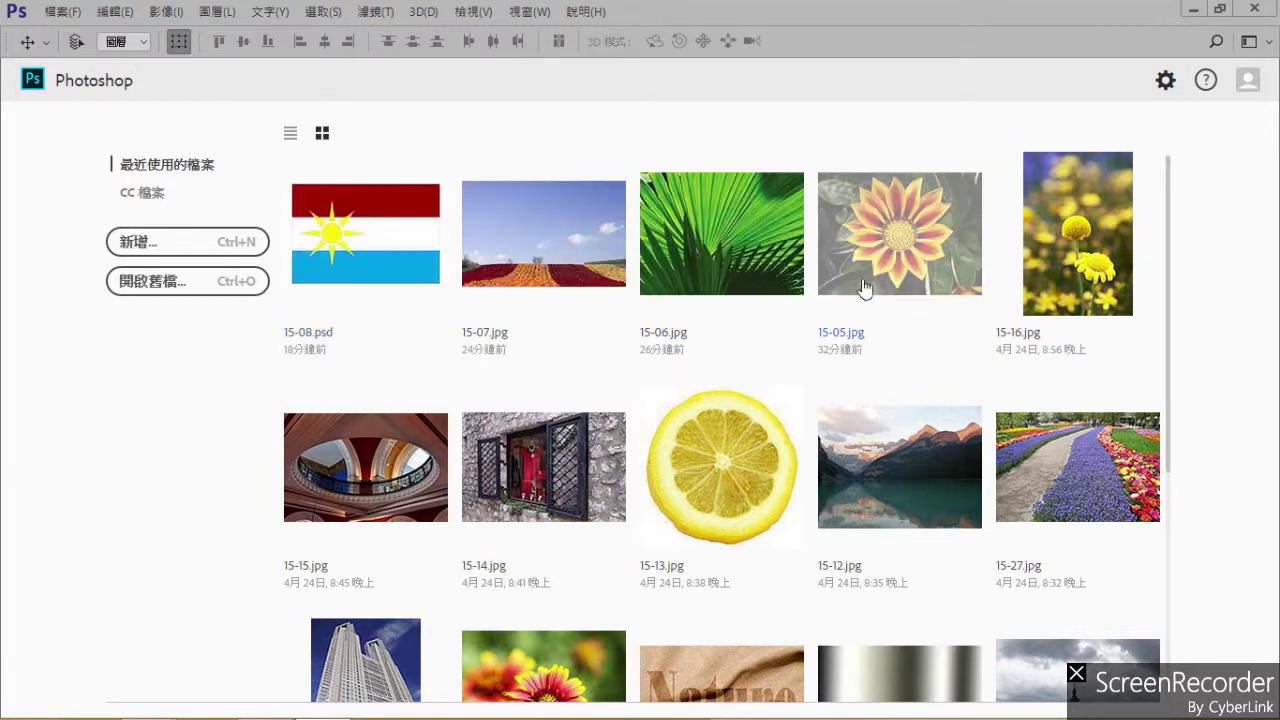
# Open the recent flower image 15-05.jpg.
pyautogui.click(928, 265)
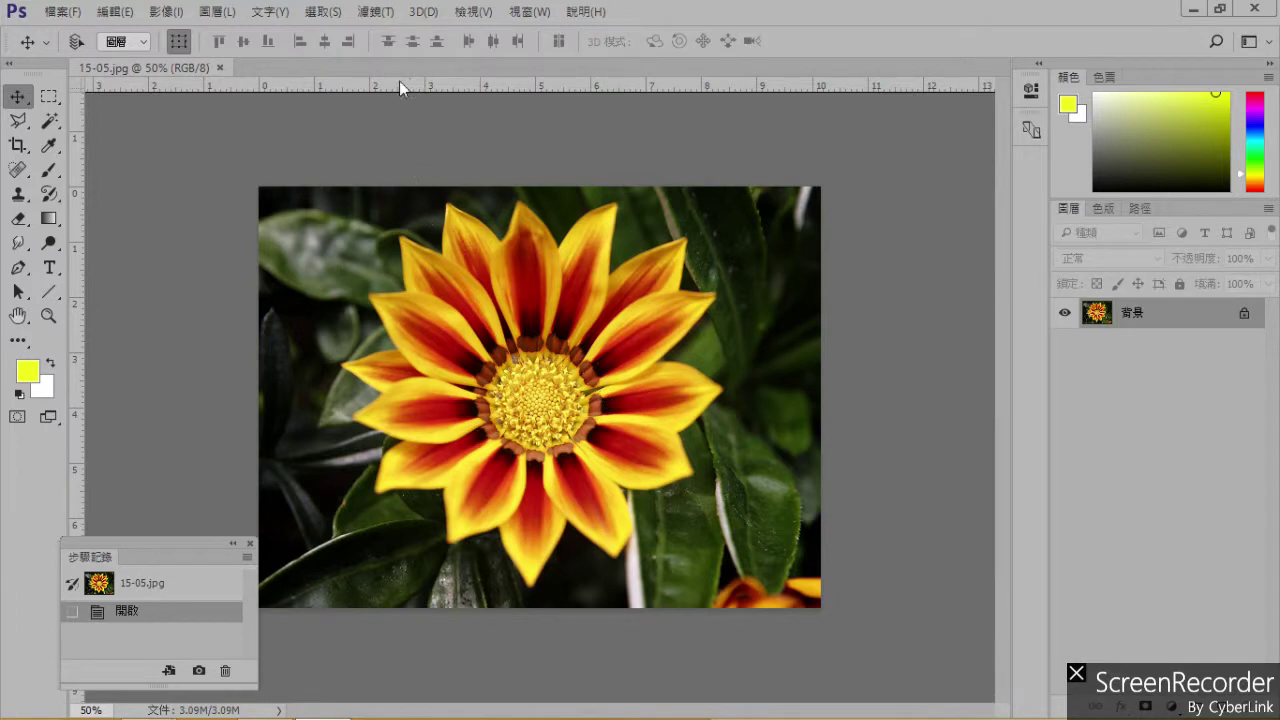
pyautogui.click(374, 12)
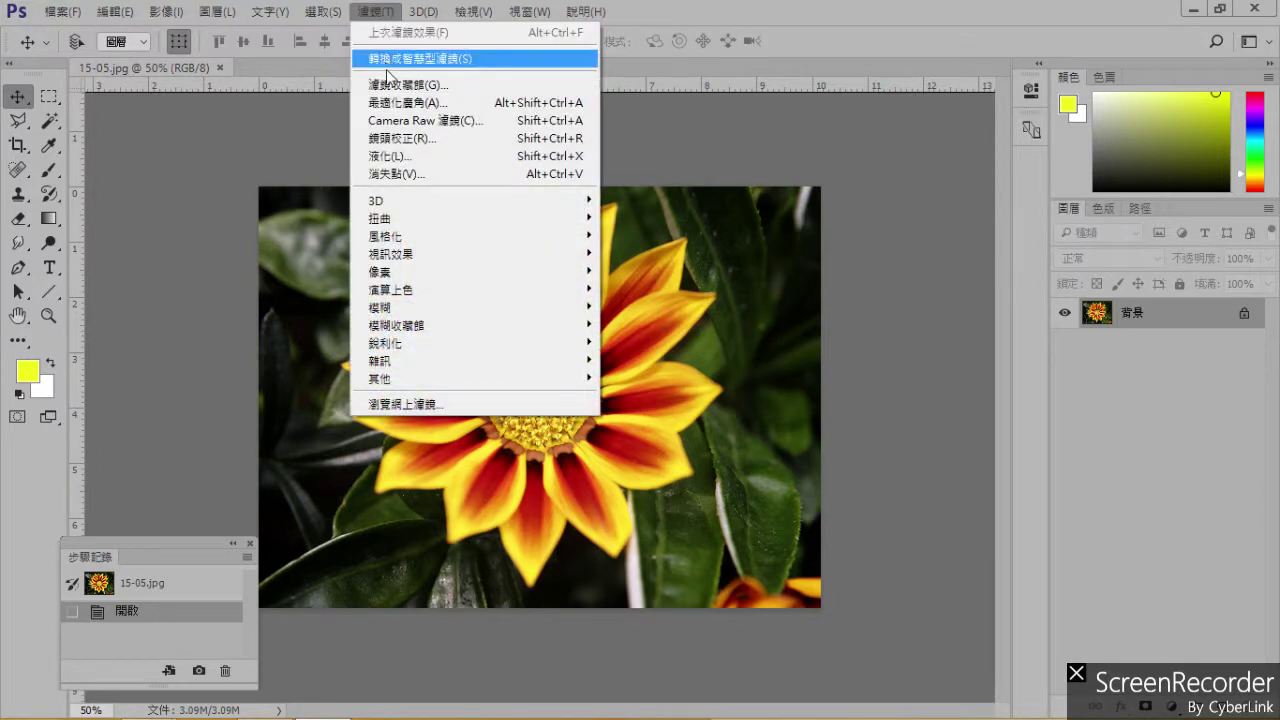
pyautogui.moveTo(400, 222)
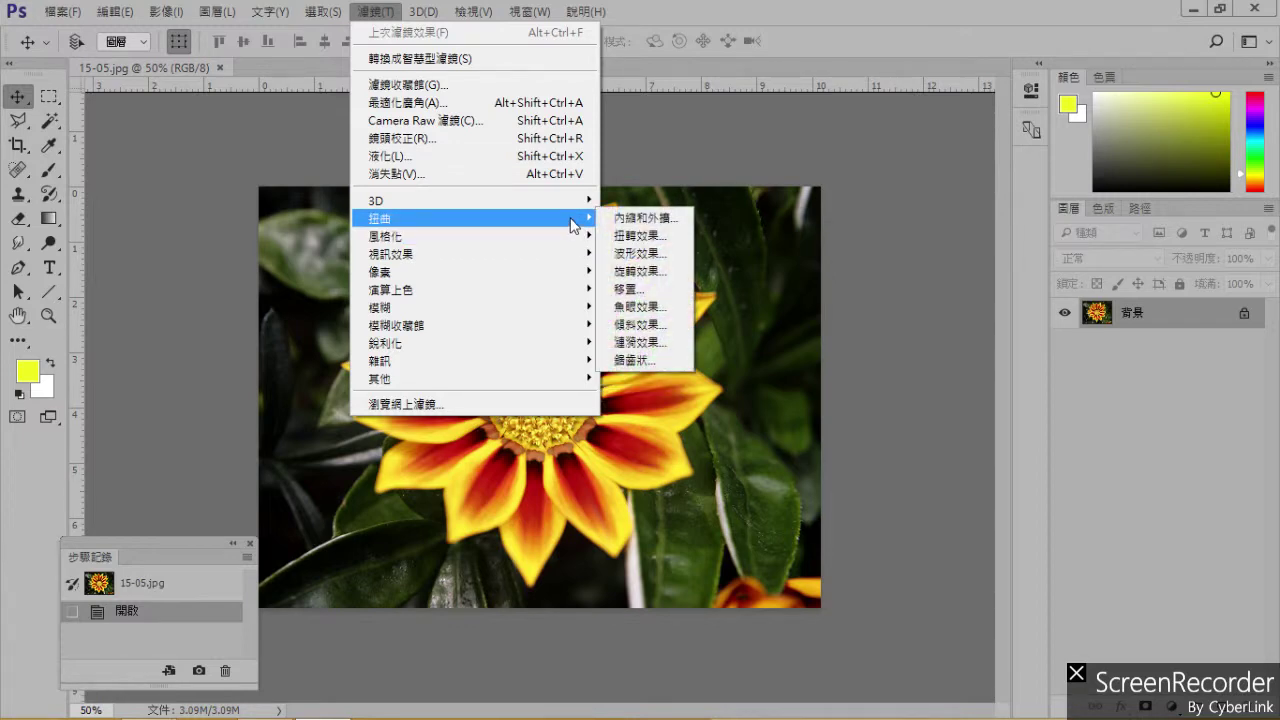
pyautogui.click(474, 86)
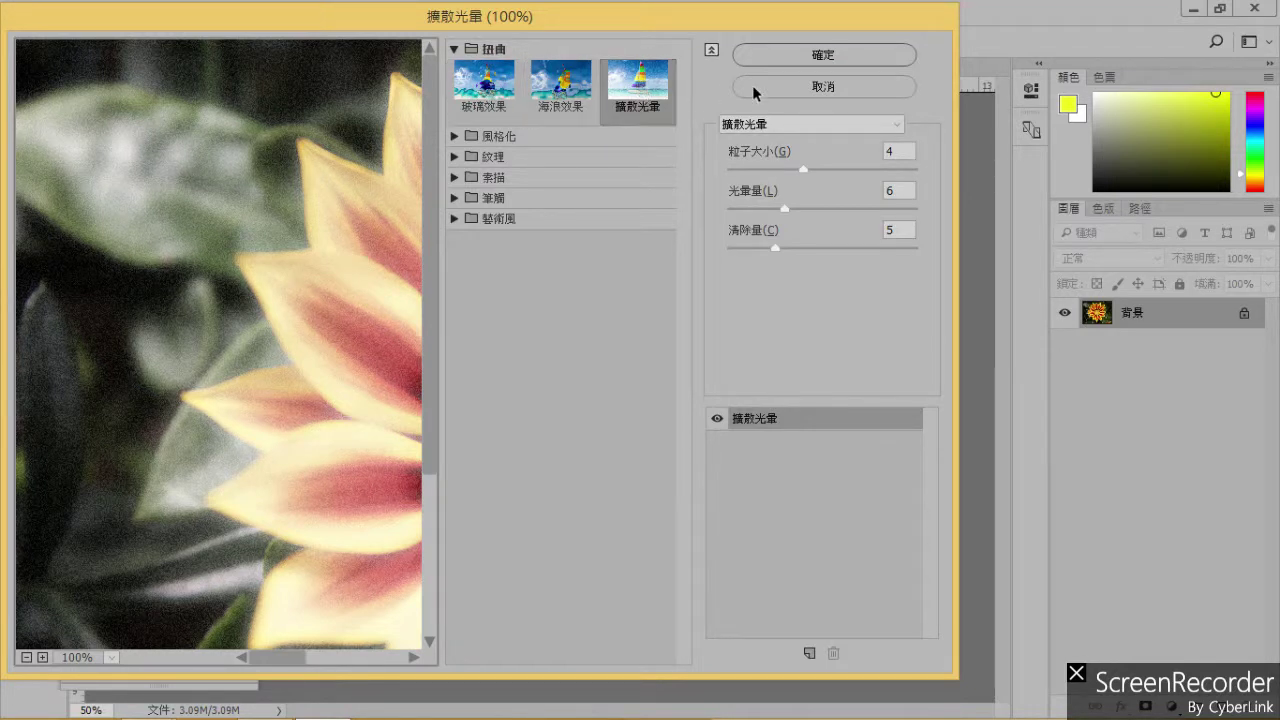
pyautogui.click(797, 86)
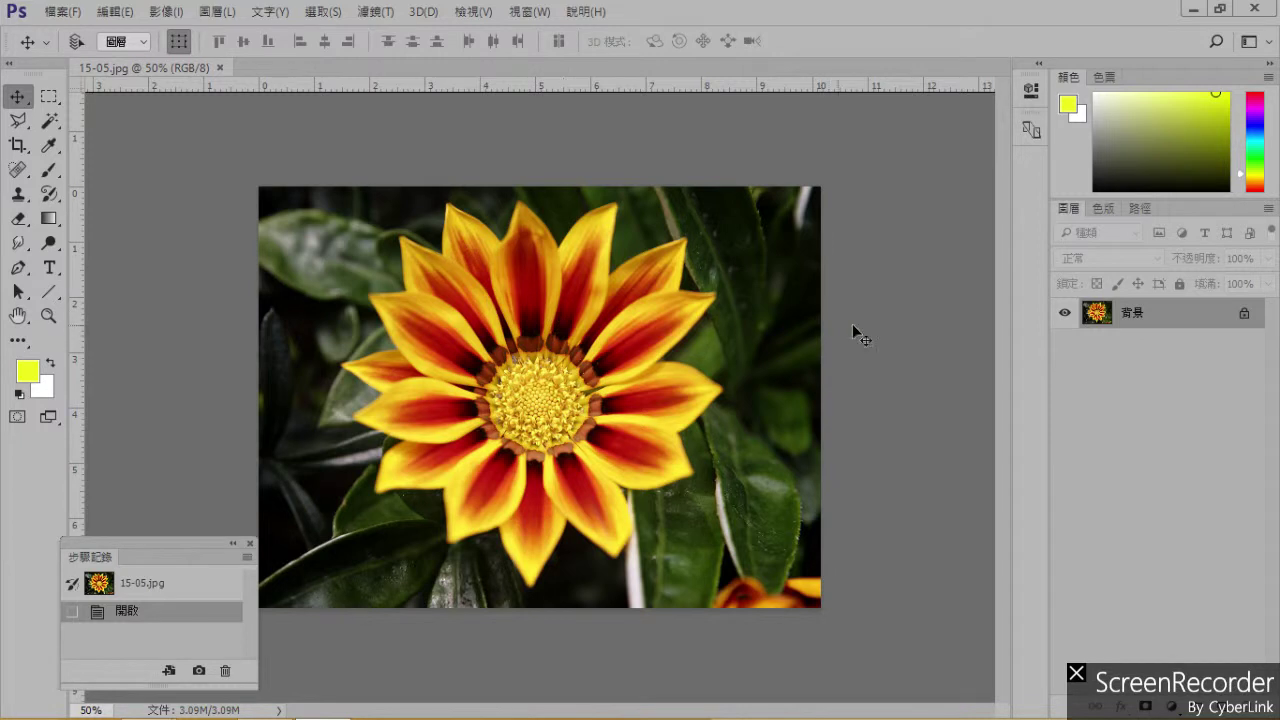
# Duplicate the 背景 background layer.
pyautogui.moveTo(1198, 320); pyautogui.dragTo(1222, 706)
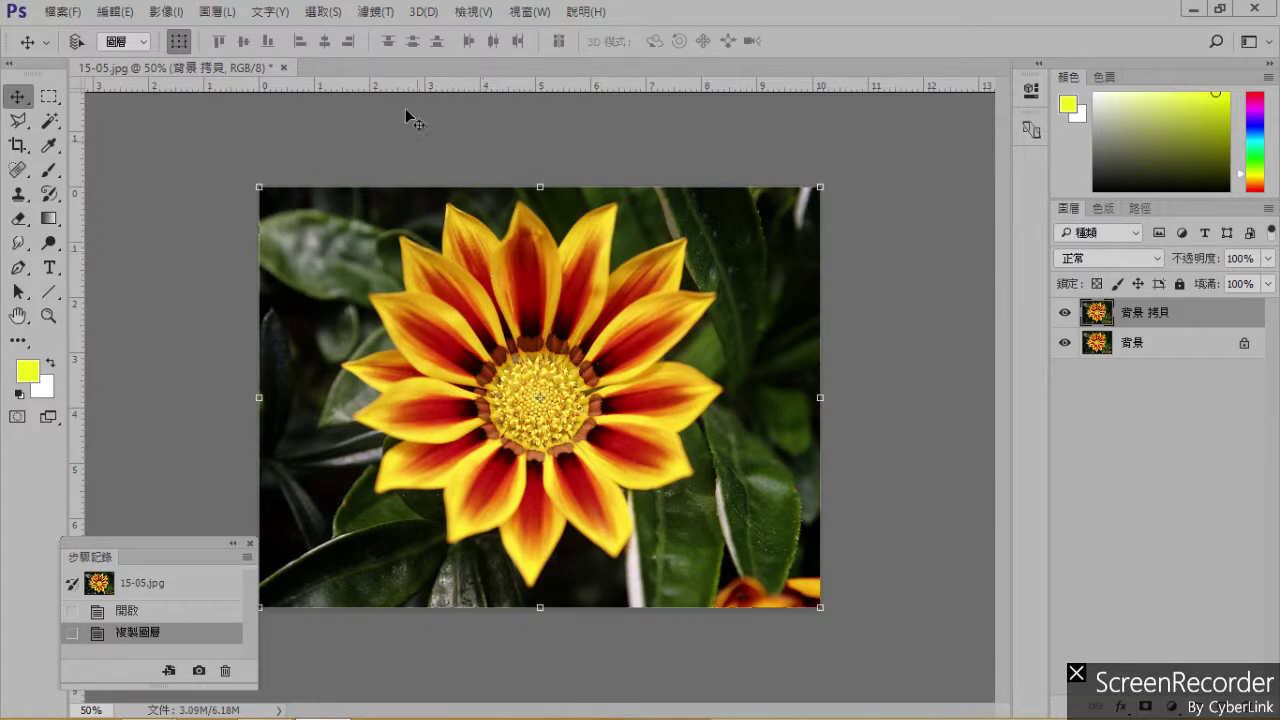
# Try the Pinch filter (內縮和外擴) at 100% on the whole background copy, and revert to the duplicated-layer state.
pyautogui.click(375, 11)
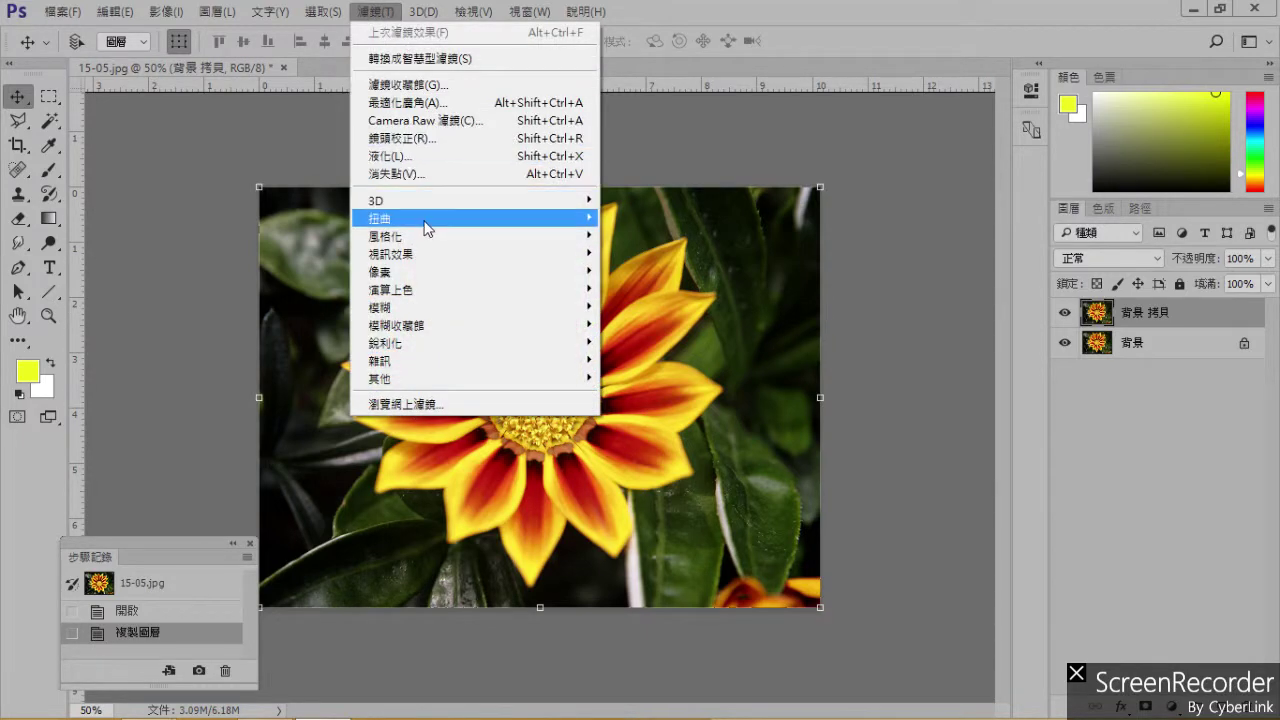
pyautogui.click(648, 219)
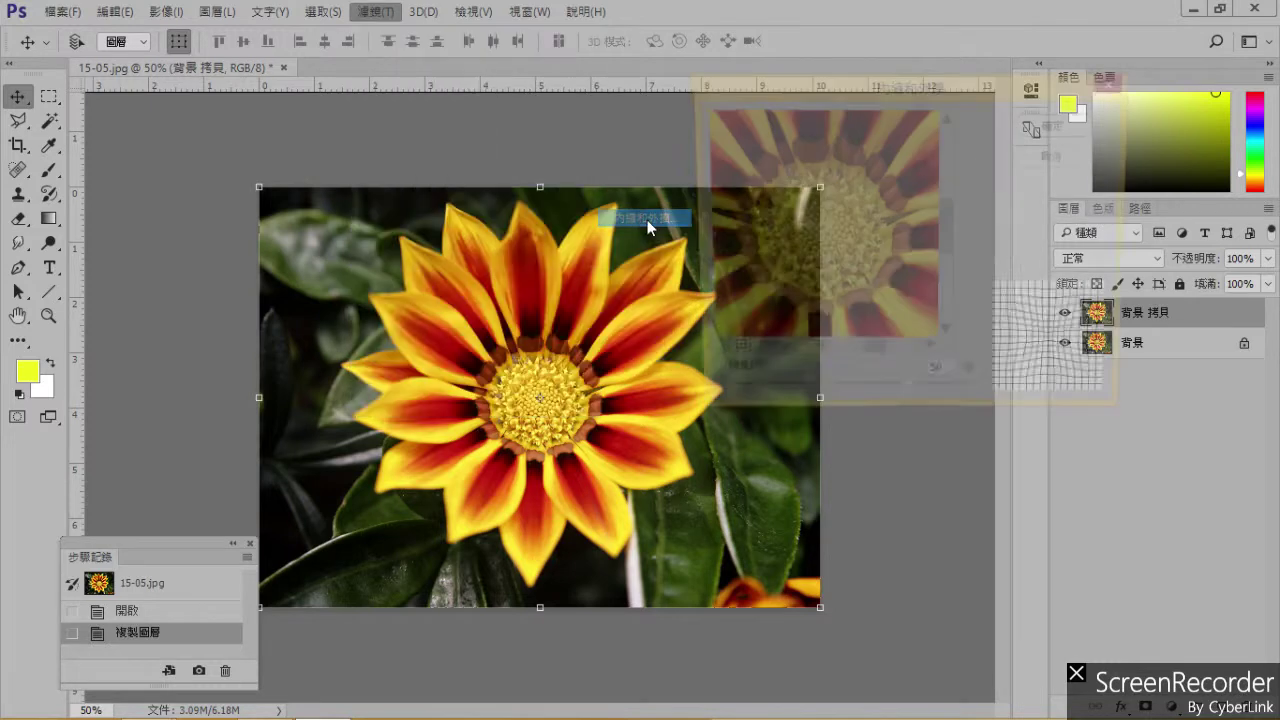
pyautogui.moveTo(901, 395); pyautogui.dragTo(988, 404)
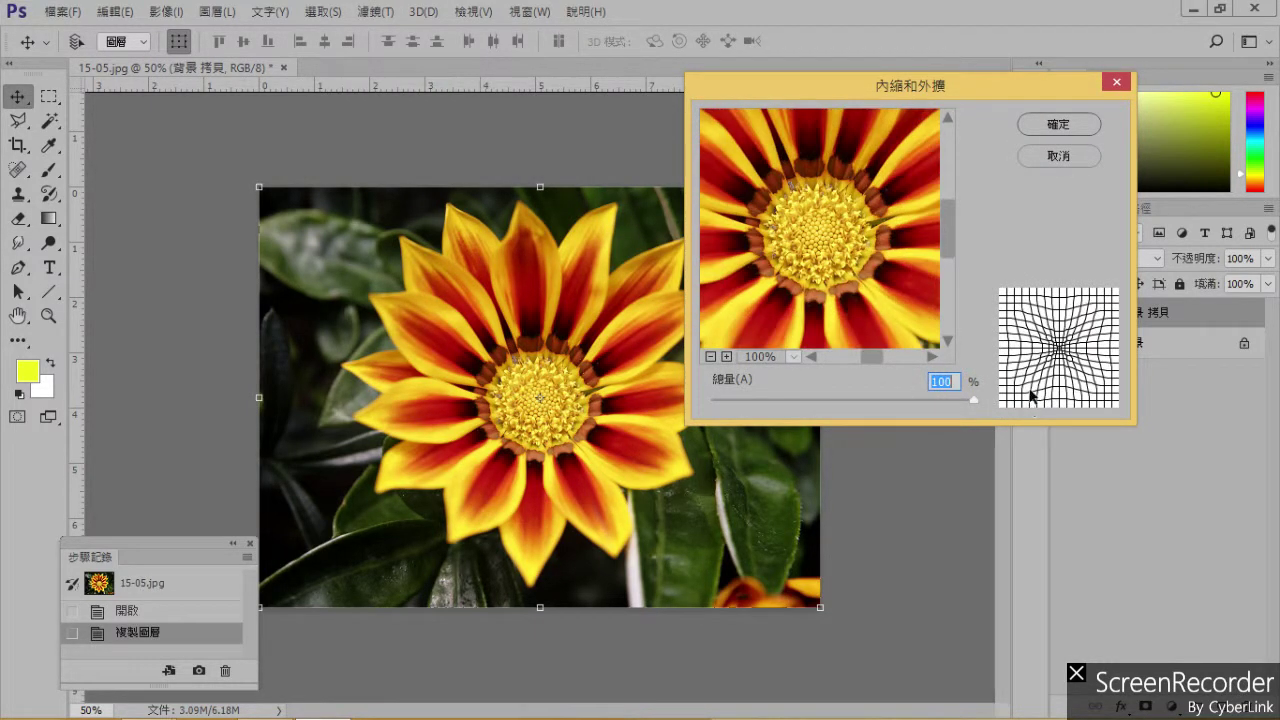
pyautogui.click(1079, 125)
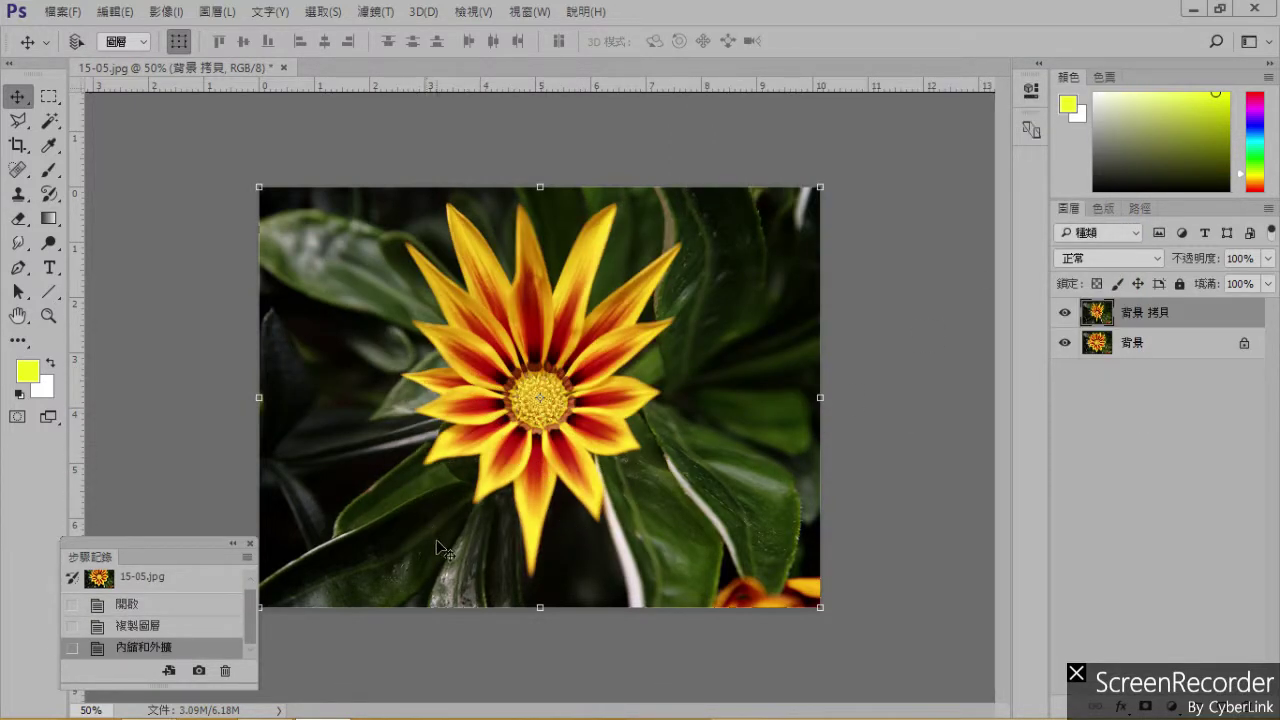
pyautogui.click(176, 630)
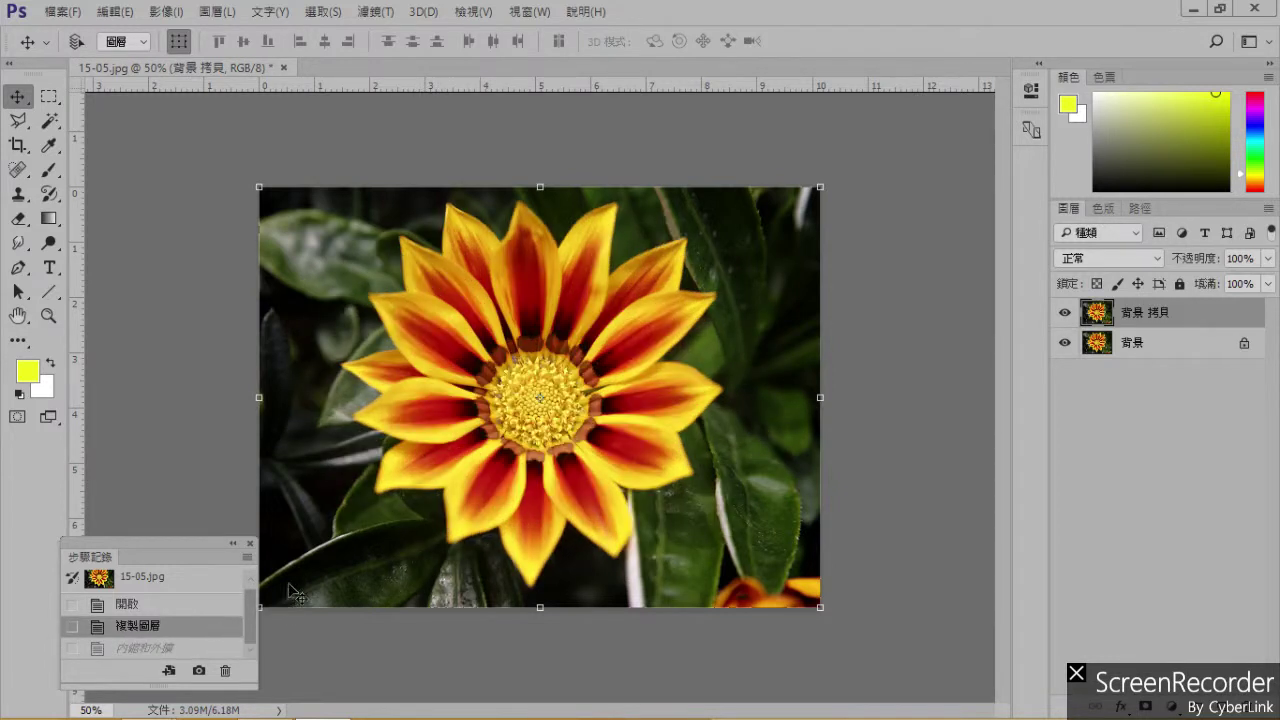
# Reset the colours to default black and white, and select the flower's centre with the Elliptical Marquee tool.
pyautogui.click(19, 393)
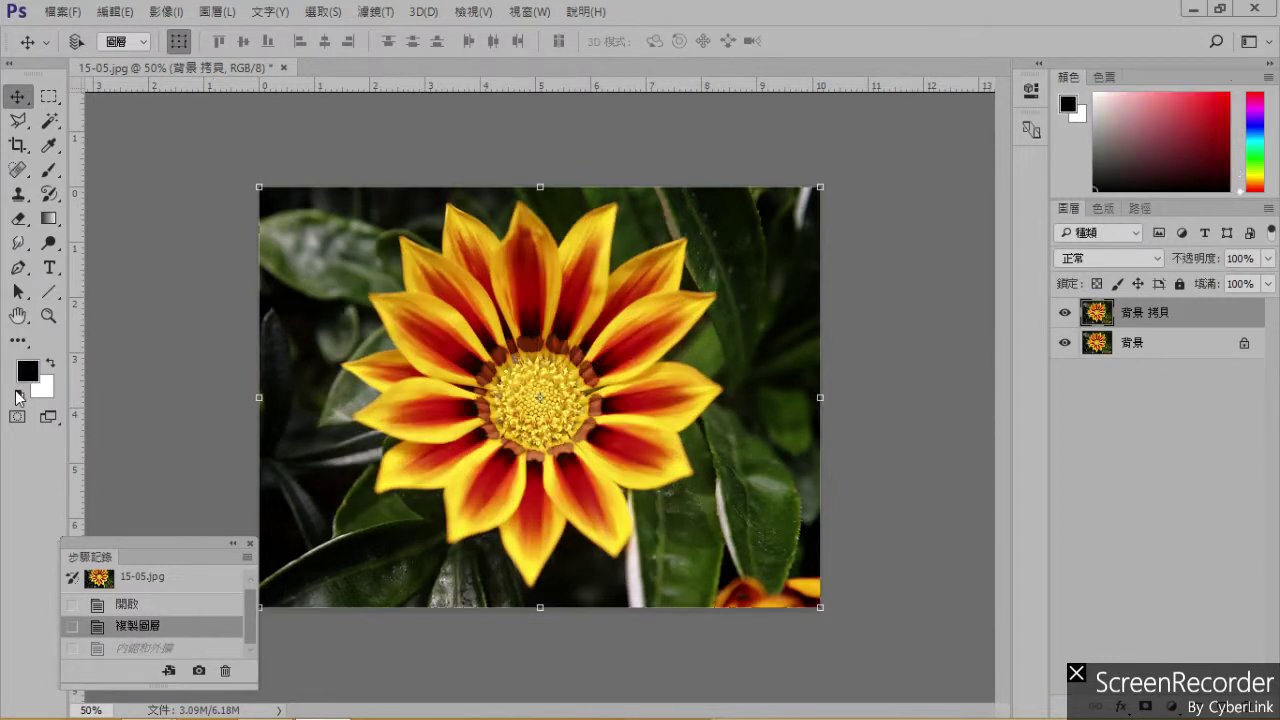
pyautogui.click(48, 96)
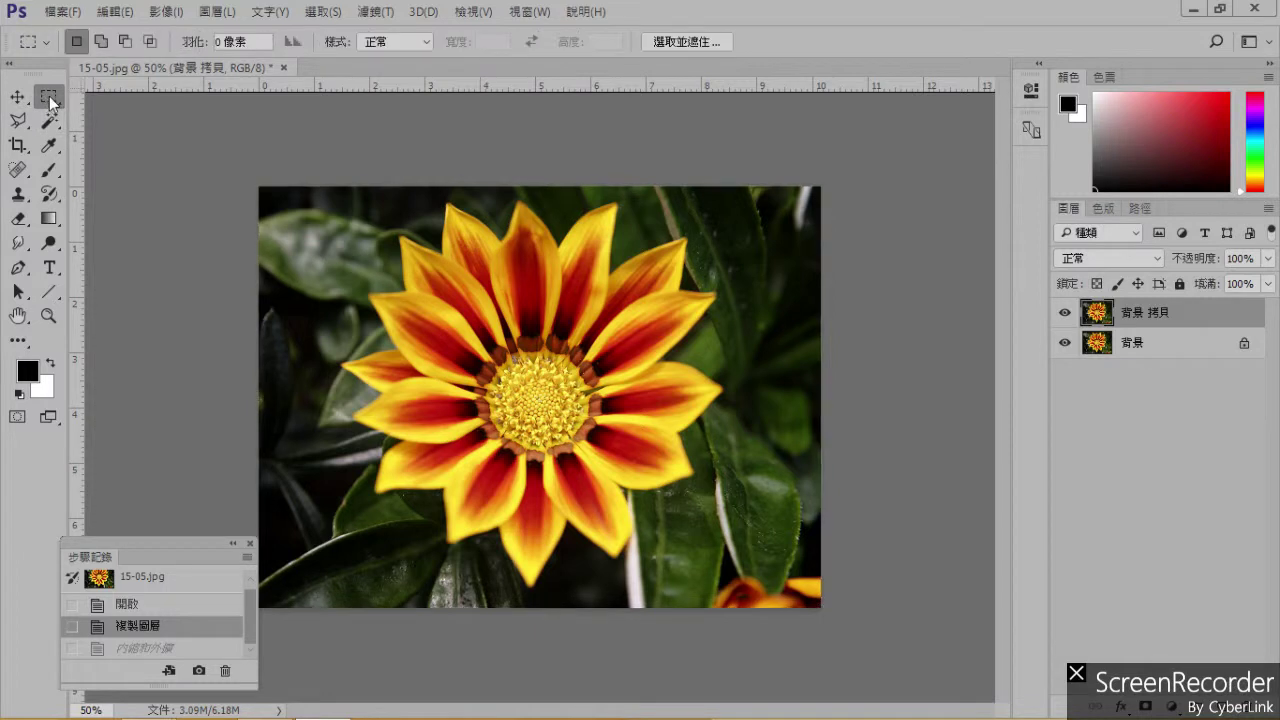
pyautogui.rightClick(50, 96)
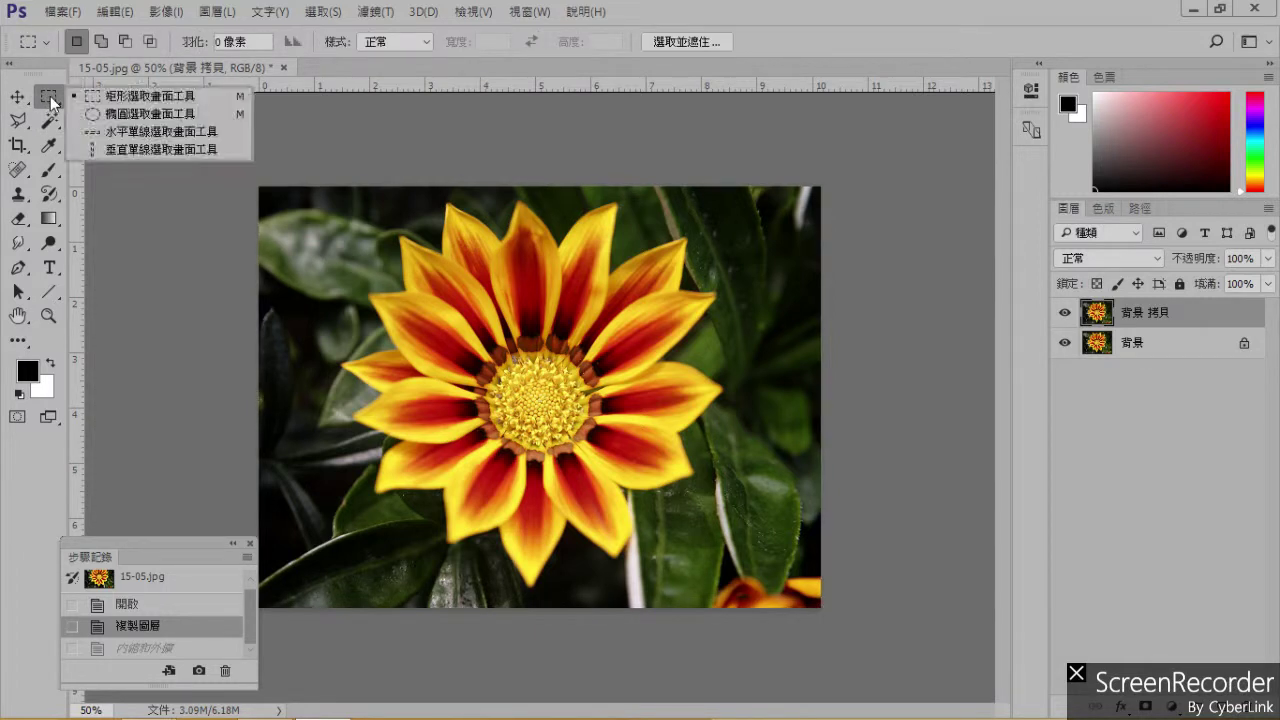
pyautogui.click(124, 113)
pyautogui.moveTo(470, 340); pyautogui.dragTo(618, 472)
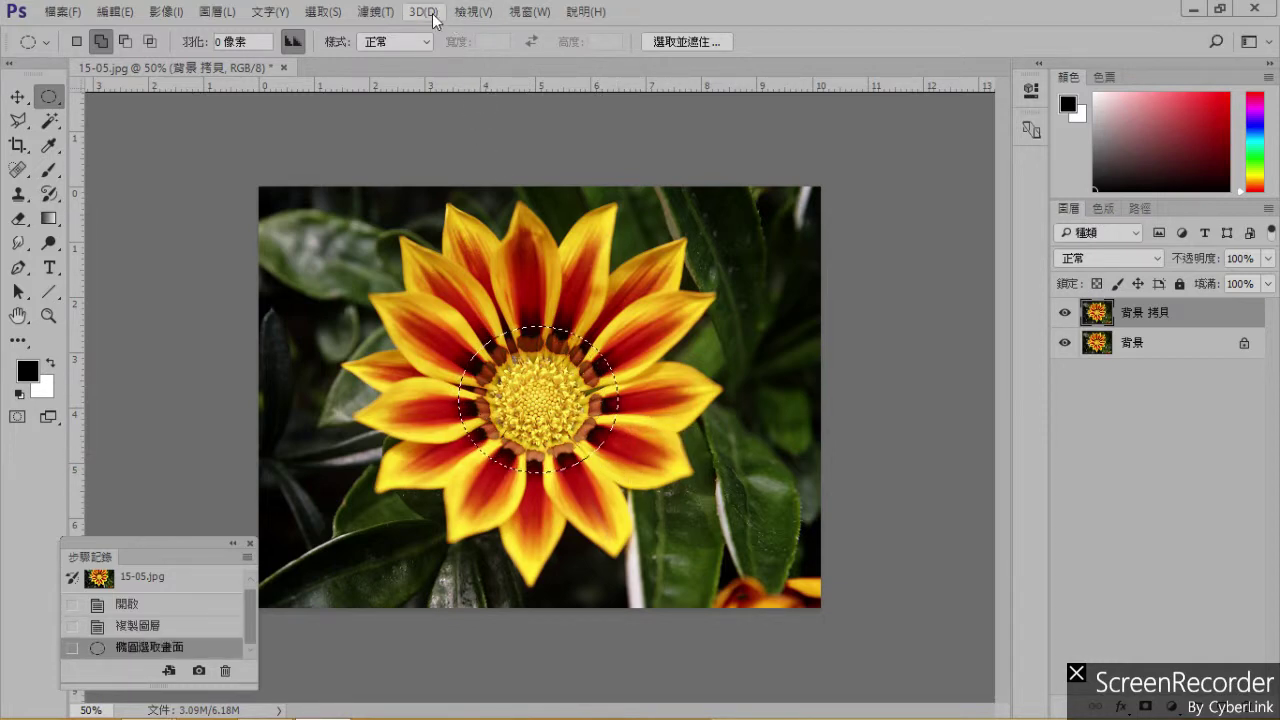
# Apply the Pinch filter (內縮和外擴) at 100% to the selected flower centre and deselect.
pyautogui.click(375, 11)
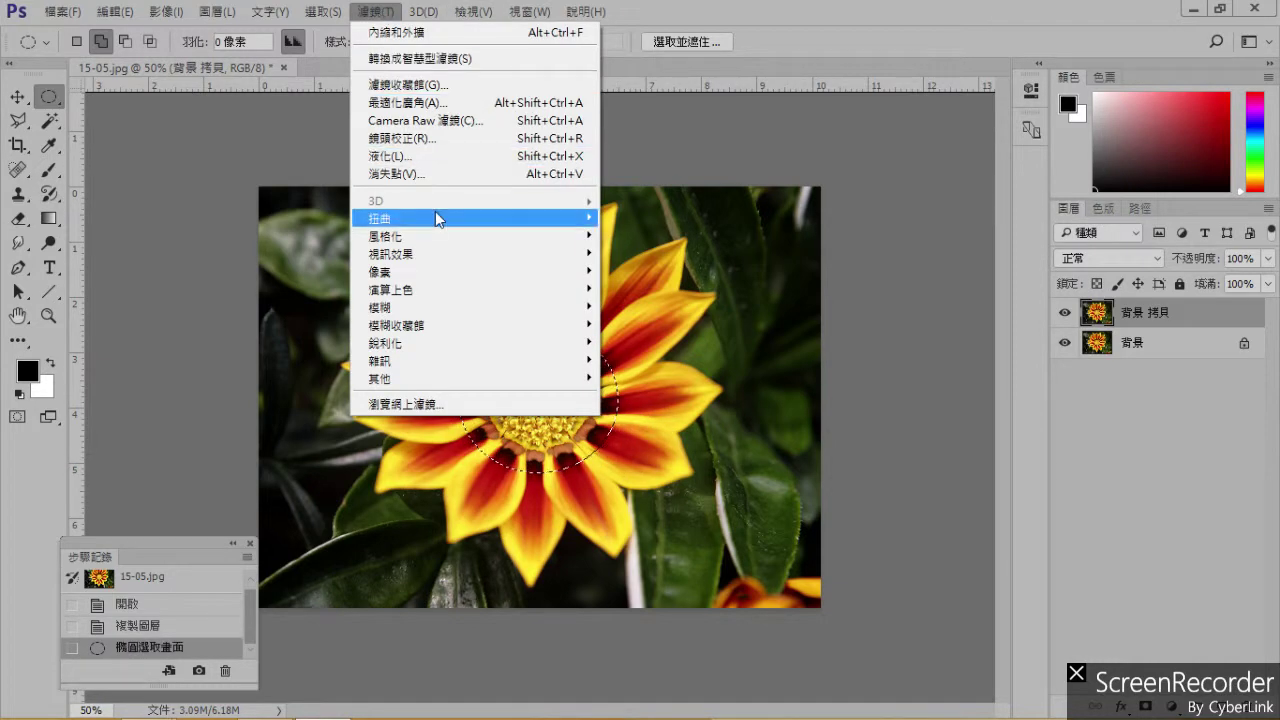
pyautogui.moveTo(436, 212)
pyautogui.click(670, 216)
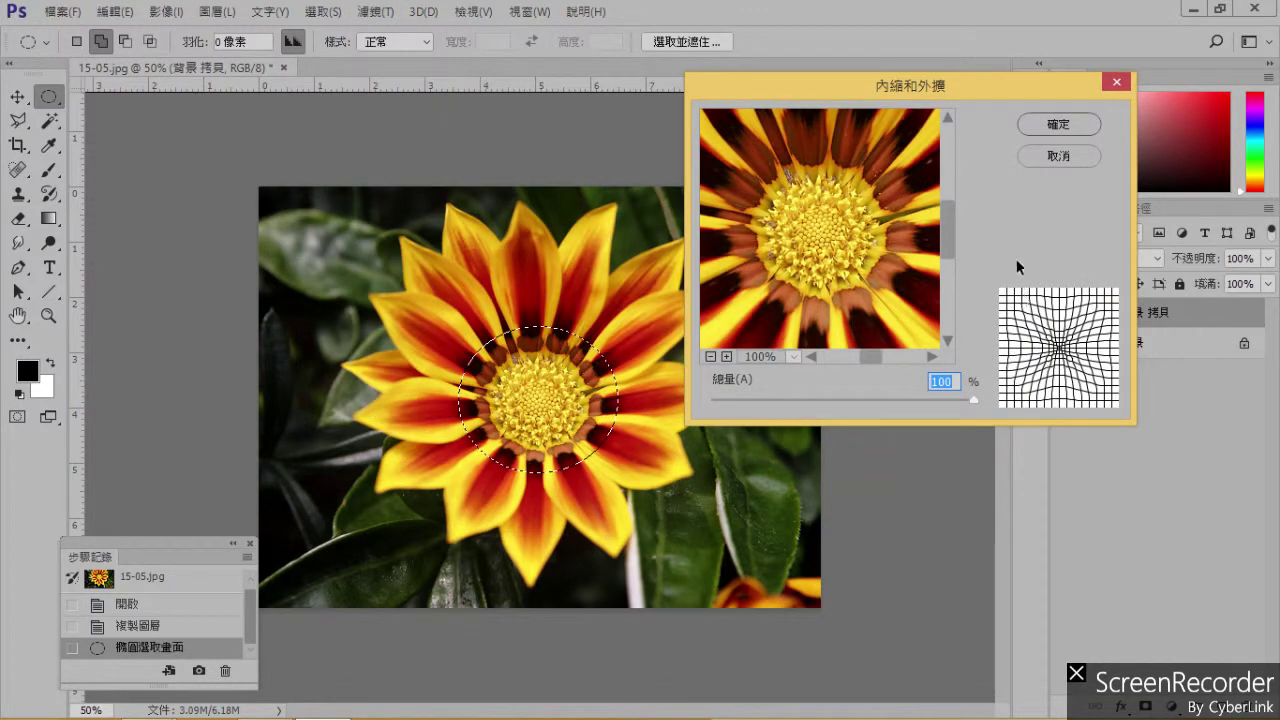
pyautogui.click(1062, 129)
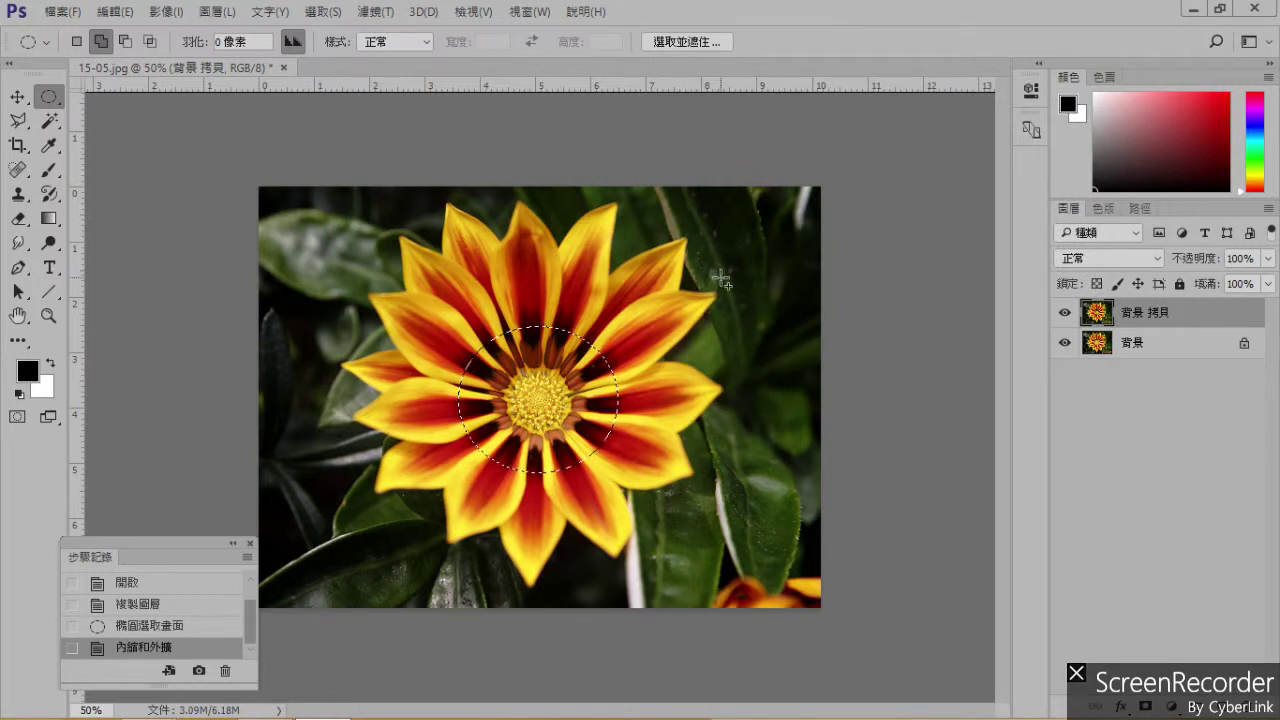
pyautogui.hotkey('ctrl', 'd')
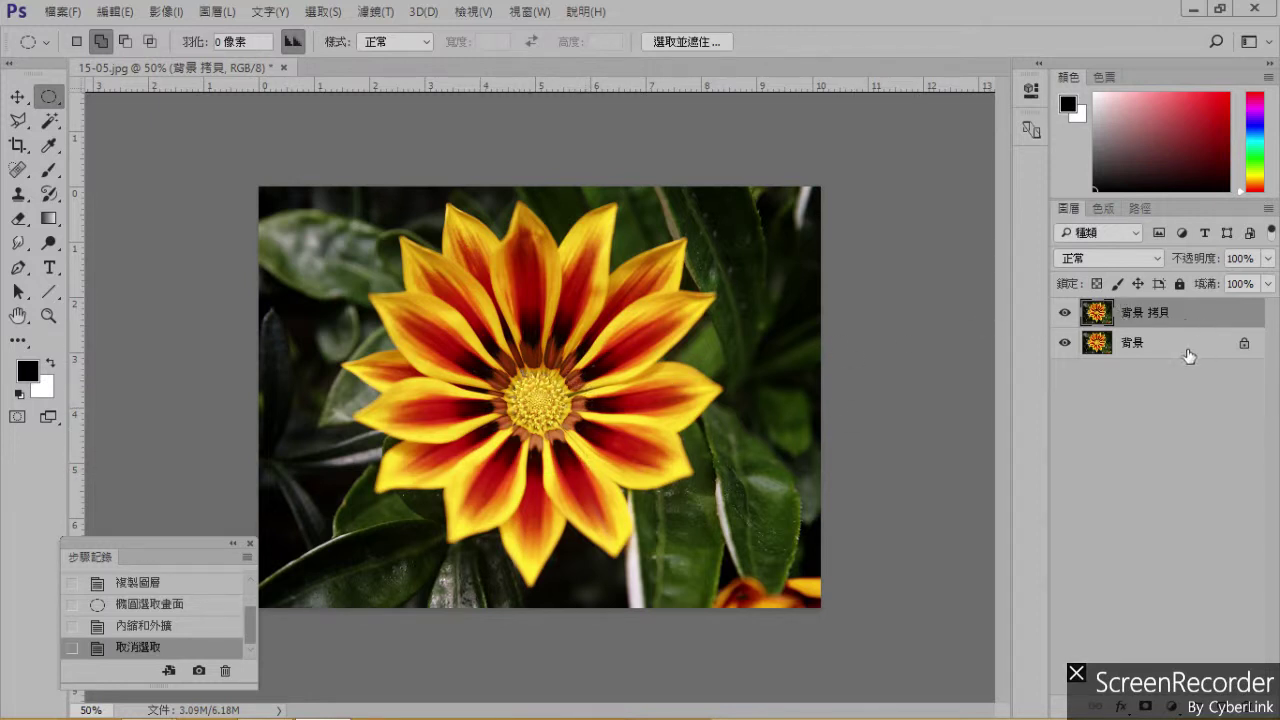
# Duplicate the original 背景 layer again and hide the pinched 背景 拷貝 layer.
pyautogui.moveTo(1190, 356); pyautogui.dragTo(1220, 705)
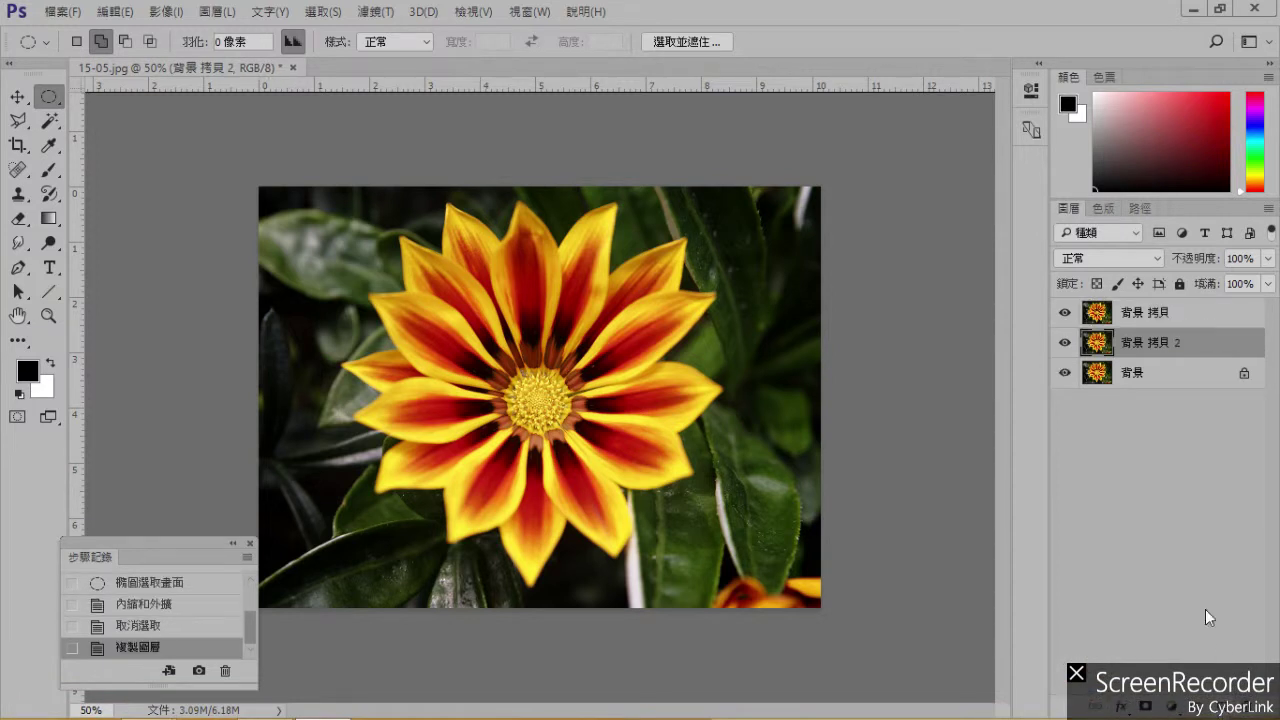
pyautogui.click(1064, 312)
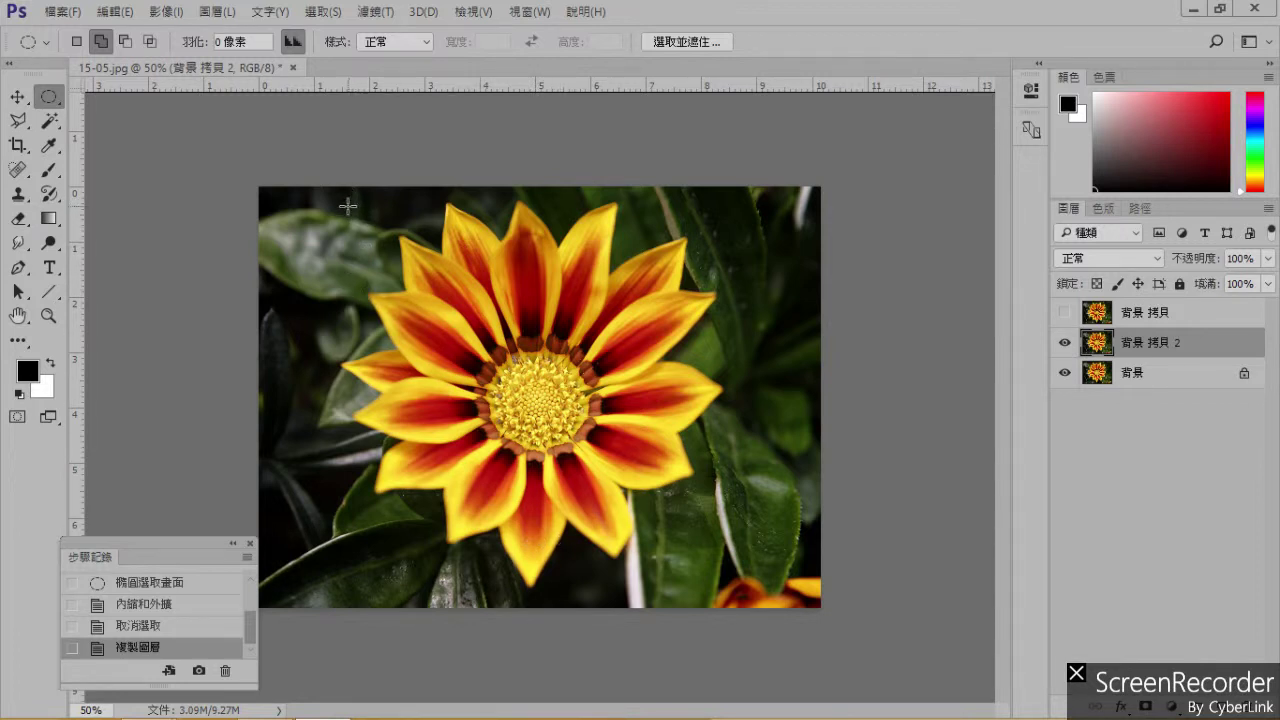
# Apply the Pinch filter (內縮和外擴) at -100% to an elliptical selection around nearly the whole flower on 背景 拷貝 2, and deselect.
pyautogui.moveTo(349, 203); pyautogui.dragTo(731, 571)
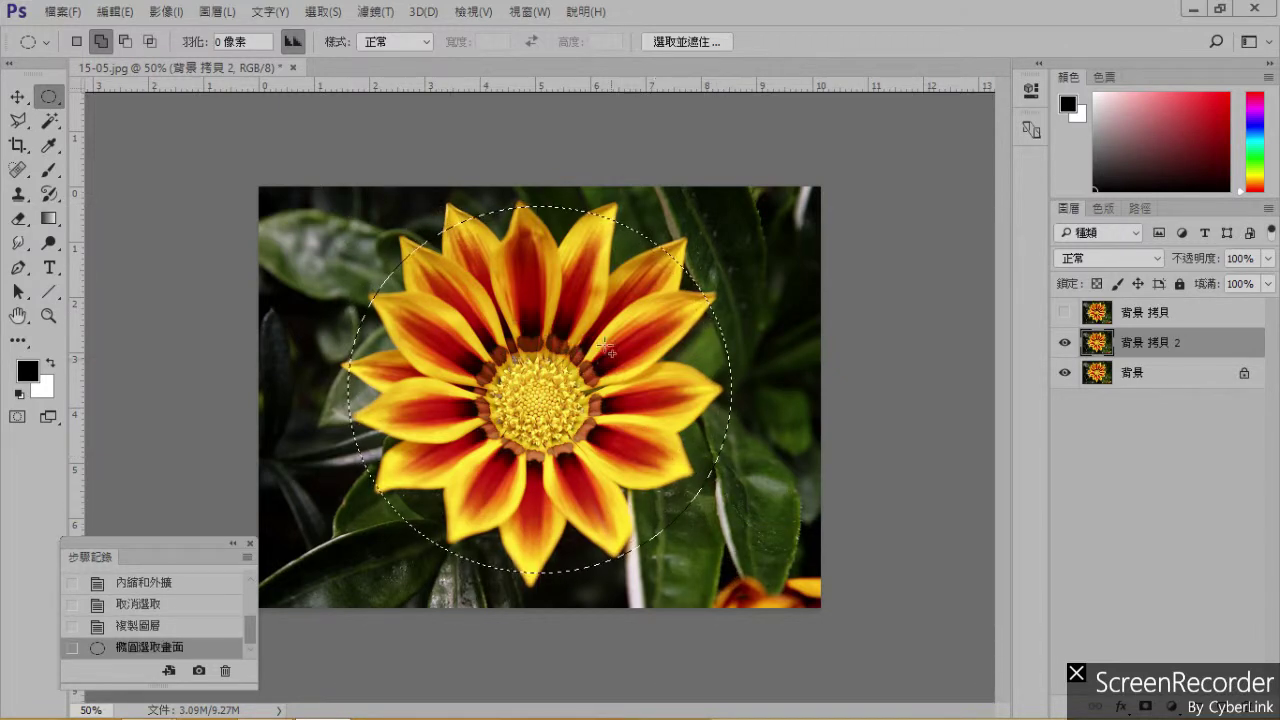
pyautogui.click(375, 14)
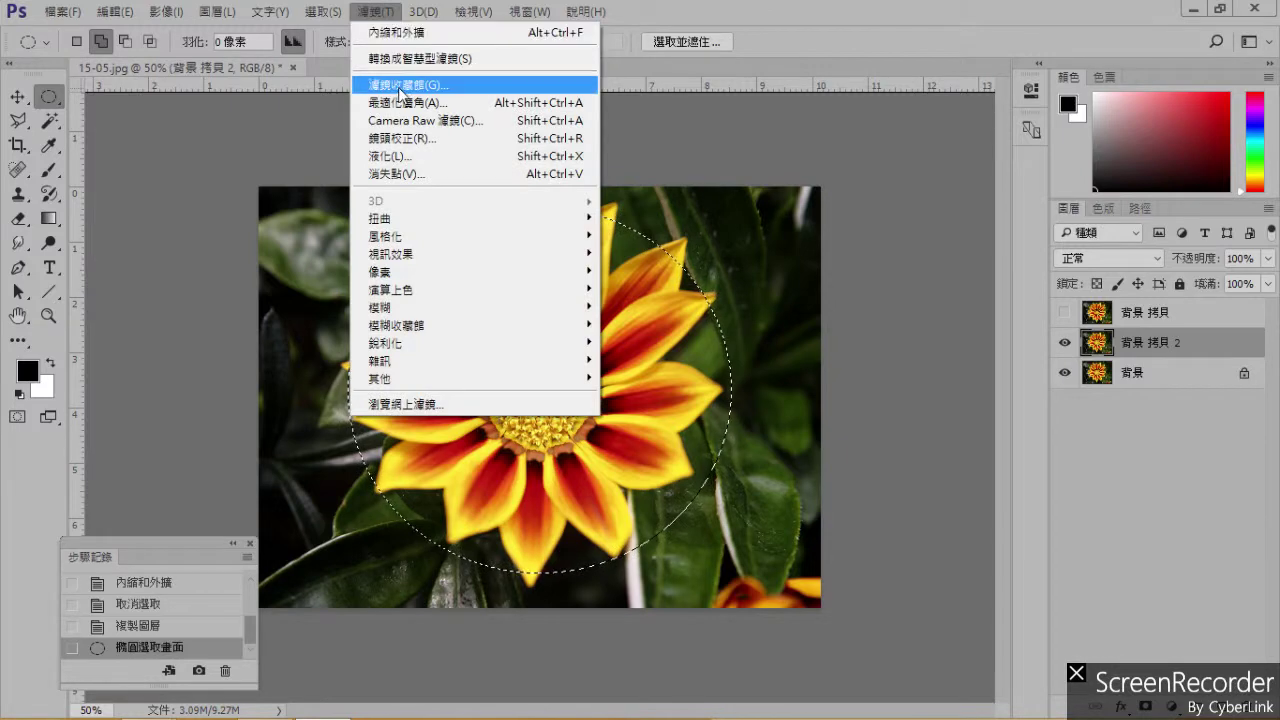
pyautogui.moveTo(585, 216)
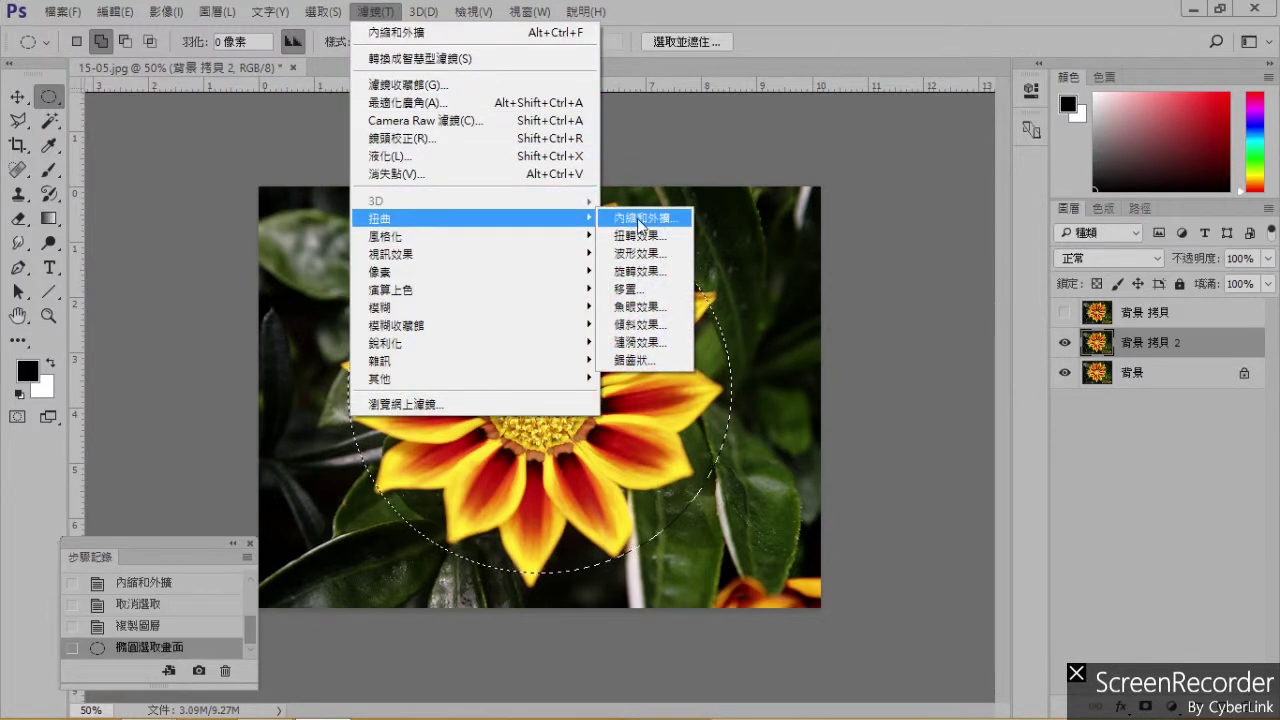
pyautogui.click(645, 219)
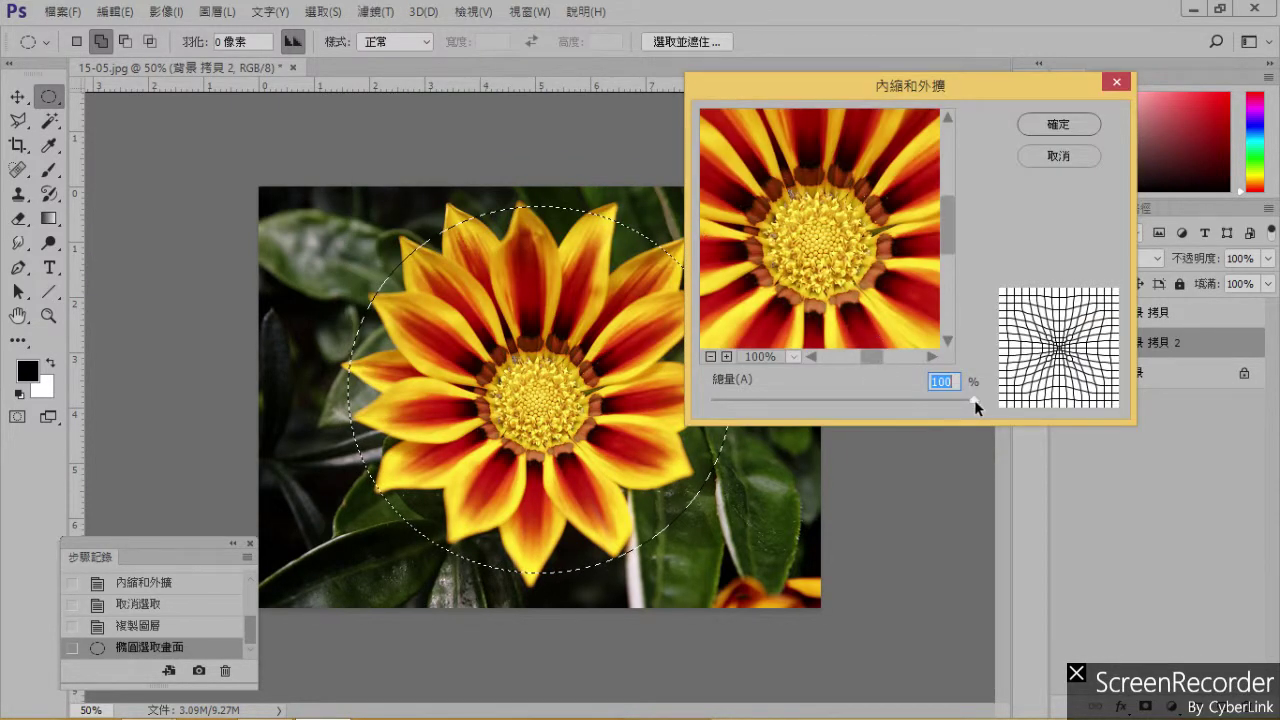
pyautogui.moveTo(977, 403); pyautogui.dragTo(712, 400)
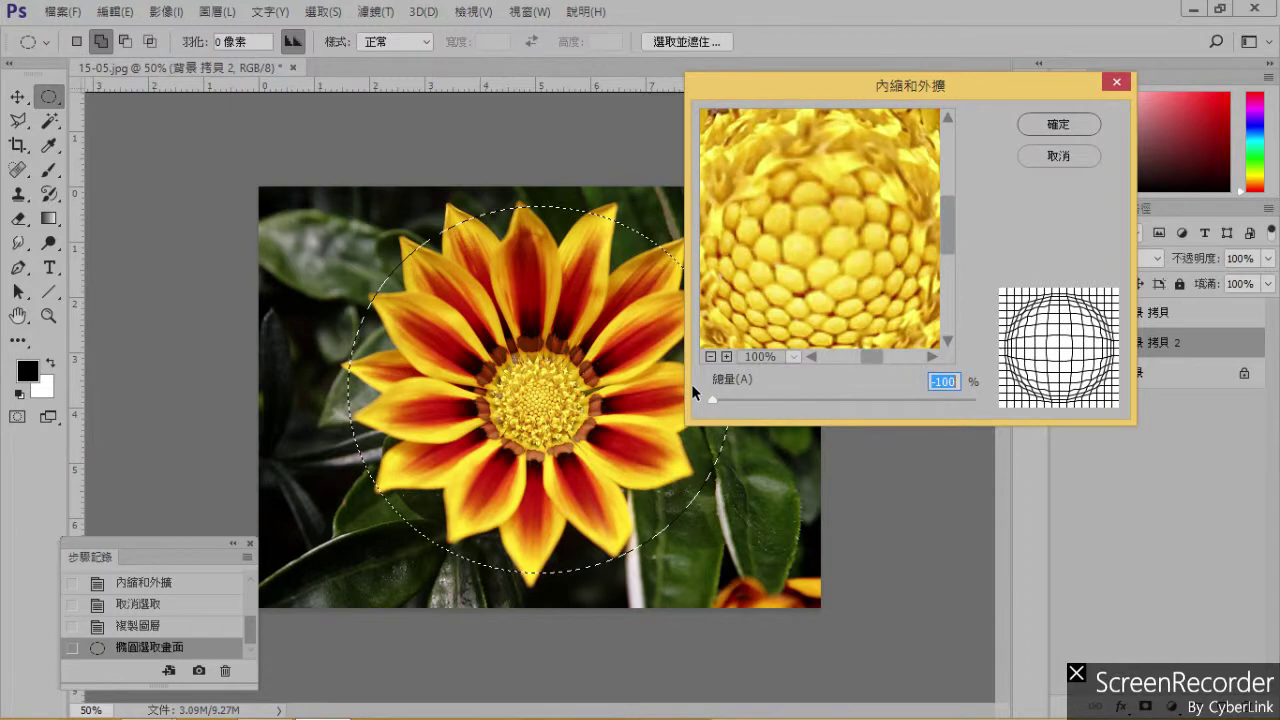
pyautogui.click(1060, 126)
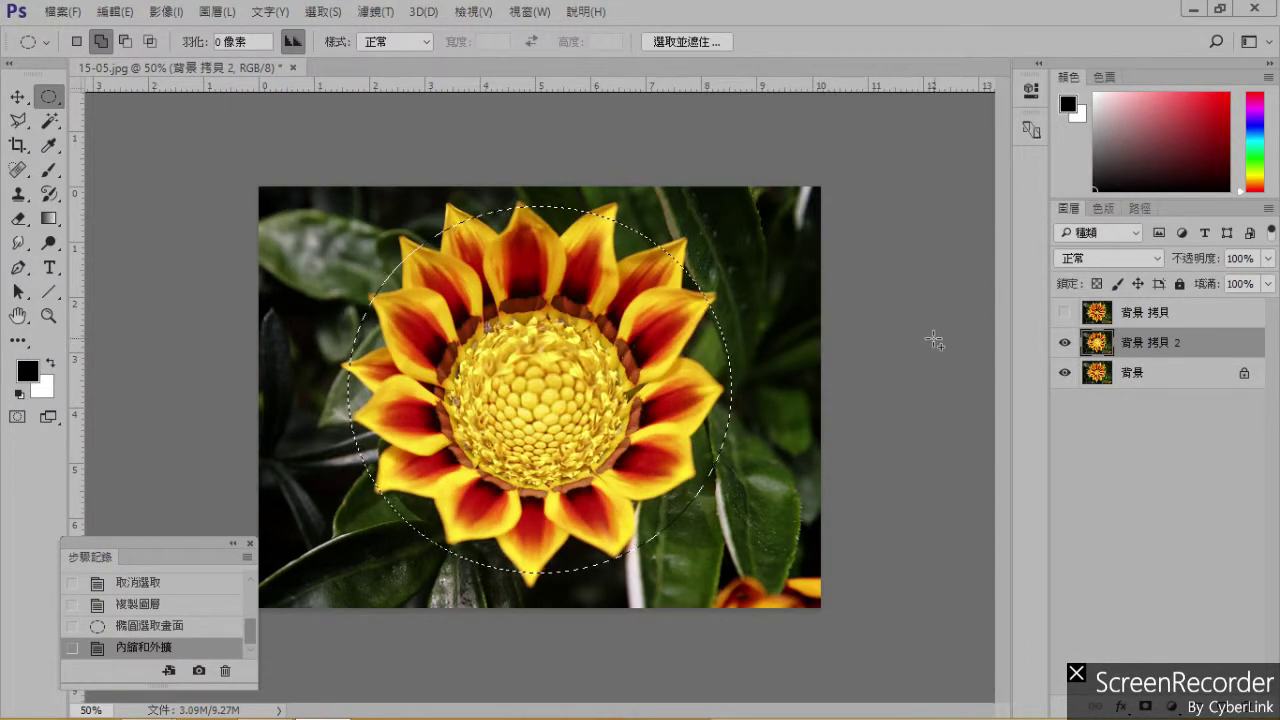
pyautogui.hotkey('ctrl', 'd')
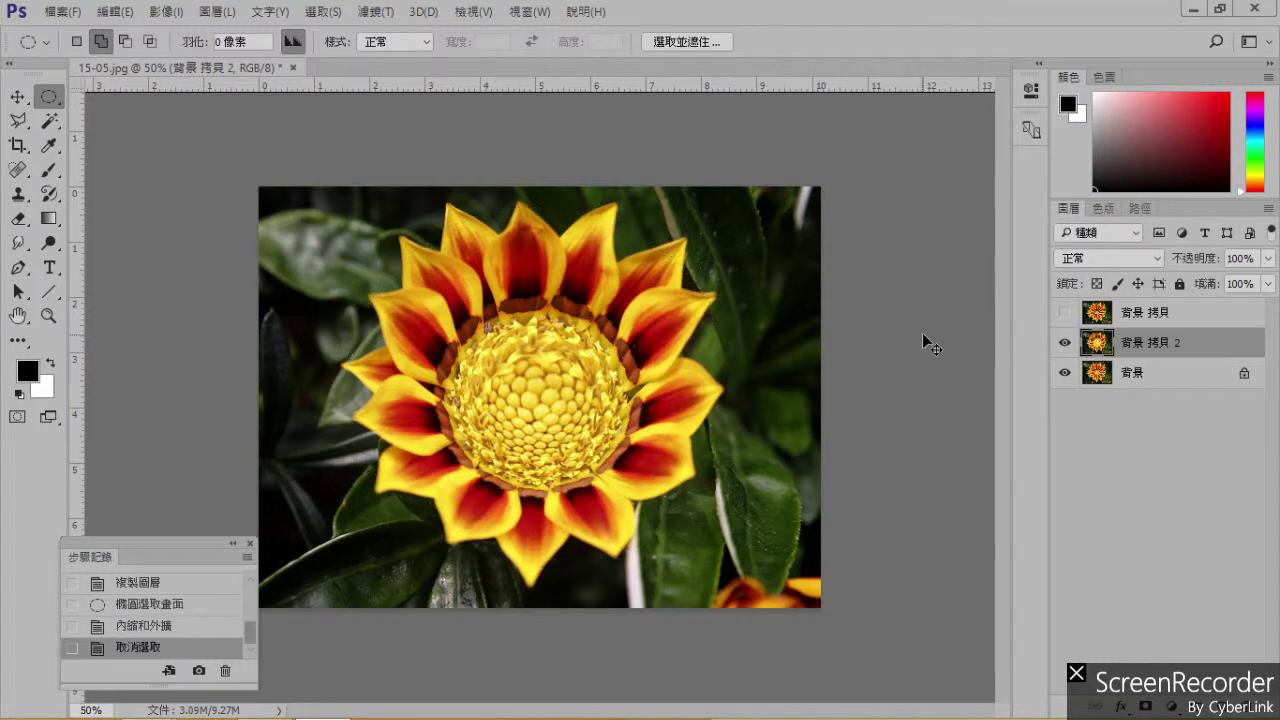
# Compare the 背景 拷貝 and 背景 拷貝 2 distortions by toggling layer visibility, leaving only 背景 拷貝 hidden.
pyautogui.click(1065, 313)
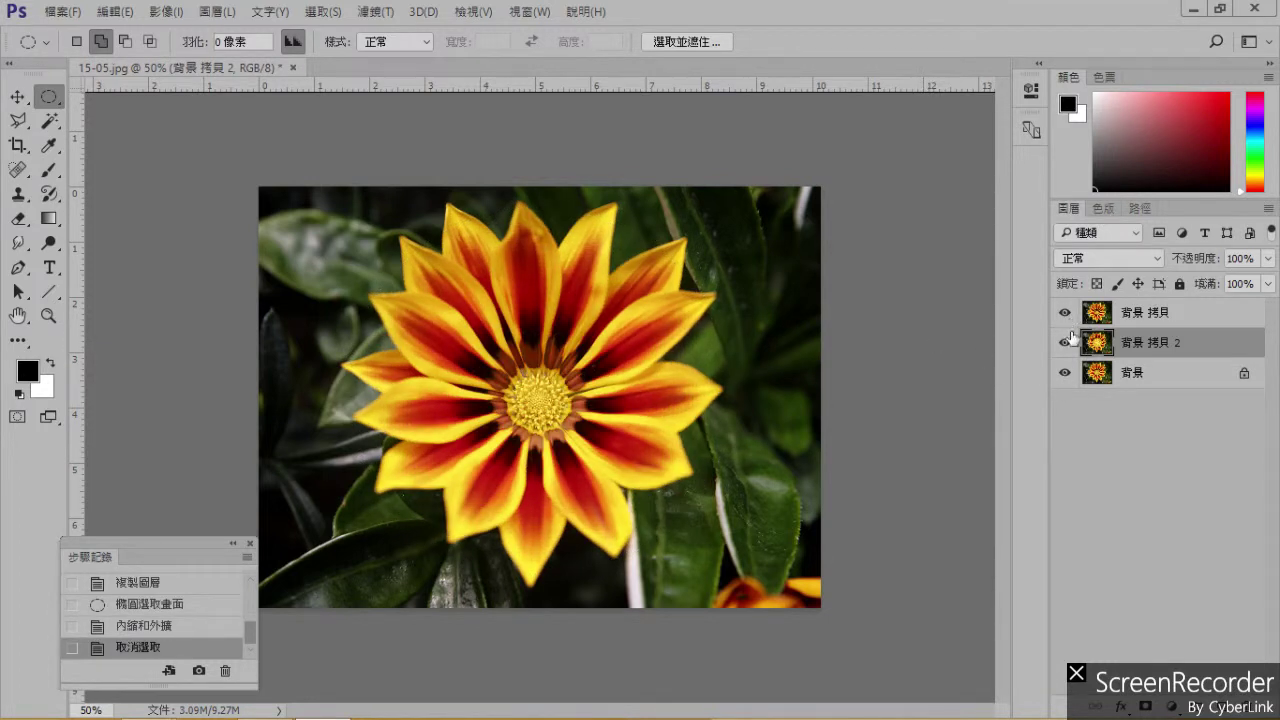
pyautogui.click(1065, 343)
pyautogui.click(1064, 343)
pyautogui.click(1065, 313)
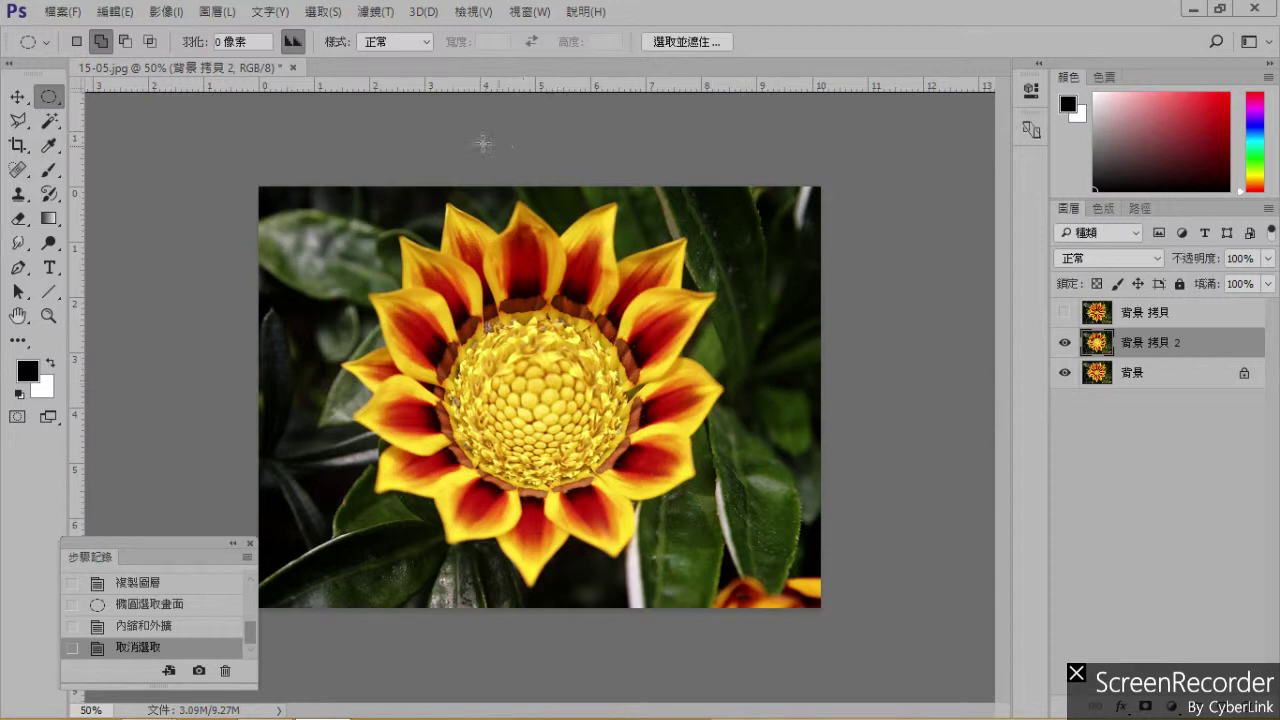
# Apply the Twirl filter (扭轉效果) with an angle of 999 degrees to the 背景 拷貝 2 layer.
pyautogui.click(376, 11)
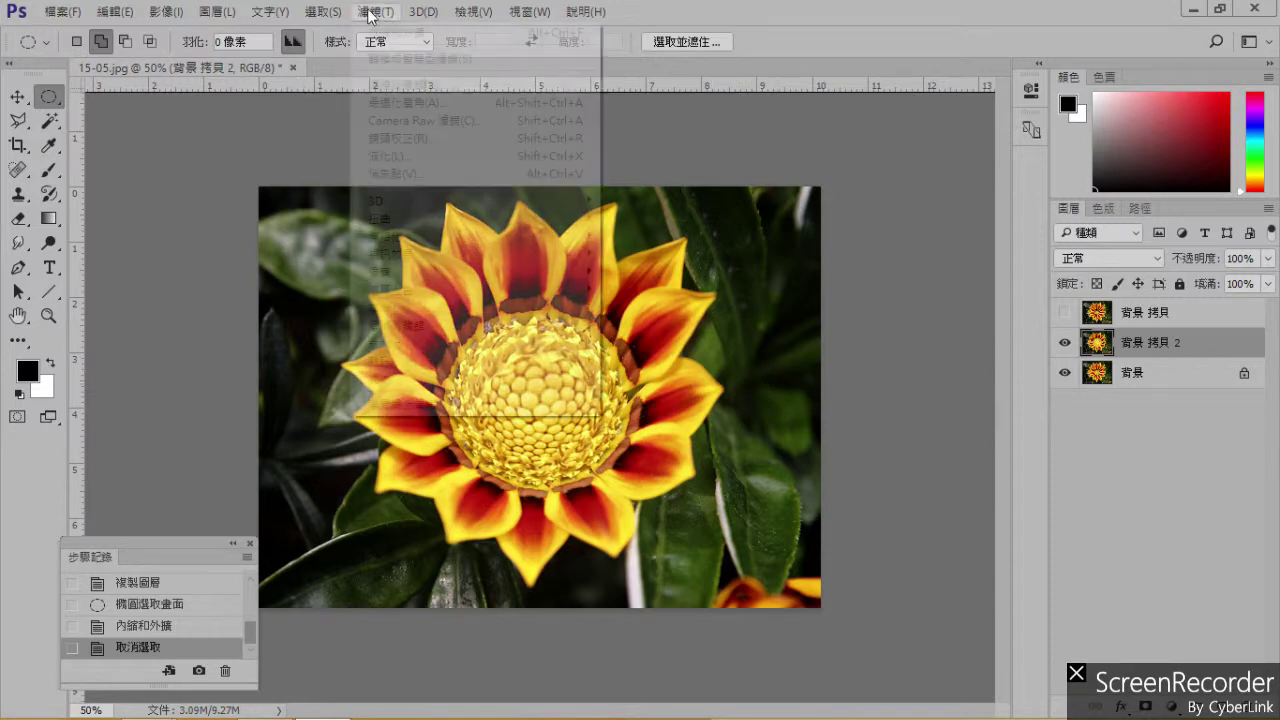
pyautogui.moveTo(463, 224)
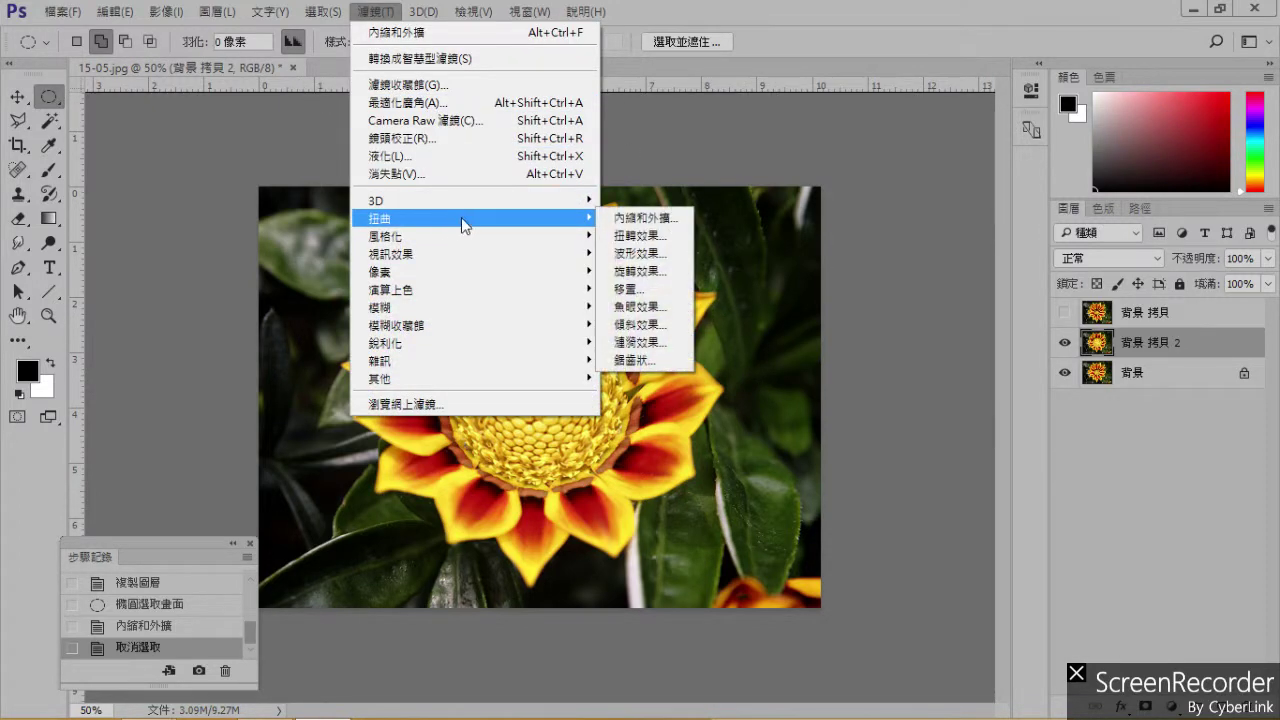
pyautogui.click(645, 237)
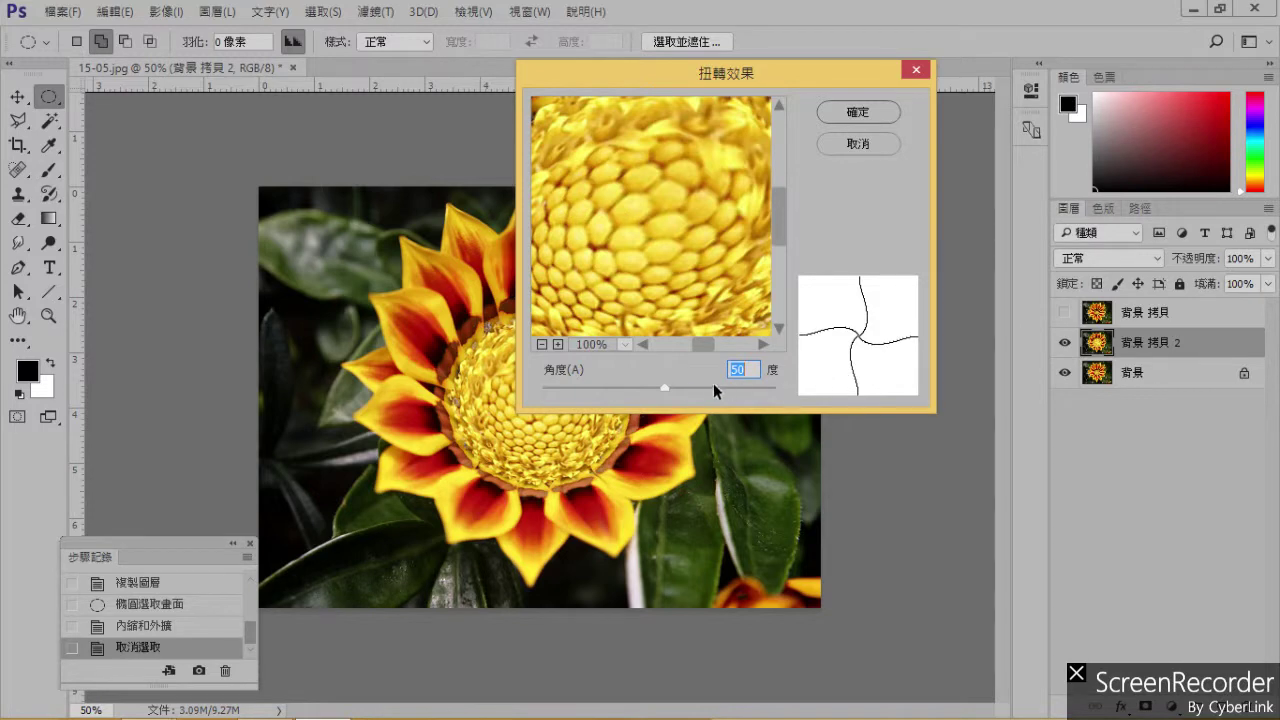
pyautogui.moveTo(666, 385); pyautogui.dragTo(845, 391)
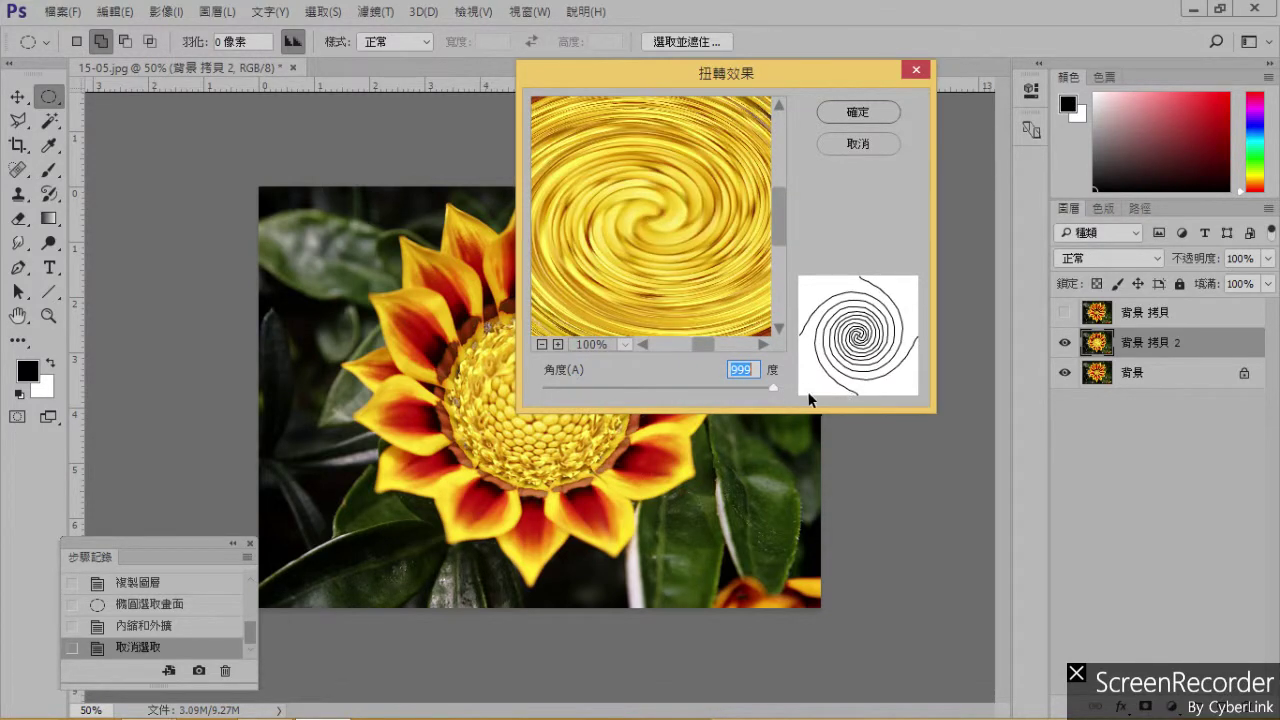
pyautogui.click(860, 113)
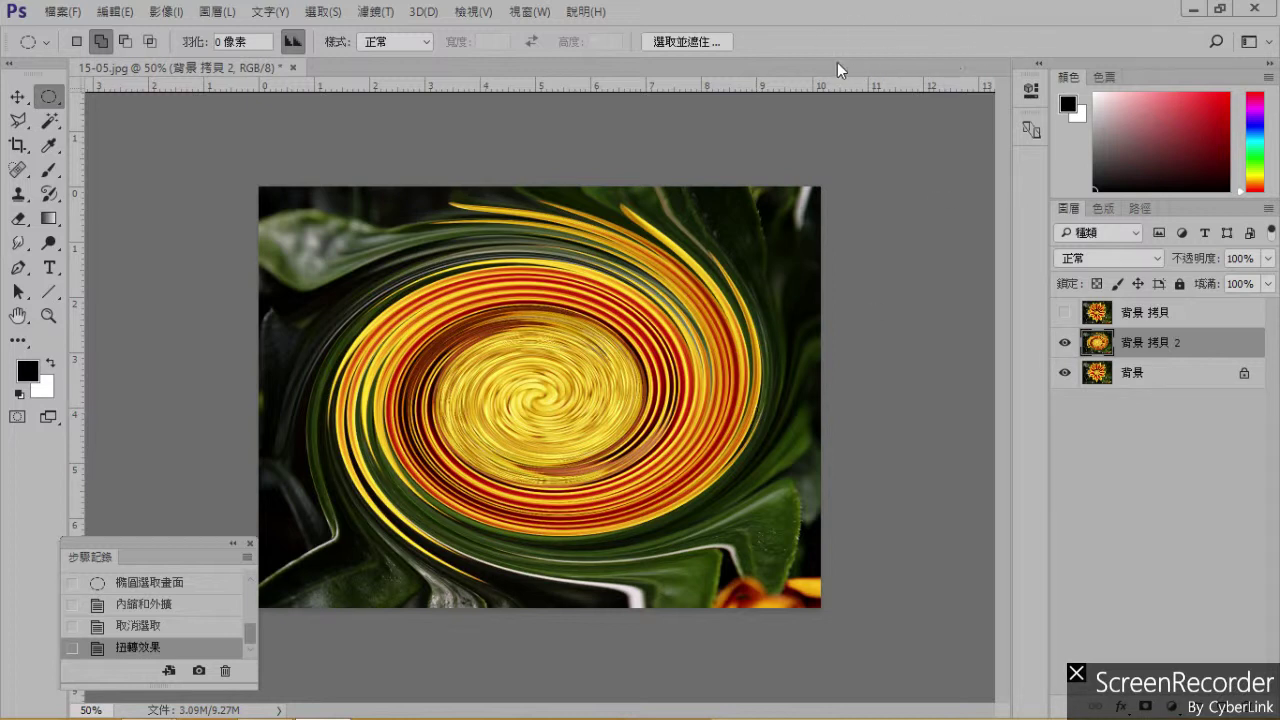
# Open the Liquify filter (液化) on the 背景 拷貝 2 layer and twirl the flower's centre clockwise with a brush size of 742.
pyautogui.click(385, 14)
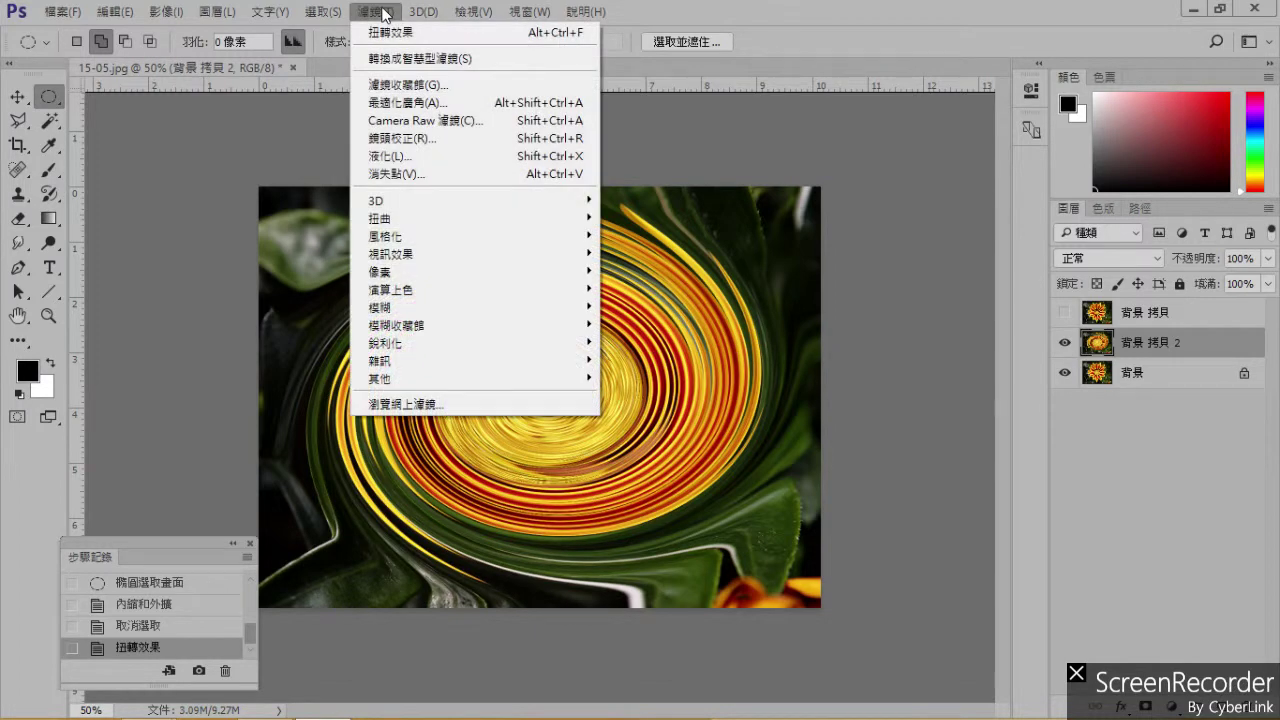
pyautogui.click(406, 159)
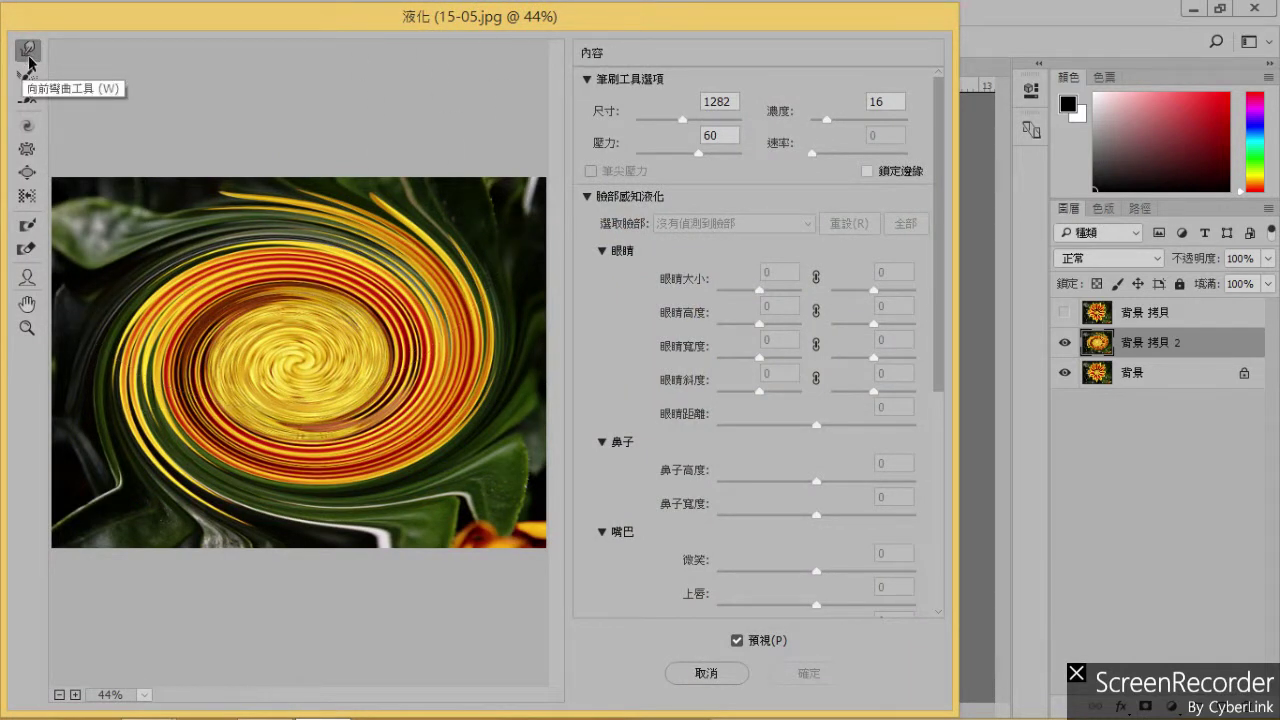
pyautogui.click(27, 128)
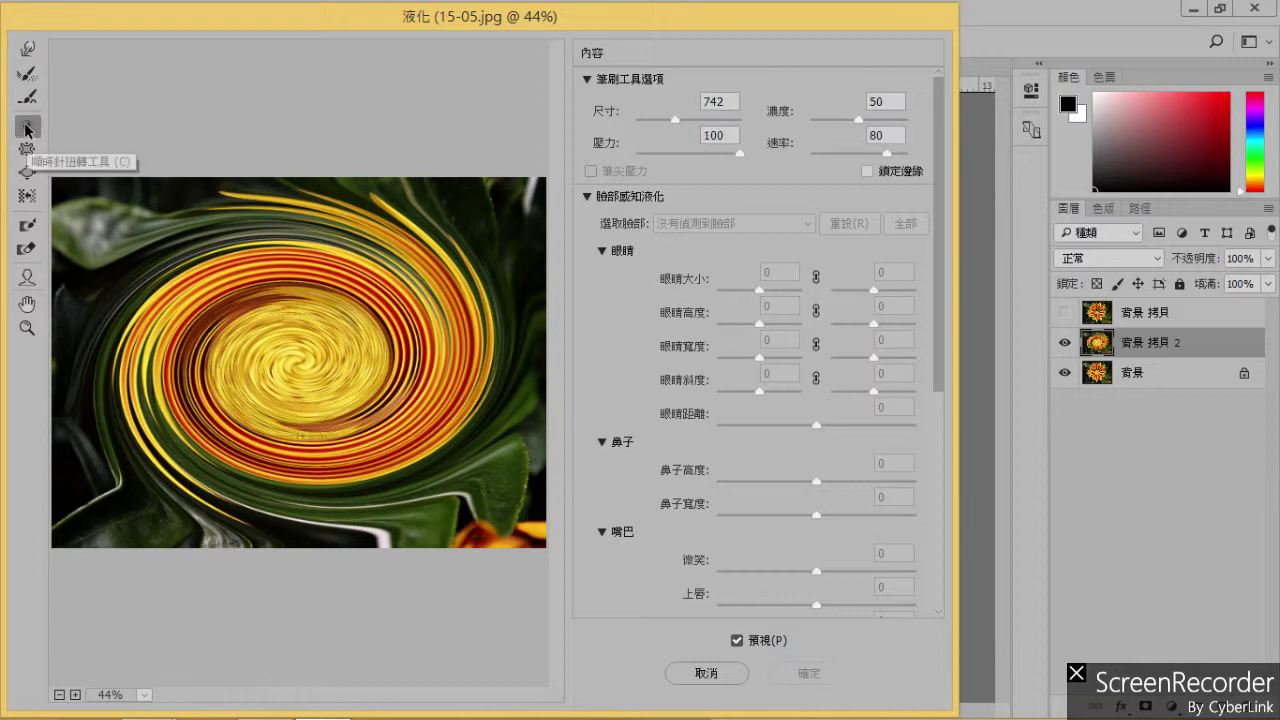
pyautogui.moveTo(306, 372); pyautogui.dragTo(300, 362)
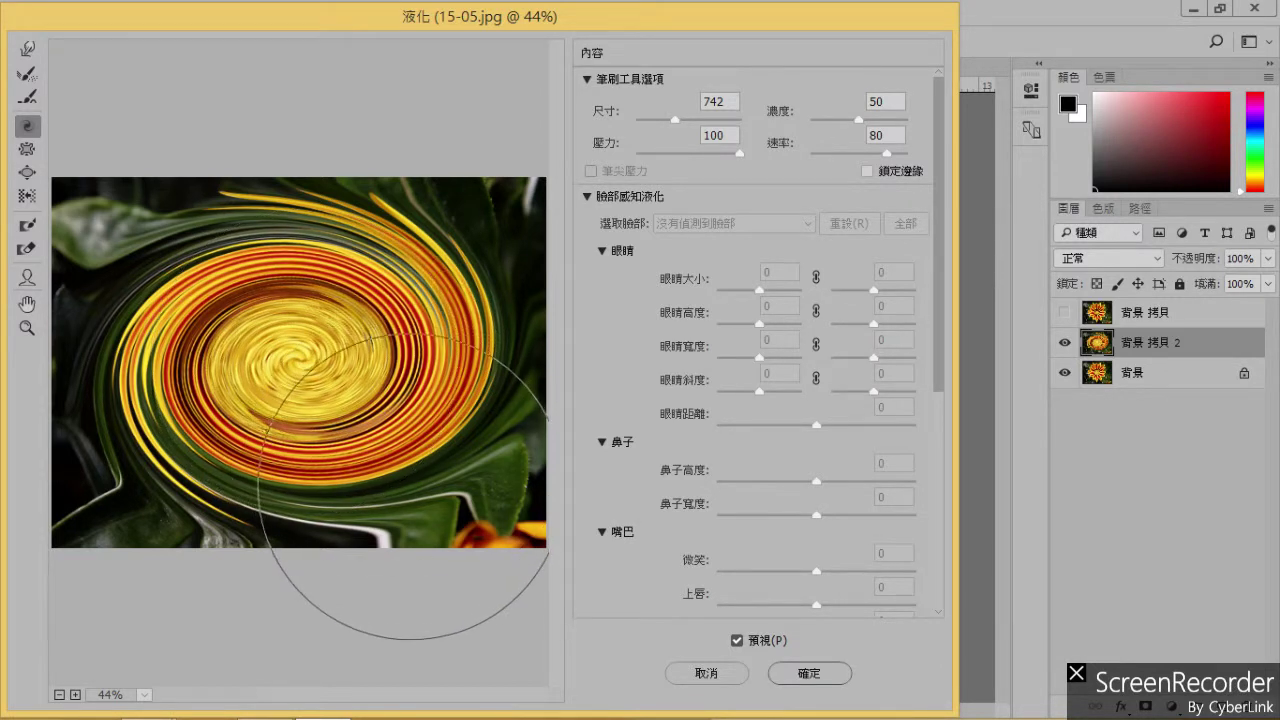
# Pucker the whole image around the flower's centre with a brush size of 5497, and bloat it with the same size.
pyautogui.click(27, 150)
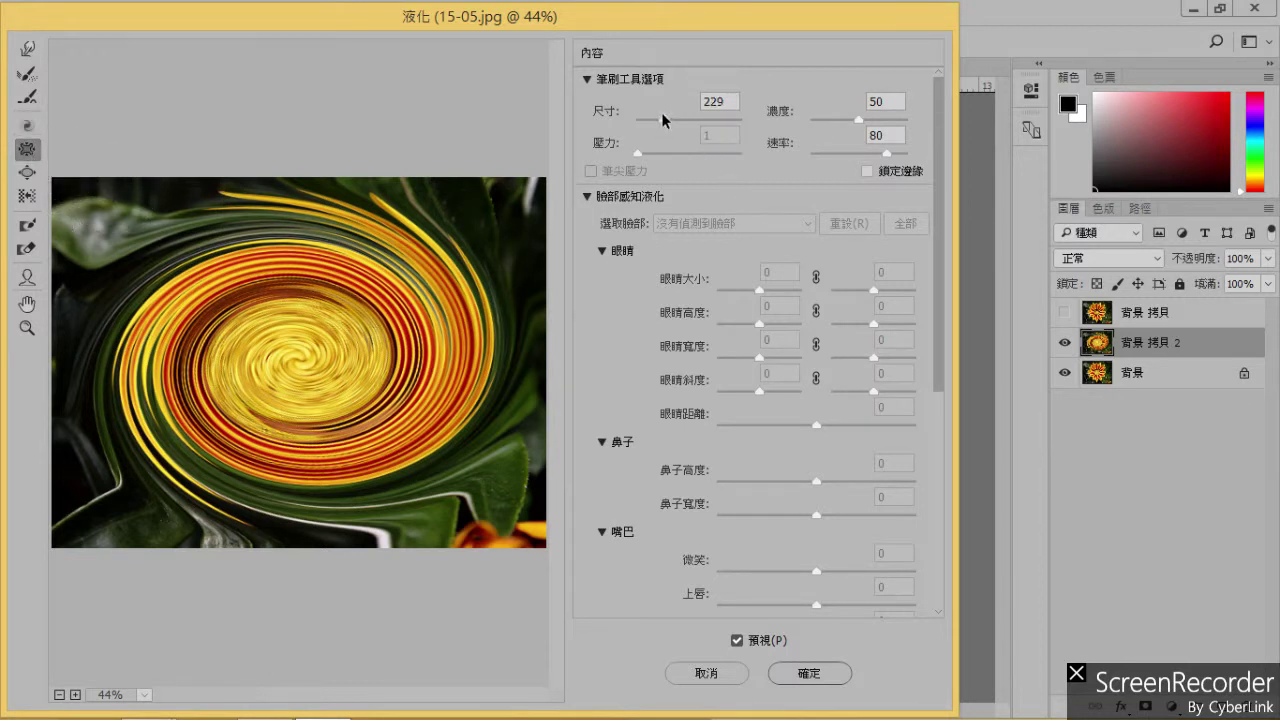
pyautogui.moveTo(708, 117); pyautogui.dragTo(711, 118)
pyautogui.moveTo(299, 355); pyautogui.dragTo(303, 352)
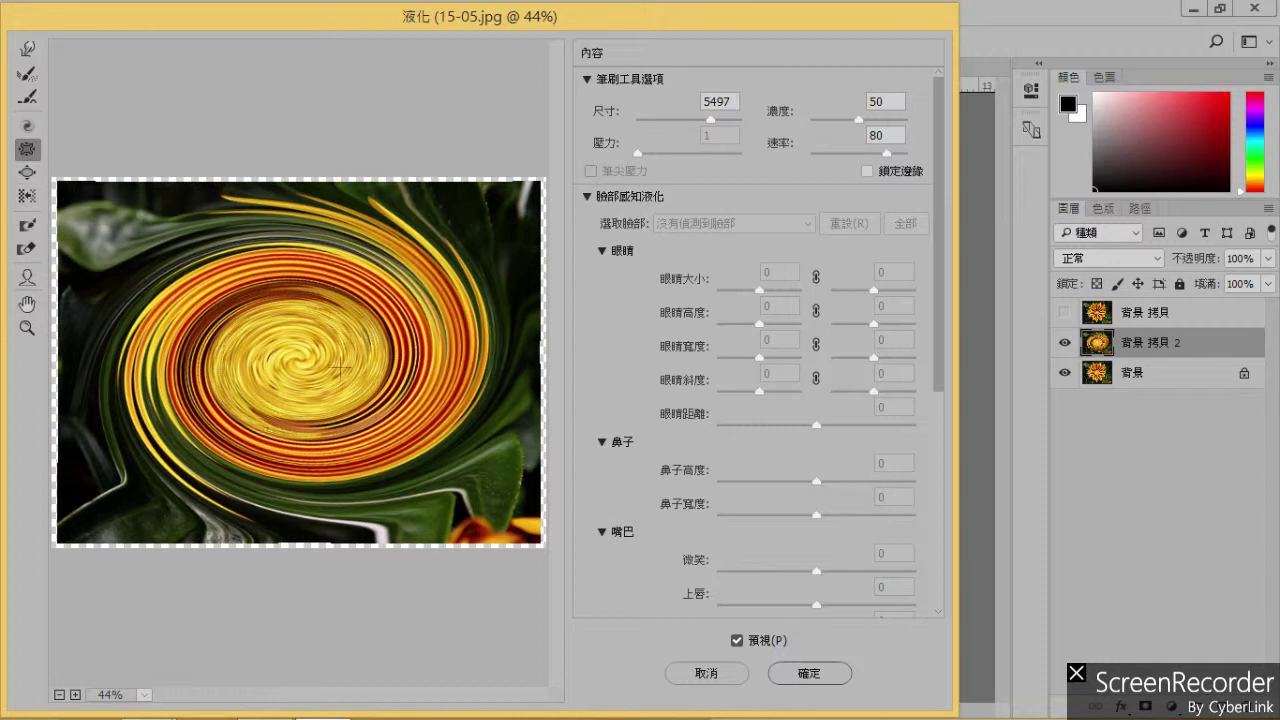
pyautogui.click(27, 173)
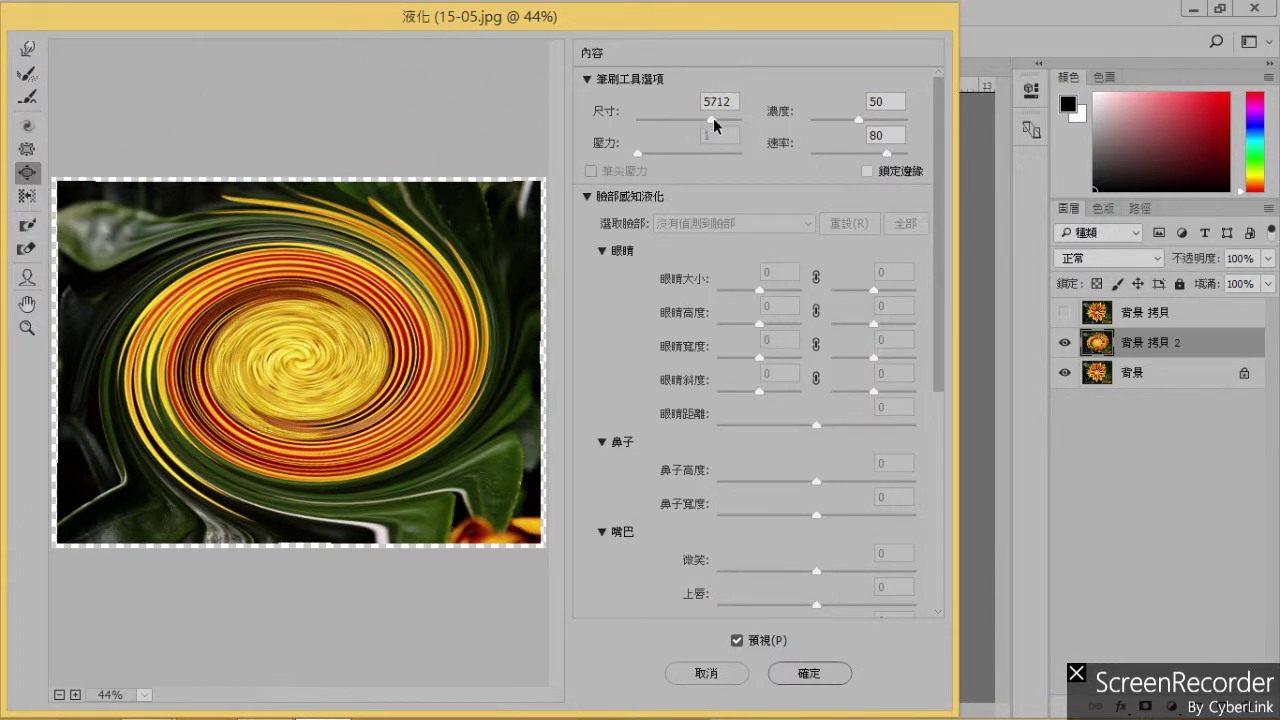
pyautogui.moveTo(293, 362); pyautogui.dragTo(345, 392)
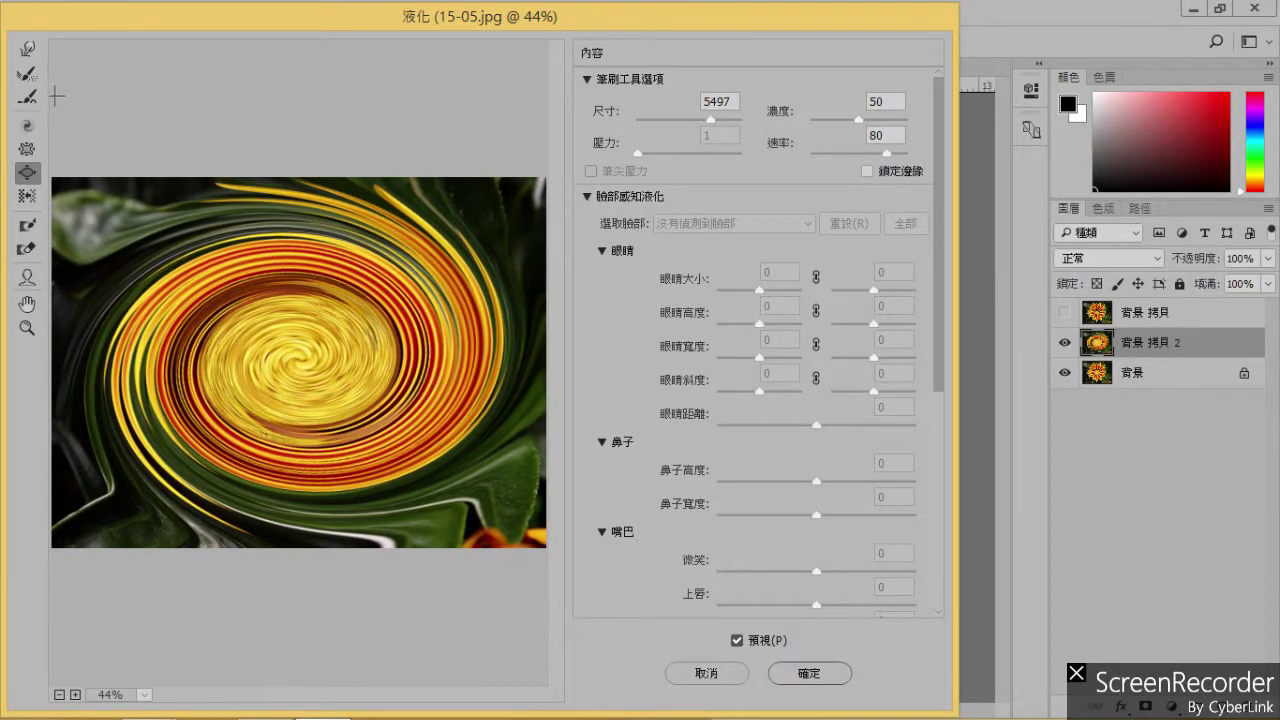
# Smear the swirled flower across the whole image using the Forward Warp tool at size 637 and pressure 60.
pyautogui.click(28, 52)
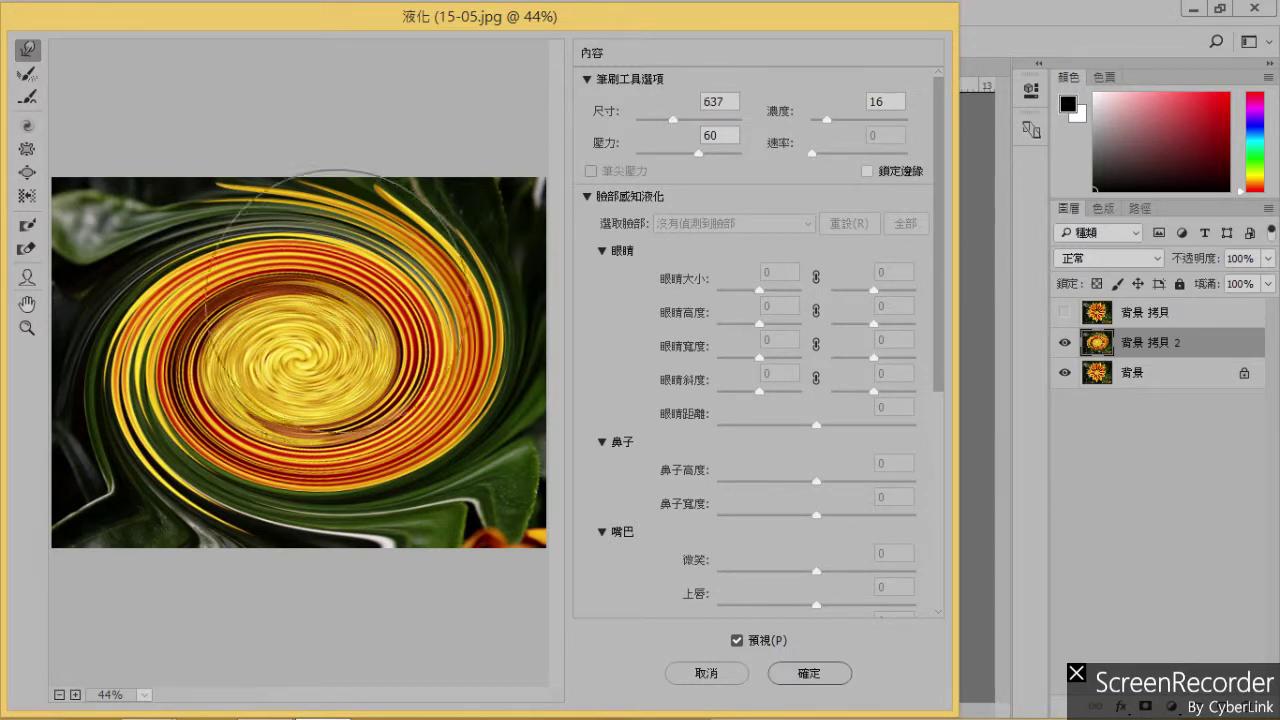
pyautogui.moveTo(345, 310)
pyautogui.mouseDown()
pyautogui.moveTo(330, 300)
pyautogui.moveTo(300, 350)
pyautogui.moveTo(380, 330)
pyautogui.moveTo(270, 500)
pyautogui.moveTo(180, 380)
pyautogui.moveTo(220, 250)
pyautogui.moveTo(300, 310)
pyautogui.moveTo(400, 290)
pyautogui.moveTo(420, 420)
pyautogui.moveTo(629, 548)
pyautogui.moveTo(357, 431)
pyautogui.moveTo(260, 420)
pyautogui.moveTo(400, 450)
pyautogui.moveTo(320, 320)
pyautogui.moveTo(260, 380)
pyautogui.moveTo(330, 400)
pyautogui.moveTo(603, 354)
pyautogui.mouseUp()
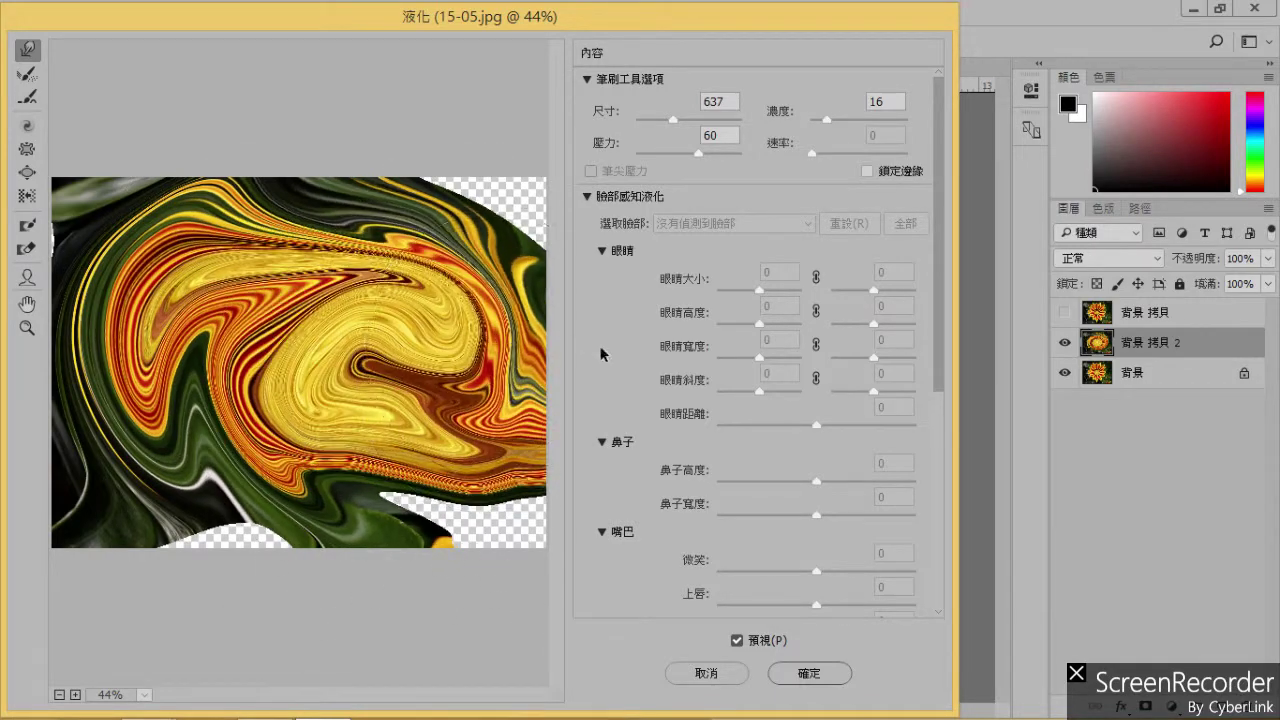
pyautogui.moveTo(300, 580)
pyautogui.mouseDown()
pyautogui.moveTo(200, 520)
pyautogui.moveTo(350, 570)
pyautogui.moveTo(45, 330)
pyautogui.moveTo(120, 240)
pyautogui.moveTo(170, 110)
pyautogui.moveTo(165, 145)
pyautogui.moveTo(357, 229)
pyautogui.moveTo(543, 229)
pyautogui.moveTo(640, 260)
pyautogui.moveTo(585, 225)
pyautogui.moveTo(540, 500)
pyautogui.moveTo(440, 600)
pyautogui.moveTo(523, 580)
pyautogui.moveTo(560, 600)
pyautogui.moveTo(150, 480)
pyautogui.moveTo(130, 250)
pyautogui.moveTo(110, 320)
pyautogui.moveTo(170, 540)
pyautogui.moveTo(130, 560)
pyautogui.moveTo(250, 540)
pyautogui.moveTo(420, 330)
pyautogui.moveTo(430, 440)
pyautogui.moveTo(457, 430)
pyautogui.moveTo(440, 330)
pyautogui.moveTo(445, 235)
pyautogui.moveTo(420, 250)
pyautogui.moveTo(157, 234)
pyautogui.moveTo(171, 249)
pyautogui.moveTo(15, 205)
pyautogui.moveTo(85, 215)
pyautogui.moveTo(15, 210)
pyautogui.moveTo(60, 520)
pyautogui.moveTo(228, 489)
pyautogui.moveTo(114, 643)
pyautogui.moveTo(57, 671)
pyautogui.moveTo(214, 712)
pyautogui.moveTo(5, 360)
pyautogui.moveTo(180, 470)
pyautogui.moveTo(420, 400)
pyautogui.moveTo(430, 300)
pyautogui.moveTo(300, 300)
pyautogui.moveTo(330, 350)
pyautogui.moveTo(370, 300)
pyautogui.moveTo(205, 250)
pyautogui.moveTo(343, 250)
pyautogui.moveTo(290, 140)
pyautogui.moveTo(343, 273)
pyautogui.moveTo(405, 247)
pyautogui.moveTo(323, 240)
pyautogui.moveTo(420, 274)
pyautogui.moveTo(457, 297)
pyautogui.moveTo(470, 330)
pyautogui.moveTo(300, 380)
pyautogui.moveTo(230, 265)
pyautogui.moveTo(140, 277)
pyautogui.moveTo(130, 500)
pyautogui.moveTo(250, 400)
pyautogui.moveTo(200, 330)
pyautogui.moveTo(435, 385)
pyautogui.moveTo(390, 400)
pyautogui.moveTo(286, 243)
pyautogui.moveTo(157, 187)
pyautogui.mouseUp()
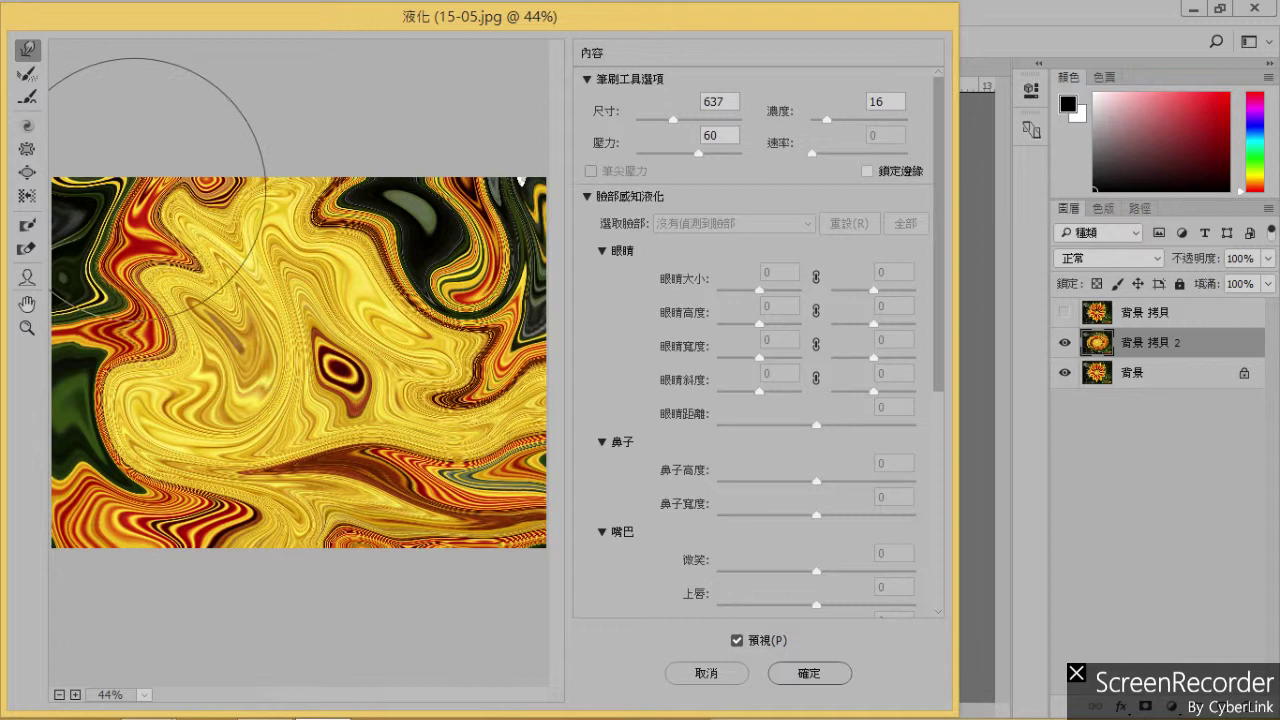
# Twirl the middle of the warped image with a 1537 brush, and pucker the central shape, reducing the brush size to 456.
pyautogui.click(30, 128)
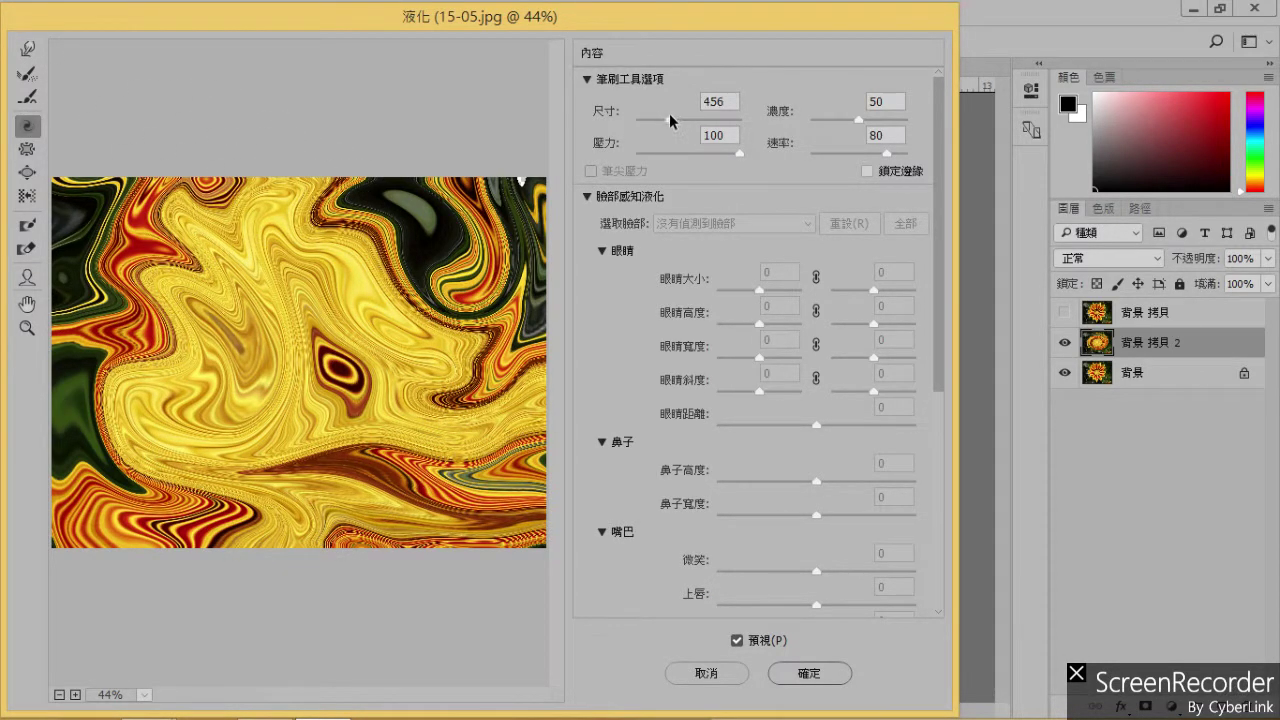
pyautogui.moveTo(350, 335)
pyautogui.mouseDown()
pyautogui.moveTo(300, 299)
pyautogui.moveTo(298, 312)
pyautogui.mouseUp()
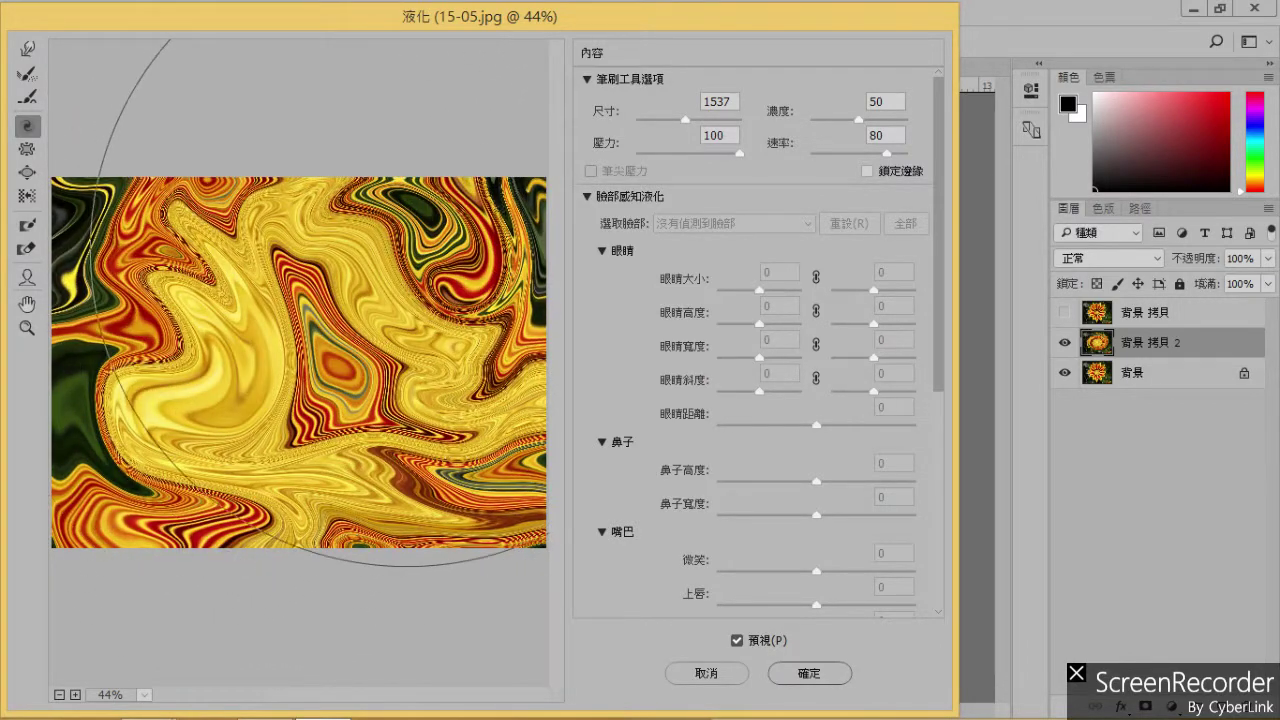
pyautogui.click(28, 153)
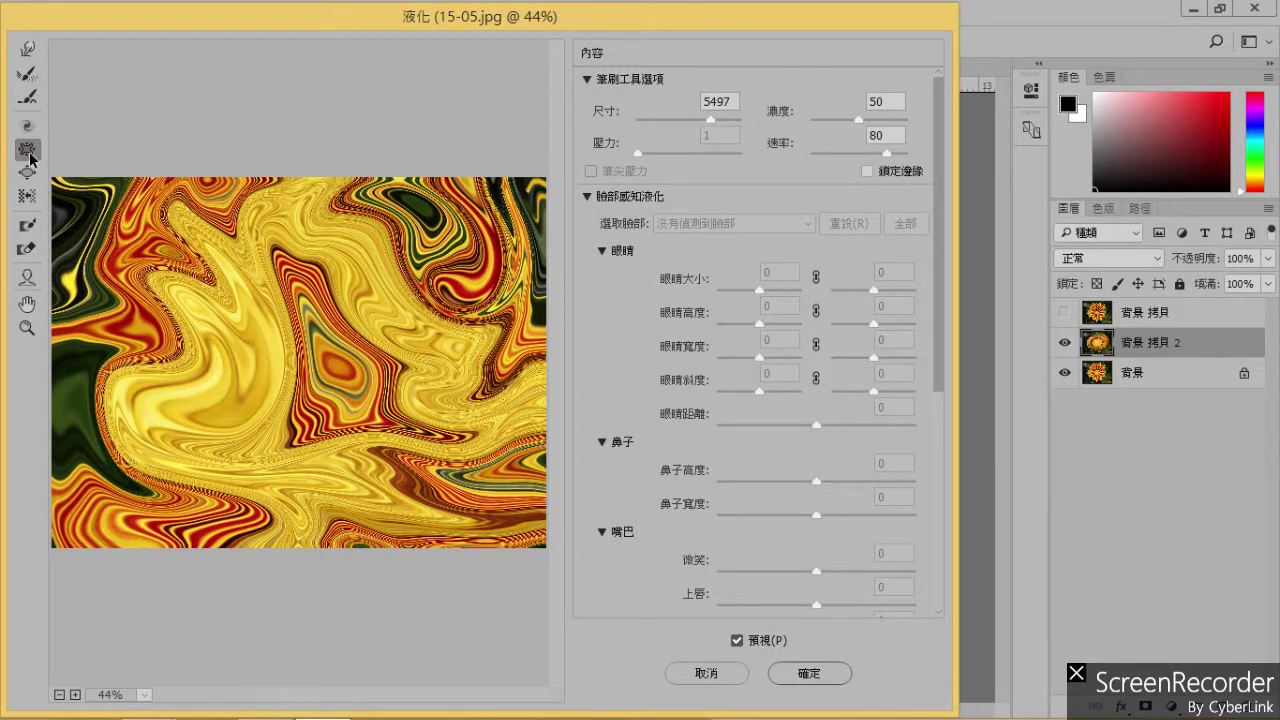
pyautogui.moveTo(338, 370); pyautogui.dragTo(338, 370)
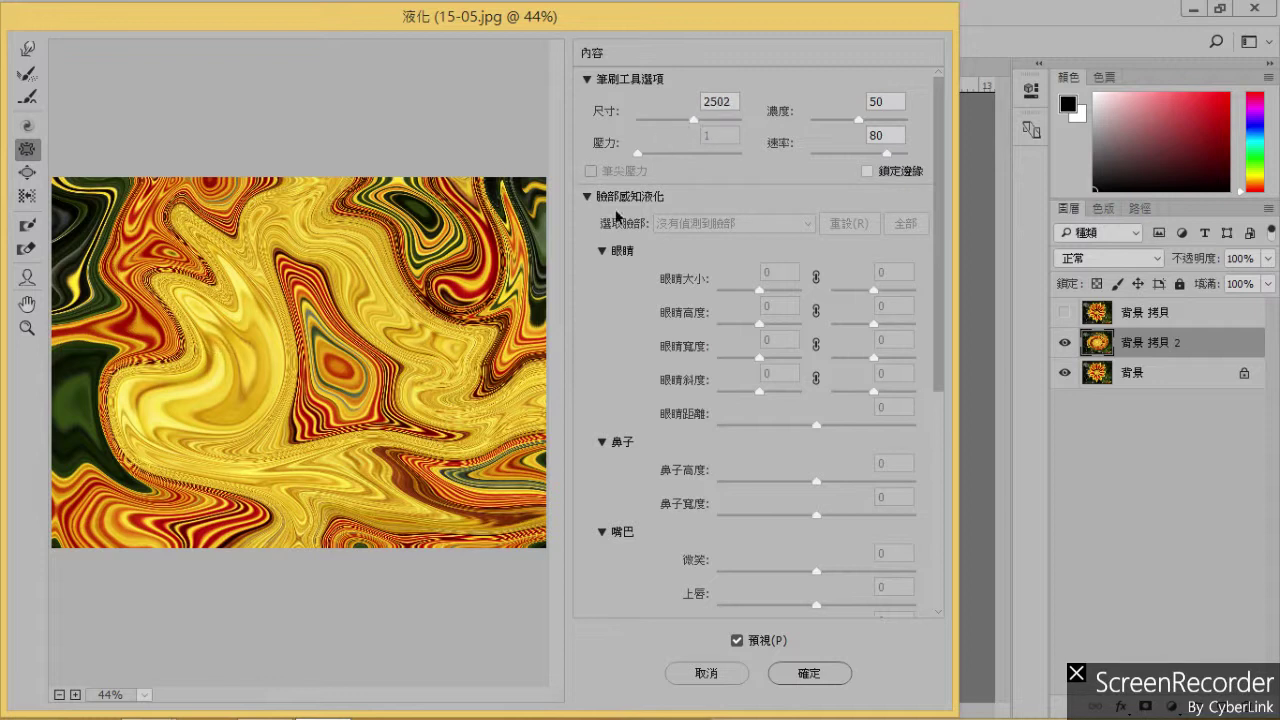
pyautogui.moveTo(674, 121); pyautogui.dragTo(669, 121)
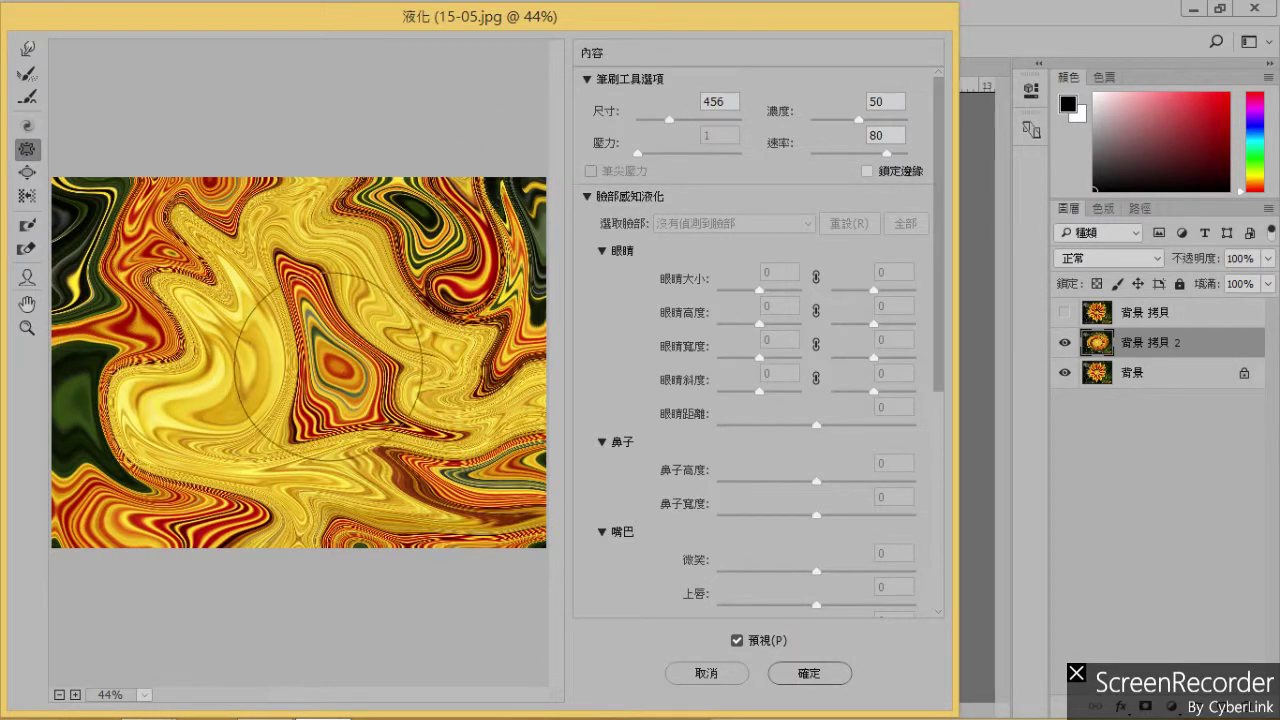
pyautogui.moveTo(338, 365); pyautogui.dragTo(338, 365)
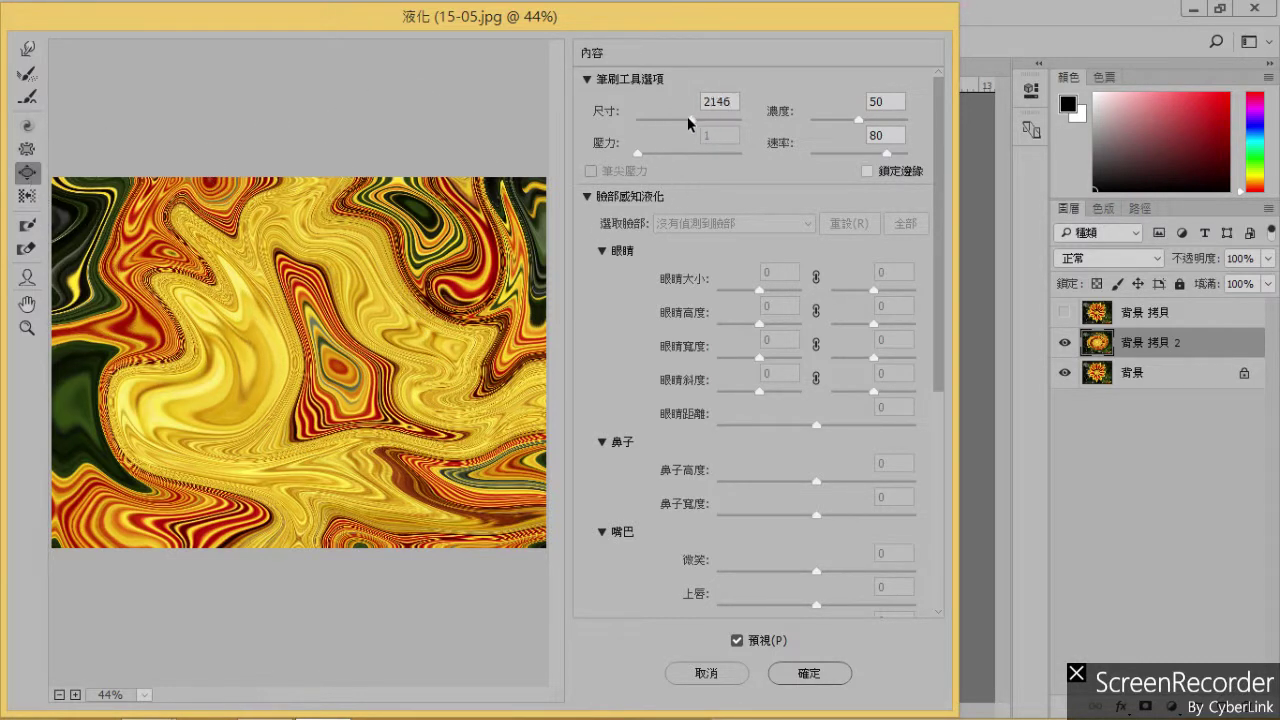
# Bloat areas across the warped image, including its lower edge and centre, with a brush size of 1203.
pyautogui.moveTo(687, 118); pyautogui.dragTo(681, 119)
pyautogui.moveTo(157, 363); pyautogui.dragTo(157, 363)
pyautogui.moveTo(285, 358)
pyautogui.mouseDown()
pyautogui.moveTo(346, 350)
pyautogui.moveTo(357, 297)
pyautogui.moveTo(380, 261)
pyautogui.mouseUp()
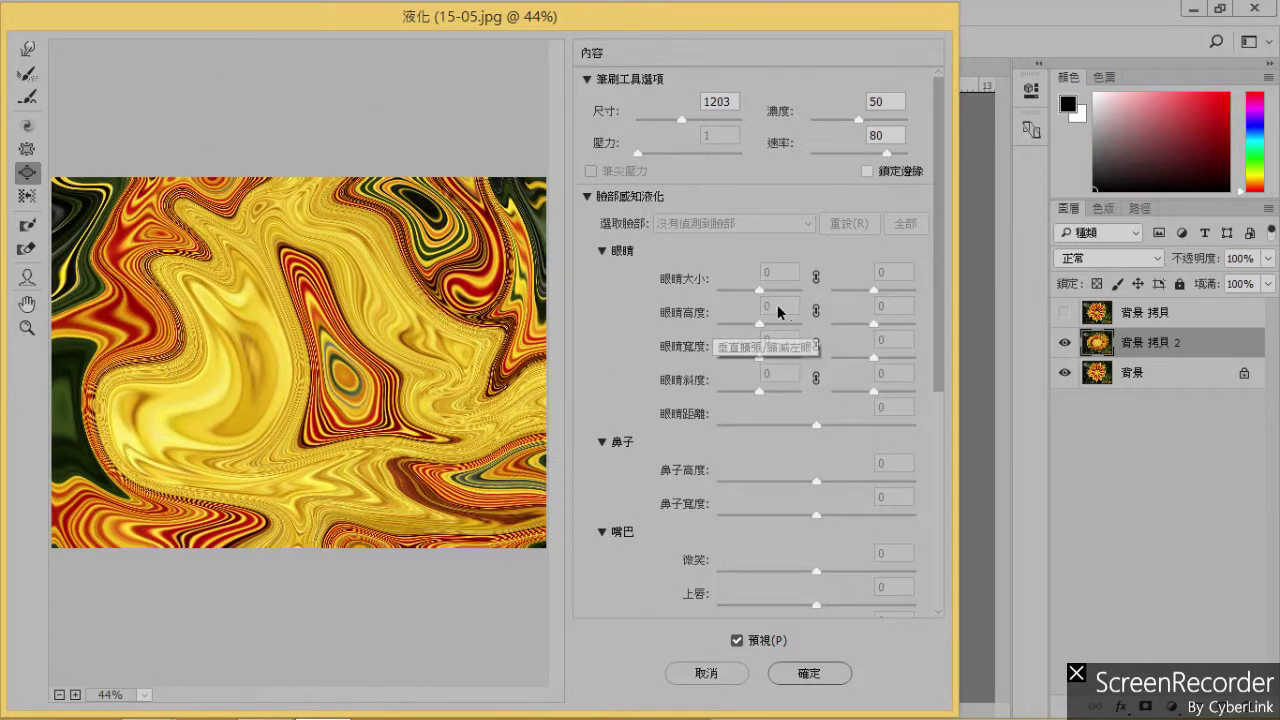
pyautogui.moveTo(250, 540)
pyautogui.mouseDown()
pyautogui.moveTo(330, 560)
pyautogui.moveTo(330, 546)
pyautogui.mouseUp()
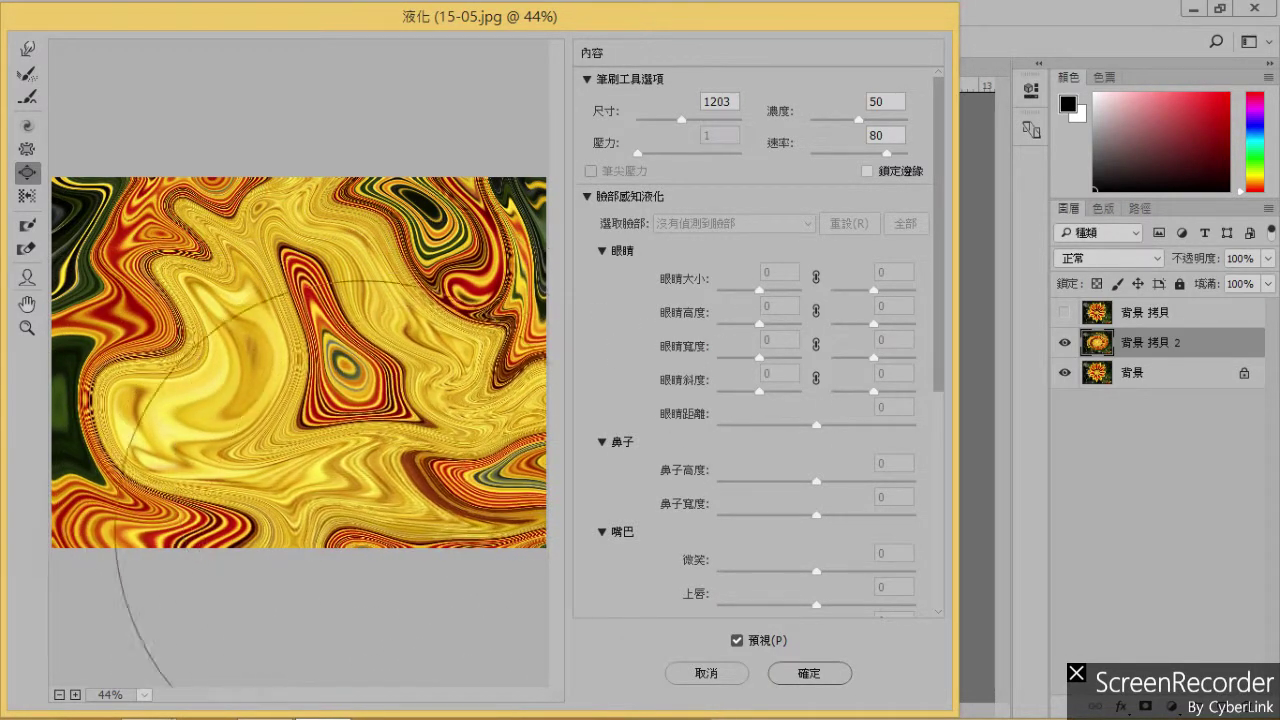
pyautogui.moveTo(511, 302)
pyautogui.mouseDown()
pyautogui.moveTo(170, 260)
pyautogui.moveTo(80, 265)
pyautogui.moveTo(65, 340)
pyautogui.moveTo(120, 430)
pyautogui.moveTo(250, 460)
pyautogui.moveTo(200, 520)
pyautogui.moveTo(130, 440)
pyautogui.moveTo(220, 330)
pyautogui.moveTo(120, 250)
pyautogui.moveTo(440, 175)
pyautogui.moveTo(430, 345)
pyautogui.moveTo(400, 490)
pyautogui.moveTo(350, 480)
pyautogui.mouseUp()
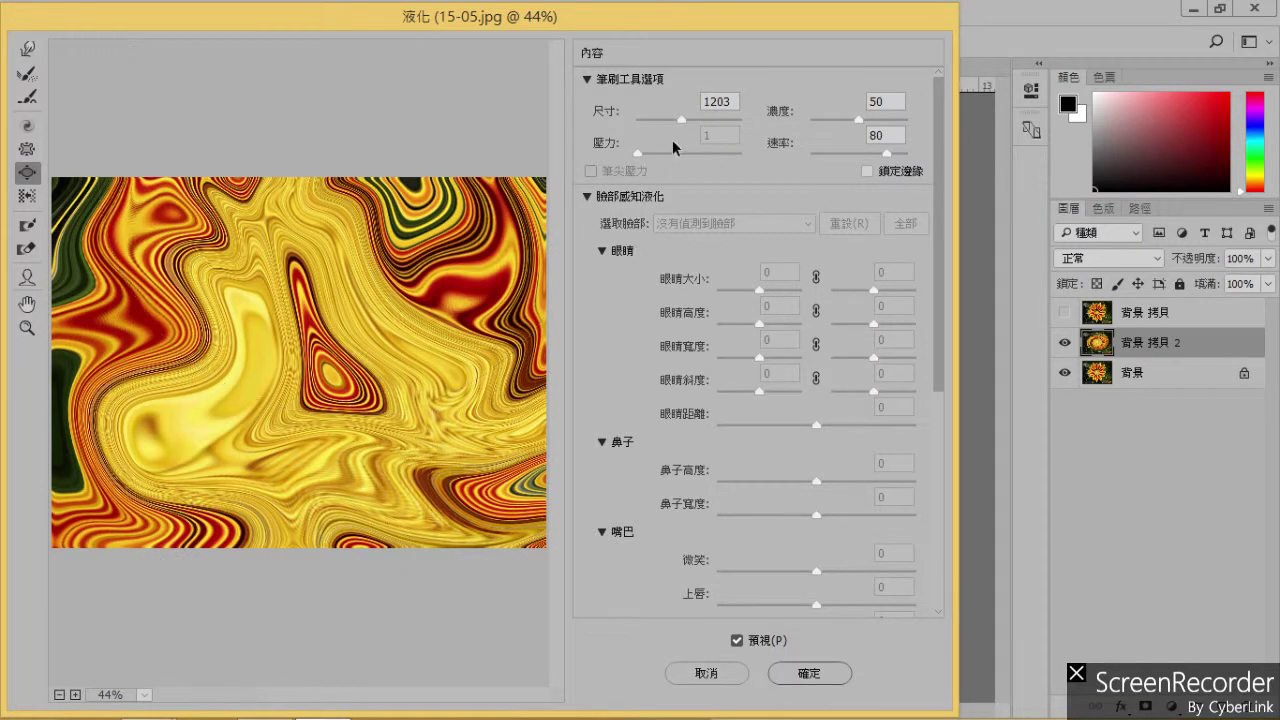
# Bloat the central red pattern into a large drop with a brush size of 541, and apply the Liquify distortion.
pyautogui.moveTo(668, 117); pyautogui.dragTo(664, 118)
pyautogui.moveTo(450, 300)
pyautogui.mouseDown()
pyautogui.moveTo(390, 400)
pyautogui.moveTo(340, 380)
pyautogui.moveTo(300, 330)
pyautogui.moveTo(273, 248)
pyautogui.moveTo(328, 415)
pyautogui.mouseUp()
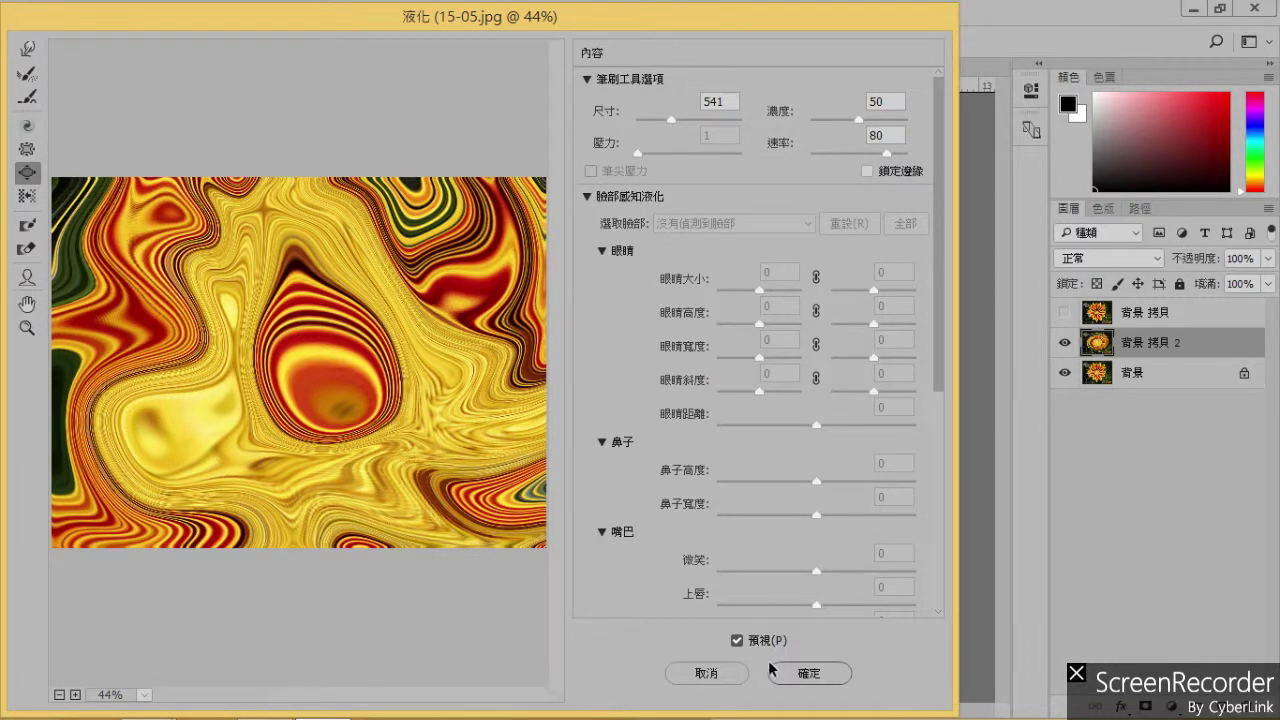
pyautogui.click(806, 675)
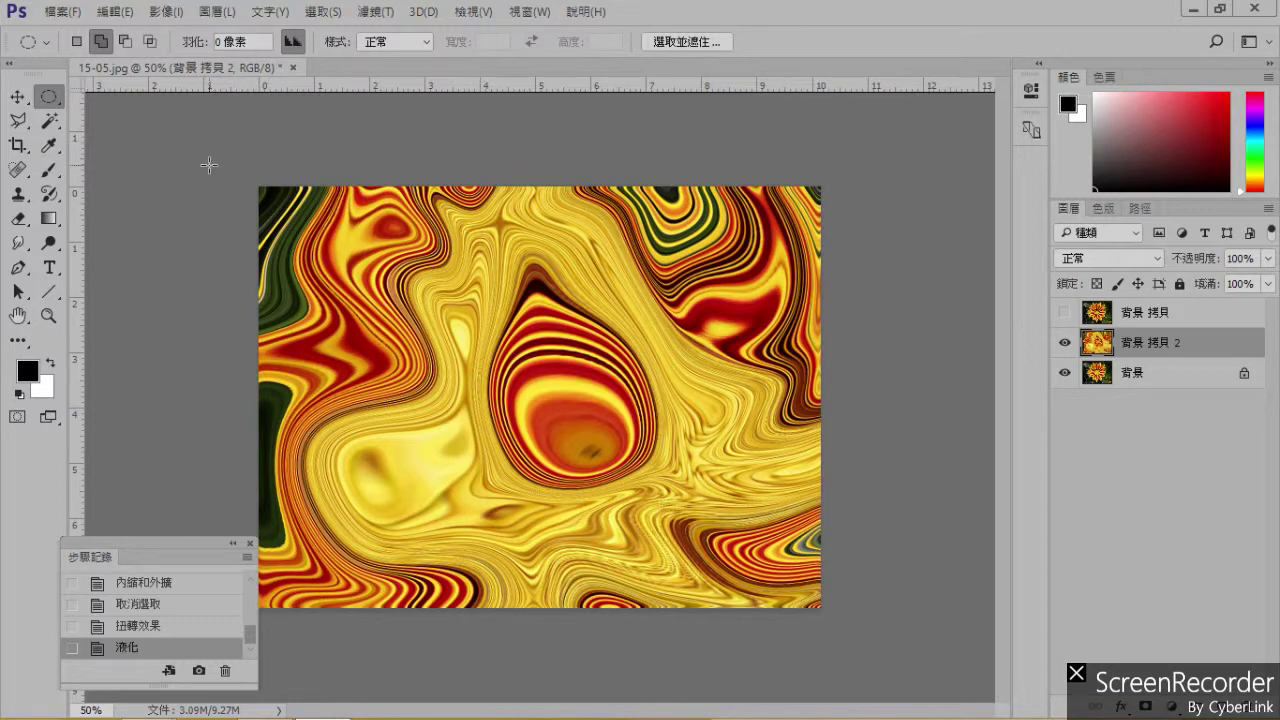
# Close 15-05.jpg without saving its changes and open 15-06.jpg from the recent files.
pyautogui.click(295, 67)
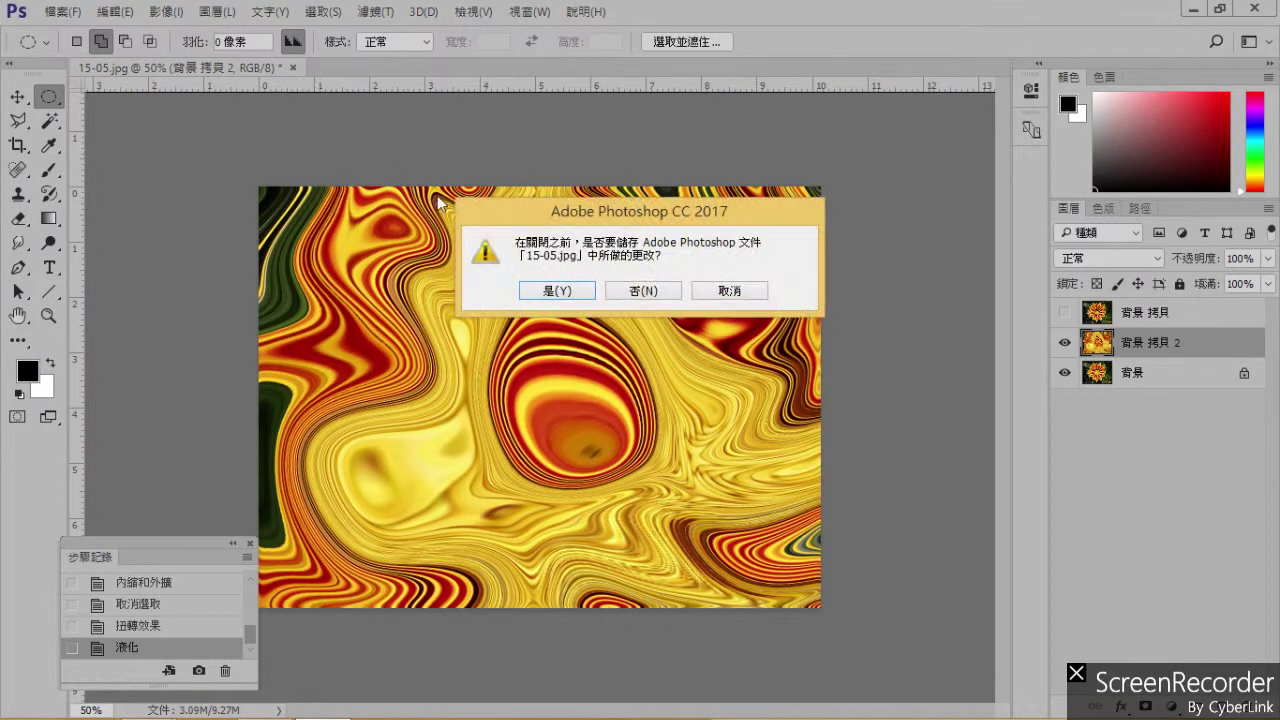
pyautogui.click(643, 292)
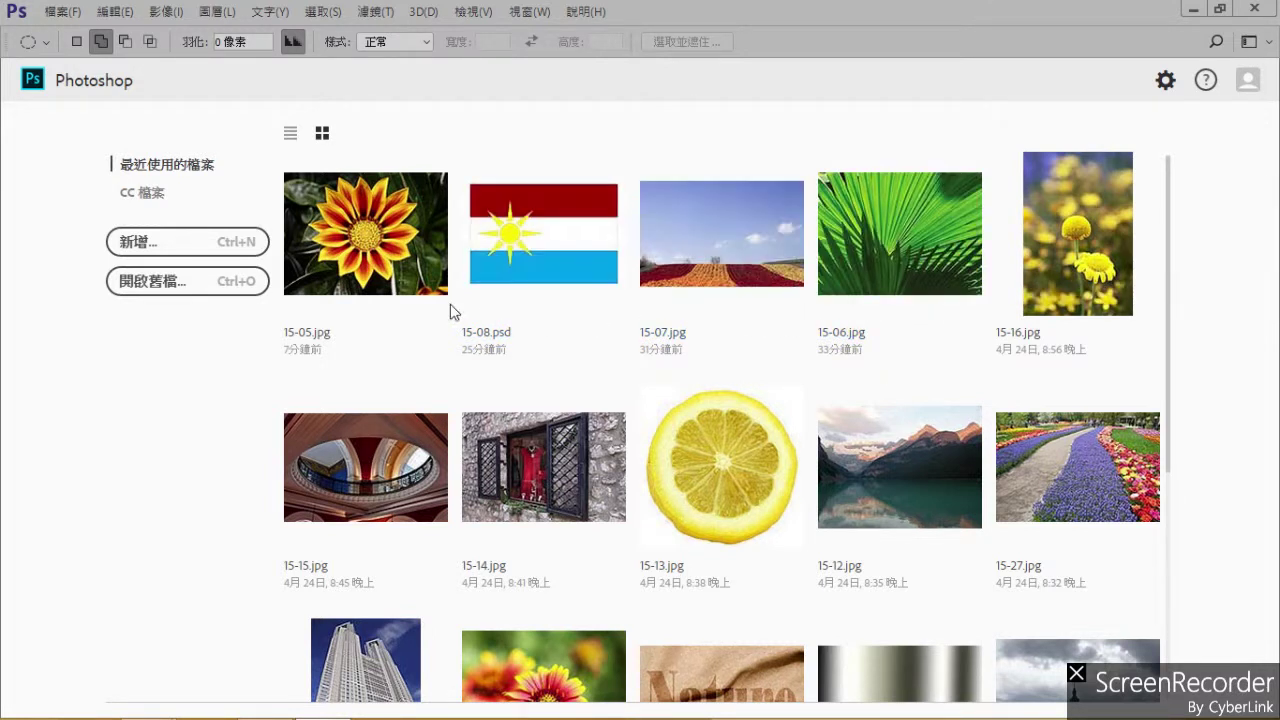
pyautogui.click(911, 262)
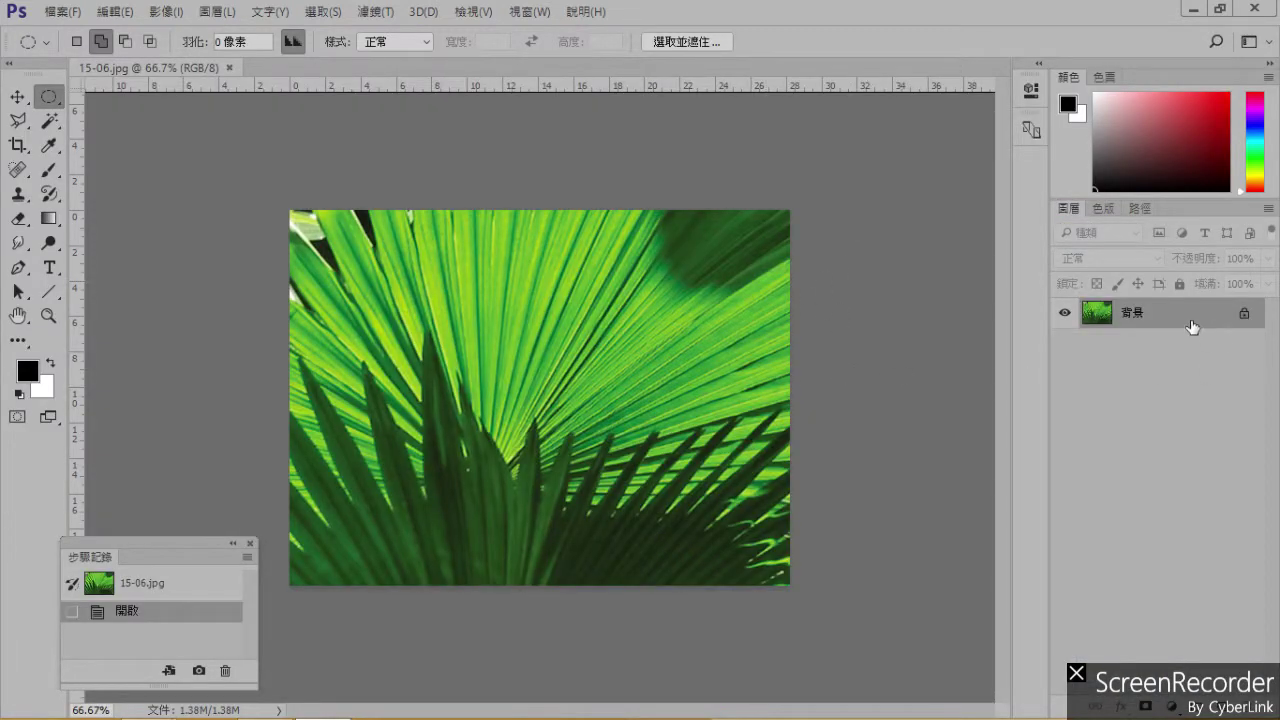
# Duplicate the 背景 layer and preview the Wave filter (波形效果) on the copy with the 正方形 and 三角形 types.
pyautogui.moveTo(1192, 325); pyautogui.dragTo(1218, 706)
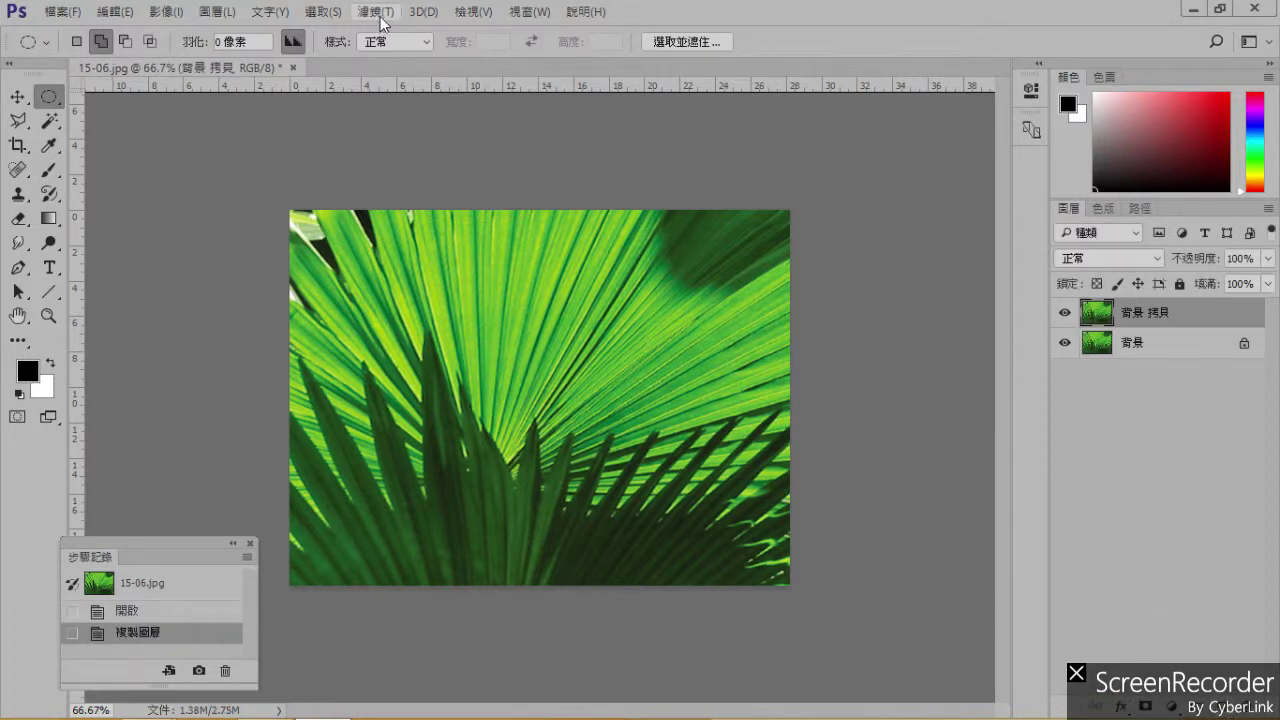
pyautogui.click(379, 14)
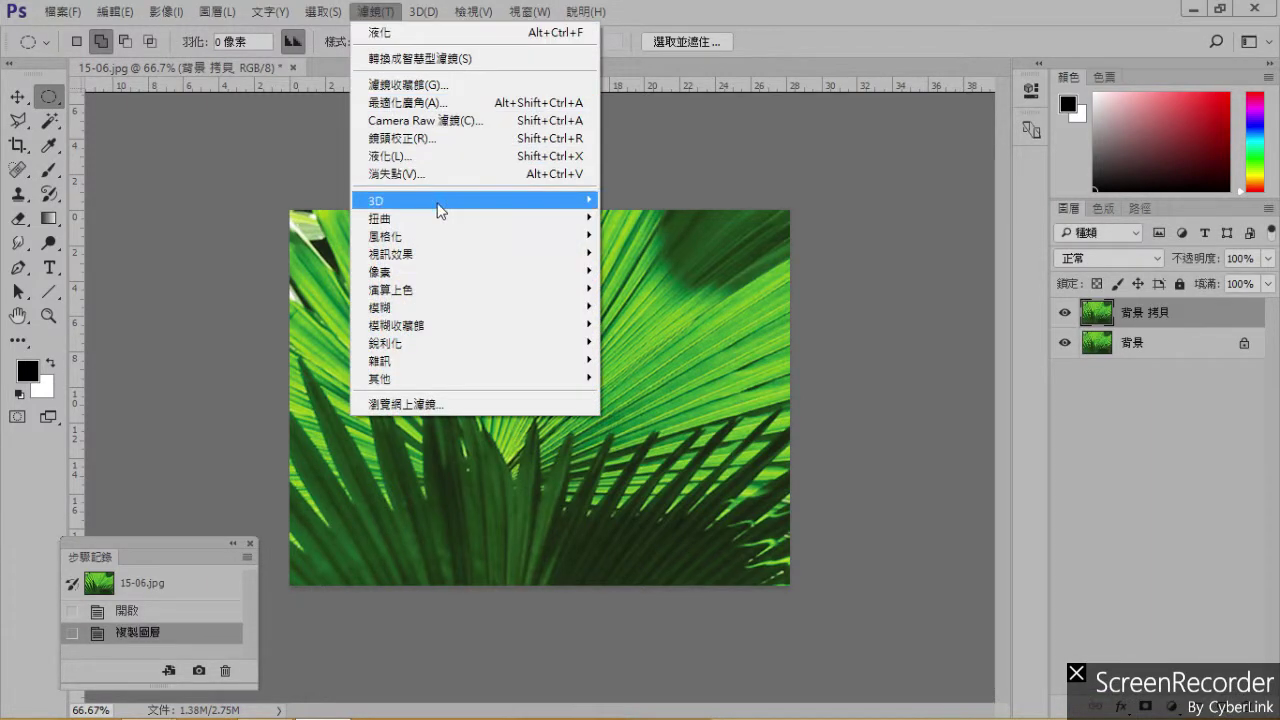
pyautogui.moveTo(446, 222)
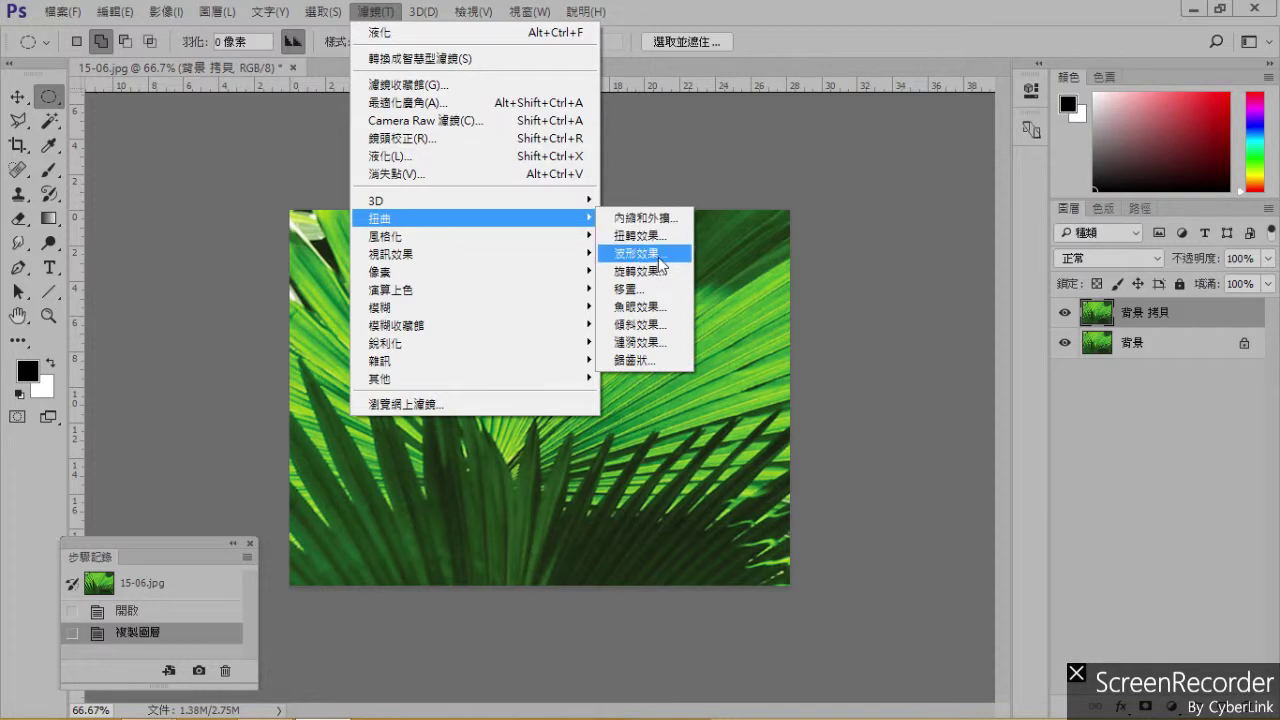
pyautogui.click(659, 256)
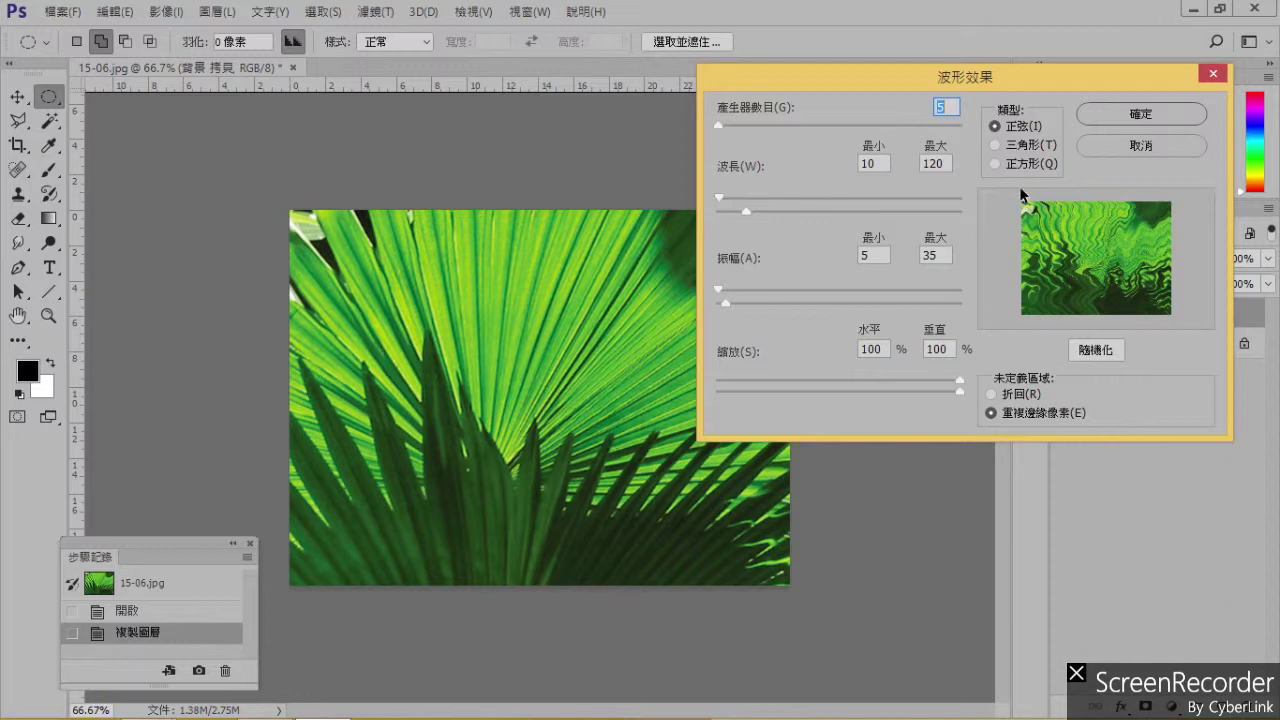
pyautogui.click(995, 164)
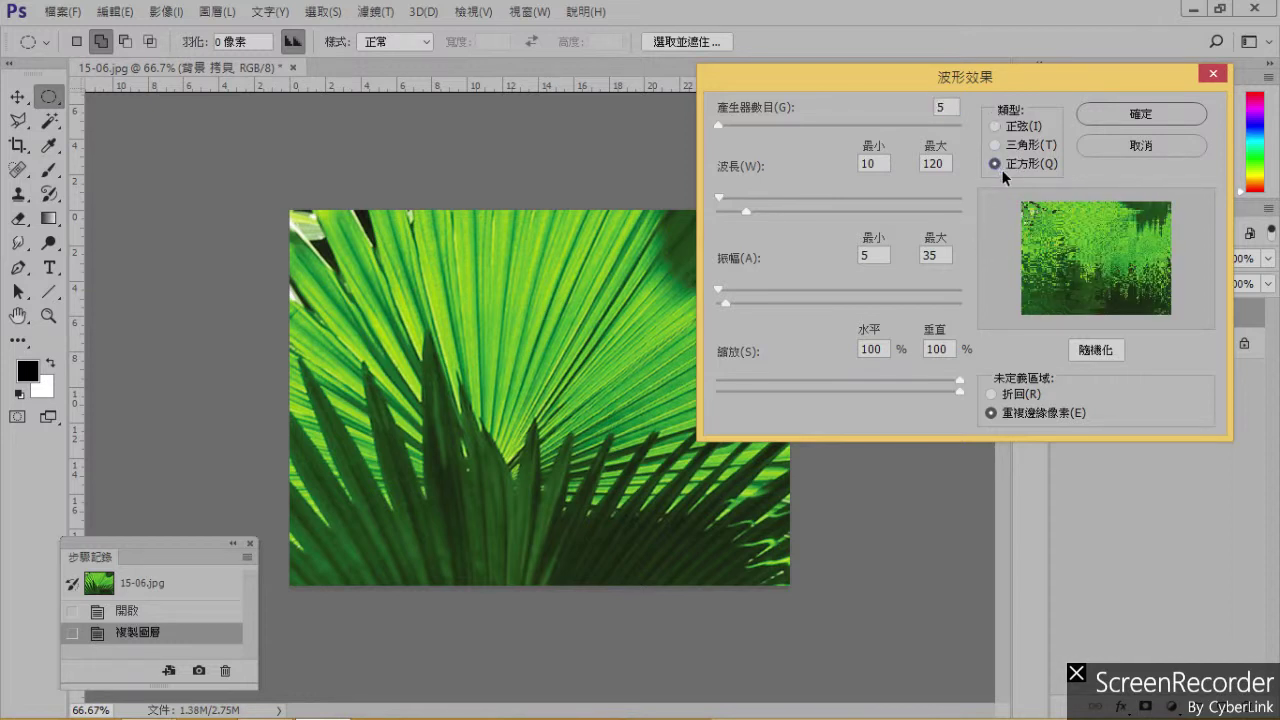
pyautogui.click(995, 145)
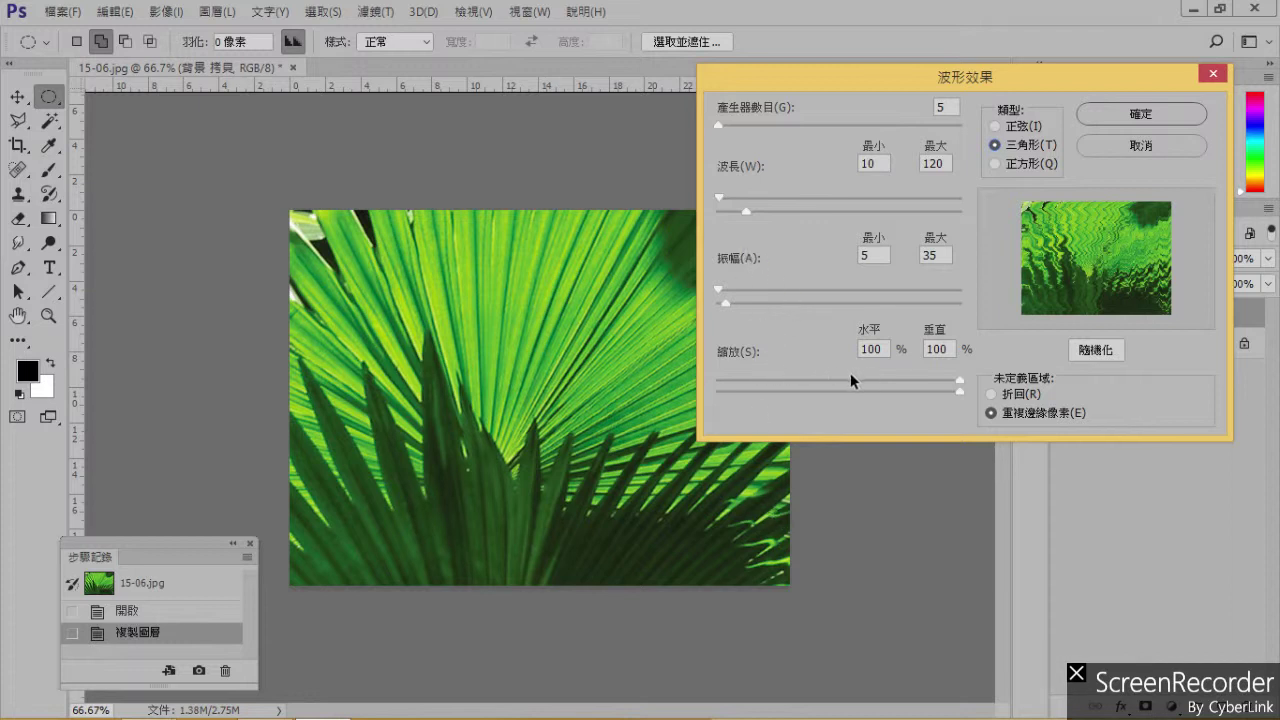
# Set the Wave filter's horizontal and vertical scale to 53%, try the 正方形 type, and apply the filter with the 正弦 type.
pyautogui.moveTo(959, 380); pyautogui.dragTo(843, 399)
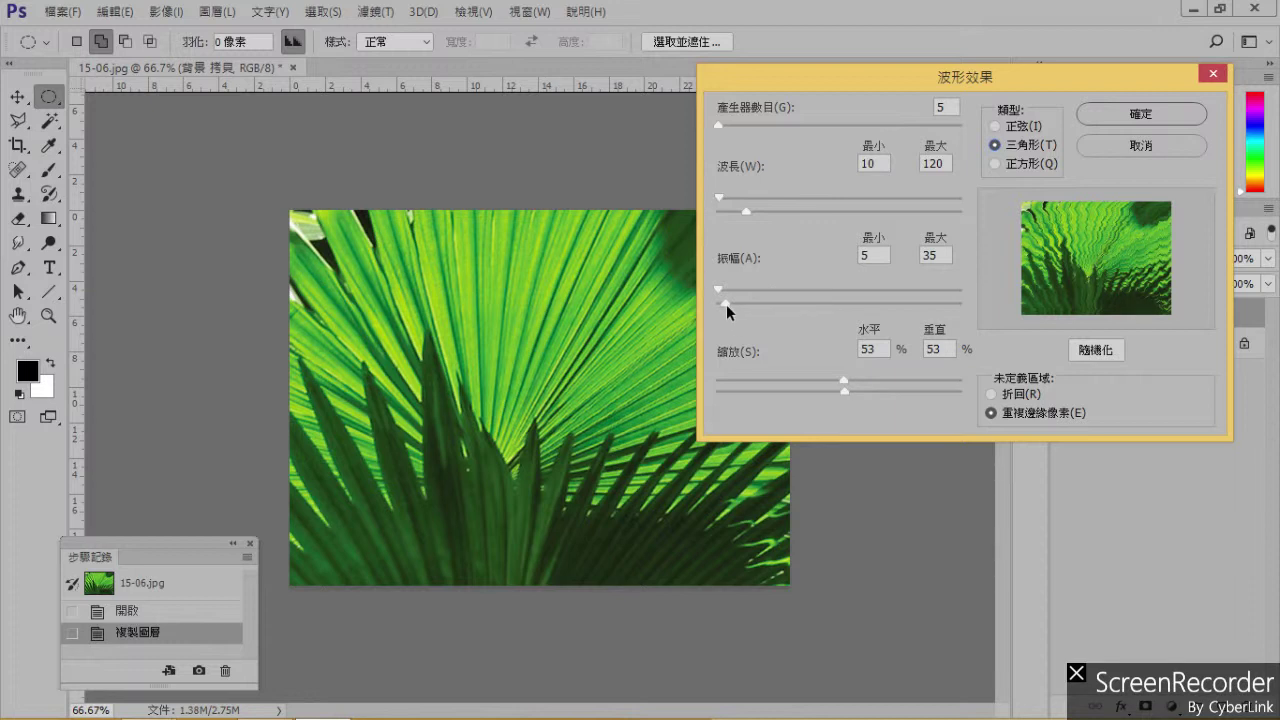
pyautogui.click(996, 163)
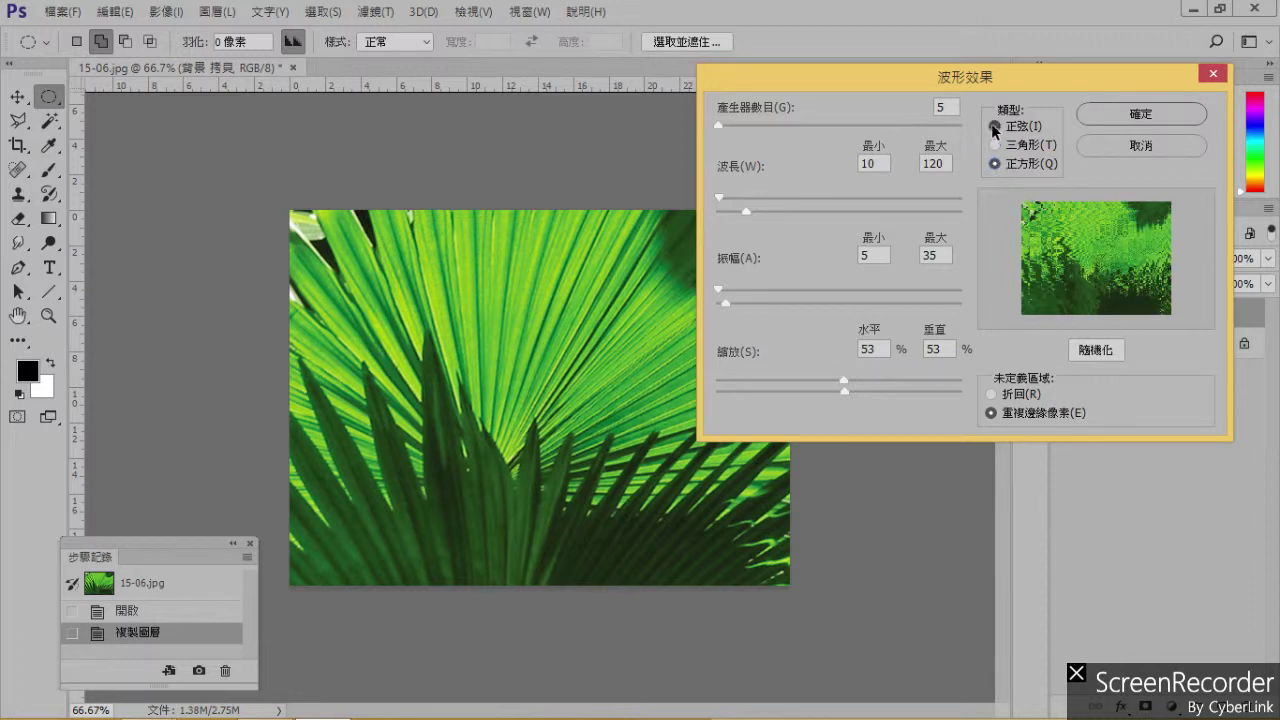
pyautogui.click(993, 127)
pyautogui.click(1141, 114)
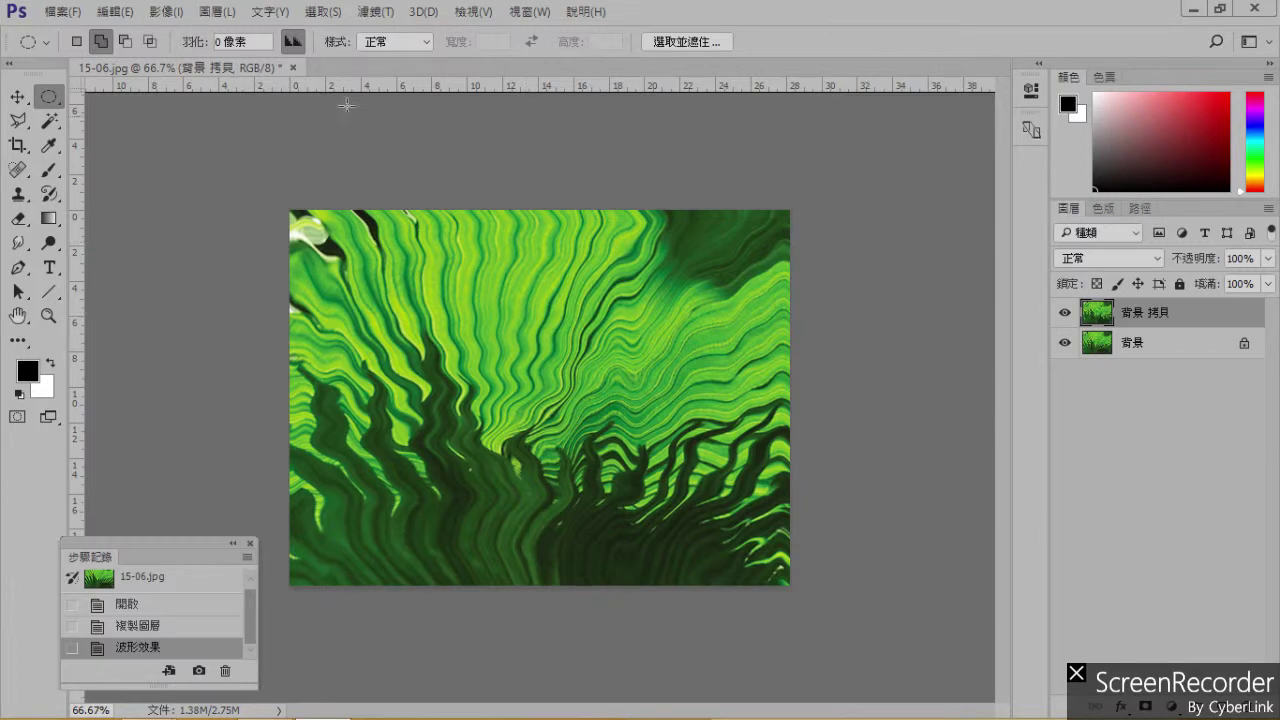
# Apply the 油畫 (Oil Paint) filter to the 背景 拷貝 layer and inspect the brush texture at 100% magnification.
pyautogui.click(374, 14)
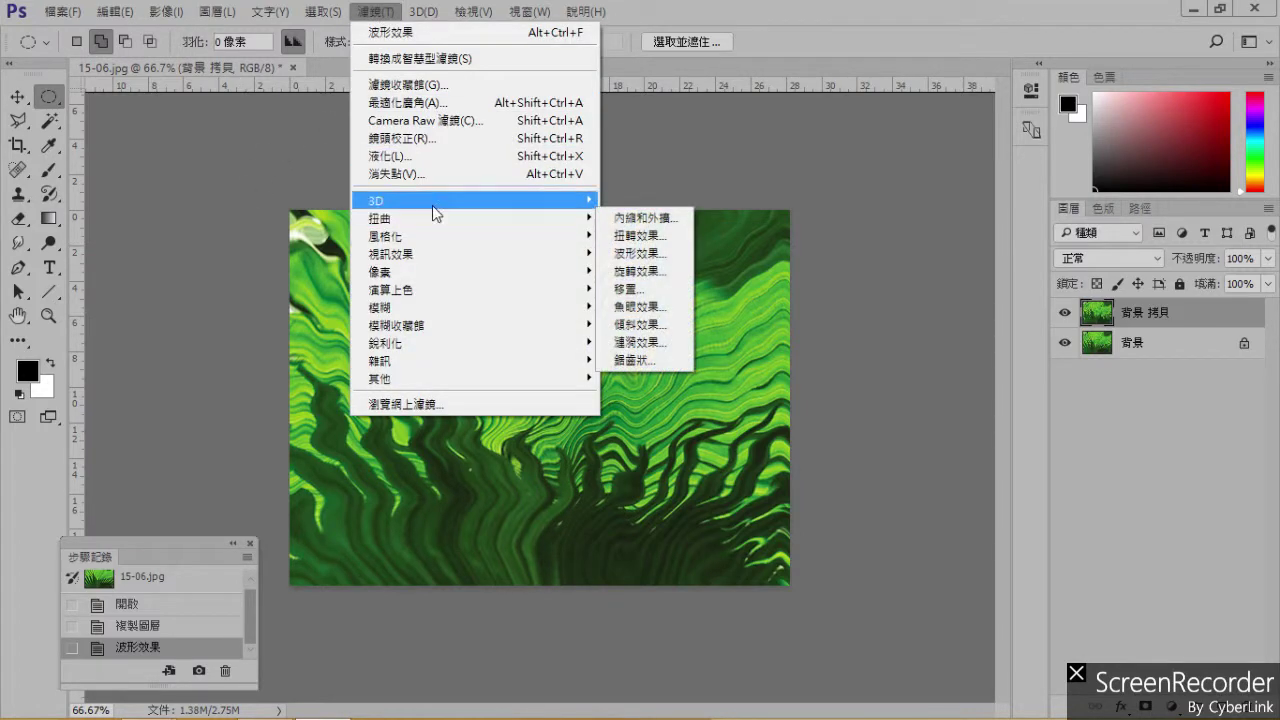
pyautogui.moveTo(444, 238)
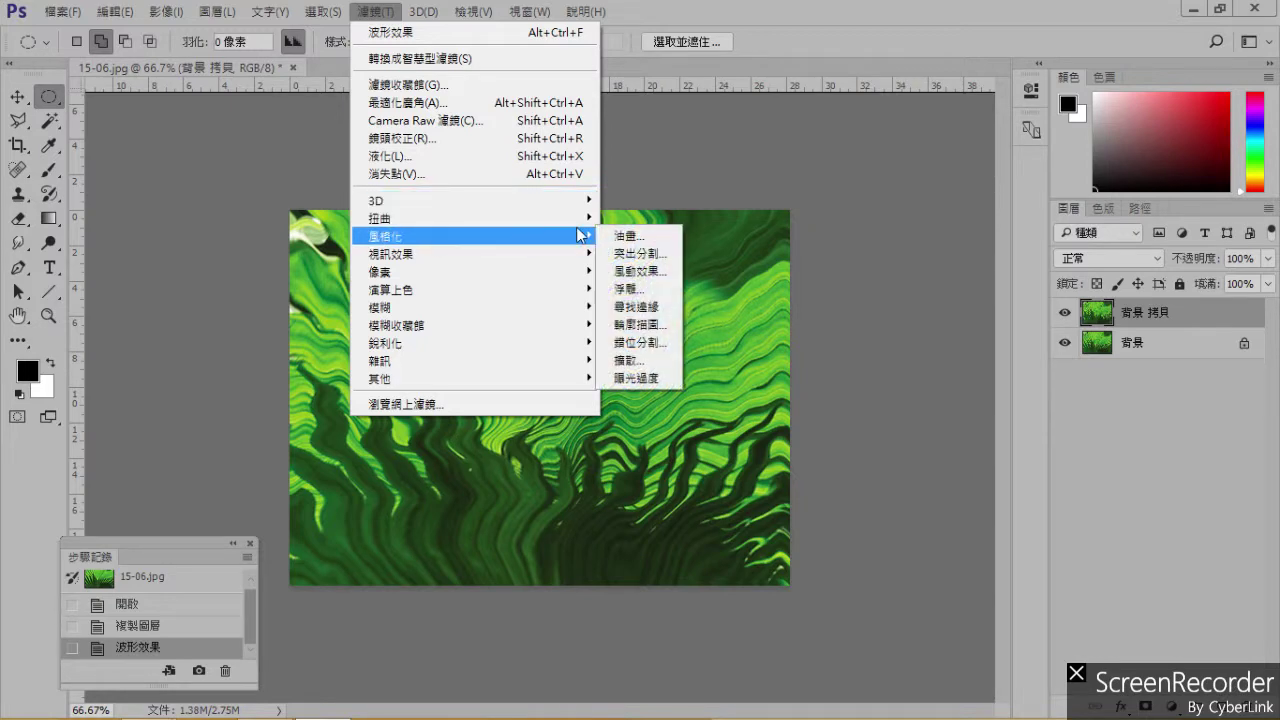
pyautogui.click(643, 240)
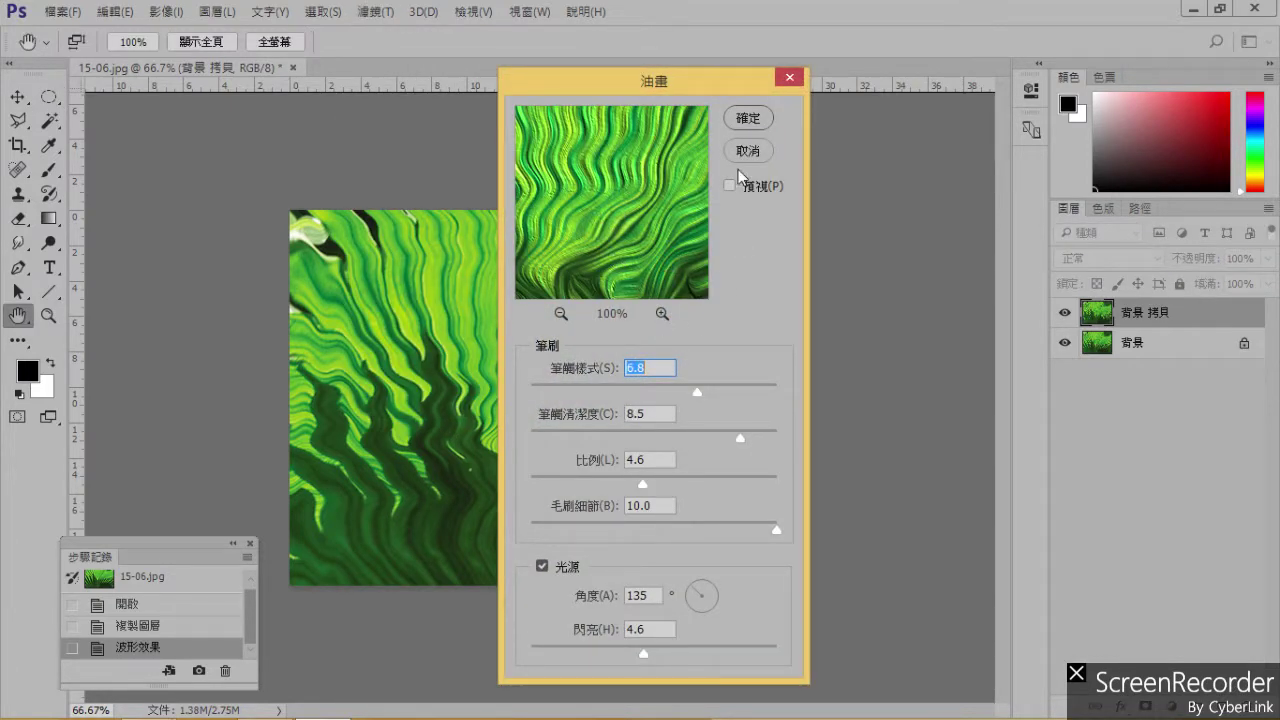
pyautogui.click(766, 121)
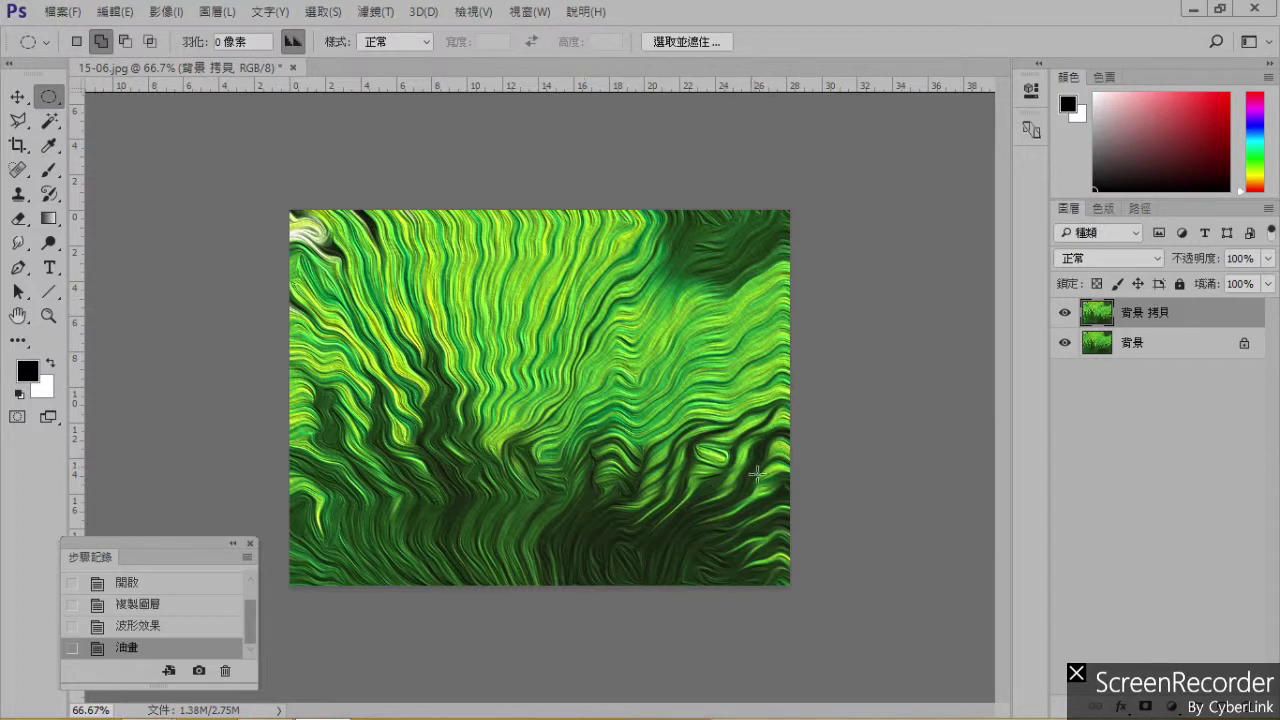
pyautogui.hotkey('ctrl', '+')
pyautogui.hotkey('ctrl', '+')
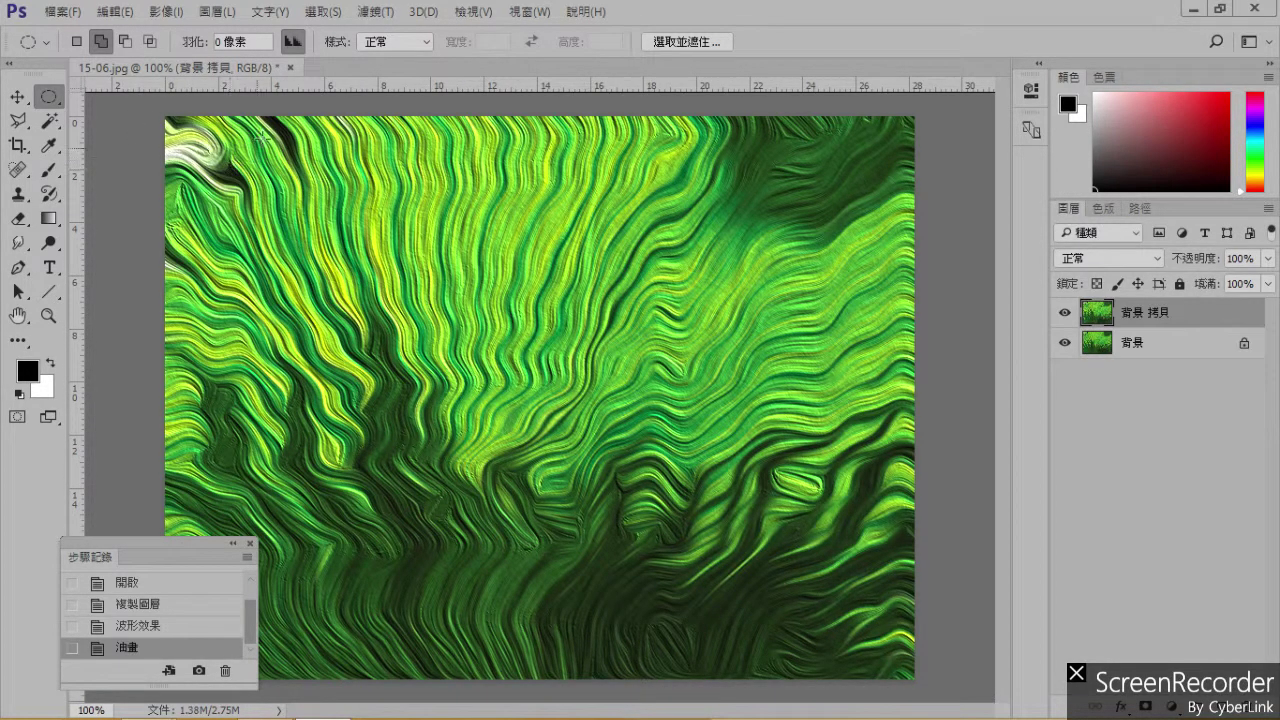
# Close 15-06.jpg without saving its changes.
pyautogui.click(292, 67)
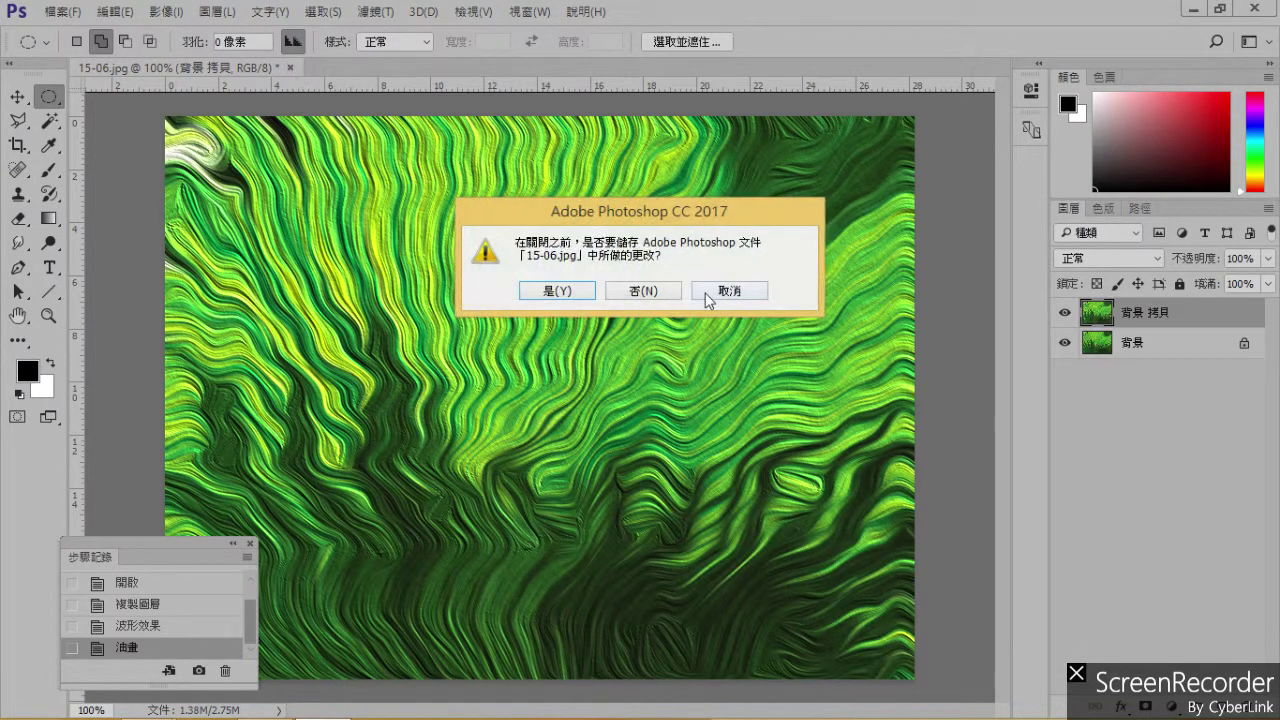
pyautogui.click(610, 291)
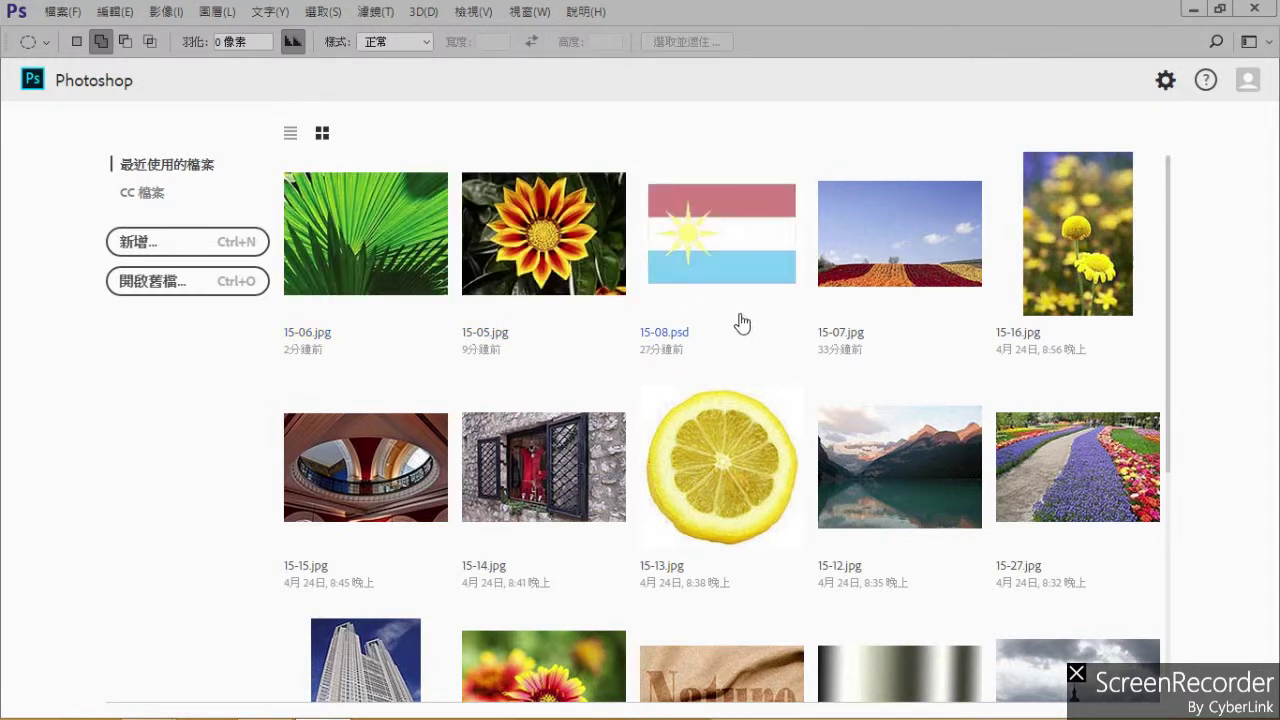
# Open 15-07.jpg from the recent files with its embedded colour profile discarded, and duplicate the 背景 layer.
pyautogui.click(885, 268)
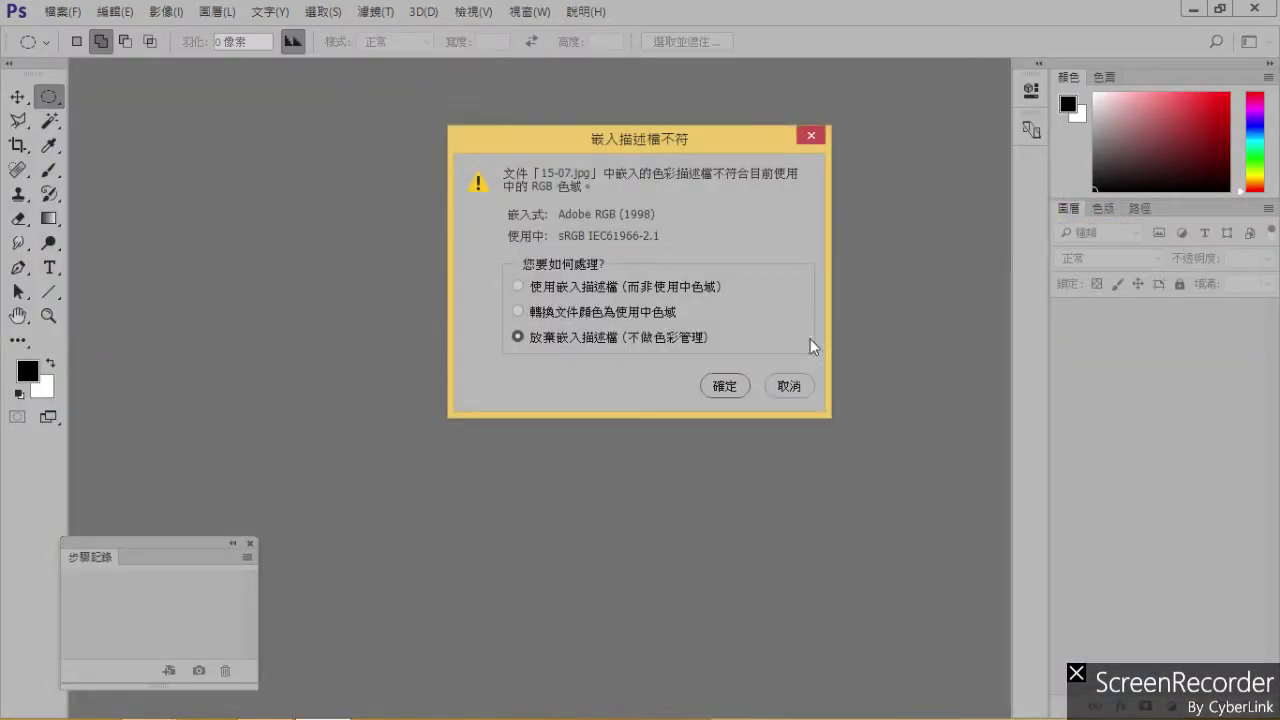
pyautogui.click(725, 382)
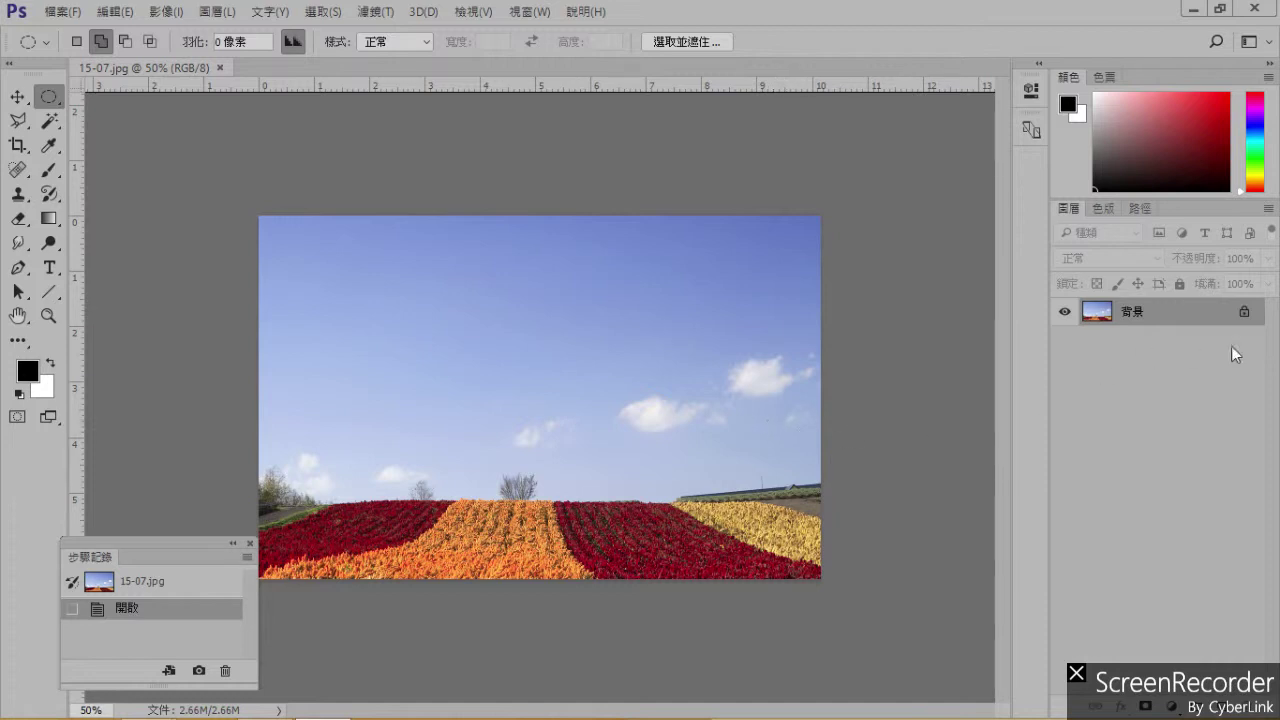
pyautogui.moveTo(1217, 322); pyautogui.dragTo(1224, 710)
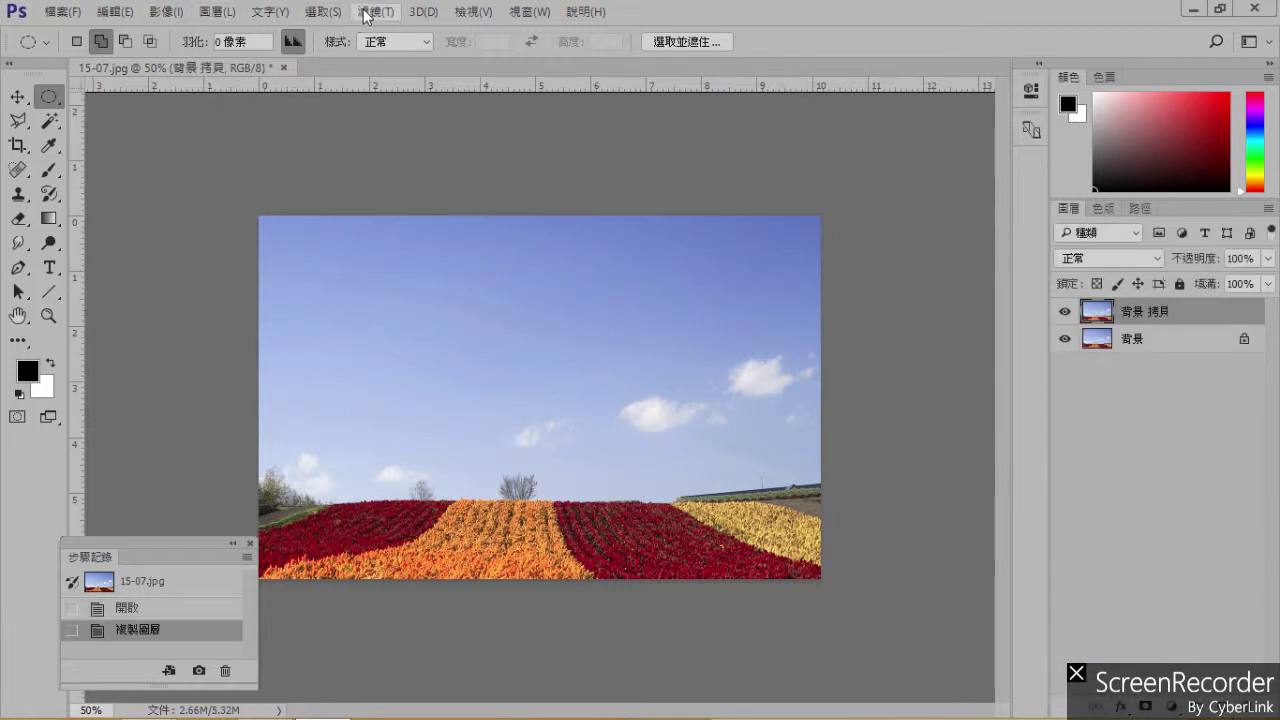
# Try the 旋轉效果 (Polar Coordinates) filter with 矩形到旋轉效果 on the layer copy, and revert to the 複製圖層 history state.
pyautogui.click(370, 12)
pyautogui.moveTo(434, 217)
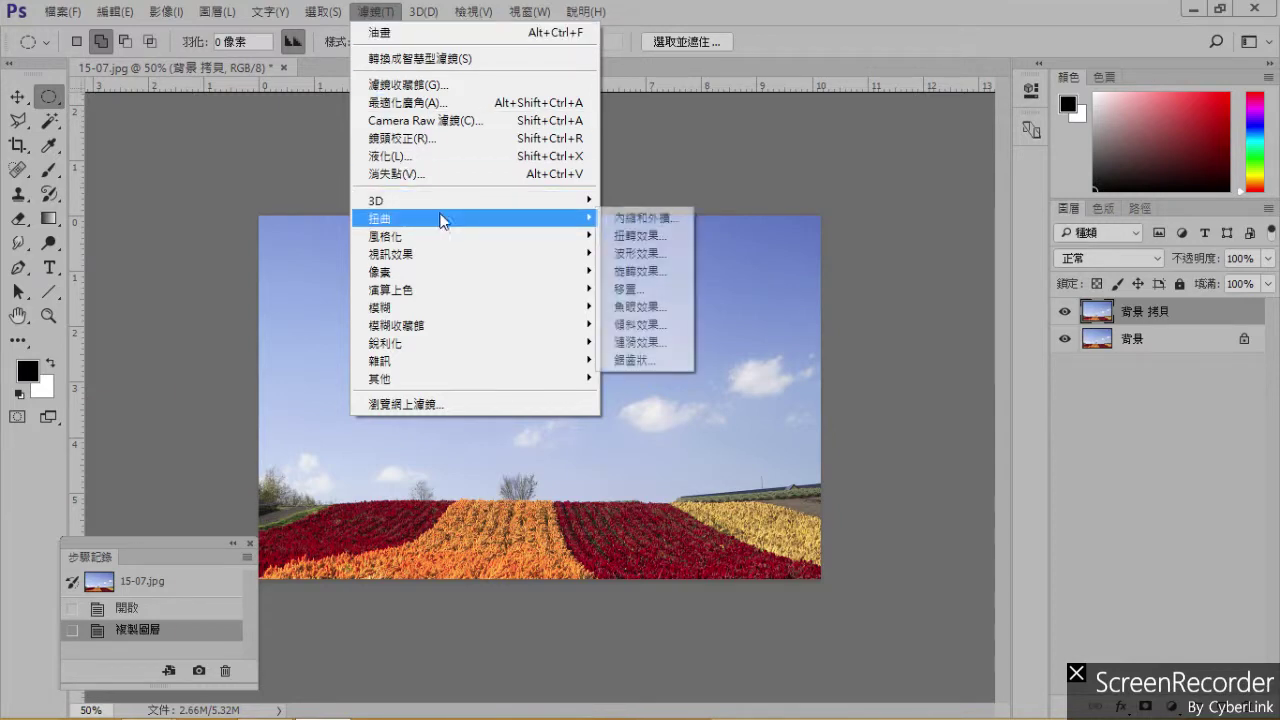
pyautogui.click(668, 283)
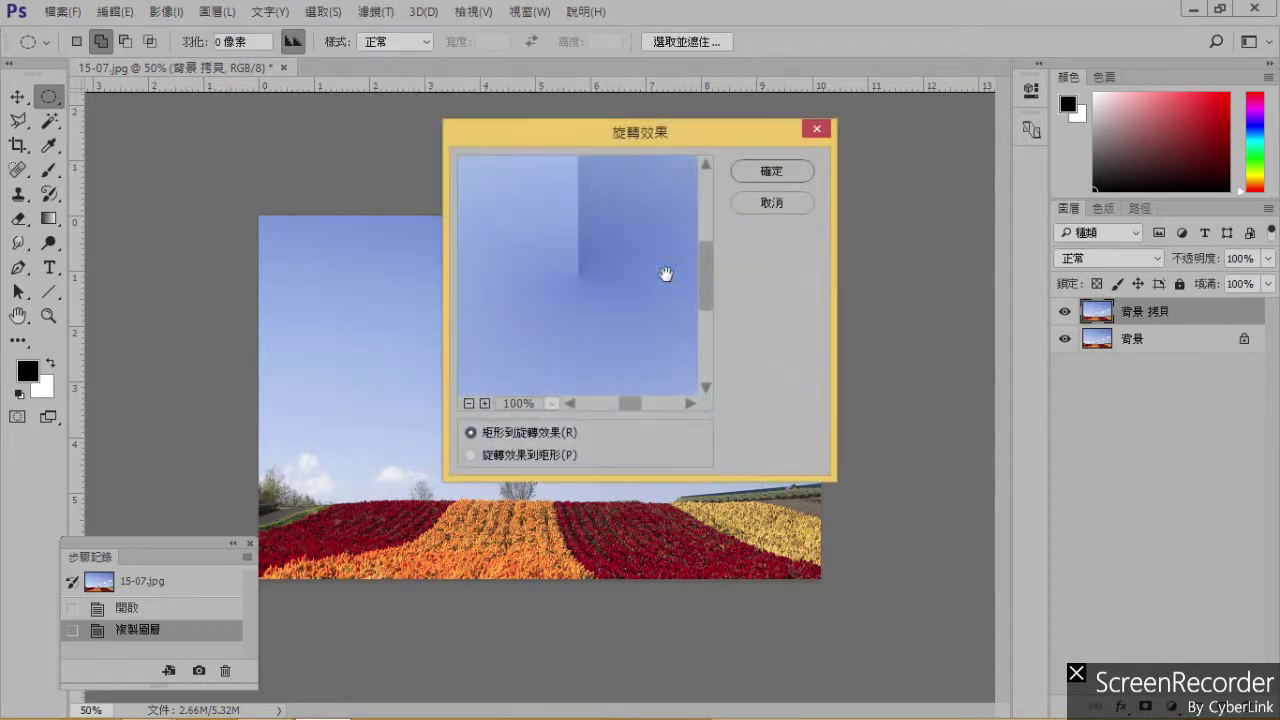
pyautogui.click(760, 175)
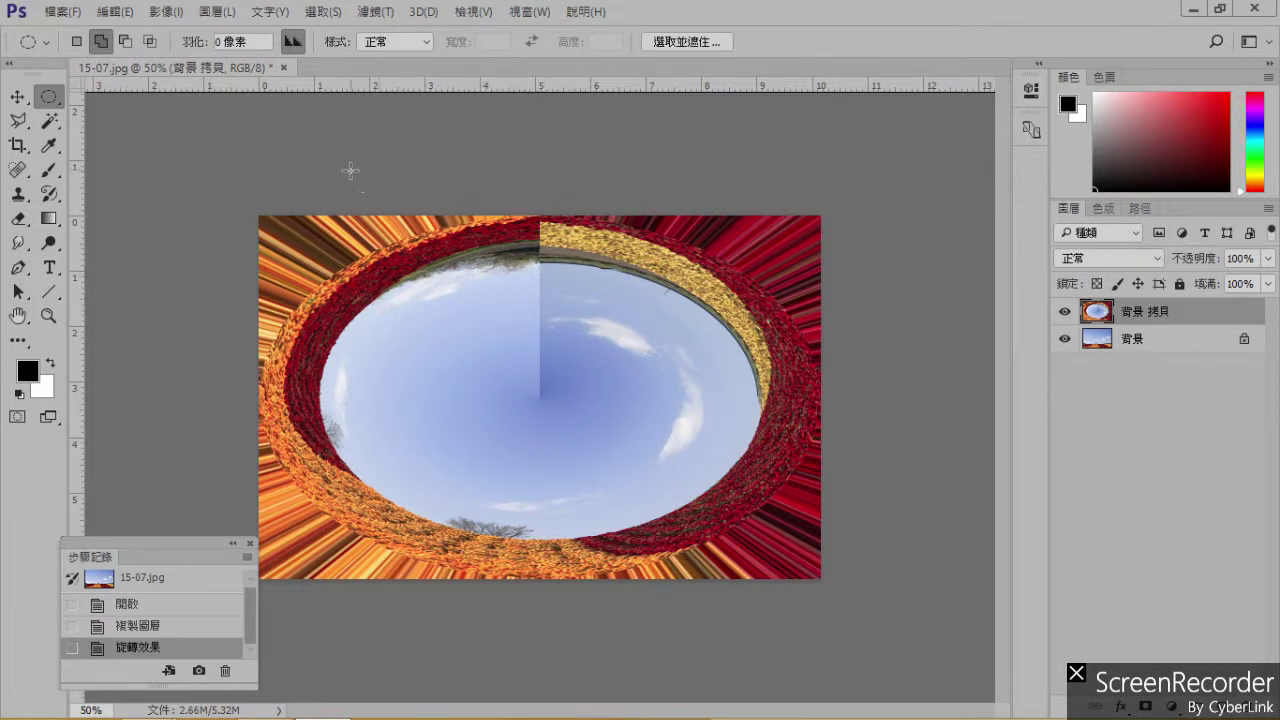
pyautogui.click(152, 626)
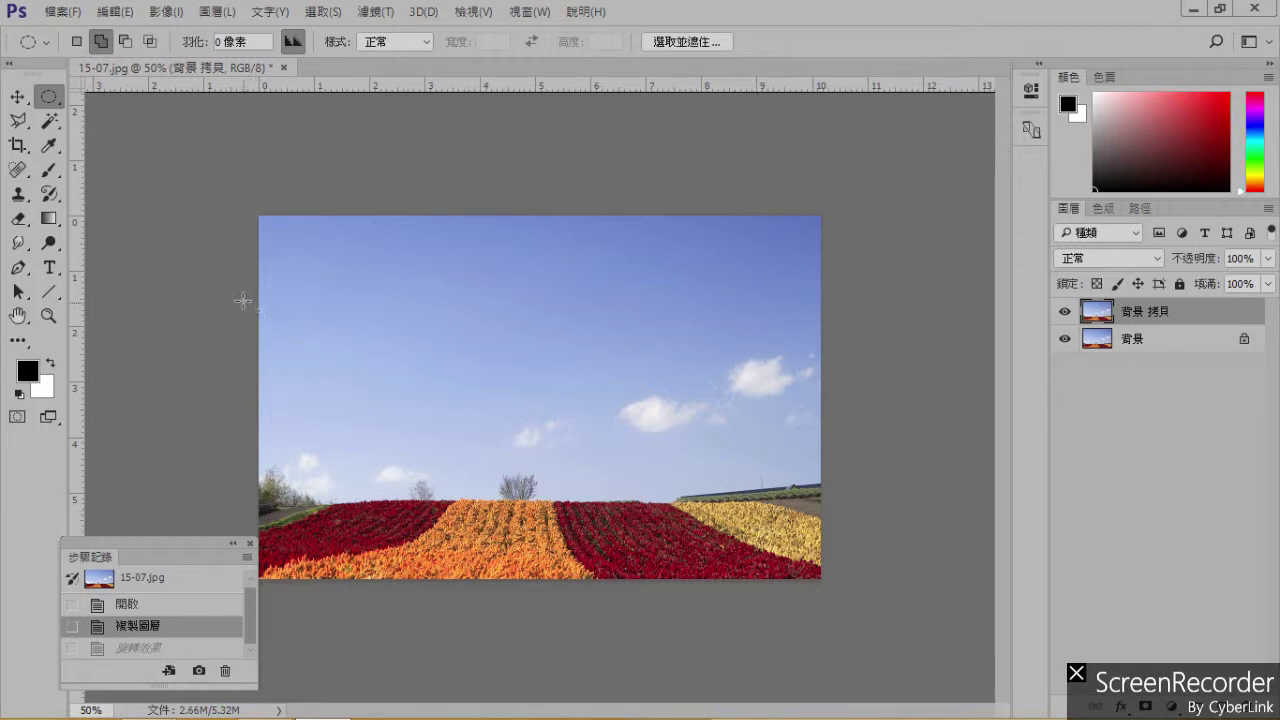
# Select a full-height rectangular strip about 1.1 ruler units wide along the image's left edge and copy it to a new layer.
pyautogui.rightClick(53, 96)
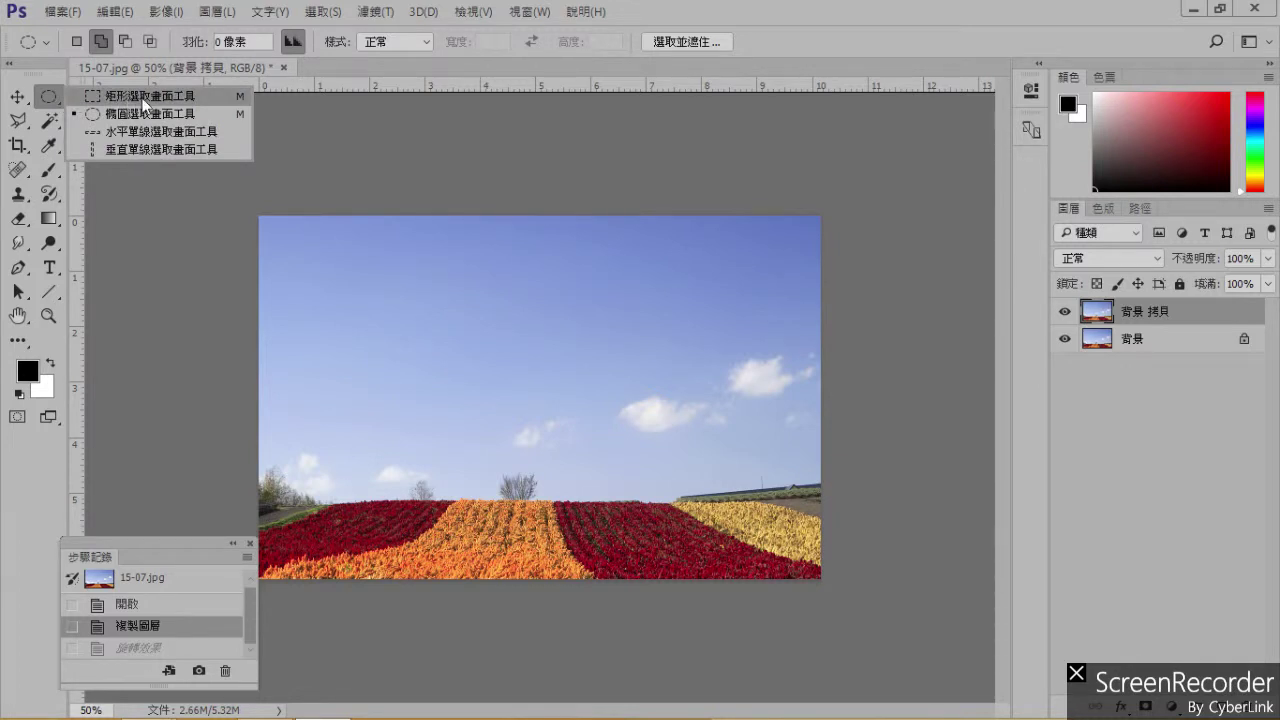
pyautogui.click(196, 99)
pyautogui.moveTo(259, 215); pyautogui.dragTo(320, 600)
pyautogui.hotkey('ctrl', 'j')
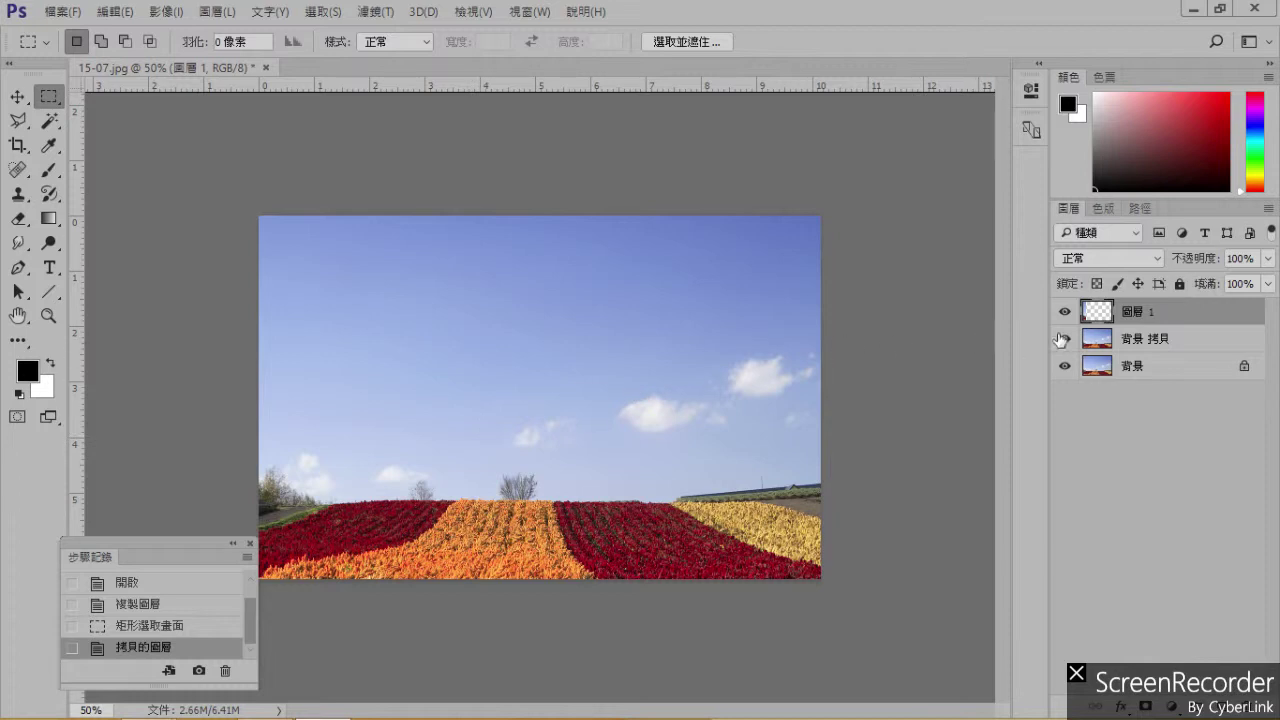
# Hide the 背景 拷貝 and 背景 layers and move the copied strip flush with the image's right edge.
pyautogui.moveTo(1066, 345); pyautogui.dragTo(1065, 374)
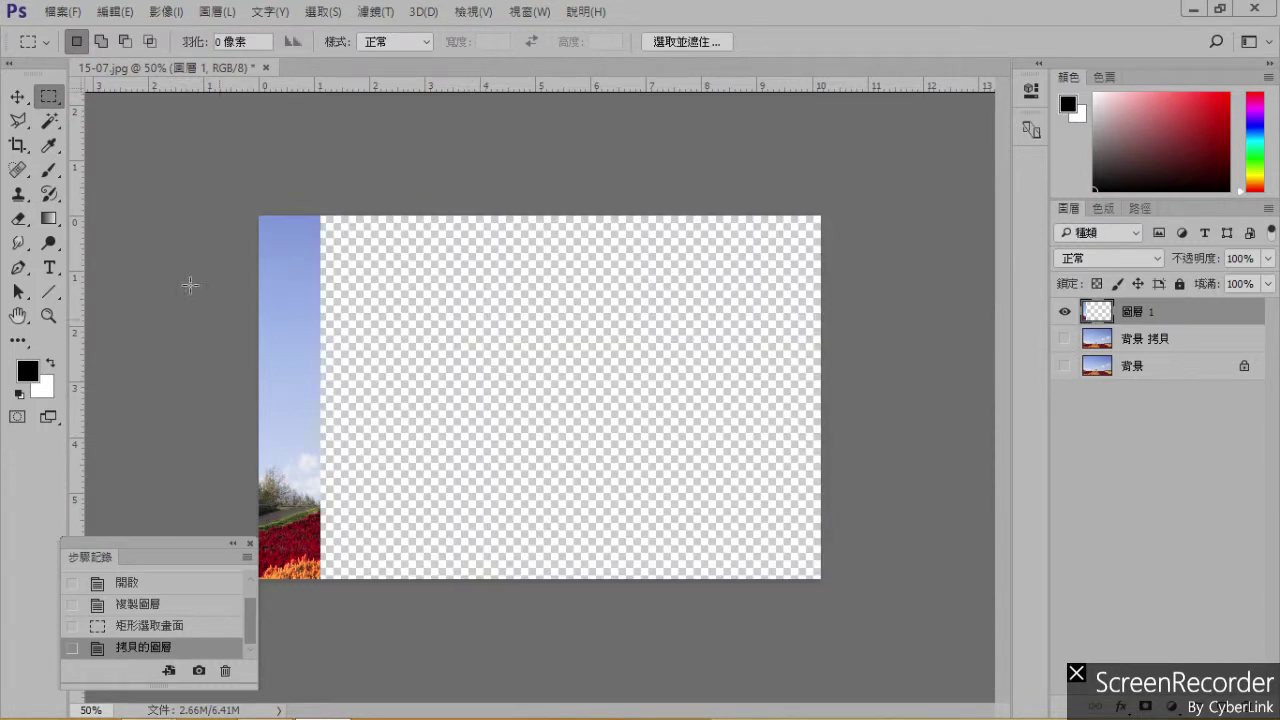
pyautogui.click(17, 97)
pyautogui.moveTo(293, 326); pyautogui.dragTo(800, 332)
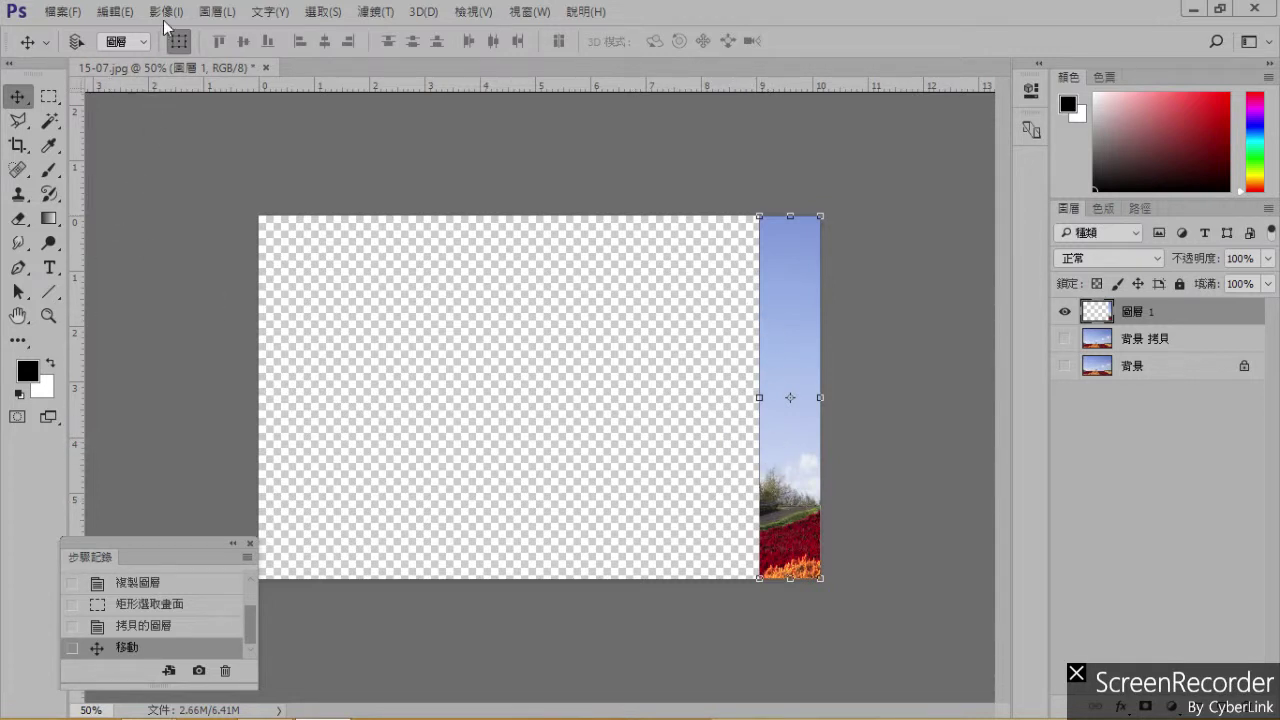
# Flip the strip horizontally and show the 背景 拷貝 layer again.
pyautogui.click(113, 14)
pyautogui.moveTo(196, 421)
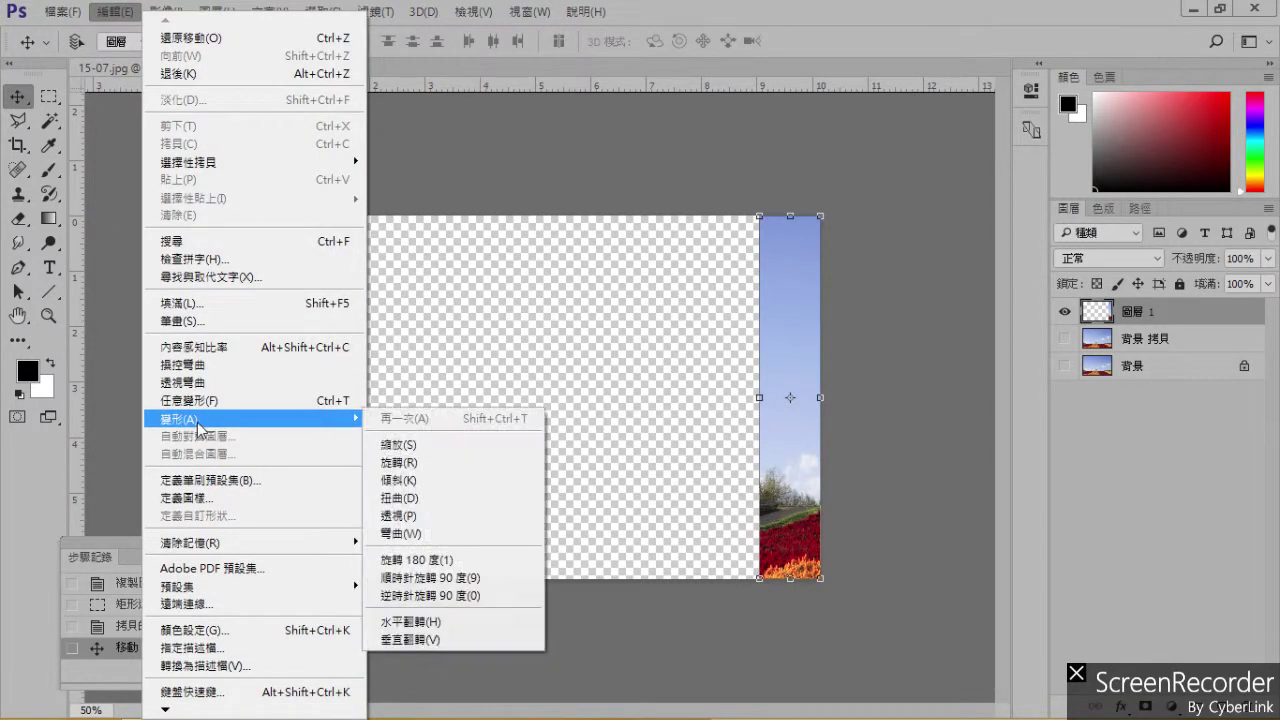
pyautogui.click(410, 621)
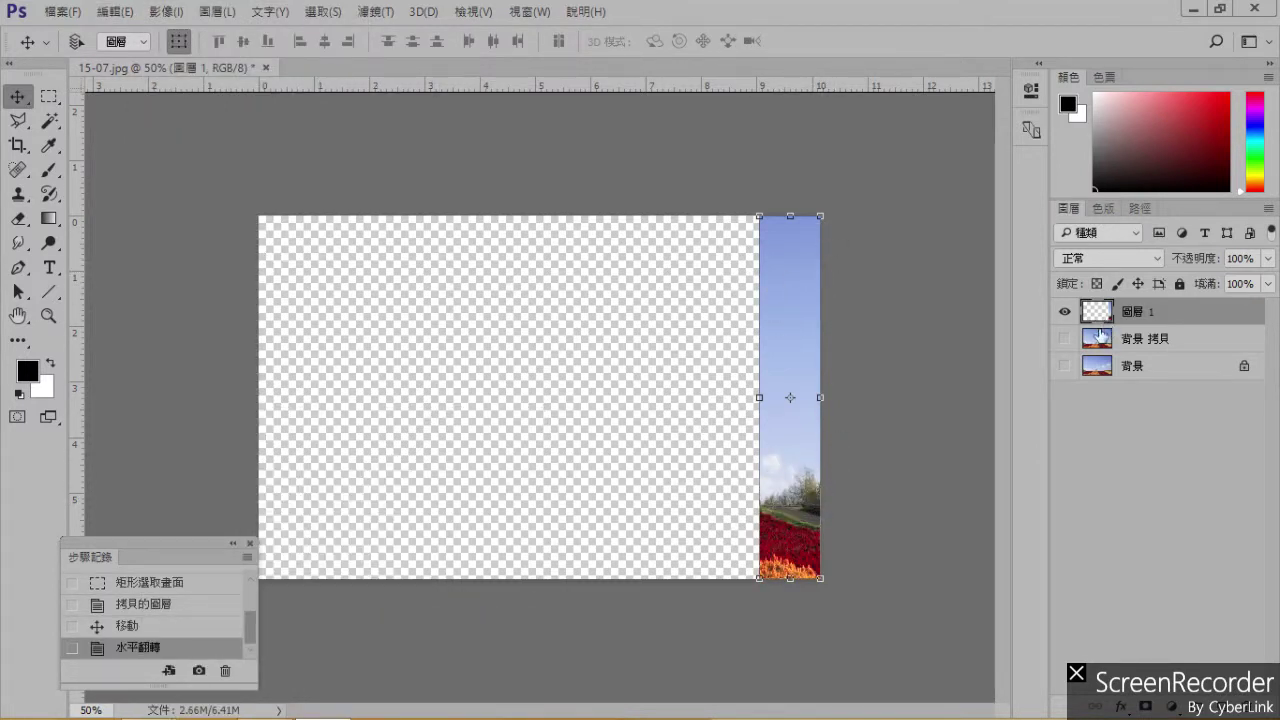
pyautogui.click(1065, 339)
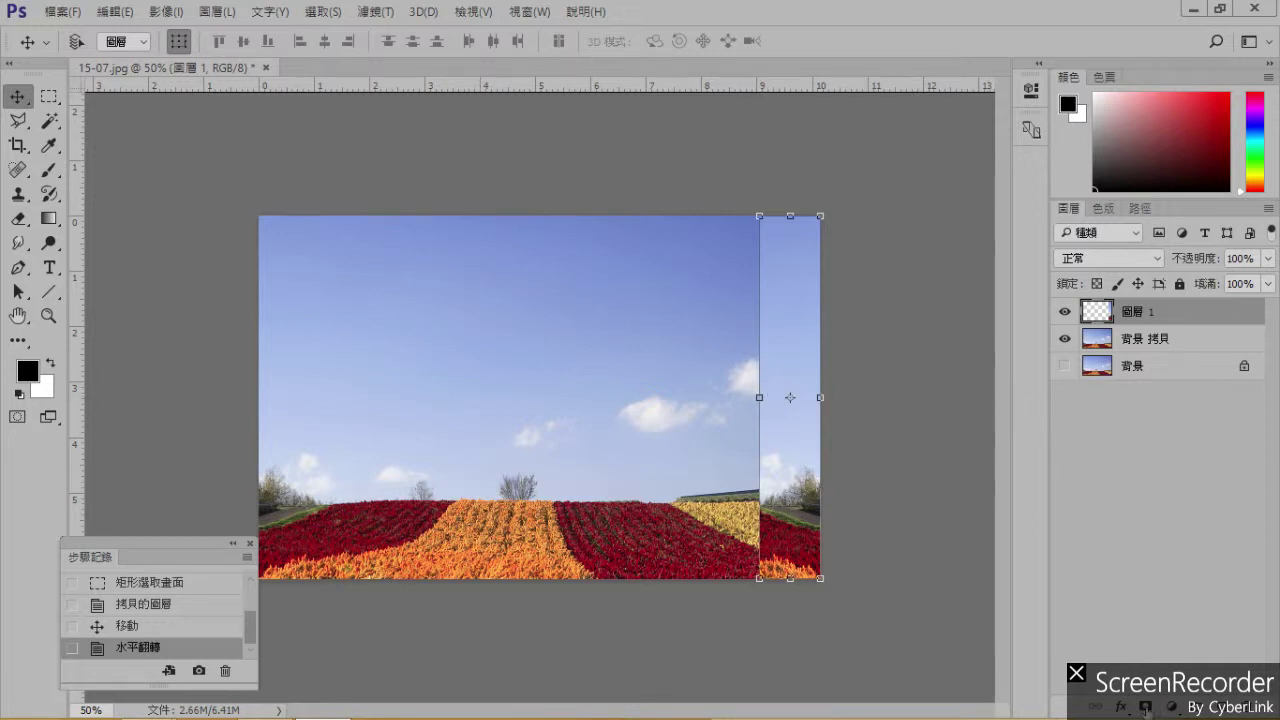
# Add a layer mask to 圖層 1 and draw a black-to-white gradient from the strip's inner edge towards the image's right edge.
pyautogui.click(1145, 706)
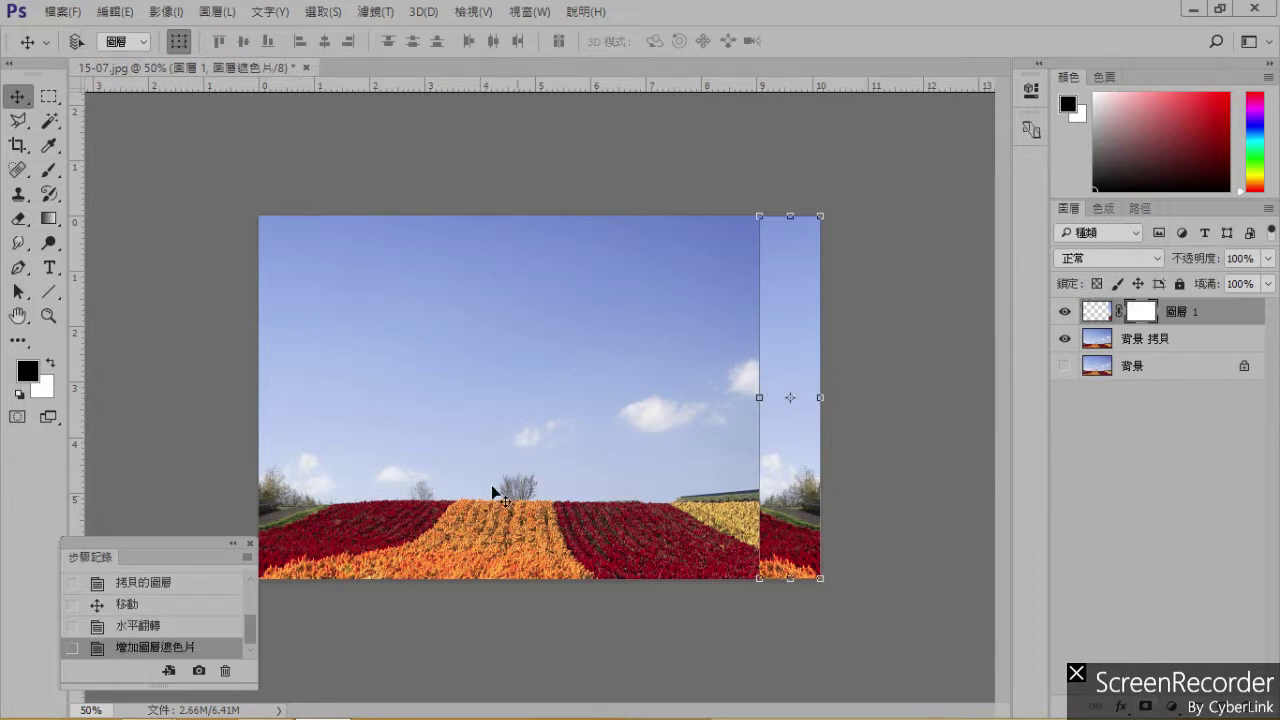
pyautogui.click(48, 222)
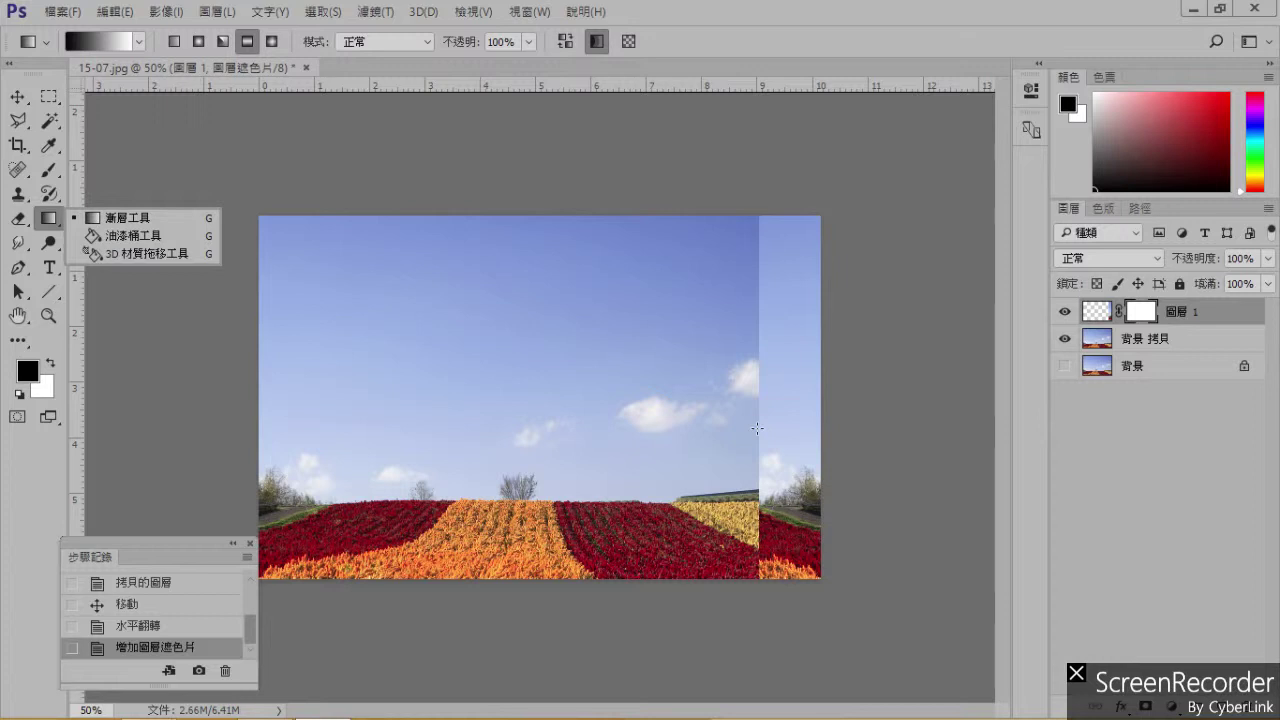
pyautogui.moveTo(757, 428); pyautogui.dragTo(790, 425)
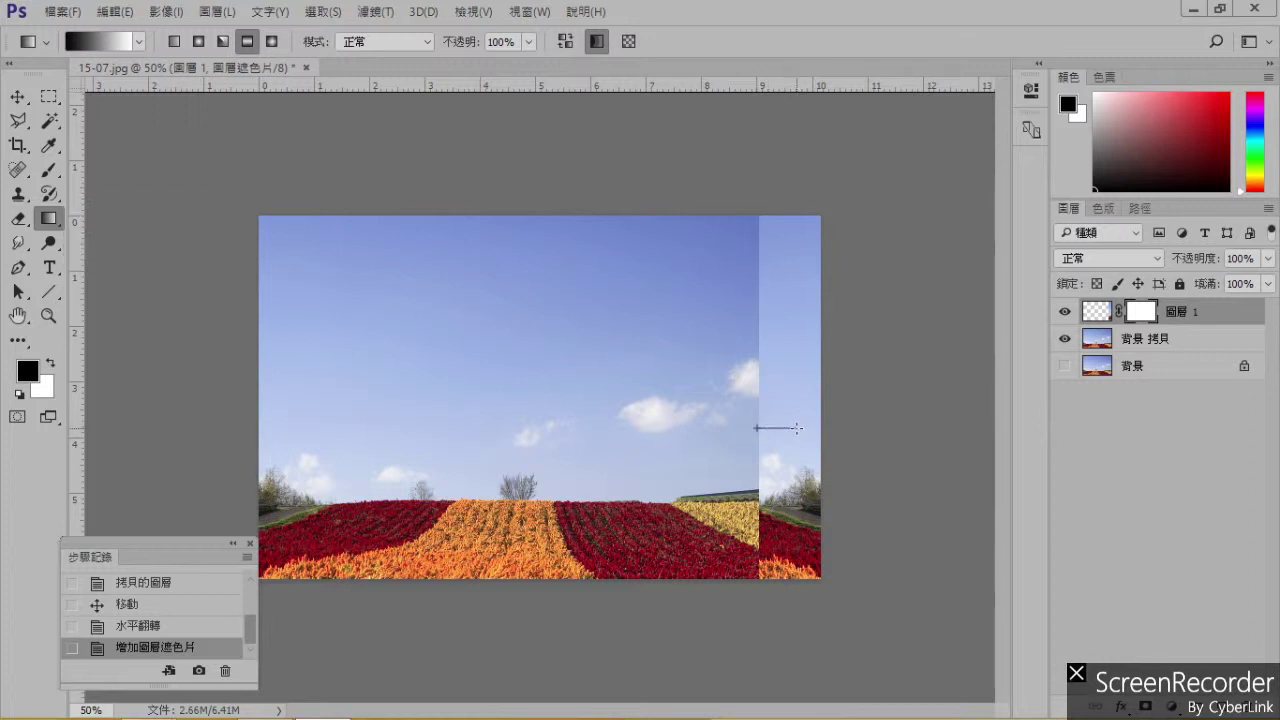
pyautogui.moveTo(797, 428); pyautogui.dragTo(793, 427)
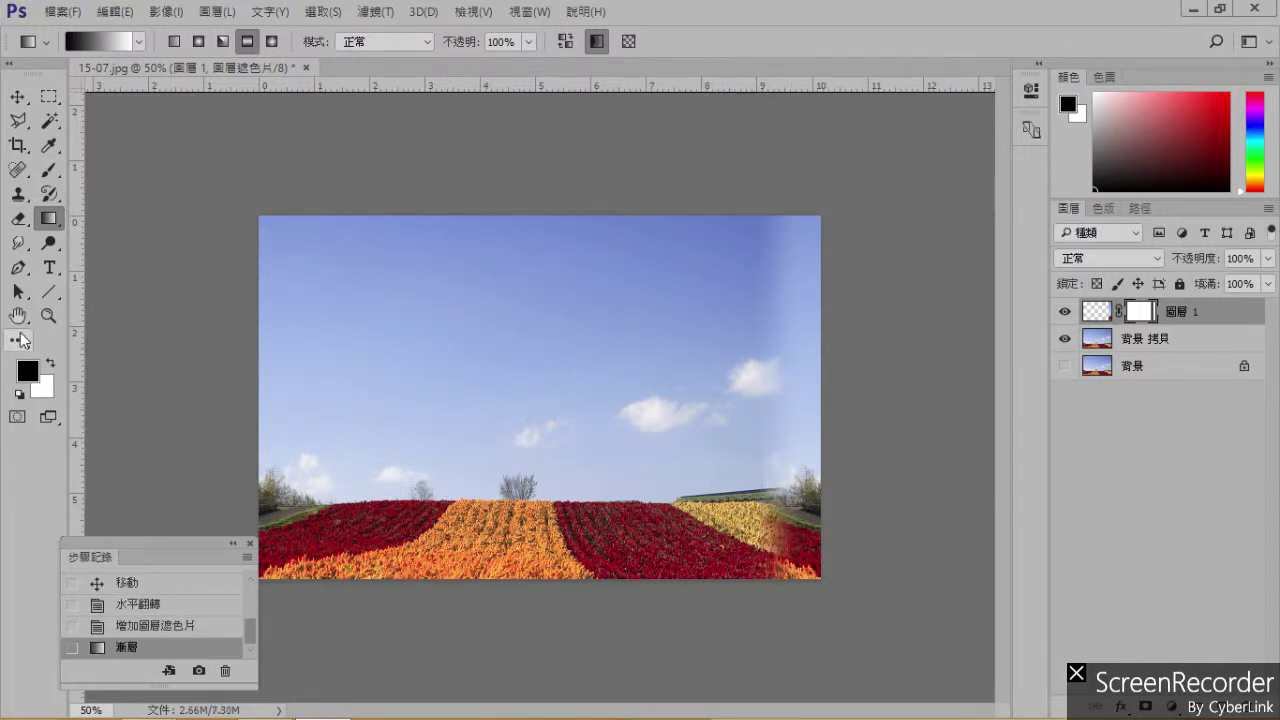
# Soften the sky seam by painting black on the mask with a 23% opacity brush, and merge 圖層 1 down into 背景 拷貝.
pyautogui.click(49, 171)
pyautogui.click(48, 170)
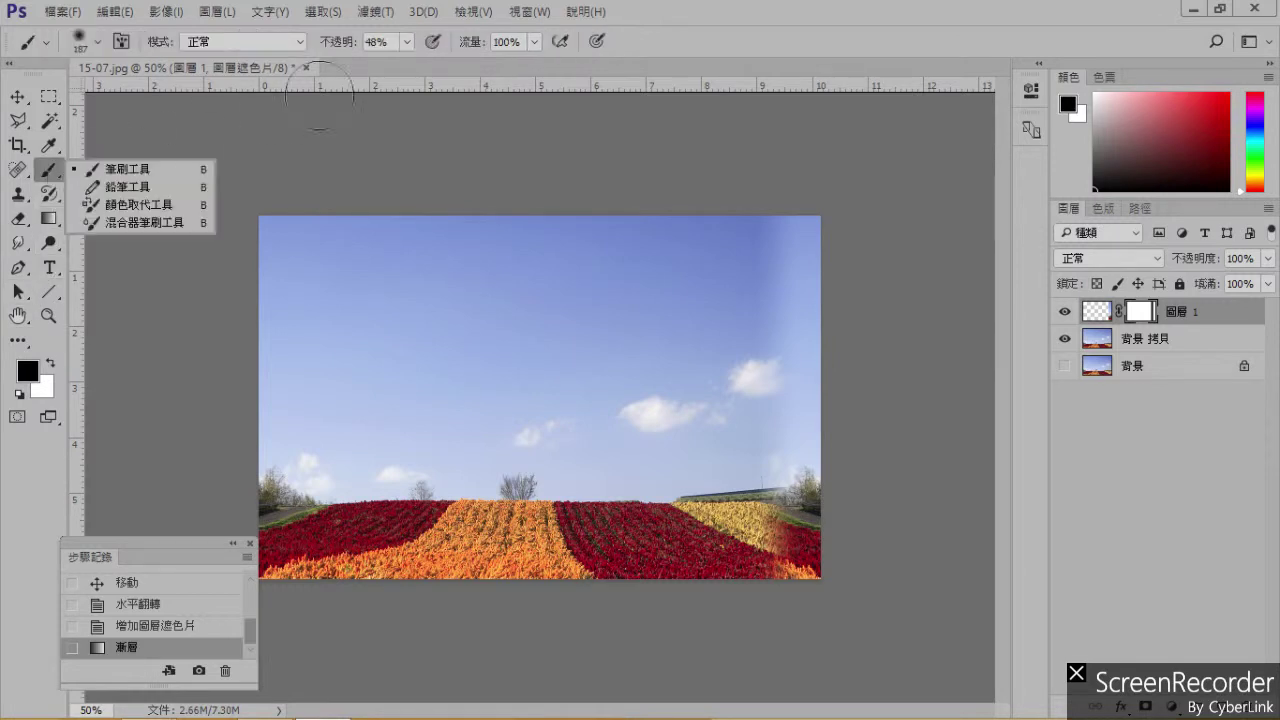
pyautogui.click(406, 41)
pyautogui.moveTo(406, 65); pyautogui.dragTo(385, 65)
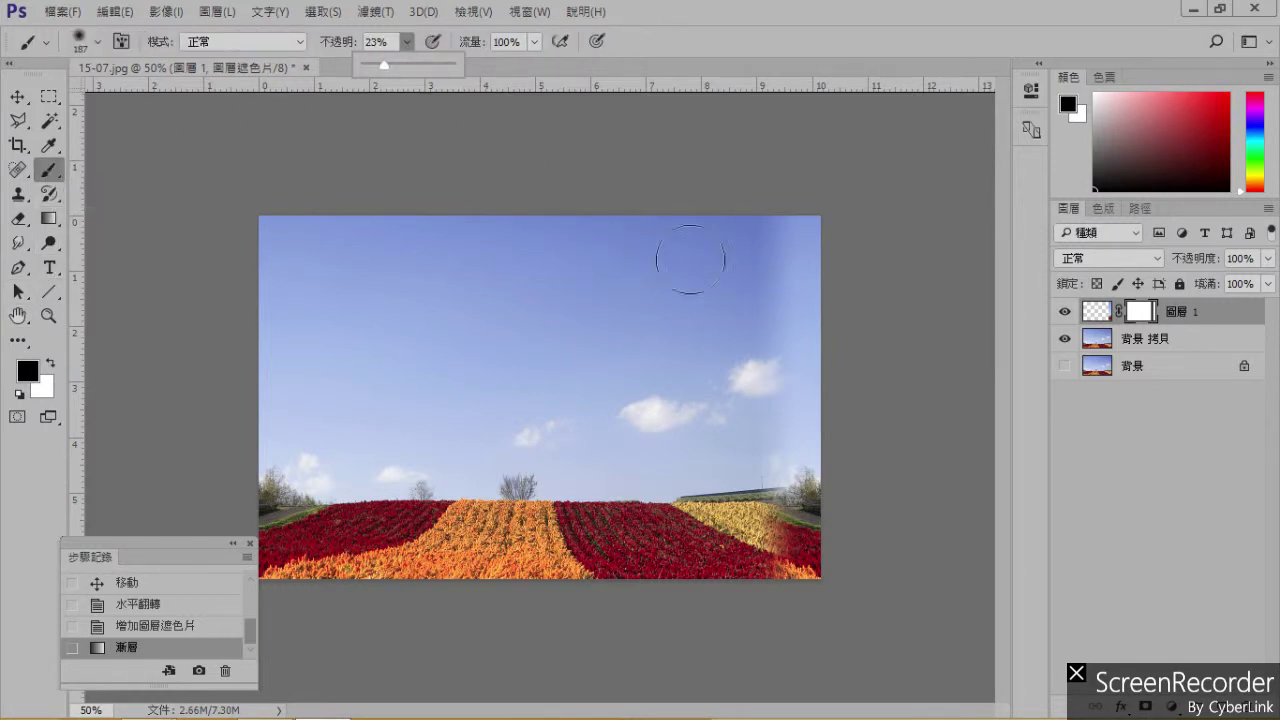
pyautogui.click(775, 255)
pyautogui.click(785, 254)
pyautogui.click(790, 232)
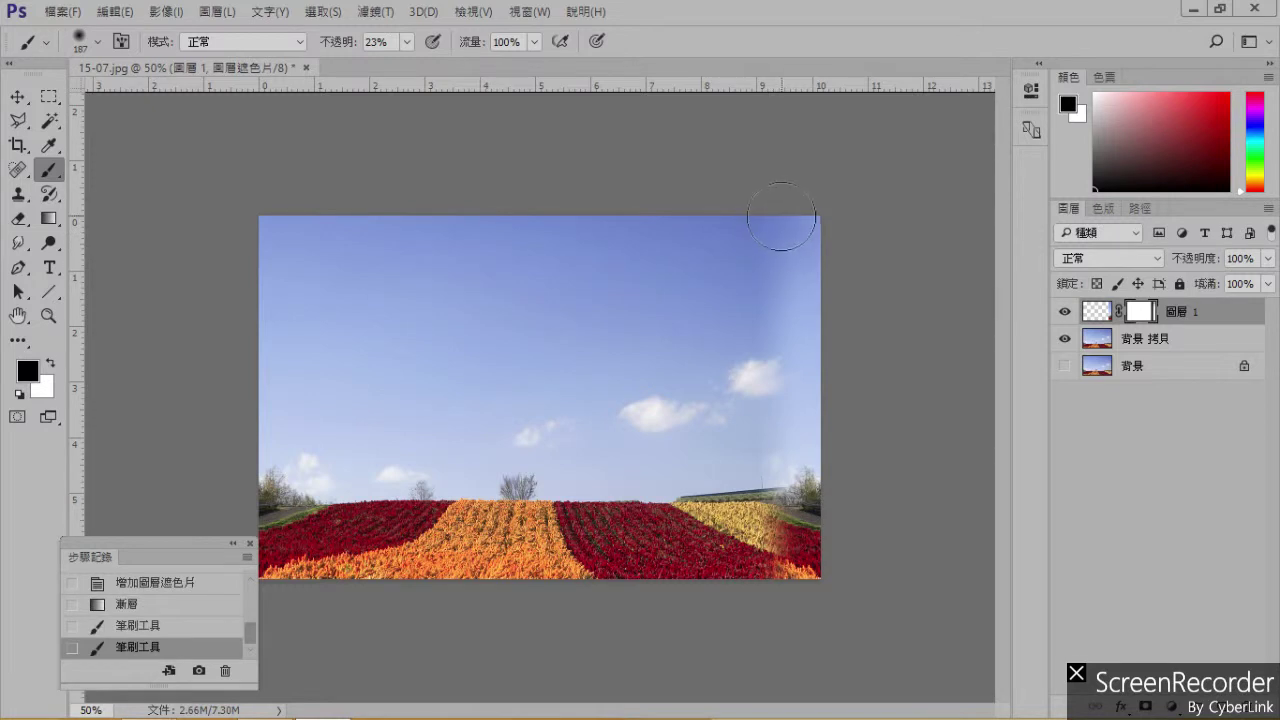
pyautogui.click(776, 285)
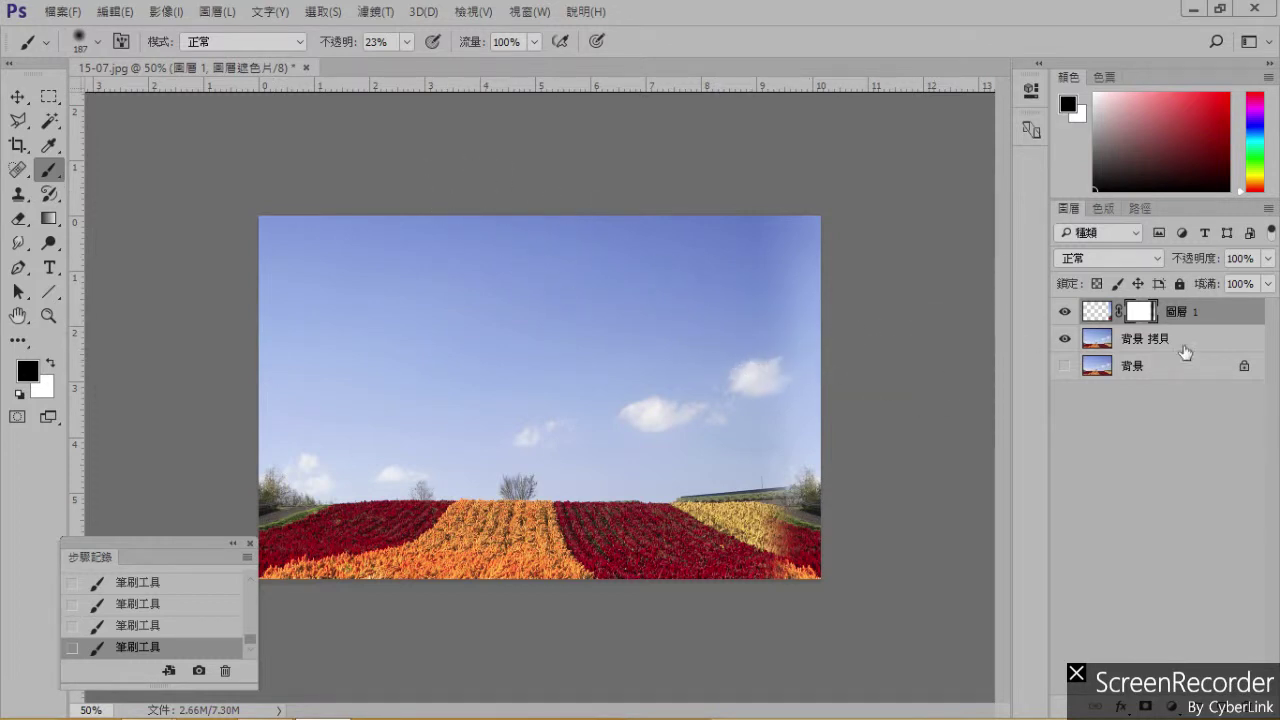
pyautogui.rightClick(1219, 316)
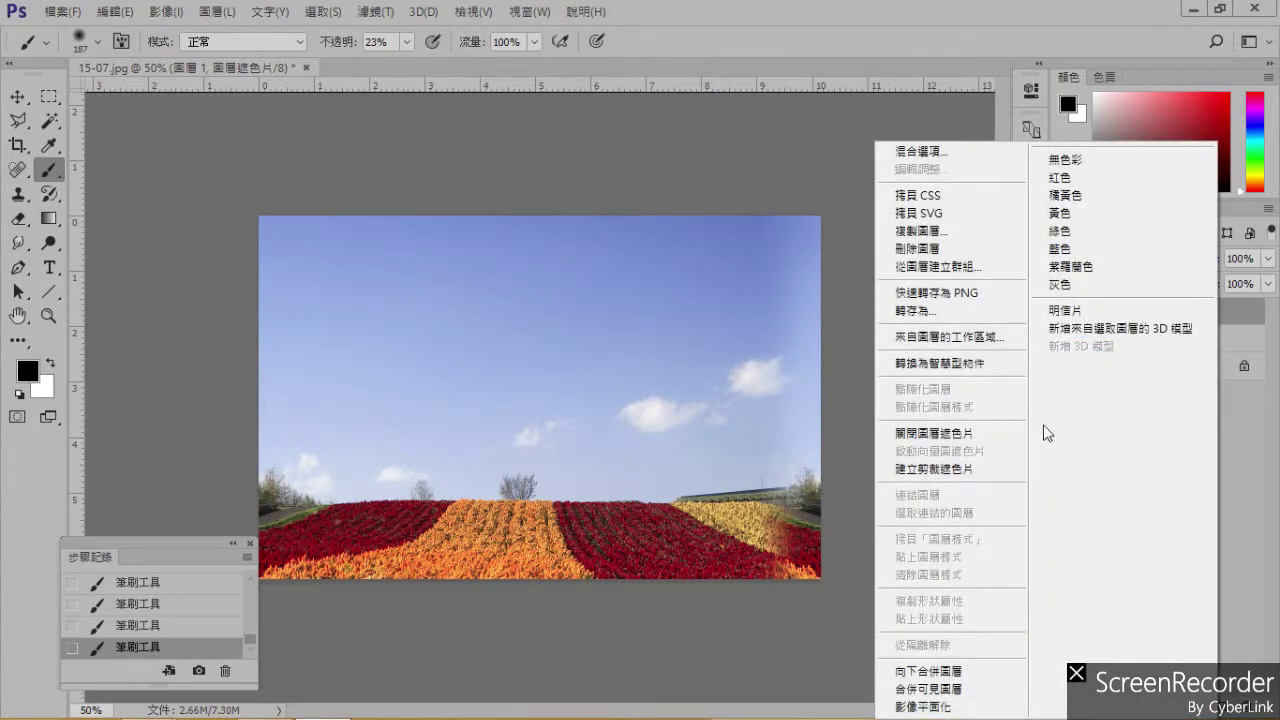
pyautogui.click(976, 672)
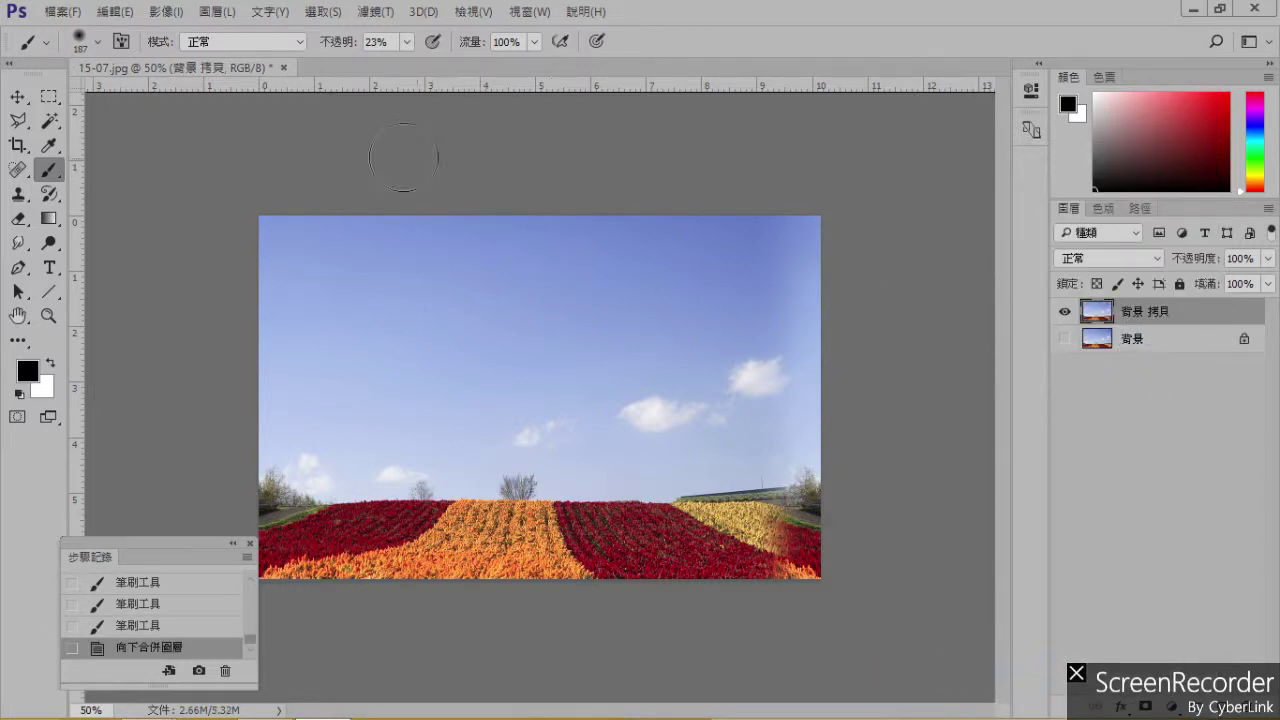
# Try the 旋轉效果 (Polar Coordinates) filter on the merged 背景 拷貝 layer, and revert to the 向下合併圖層 history state.
pyautogui.click(374, 12)
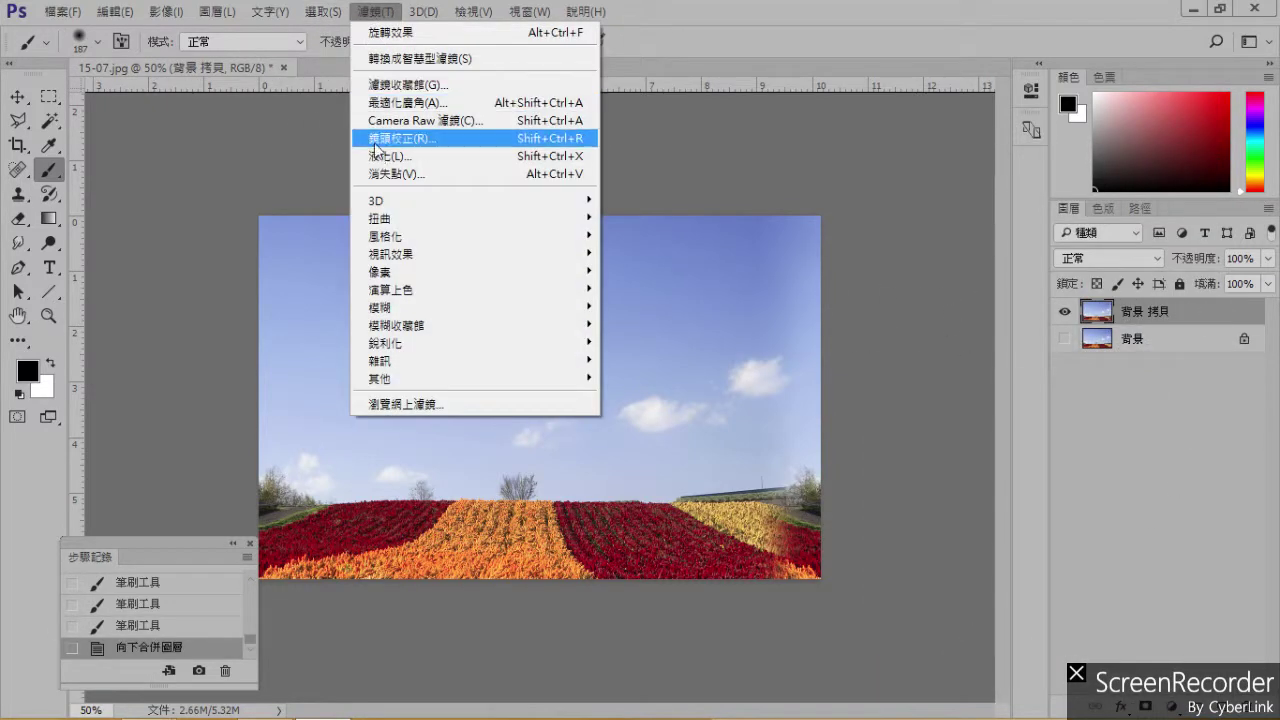
pyautogui.moveTo(503, 219)
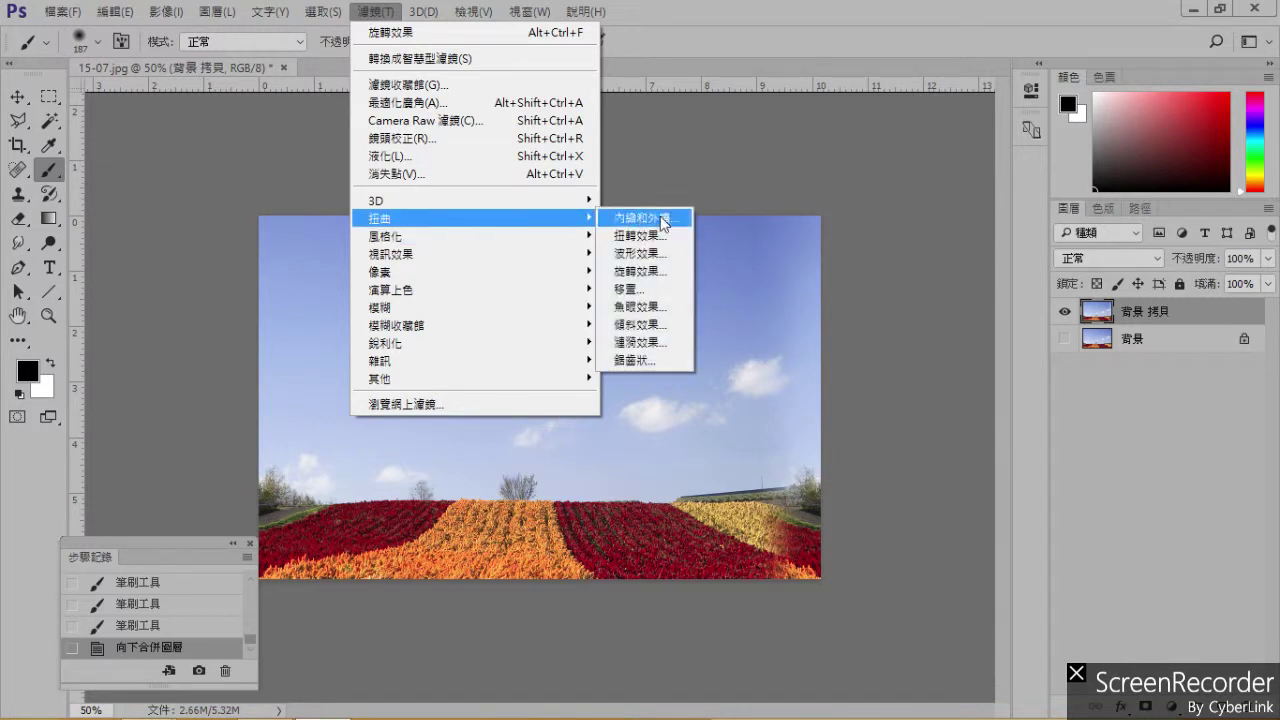
pyautogui.click(658, 270)
pyautogui.click(772, 170)
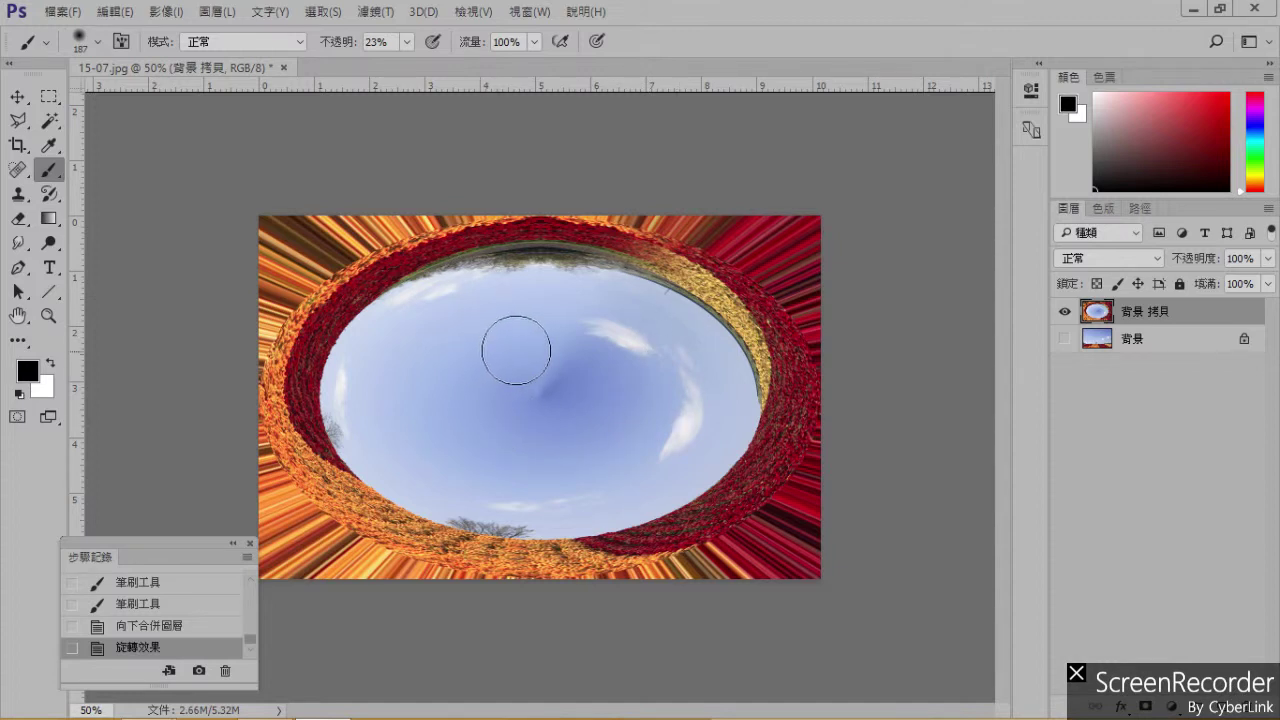
pyautogui.click(192, 626)
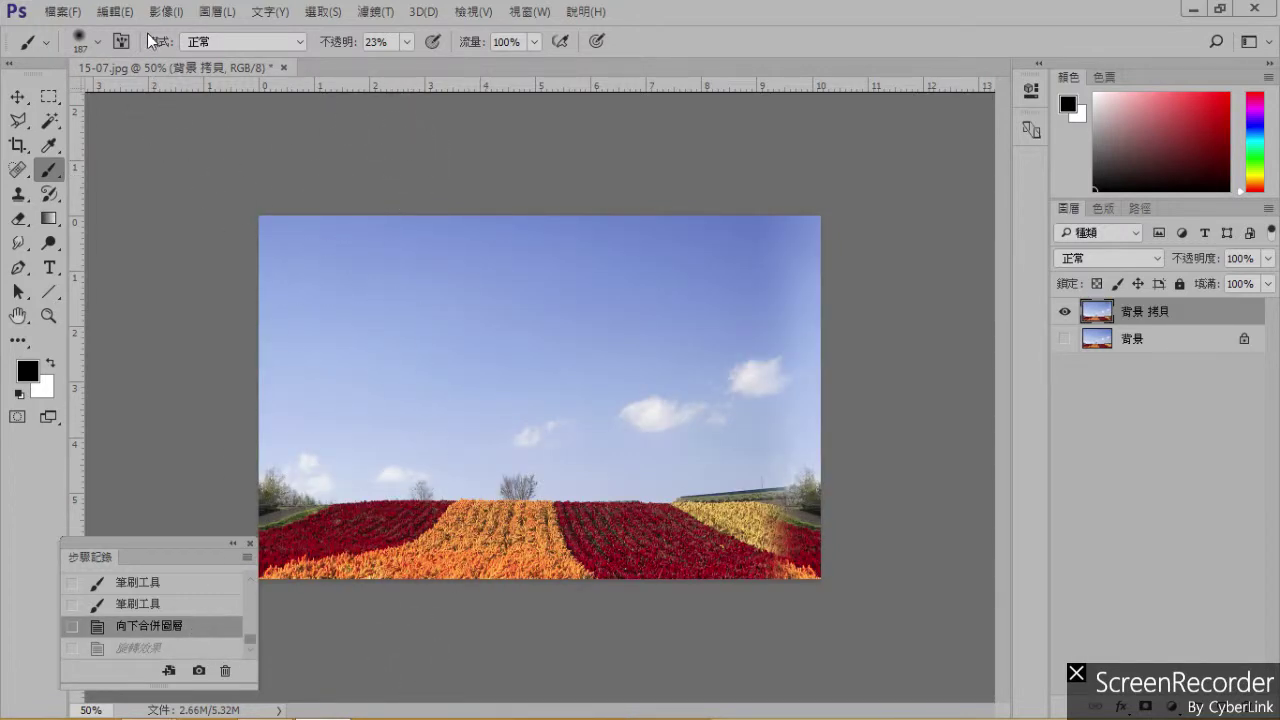
# Flip the 背景 拷貝 layer vertically and crop off the excess sky along the flipped image's lower edge.
pyautogui.click(115, 12)
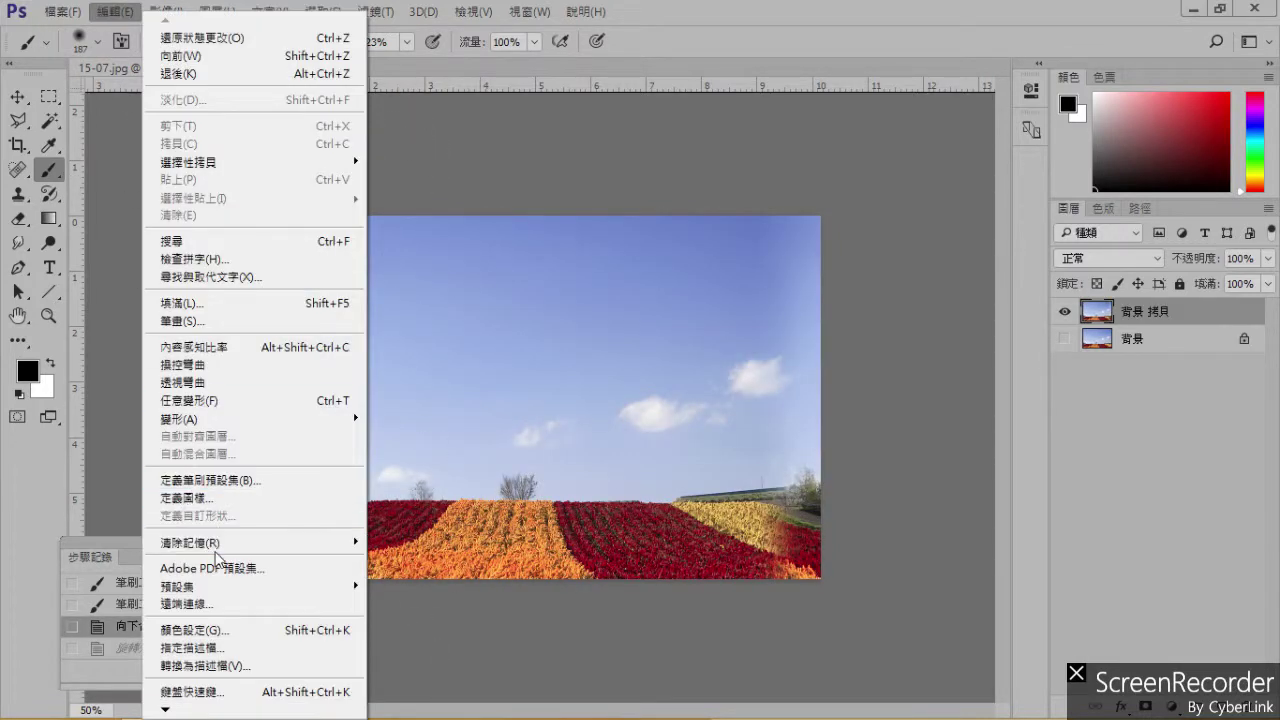
pyautogui.moveTo(250, 420)
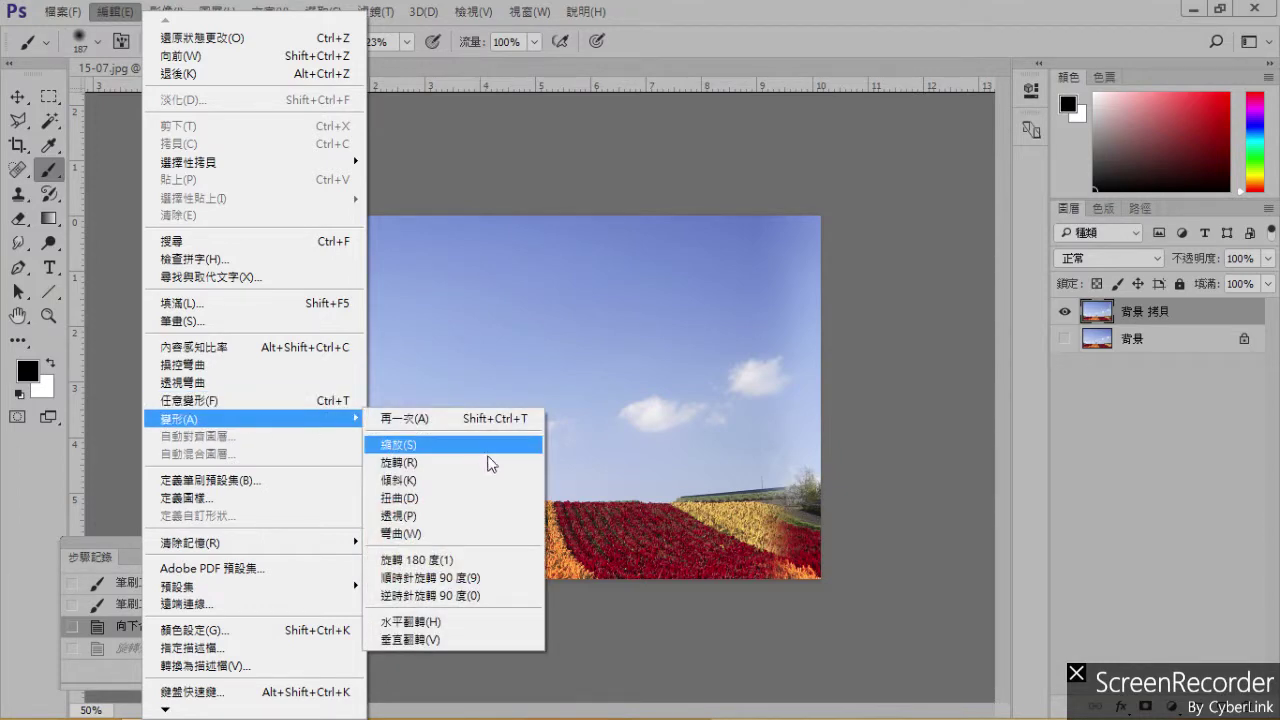
pyautogui.click(456, 641)
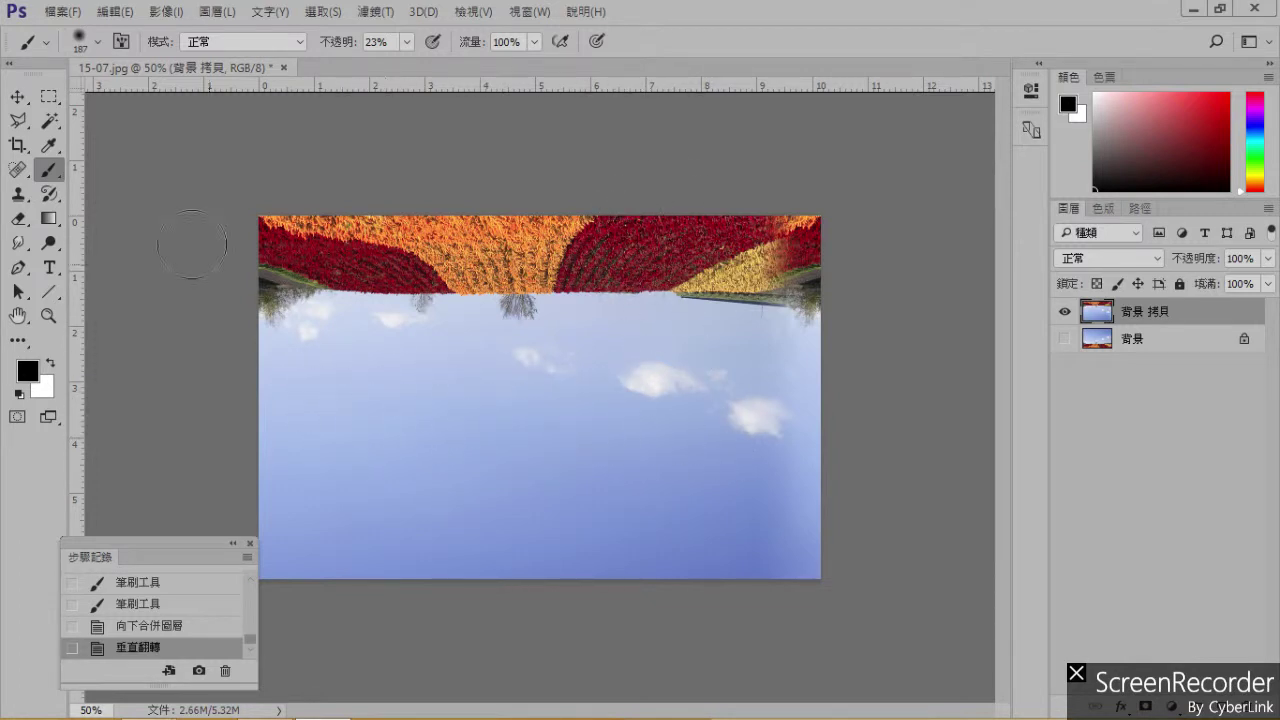
pyautogui.click(18, 144)
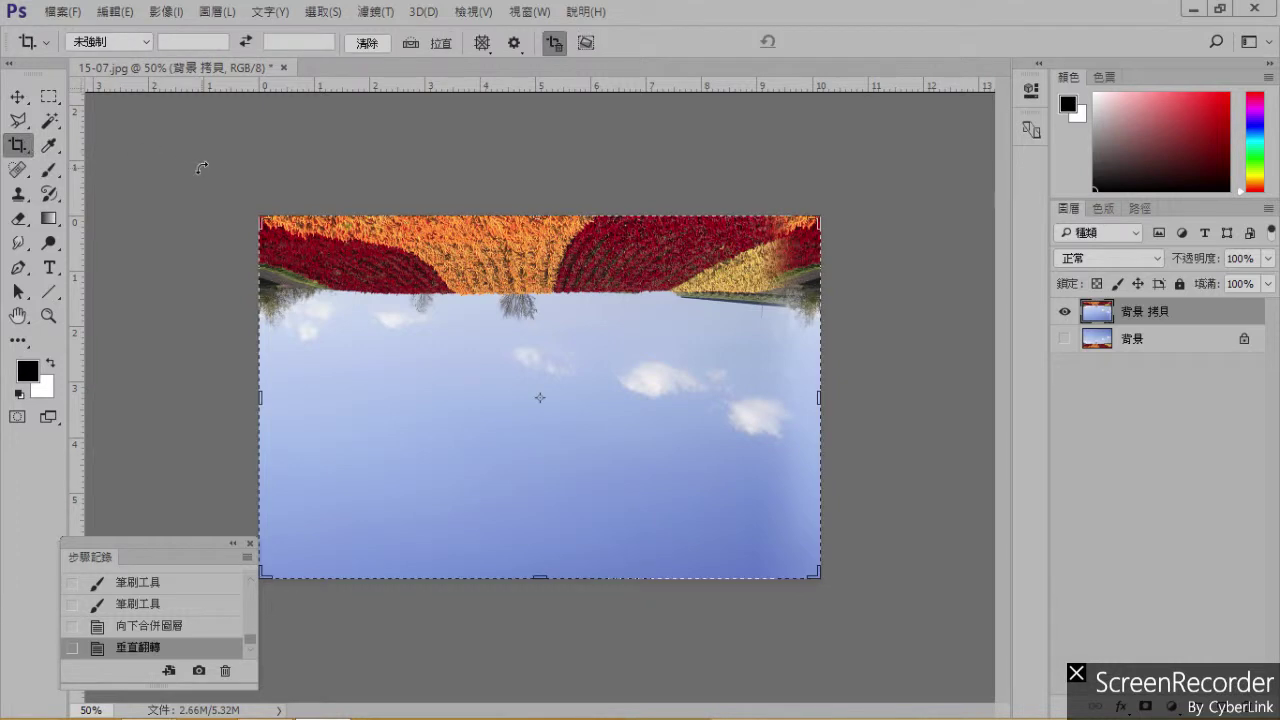
pyautogui.moveTo(540, 576); pyautogui.dragTo(544, 503)
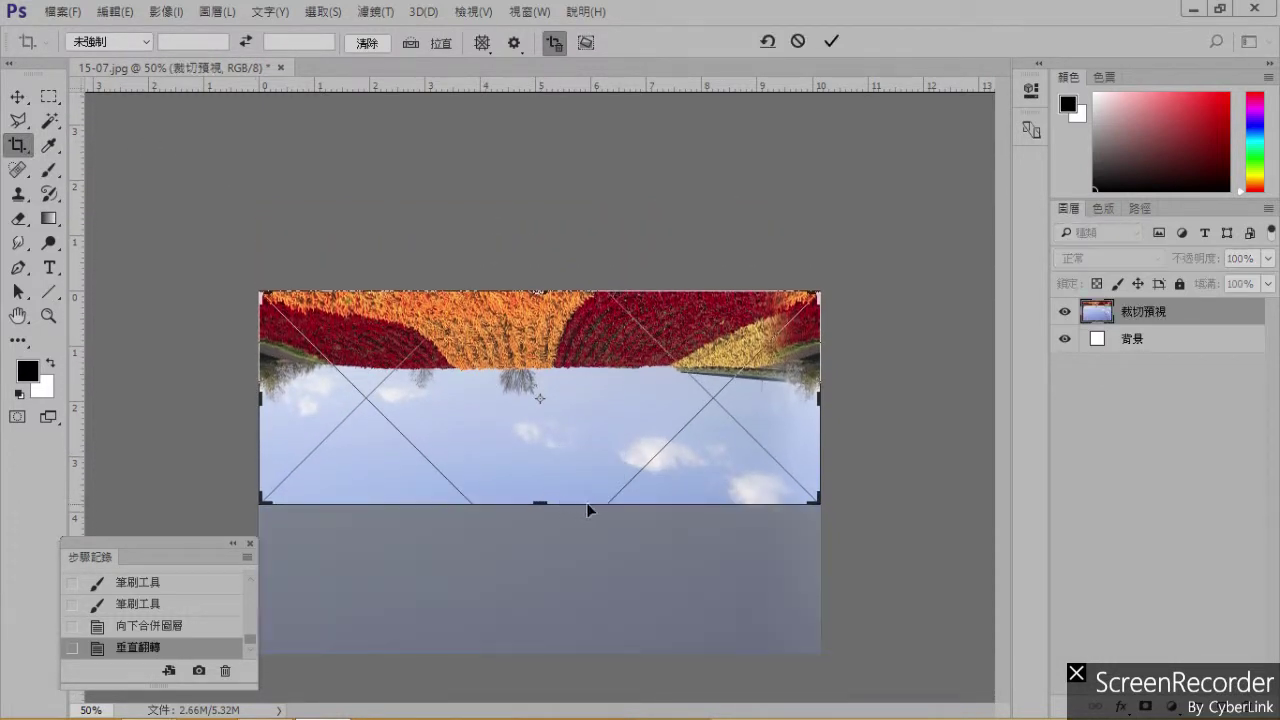
pyautogui.click(831, 41)
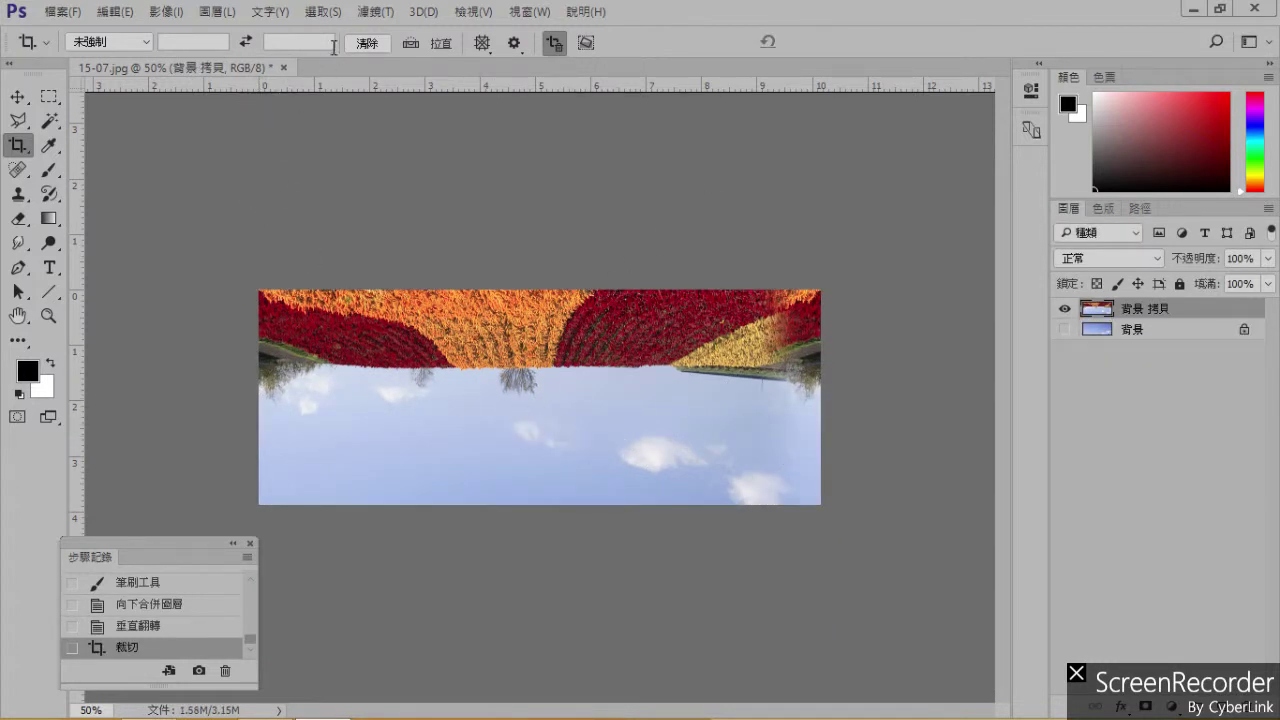
# Apply the 旋轉效果 (Polar Coordinates) distort filter to the 背景 拷貝 layer with the 矩形到旋轉效果 option.
pyautogui.click(376, 14)
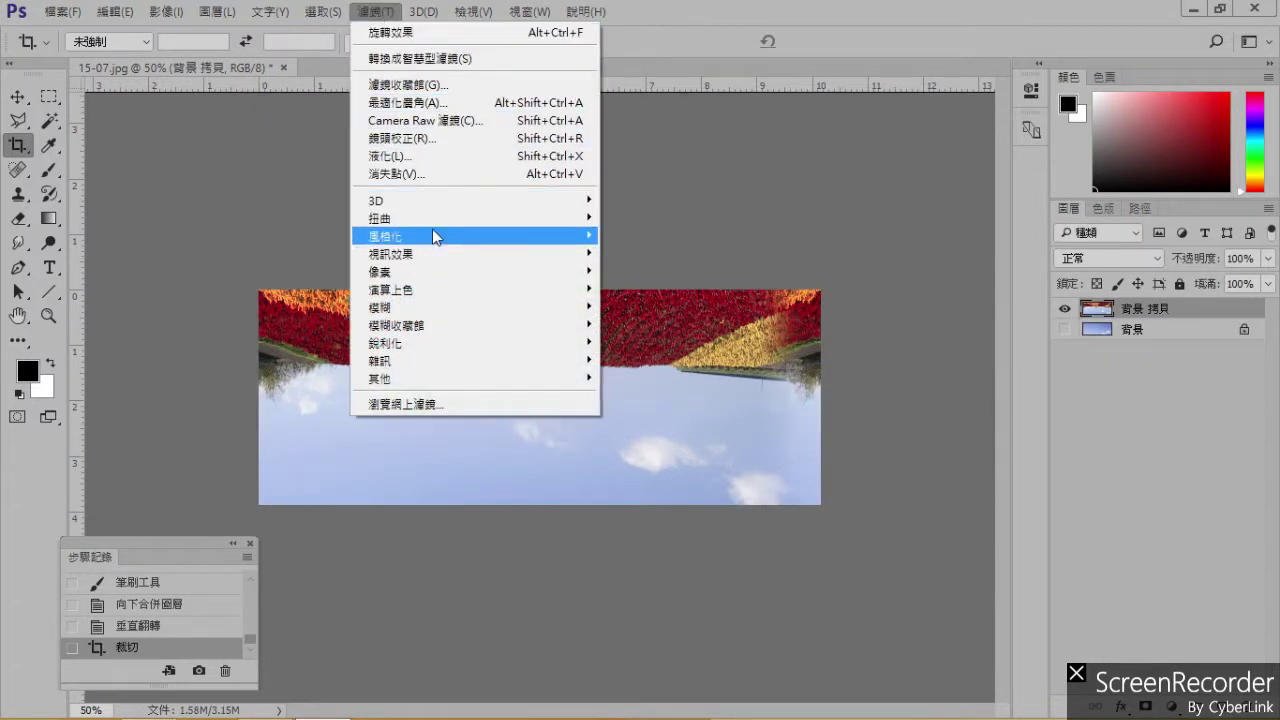
pyautogui.moveTo(445, 222)
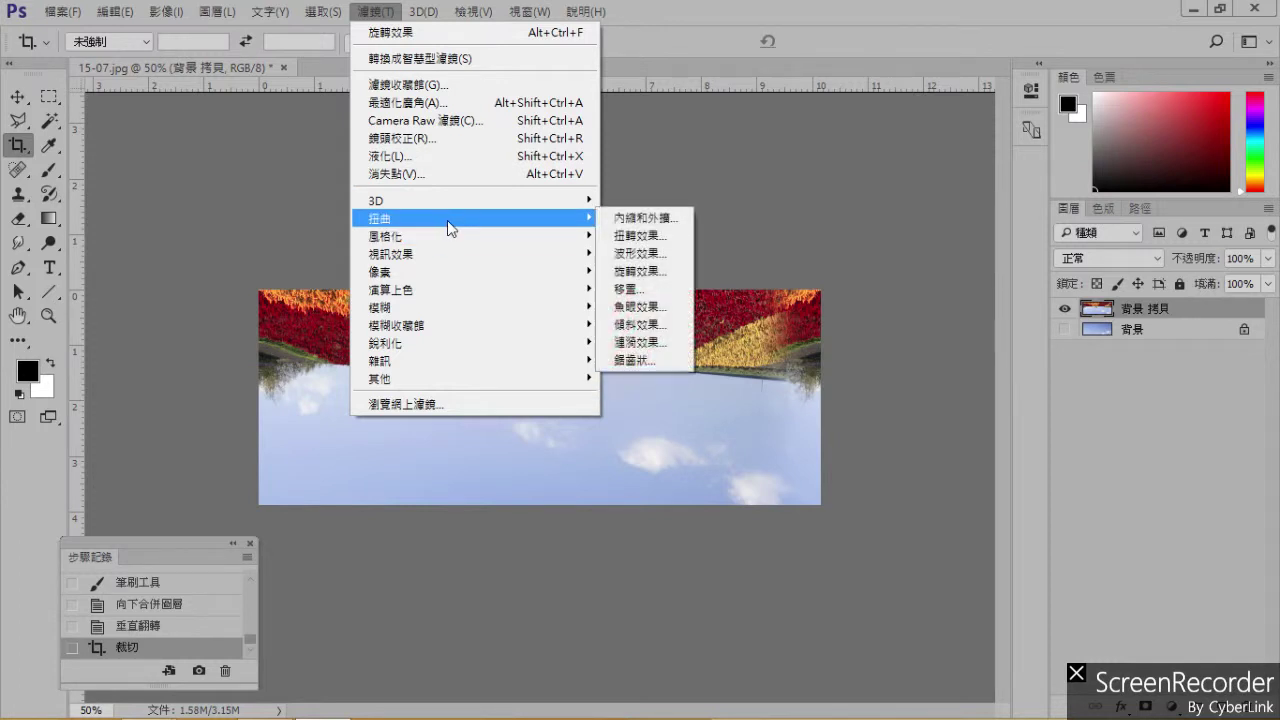
pyautogui.click(645, 271)
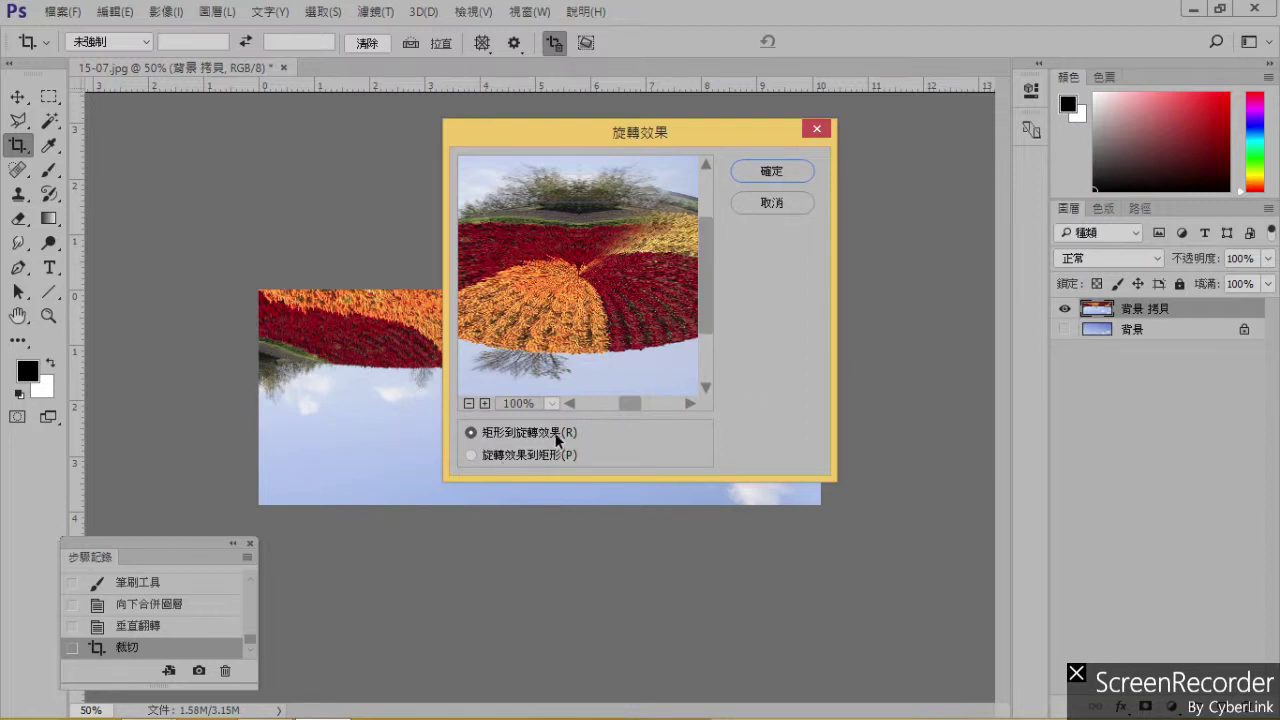
pyautogui.click(777, 174)
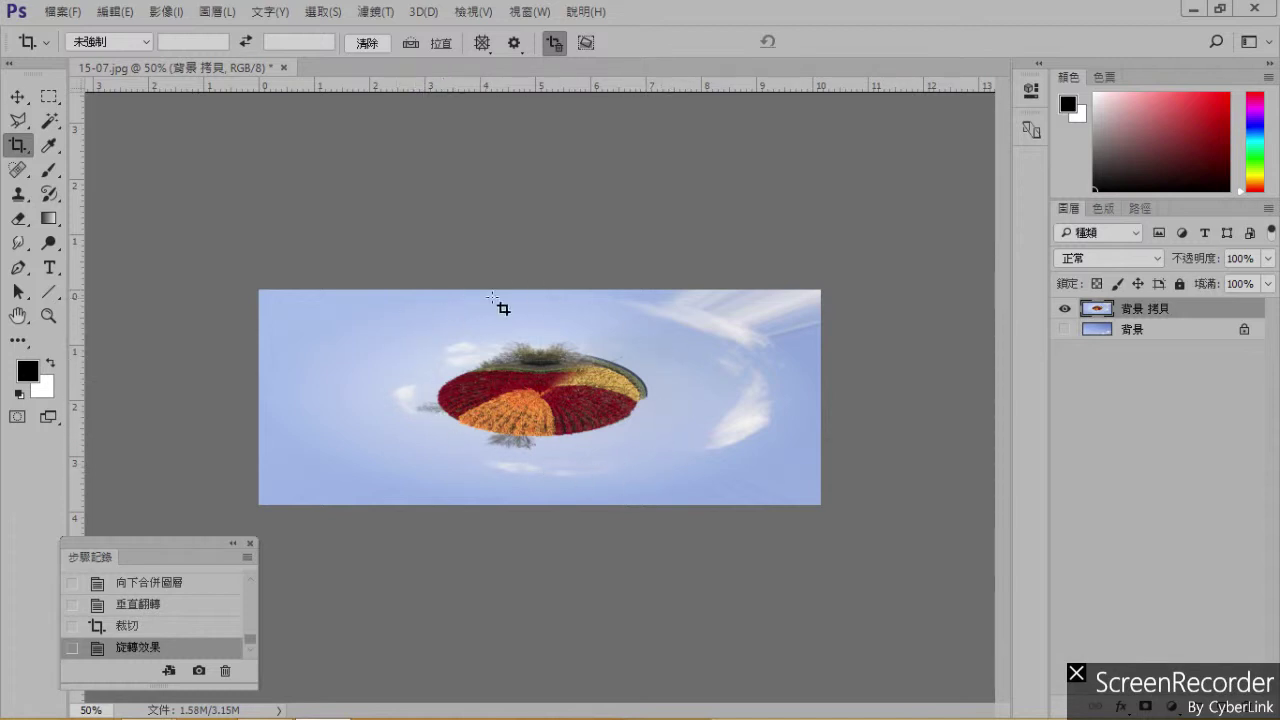
# Scale the 背景 拷貝 layer horizontally to about 51.5% width, keeping its left edge and 100% height.
pyautogui.click(115, 12)
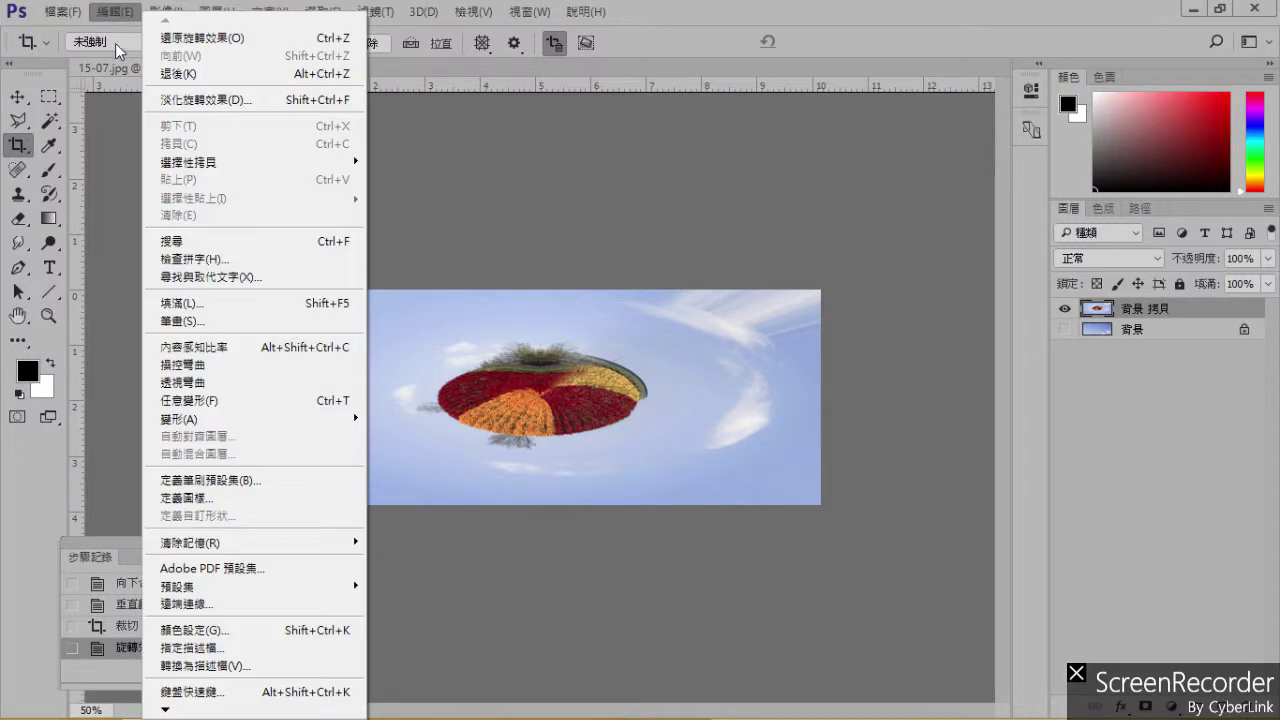
pyautogui.moveTo(354, 418)
pyautogui.click(433, 444)
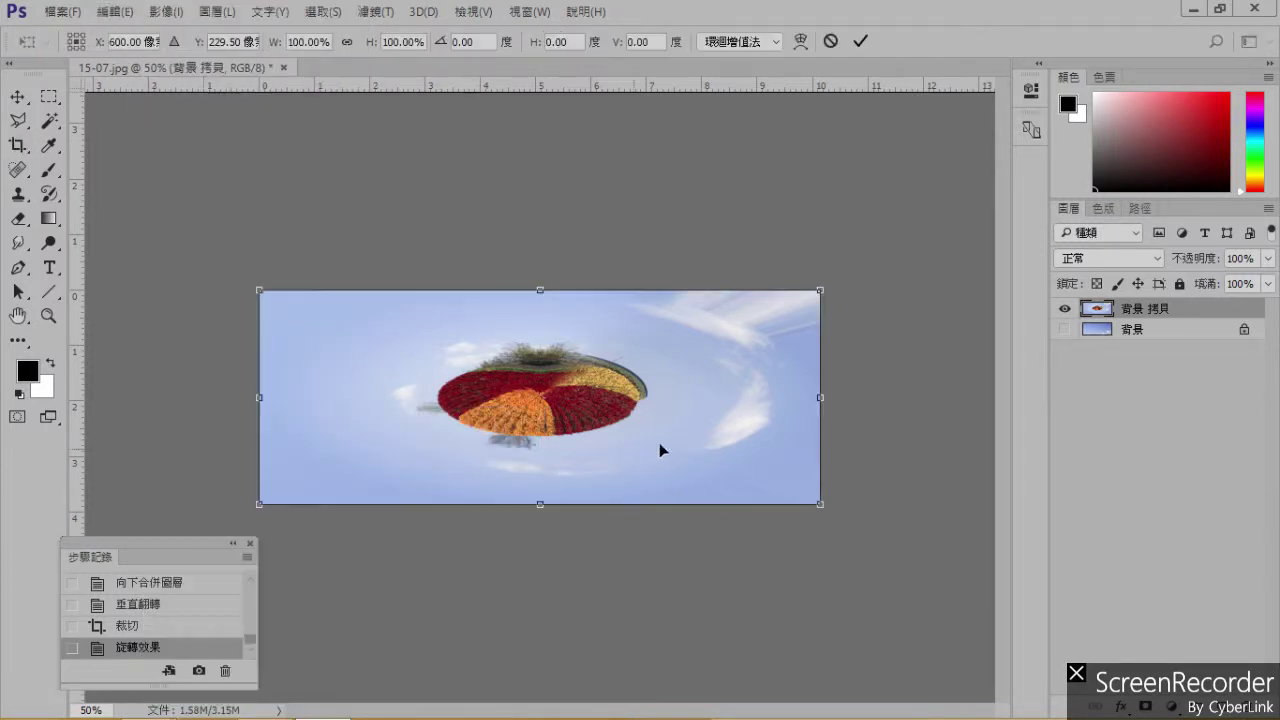
pyautogui.moveTo(821, 400); pyautogui.dragTo(547, 413)
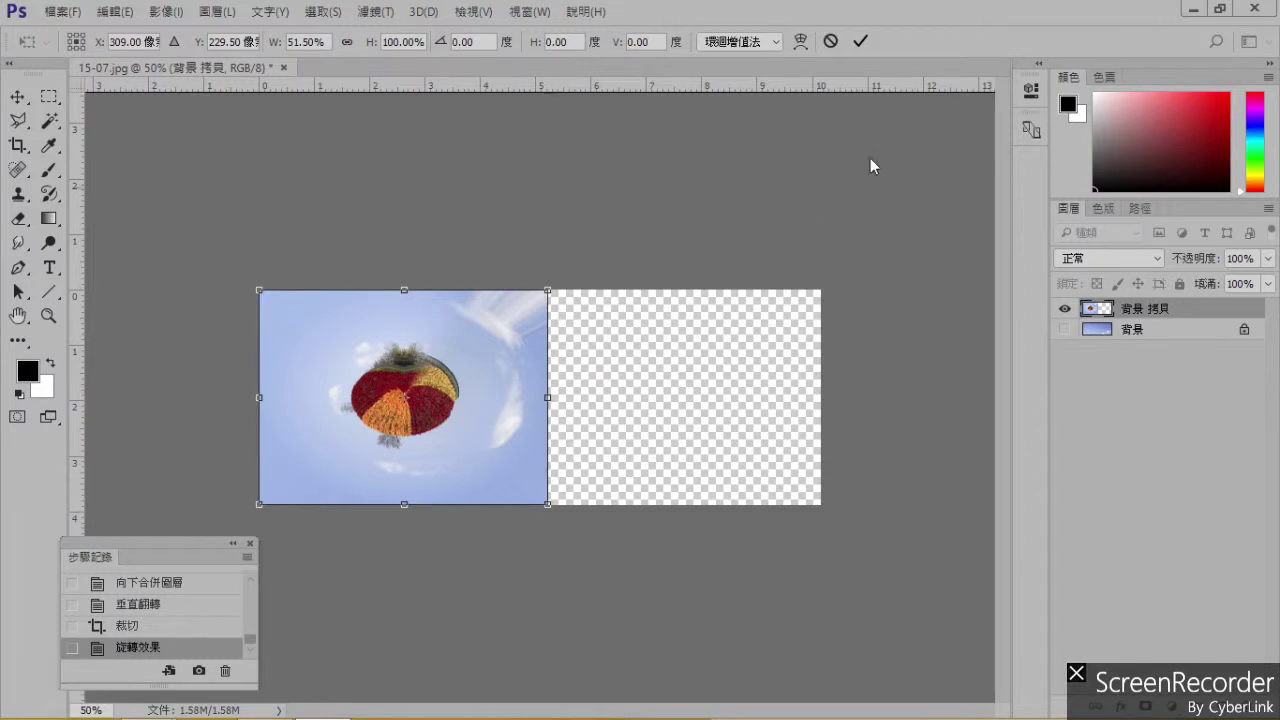
pyautogui.click(860, 41)
# Crop the image to a near-square area centred on the round flower-field planet, and inspect it enlarged.
pyautogui.press('c')
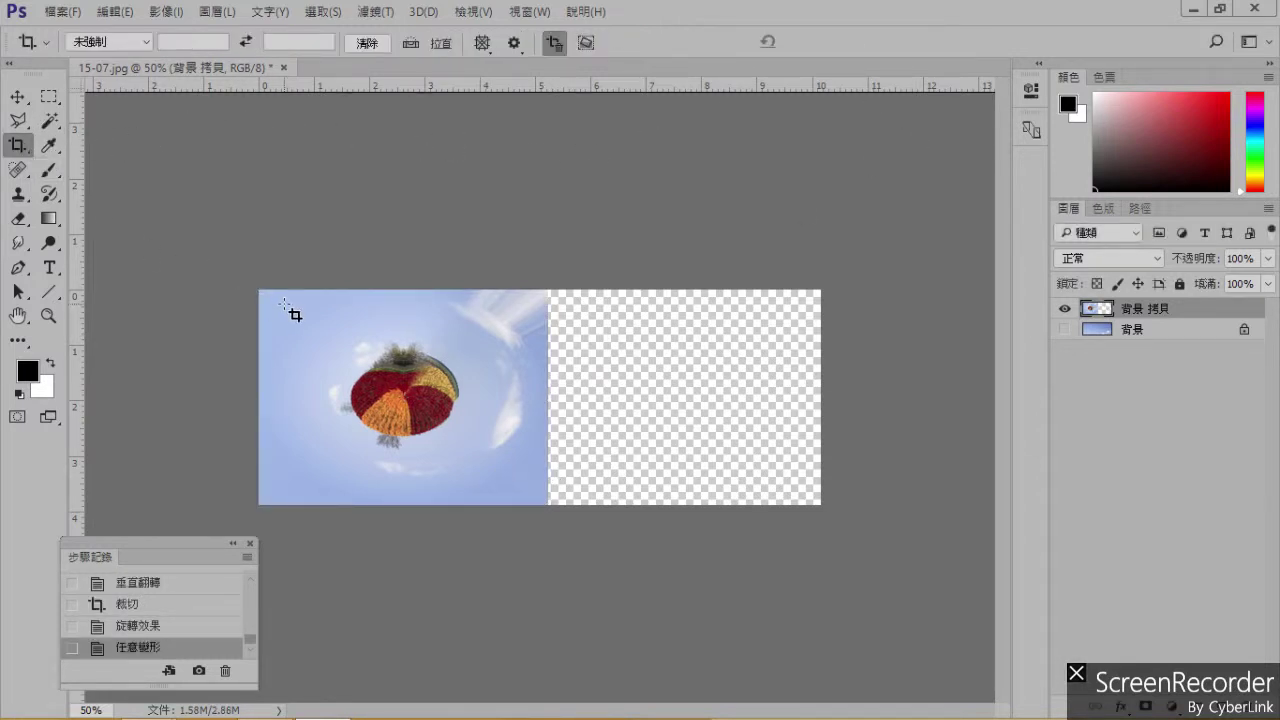
pyautogui.moveTo(324, 322); pyautogui.dragTo(489, 476)
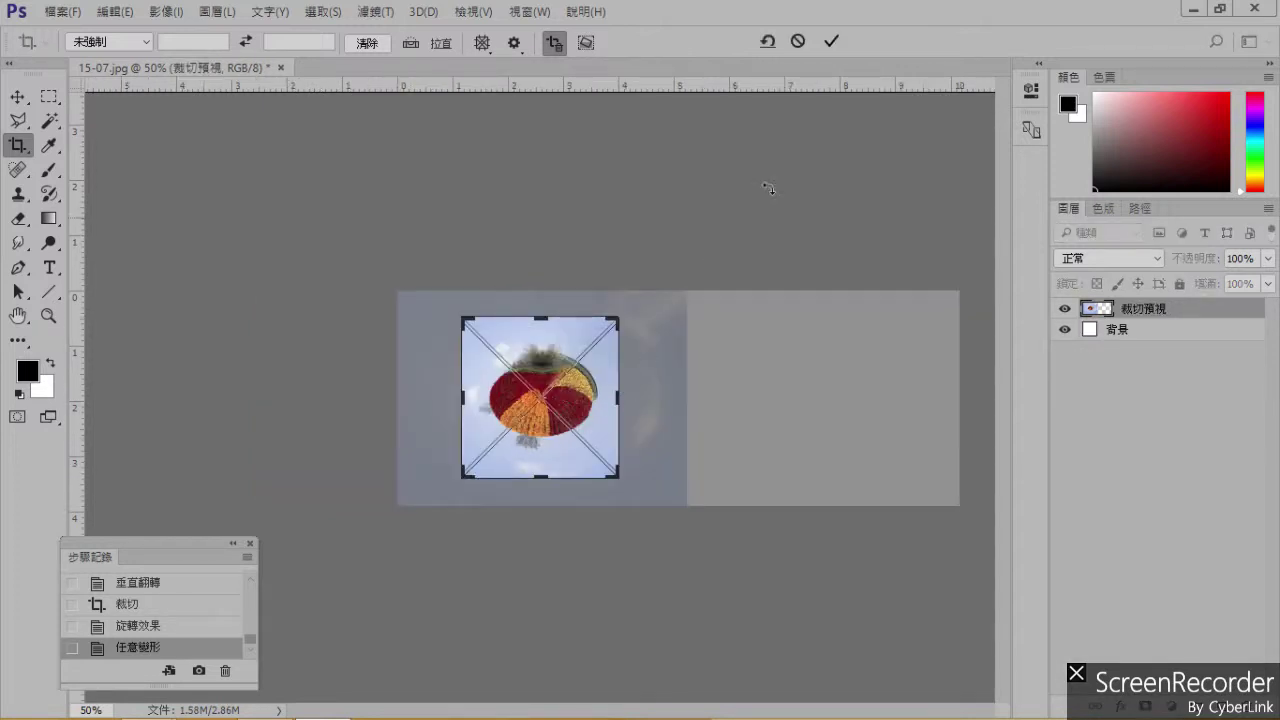
pyautogui.click(831, 41)
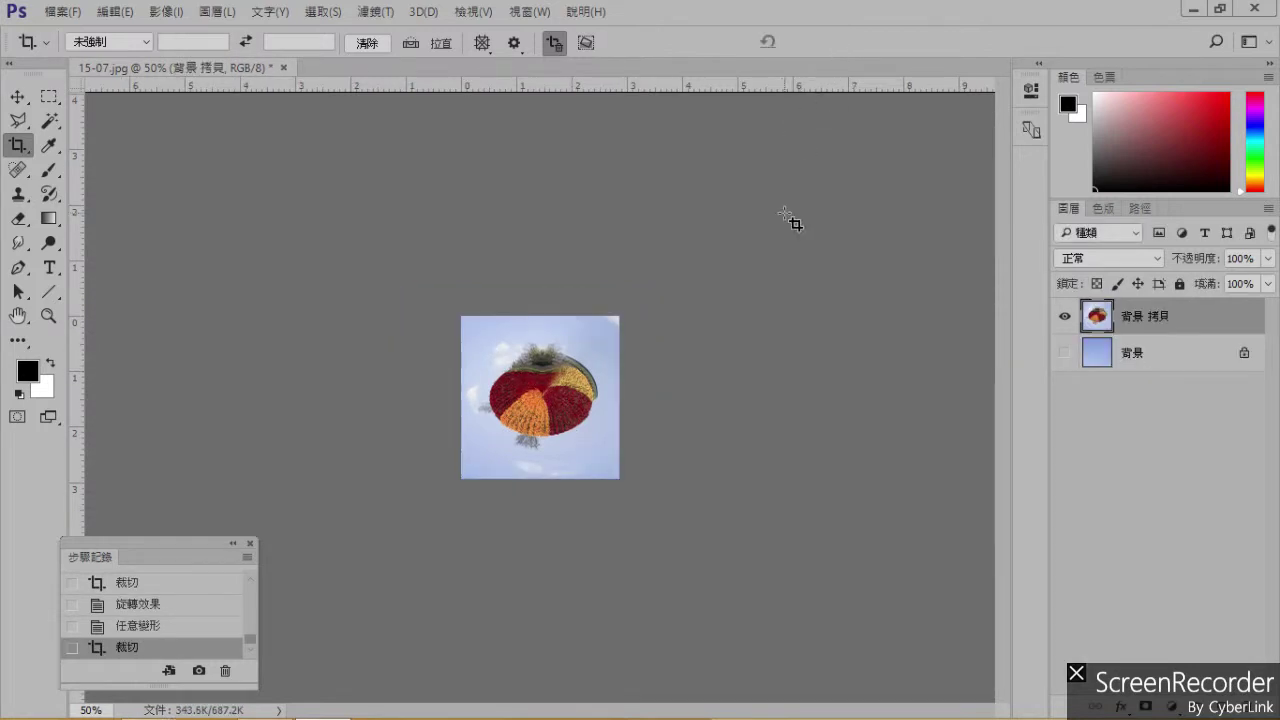
pyautogui.hotkey('ctrl', '+')
pyautogui.hotkey('ctrl', '+')
pyautogui.hotkey('ctrl', '+')
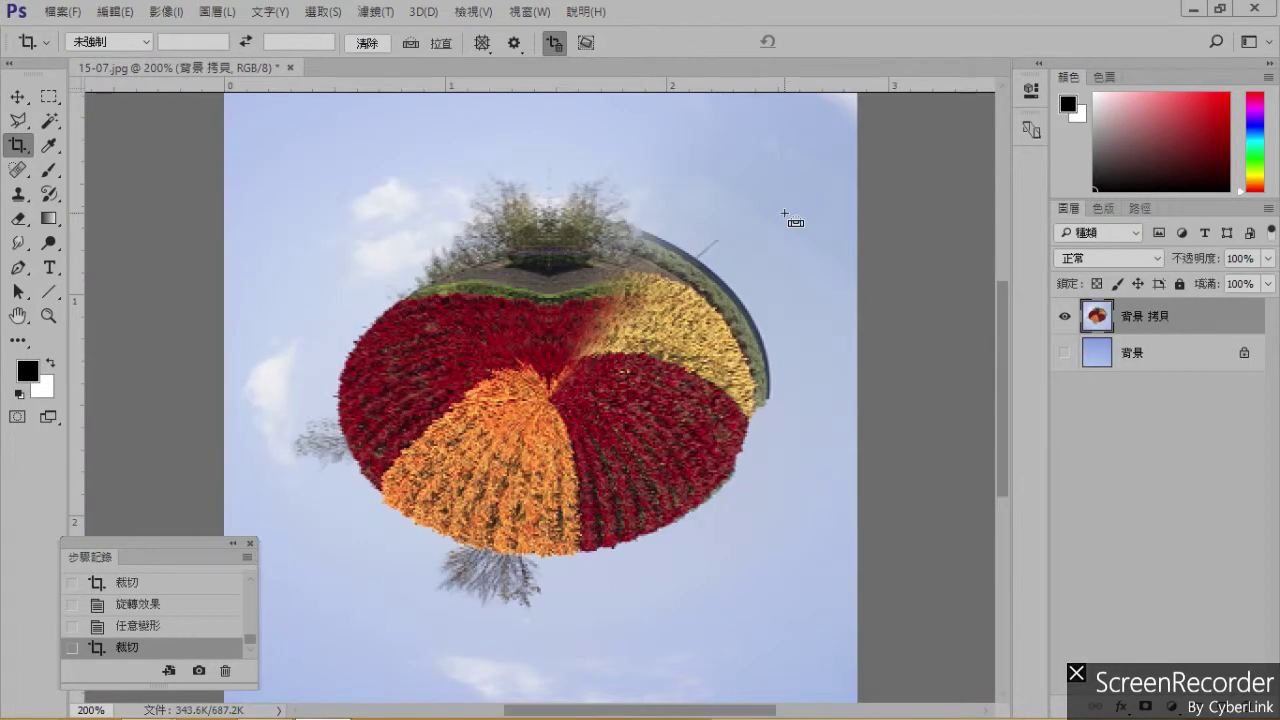
pyautogui.hotkey('ctrl', '-')
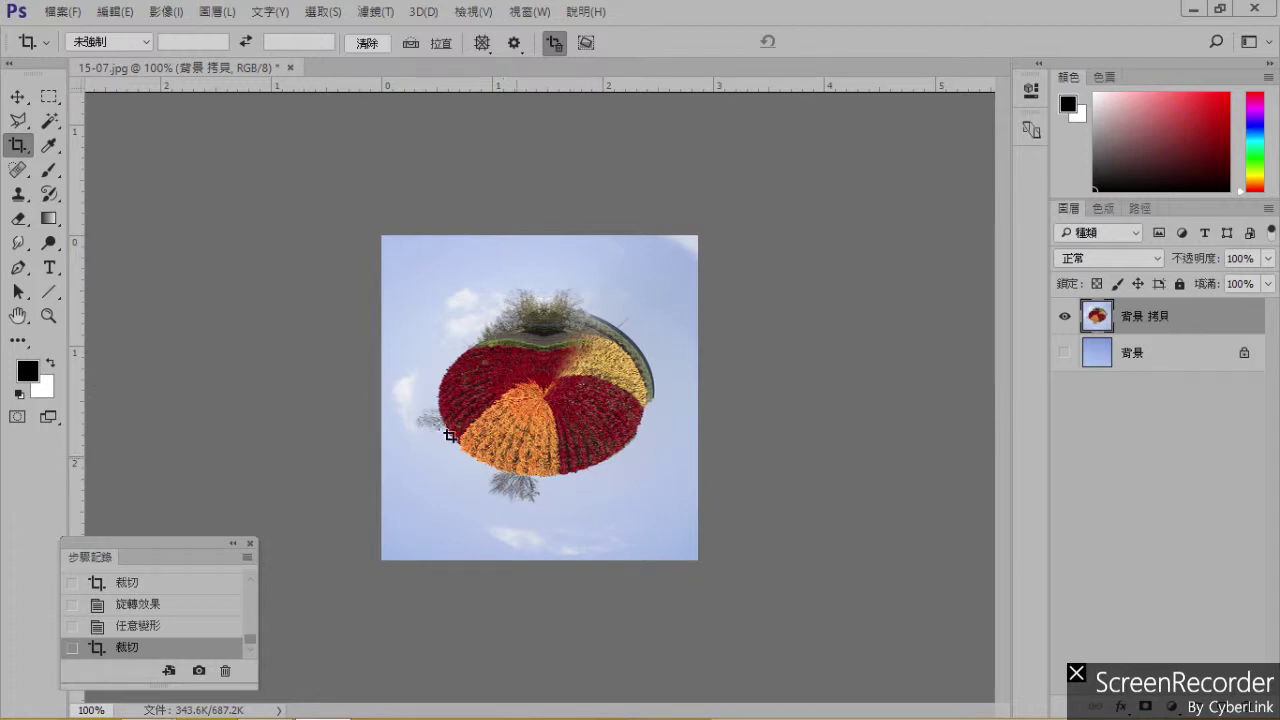
# Close 15-07.jpg without saving the changes, and open 15-08.psd from the recent files.
pyautogui.click(291, 67)
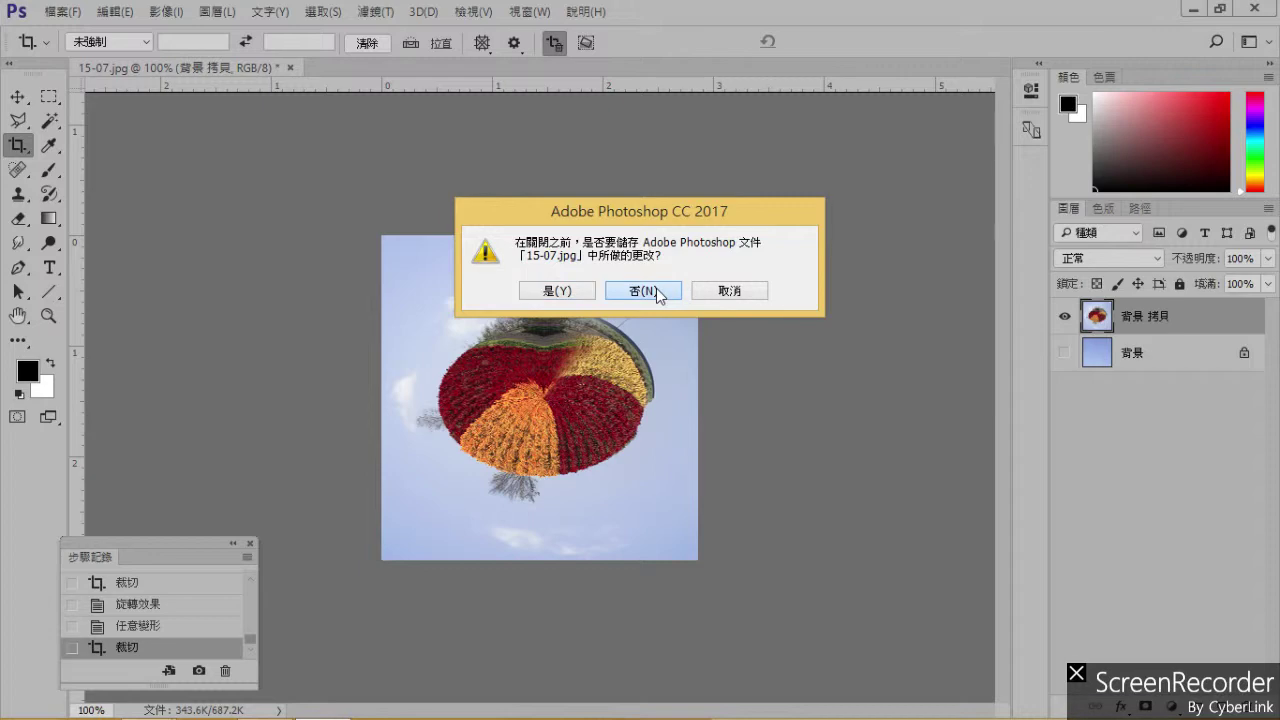
pyautogui.click(658, 292)
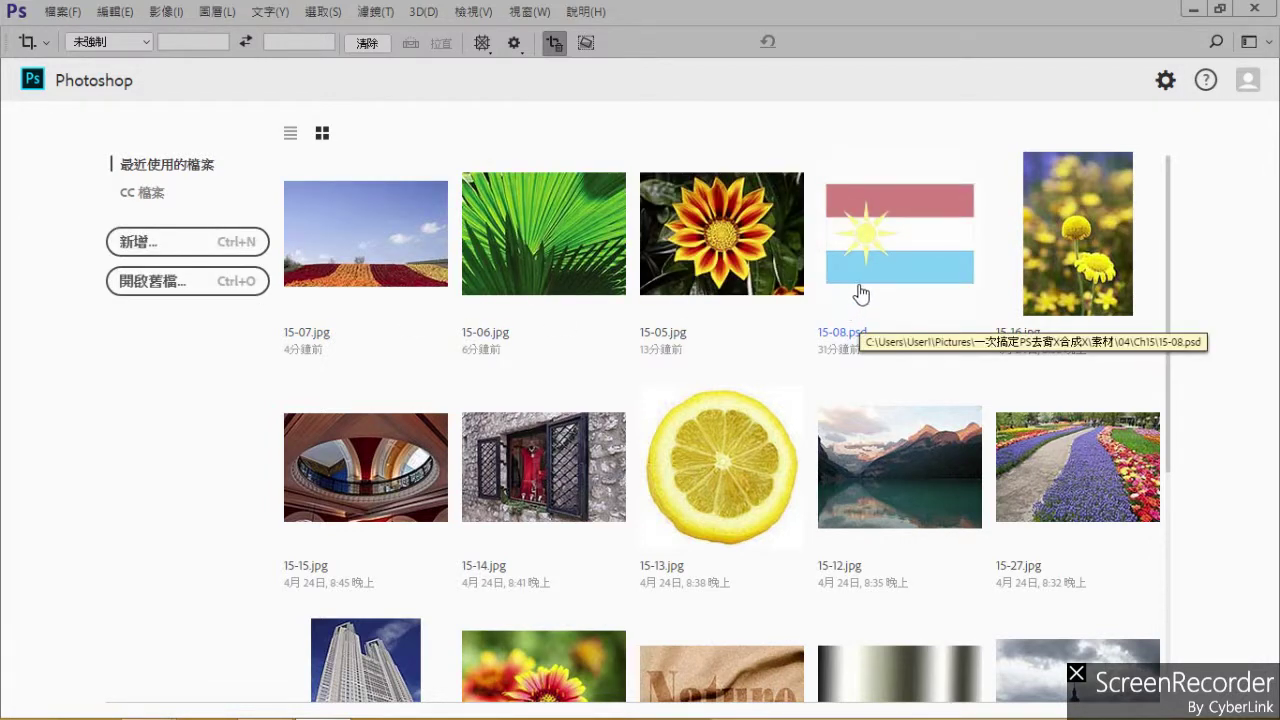
pyautogui.scroll(-3, 920, 270)
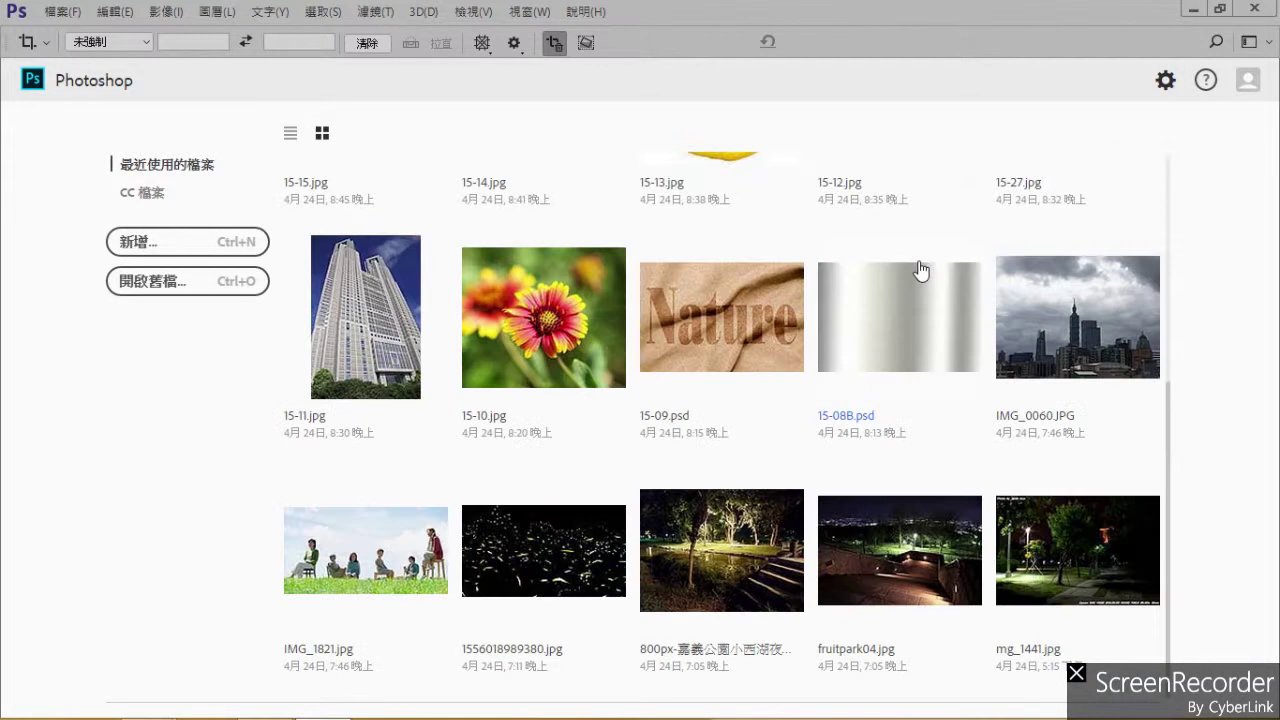
pyautogui.scroll(3, 920, 270)
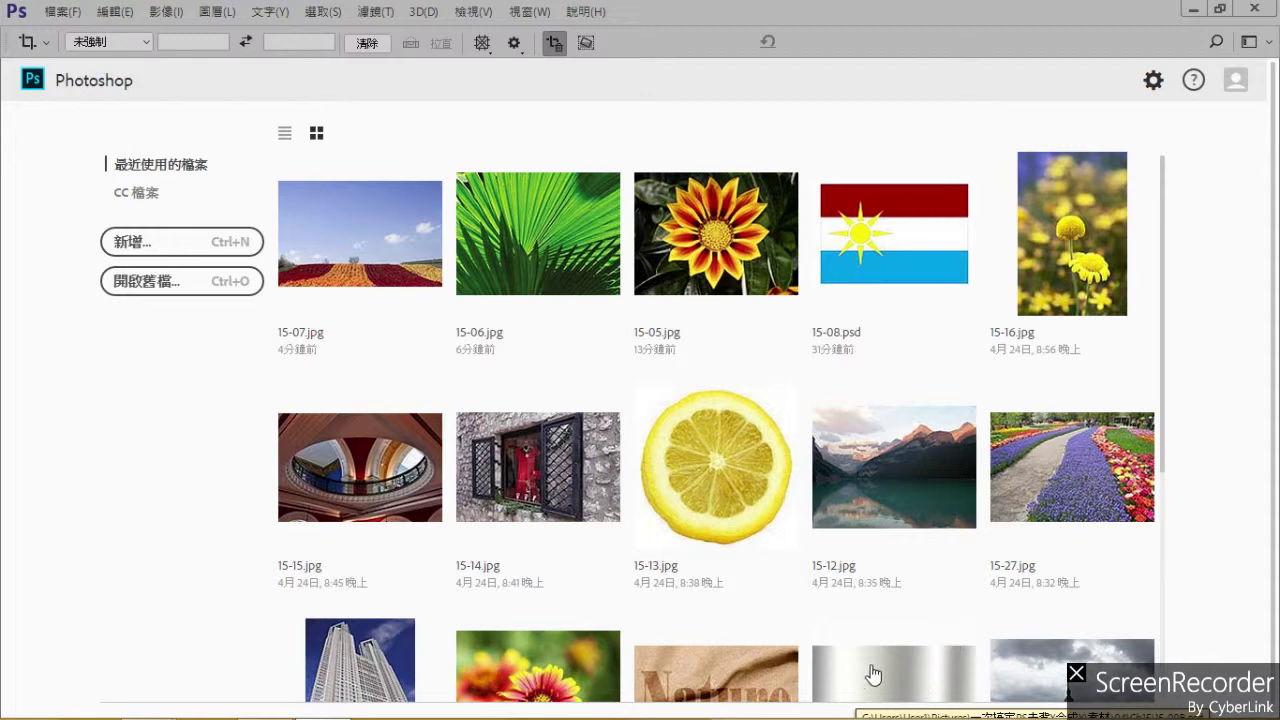
pyautogui.scroll(-3, 870, 670)
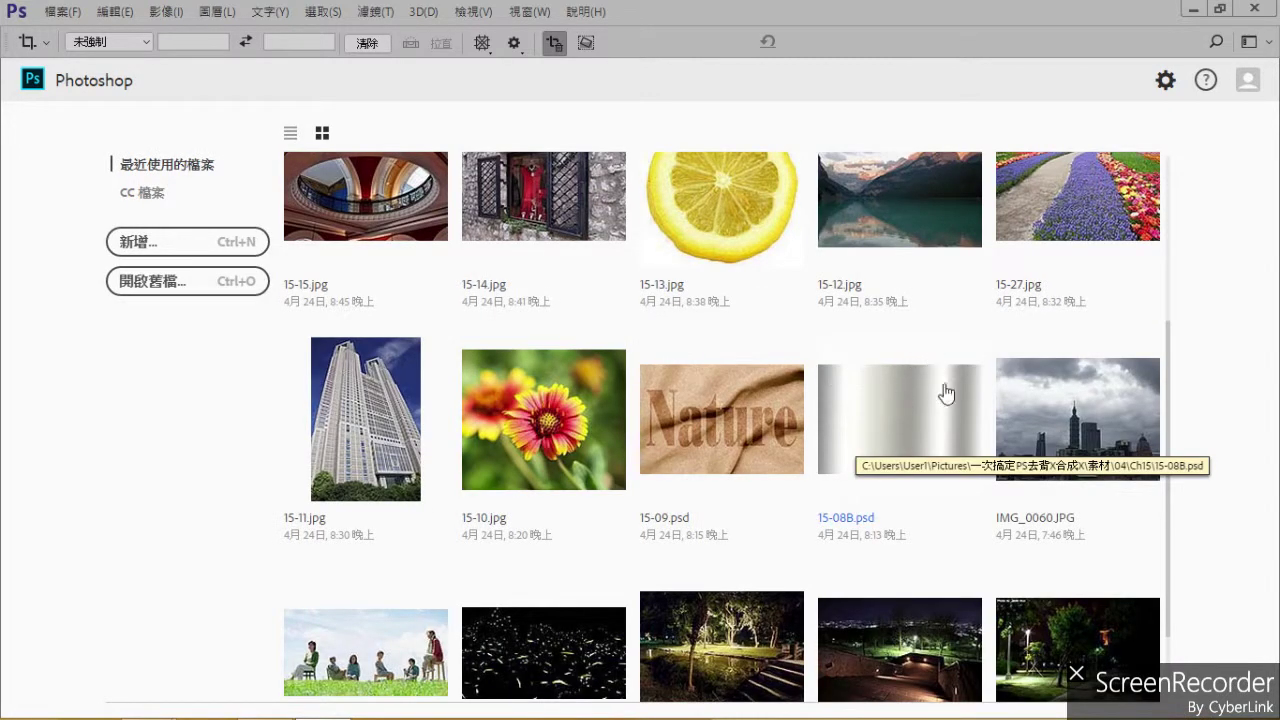
pyautogui.scroll(3, 970, 422)
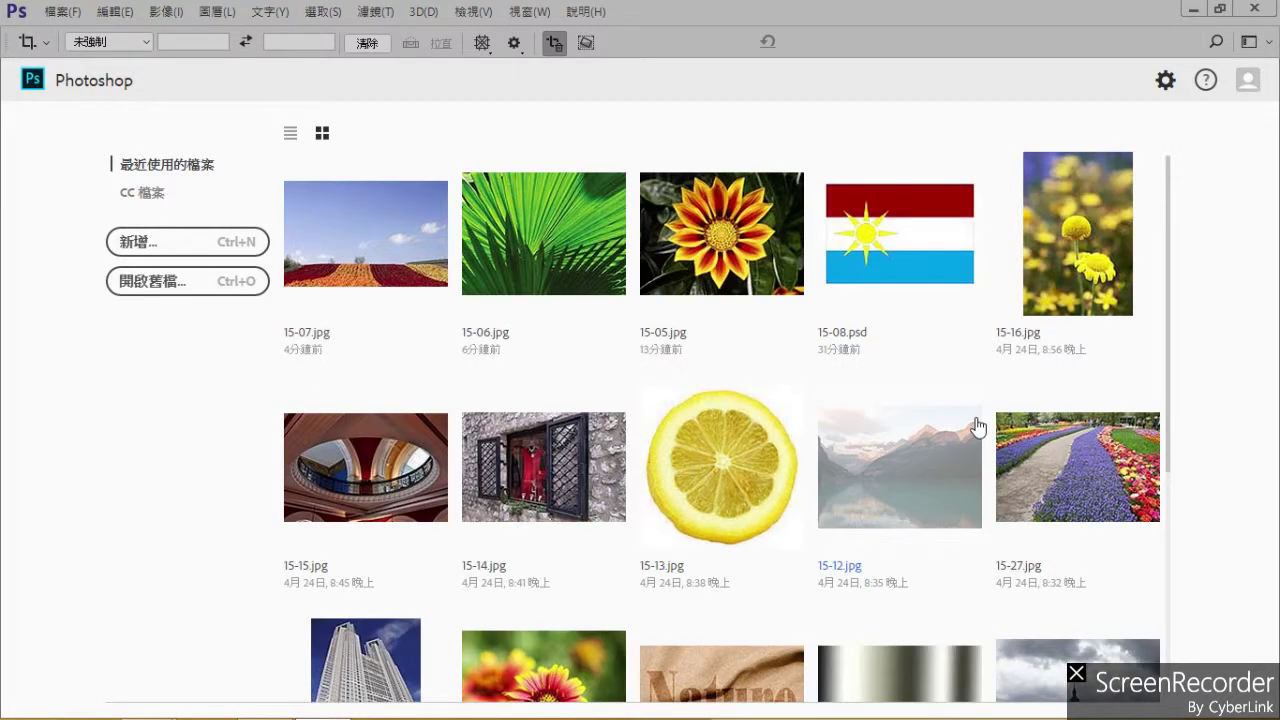
pyautogui.click(904, 263)
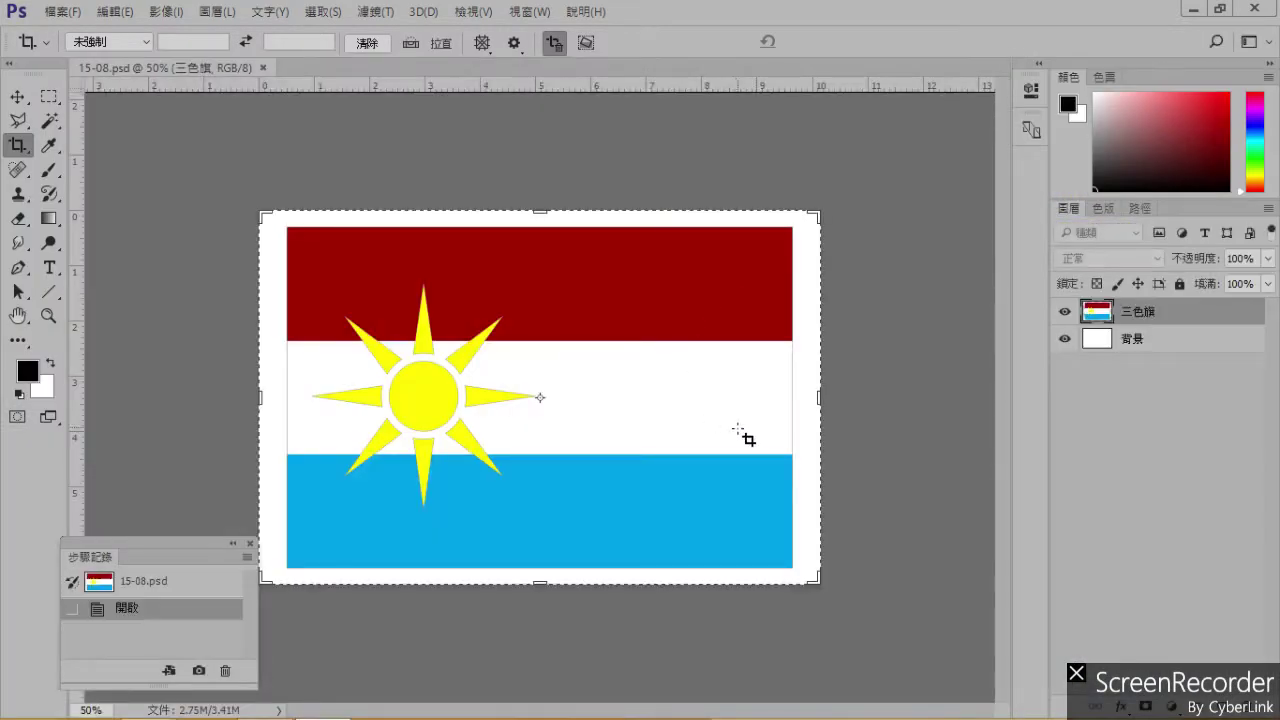
# Open the grey gradient image 15-08B.psd from the Ch15 folder.
pyautogui.click(62, 12)
pyautogui.click(89, 51)
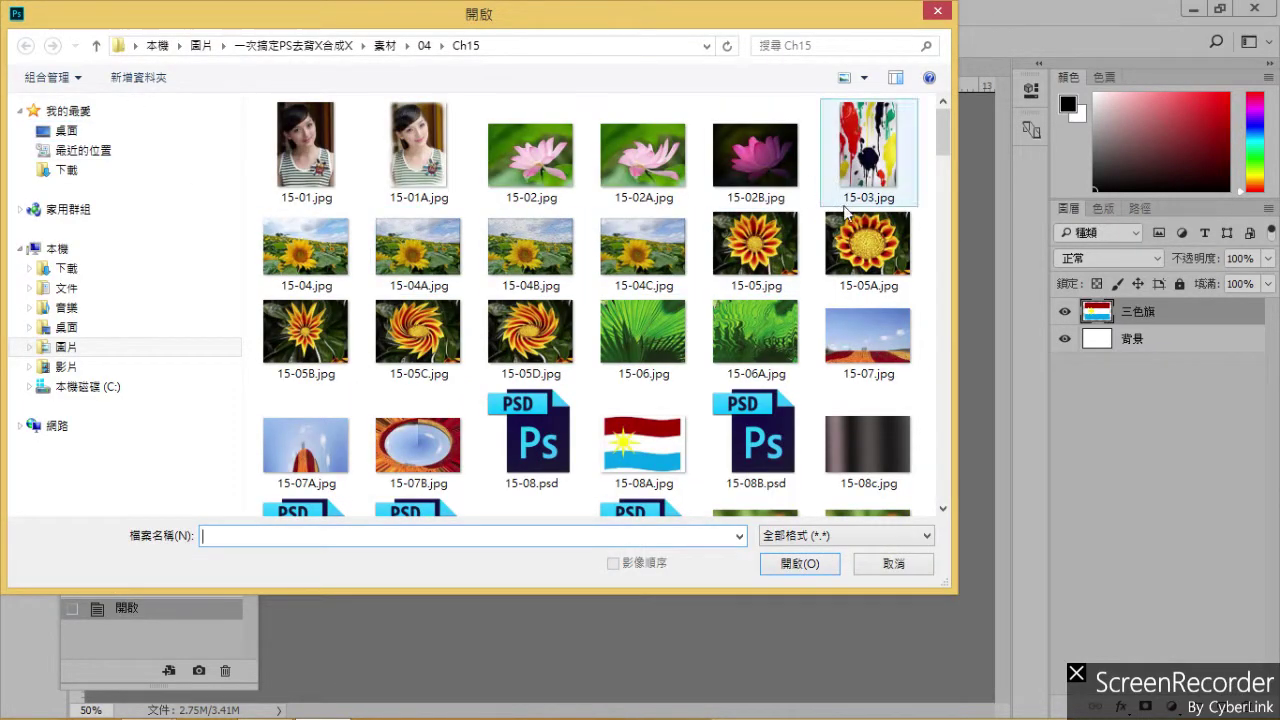
pyautogui.moveTo(946, 138)
pyautogui.mouseDown()
pyautogui.moveTo(948, 152)
pyautogui.moveTo(941, 134)
pyautogui.mouseUp()
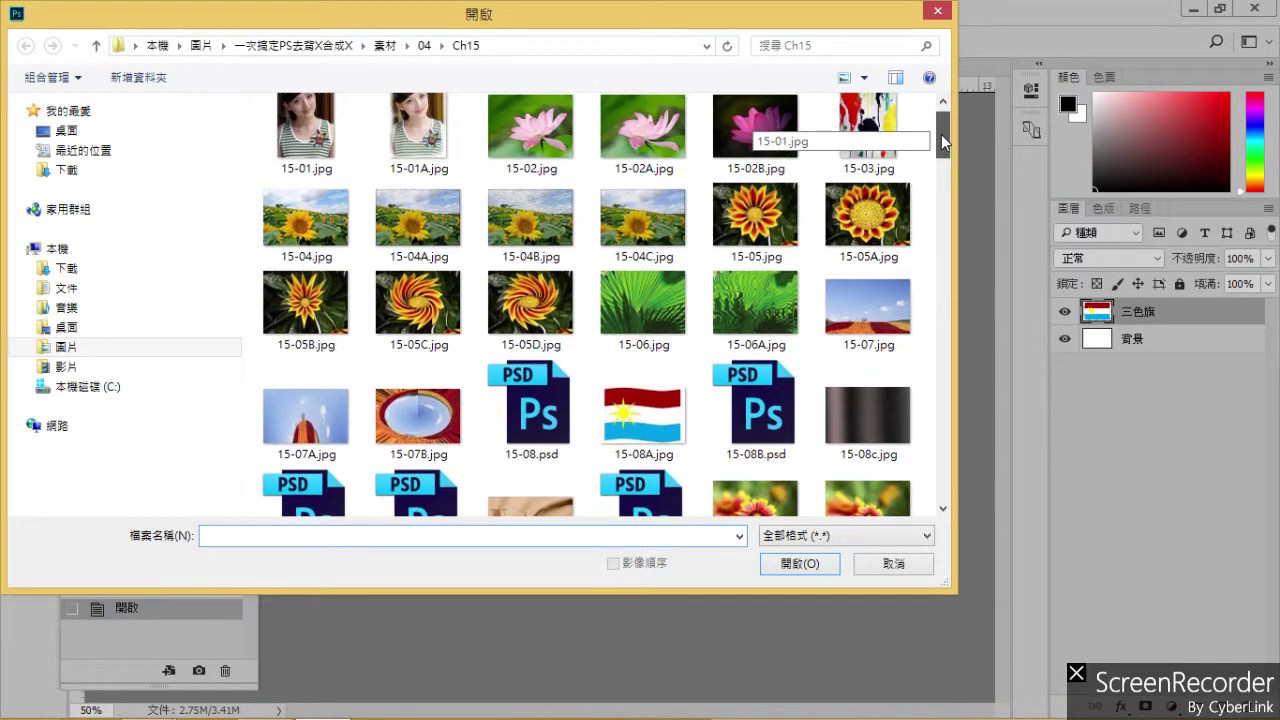
pyautogui.click(756, 428)
pyautogui.click(802, 563)
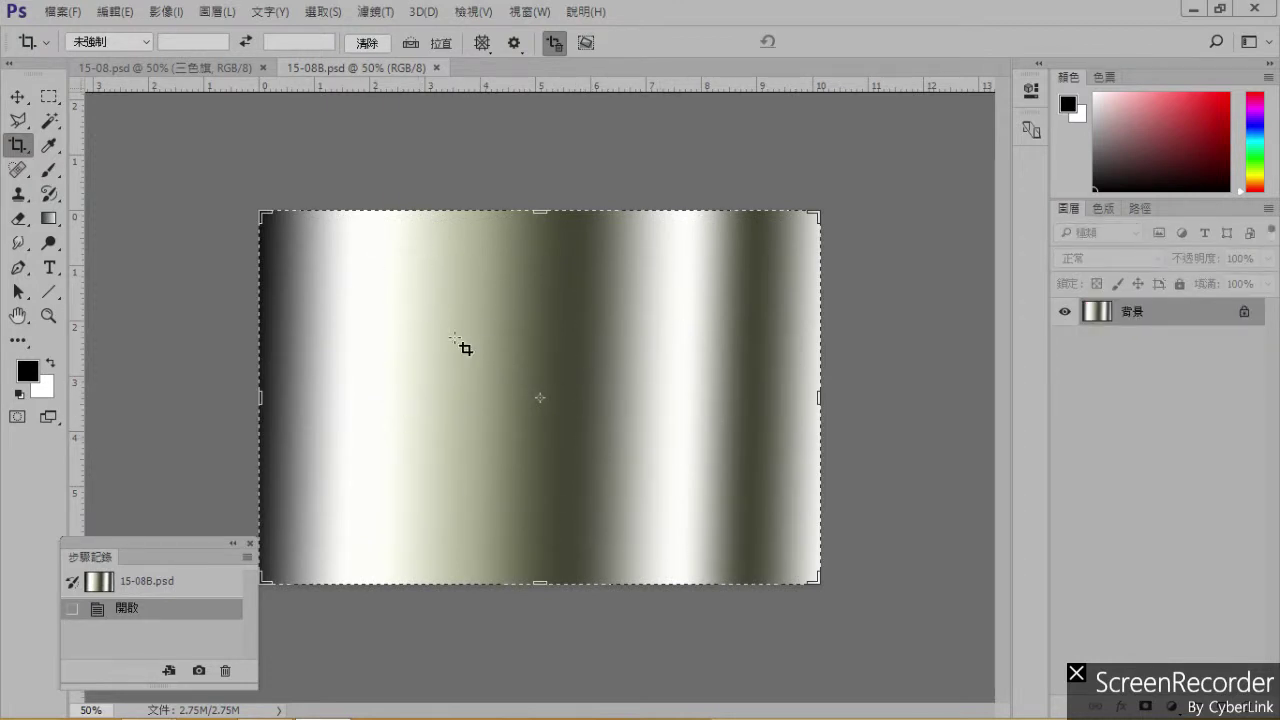
# Apply the Displace filter to the 三色旗 layer of 15-08.psd with horizontal and vertical scale 20, using 15-08B.psd as the displacement map.
pyautogui.click(163, 67)
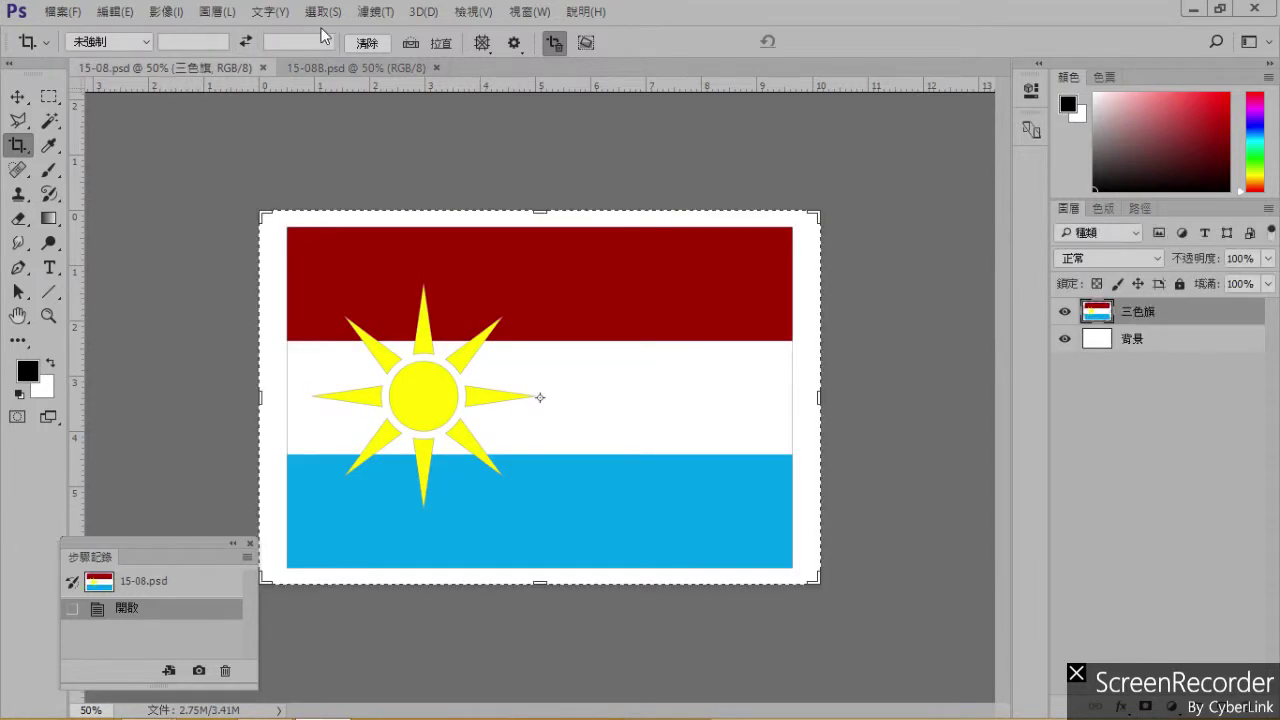
pyautogui.click(18, 97)
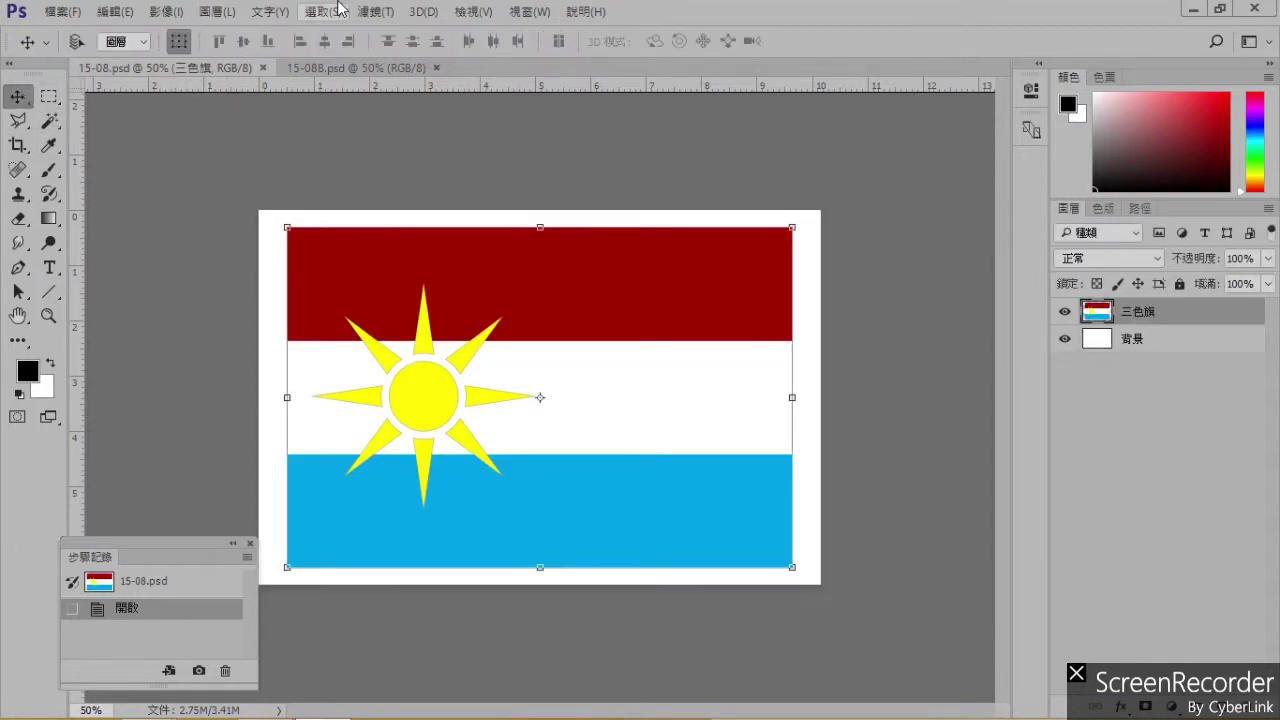
pyautogui.click(376, 14)
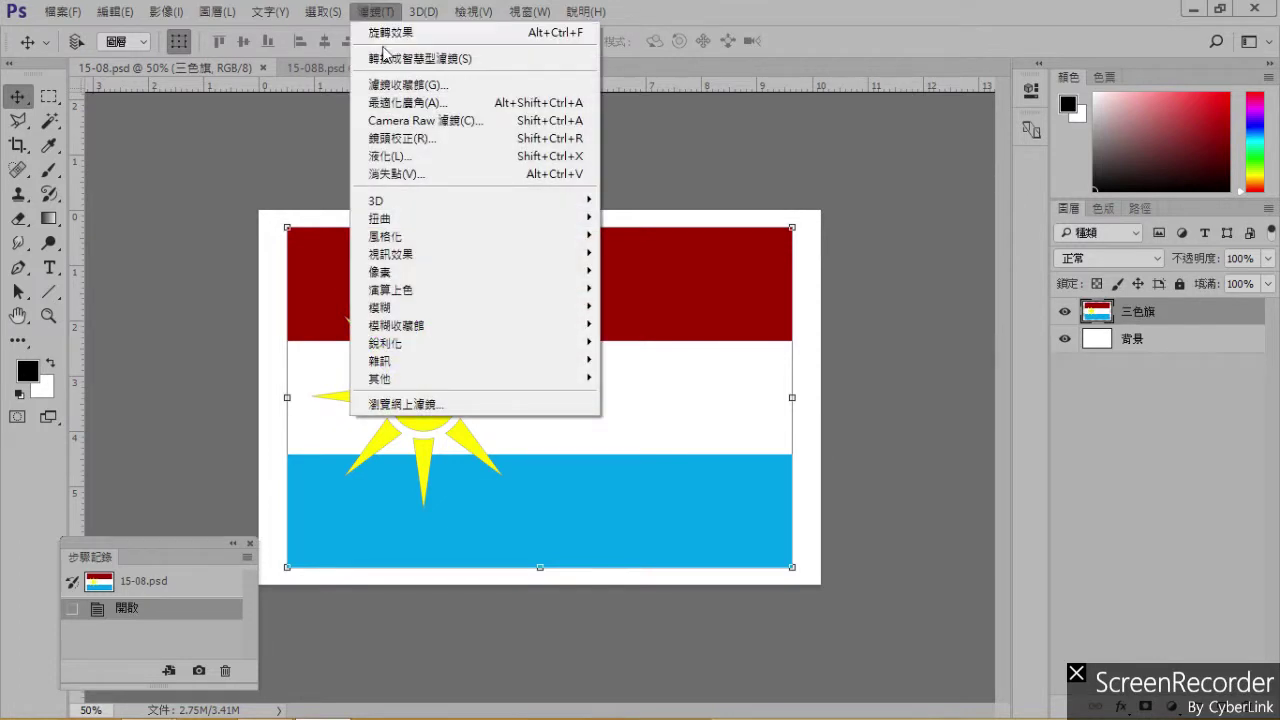
pyautogui.moveTo(432, 220)
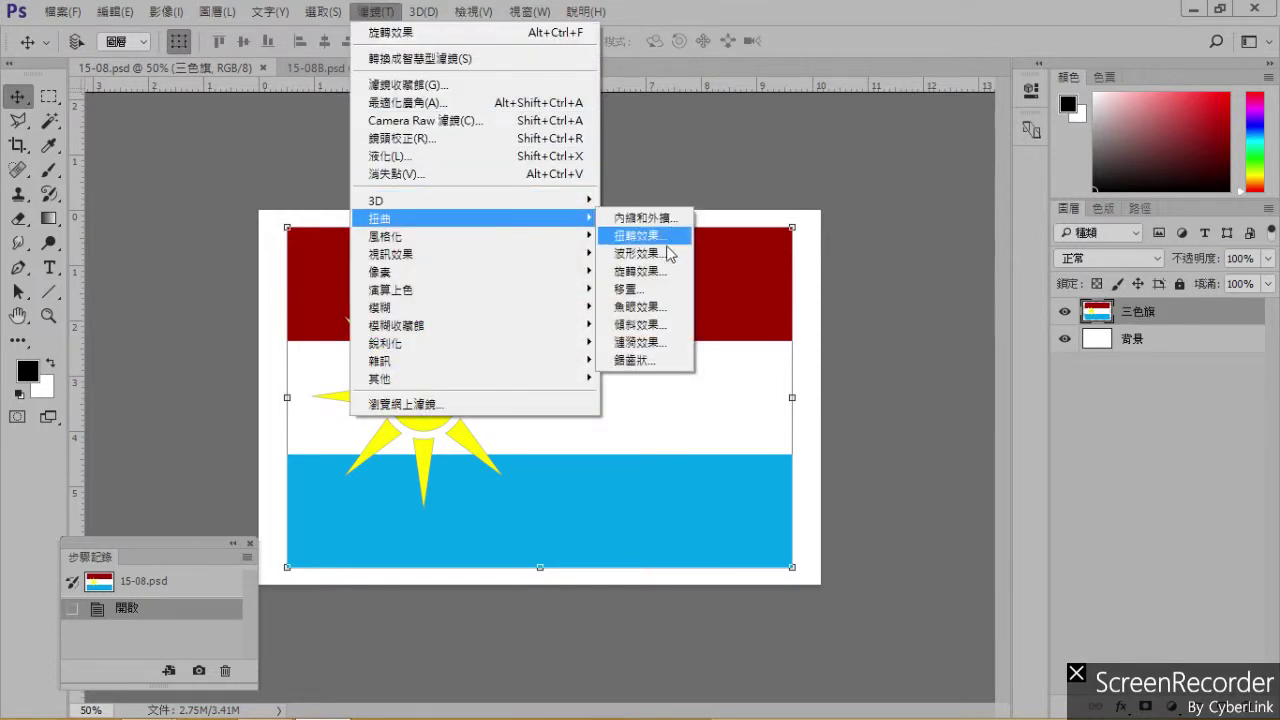
pyautogui.click(632, 289)
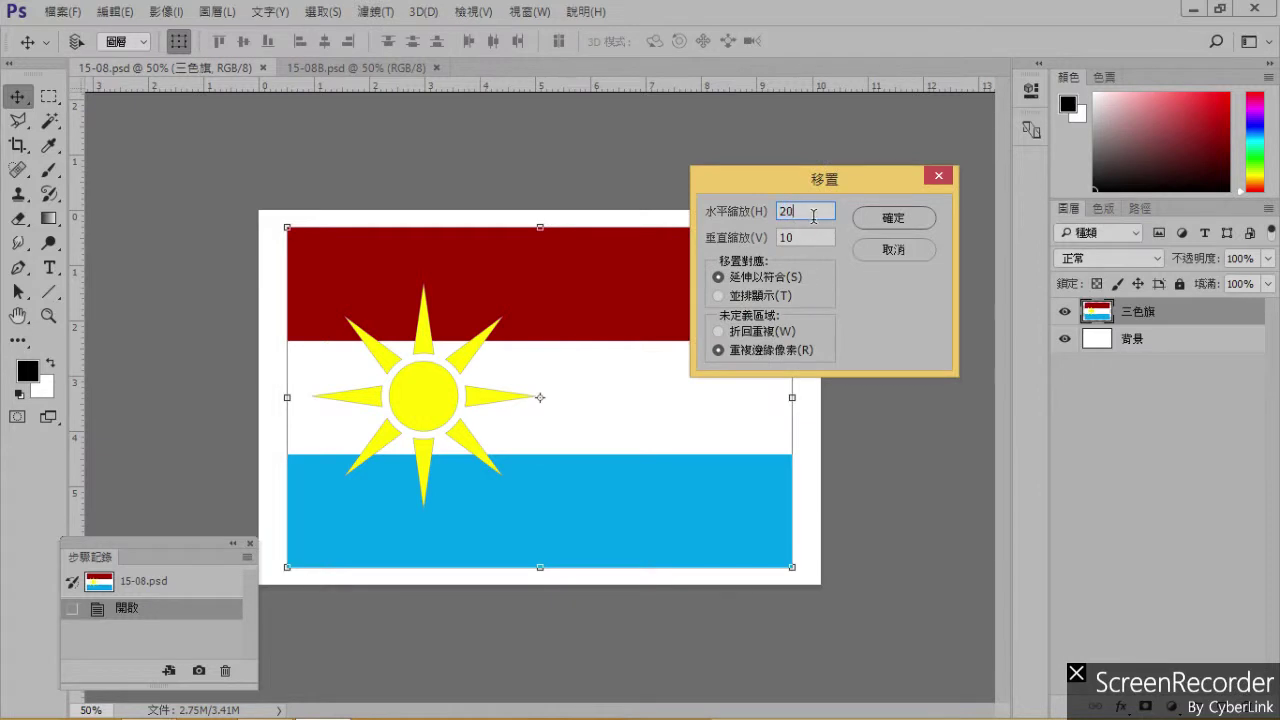
pyautogui.press('Tab')
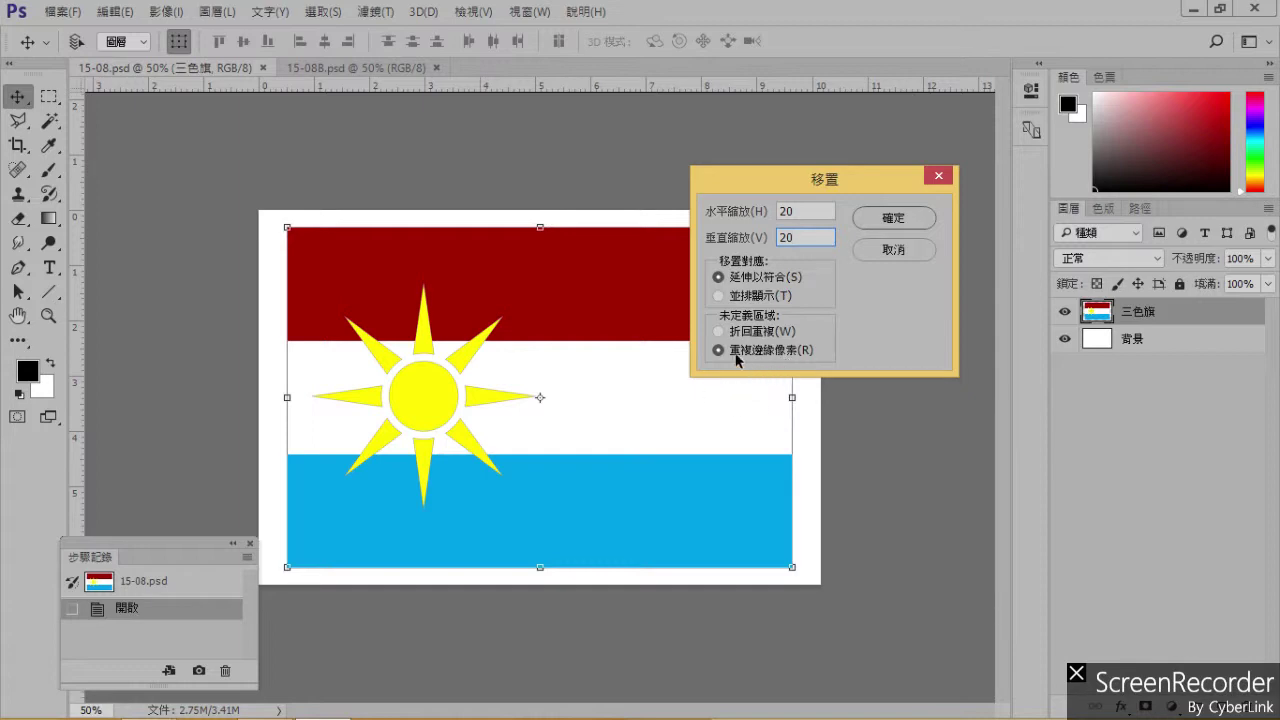
pyautogui.click(897, 230)
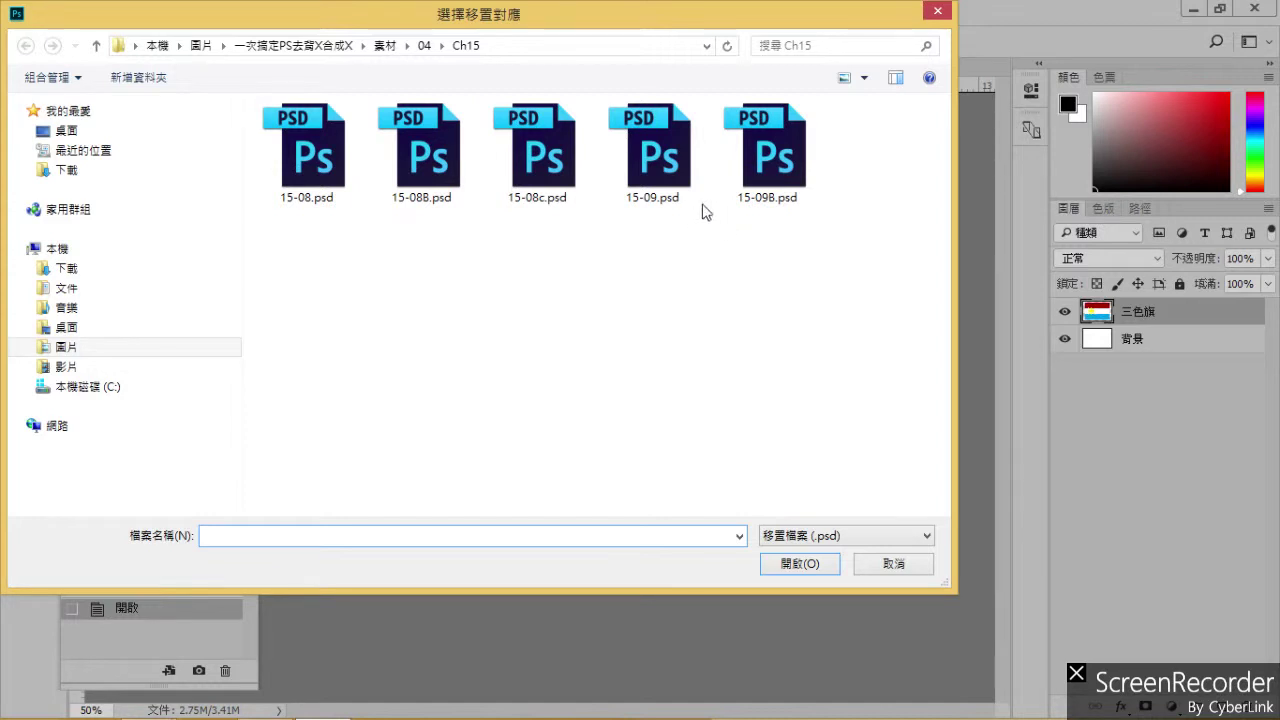
pyautogui.click(419, 172)
pyautogui.click(796, 564)
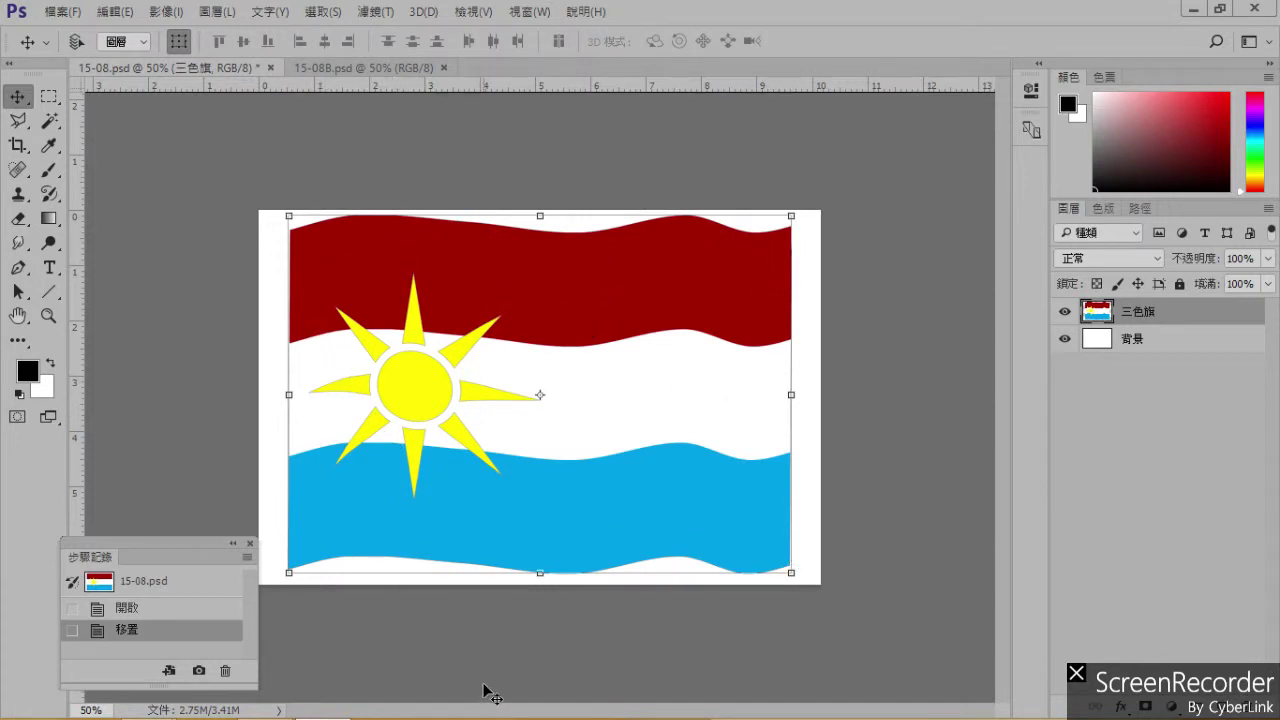
# Compare the displaced flag with the gradient map, and add a new layer above the background in 15-08B.psd.
pyautogui.click(362, 67)
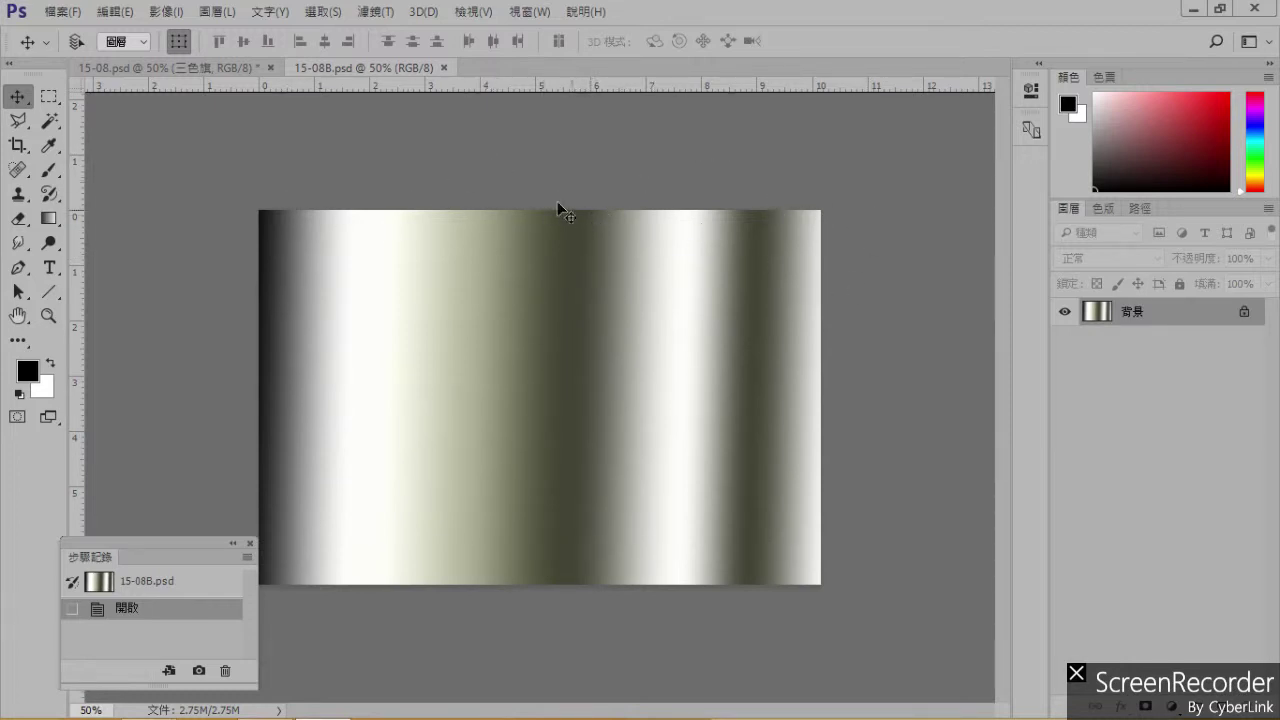
pyautogui.click(216, 66)
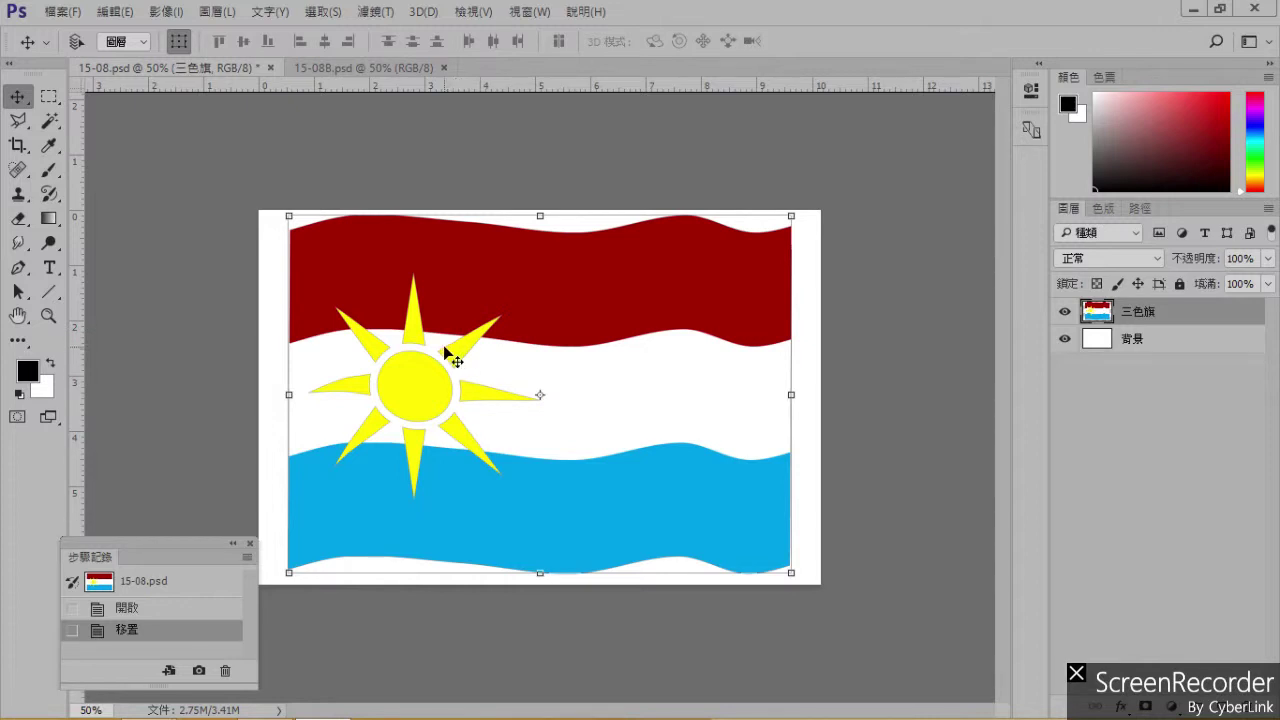
pyautogui.click(360, 66)
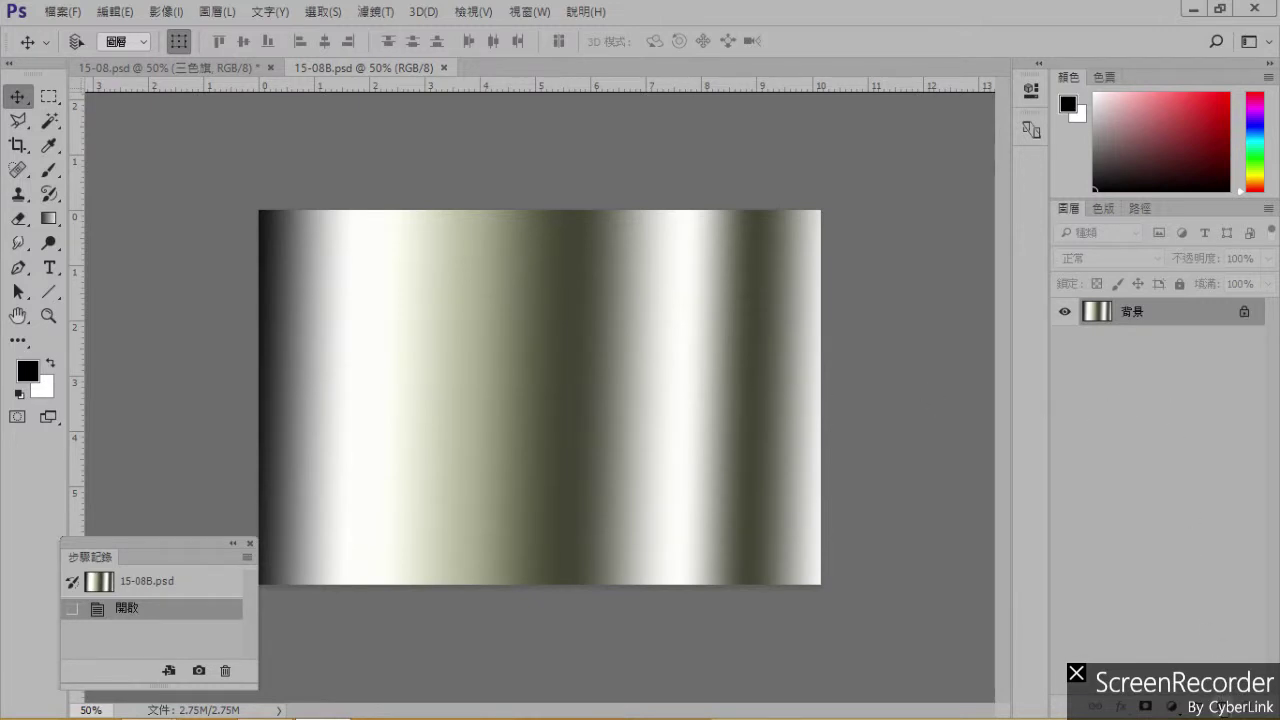
pyautogui.hotkey('ctrl', 'shift', 'alt', 'n')
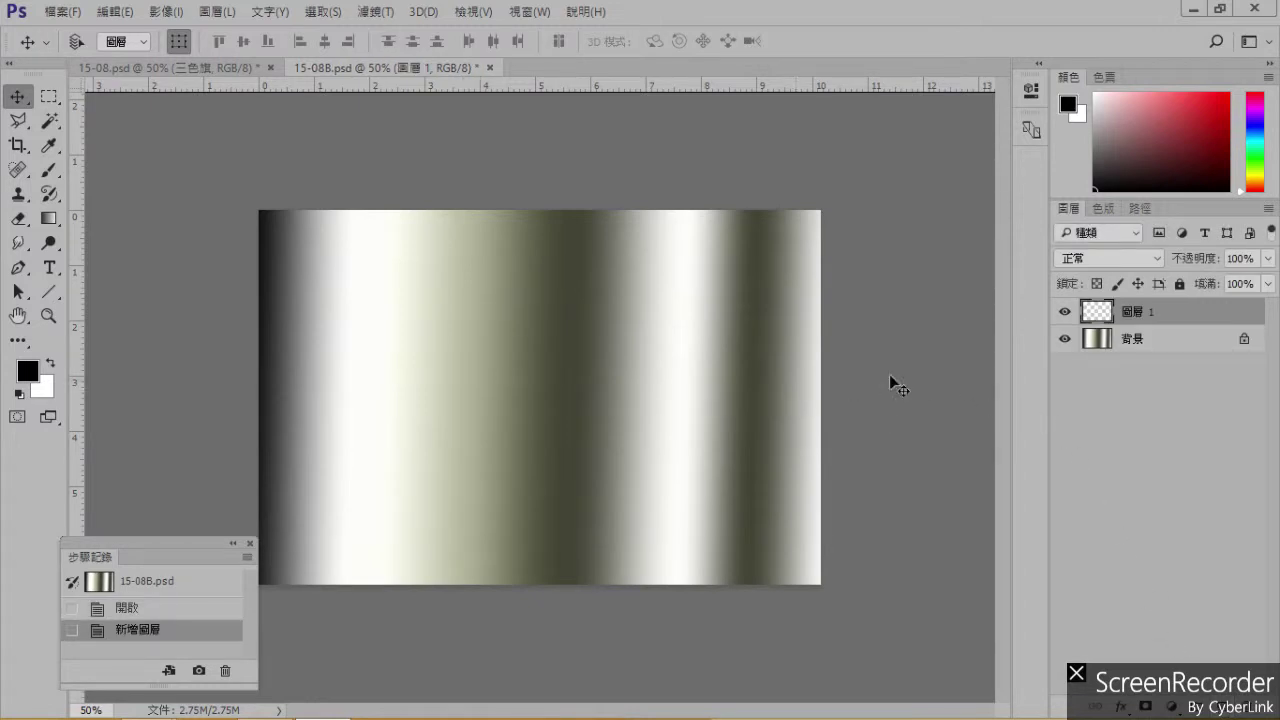
# Add five black colour stops to the black-to-white gradient, at 19%, 34%, near the middle, 71% and 83%.
pyautogui.click(51, 219)
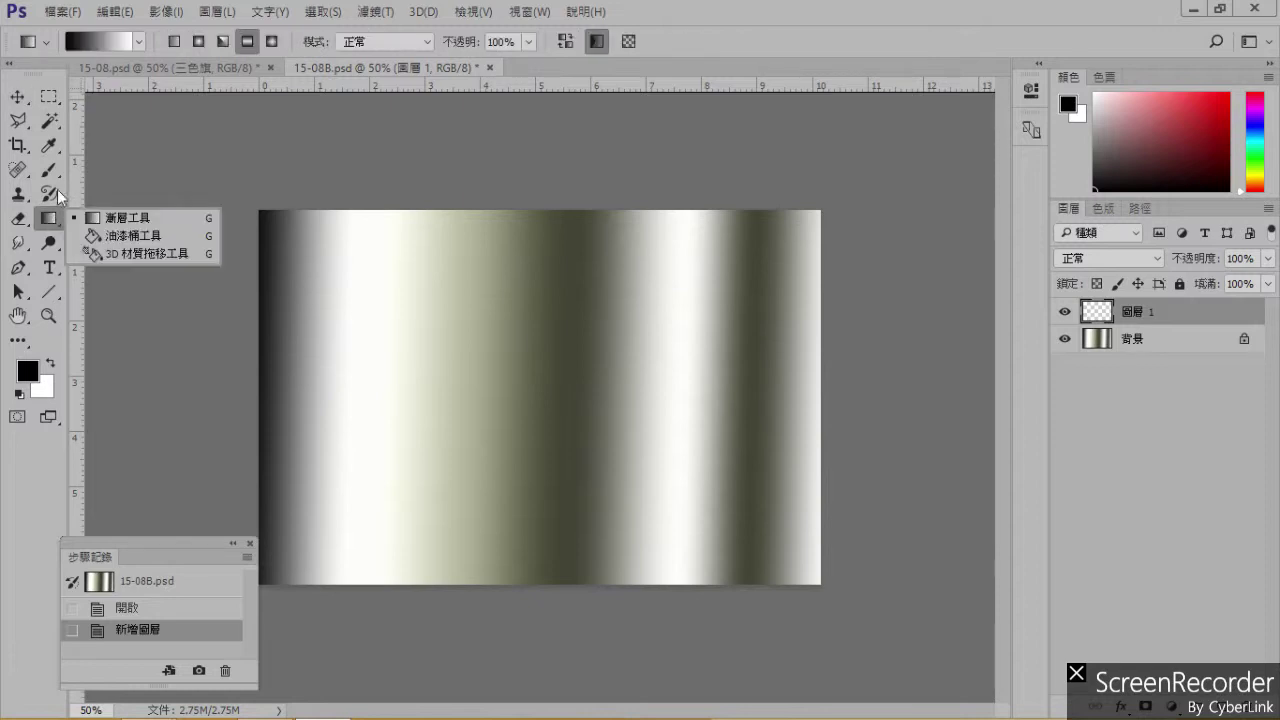
pyautogui.click(104, 43)
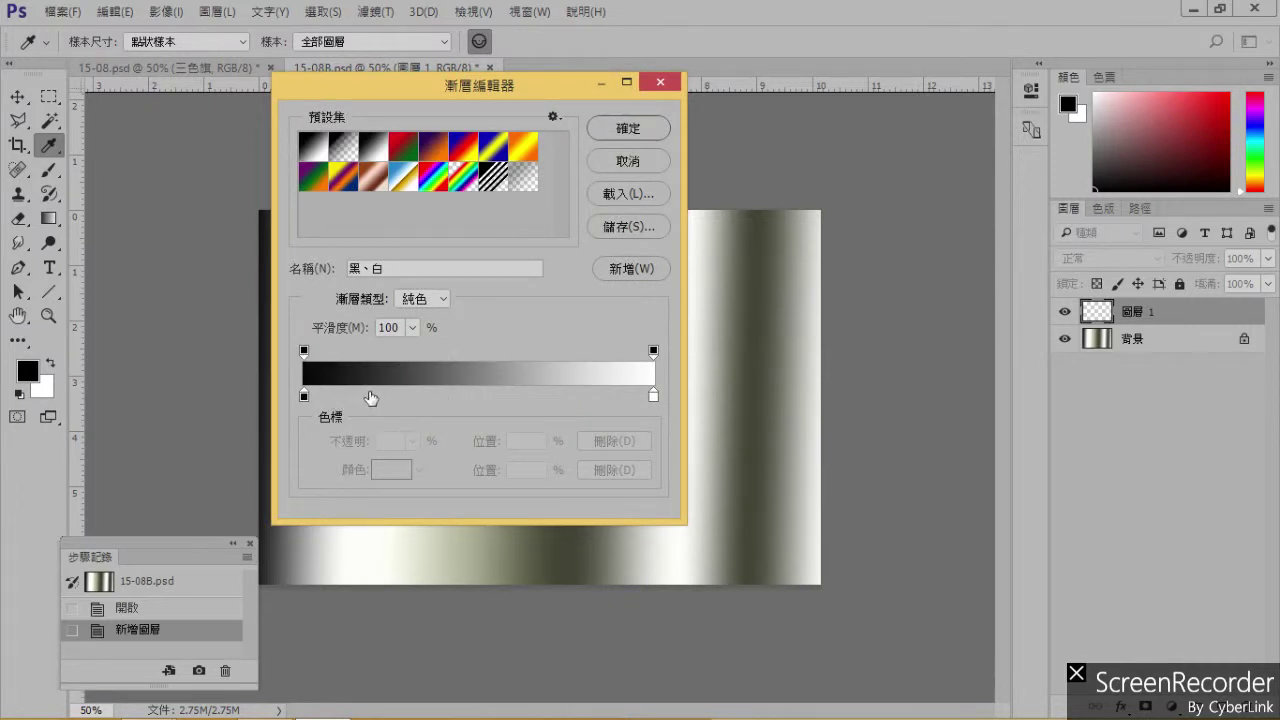
pyautogui.click(370, 398)
pyautogui.click(423, 396)
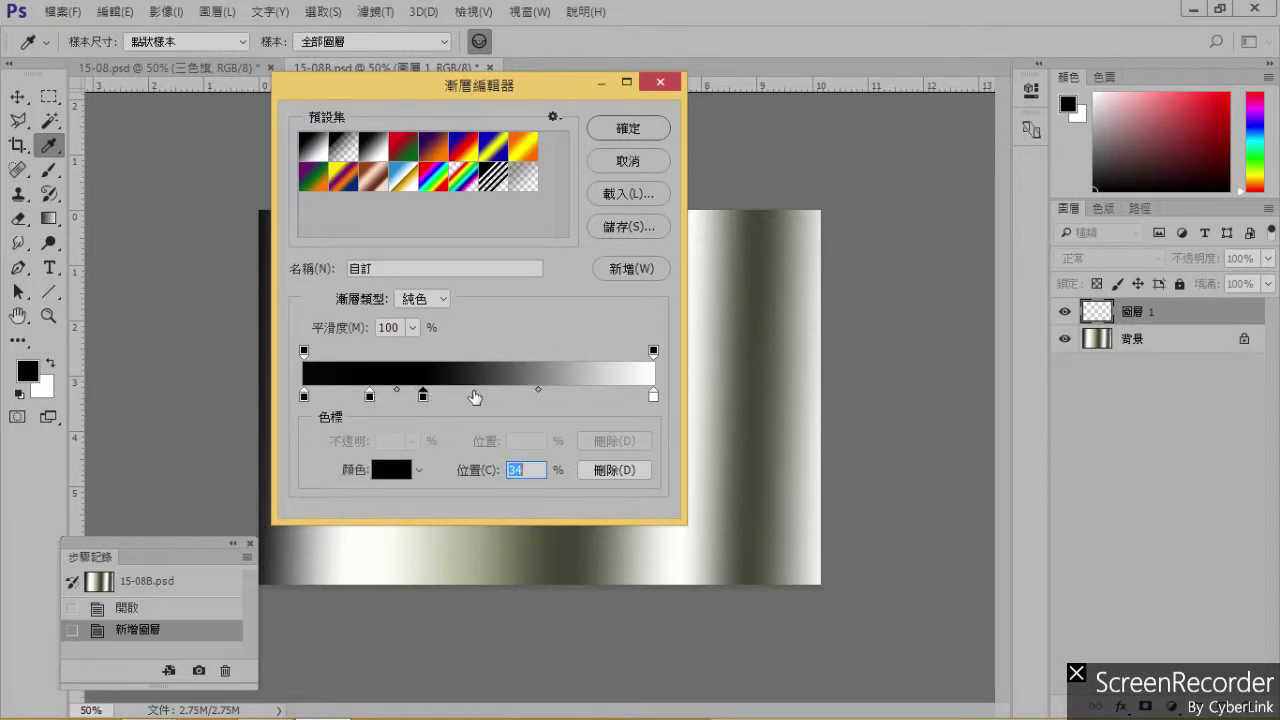
pyautogui.click(485, 396)
pyautogui.click(552, 396)
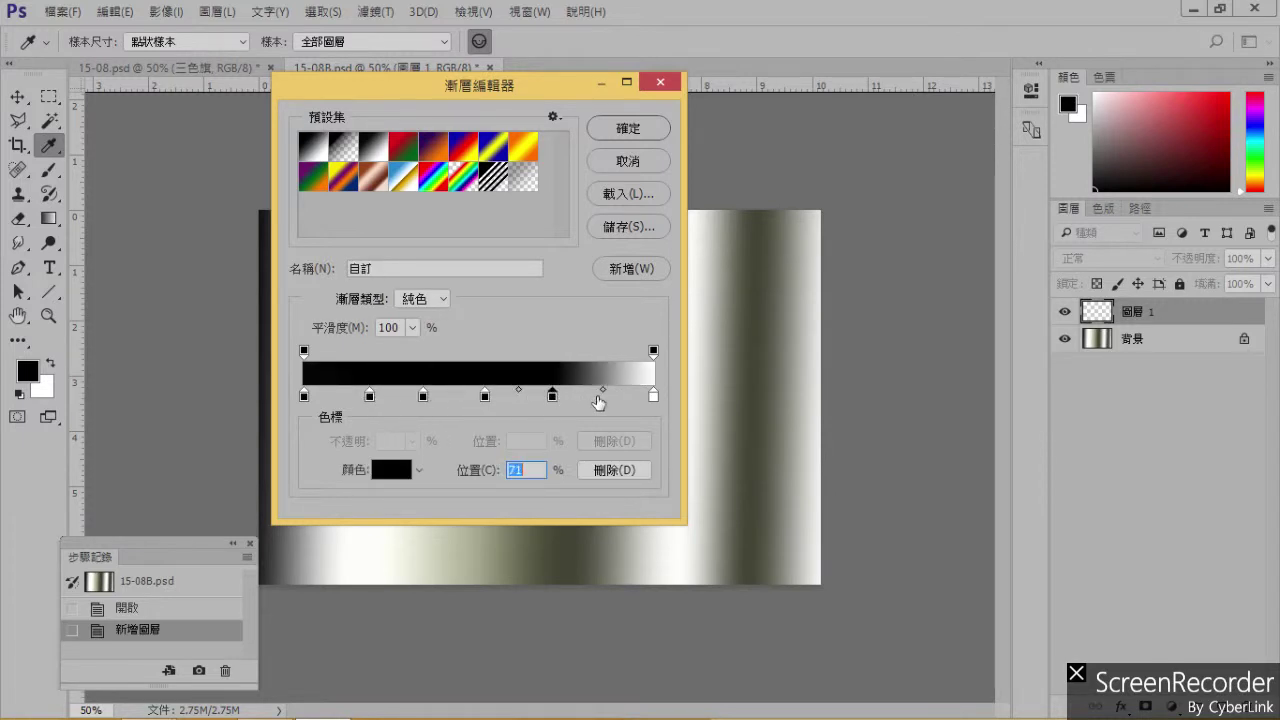
pyautogui.click(594, 398)
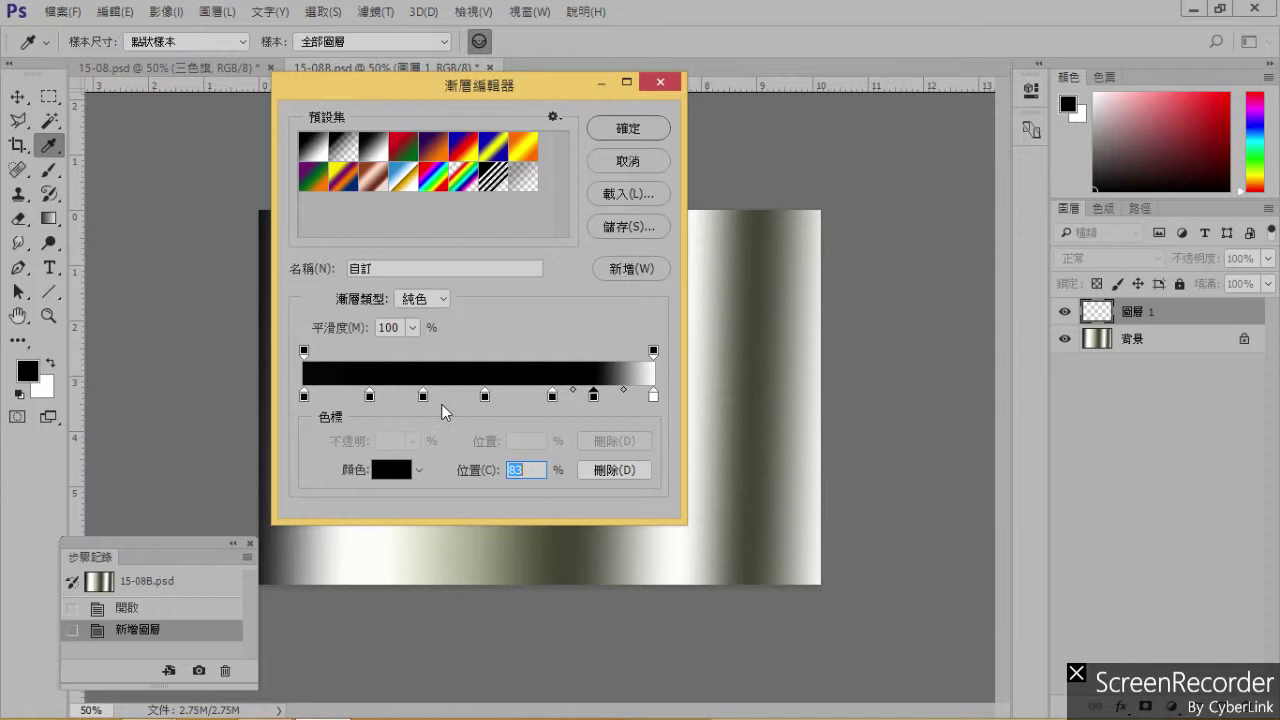
# Set the gradient's 19% colour stop to the mid grey 908585.
pyautogui.click(370, 396)
pyautogui.click(391, 469)
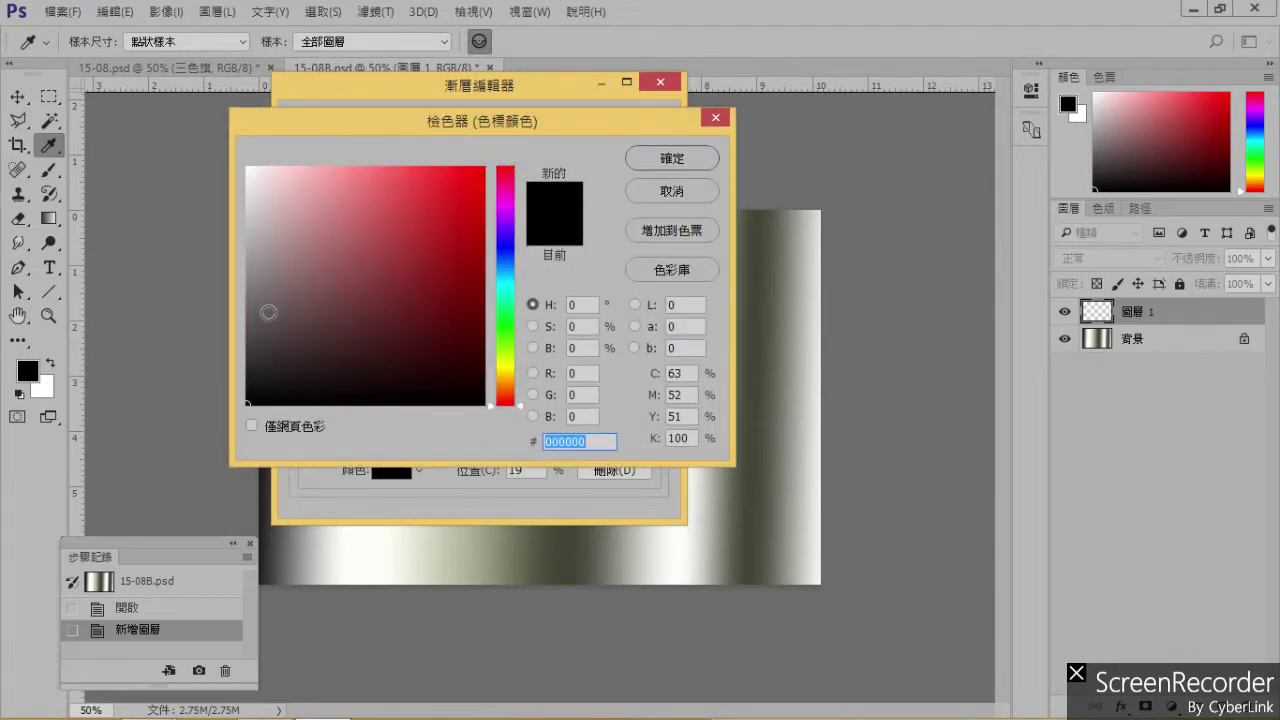
pyautogui.click(268, 308)
pyautogui.click(263, 270)
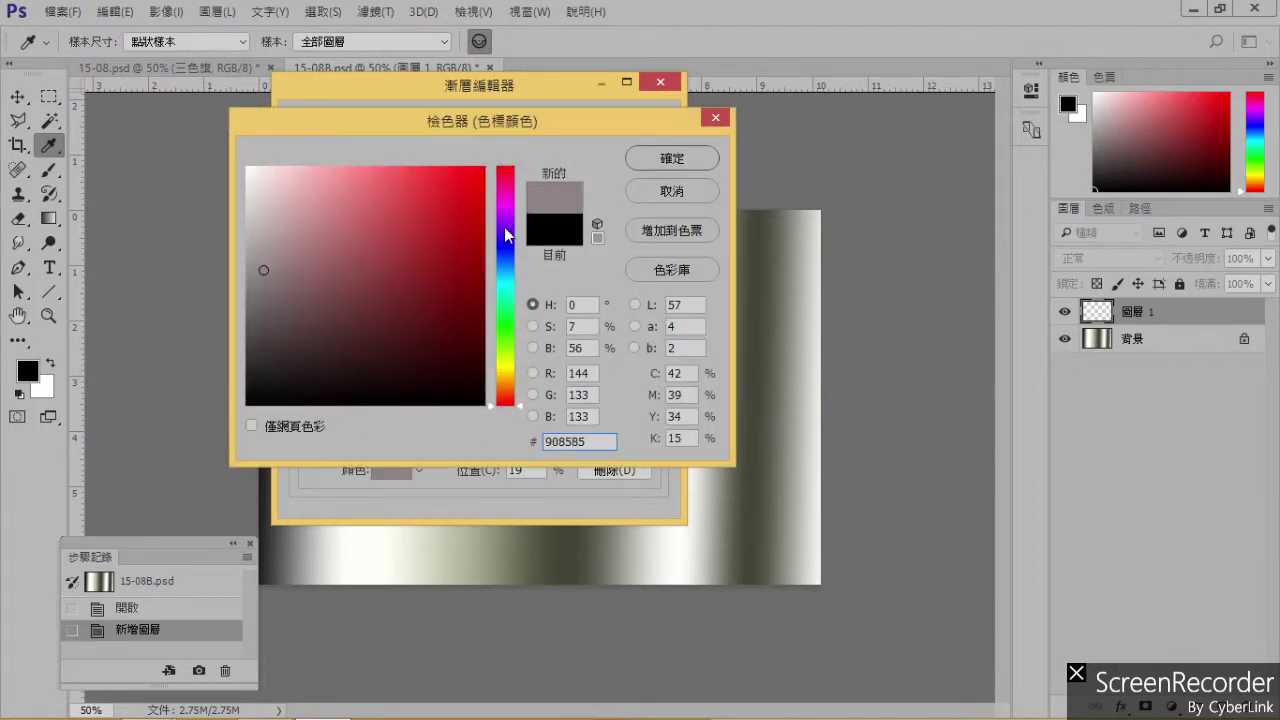
pyautogui.click(658, 147)
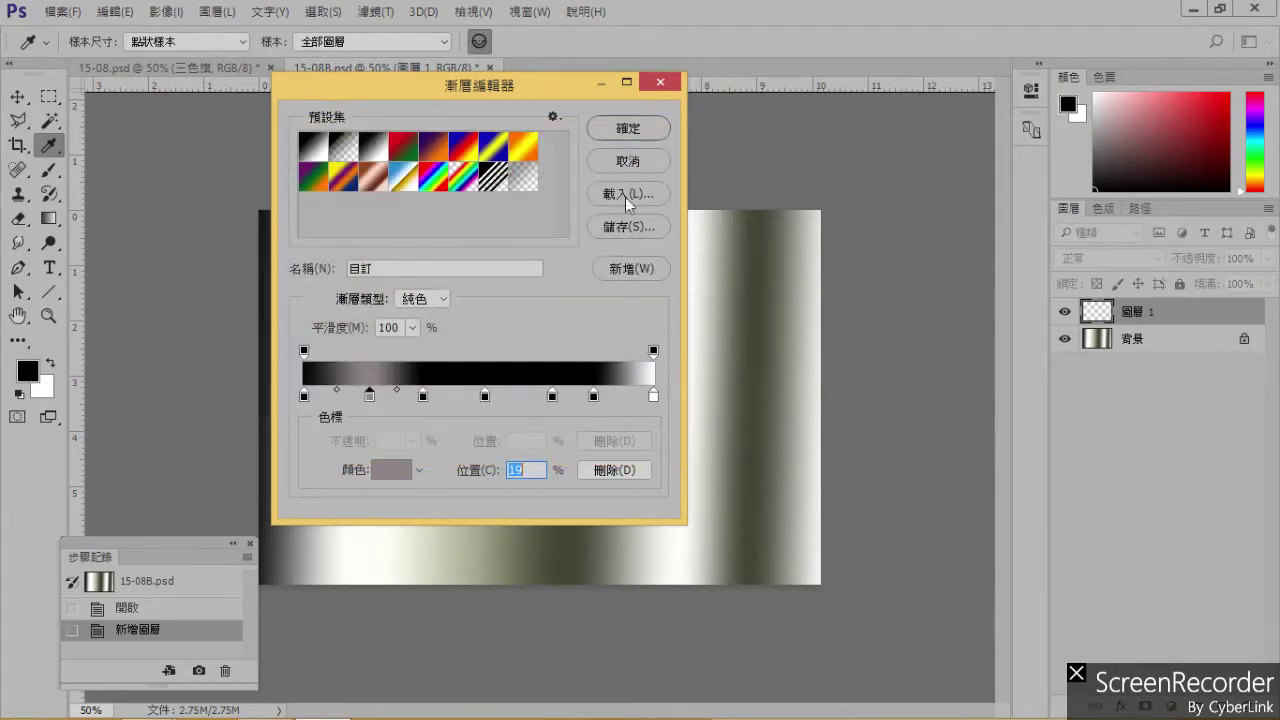
# Set the gradient's 34% colour stop to the near-white f9f7f7.
pyautogui.click(424, 396)
pyautogui.click(390, 470)
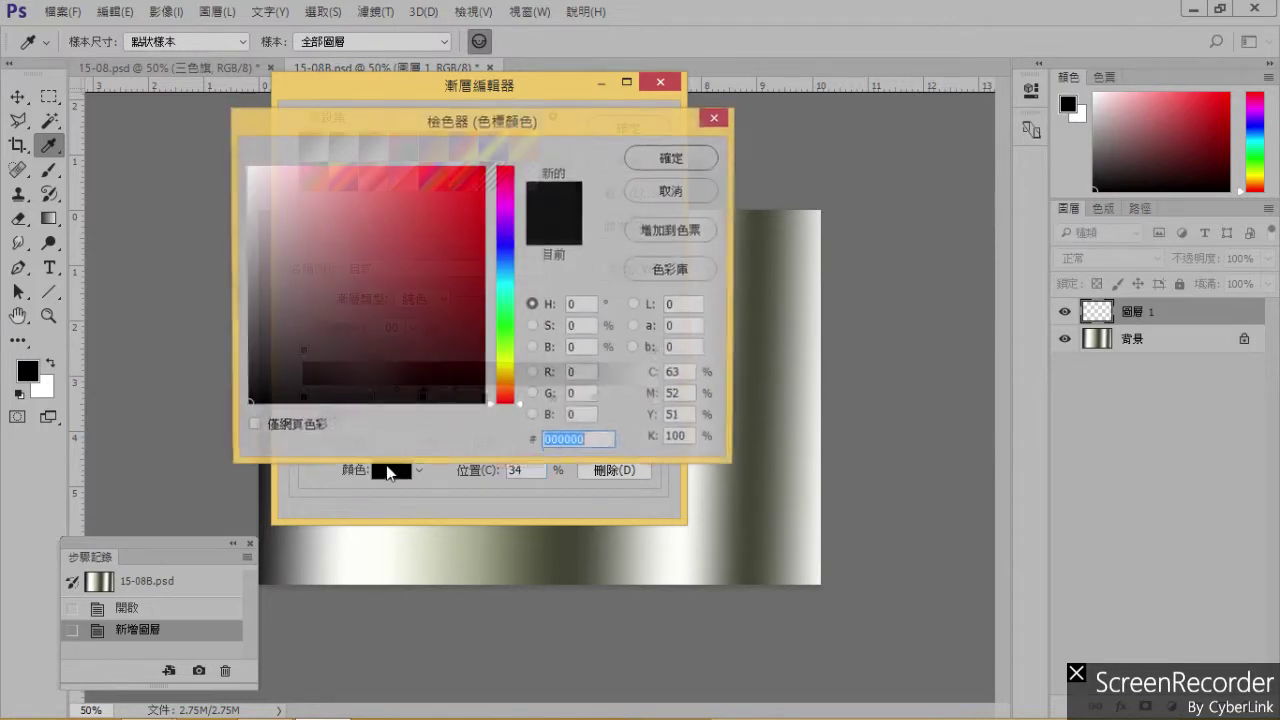
pyautogui.click(248, 171)
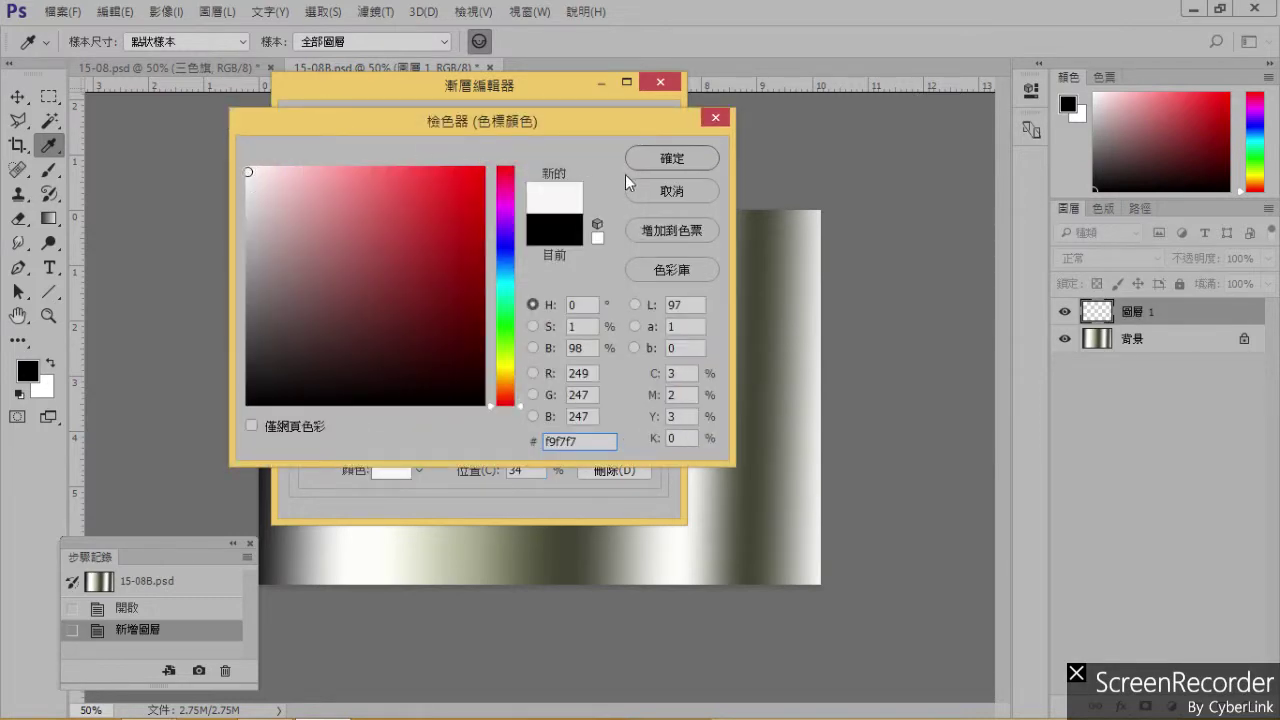
pyautogui.click(670, 159)
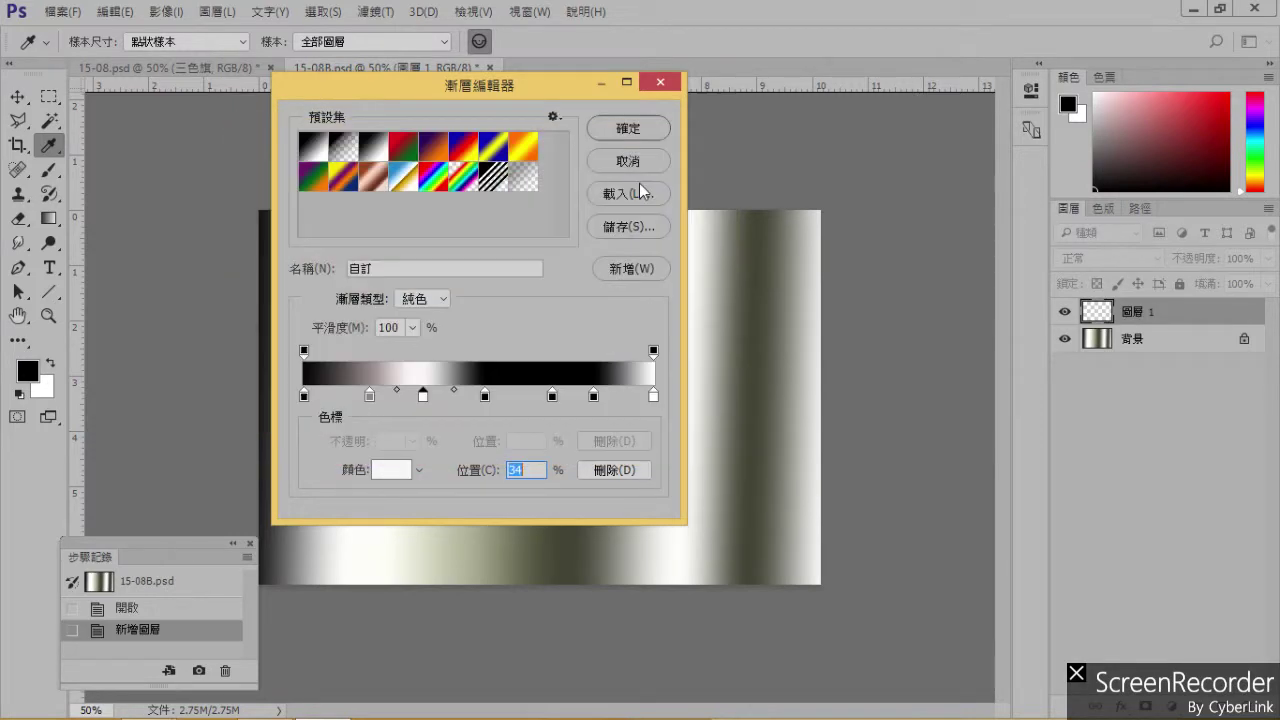
# Set the gradient's 71% colour stop to the pale pinkish white f1e4e4.
pyautogui.click(552, 396)
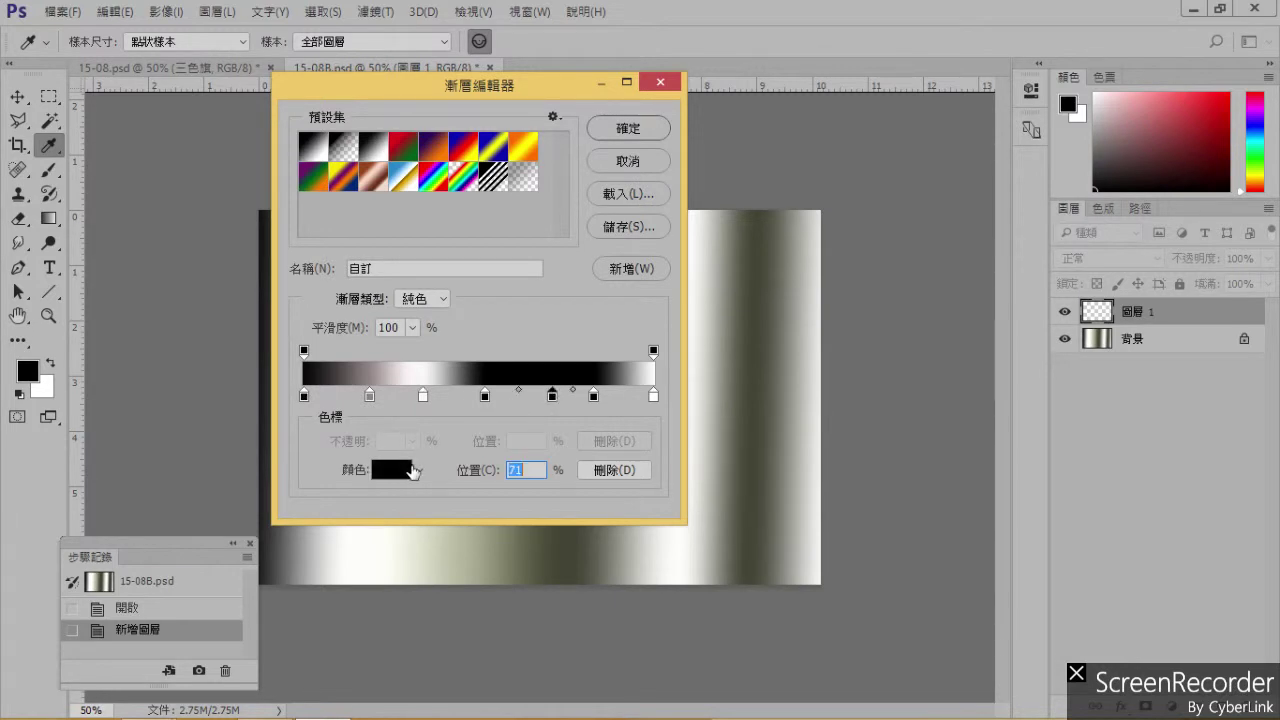
pyautogui.click(395, 470)
pyautogui.click(258, 179)
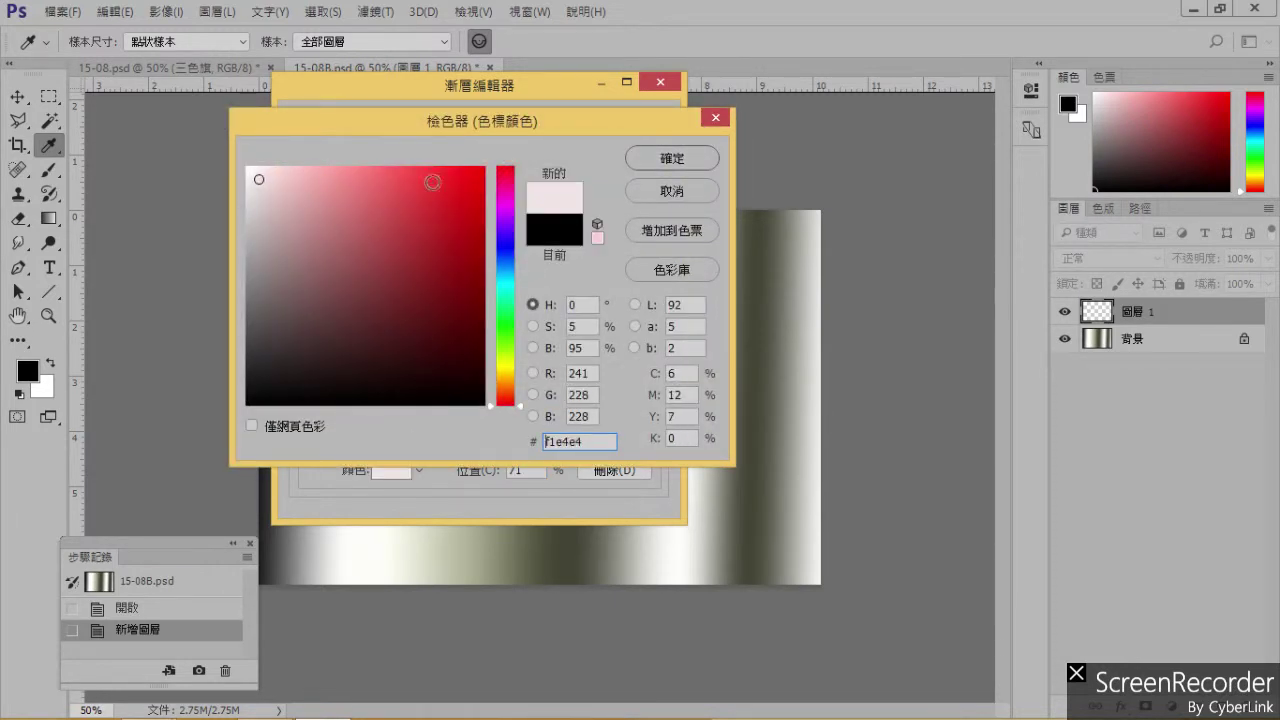
pyautogui.click(670, 159)
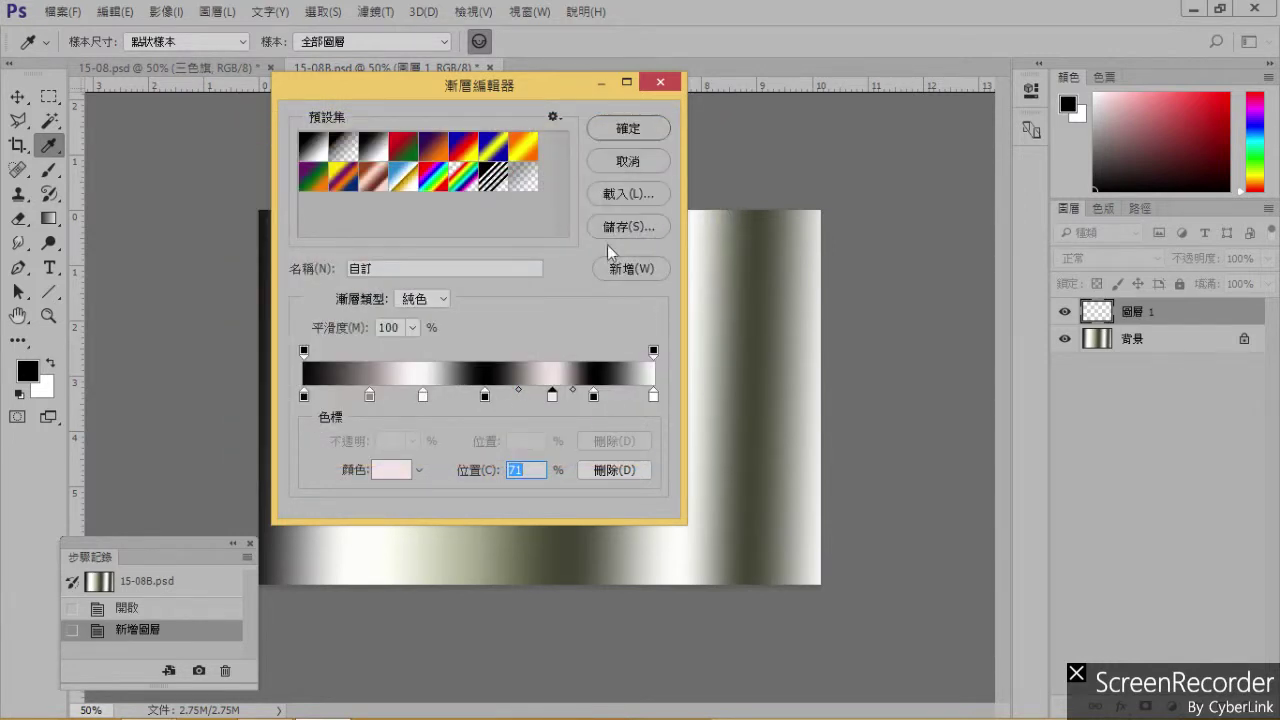
# Fill 圖層 1 with the custom gradient, drawn horizontally from beyond the left canvas edge to beyond the right, and save 15-08B.psd with maximum compatibility.
pyautogui.click(628, 128)
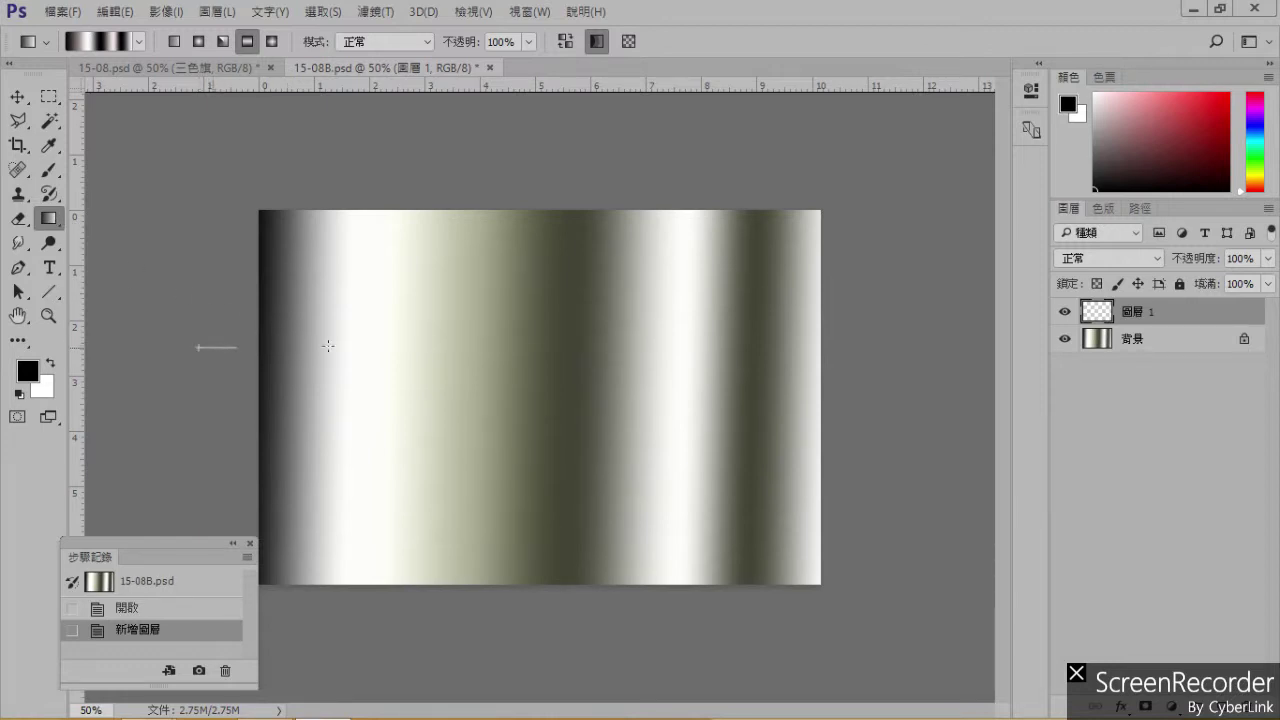
pyautogui.moveTo(328, 345); pyautogui.dragTo(885, 355)
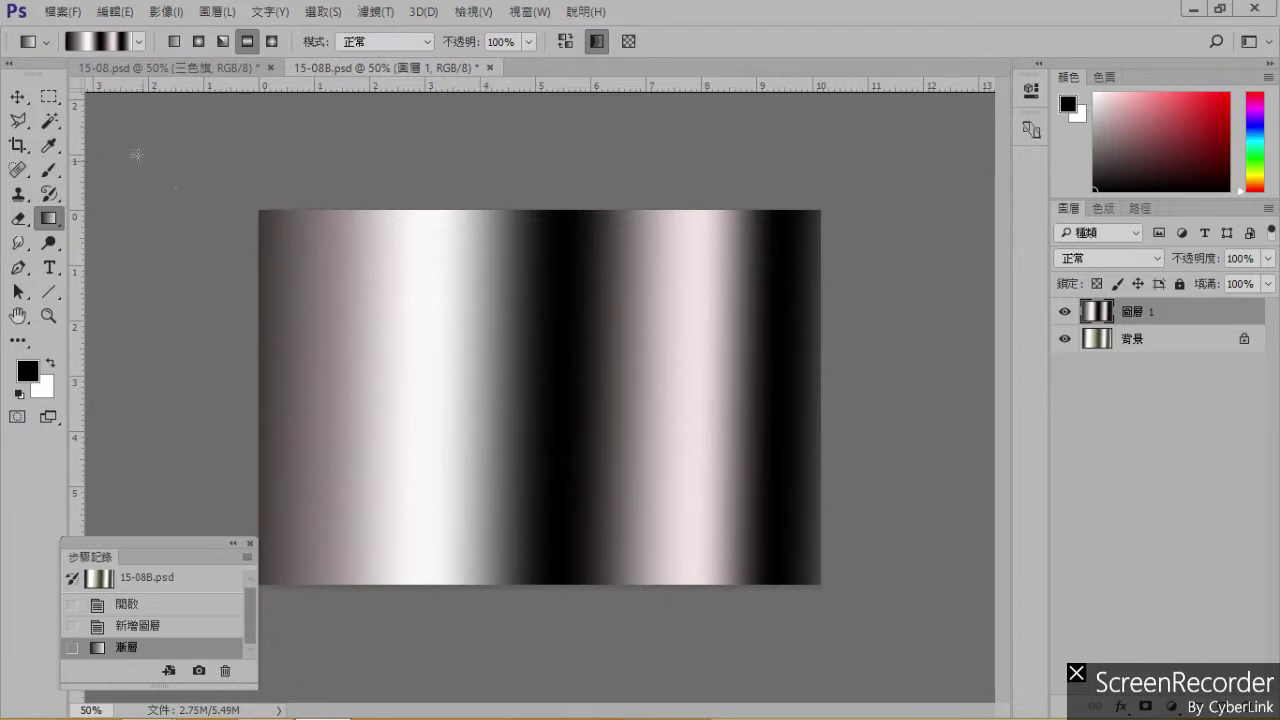
pyautogui.click(63, 12)
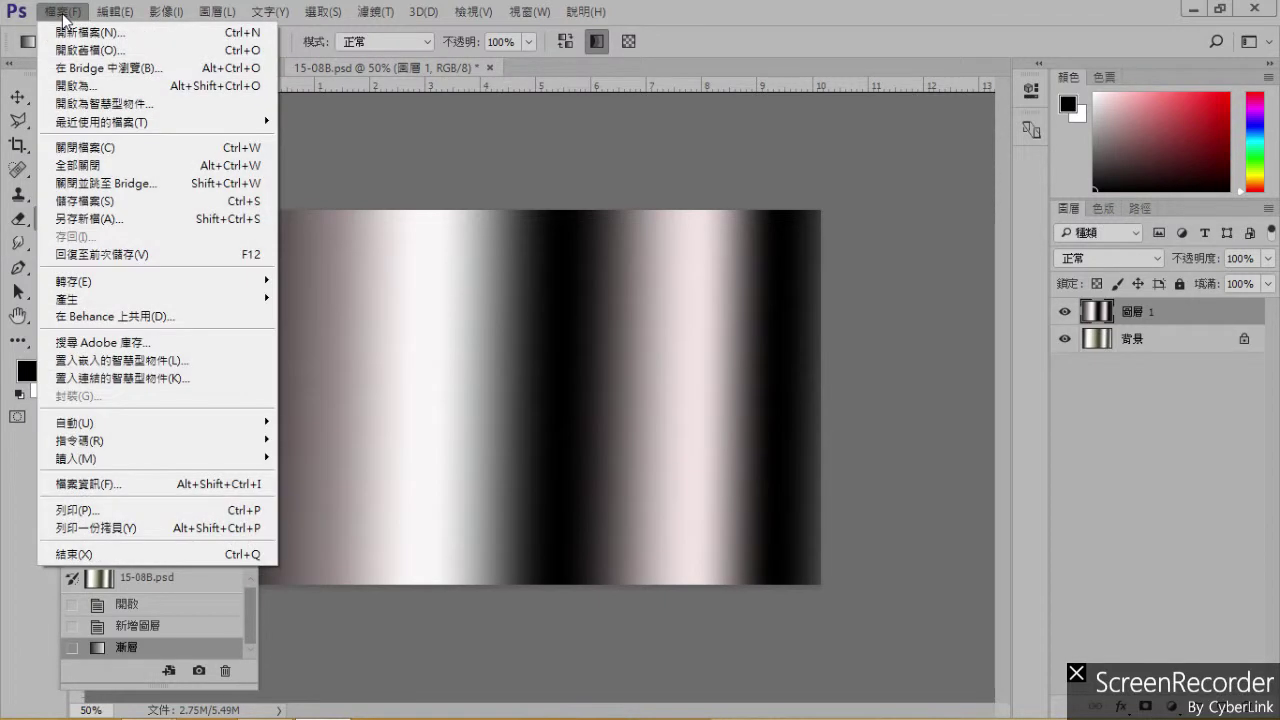
pyautogui.click(105, 201)
pyautogui.click(867, 208)
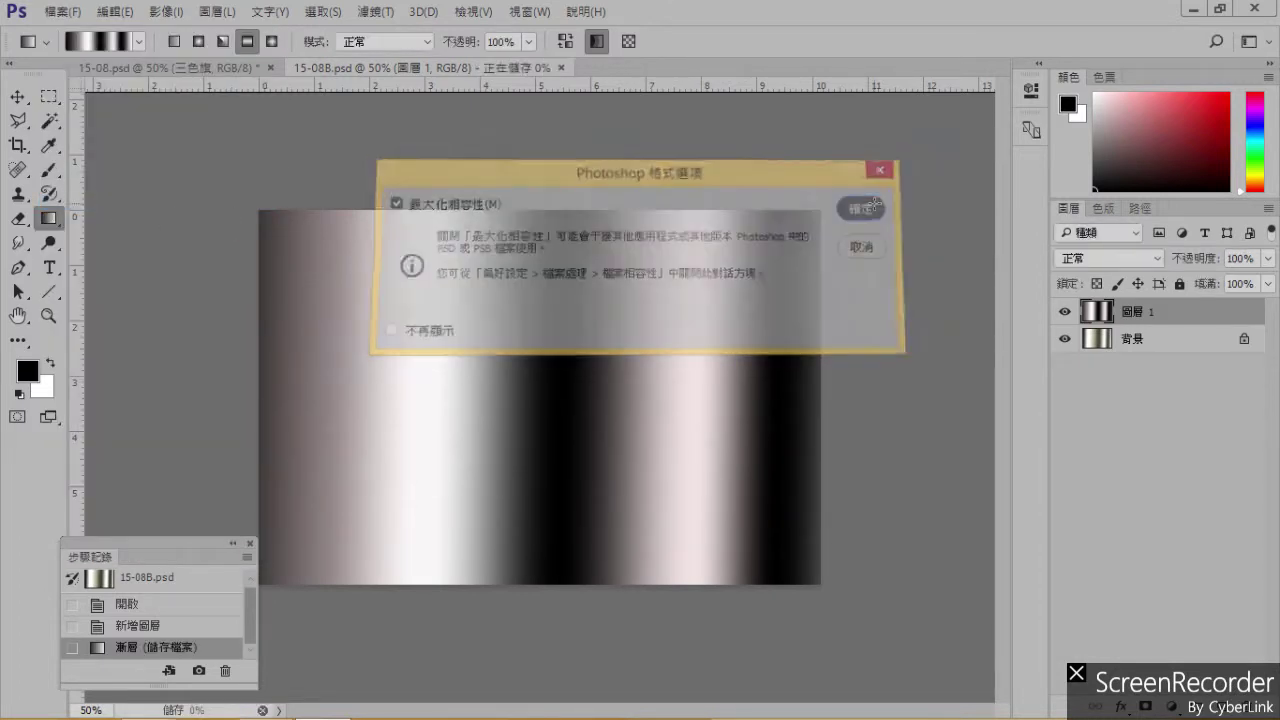
# Revert 15-08.psd to its opened state and apply Displace to the flag at 20 horizontal and vertical scale, using 15-08B.psd as the map.
pyautogui.click(200, 64)
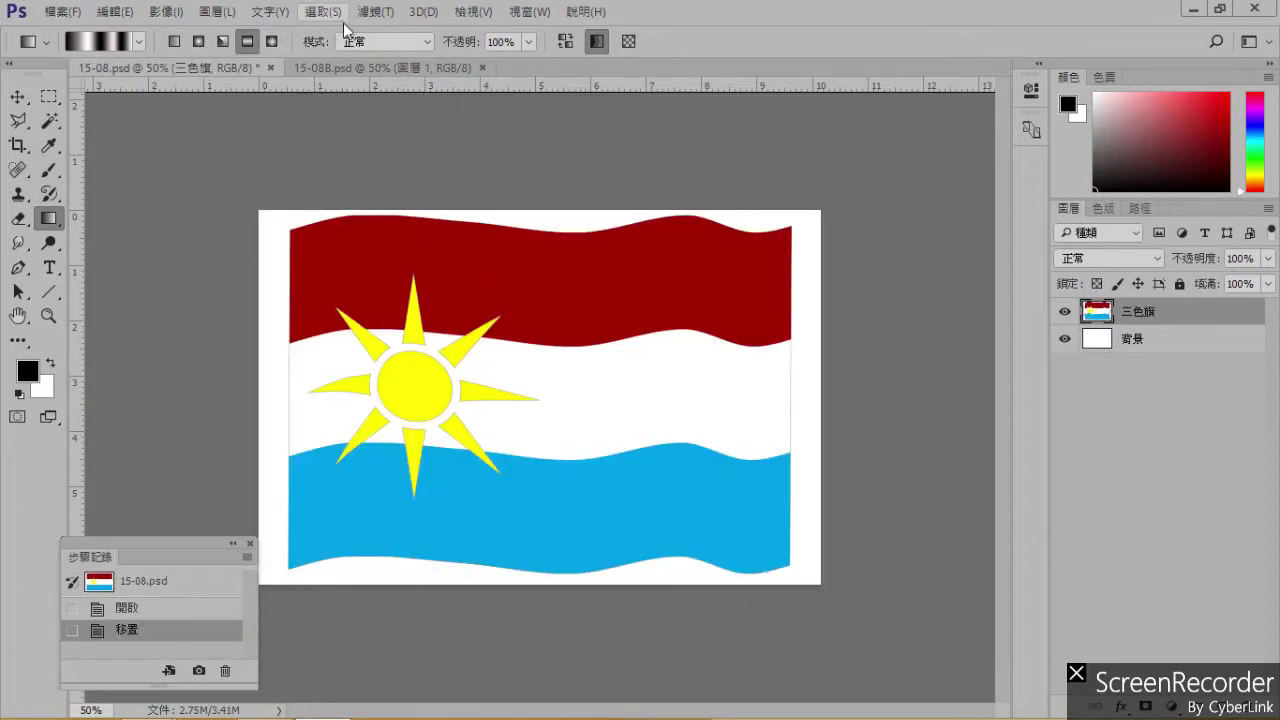
pyautogui.click(160, 608)
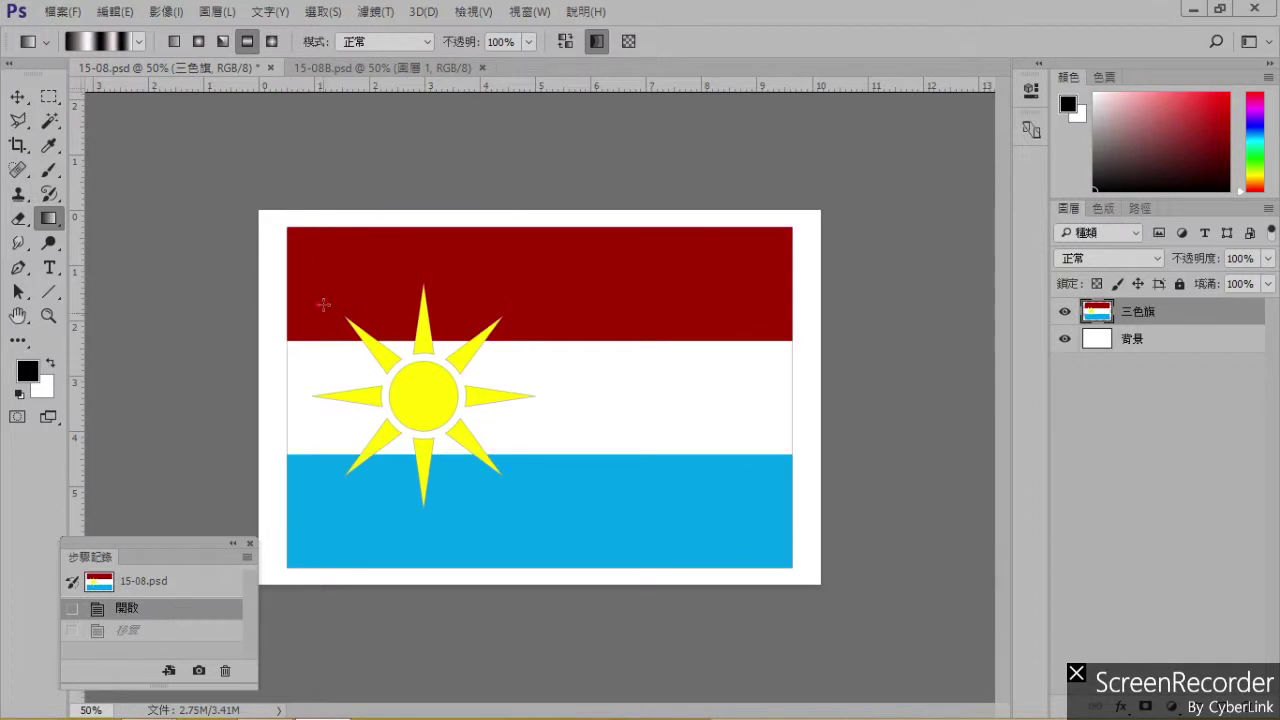
pyautogui.click(375, 11)
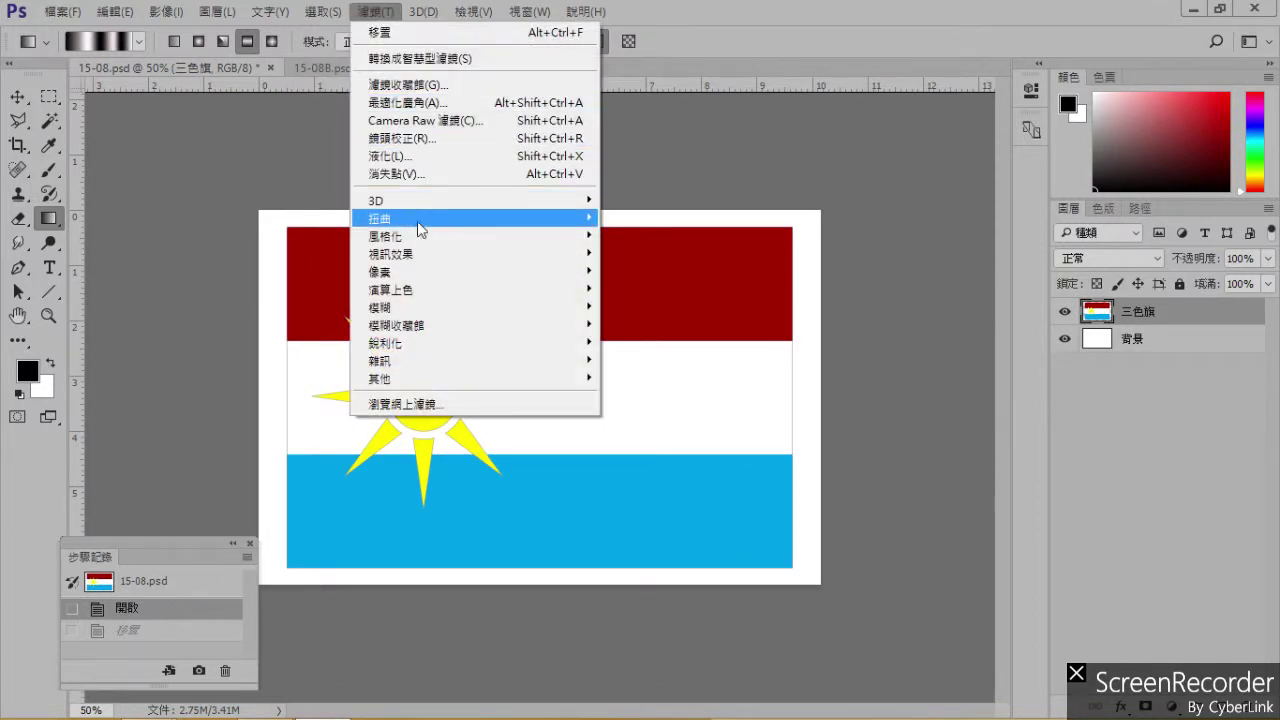
pyautogui.moveTo(428, 243)
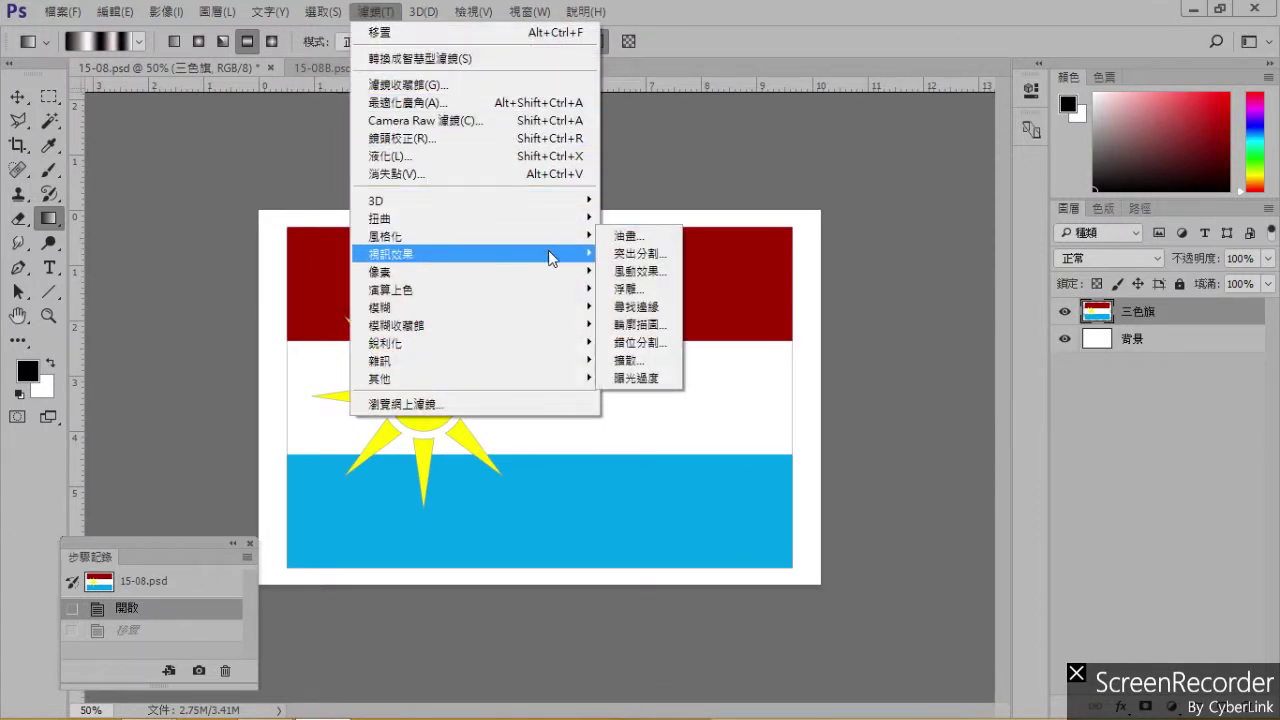
pyautogui.moveTo(553, 228)
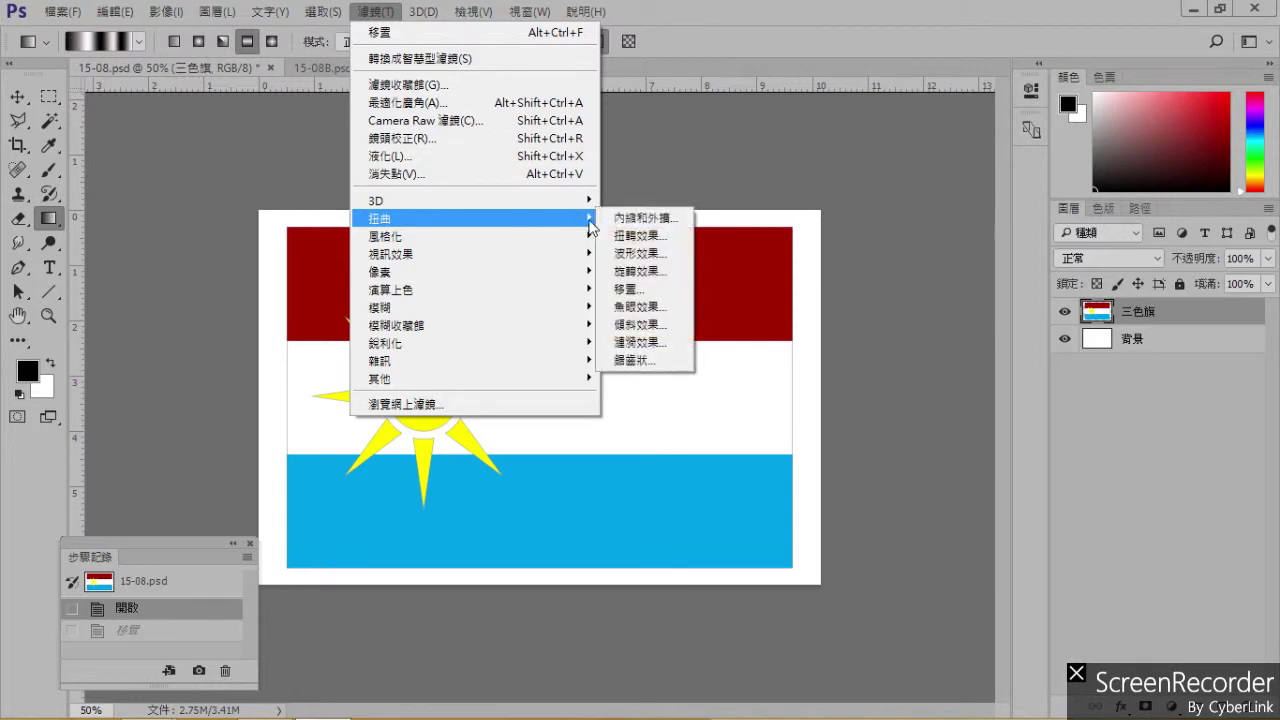
pyautogui.click(663, 289)
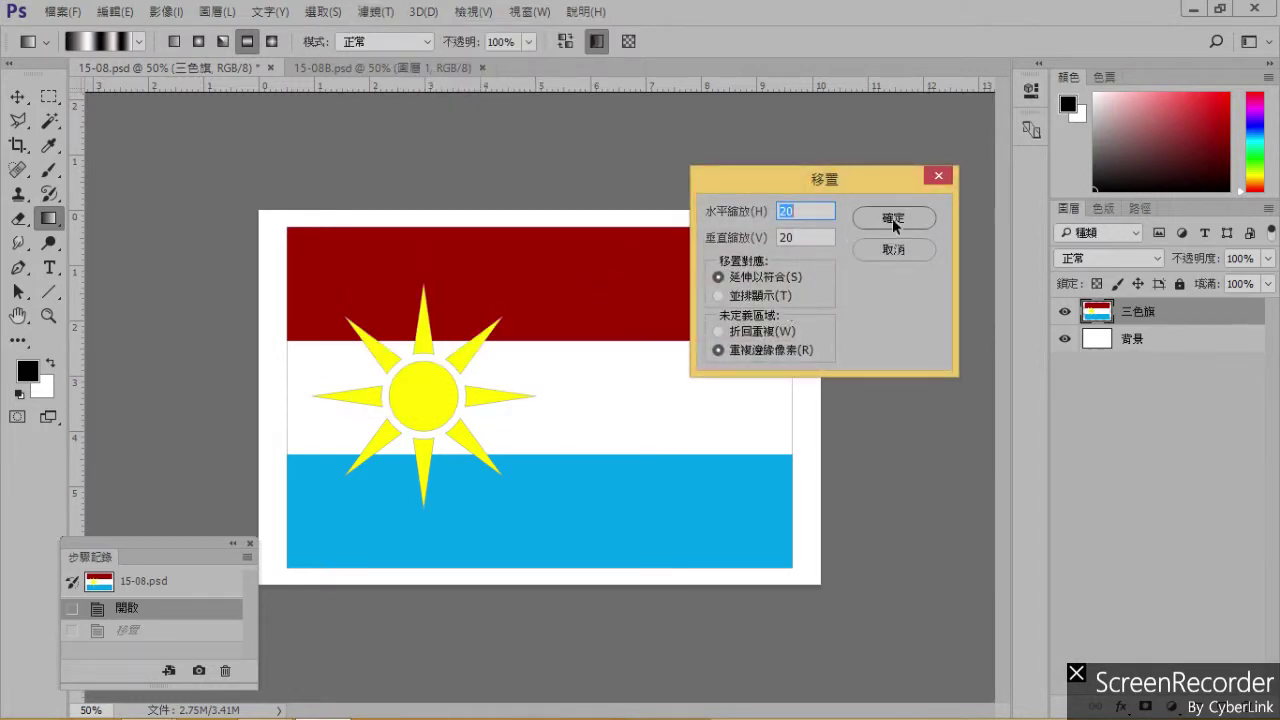
pyautogui.click(892, 218)
pyautogui.click(425, 165)
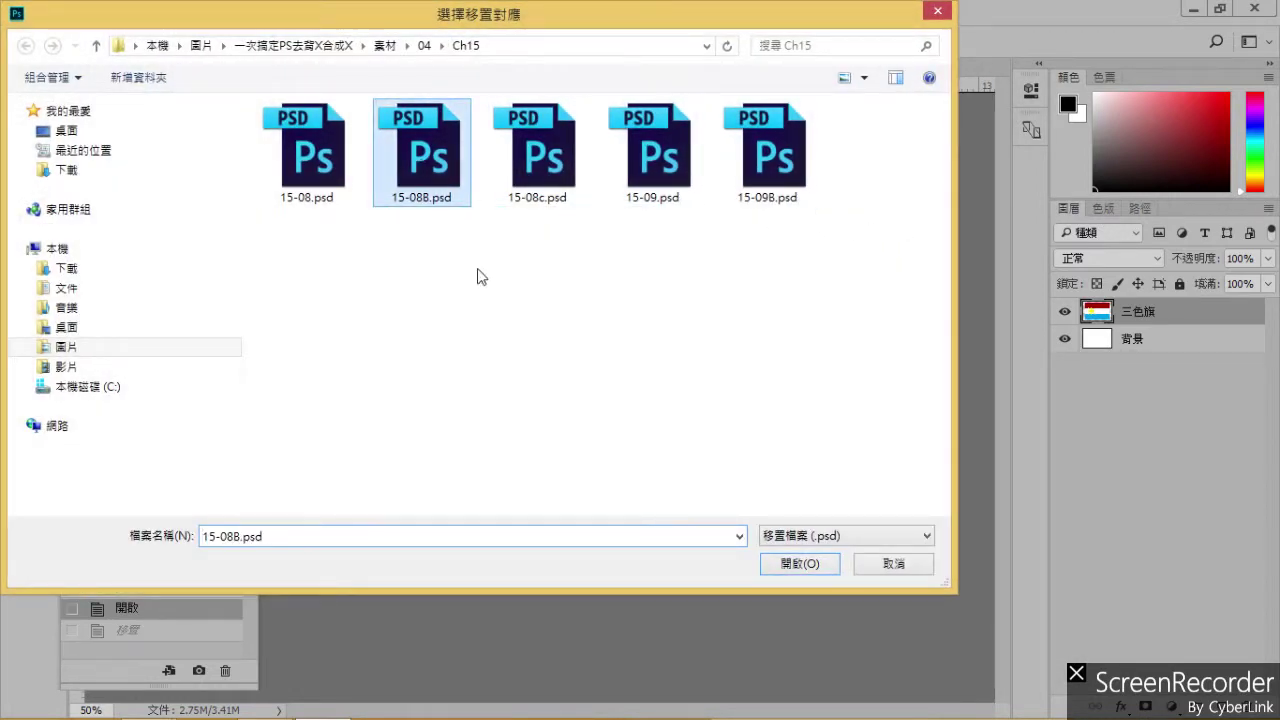
pyautogui.click(806, 563)
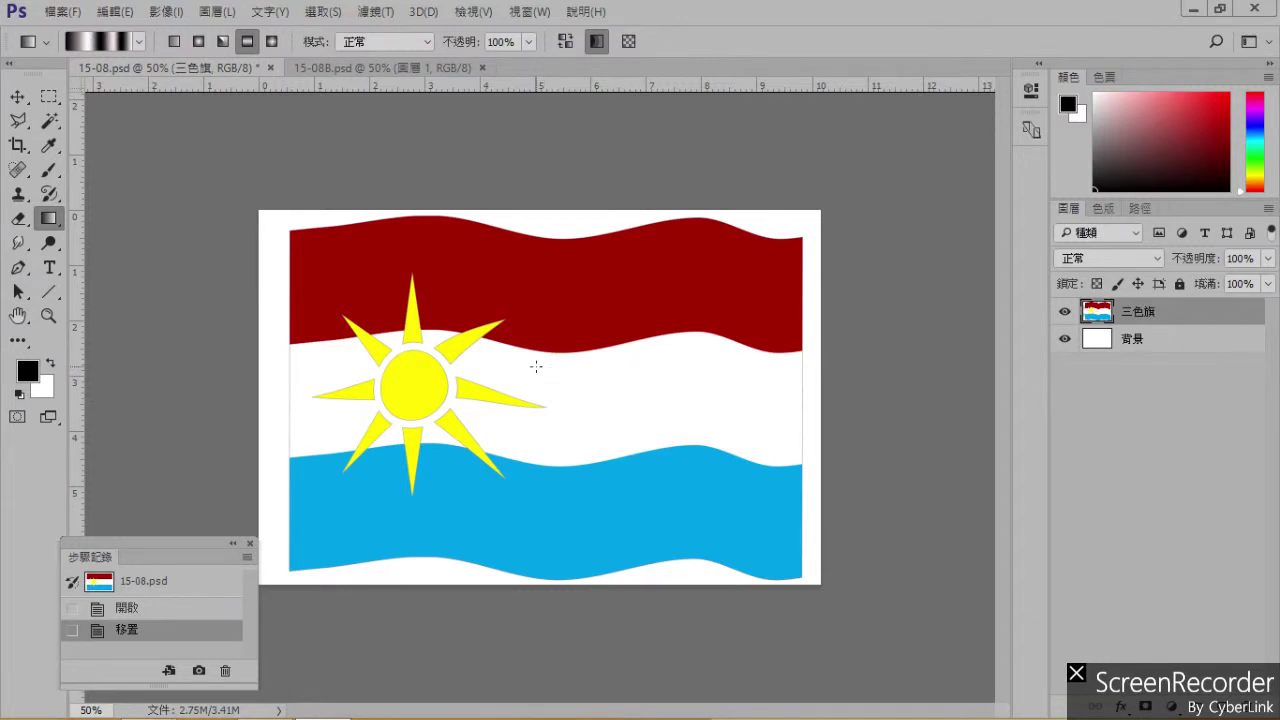
# Close 15-08B.psd, and close 15-08.psd without saving its changes.
pyautogui.click(482, 66)
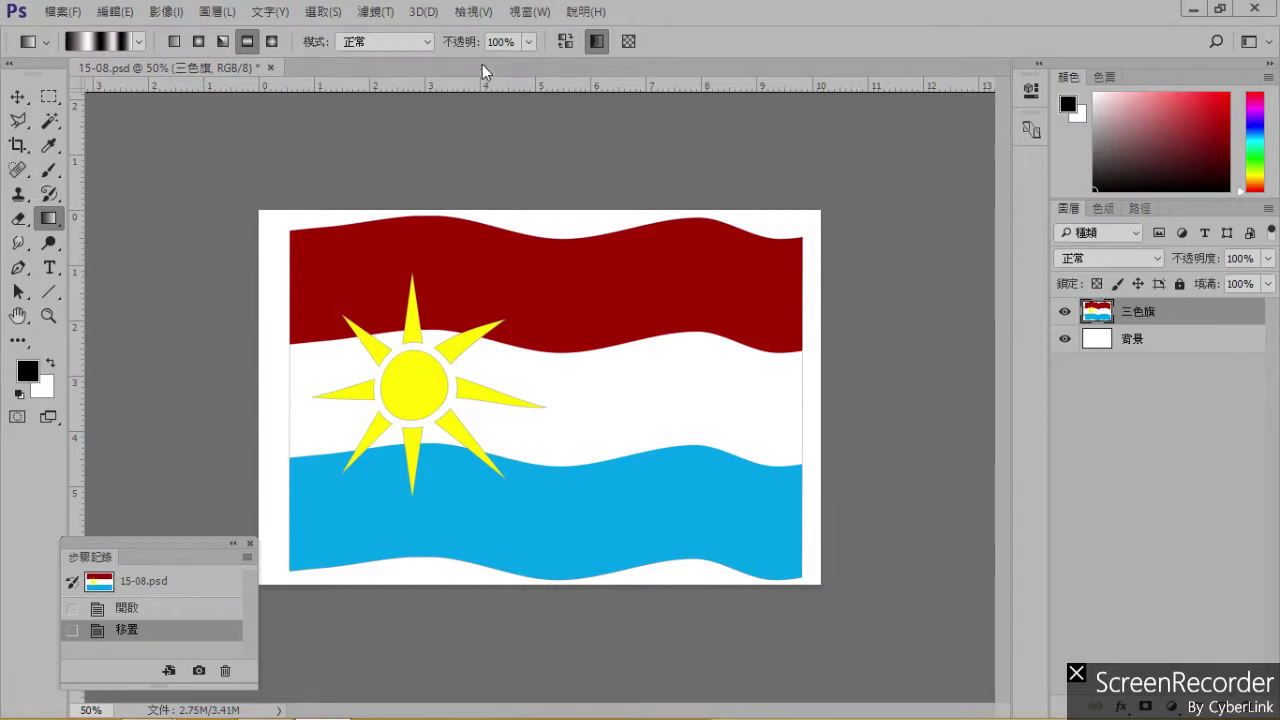
pyautogui.click(269, 66)
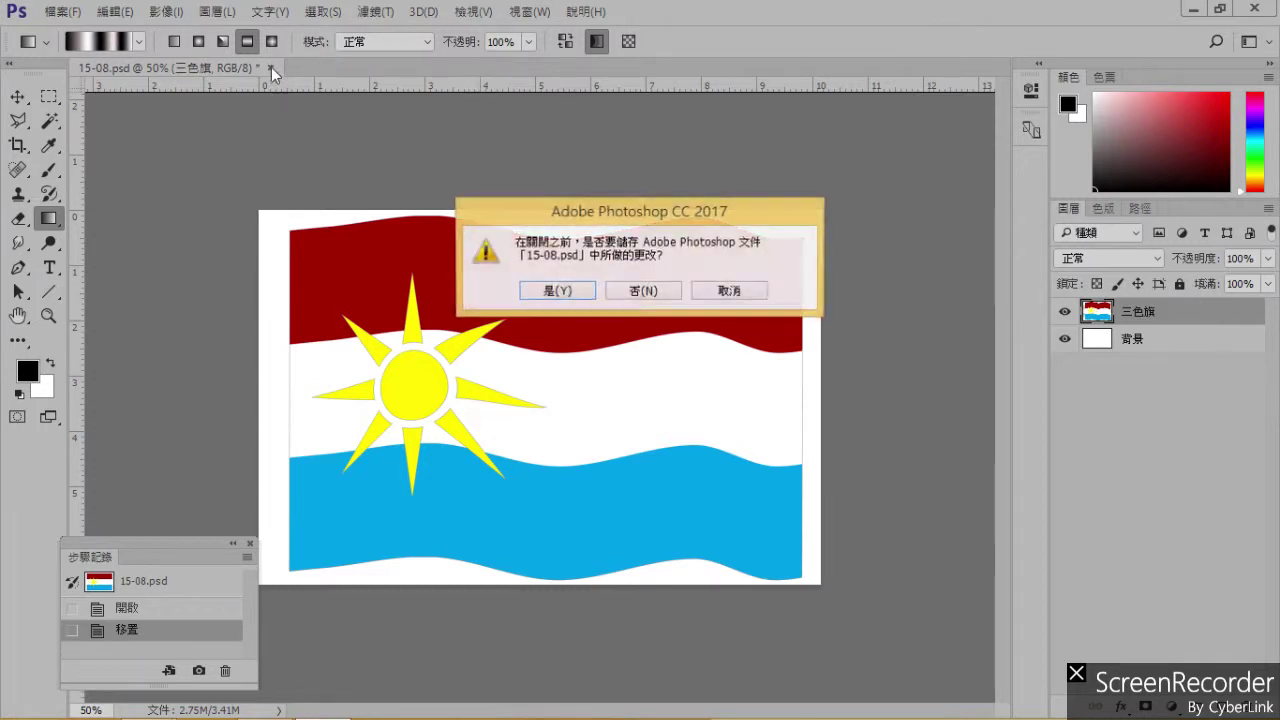
pyautogui.click(645, 290)
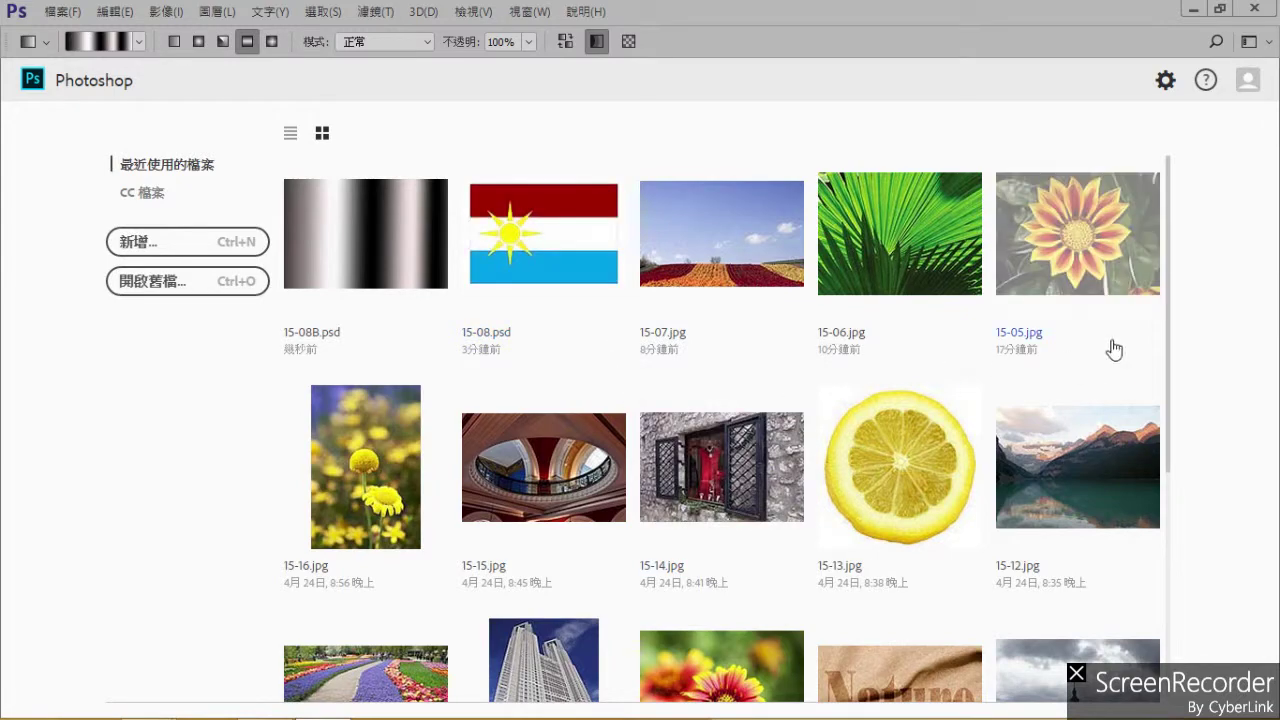
# Open 15-09.psd from the Ch15 folder.
pyautogui.scroll(-3, 914, 371)
pyautogui.scroll(3, 900, 370)
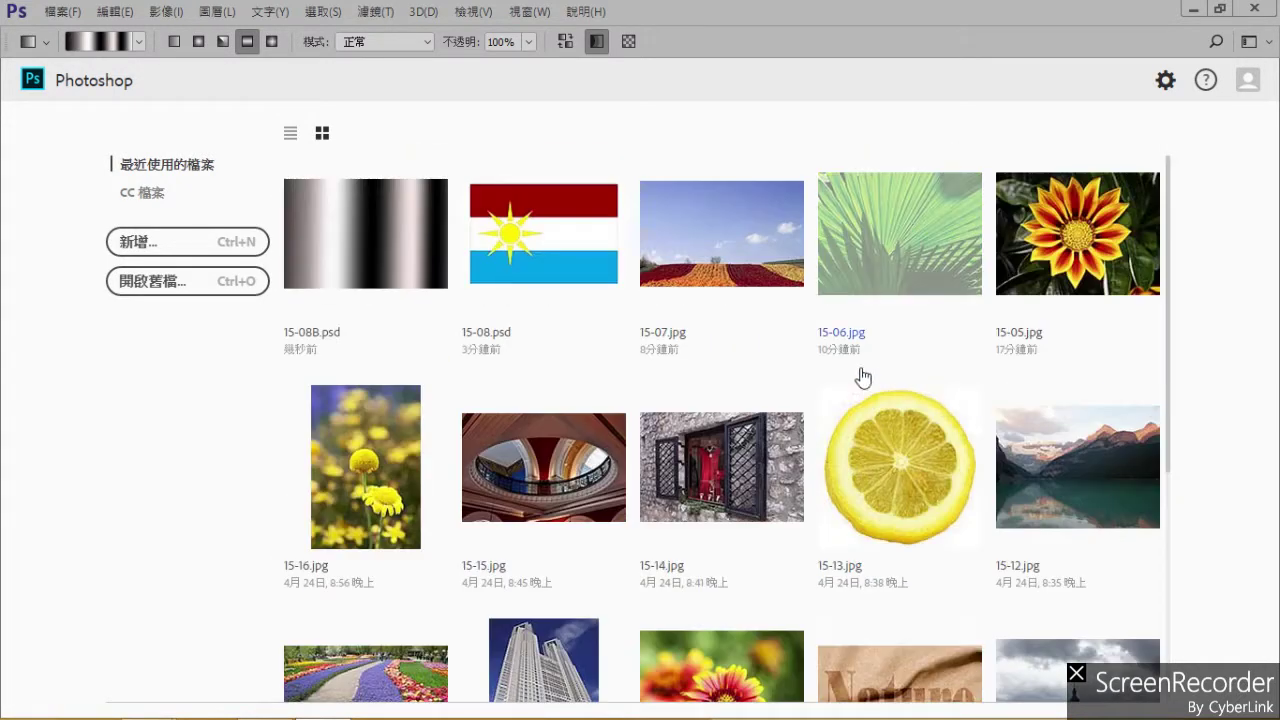
pyautogui.click(188, 273)
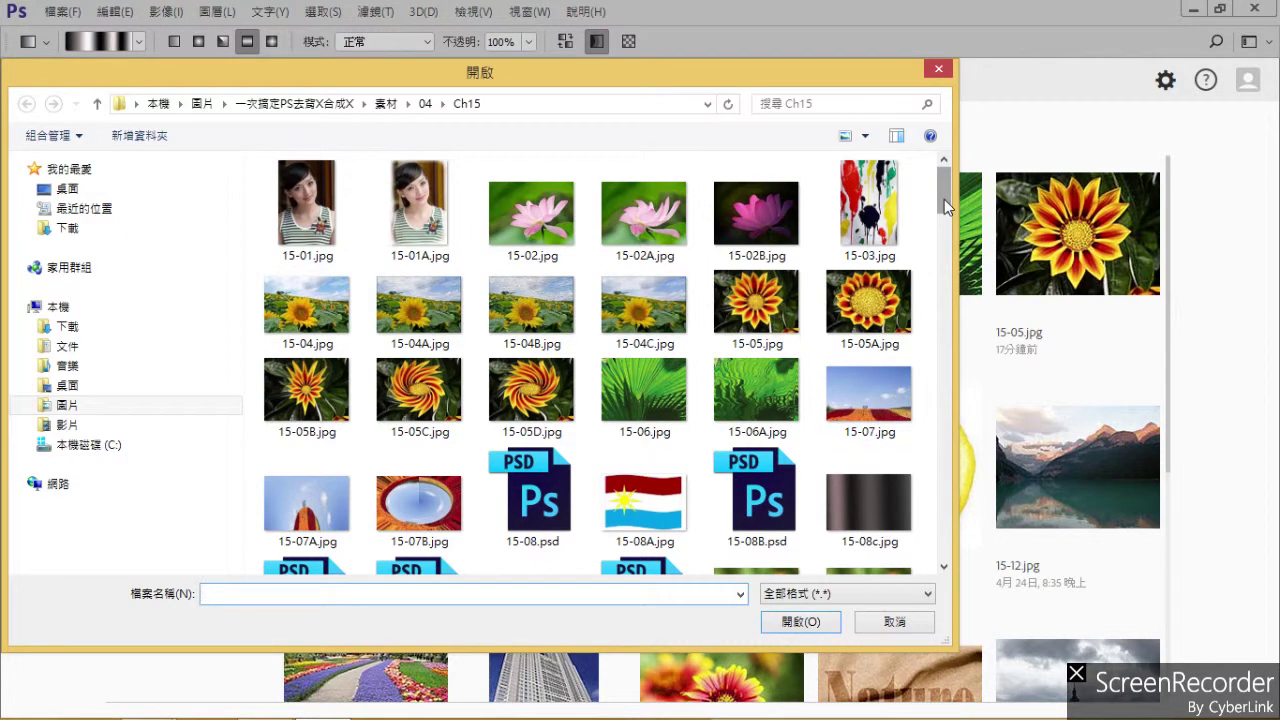
pyautogui.scroll(-3, 944, 199)
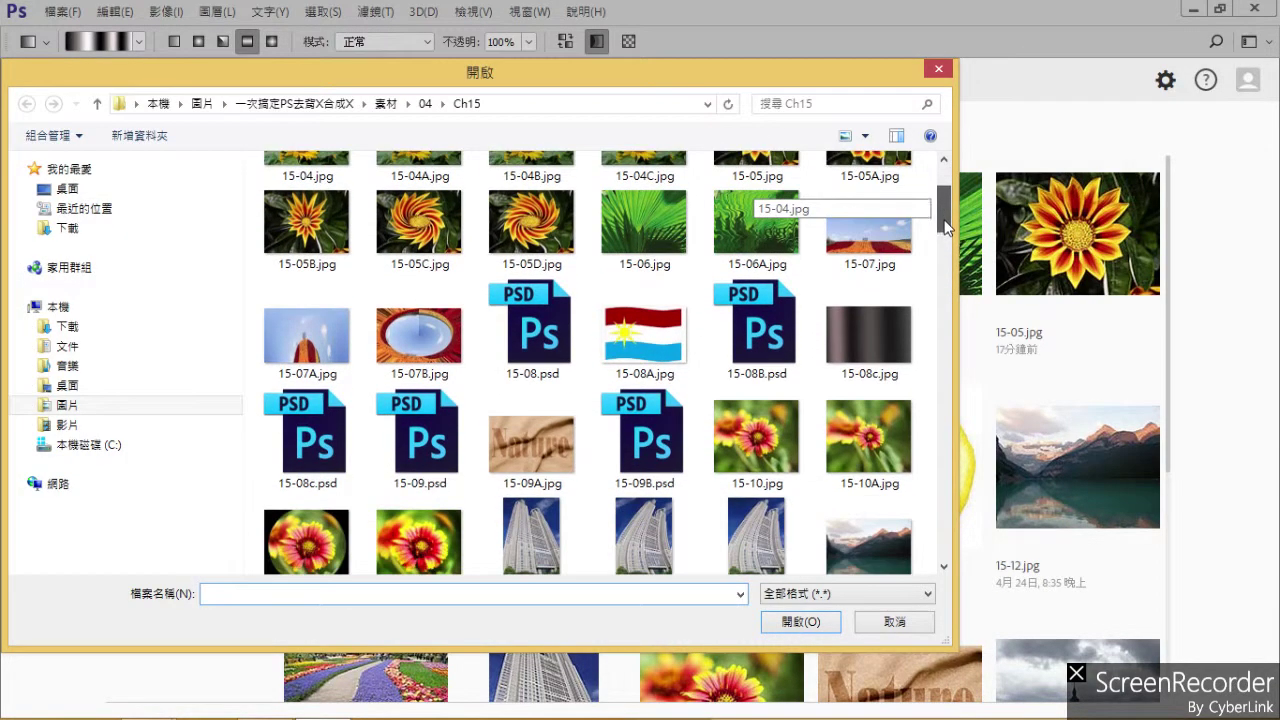
pyautogui.click(430, 425)
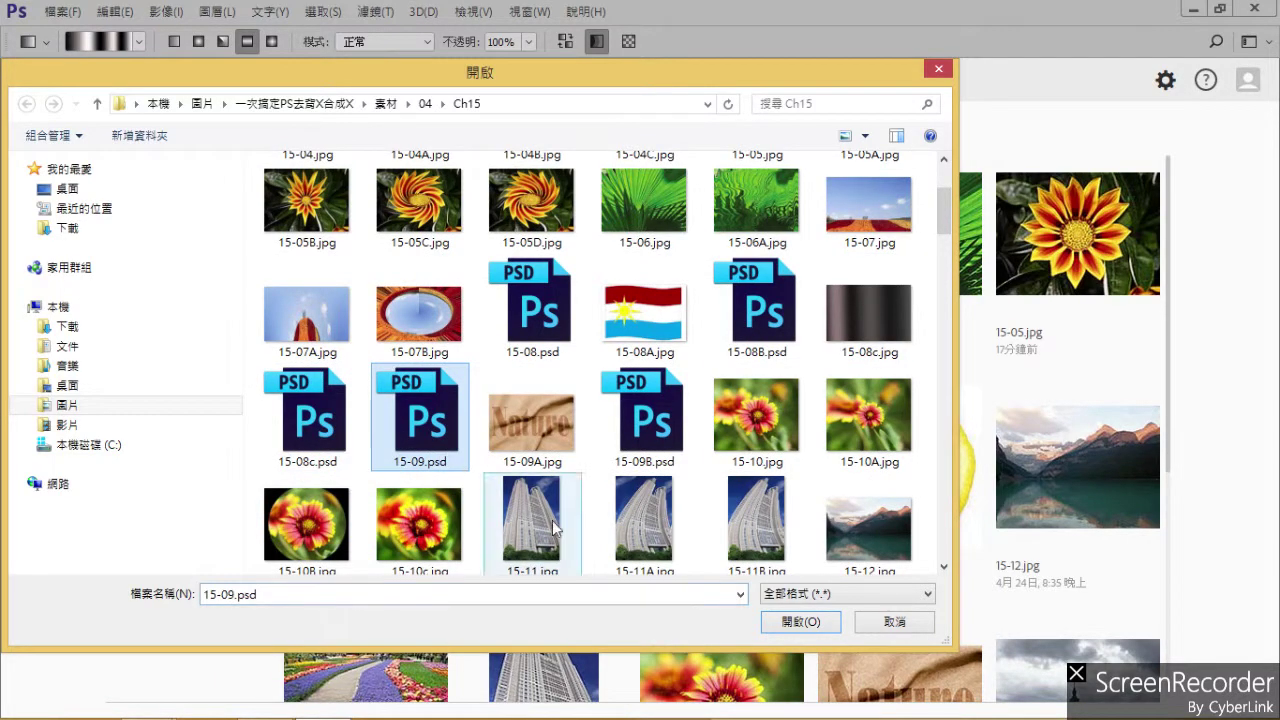
pyautogui.click(799, 622)
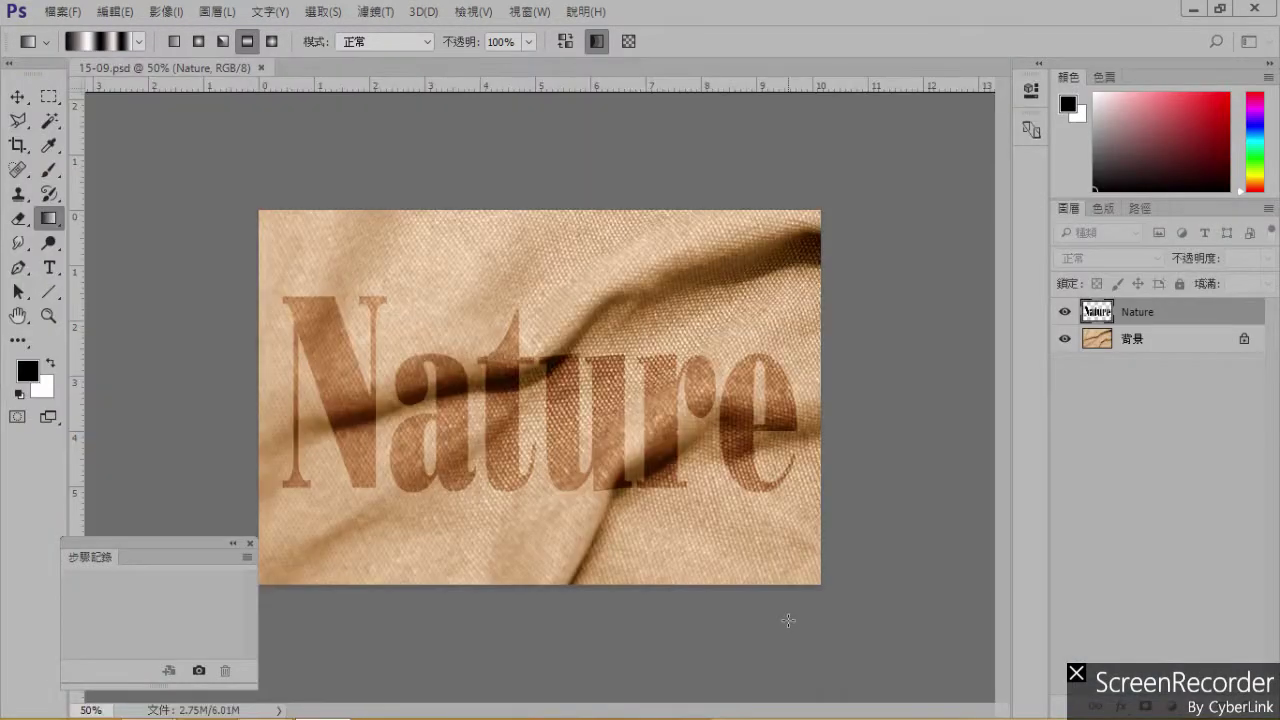
# Hide and show the 背景 and Nature layers one at a time to examine the fabric texture and the lettering separately.
pyautogui.click(1065, 340)
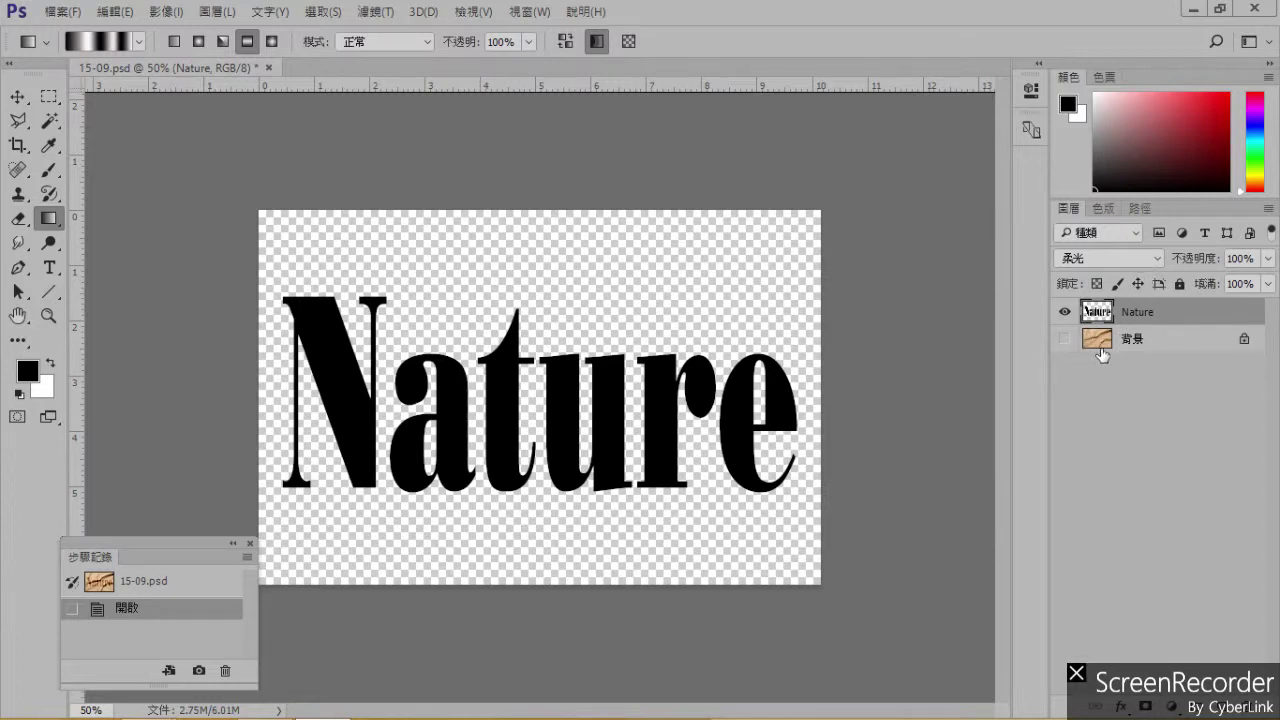
pyautogui.click(1065, 340)
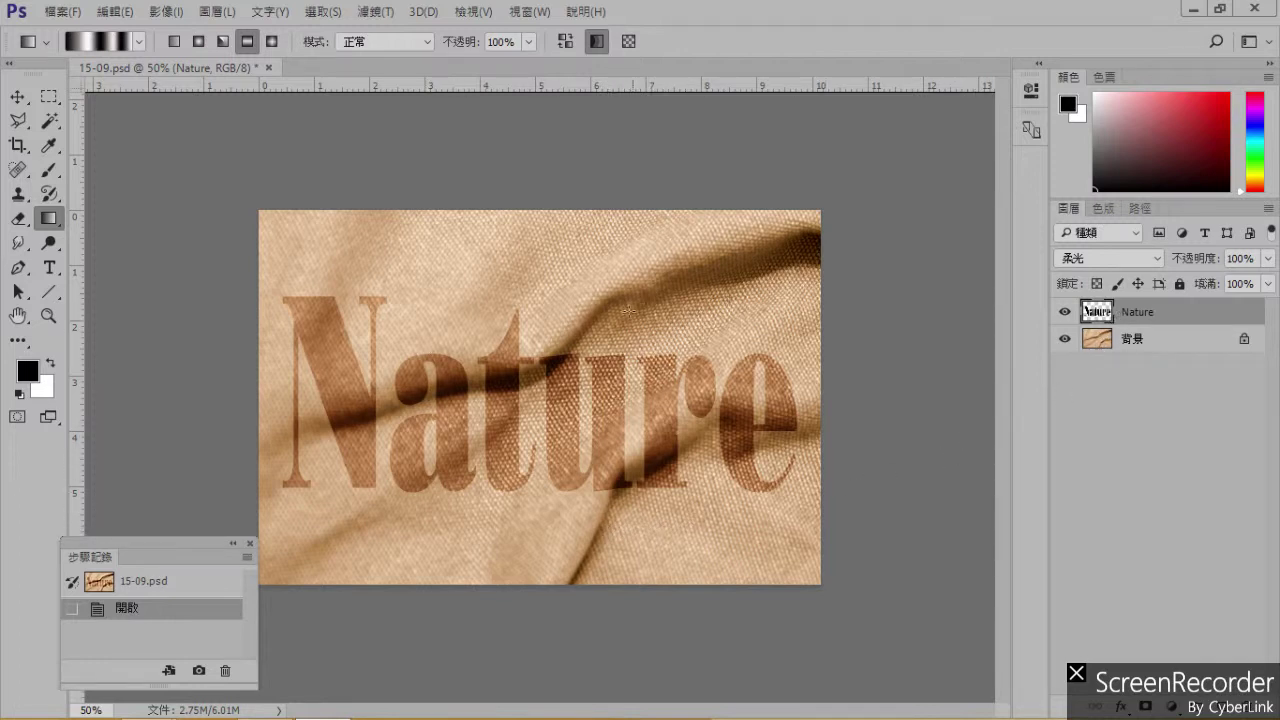
pyautogui.click(1066, 311)
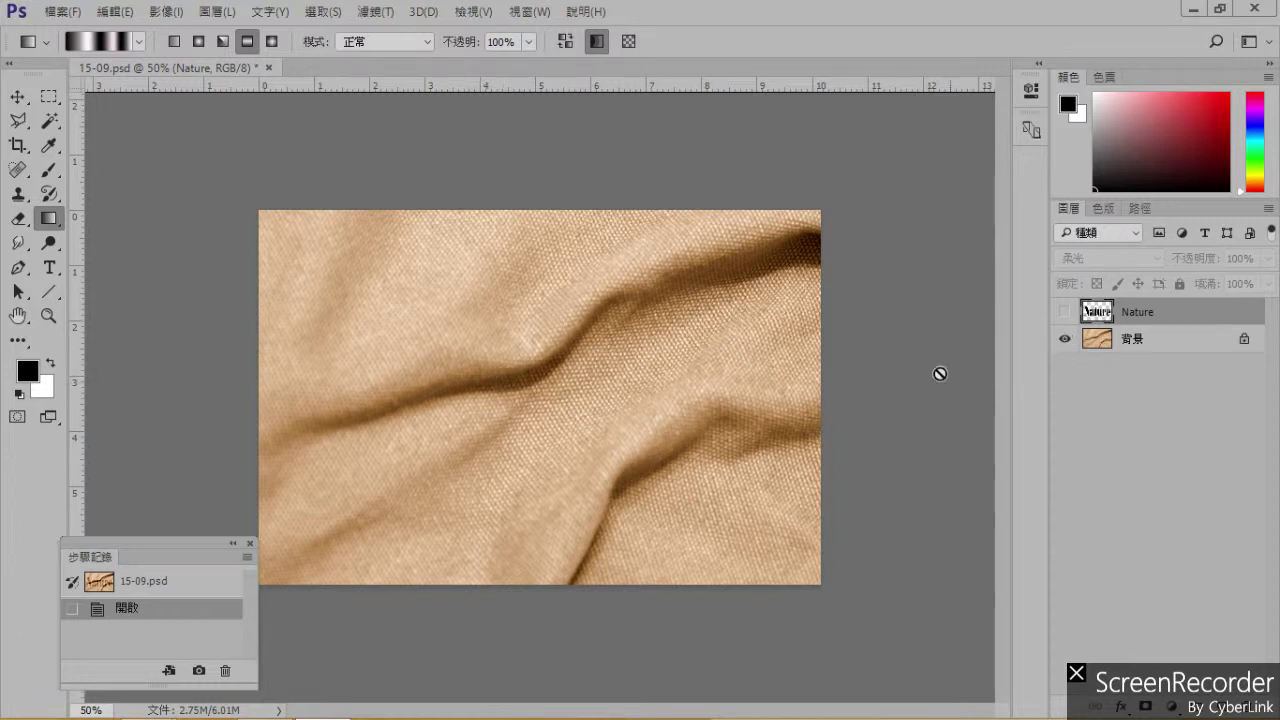
pyautogui.click(1066, 313)
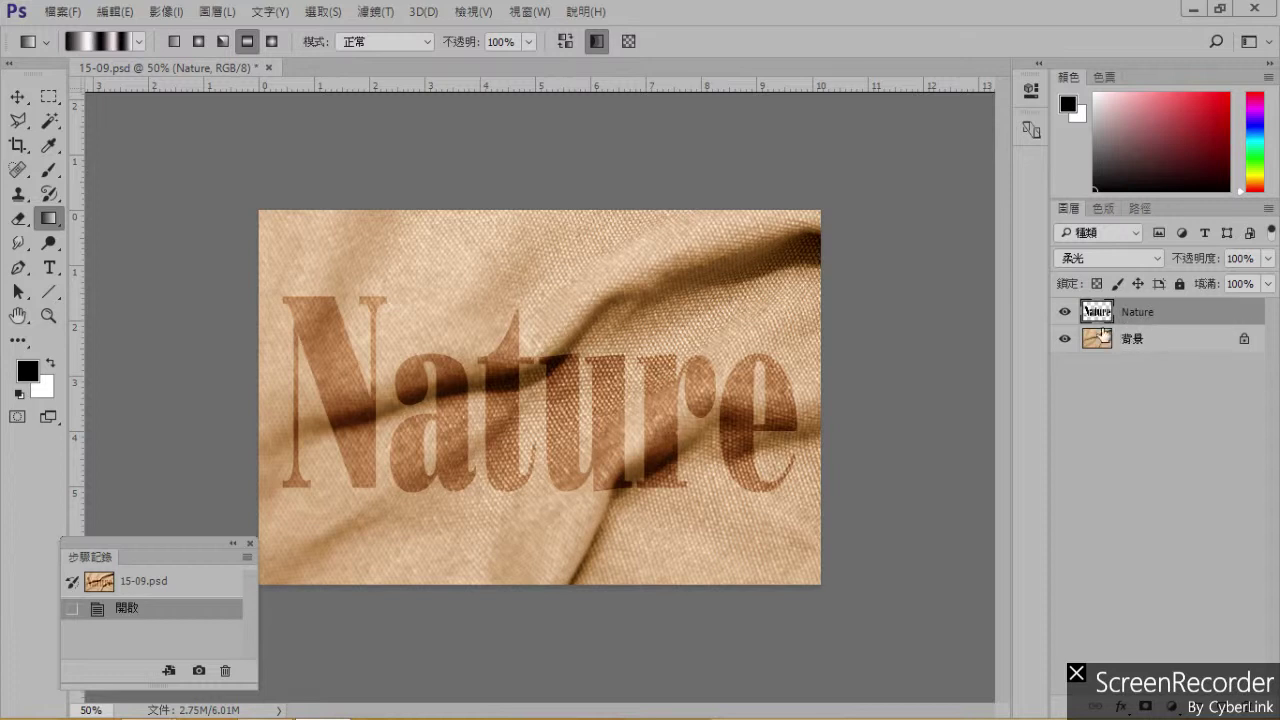
# Hide the Nature layer, save the document as 15-09d.psd in the Ch15 folder, and show the layer again.
pyautogui.click(1065, 312)
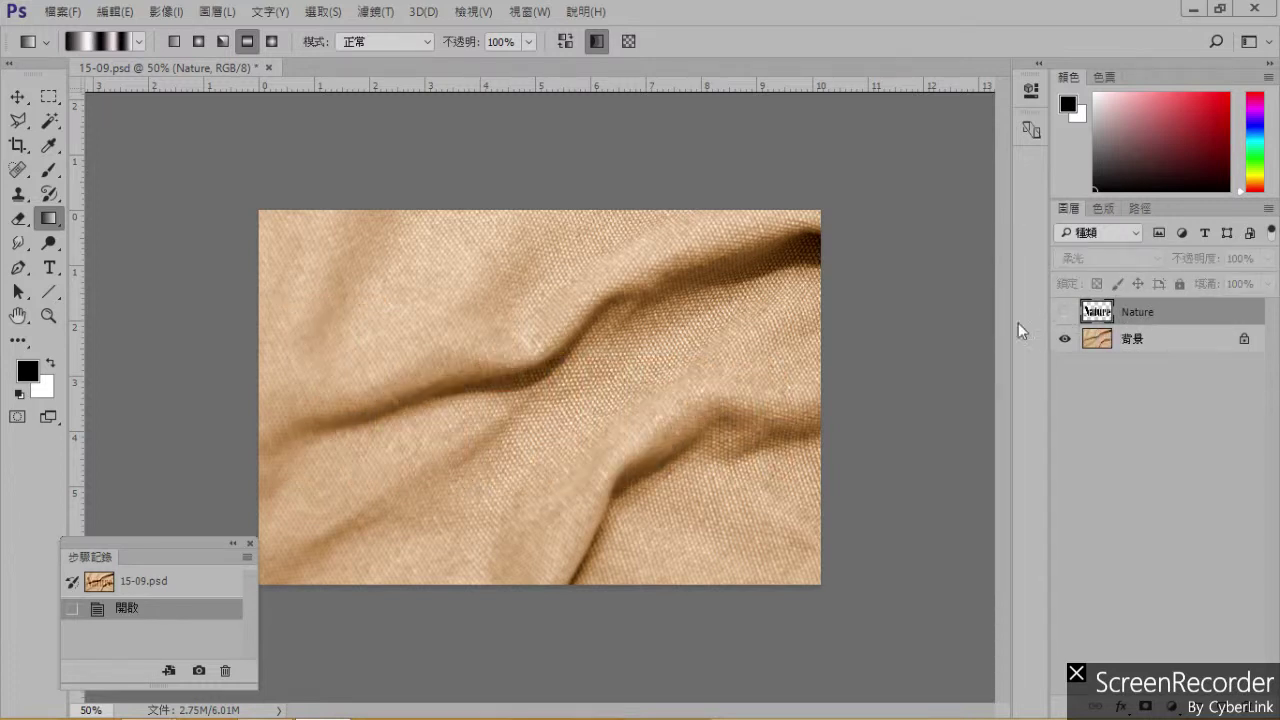
pyautogui.click(62, 12)
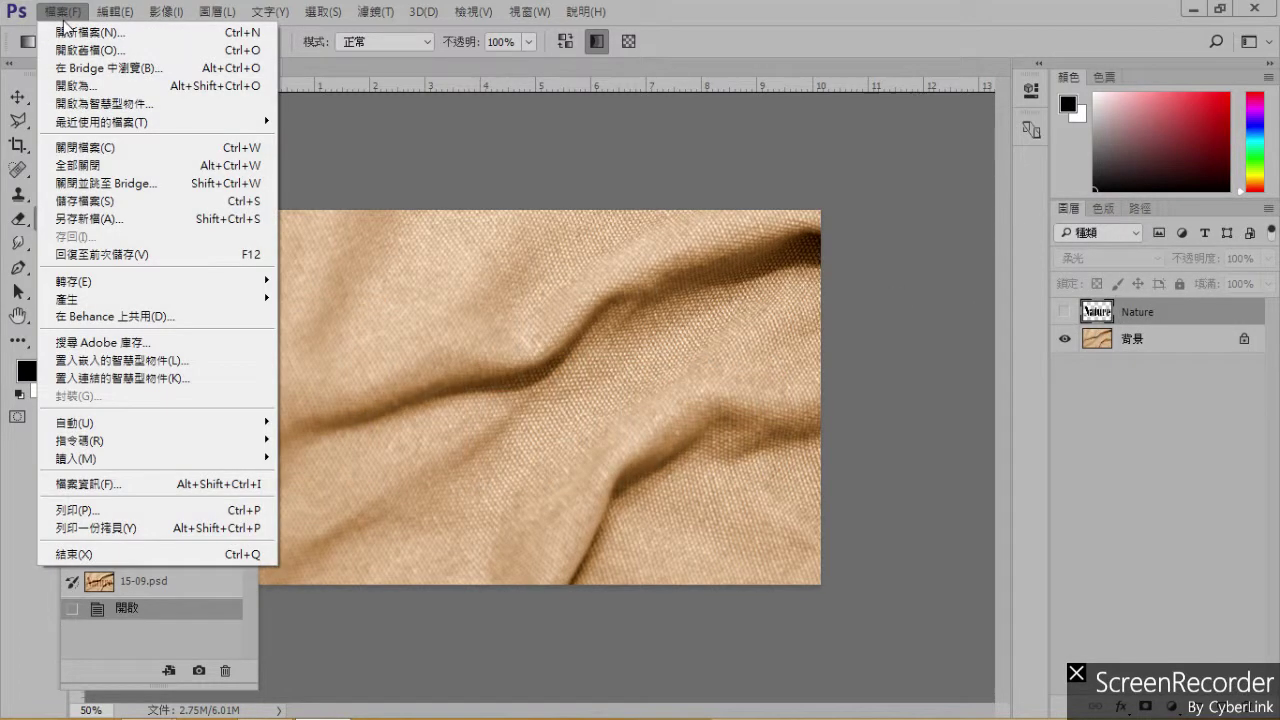
pyautogui.click(122, 218)
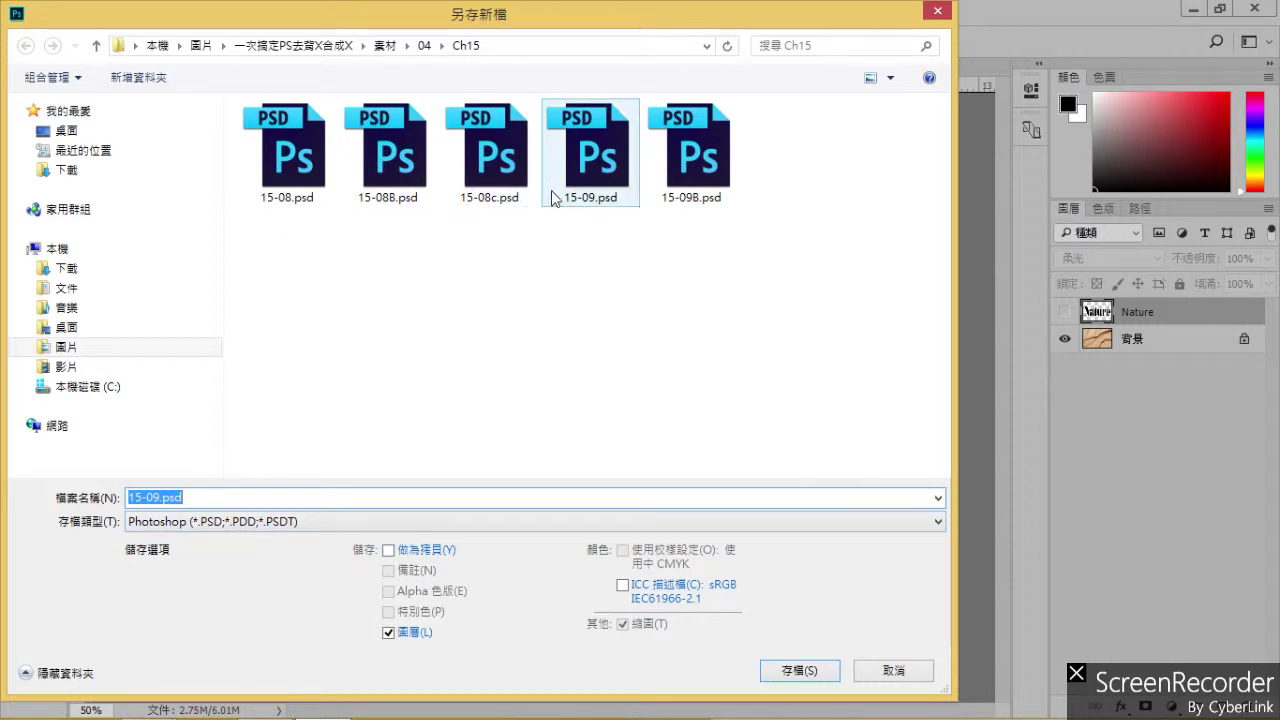
pyautogui.click(165, 500)
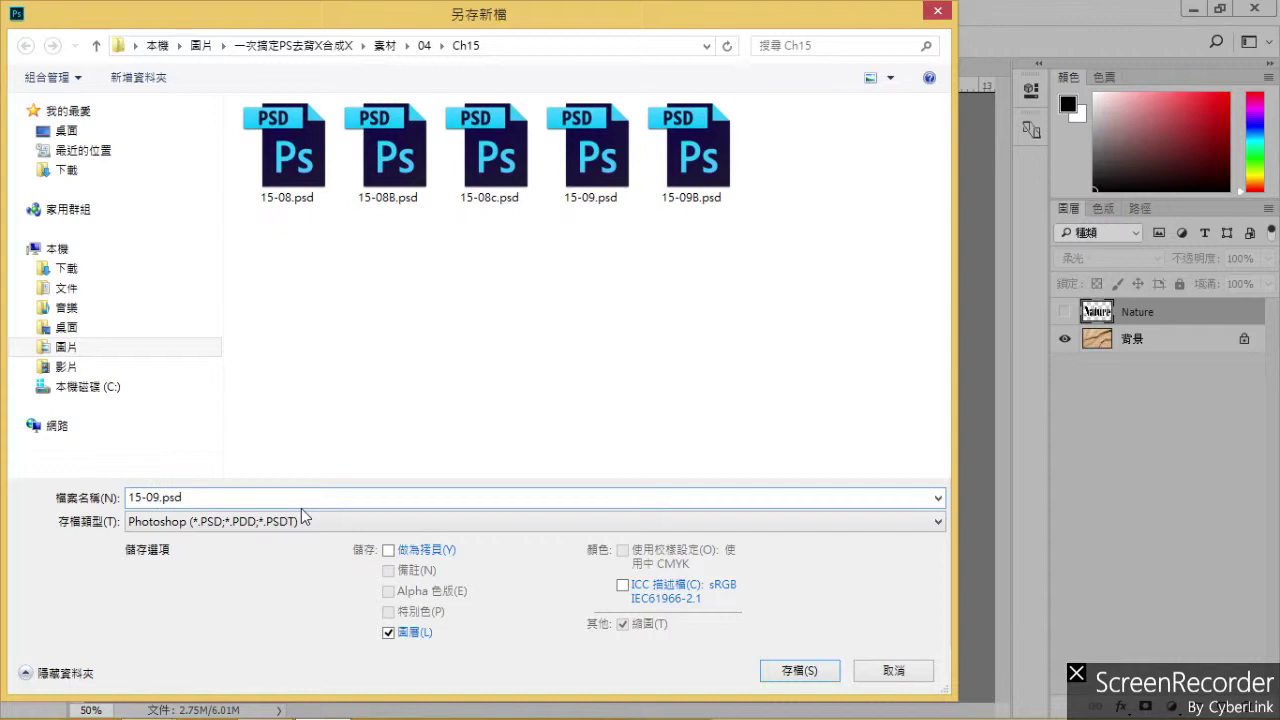
pyautogui.write('d')
pyautogui.click(790, 670)
pyautogui.click(877, 206)
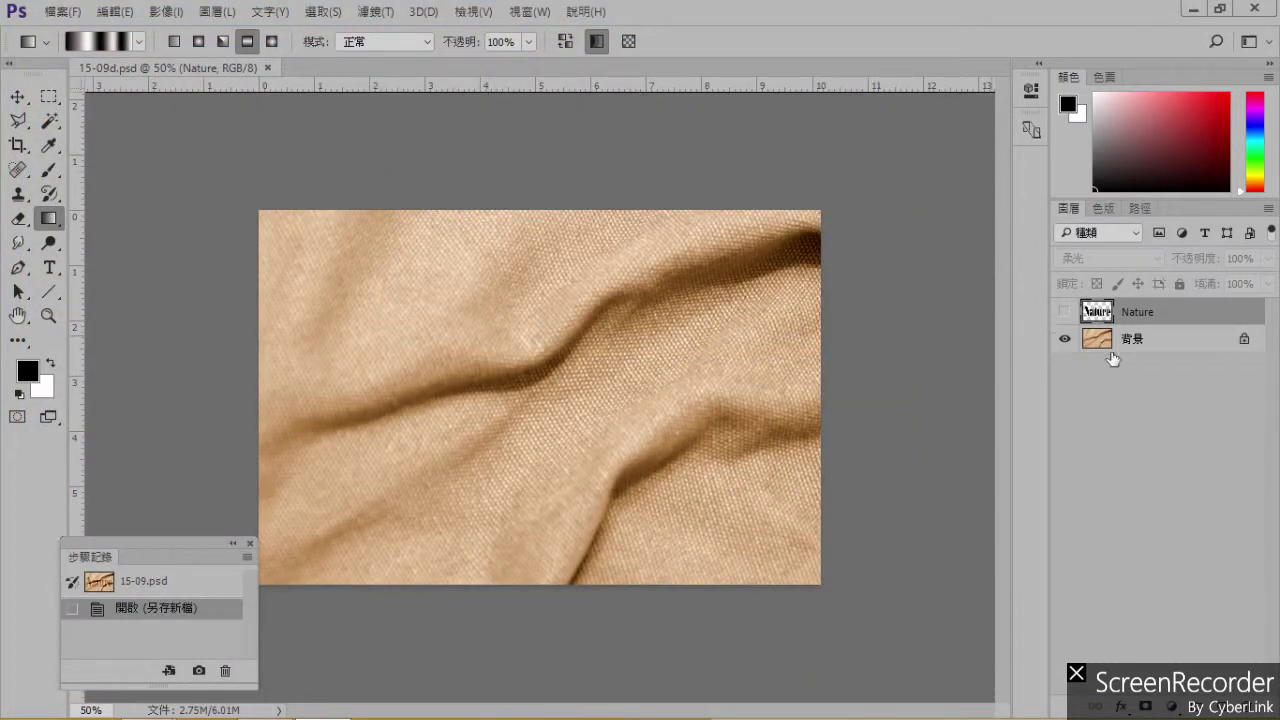
pyautogui.click(1064, 312)
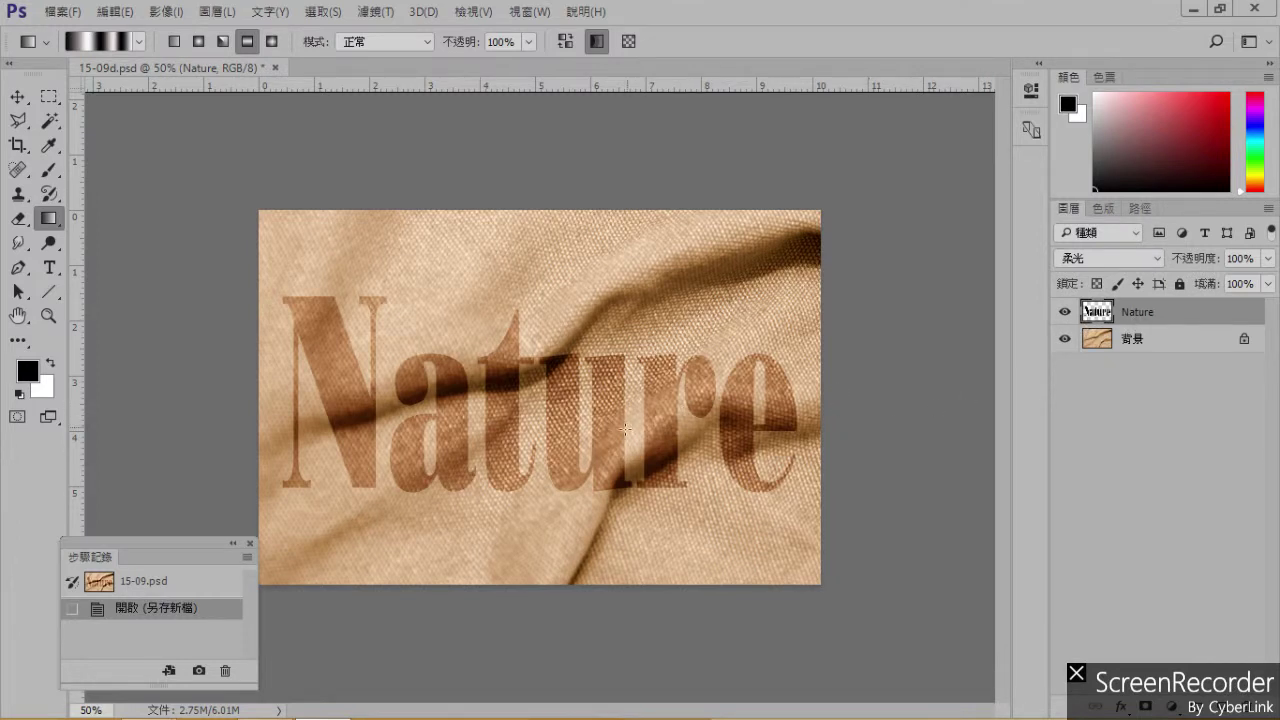
# Try Displace on the Nature layer at 20 horizontal and vertical scale with 15-09B.psd as the map, and revert it.
pyautogui.click(375, 11)
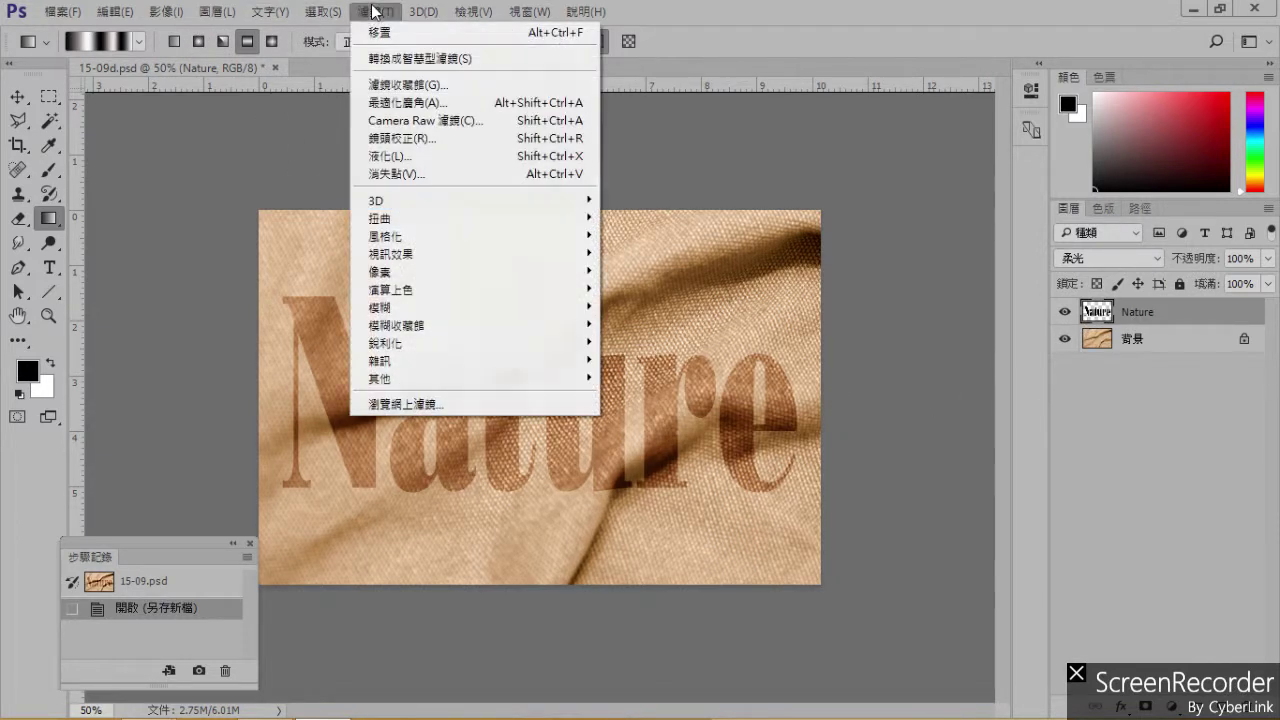
pyautogui.moveTo(445, 220)
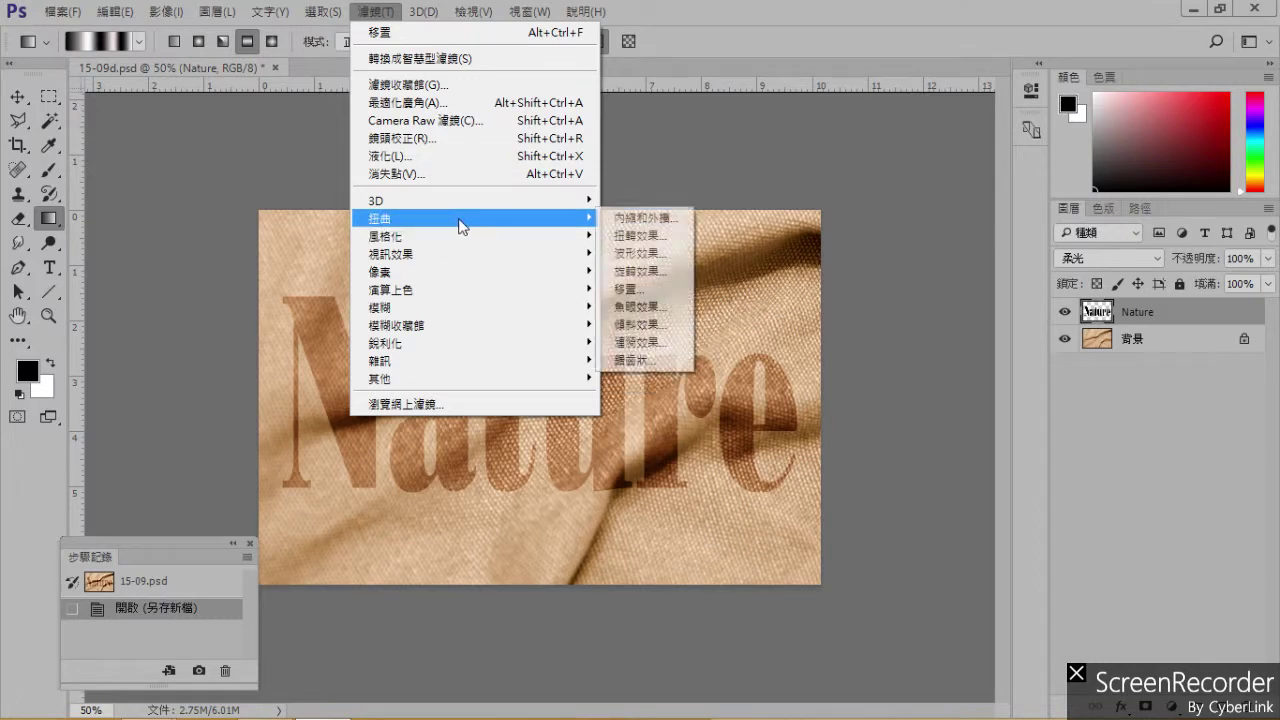
pyautogui.click(671, 287)
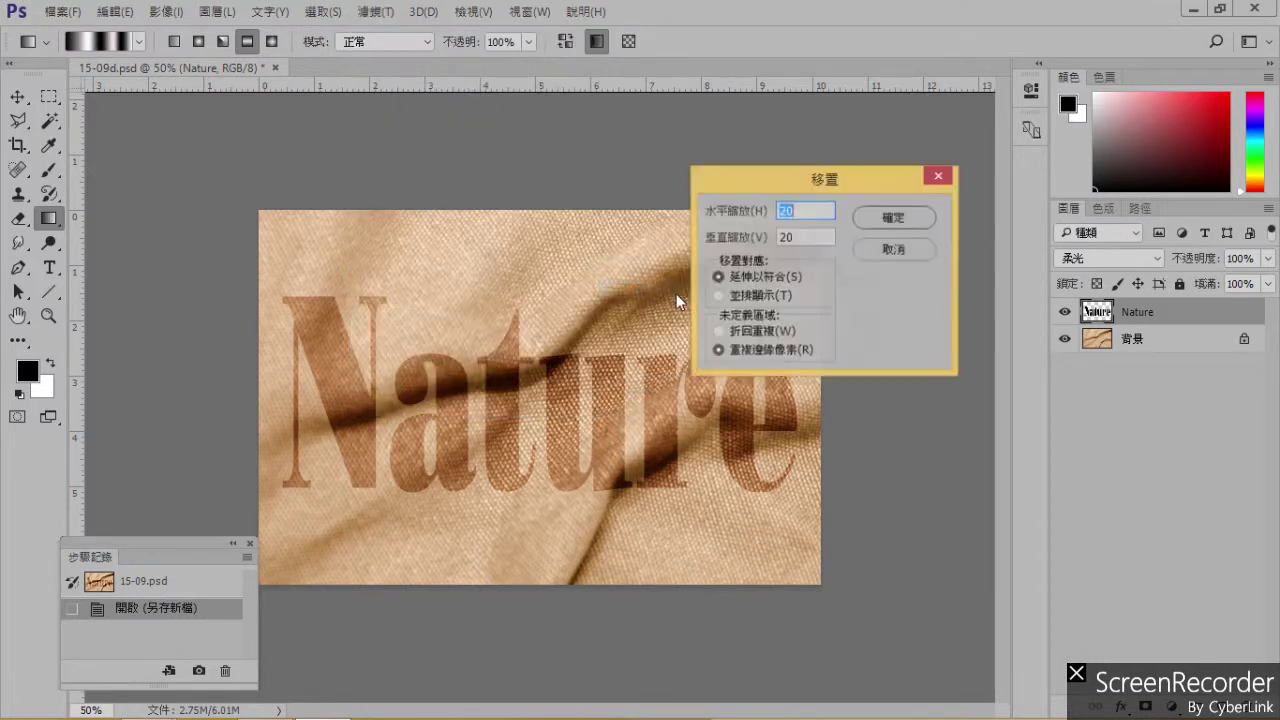
pyautogui.click(895, 218)
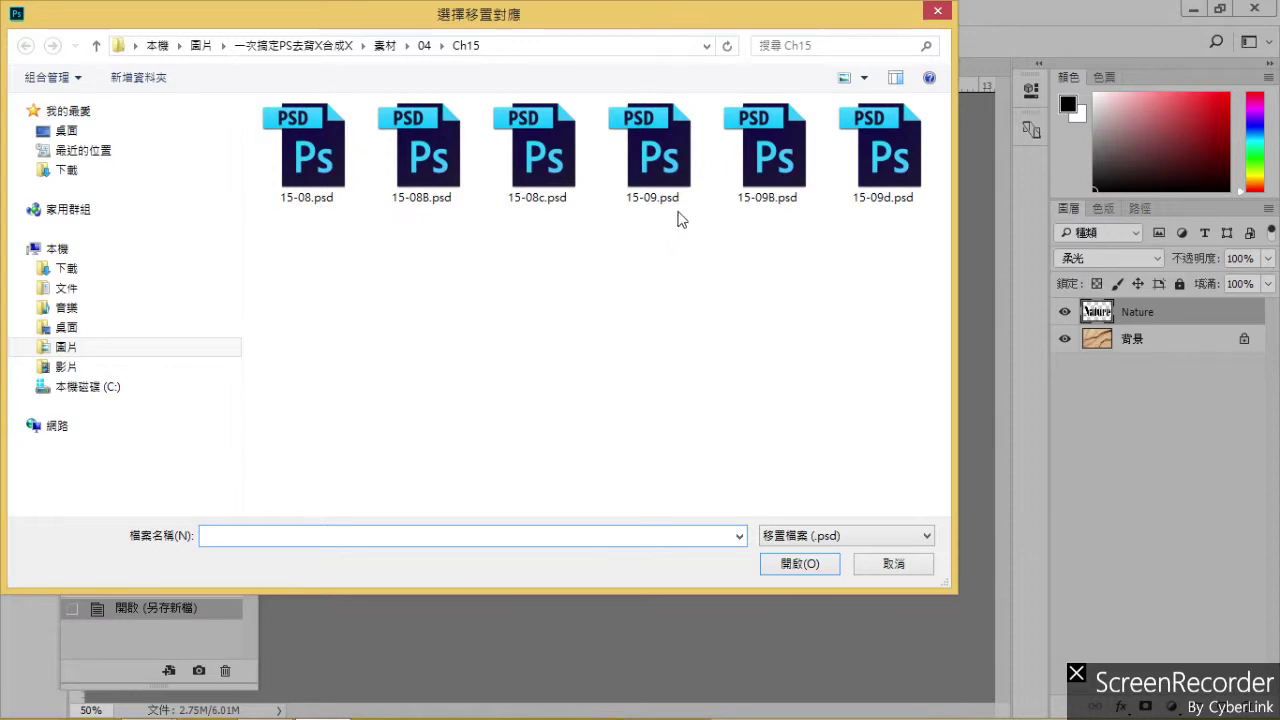
pyautogui.click(750, 162)
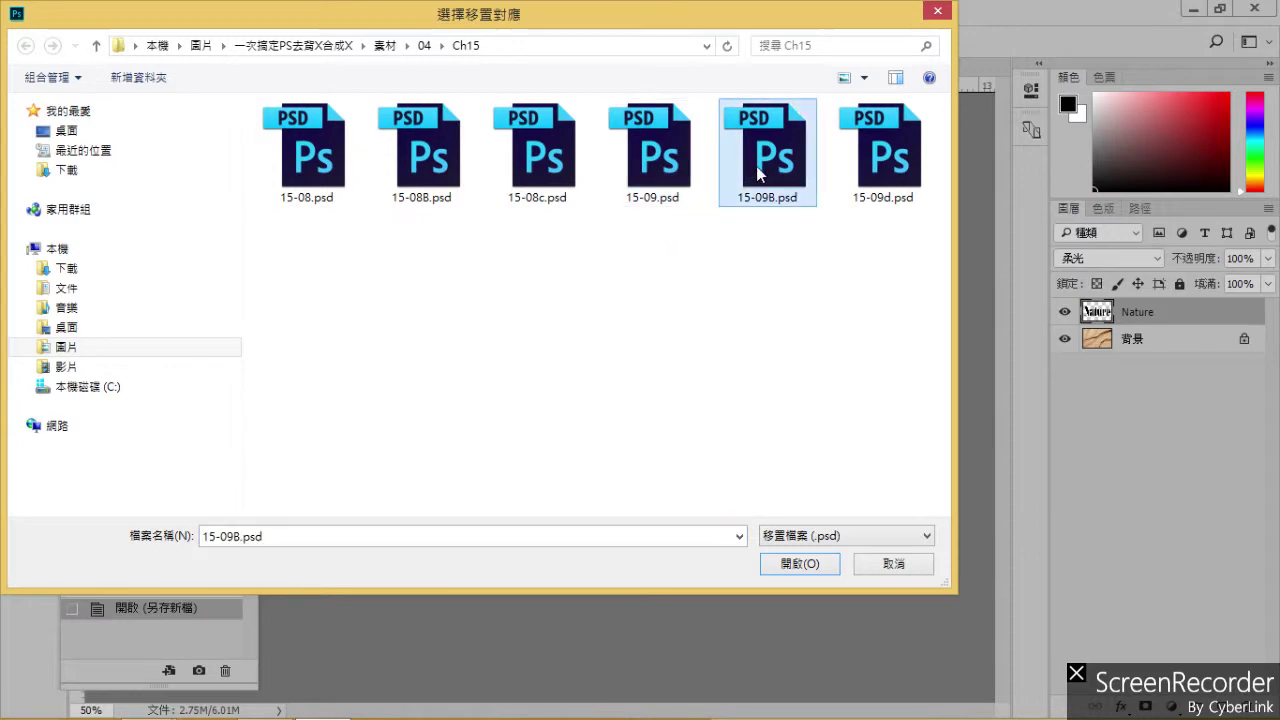
pyautogui.click(804, 566)
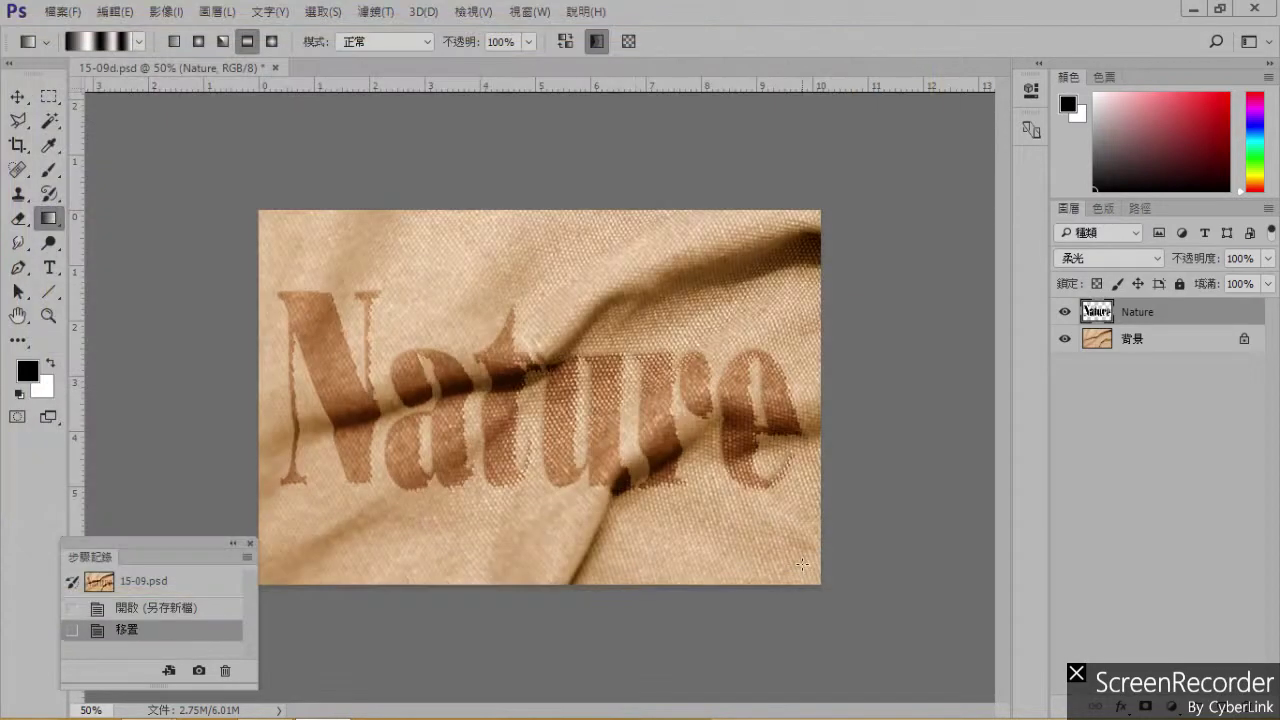
pyautogui.click(182, 609)
# Apply the Displace (移置) filter to the Nature layer at 20 horizontal and vertical scale, using 15-09d.psd as the map.
pyautogui.click(62, 11)
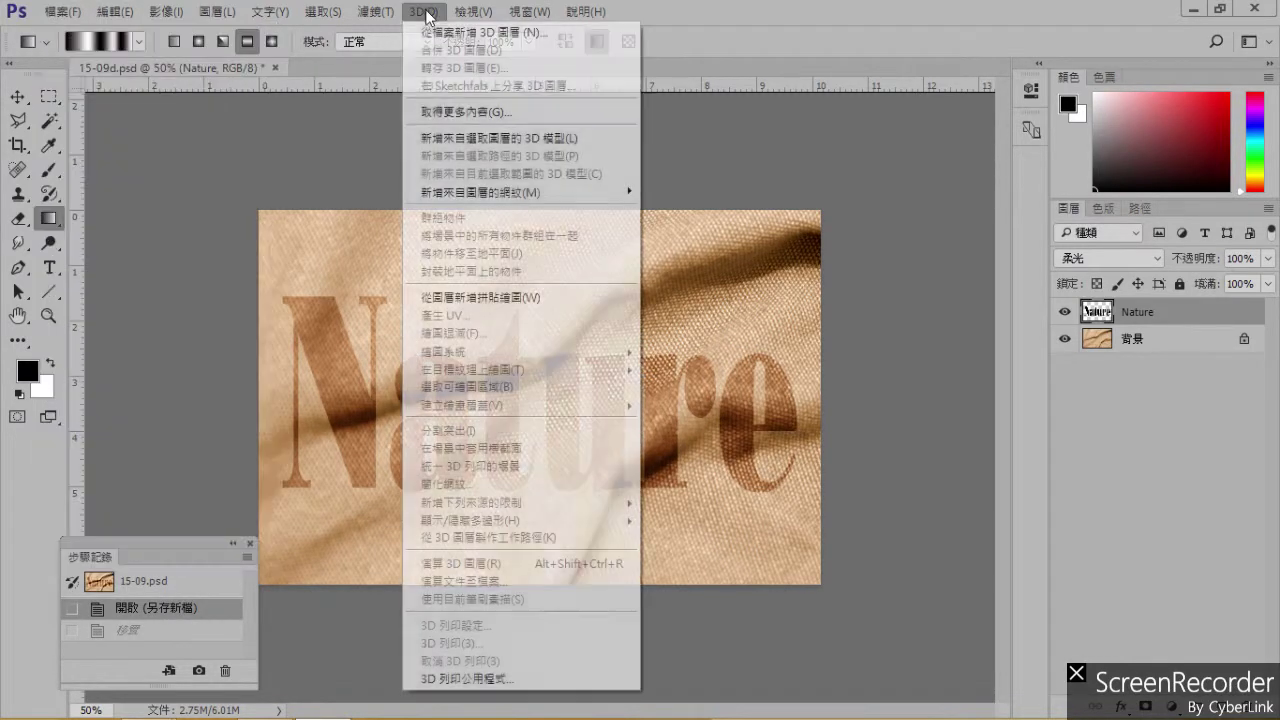
pyautogui.moveTo(376, 14)
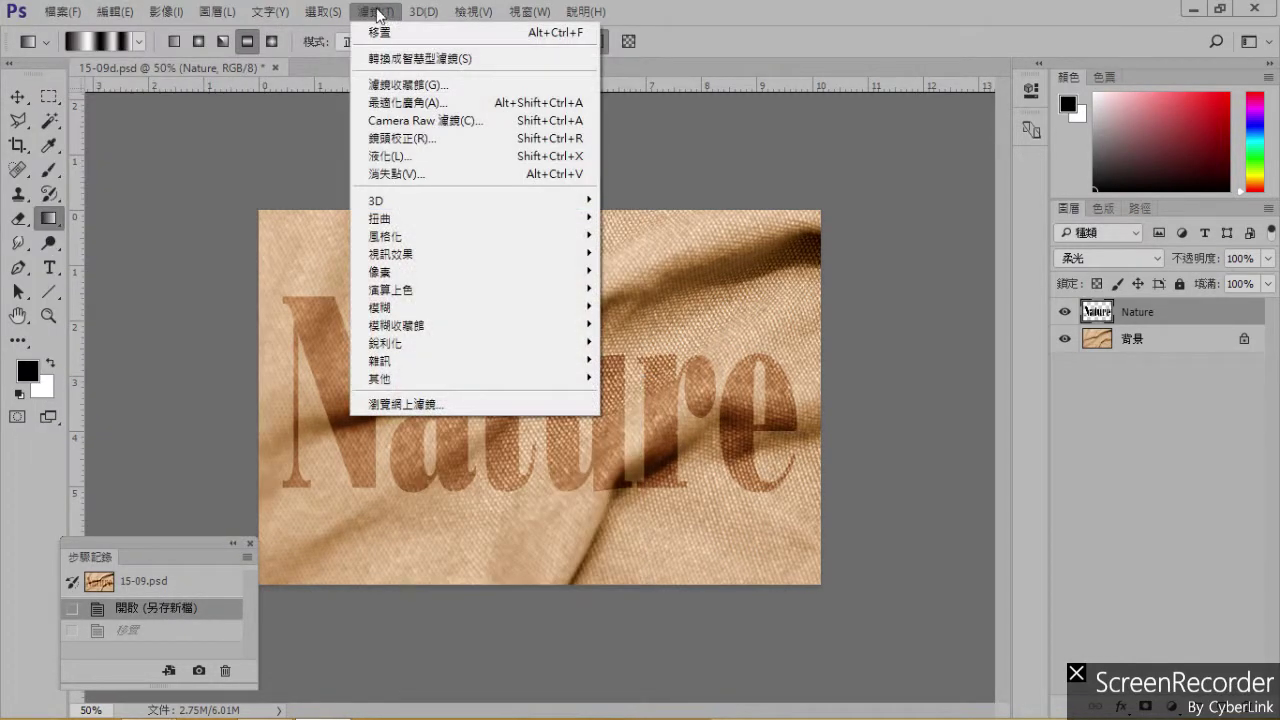
pyautogui.moveTo(477, 232)
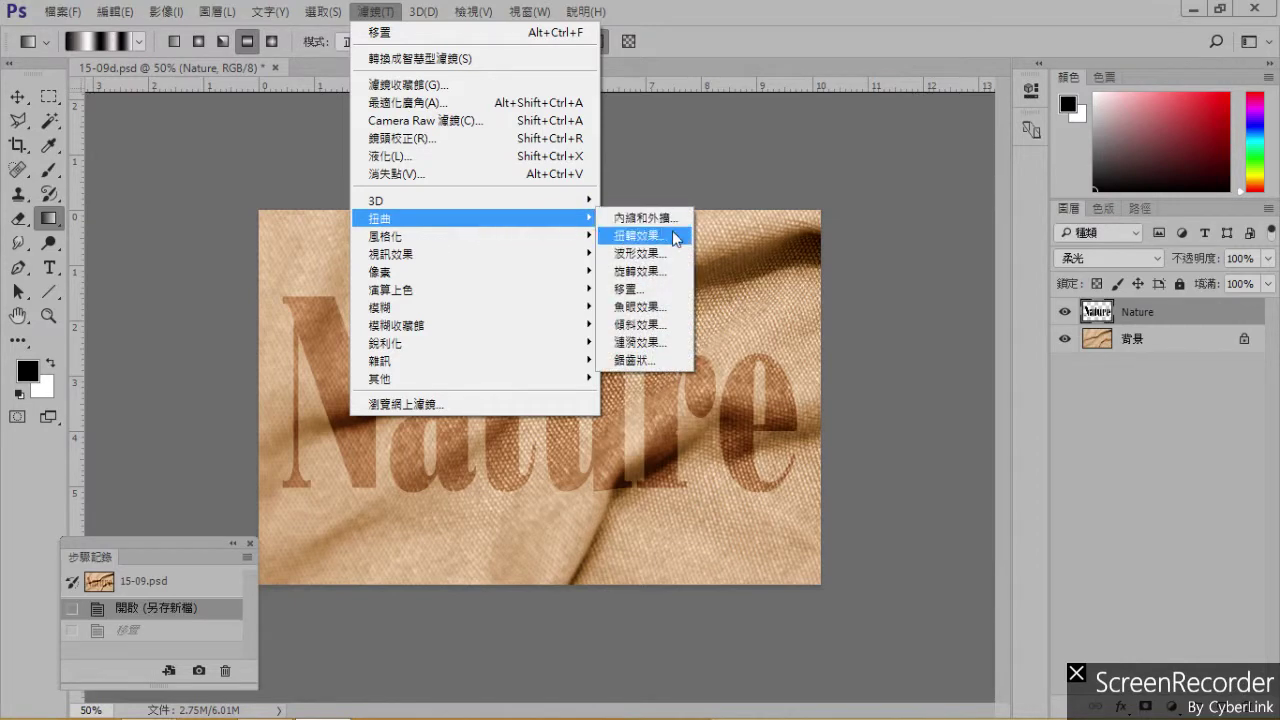
pyautogui.click(657, 288)
pyautogui.click(898, 222)
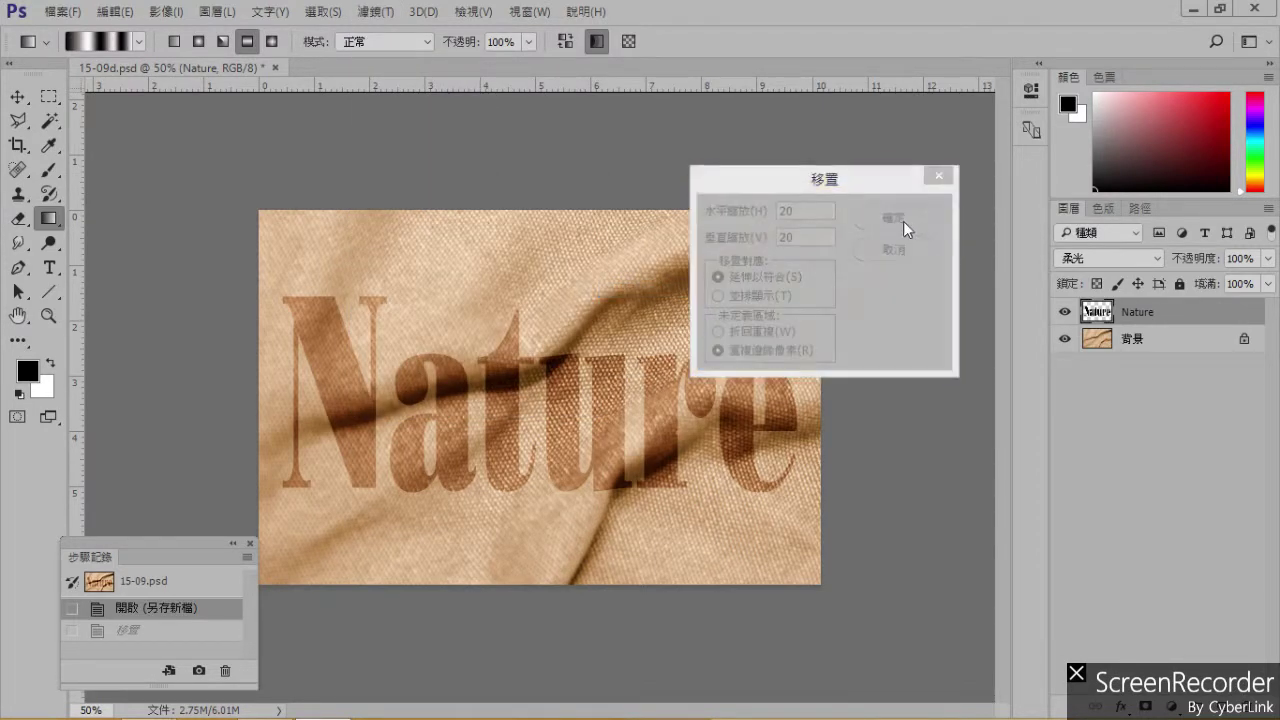
pyautogui.click(885, 195)
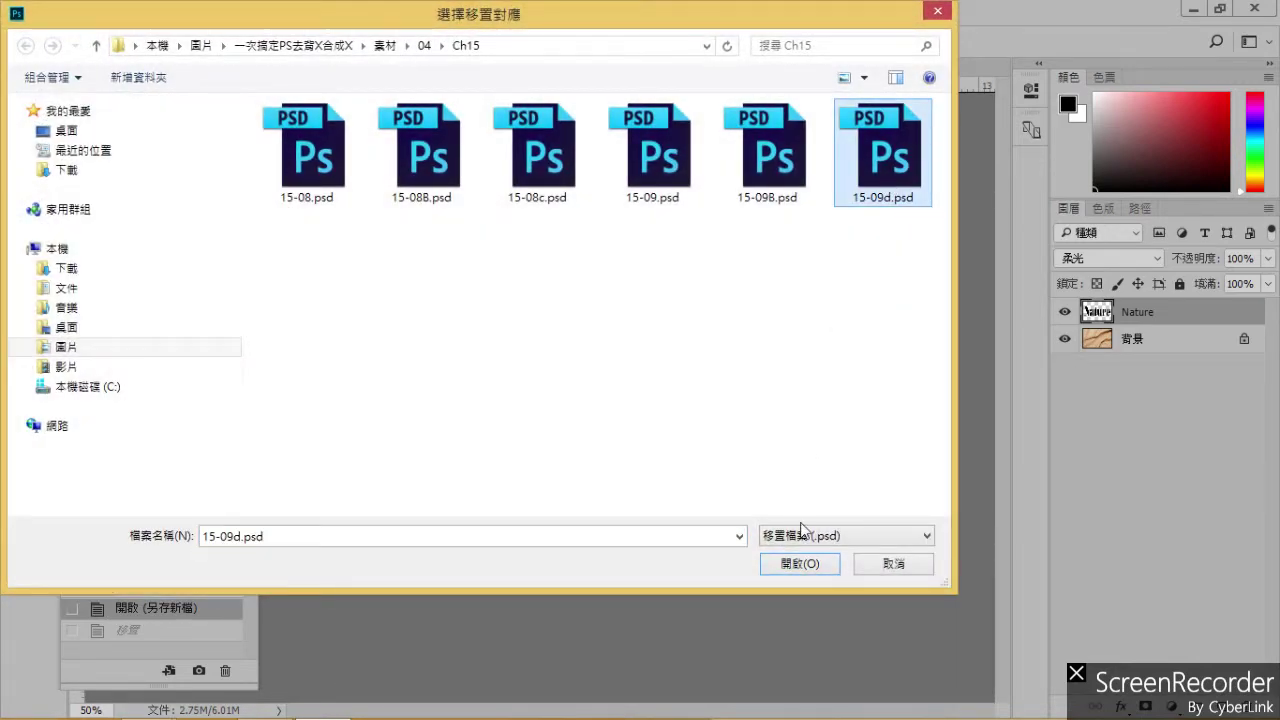
pyautogui.click(806, 564)
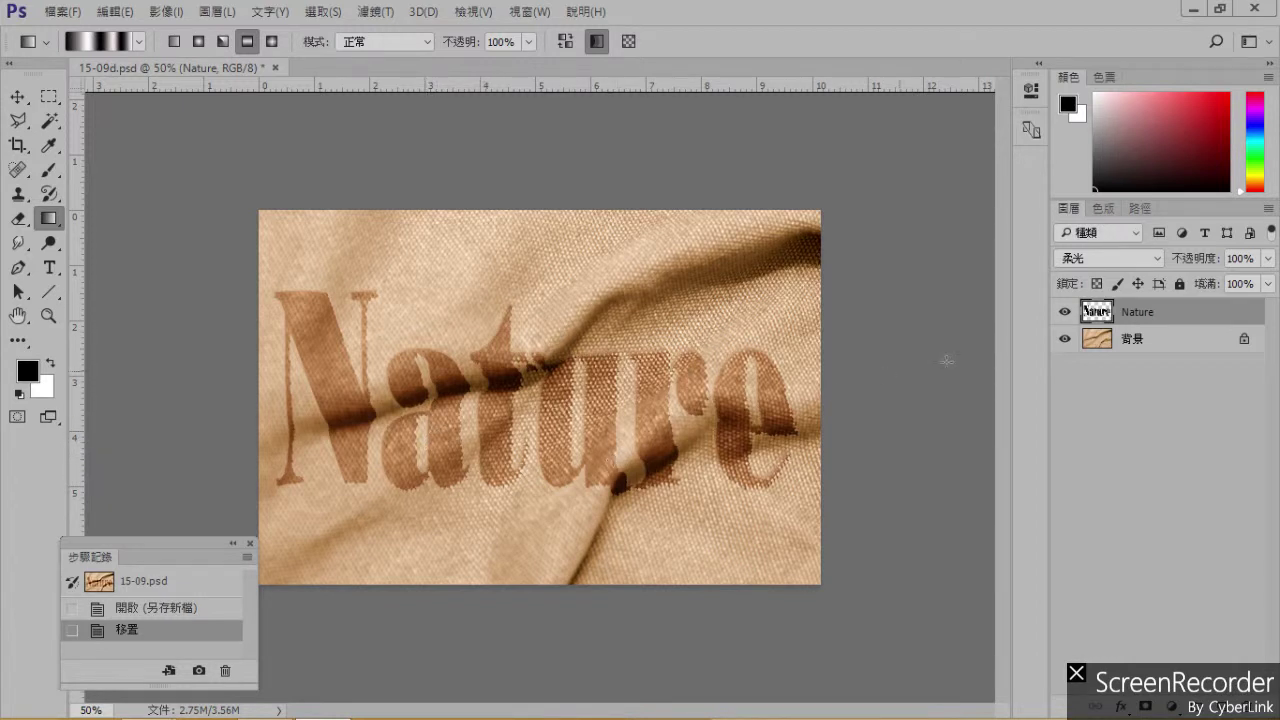
# Hide and show the Nature layer to compare the lettering with the bare cloth, and revert the stray gradient drawn on it.
pyautogui.click(1064, 312)
pyautogui.click(1064, 313)
pyautogui.moveTo(415, 416); pyautogui.dragTo(445, 488)
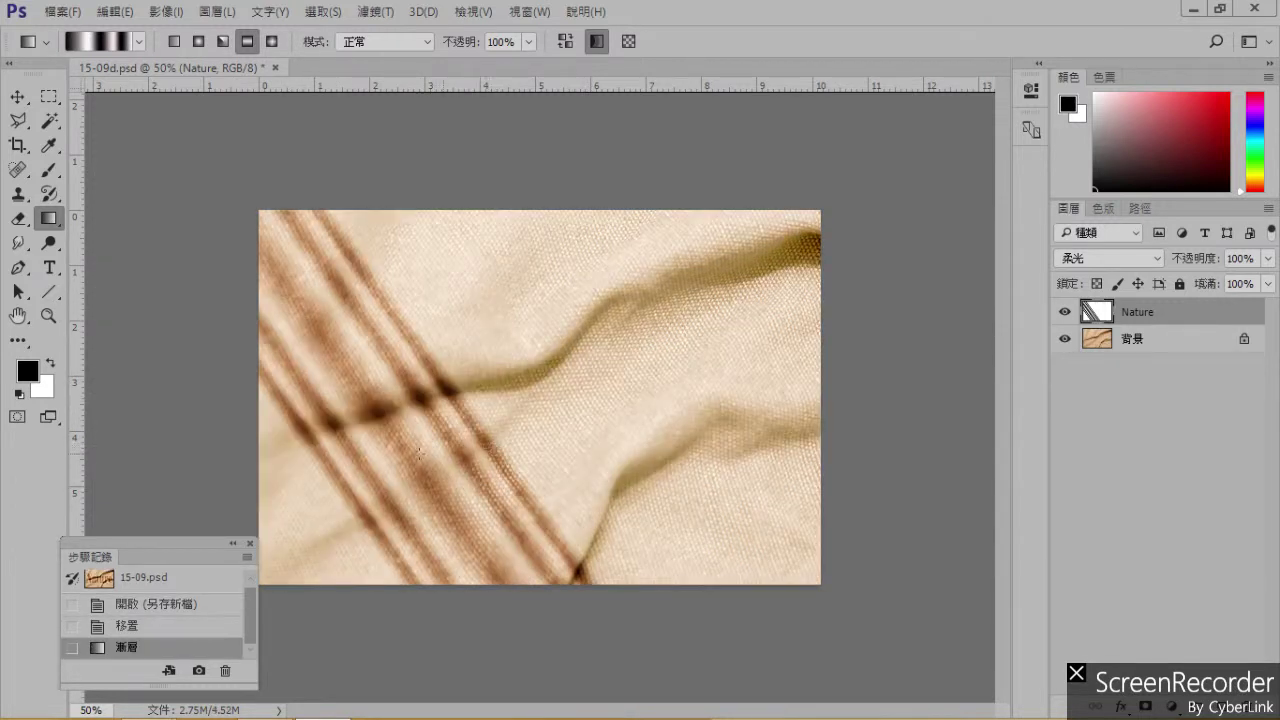
pyautogui.click(150, 626)
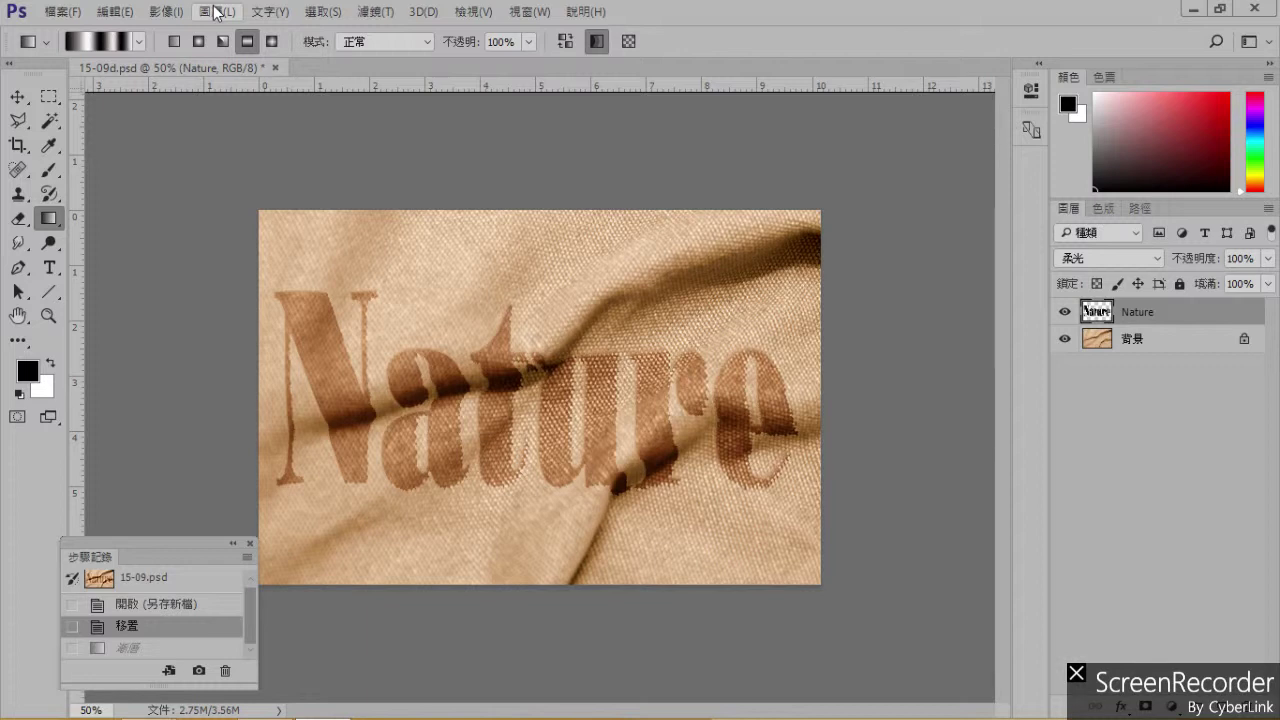
# Close 15-09d.psd without saving its changes and open 15-10.jpg from the recent files.
pyautogui.click(276, 67)
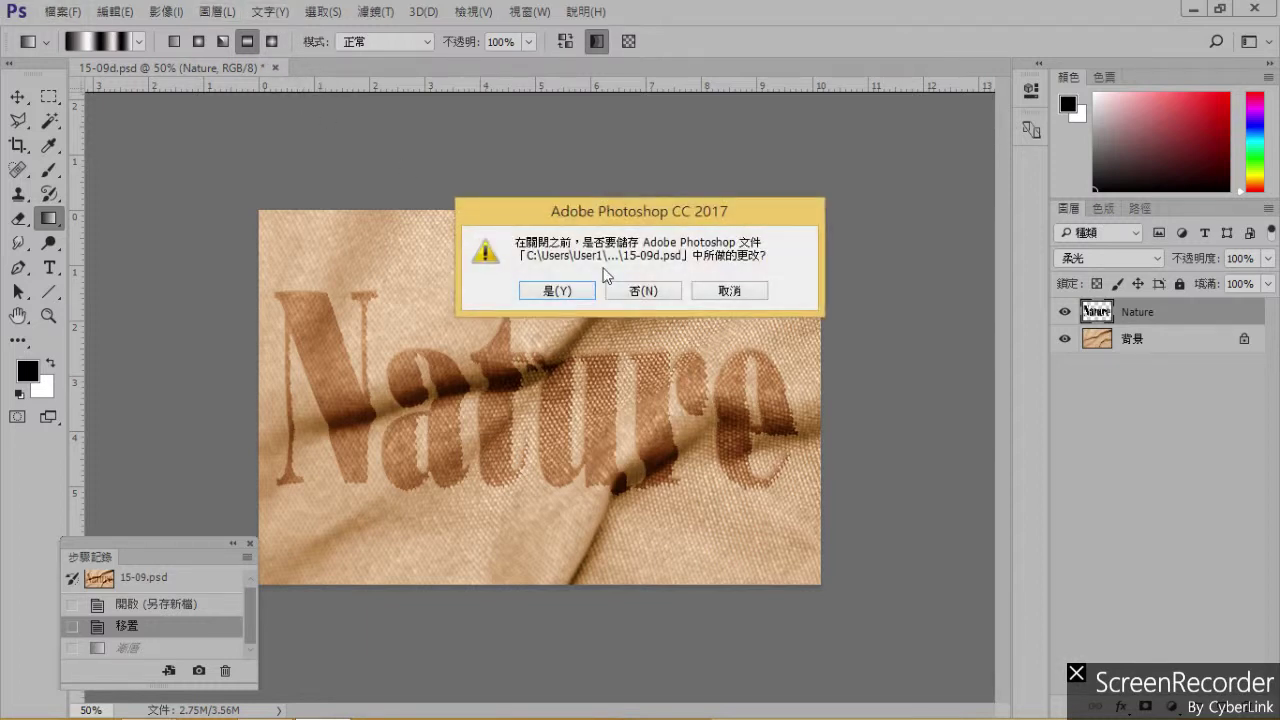
pyautogui.click(659, 298)
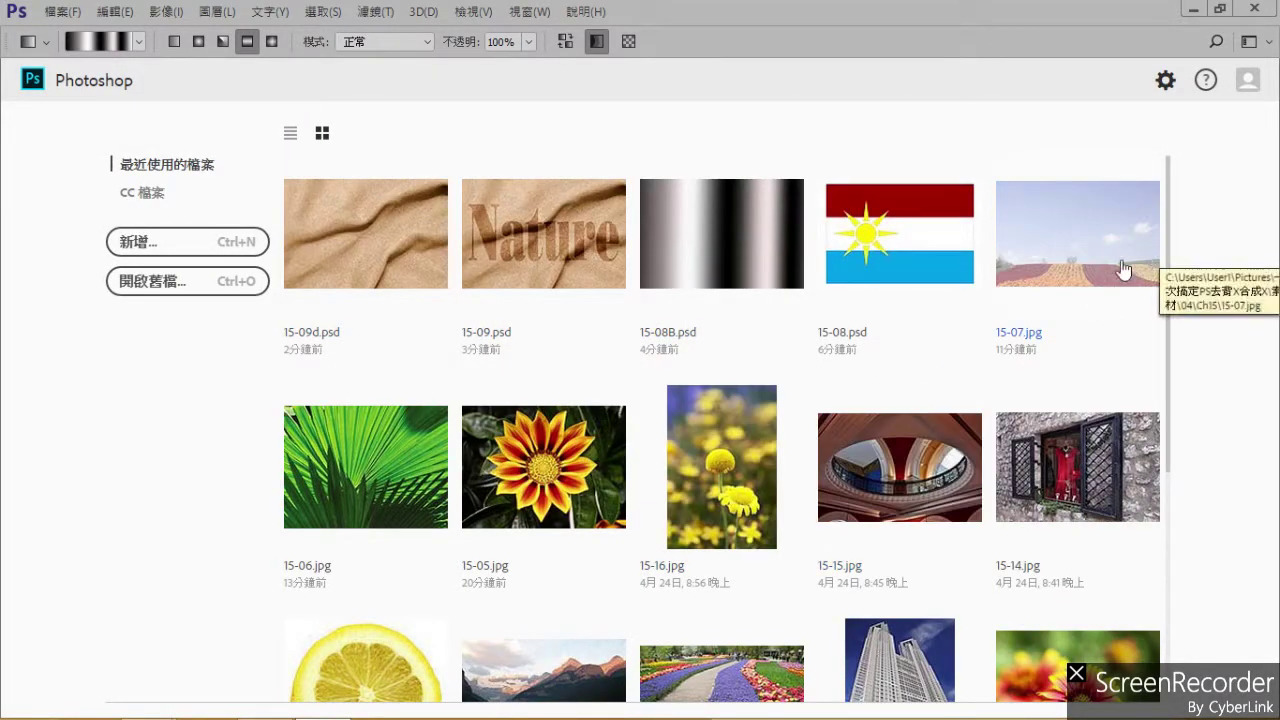
pyautogui.scroll(-3, 840, 365)
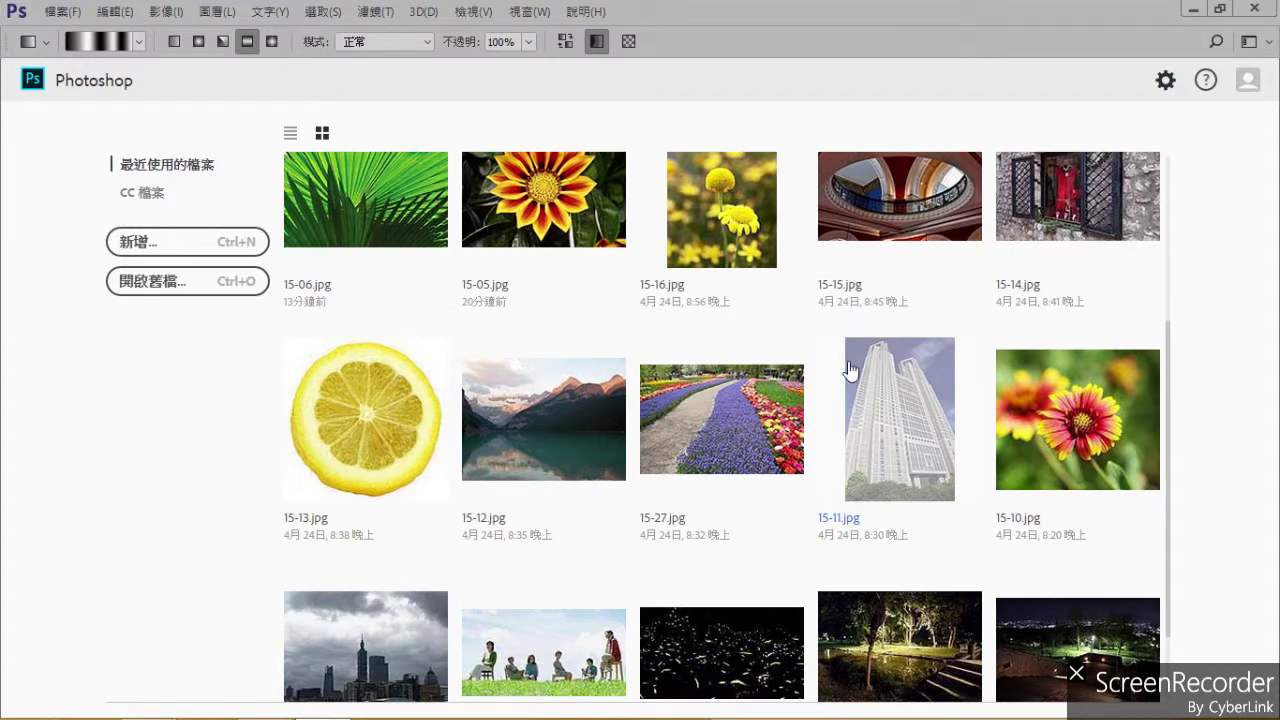
pyautogui.click(1060, 427)
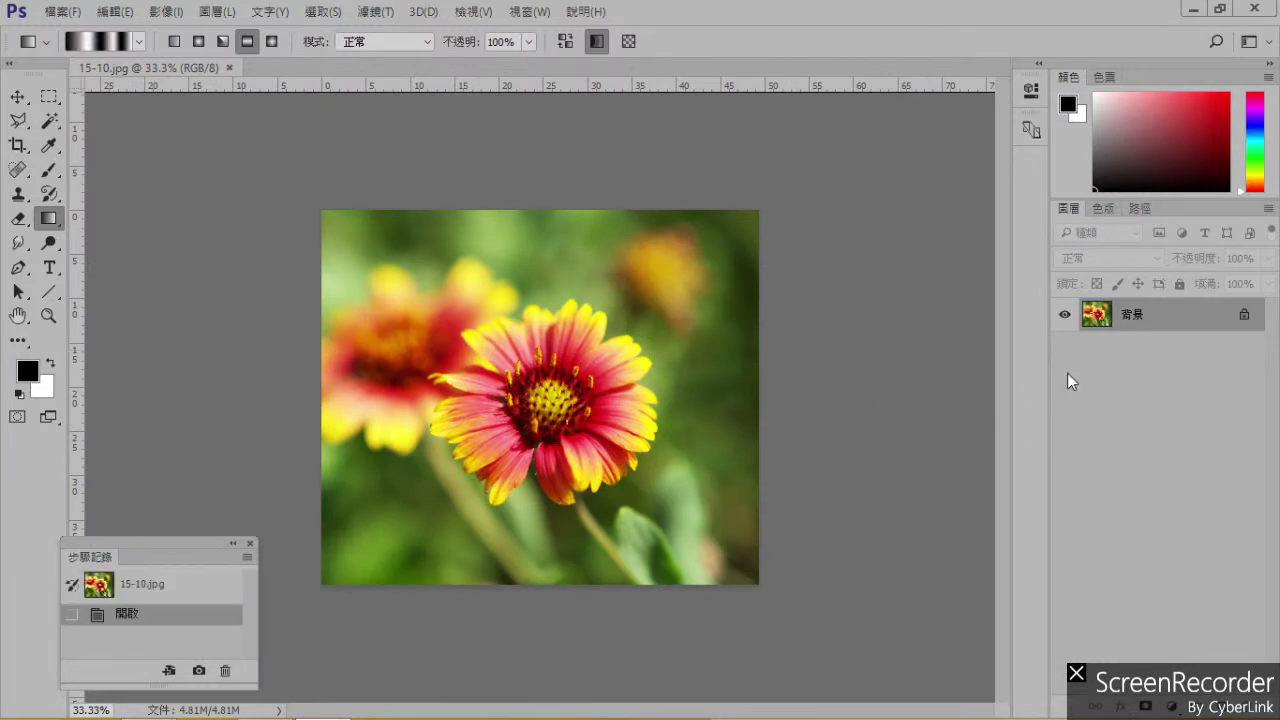
# Duplicate the 背景 layer and open the Spherize (魚眼效果) filter on the copy with the amount at 100%.
pyautogui.moveTo(1208, 328); pyautogui.dragTo(1222, 705)
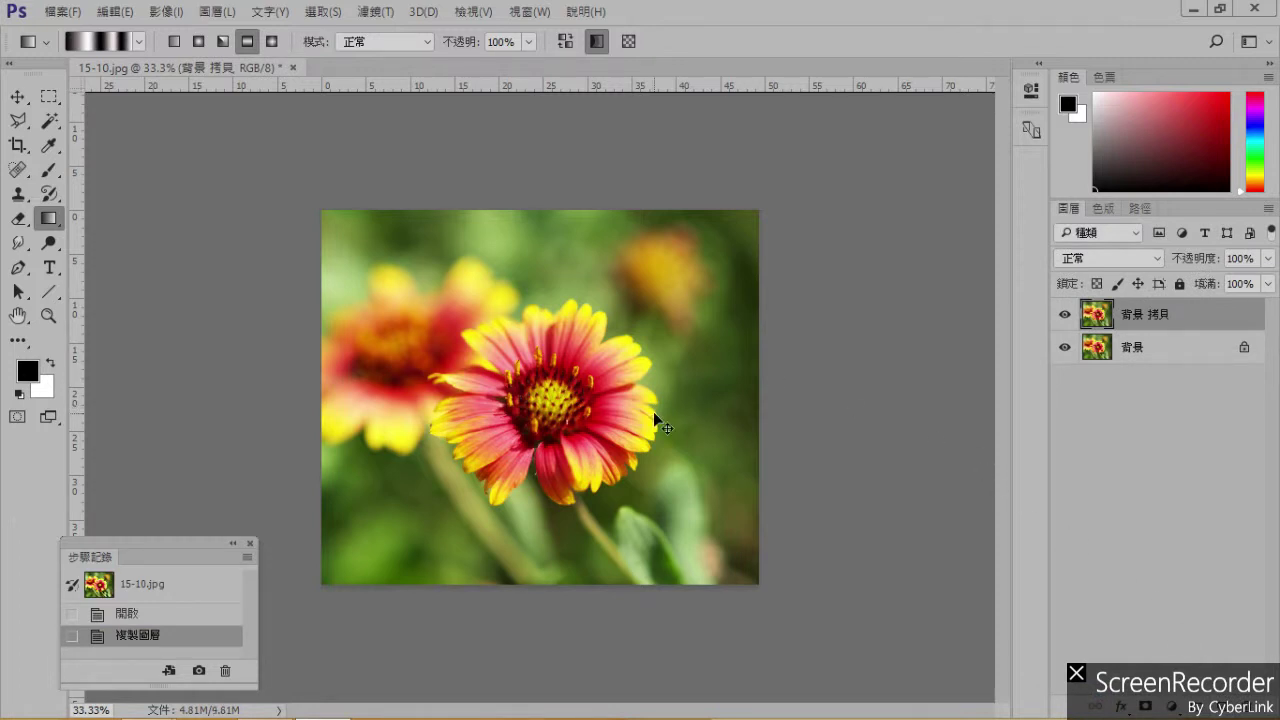
pyautogui.hotkey('ctrl', '+')
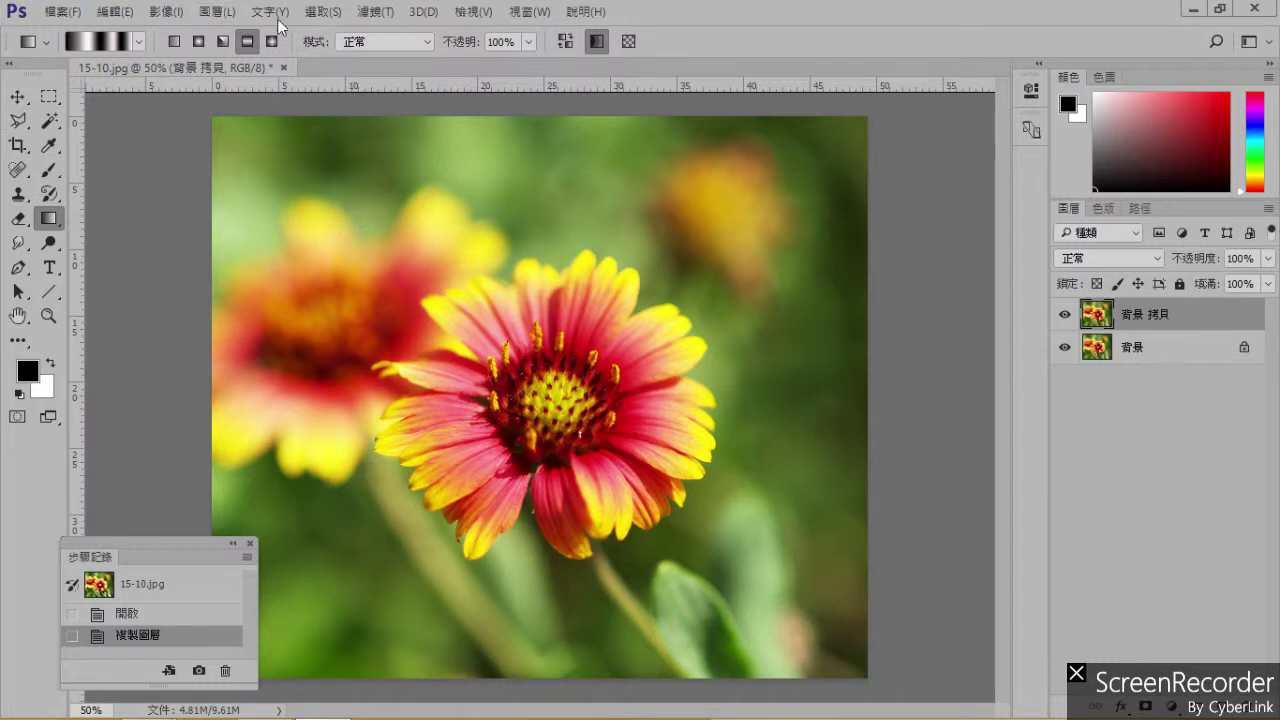
pyautogui.click(375, 11)
pyautogui.moveTo(450, 219)
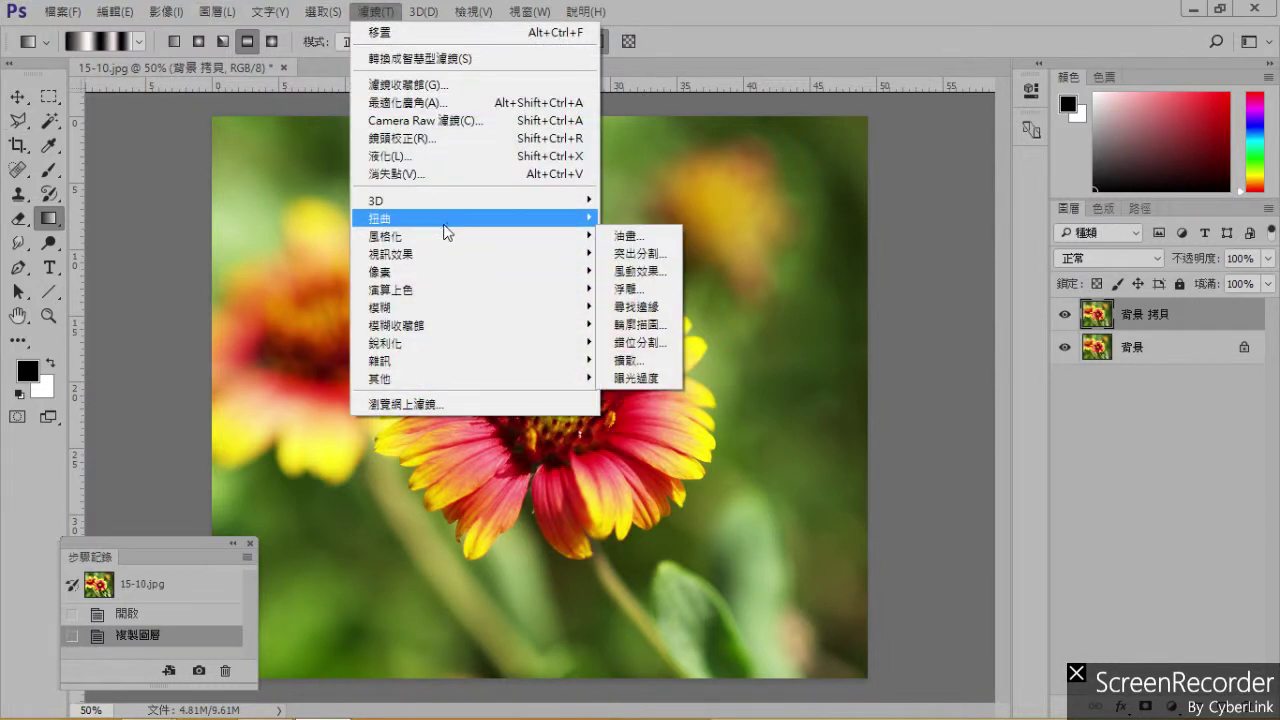
pyautogui.click(649, 307)
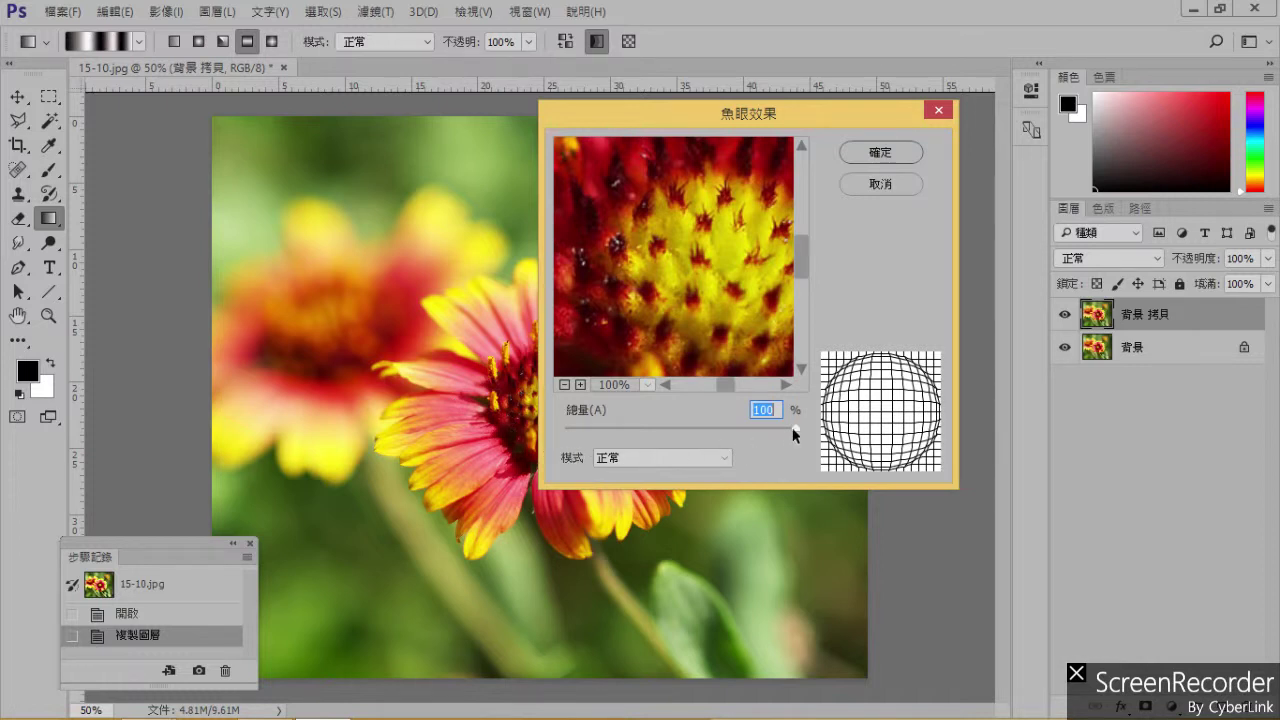
pyautogui.moveTo(797, 430); pyautogui.dragTo(840, 450)
# Preview Spherize in horizontal-only mode (僅限水平) at 100% and in vertical-only mode (僅限垂直) at 53%.
pyautogui.click(719, 457)
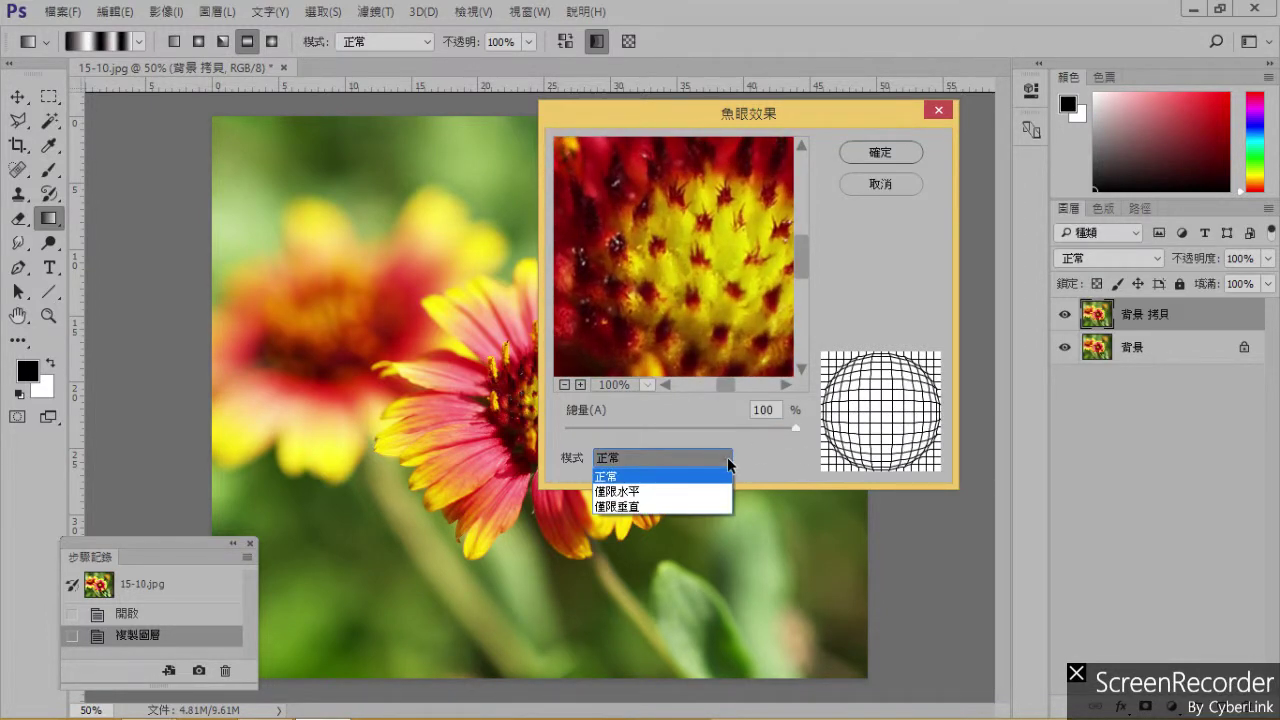
pyautogui.click(720, 491)
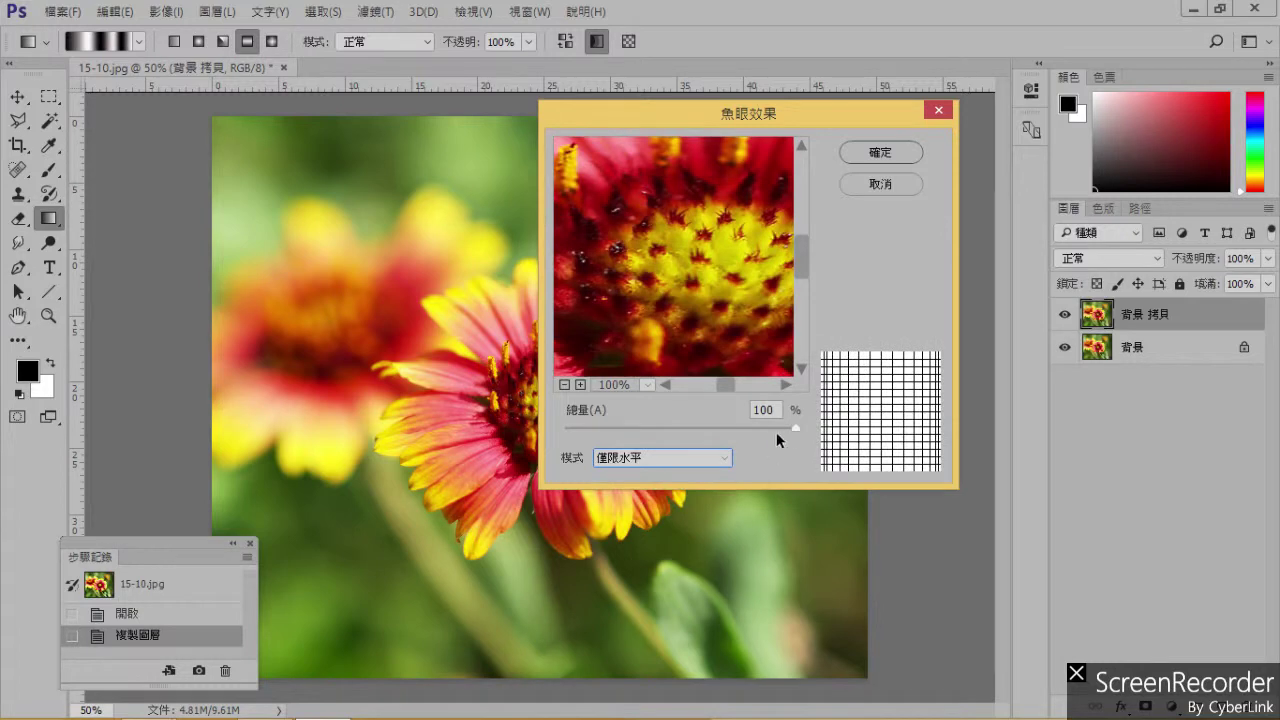
pyautogui.moveTo(797, 432); pyautogui.dragTo(880, 443)
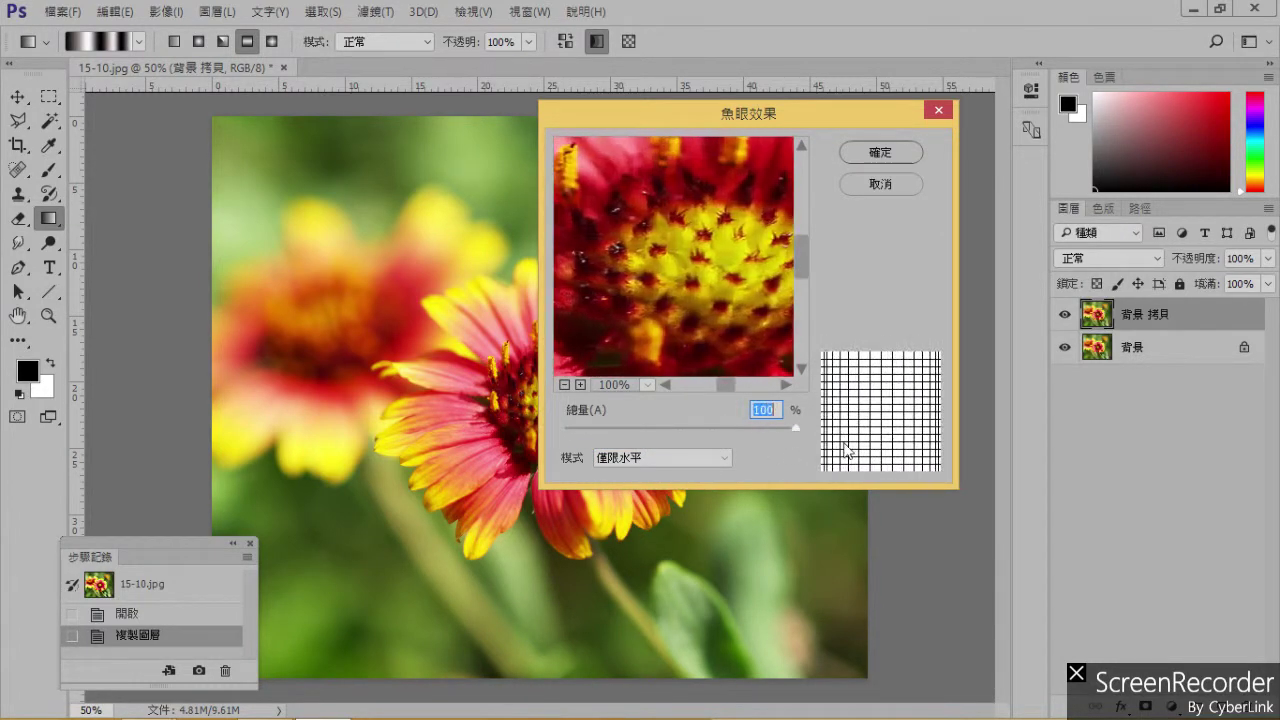
pyautogui.moveTo(460, 423); pyautogui.dragTo(746, 434)
pyautogui.click(685, 457)
pyautogui.click(673, 501)
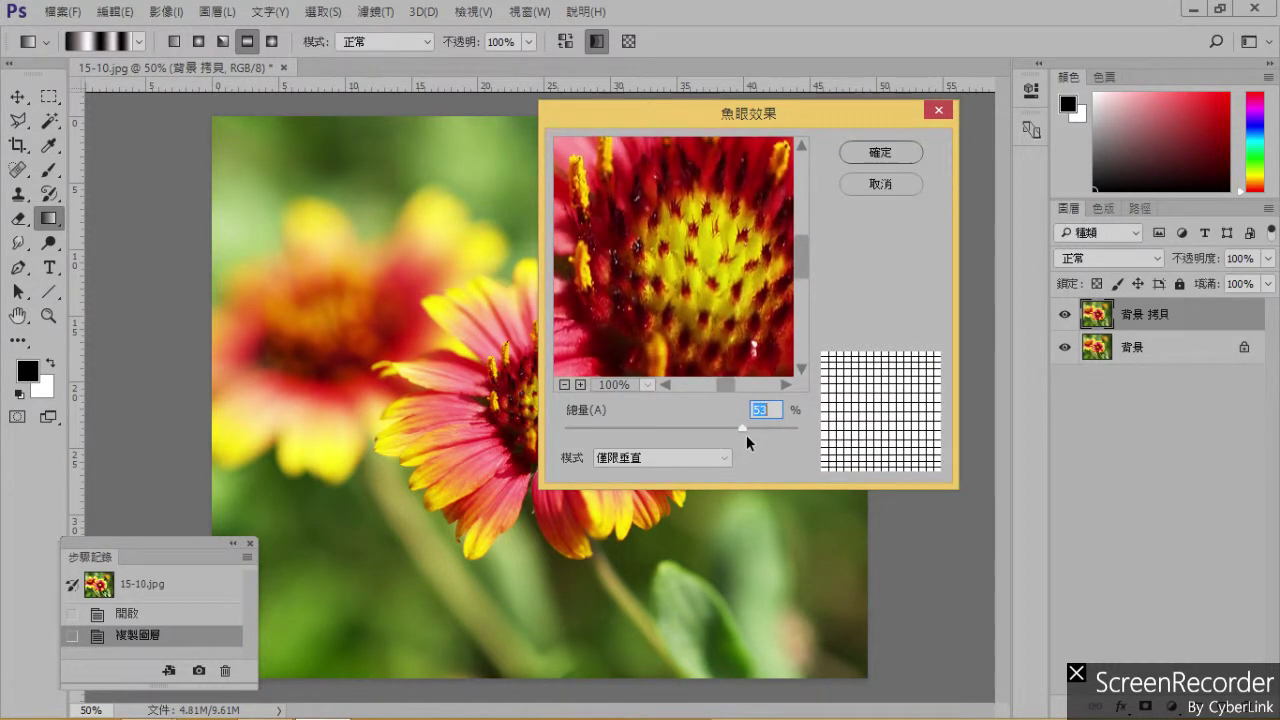
# Set the Spherize mode back to 正常 and the amount to 100%, and apply the filter to the copied layer.
pyautogui.click(702, 458)
pyautogui.click(704, 477)
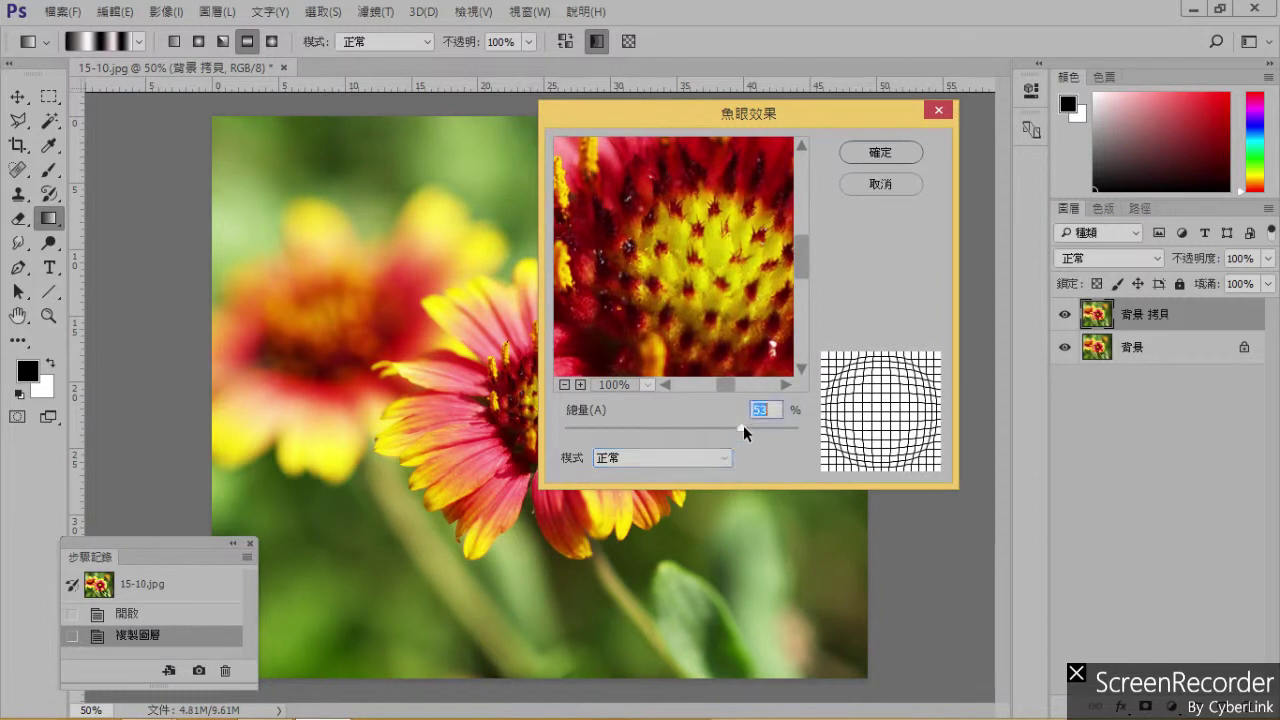
pyautogui.moveTo(743, 425); pyautogui.dragTo(795, 425)
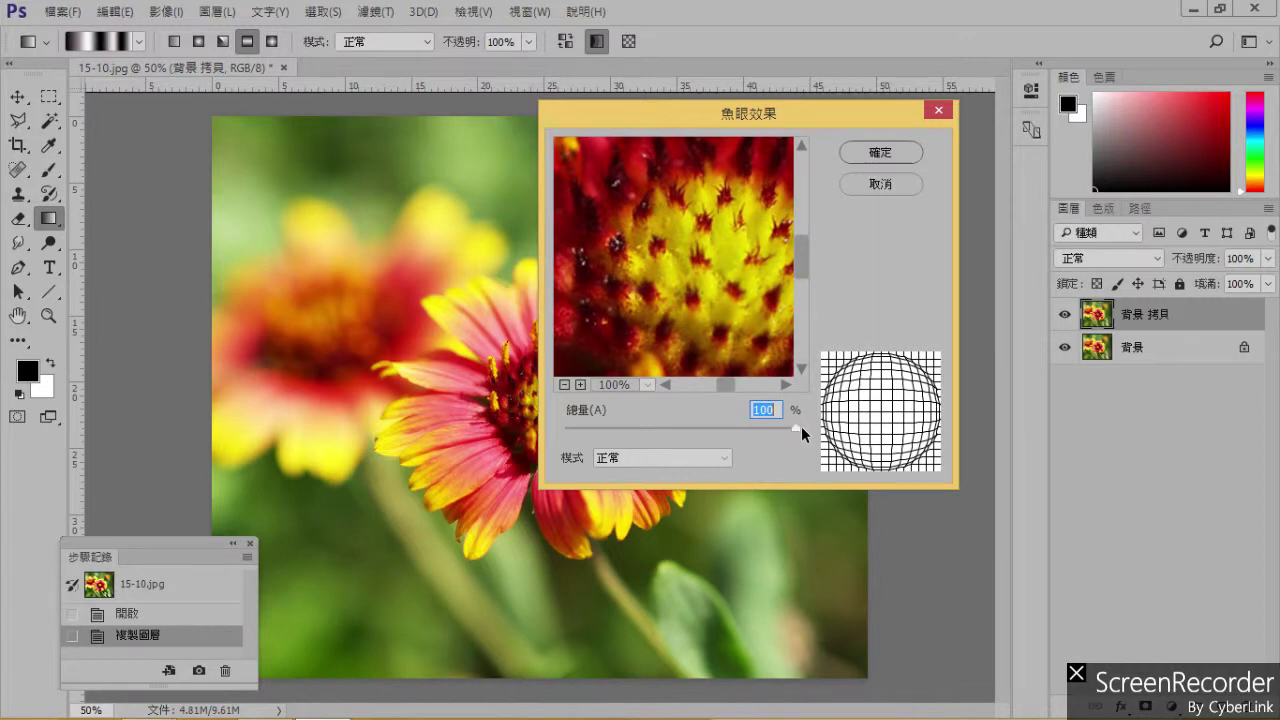
pyautogui.moveTo(801, 426); pyautogui.dragTo(794, 426)
pyautogui.click(880, 152)
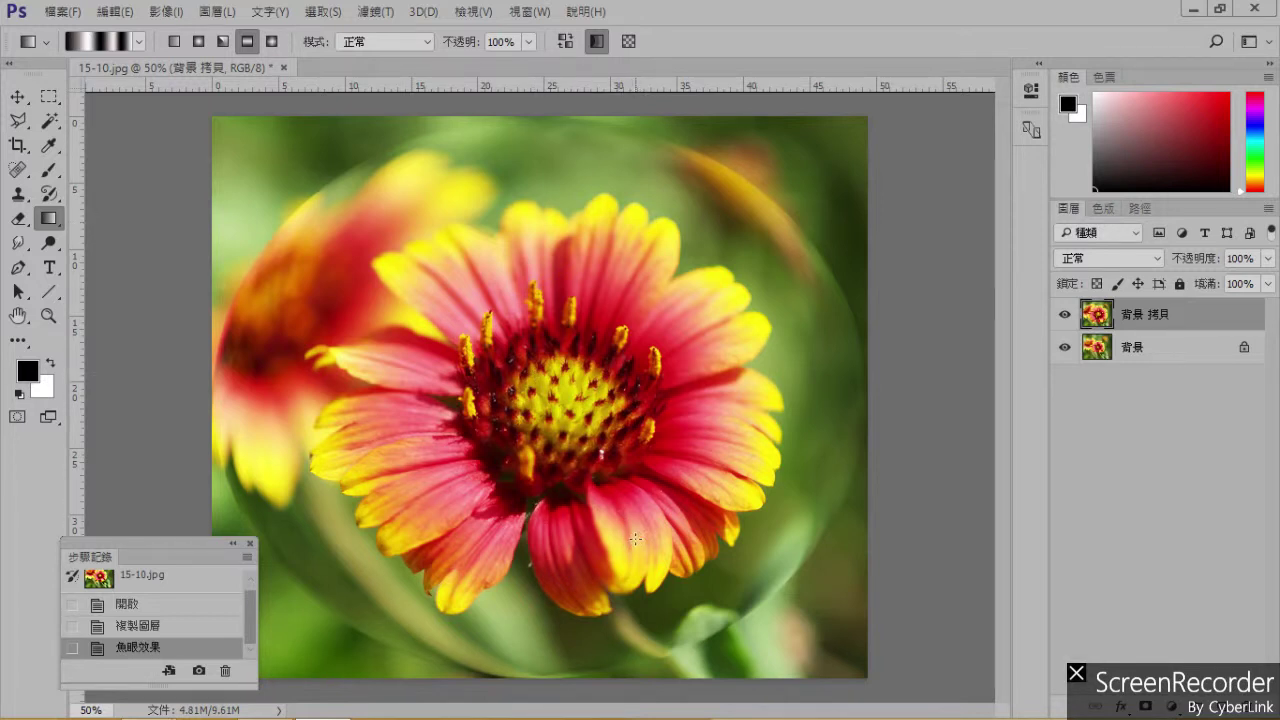
# Hide and show the 背景 拷貝 layer to compare the distortion, and set its blend mode to 色彩增值 (Multiply).
pyautogui.click(1065, 316)
pyautogui.click(1065, 316)
pyautogui.click(1153, 252)
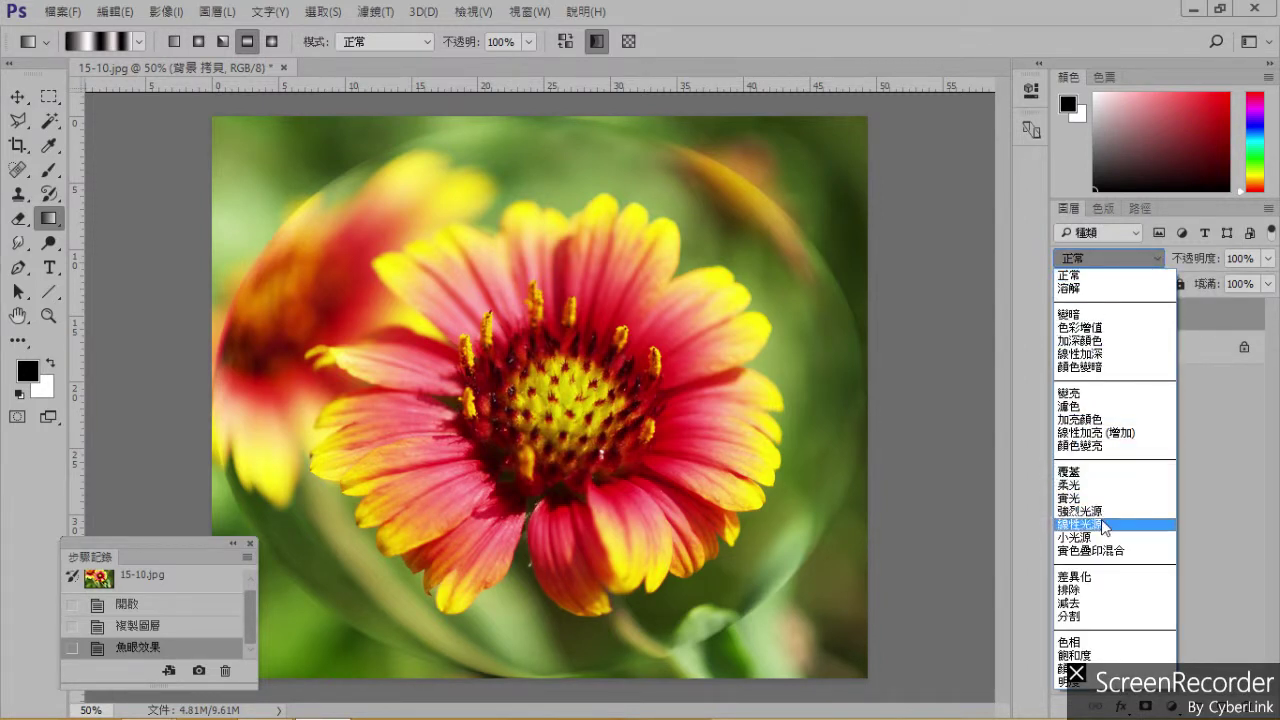
pyautogui.click(1119, 329)
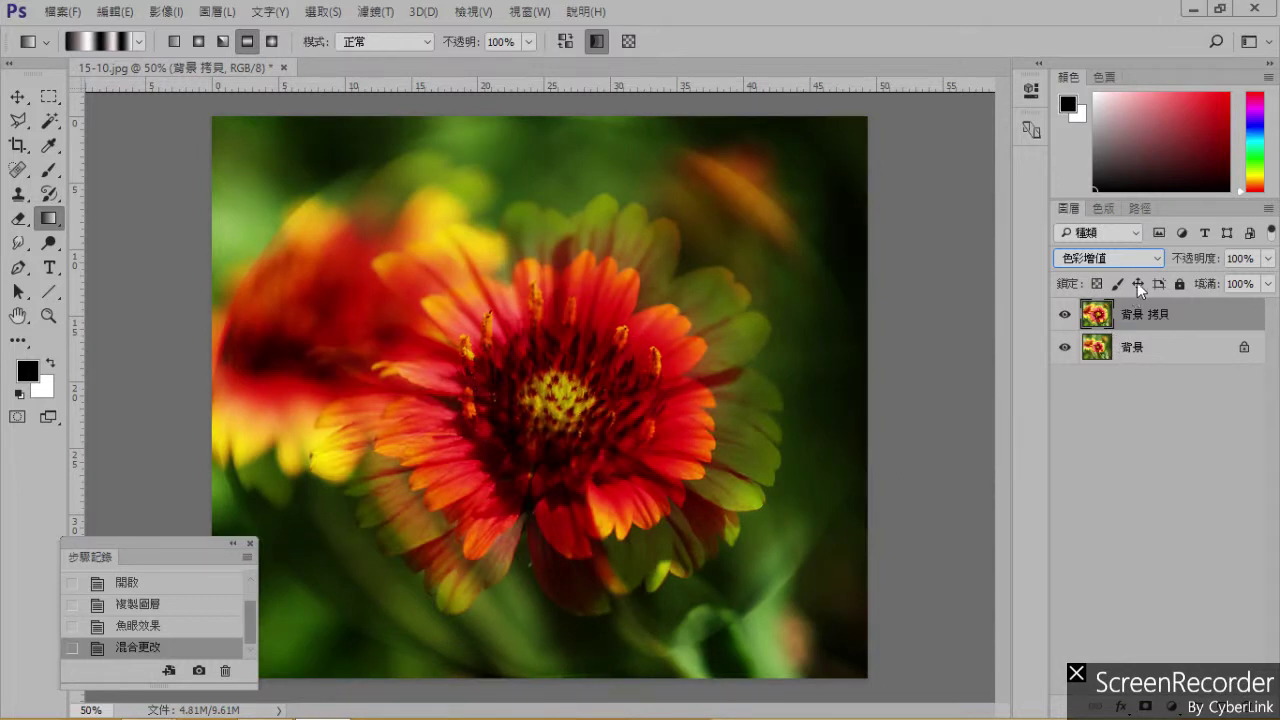
pyautogui.click(1153, 258)
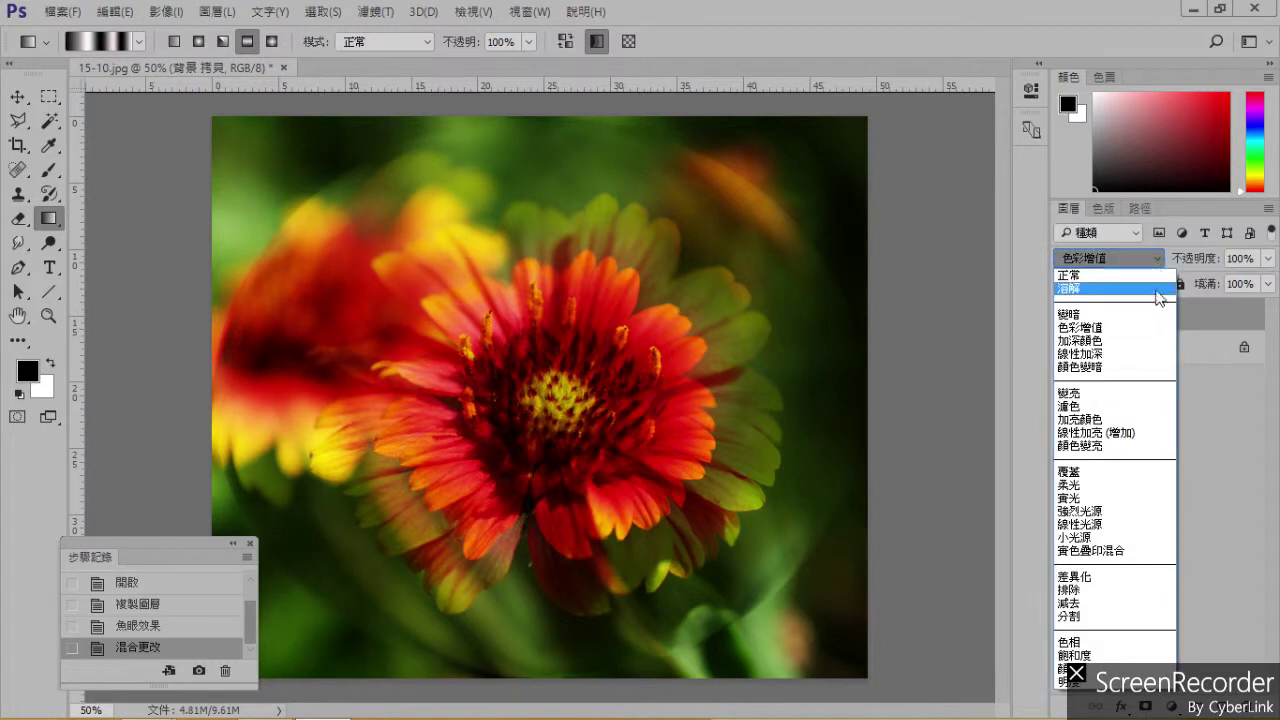
# Set the 背景 拷貝 layer's blend mode to 加深顏色 (Color Burn) and its opacity to 70%.
pyautogui.click(1143, 342)
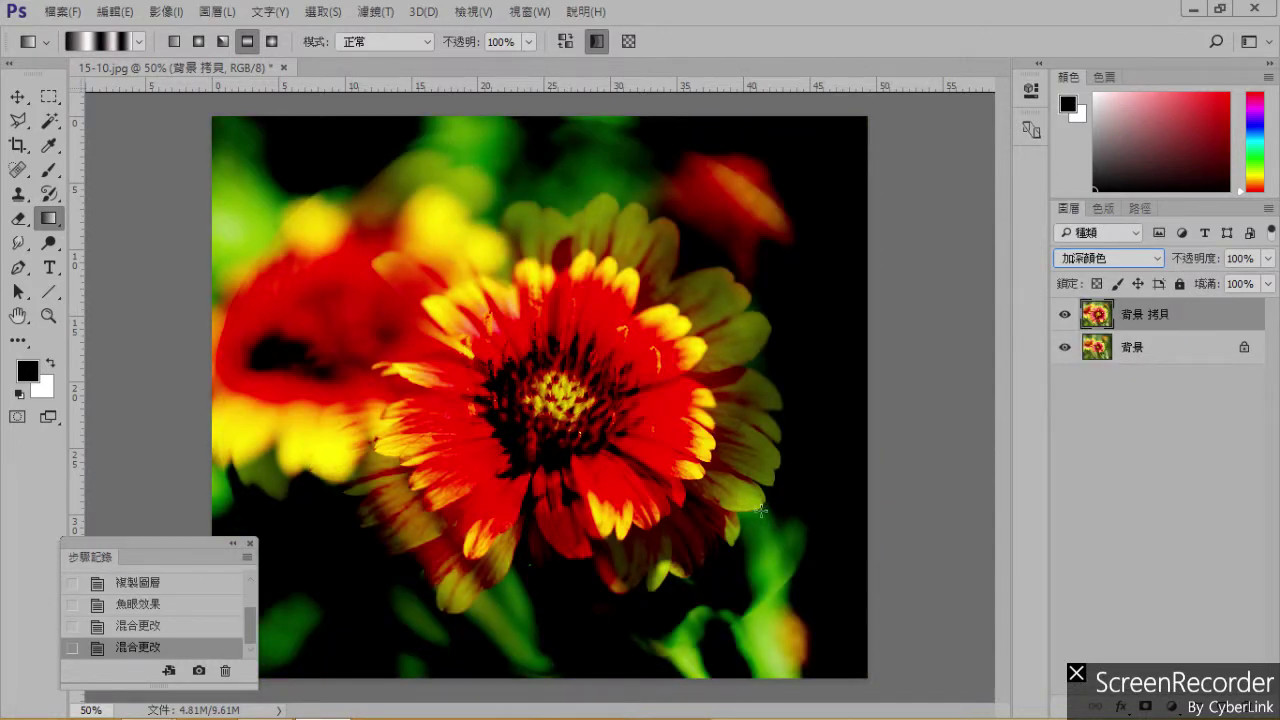
pyautogui.click(1267, 258)
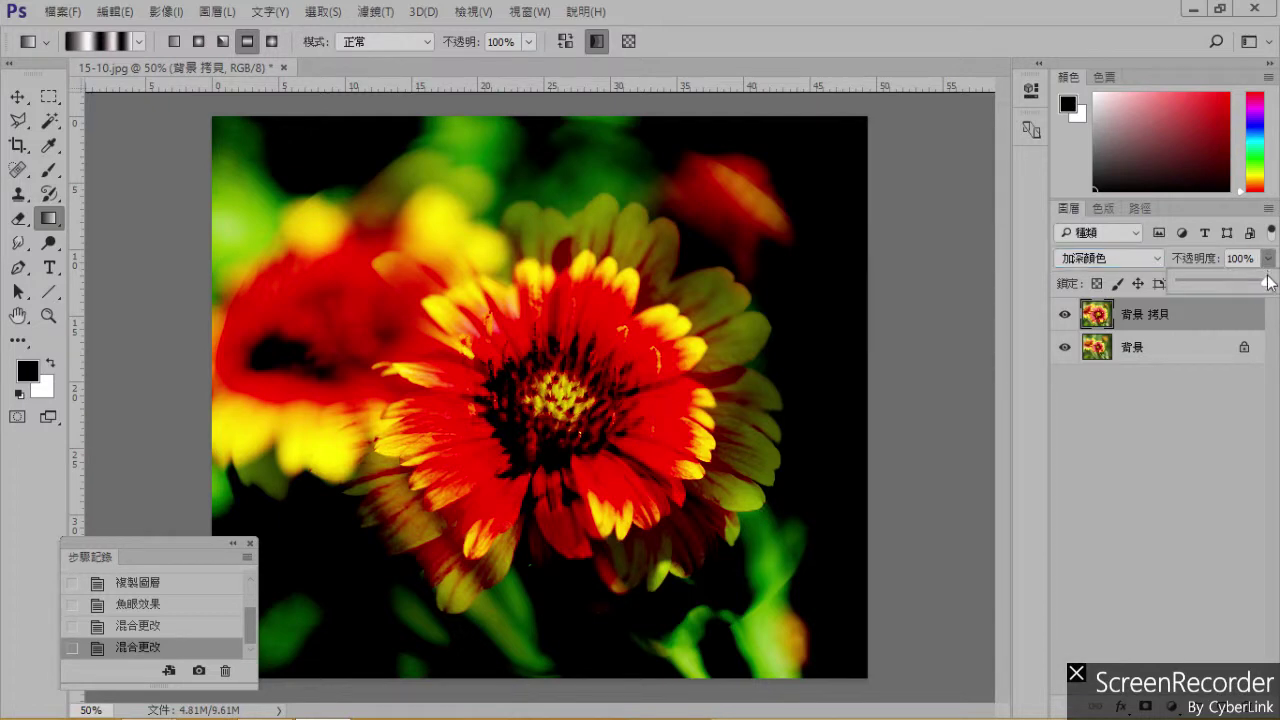
pyautogui.moveTo(1268, 283)
pyautogui.mouseDown()
pyautogui.moveTo(1170, 290)
pyautogui.moveTo(1240, 283)
pyautogui.mouseUp()
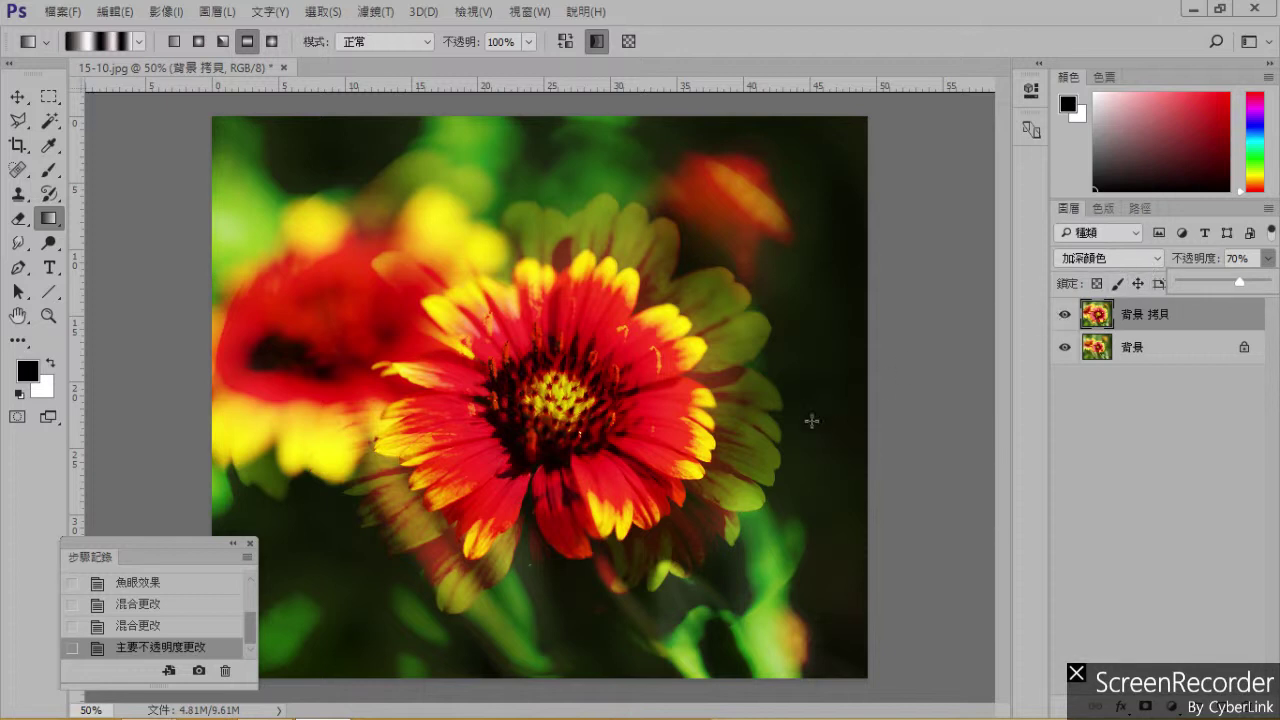
# With 背景 拷貝 hidden, duplicate the 背景 layer and apply the 魚眼效果 (Spherize) filter to the duplicate with an amount of -98%.
pyautogui.click(1065, 316)
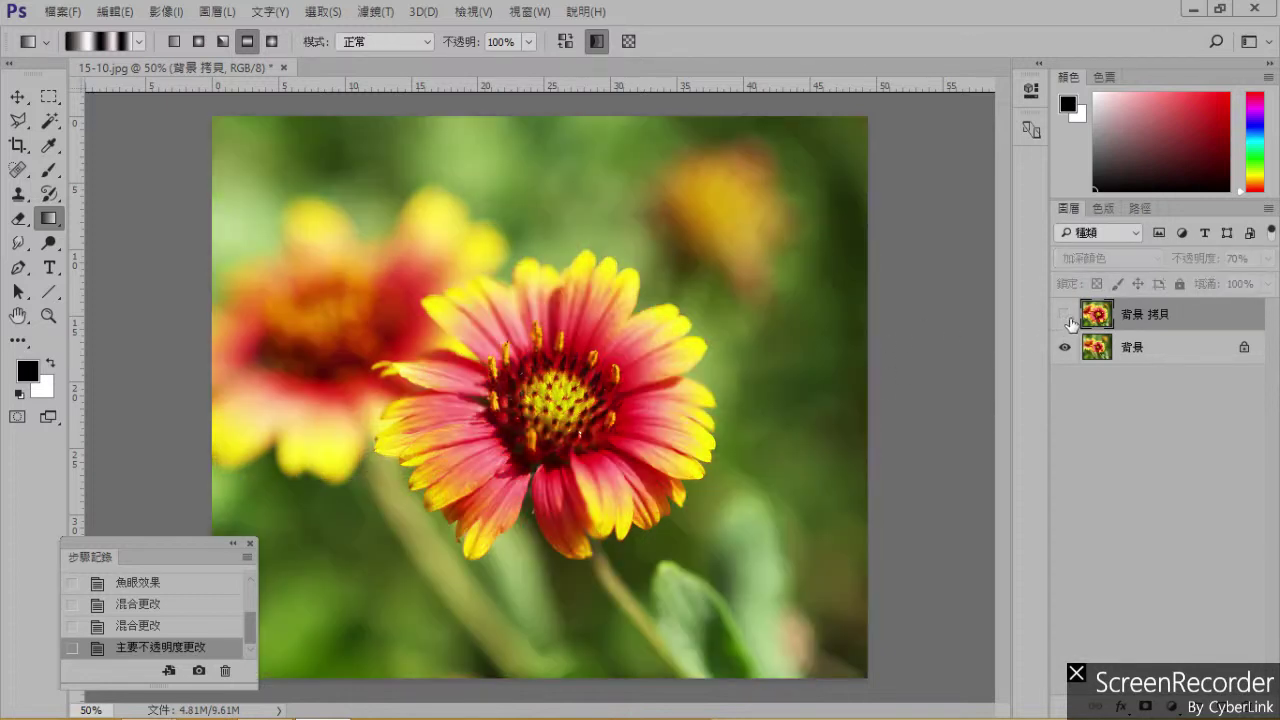
pyautogui.moveTo(1163, 352); pyautogui.dragTo(1227, 706)
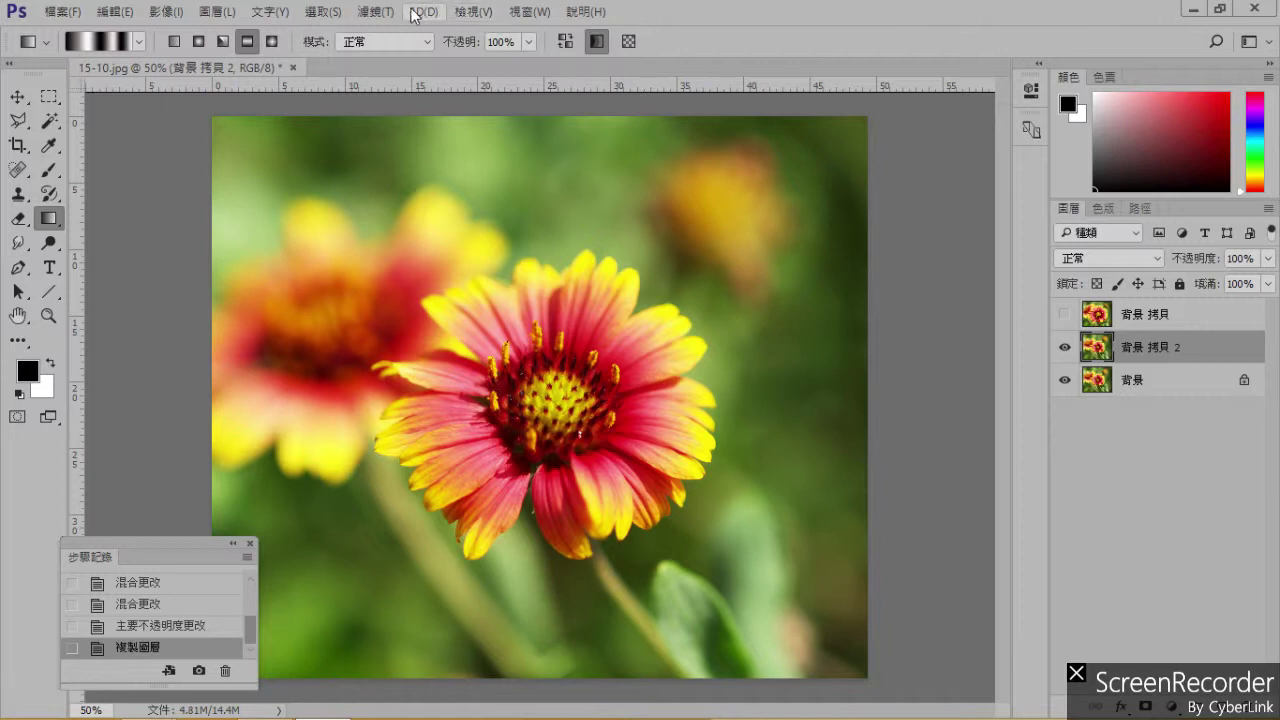
pyautogui.click(374, 14)
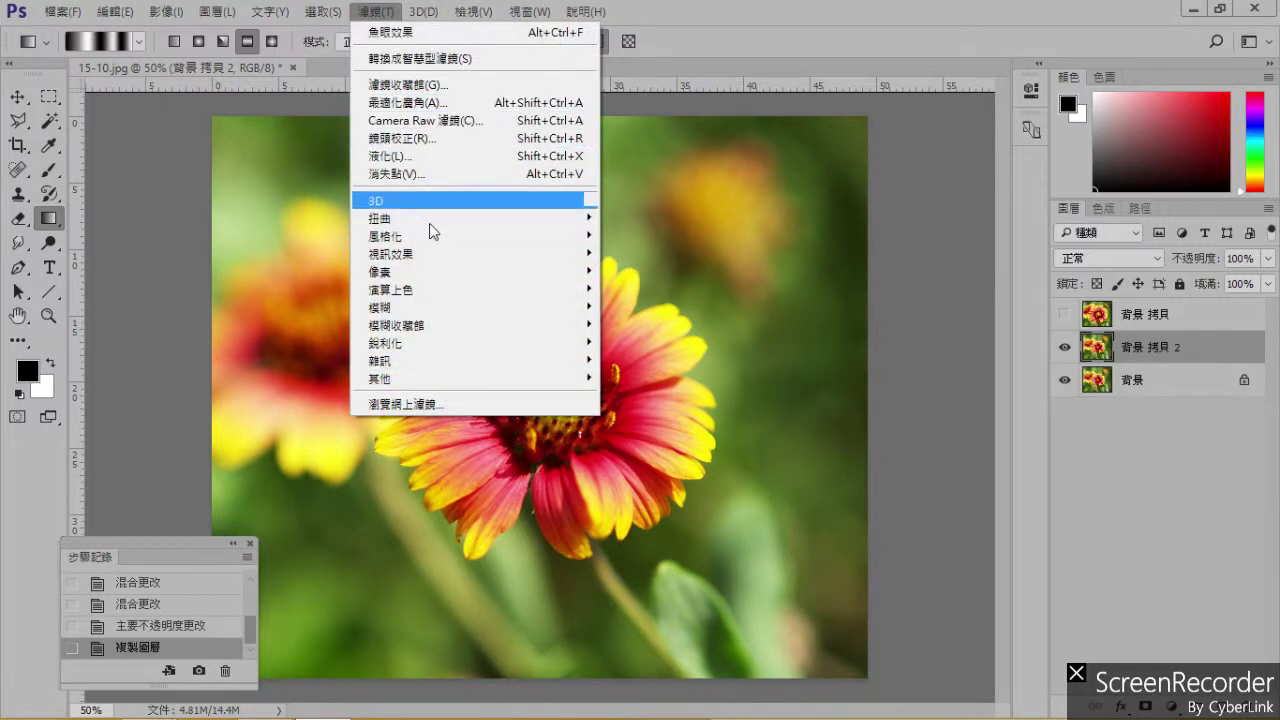
pyautogui.moveTo(447, 293)
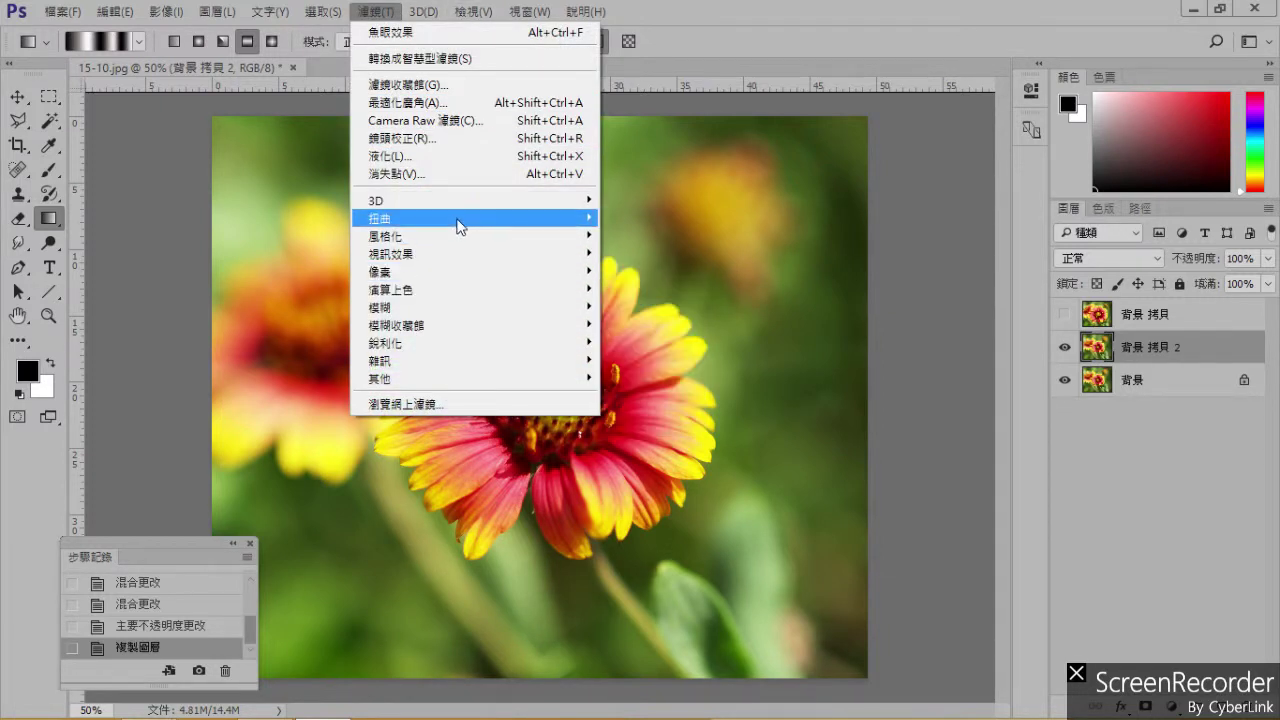
pyautogui.moveTo(480, 218)
pyautogui.click(669, 309)
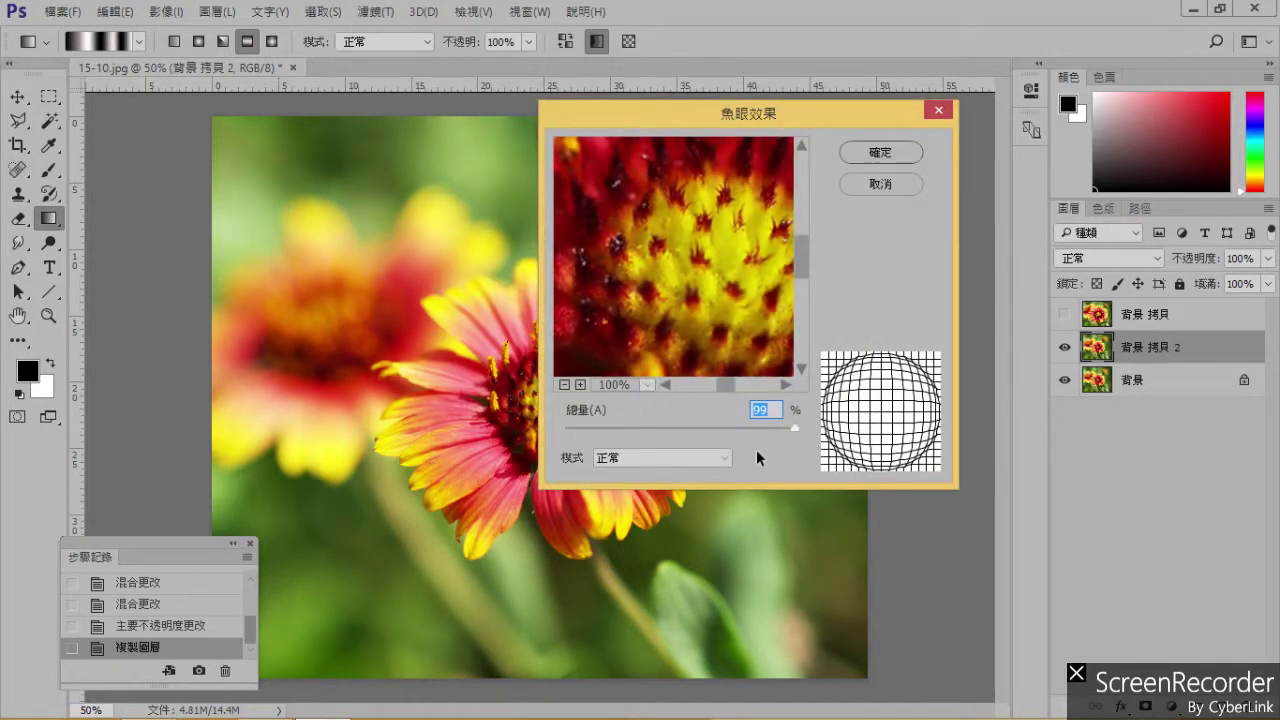
pyautogui.moveTo(792, 425); pyautogui.dragTo(566, 420)
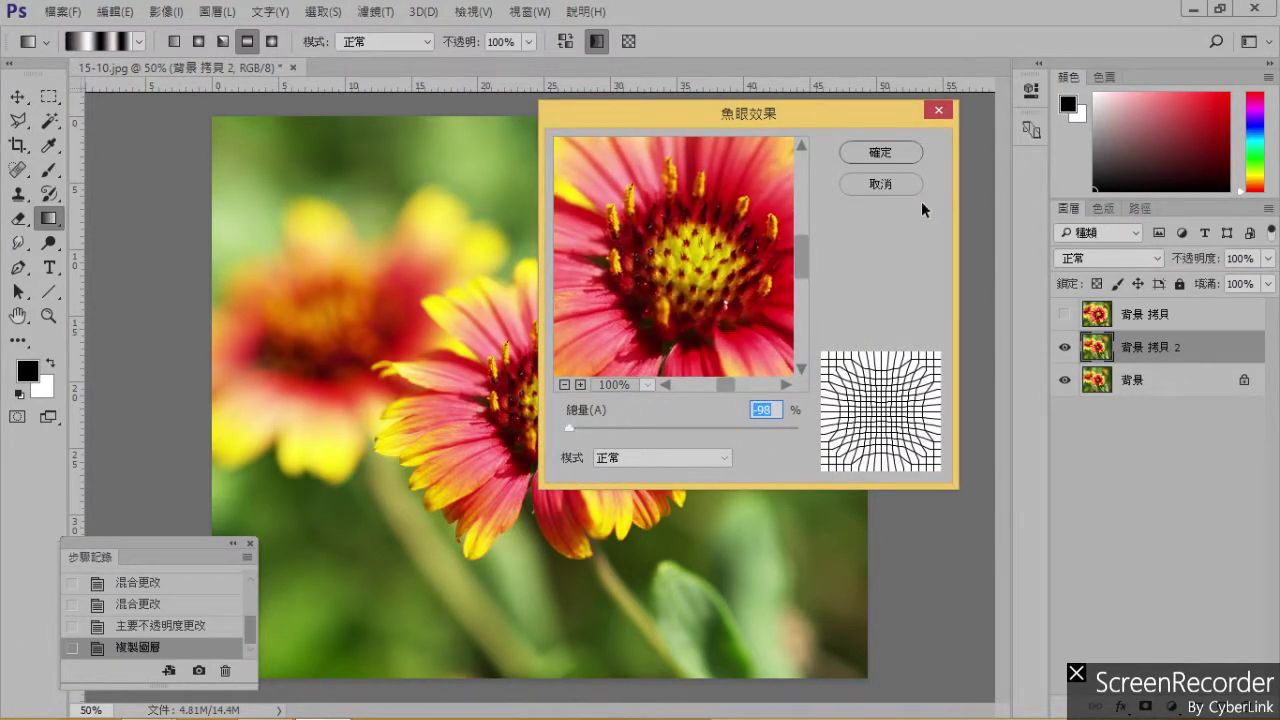
pyautogui.click(879, 152)
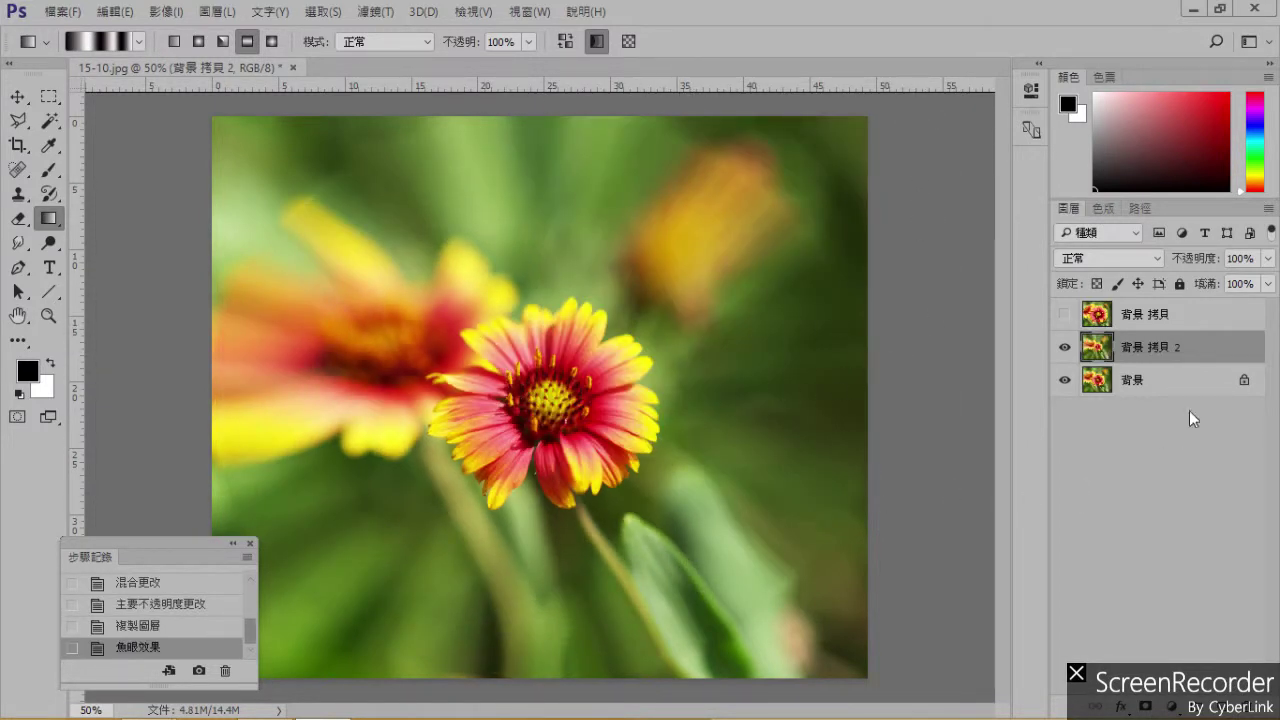
# Show the 背景 拷貝 layer again and move 背景 拷貝 2 above it in the layer stack.
pyautogui.click(1064, 315)
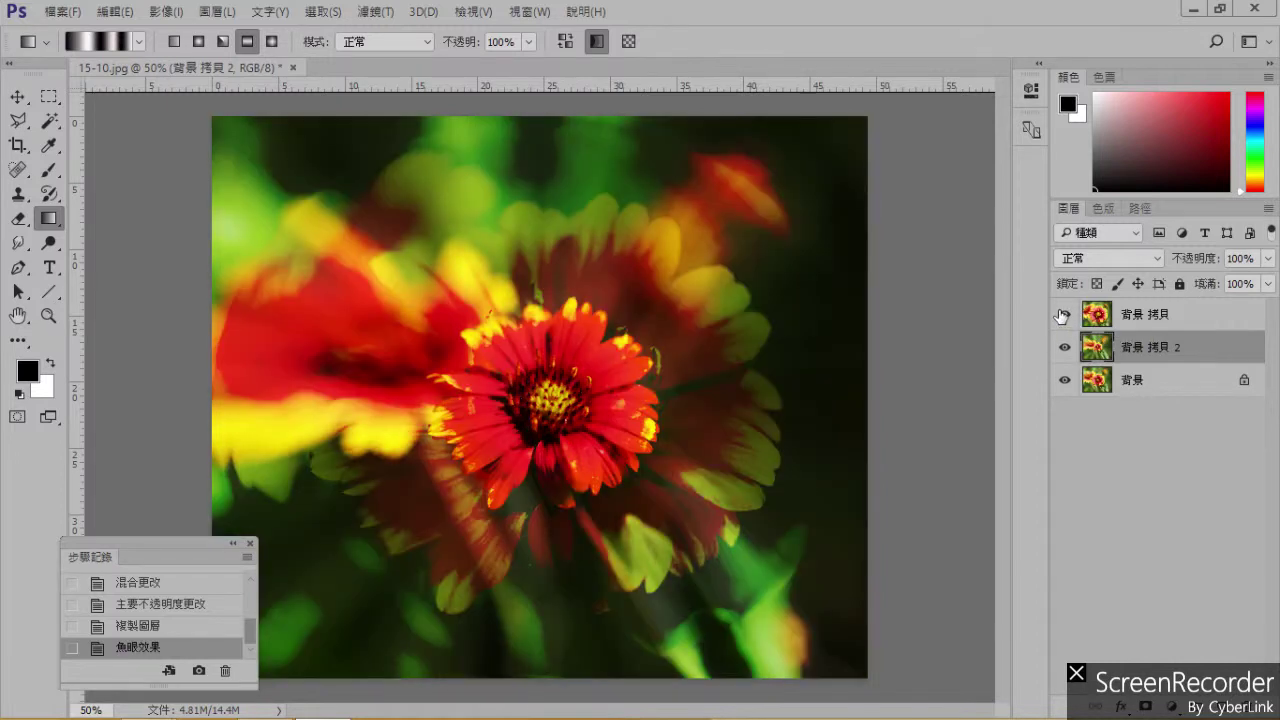
pyautogui.moveTo(1133, 352); pyautogui.dragTo(1132, 318)
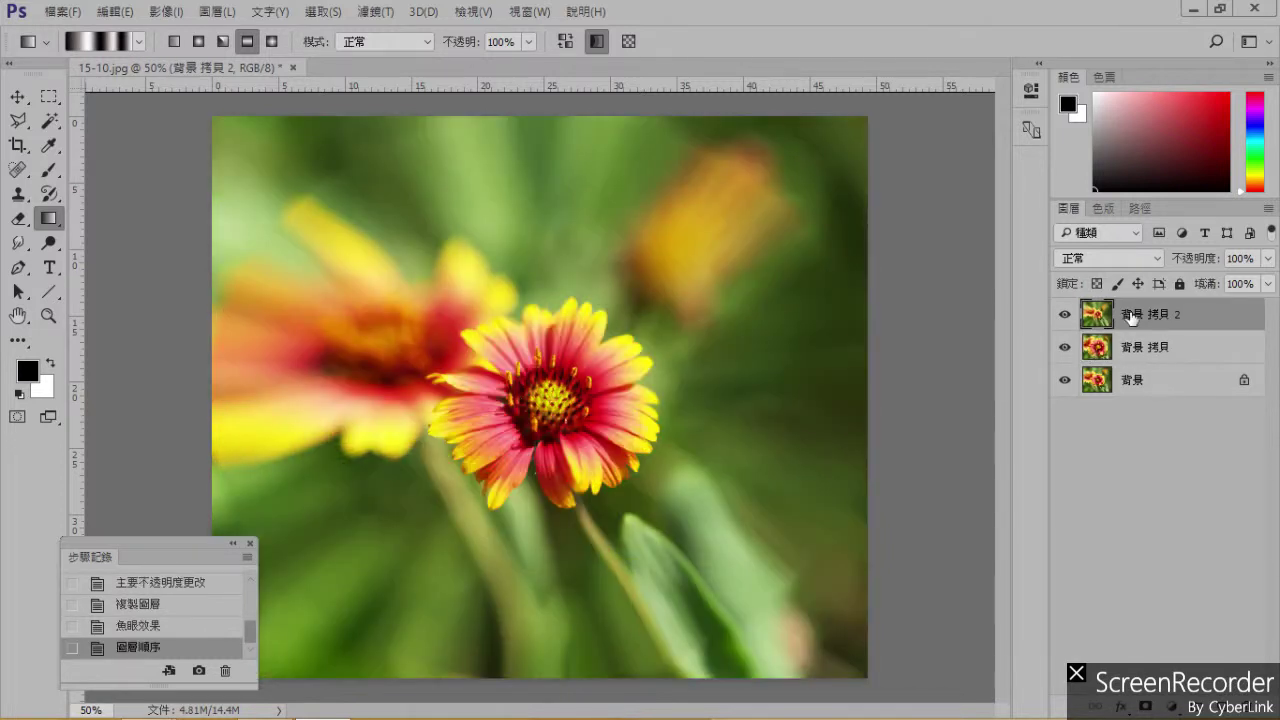
# Set the 背景 拷貝 2 layer's blend mode to 柔光 (Soft Light) and its opacity to 75%.
pyautogui.click(1159, 258)
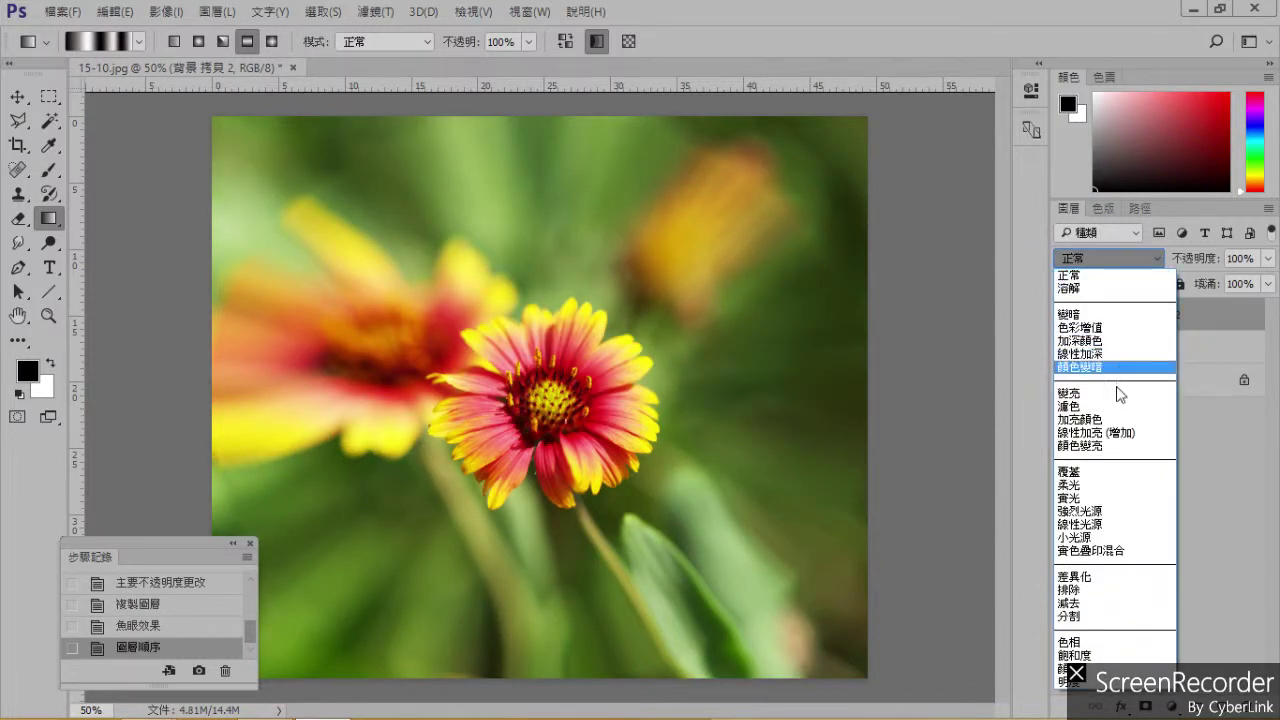
pyautogui.click(1106, 485)
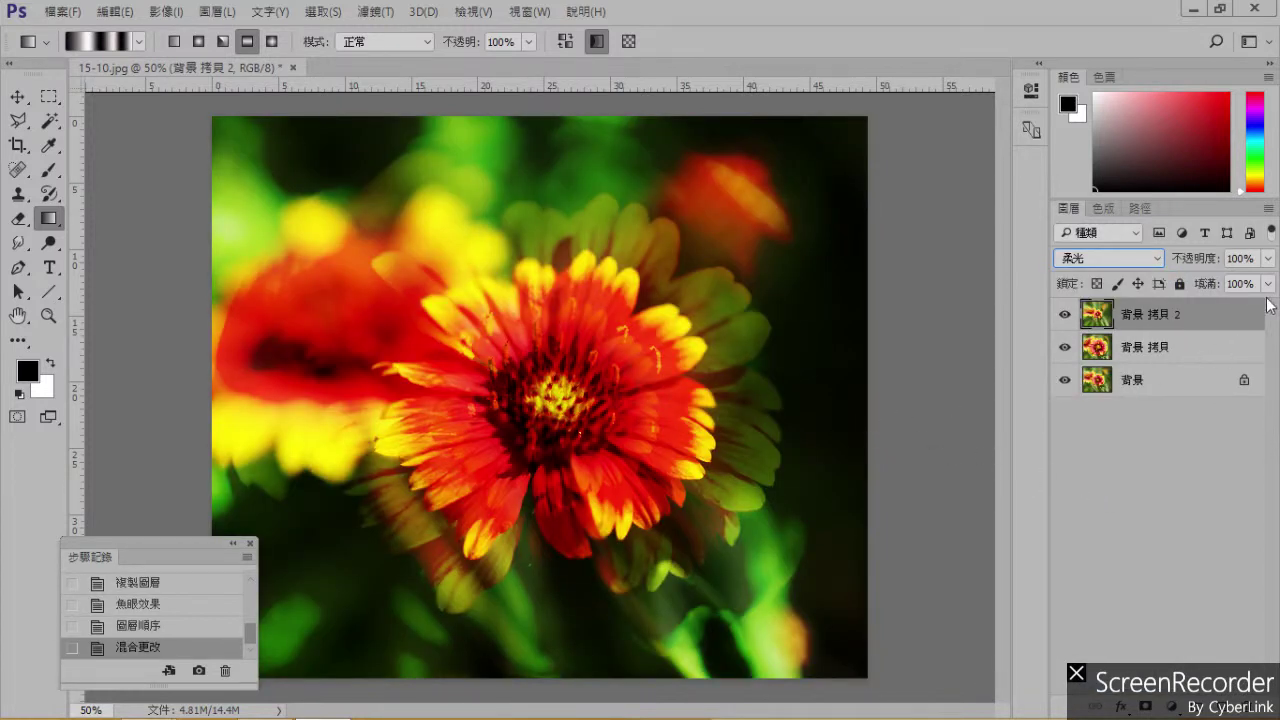
pyautogui.click(1268, 258)
pyautogui.moveTo(1260, 291)
pyautogui.mouseDown()
pyautogui.moveTo(1188, 282)
pyautogui.moveTo(1277, 283)
pyautogui.moveTo(1215, 283)
pyautogui.moveTo(1260, 284)
pyautogui.moveTo(1244, 284)
pyautogui.mouseUp()
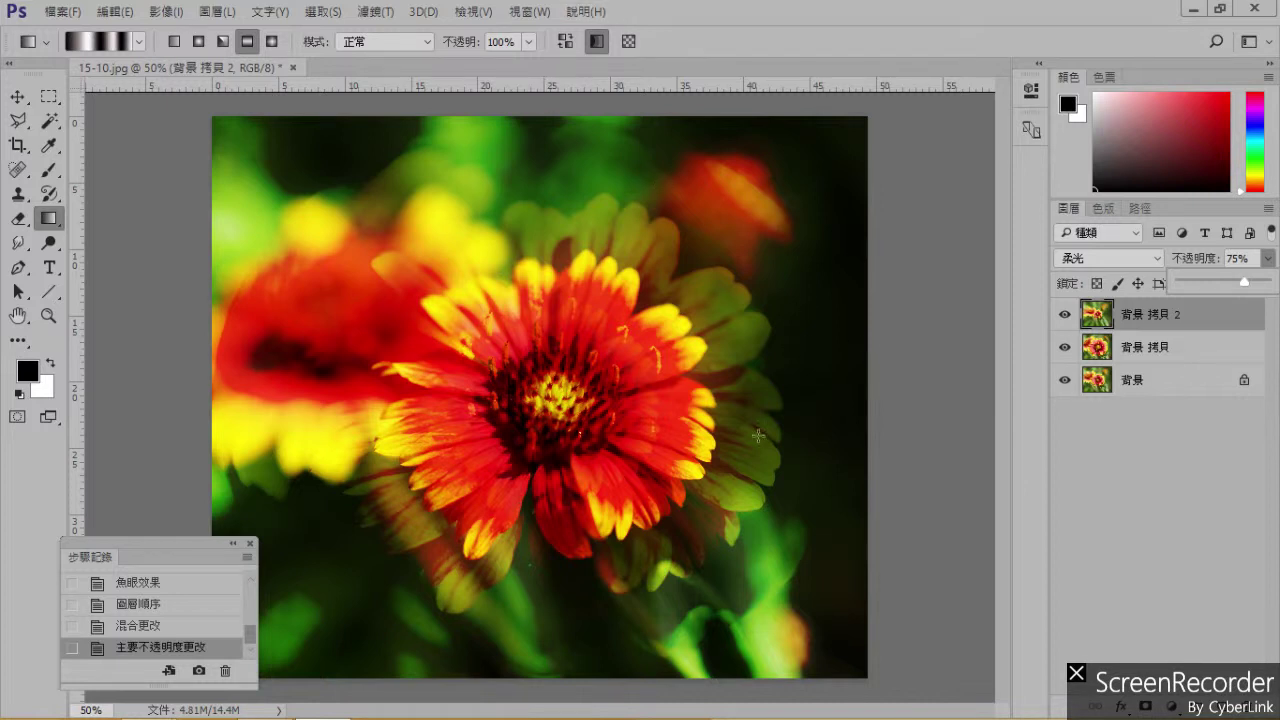
# Compare the flower image with and without the 背景 拷貝 2 layer by toggling that layer's visibility.
pyautogui.click(1064, 315)
pyautogui.click(1065, 316)
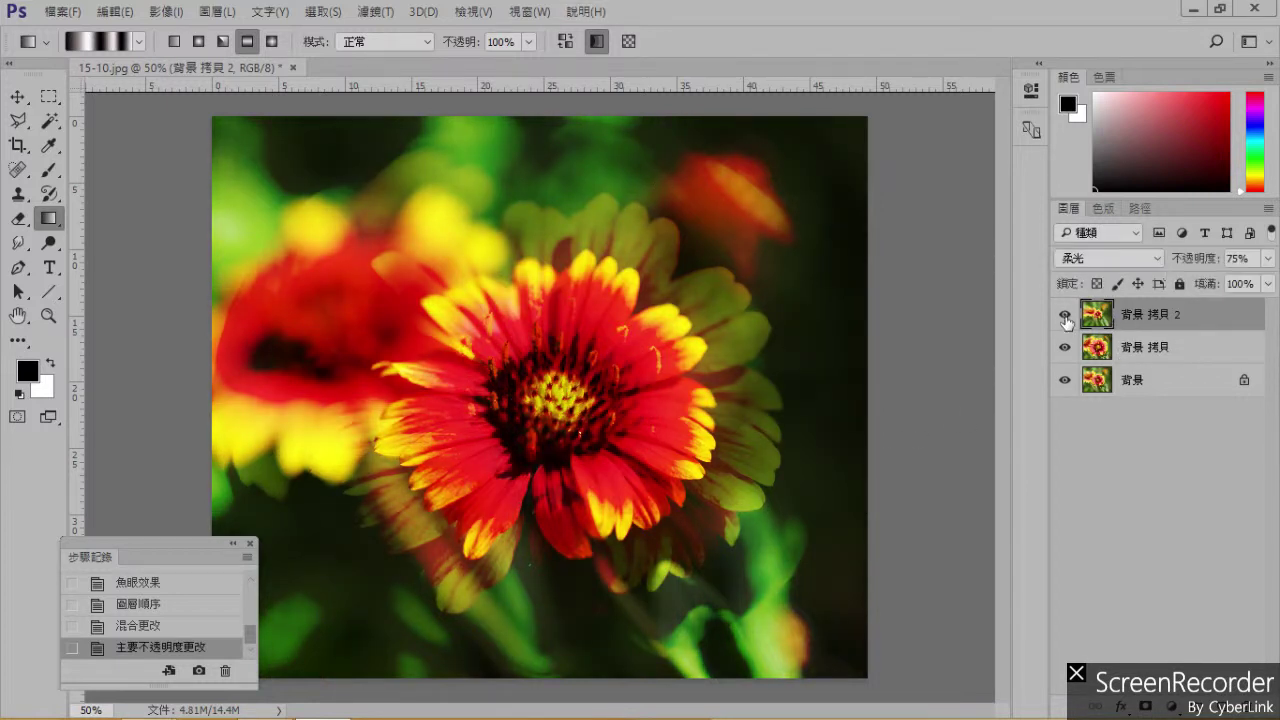
pyautogui.click(1065, 316)
pyautogui.click(1065, 316)
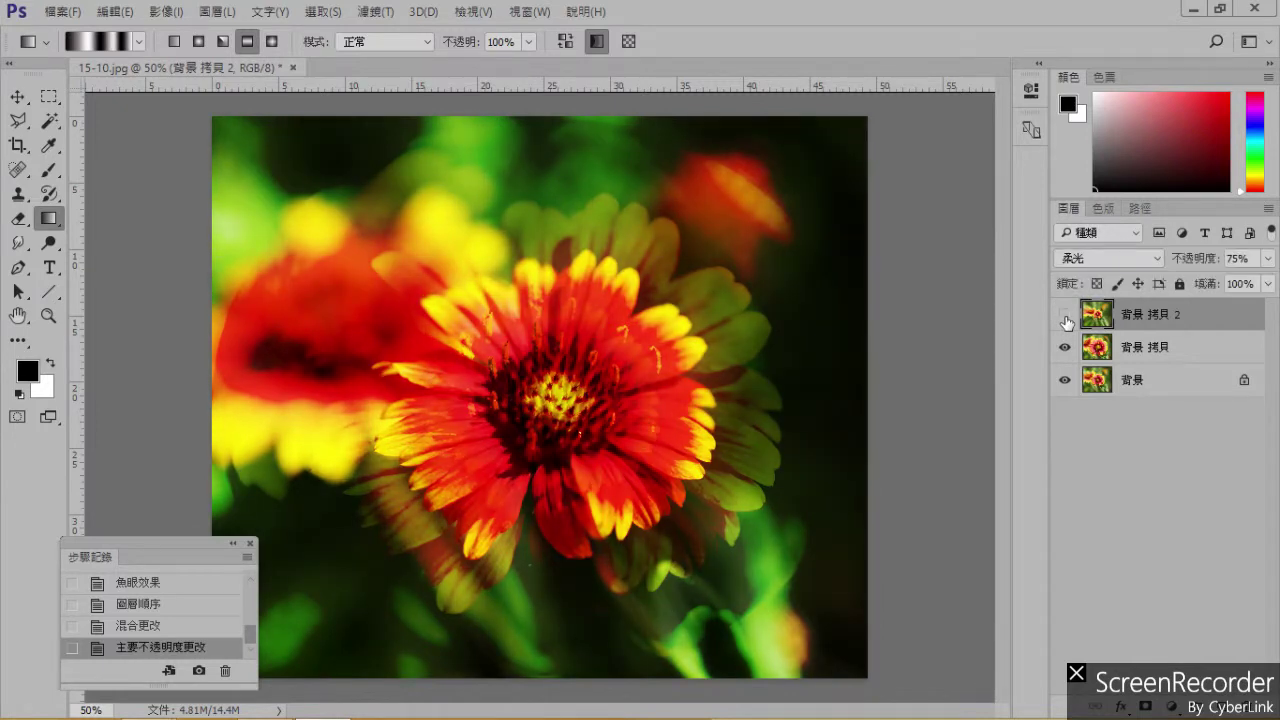
pyautogui.click(1065, 316)
pyautogui.click(1065, 316)
pyautogui.click(1065, 316)
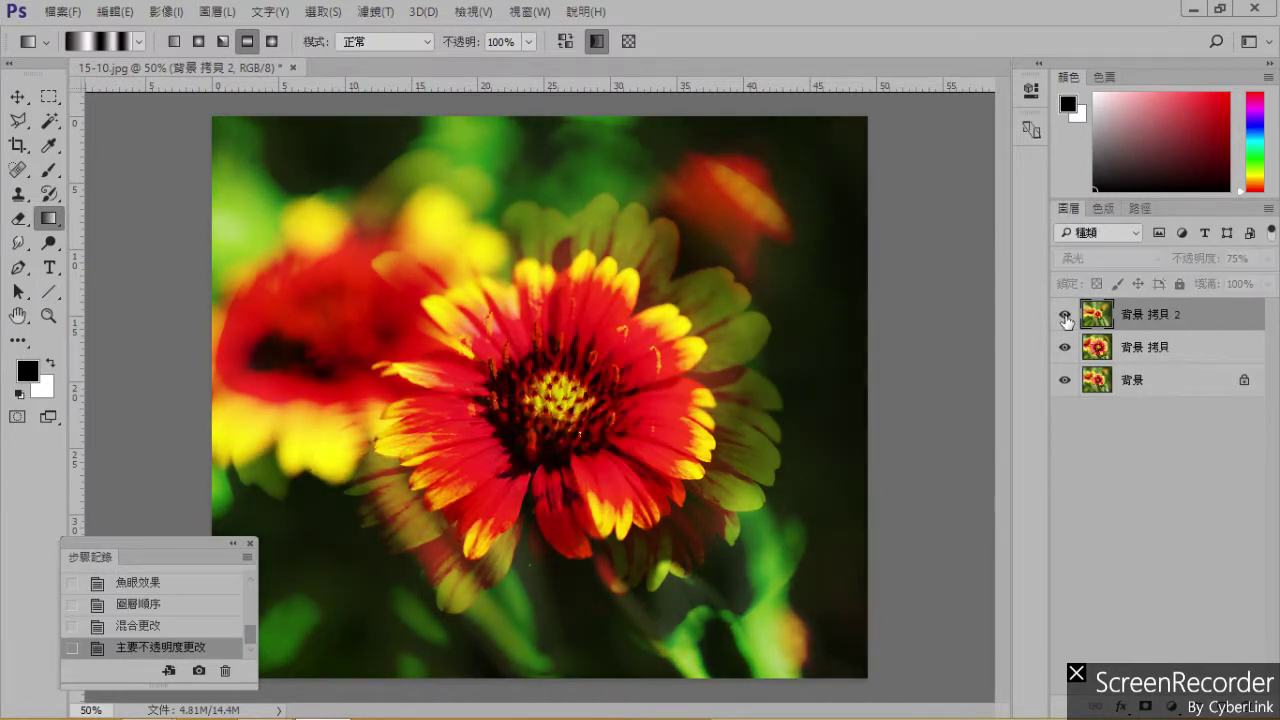
pyautogui.click(1065, 316)
pyautogui.click(1065, 316)
pyautogui.click(1065, 316)
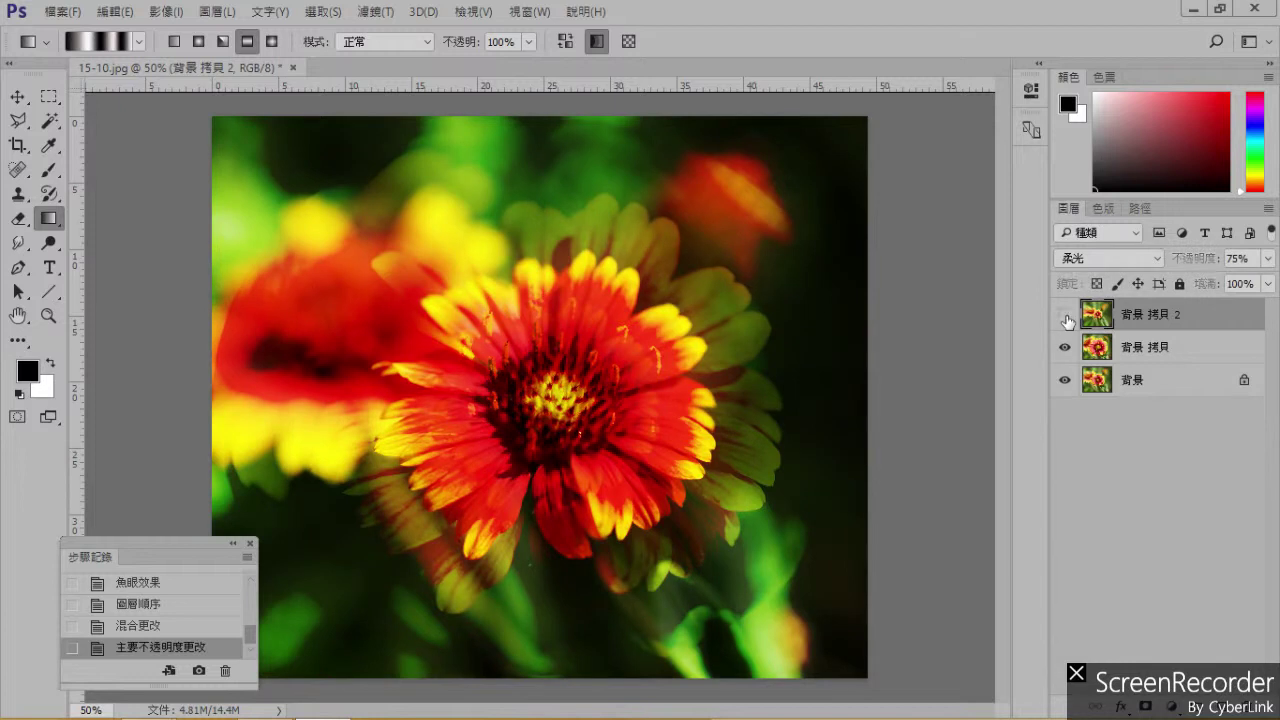
pyautogui.click(1065, 316)
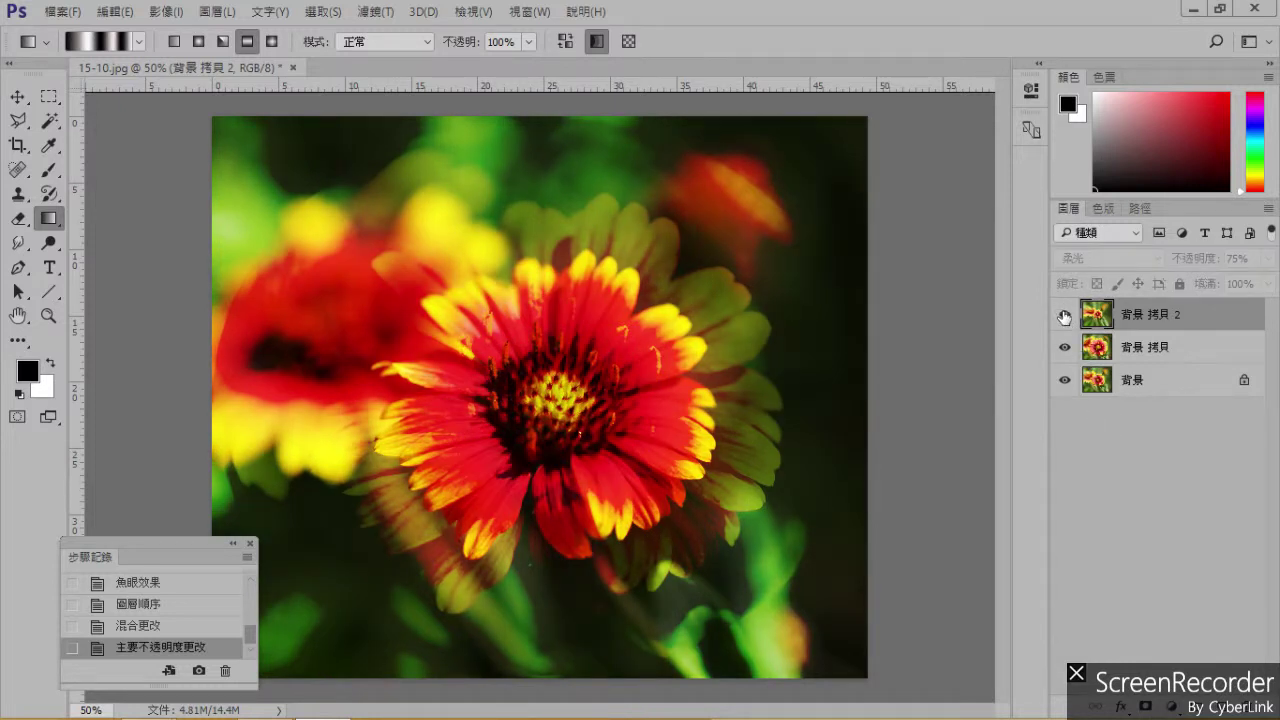
pyautogui.click(1065, 316)
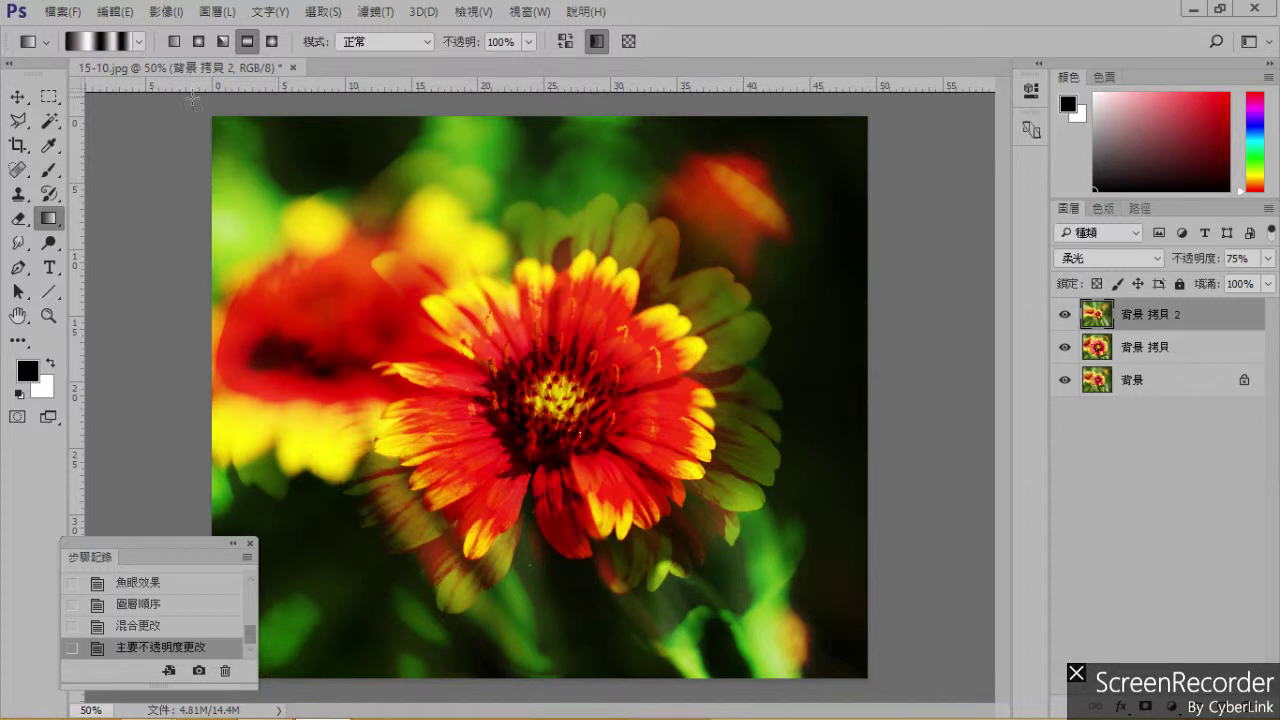
# Change the blend mode of the 背景 拷貝 2 layer to 強烈光源 (Vivid Light).
pyautogui.click(1158, 259)
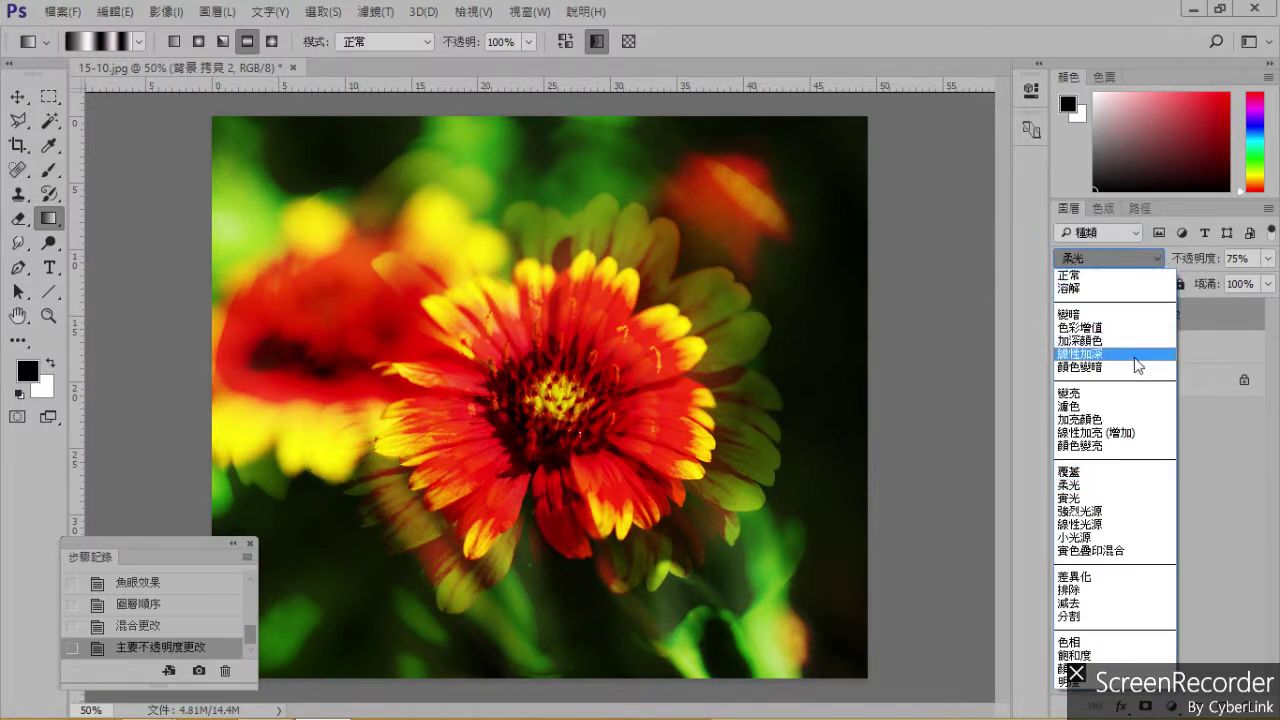
pyautogui.click(1115, 512)
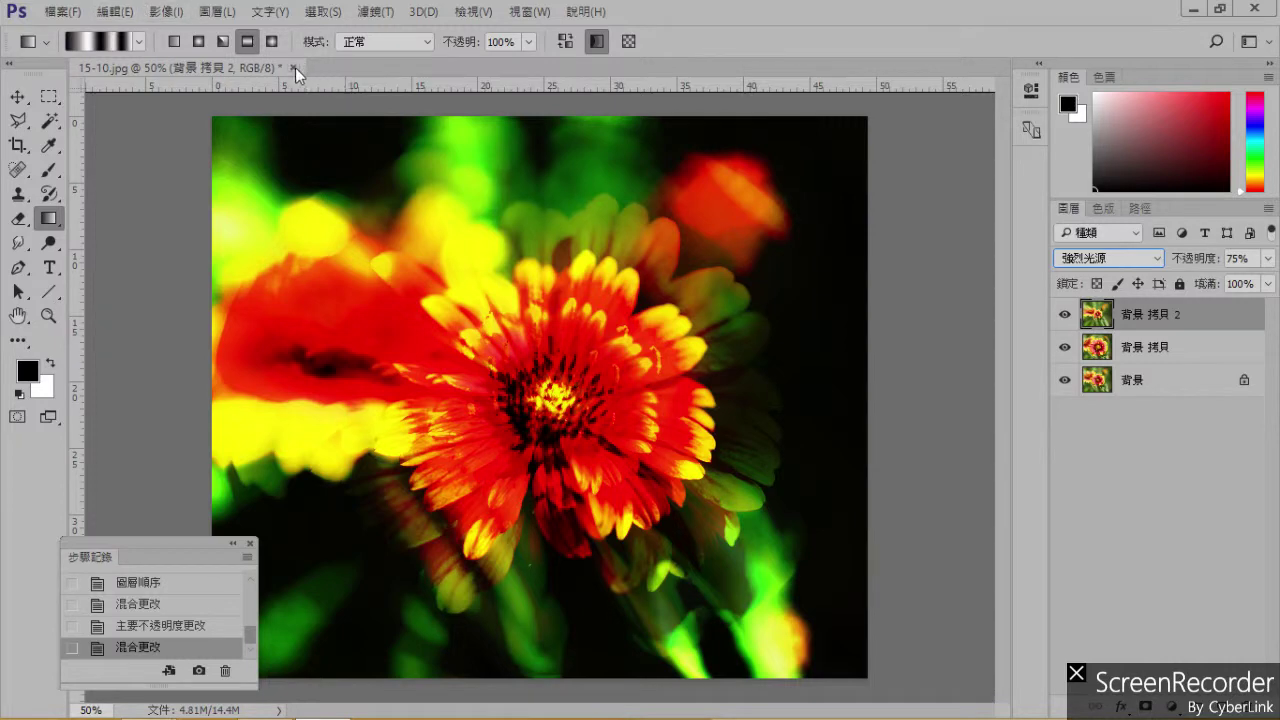
# Close 15-10.jpg and open 15-11.jpg from the recent files, discarding its embedded color profile.
pyautogui.click(291, 66)
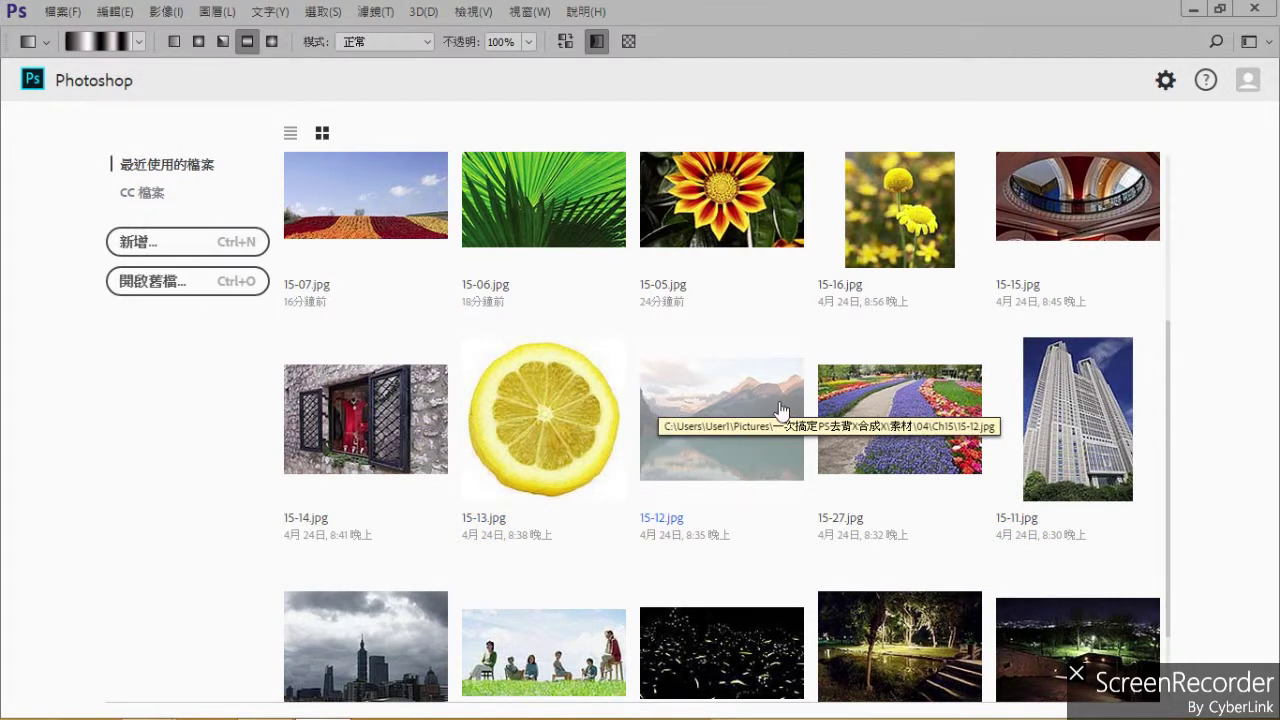
pyautogui.click(1062, 468)
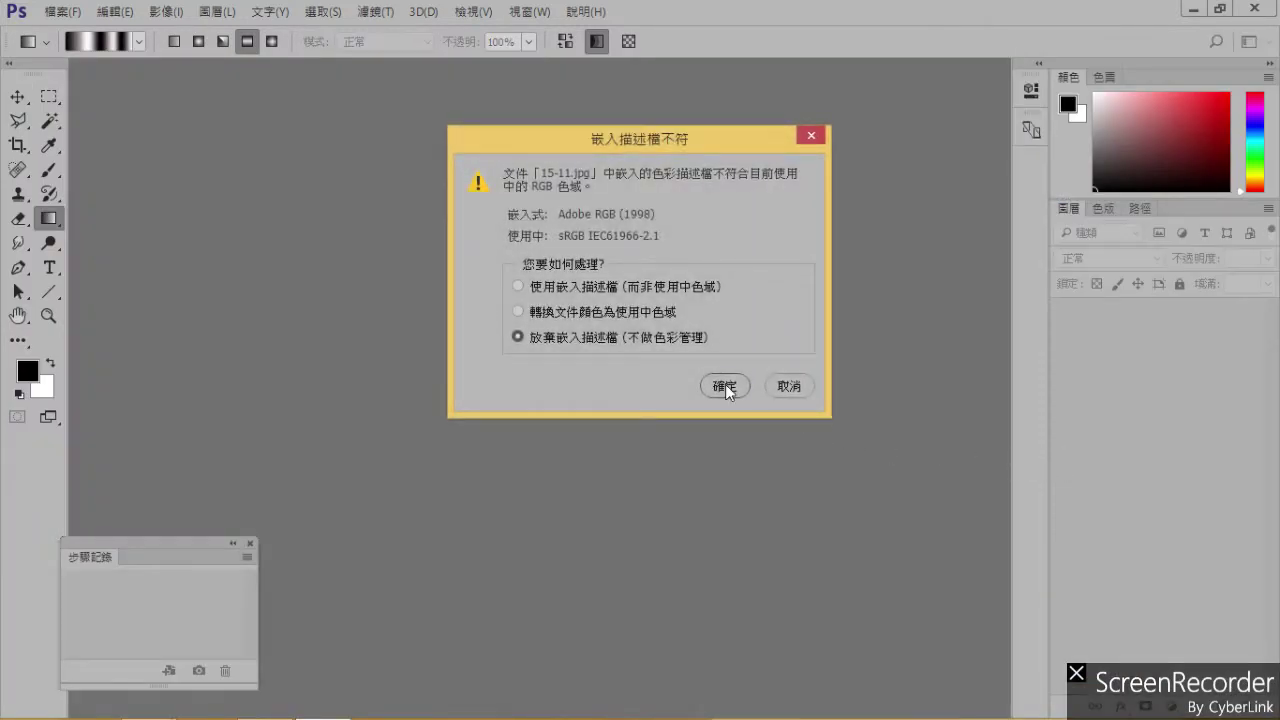
pyautogui.click(724, 386)
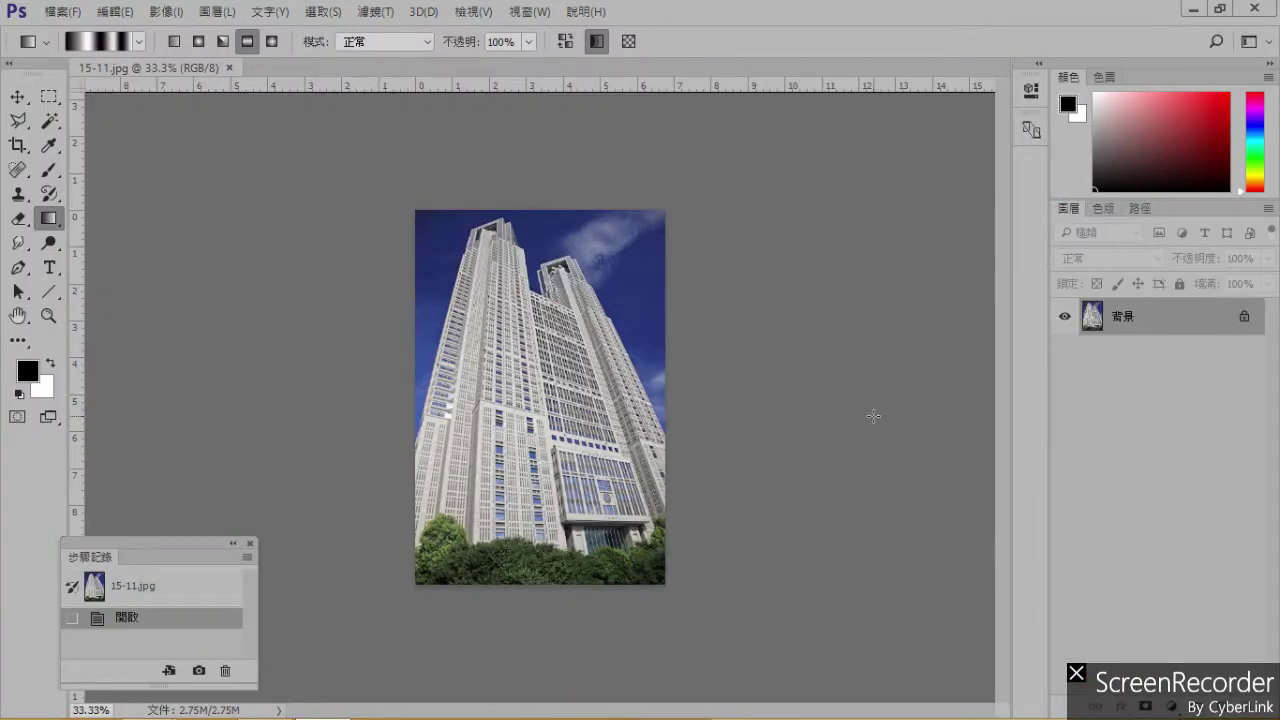
# Duplicate the 背景 layer and apply the 傾斜效果 (Shear) filter with 折回重複, curving the line so the building's top bends far to the right.
pyautogui.hotkey('ctrl', '+')
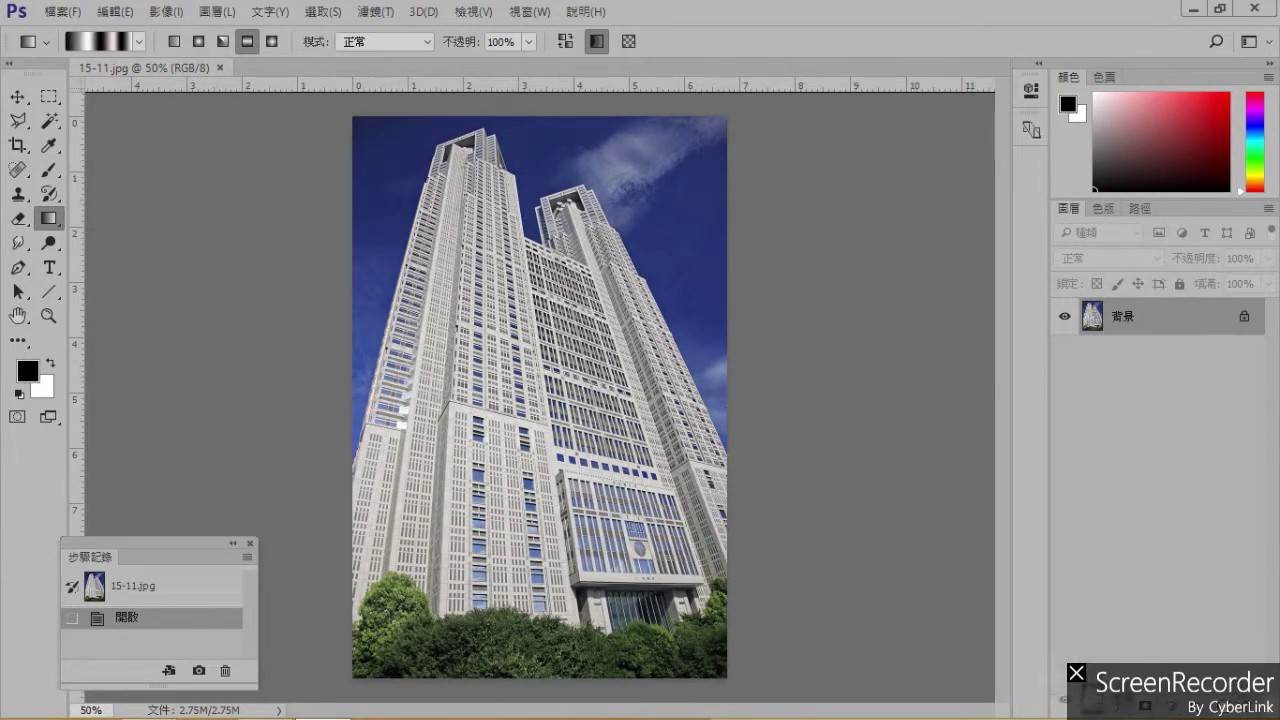
pyautogui.hotkey('ctrl', 'j')
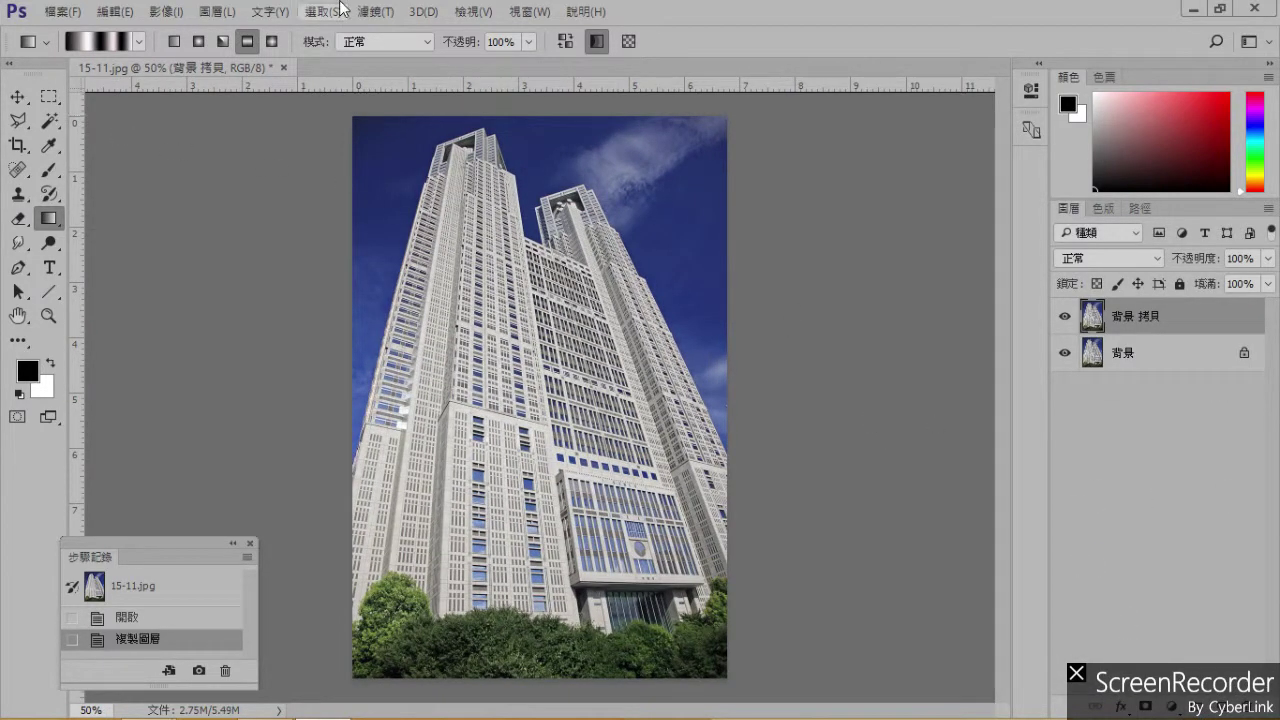
pyautogui.click(375, 11)
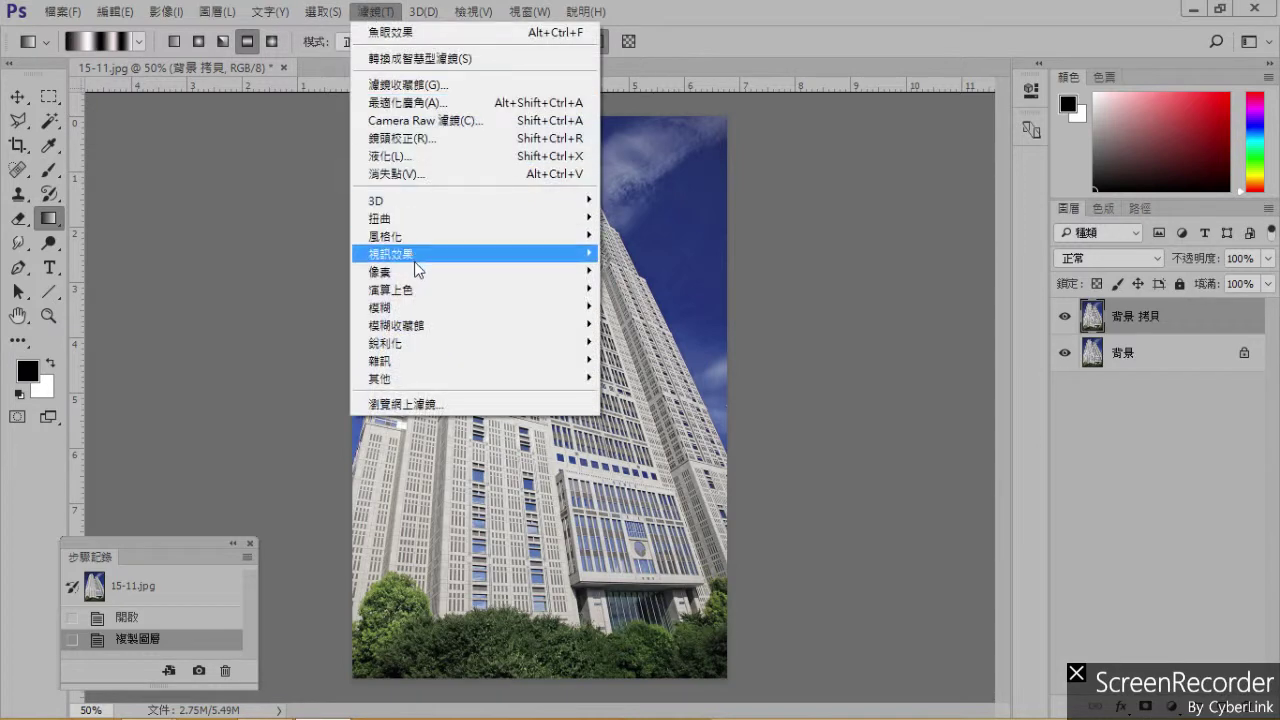
pyautogui.moveTo(490, 222)
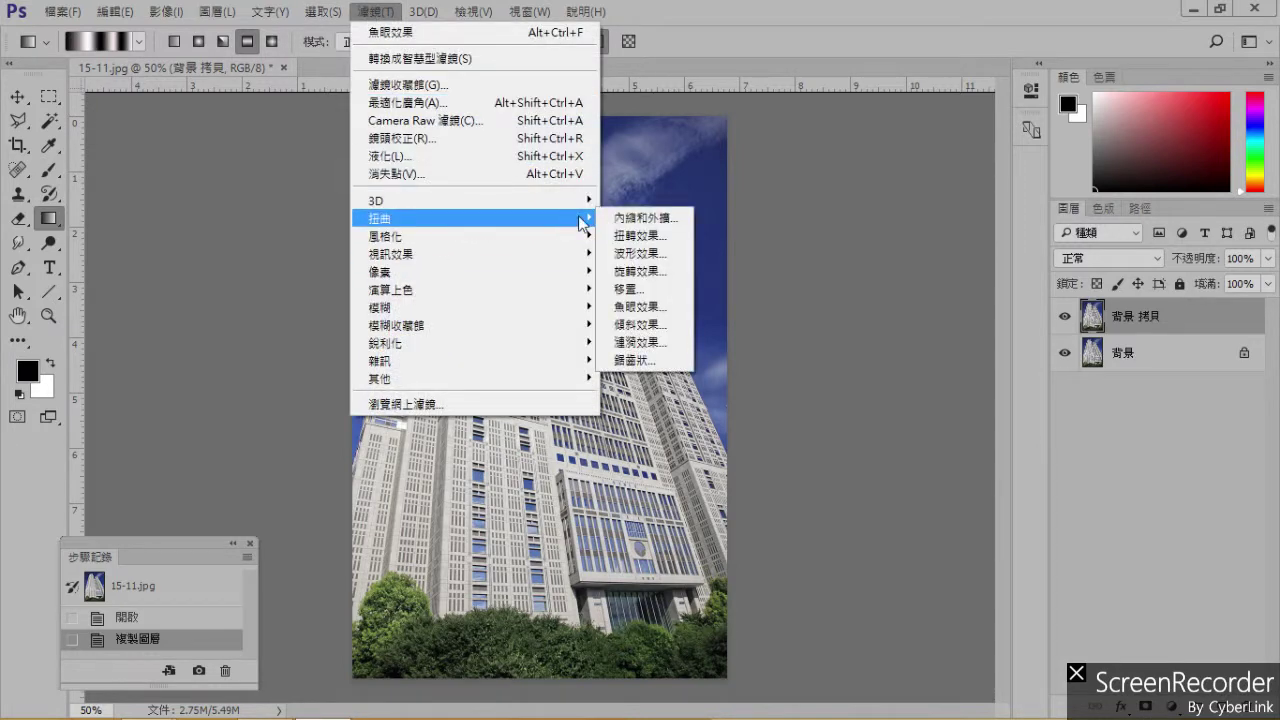
pyautogui.click(670, 325)
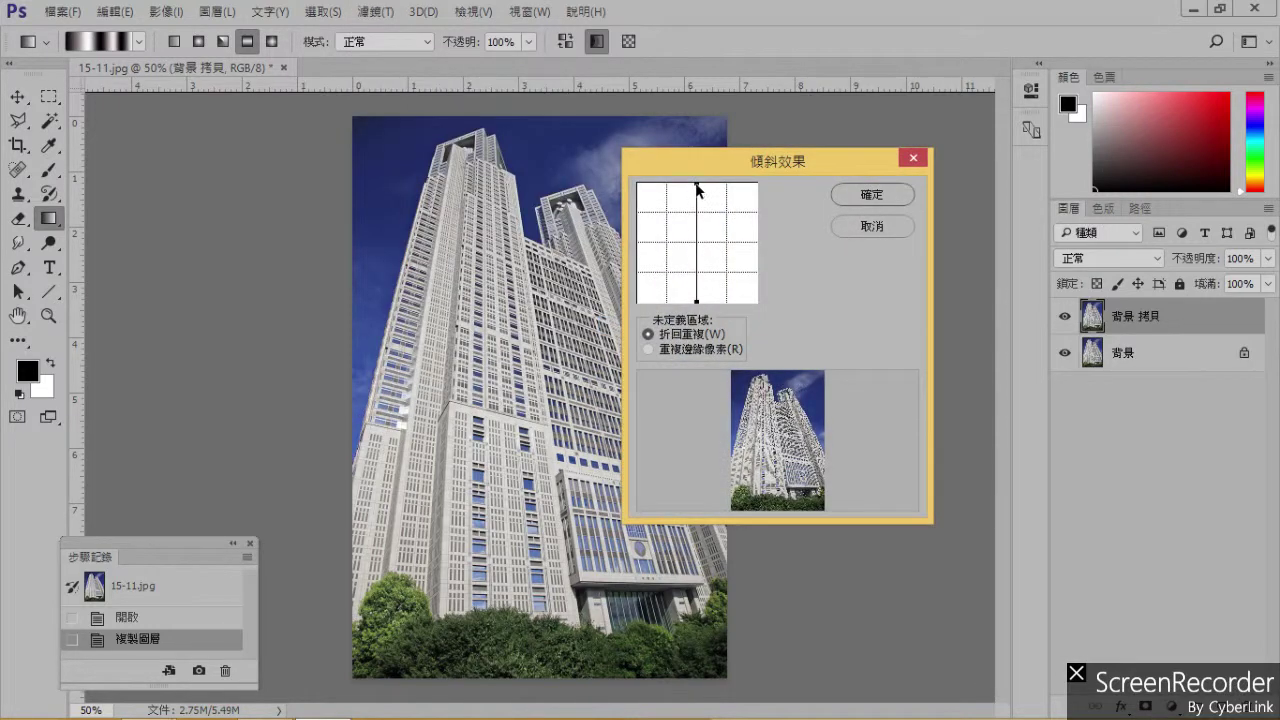
pyautogui.moveTo(697, 185); pyautogui.dragTo(755, 188)
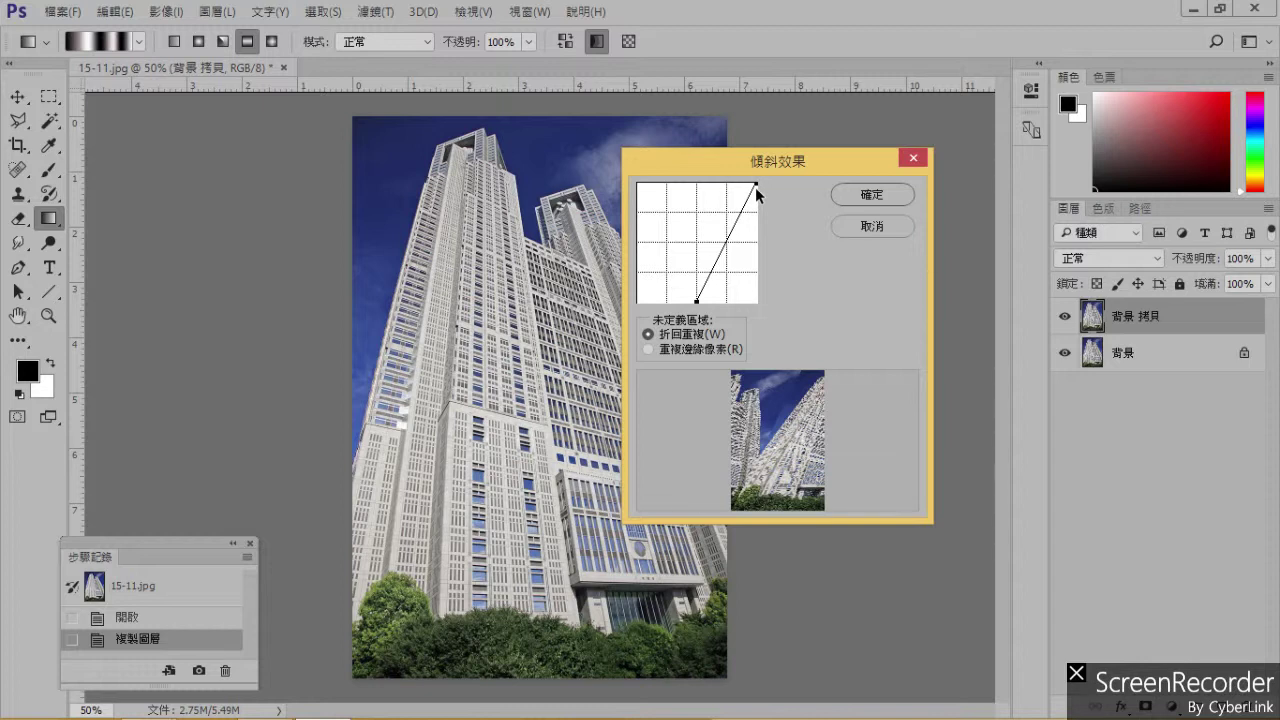
pyautogui.moveTo(719, 259); pyautogui.dragTo(726, 207)
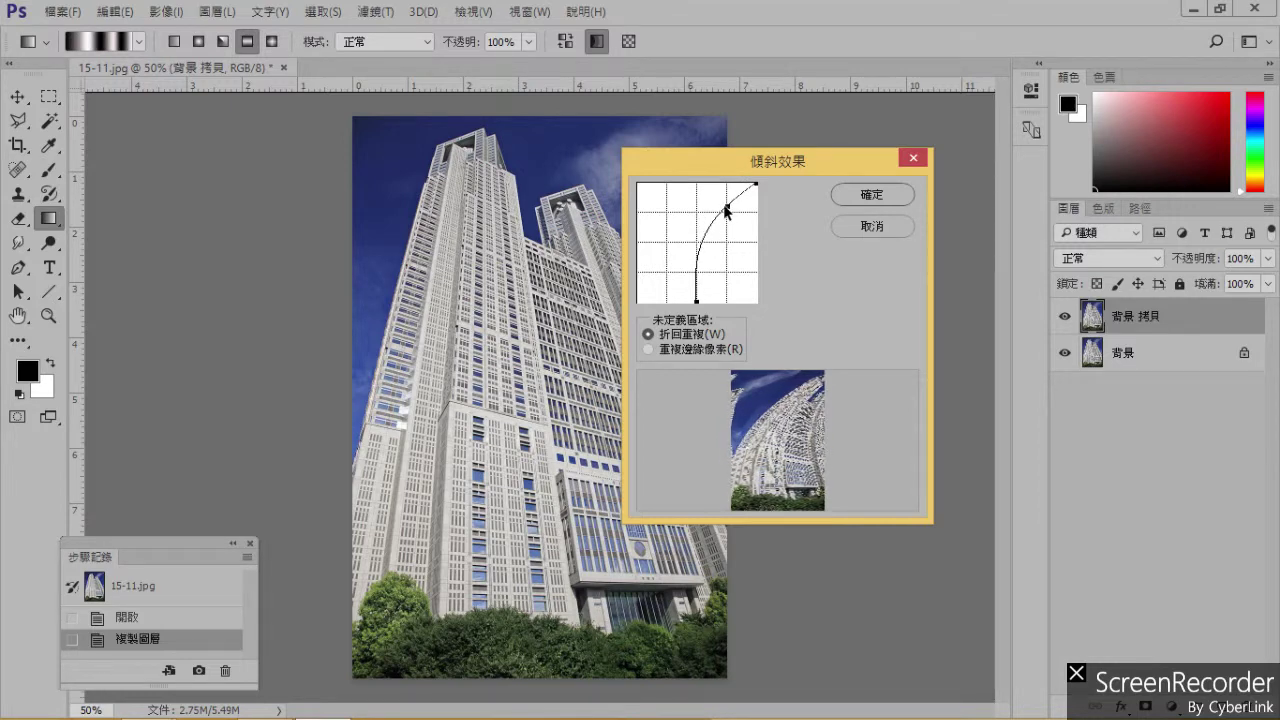
pyautogui.click(872, 196)
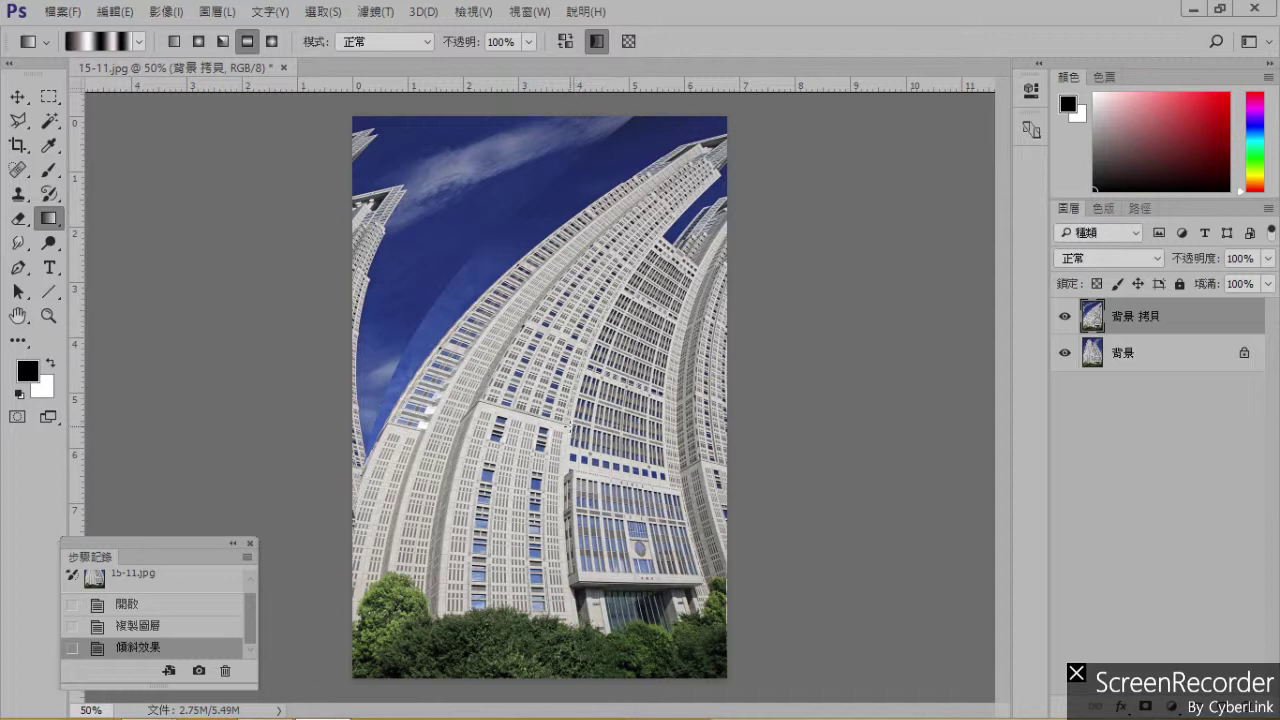
# Close 15-11.jpg without saving and open 15-27.jpg from the recent files at 100% zoom.
pyautogui.click(284, 68)
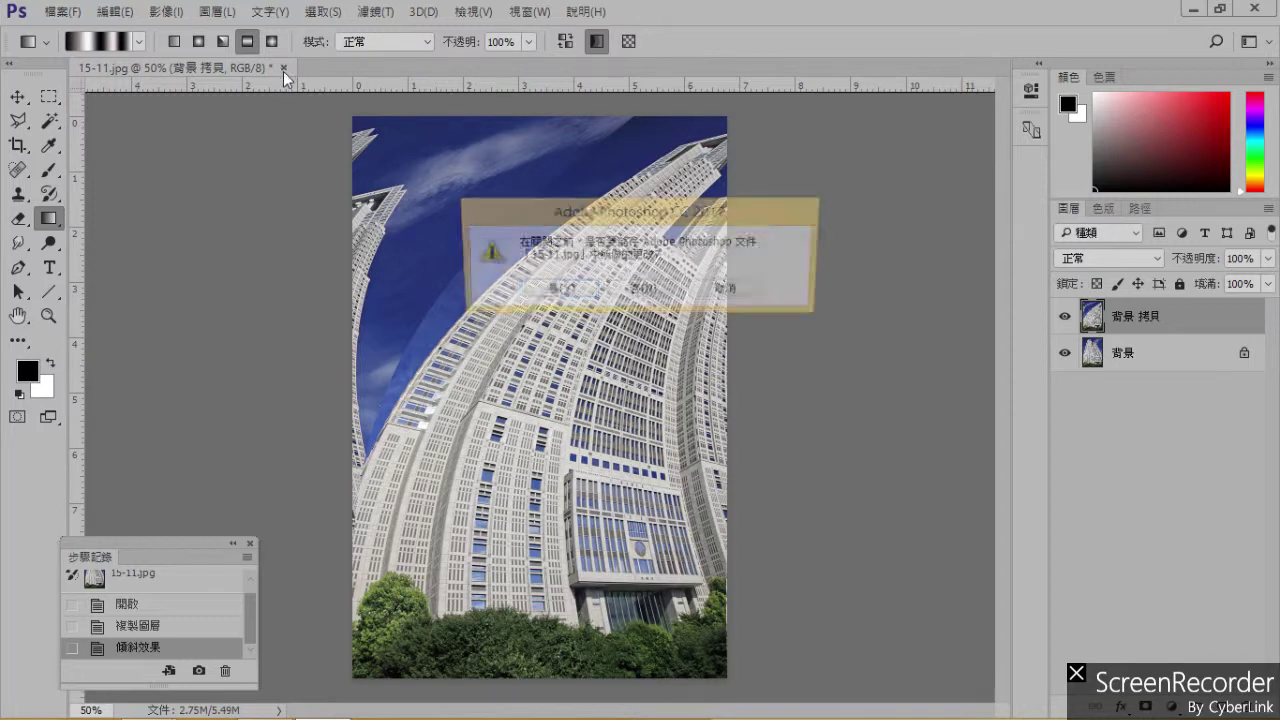
pyautogui.click(662, 290)
pyautogui.scroll(-3, 677, 357)
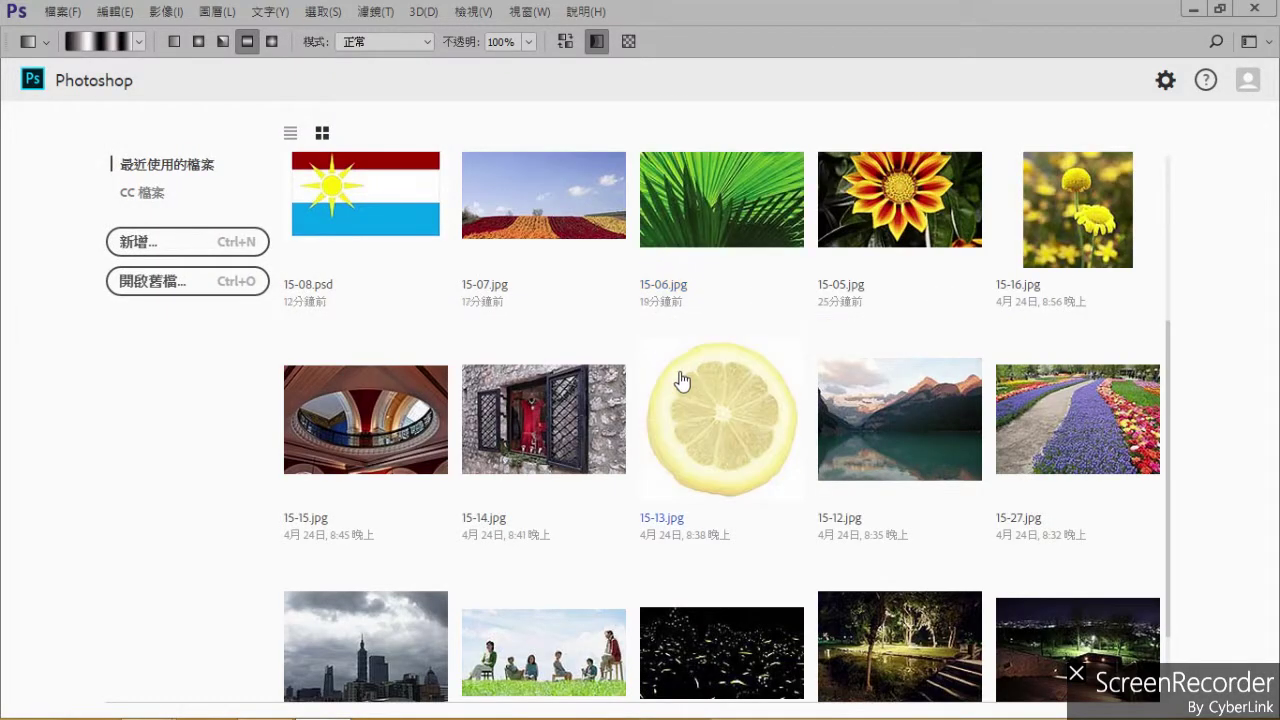
pyautogui.click(1072, 447)
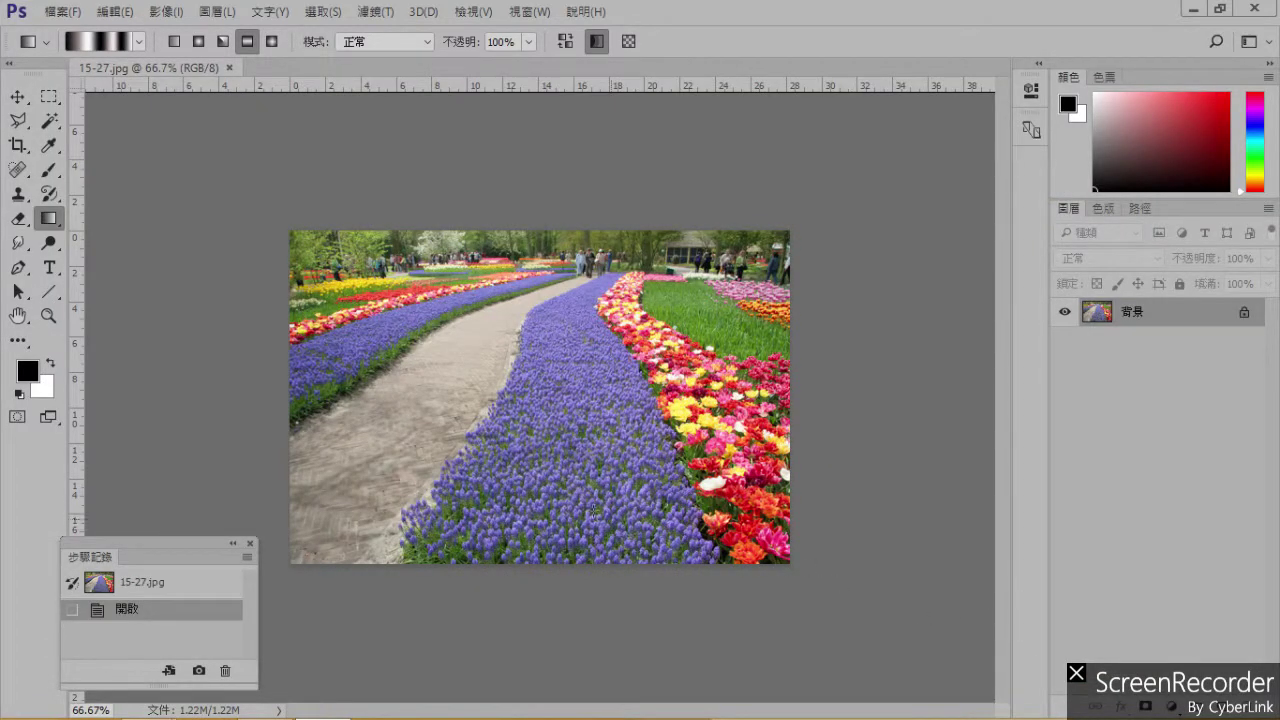
pyautogui.hotkey('ctrl', '1')
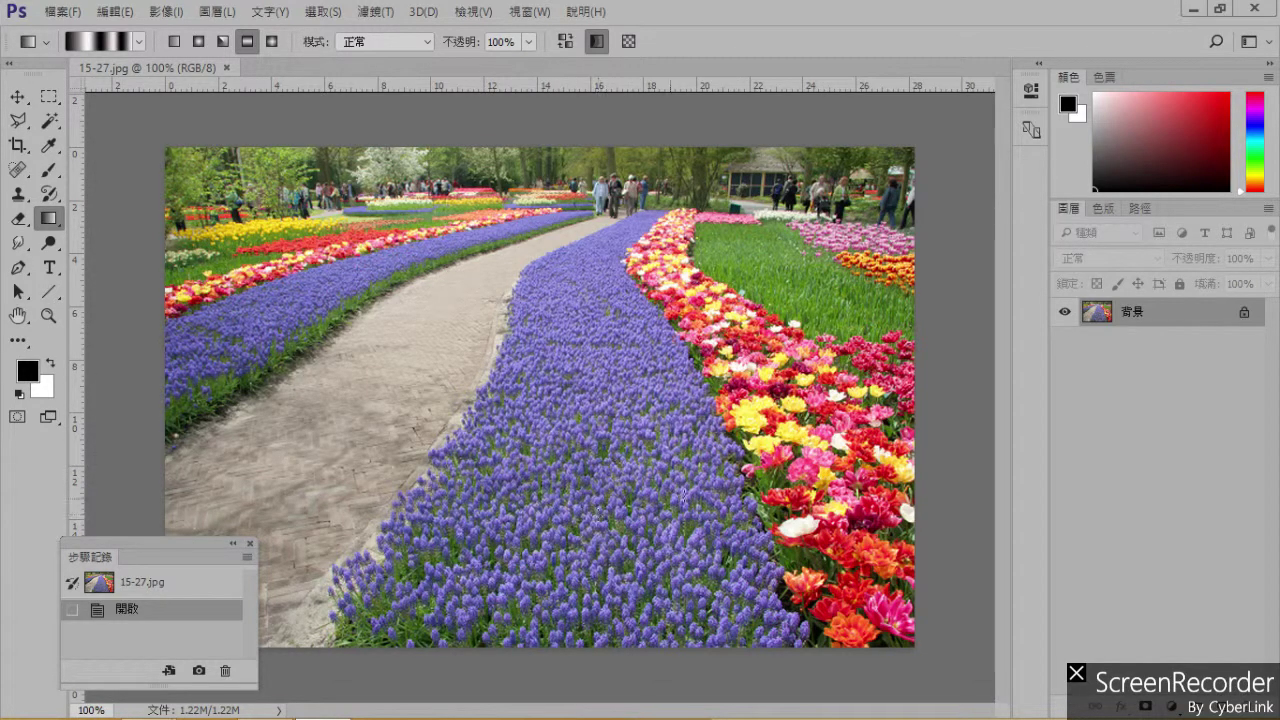
# Duplicate the 背景 layer and make a rectangular selection of the flower fields and path below the row of people.
pyautogui.moveTo(1187, 310); pyautogui.dragTo(1222, 706)
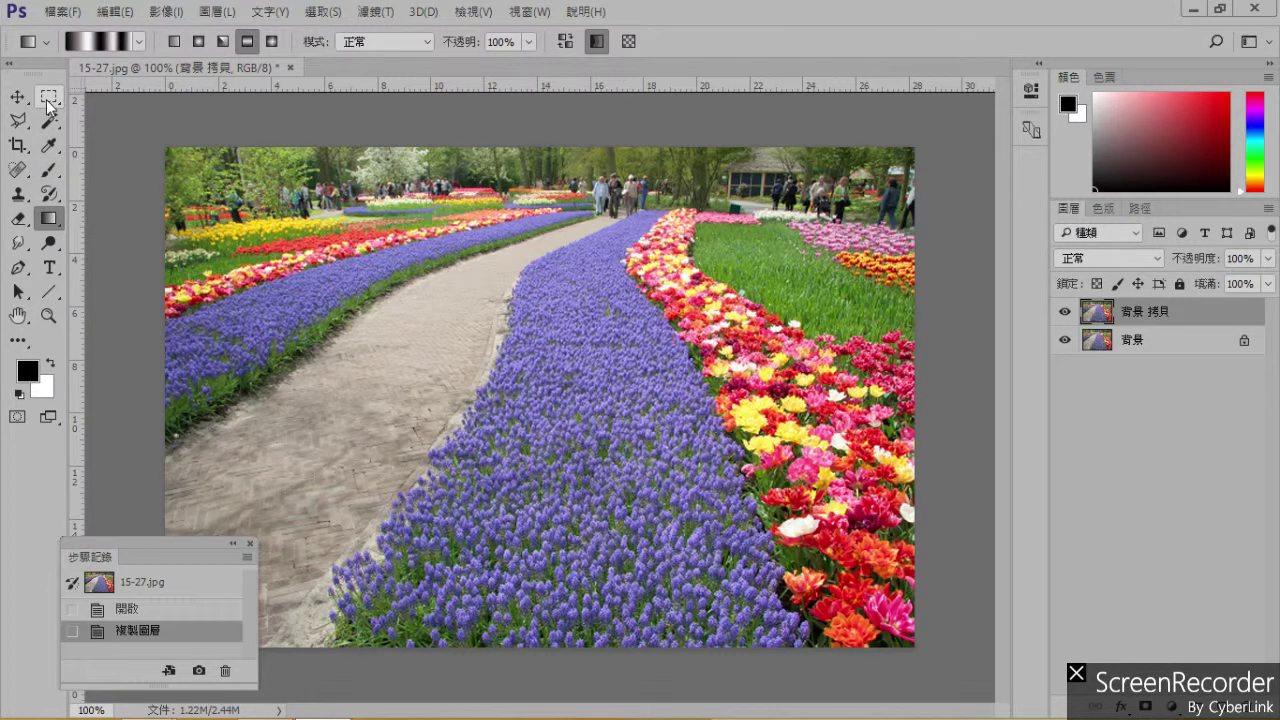
pyautogui.moveTo(46, 98); pyautogui.dragTo(134, 95)
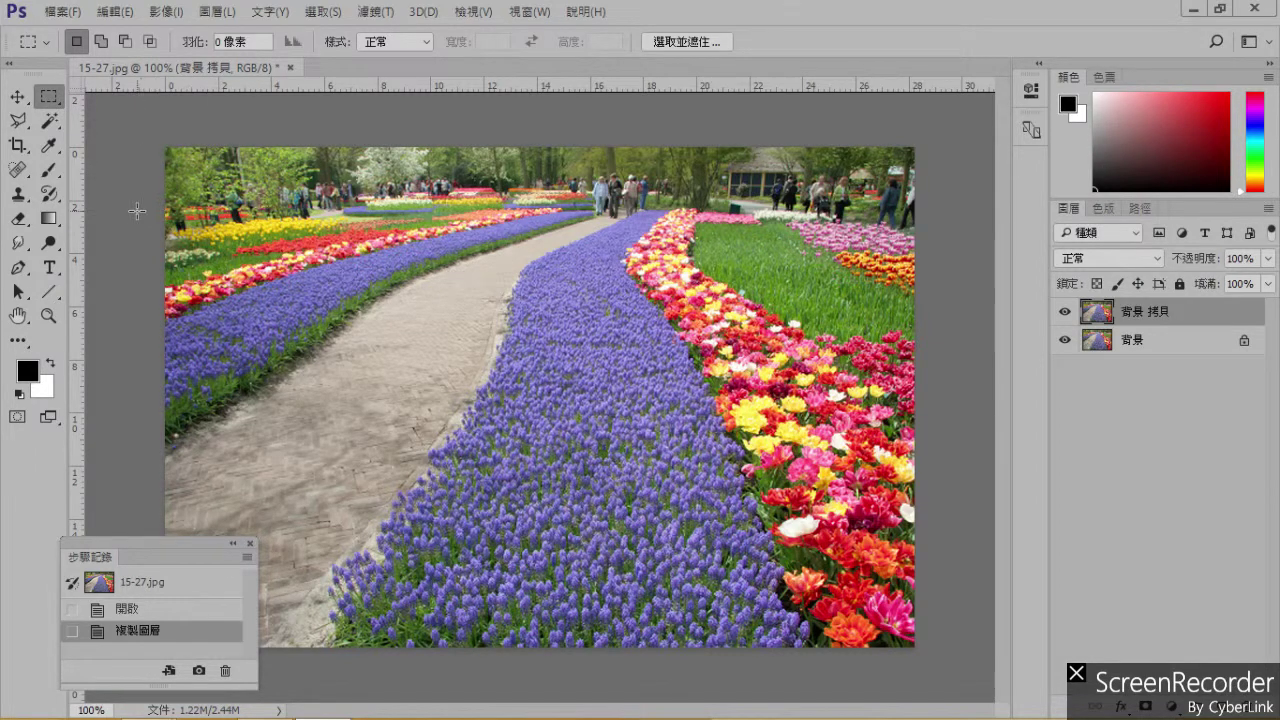
pyautogui.moveTo(166, 209); pyautogui.dragTo(938, 656)
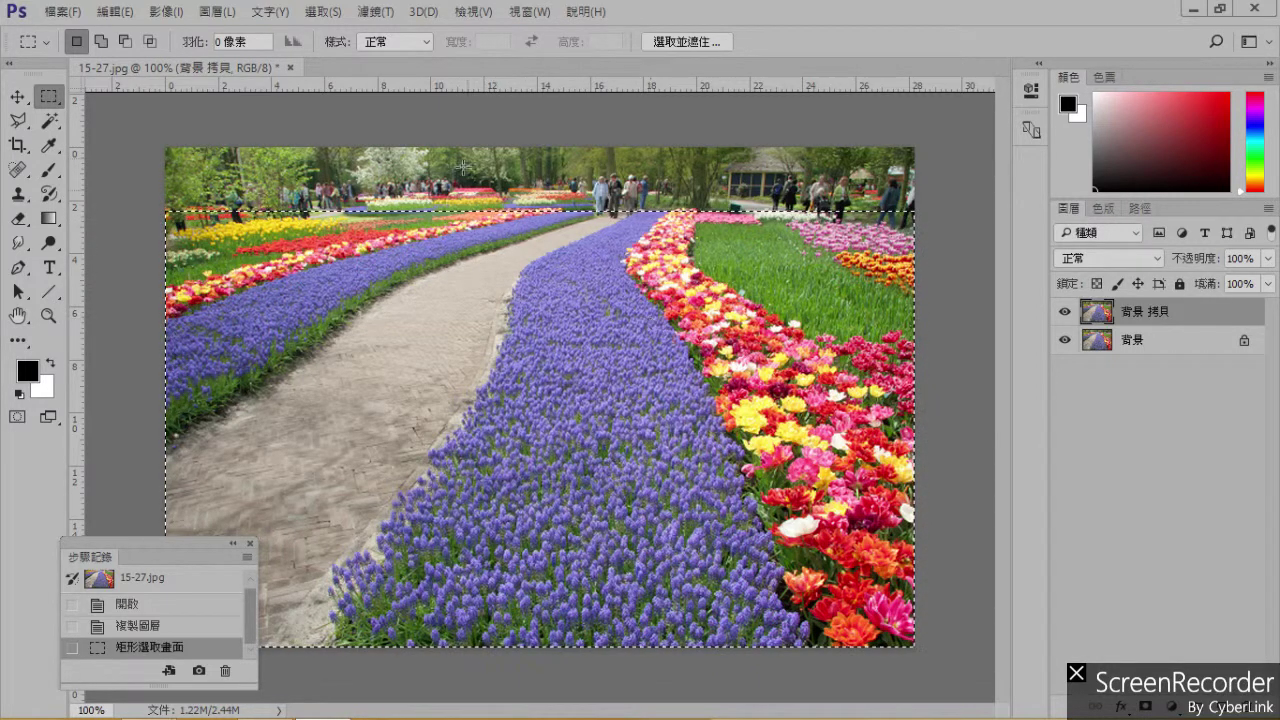
# Try an S-shaped 傾斜效果 (Shear) with 折回重複 on the selected flower fields, and roll the history back to the 矩形選取畫面 state.
pyautogui.click(373, 12)
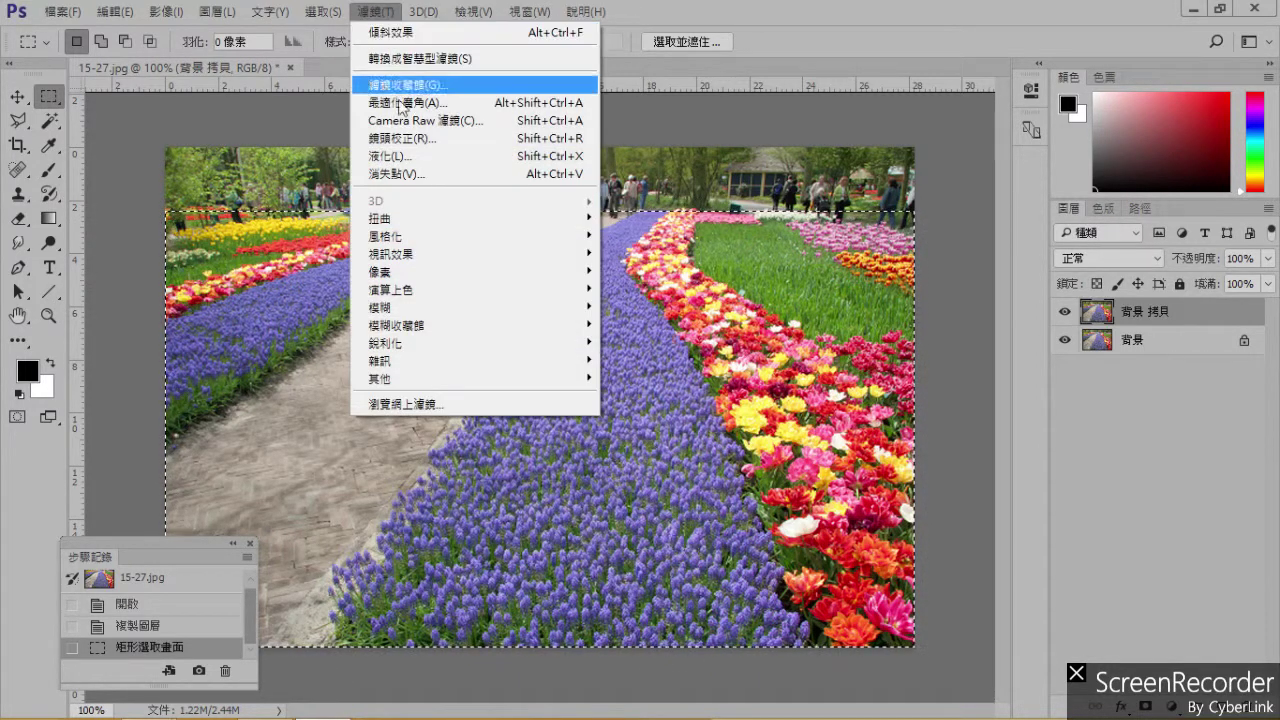
pyautogui.moveTo(455, 230)
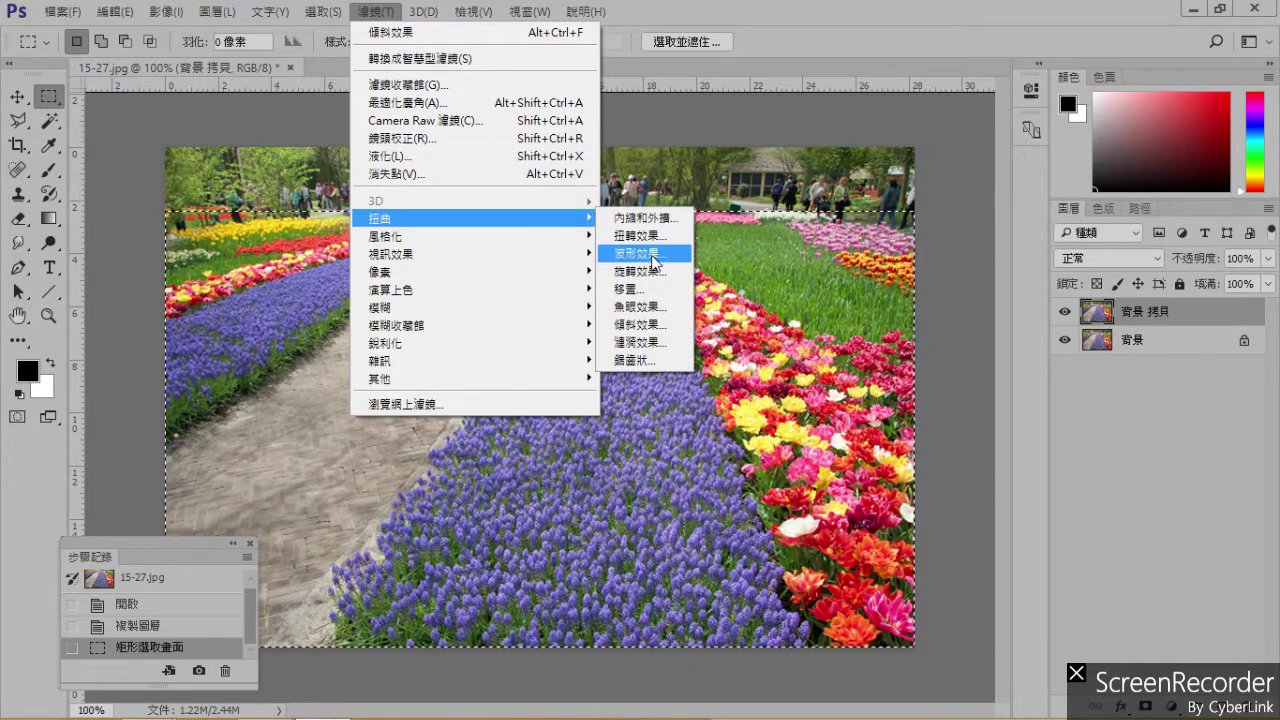
pyautogui.click(670, 322)
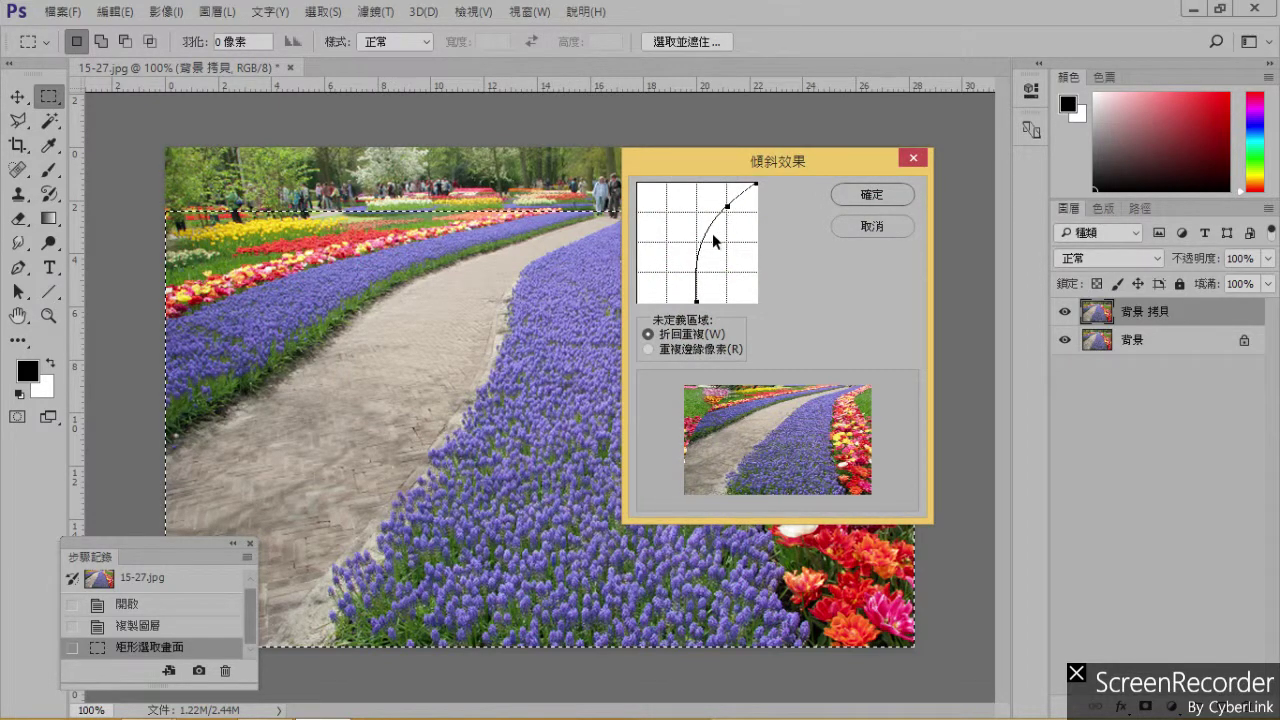
pyautogui.moveTo(738, 197); pyautogui.dragTo(667, 190)
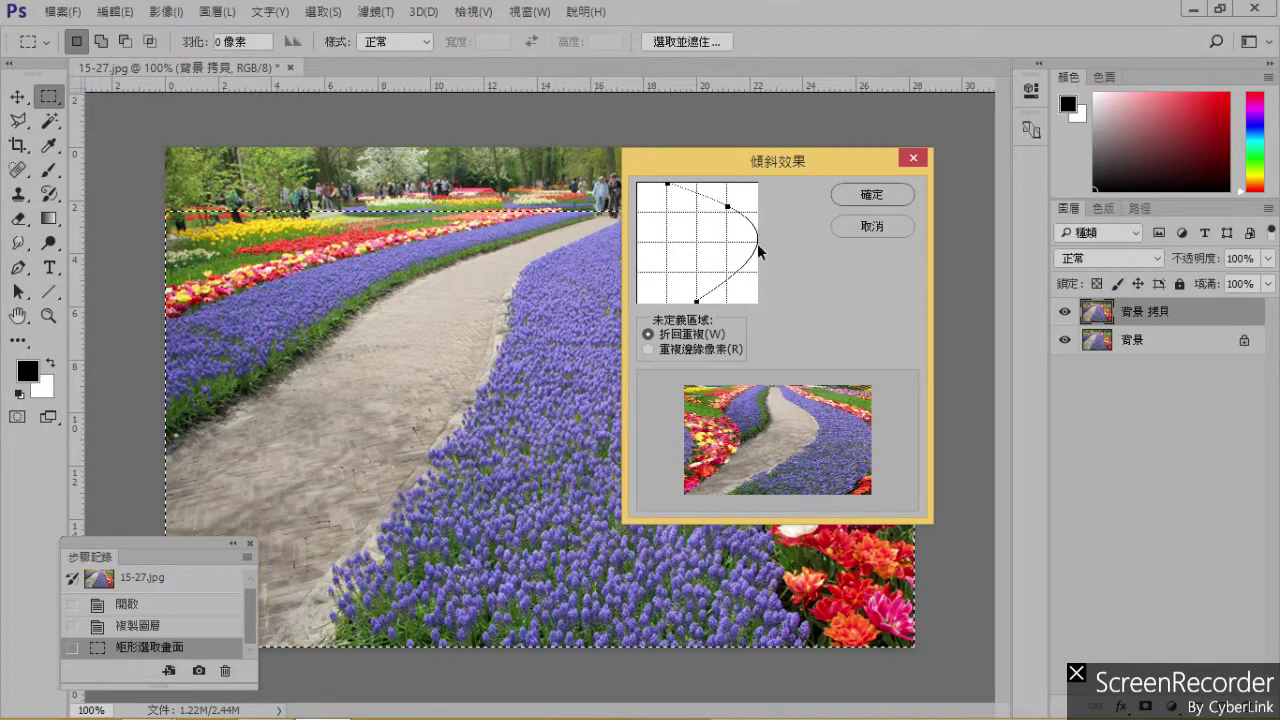
pyautogui.moveTo(744, 262); pyautogui.dragTo(693, 304)
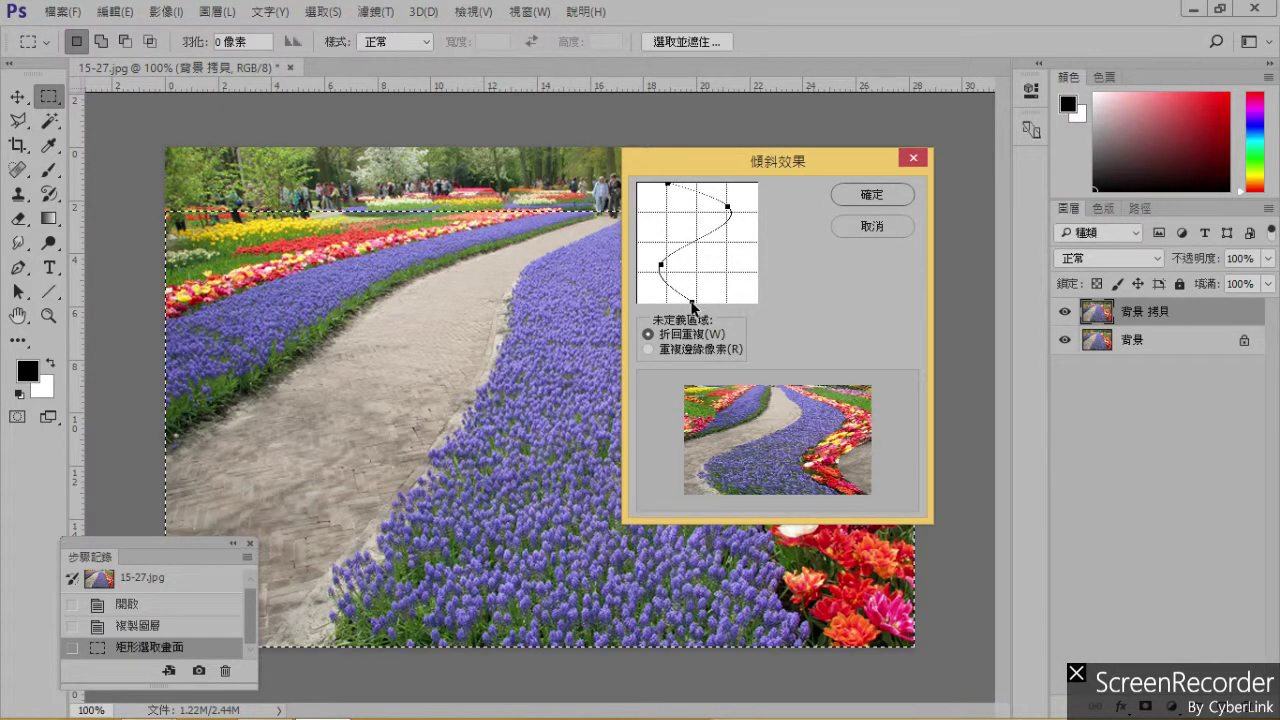
pyautogui.moveTo(726, 207); pyautogui.dragTo(735, 233)
pyautogui.click(885, 193)
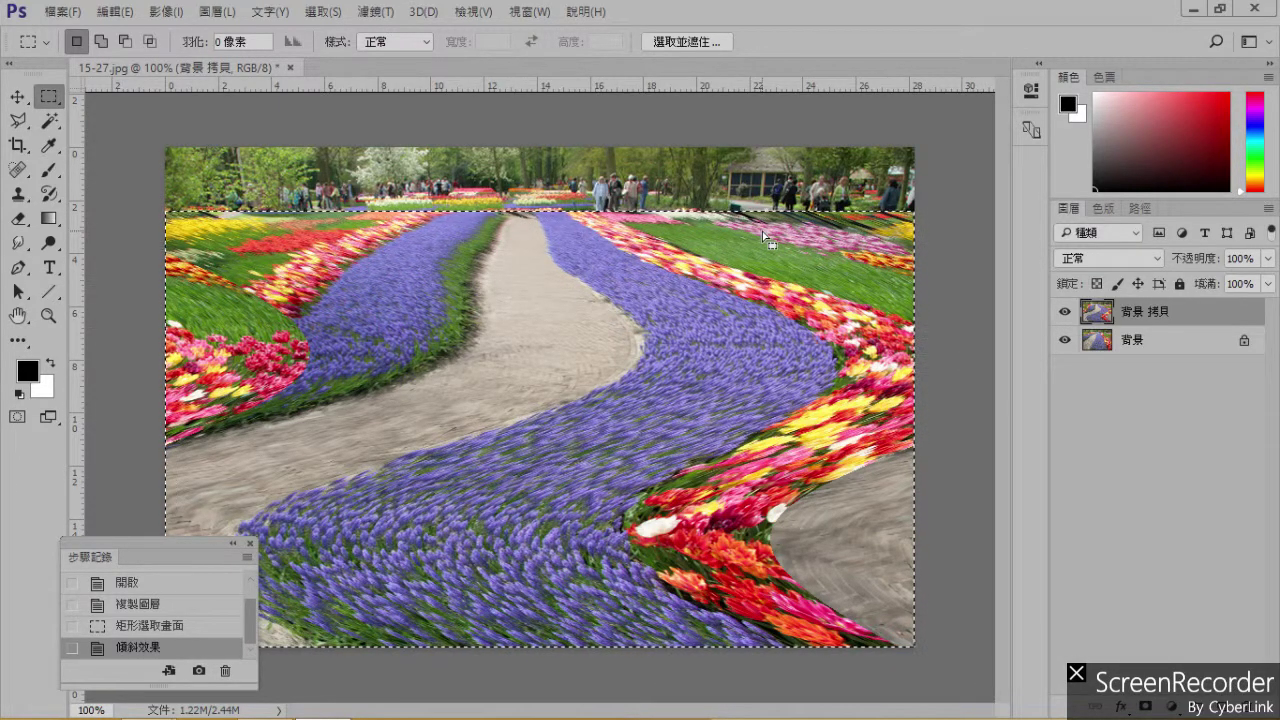
pyautogui.hotkey('ctrl', 'd')
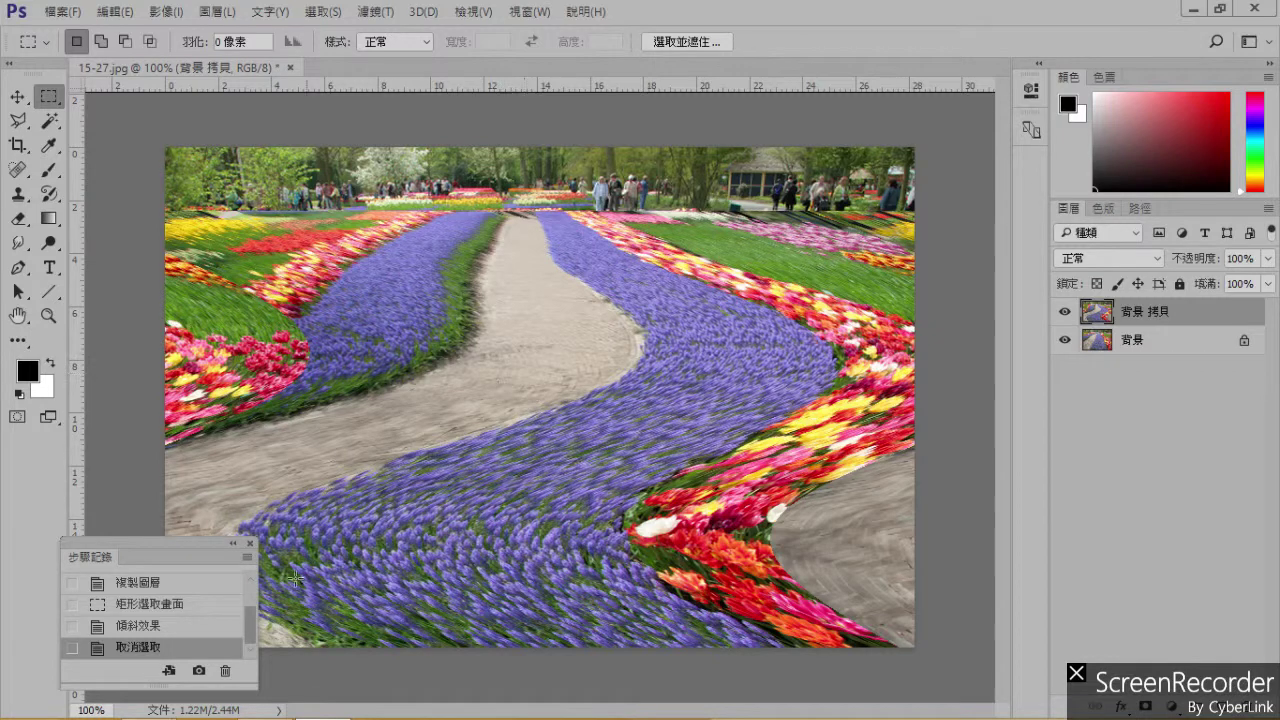
pyautogui.click(180, 630)
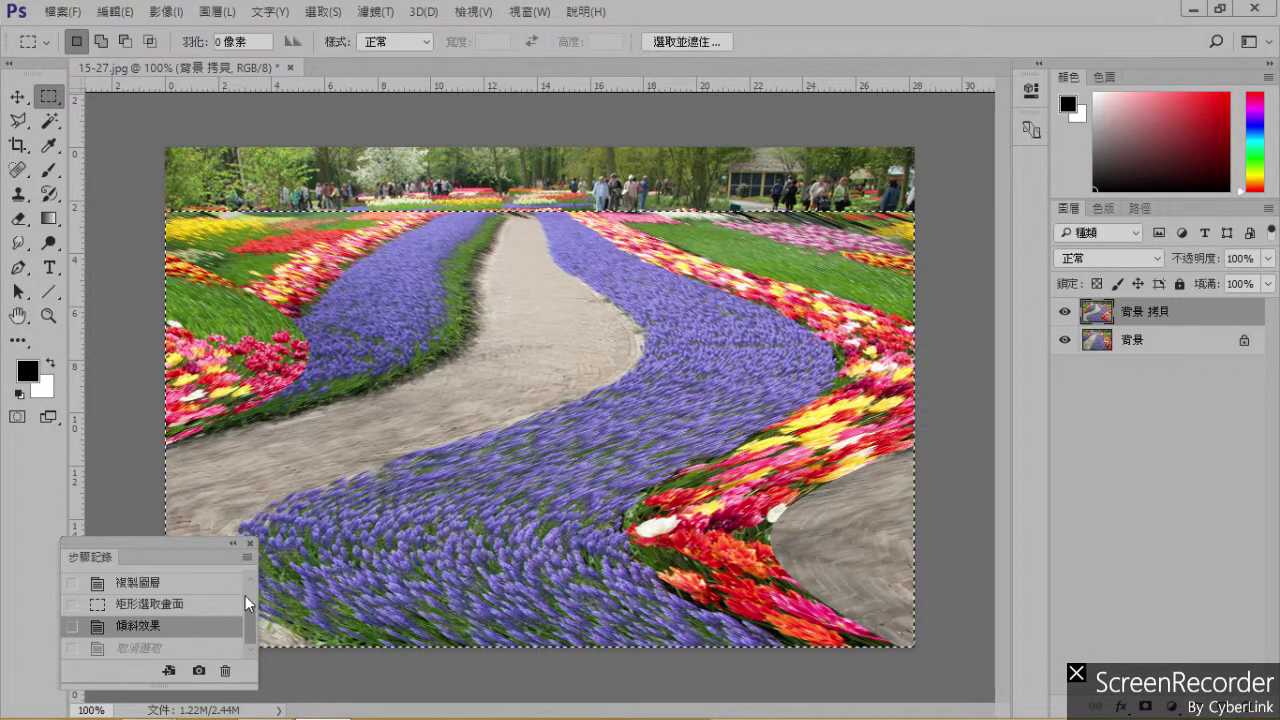
pyautogui.click(175, 605)
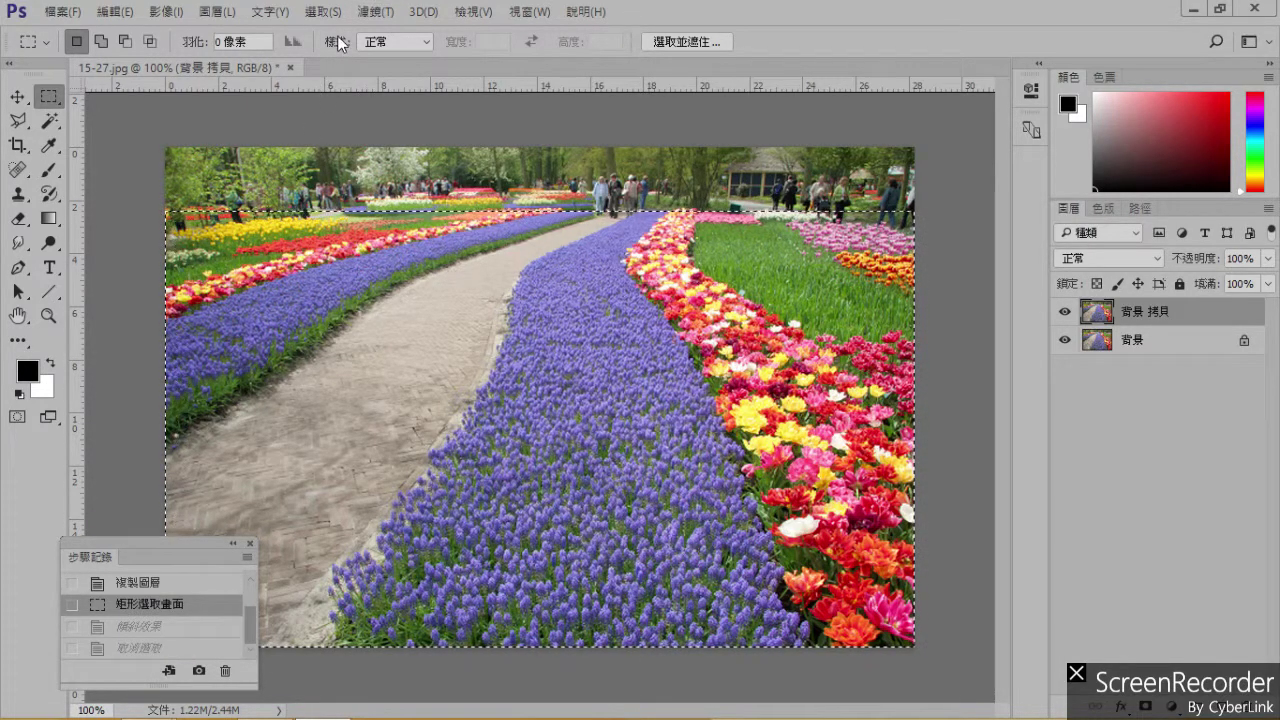
# Apply 傾斜效果 (Shear) to the selection with 折回重複, bending the curve left in its upper part and right in its lower part, and deselect.
pyautogui.click(374, 12)
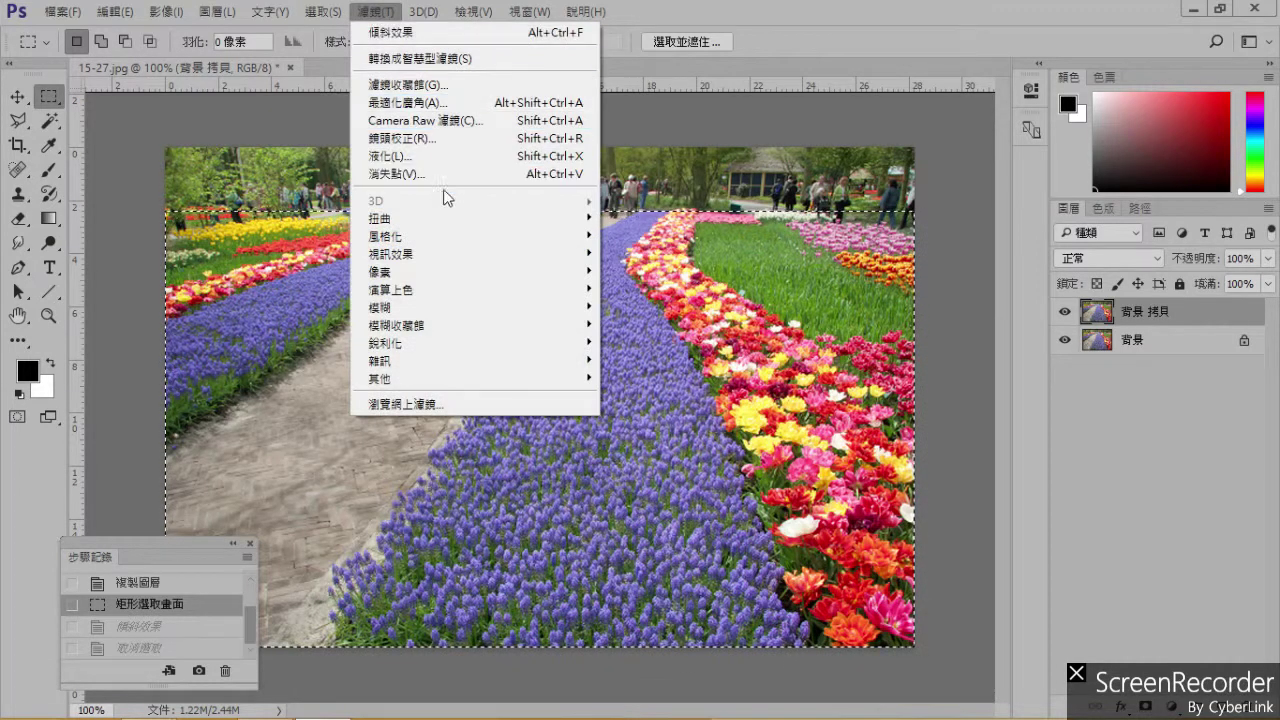
pyautogui.moveTo(476, 222)
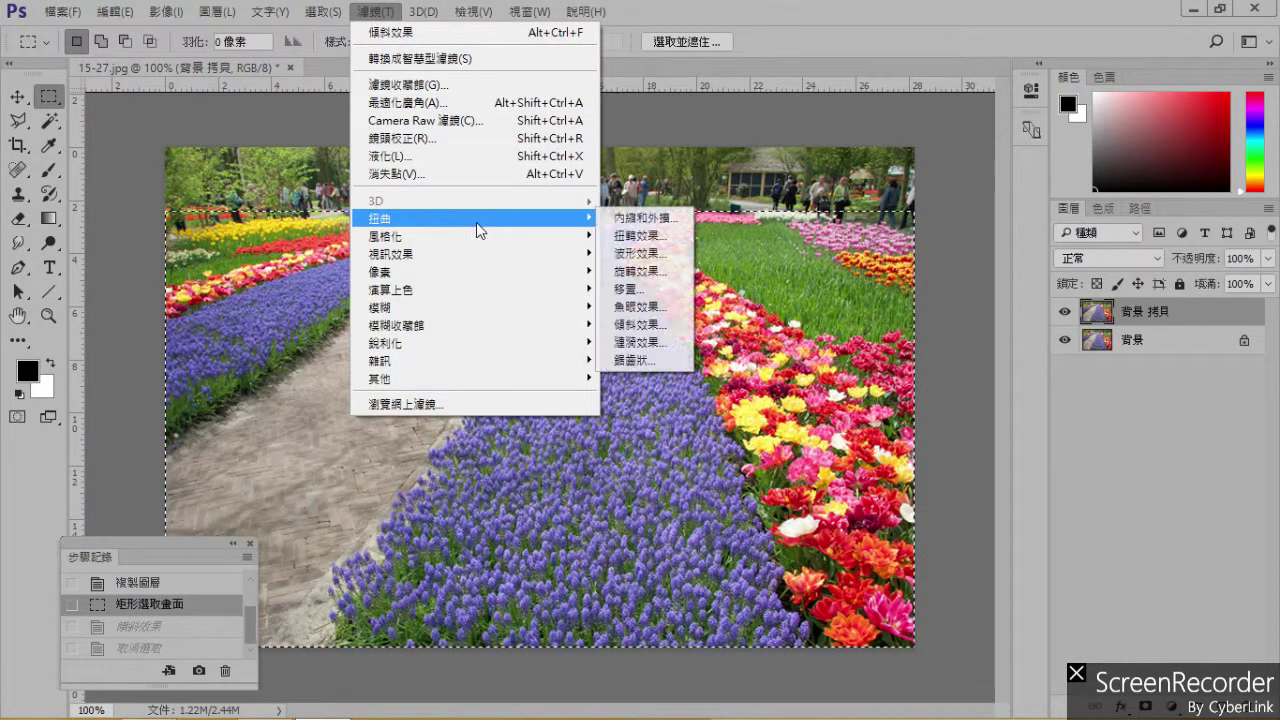
pyautogui.click(657, 322)
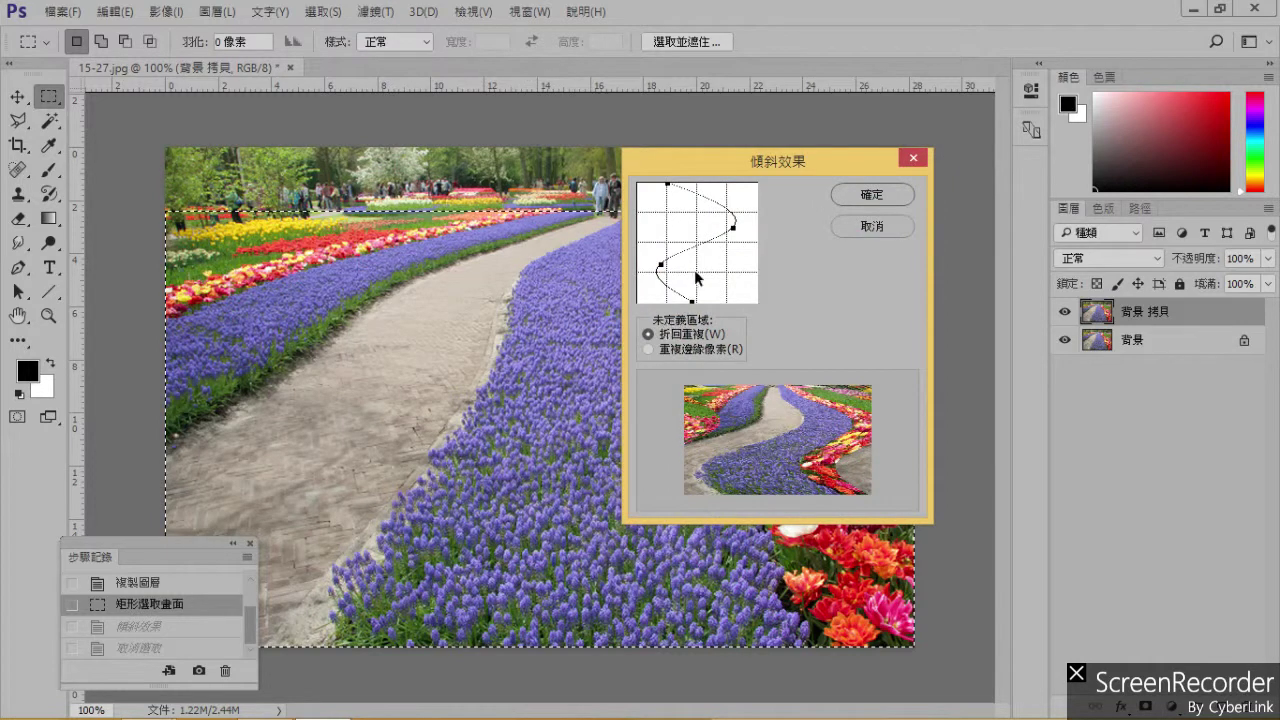
pyautogui.moveTo(736, 229); pyautogui.dragTo(718, 276)
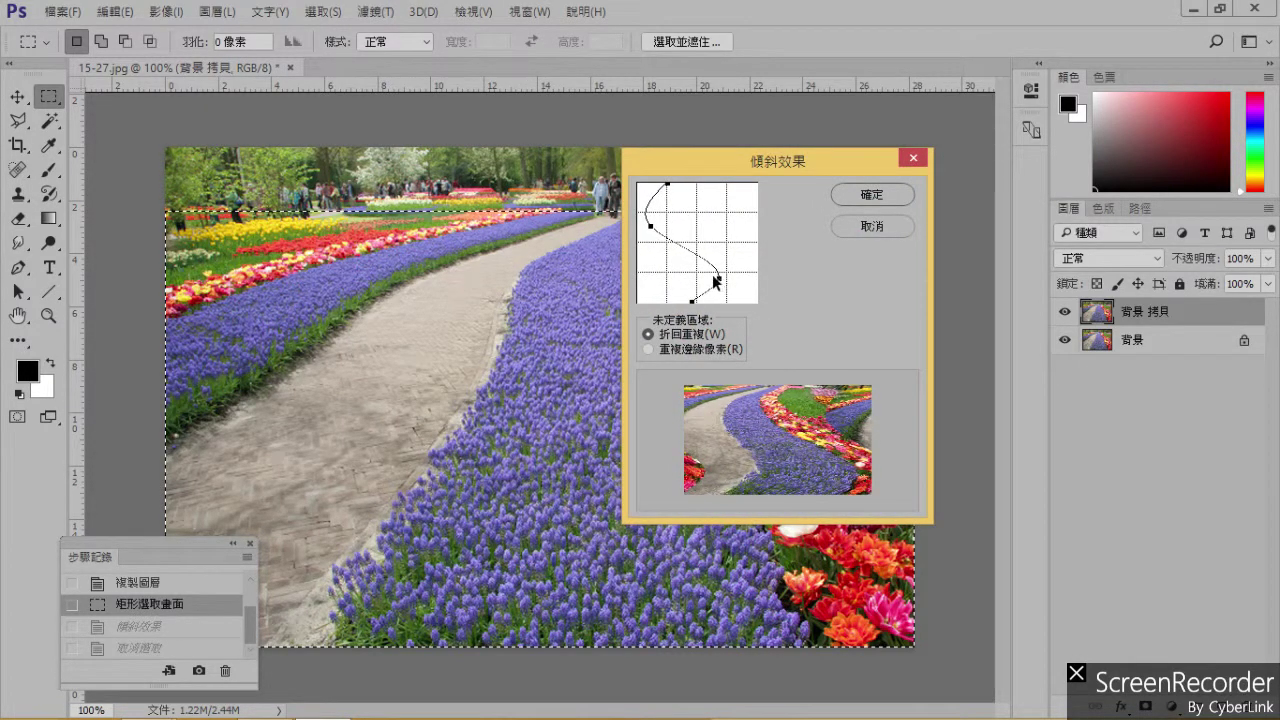
pyautogui.moveTo(670, 190); pyautogui.dragTo(712, 187)
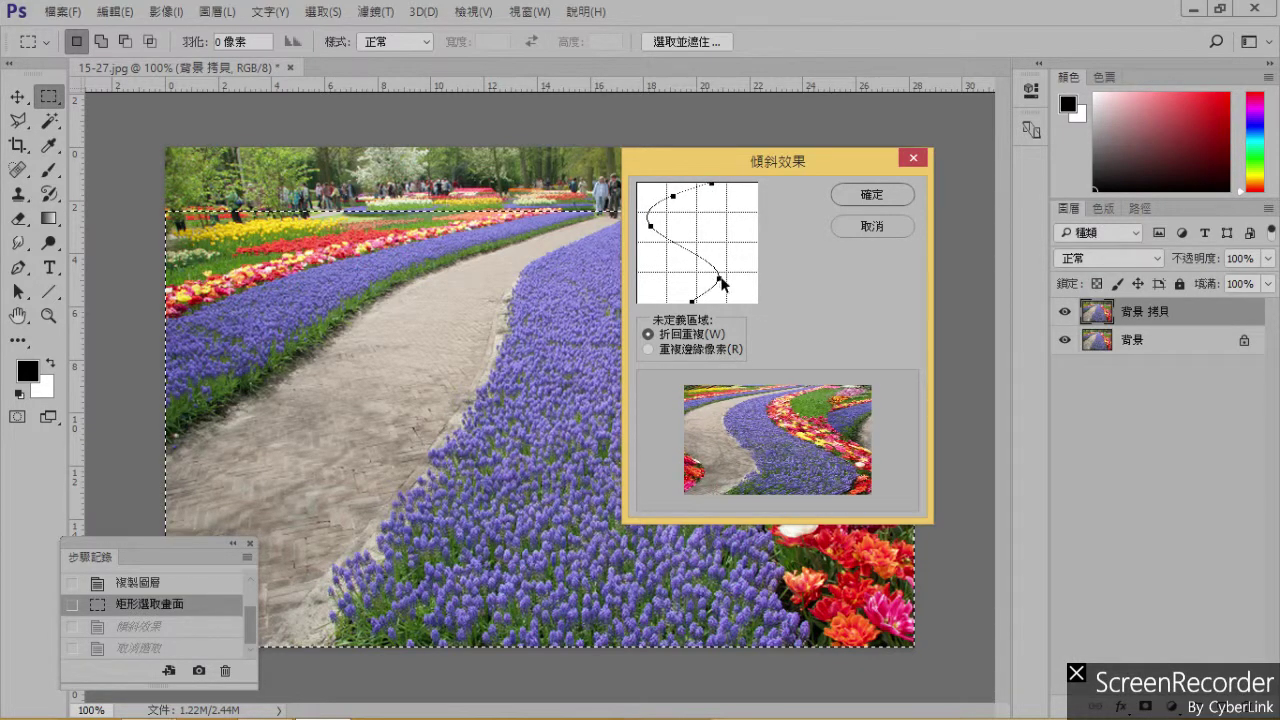
pyautogui.moveTo(721, 283); pyautogui.dragTo(668, 301)
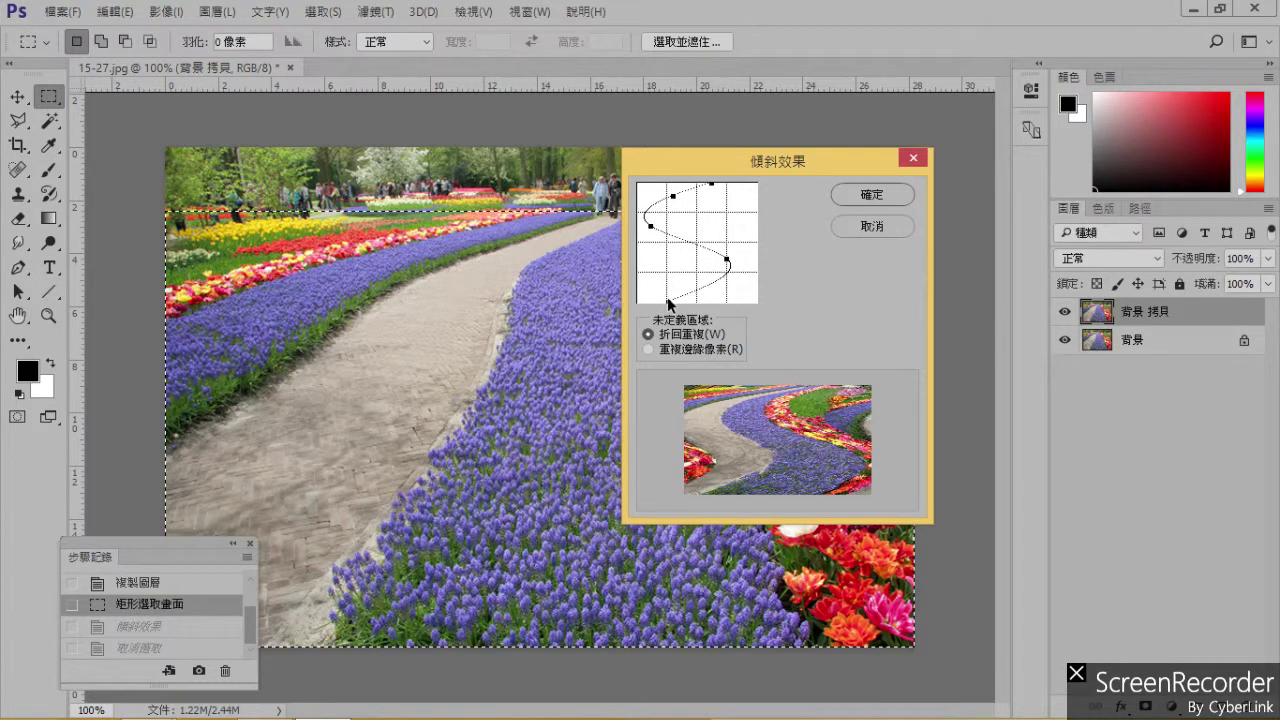
pyautogui.click(872, 195)
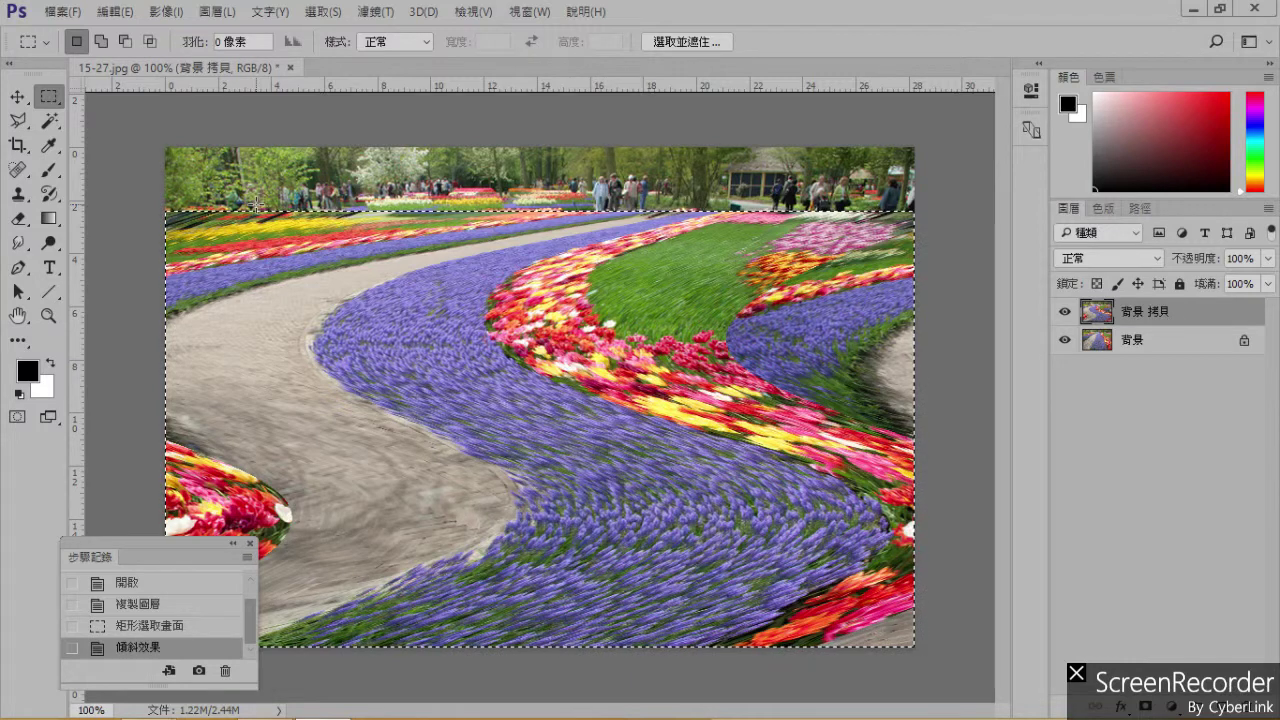
pyautogui.hotkey('ctrl', 'd')
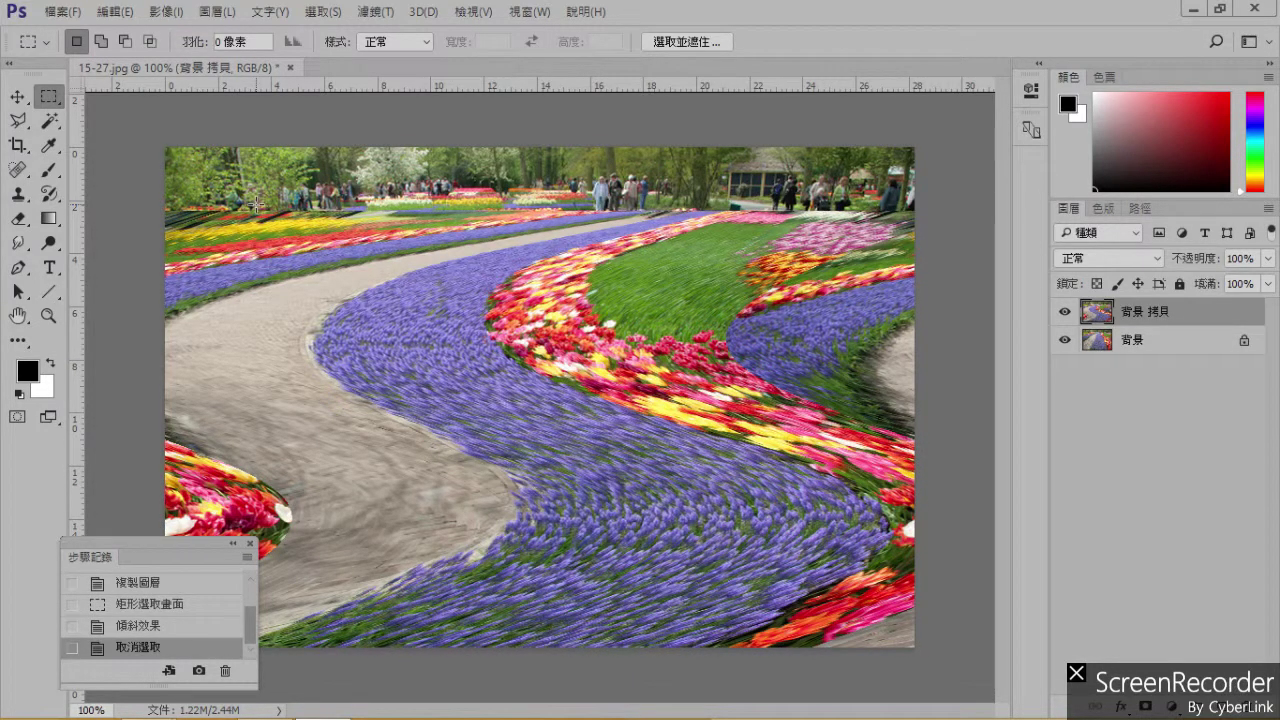
# Close 15-27.jpg without saving and open 15-12.jpg from the recent files at 100% zoom.
pyautogui.click(290, 67)
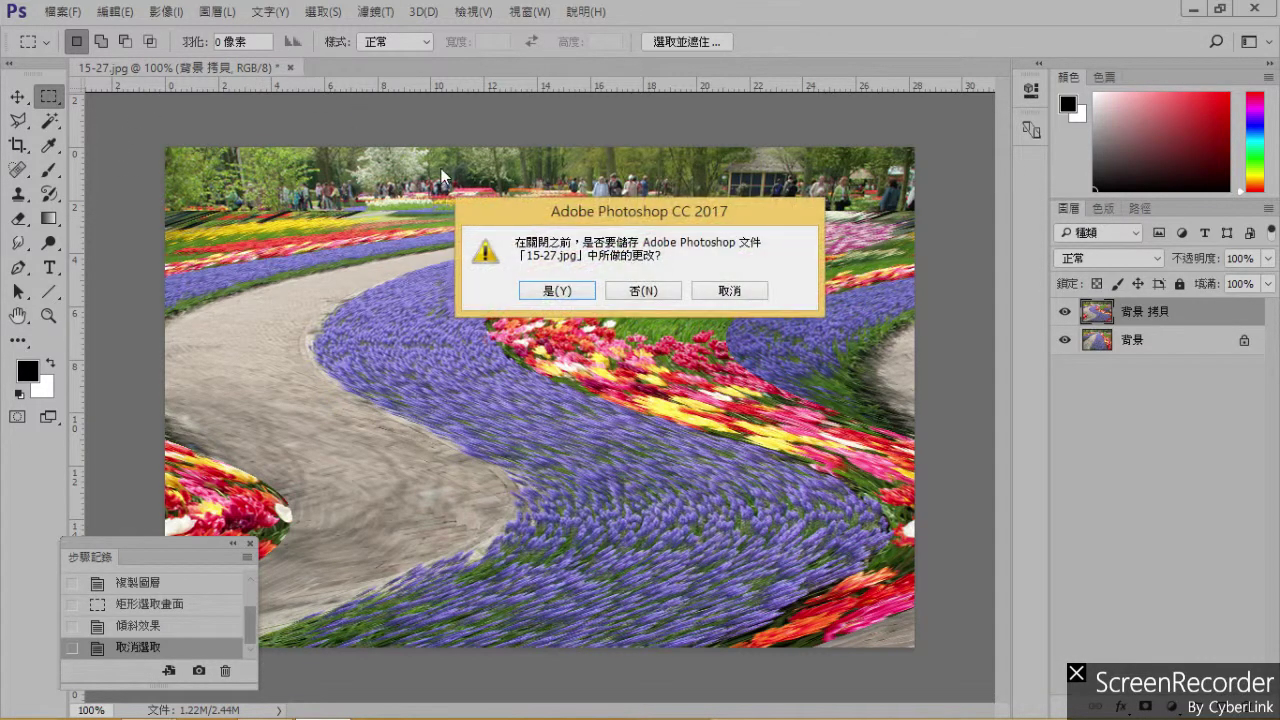
pyautogui.click(680, 291)
pyautogui.scroll(-3, 749, 285)
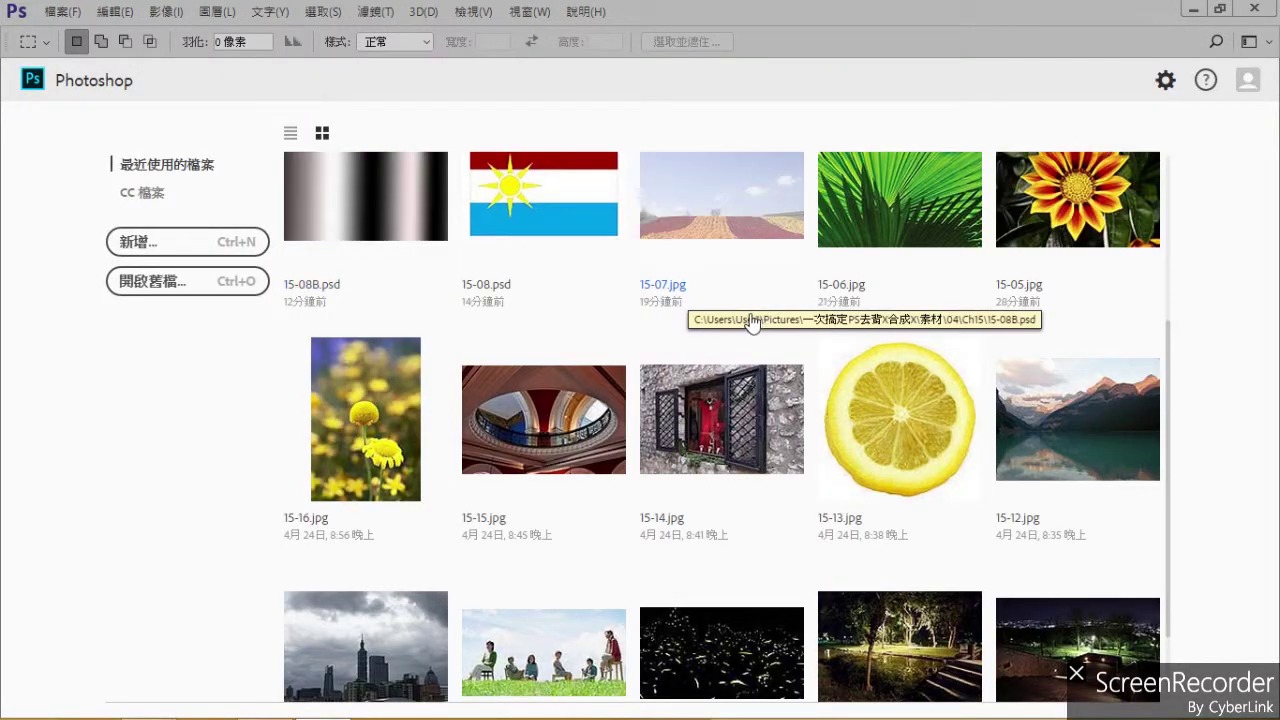
pyautogui.click(1108, 472)
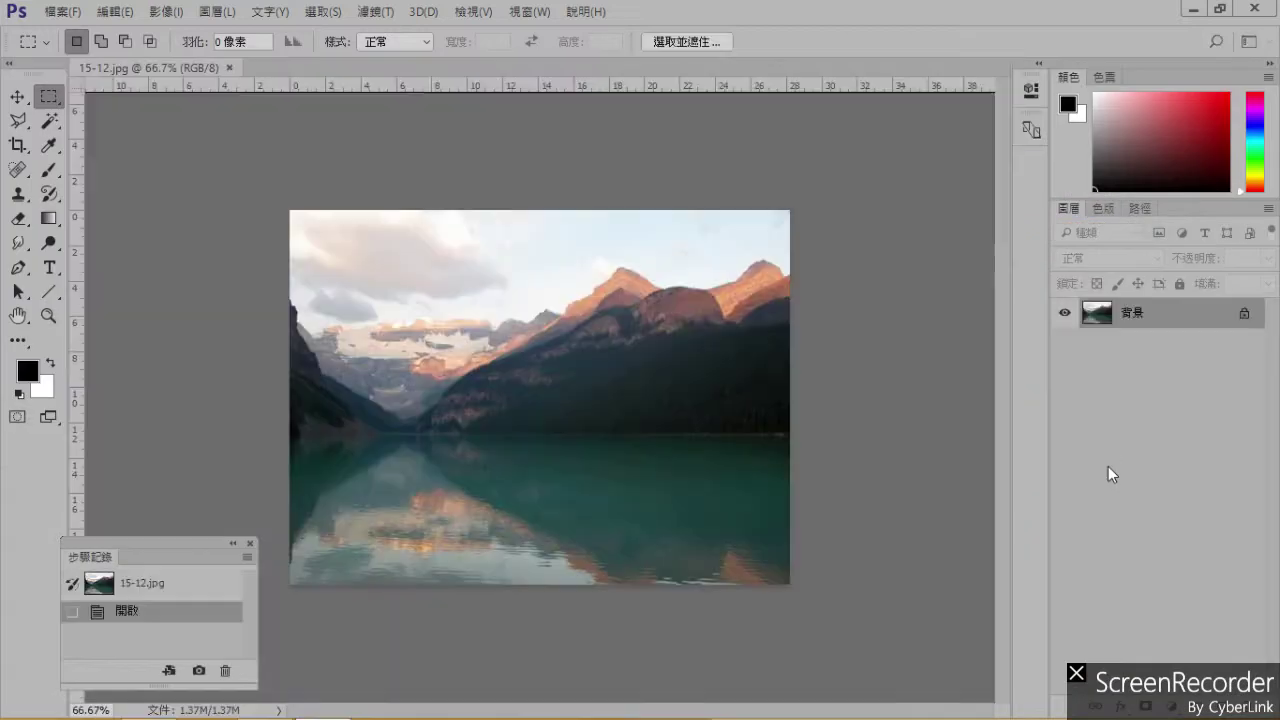
pyautogui.hotkey('ctrl', '1')
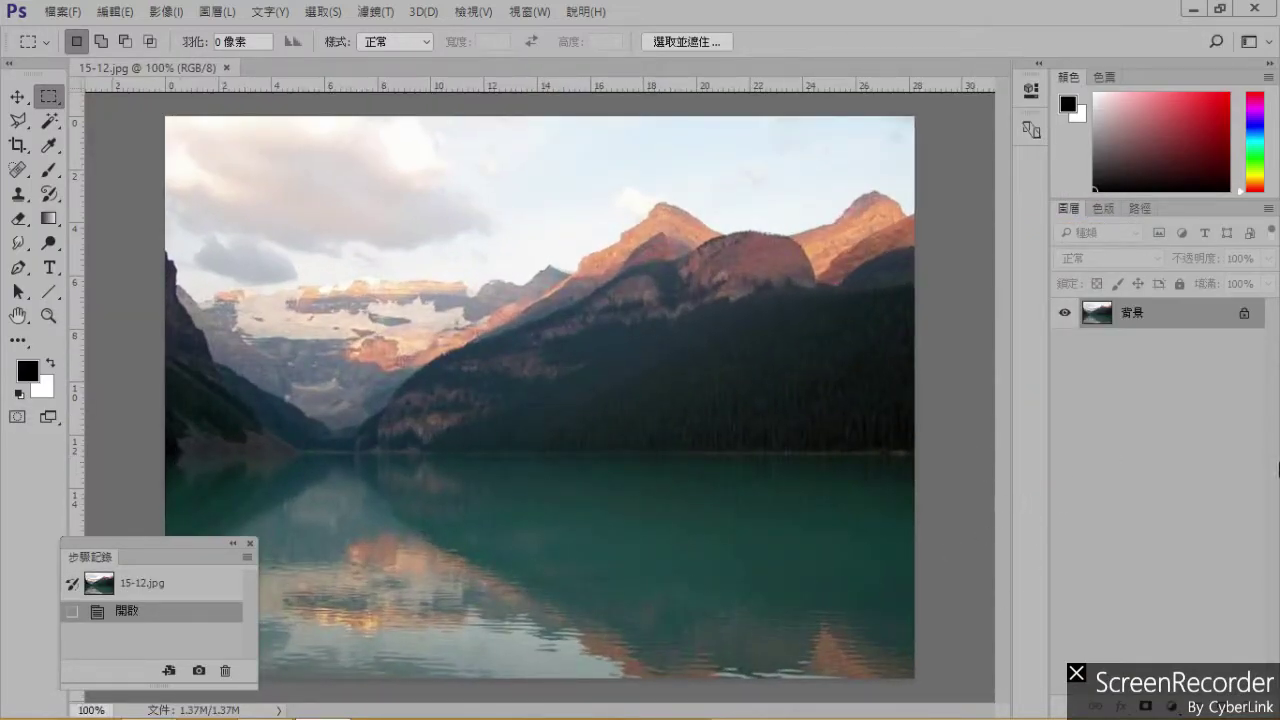
# Duplicate the 背景 layer and make a rectangular selection of the lake from the shoreline down to the image's lower edge.
pyautogui.moveTo(1150, 313); pyautogui.dragTo(1222, 705)
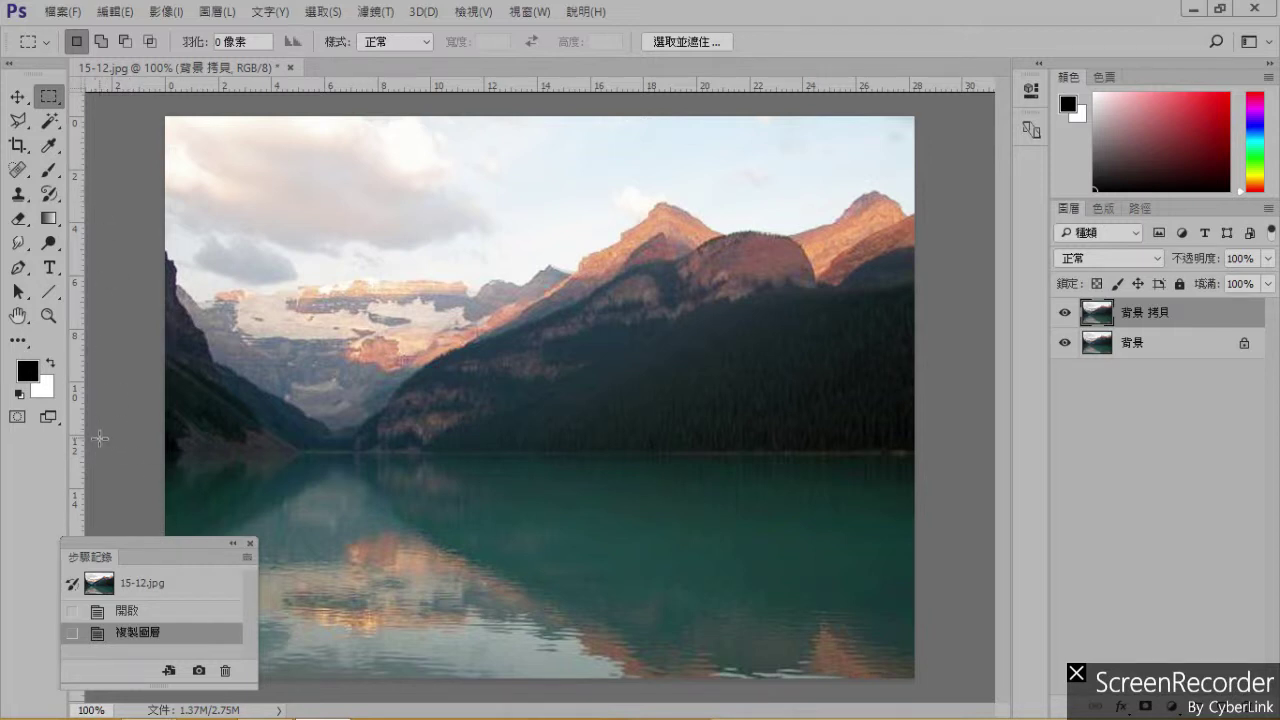
pyautogui.moveTo(98, 441); pyautogui.dragTo(958, 679)
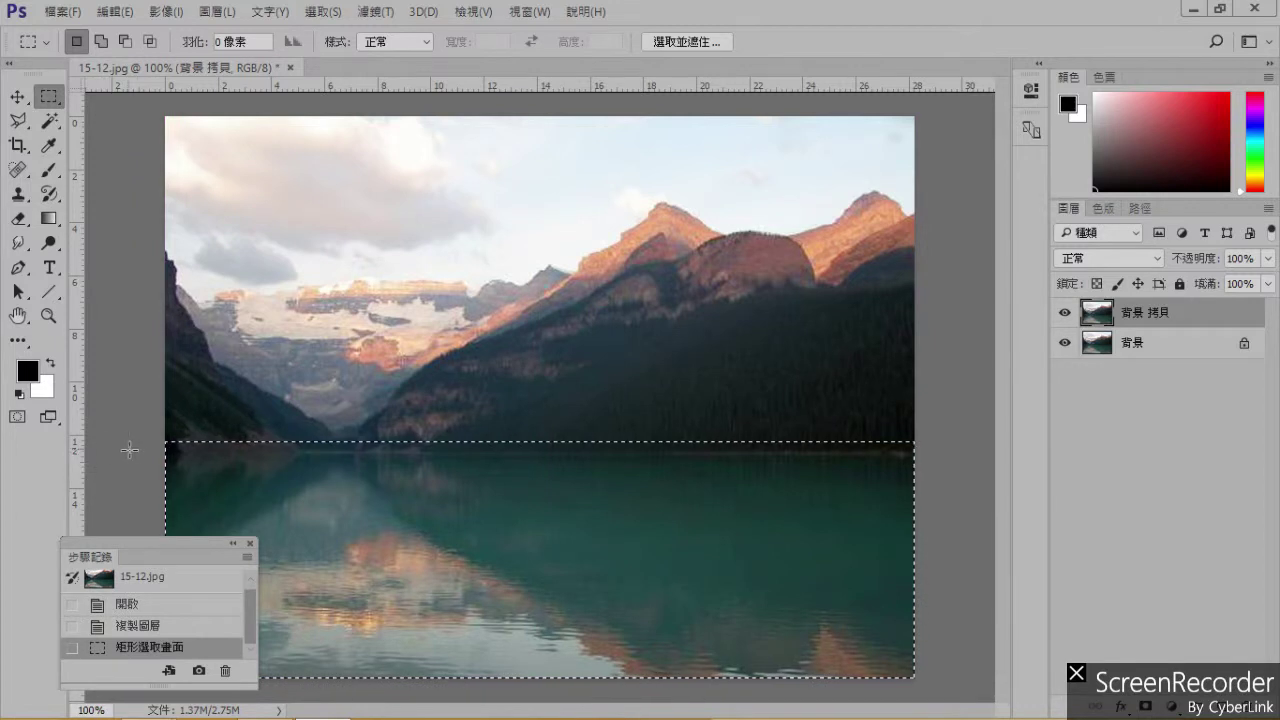
pyautogui.moveTo(135, 450); pyautogui.dragTo(962, 688)
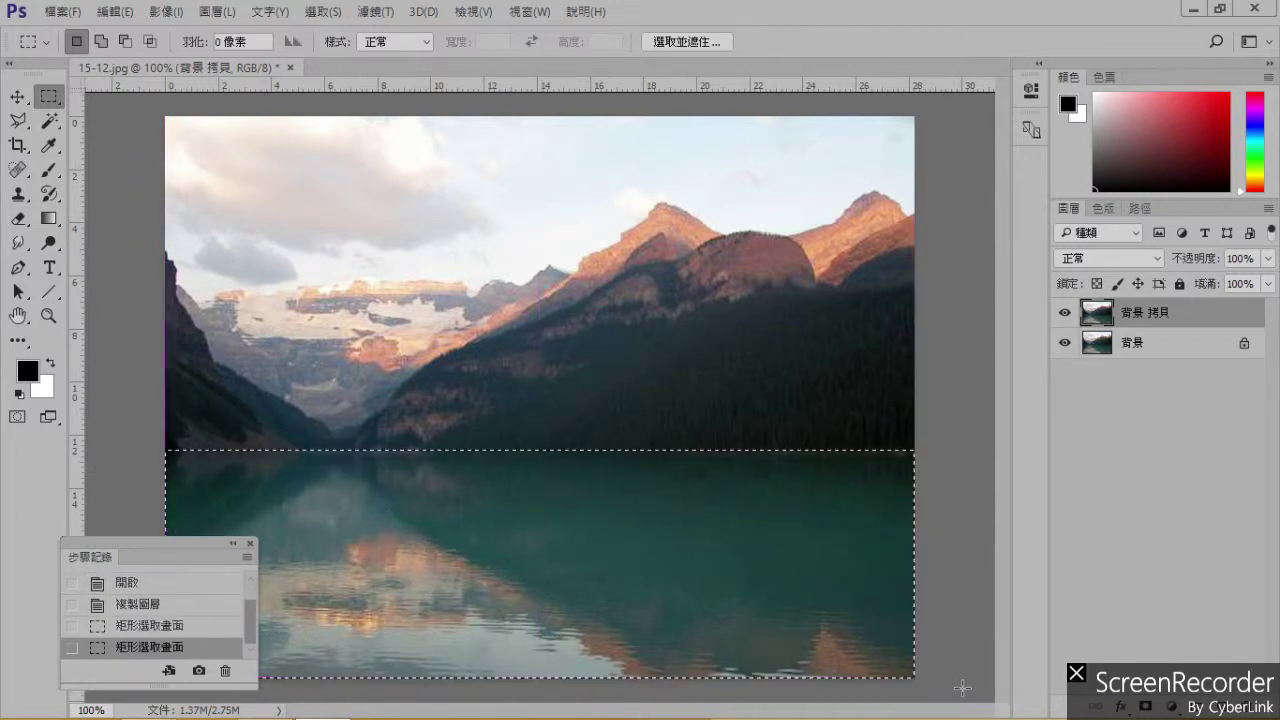
# Open 漣漪效果 (Ripple) on the lake selection with 尺寸 大 and 總量 about 665%, previewing the image at 50%.
pyautogui.click(375, 11)
pyautogui.moveTo(415, 218)
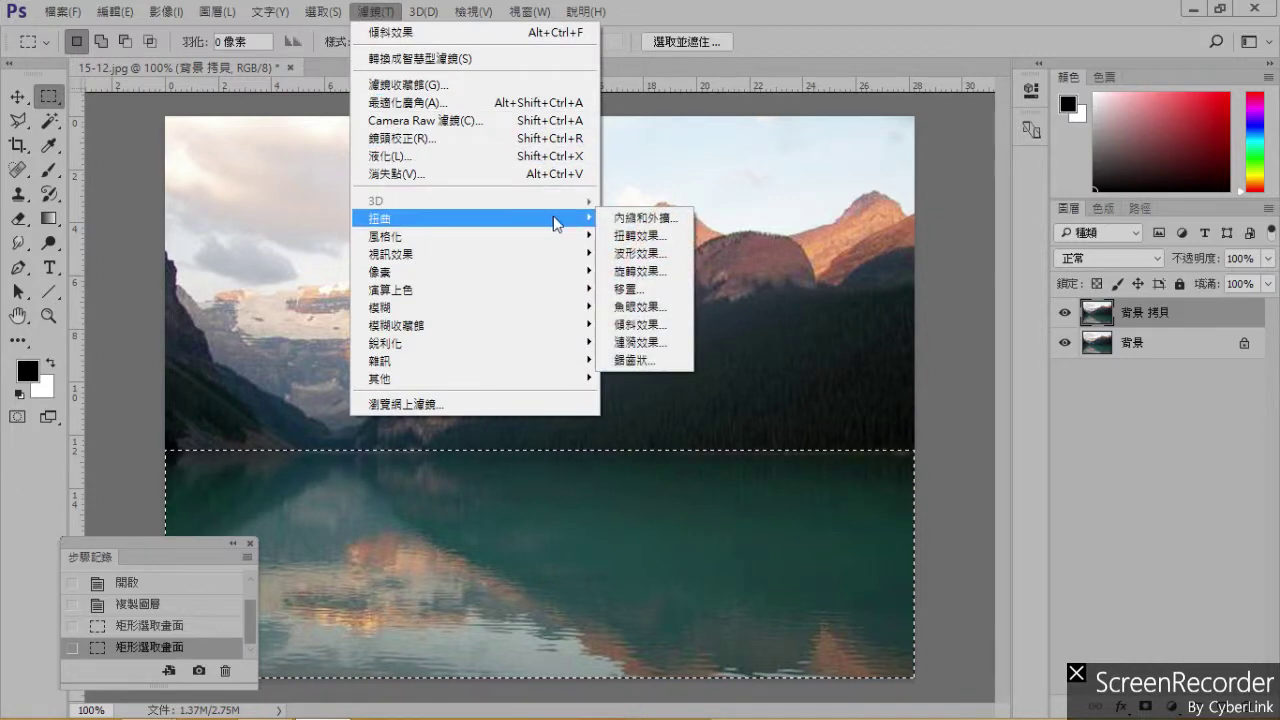
pyautogui.click(665, 342)
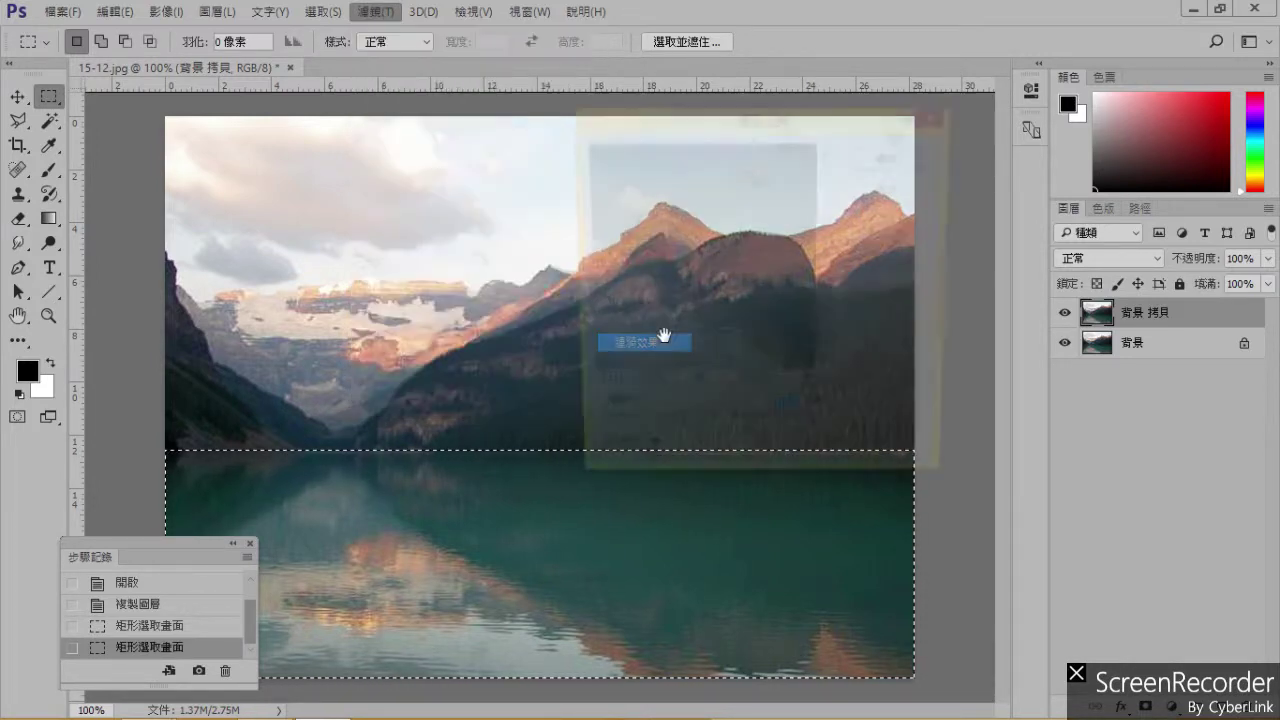
pyautogui.moveTo(771, 135); pyautogui.dragTo(976, 145)
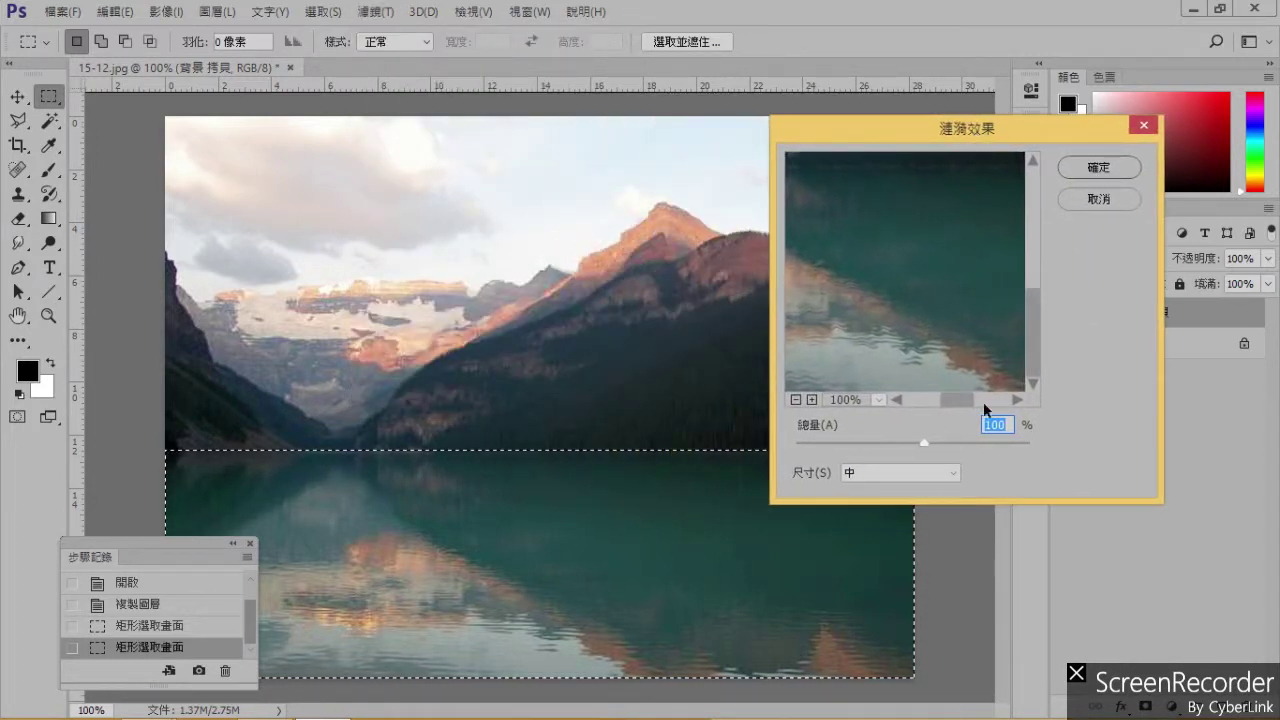
pyautogui.click(959, 473)
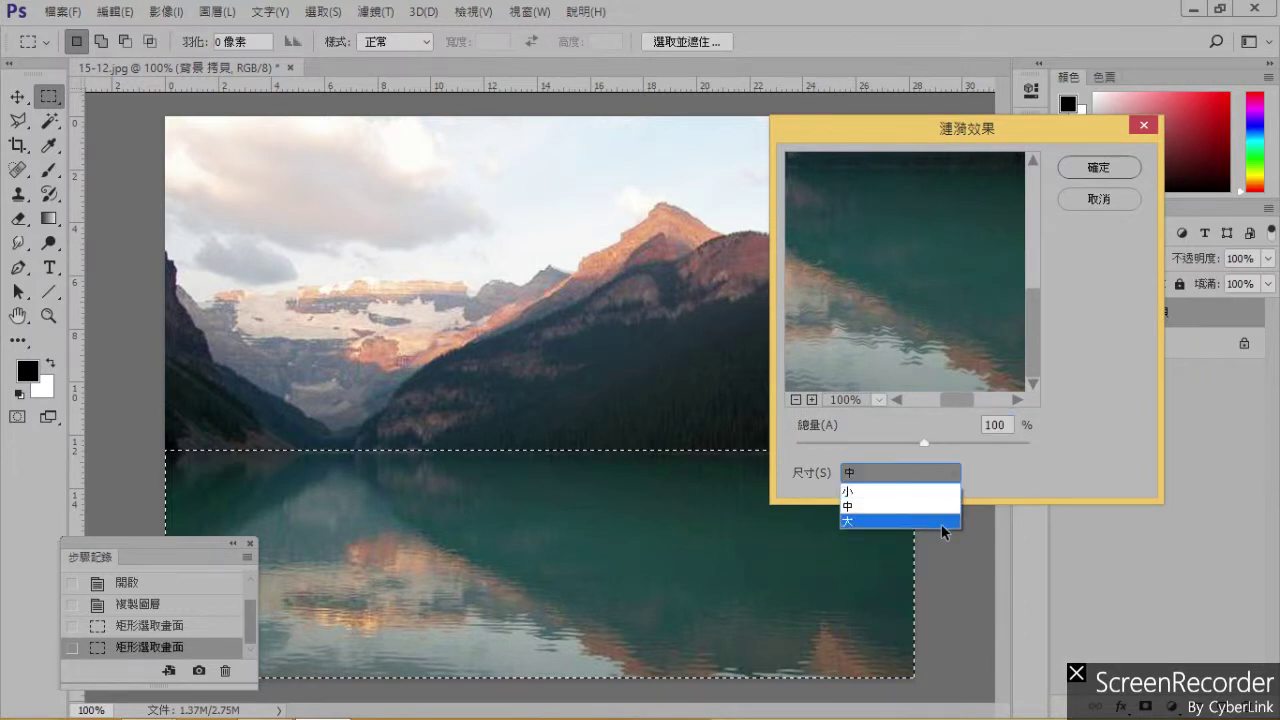
pyautogui.click(942, 518)
pyautogui.moveTo(930, 446); pyautogui.dragTo(999, 445)
pyautogui.click(797, 399)
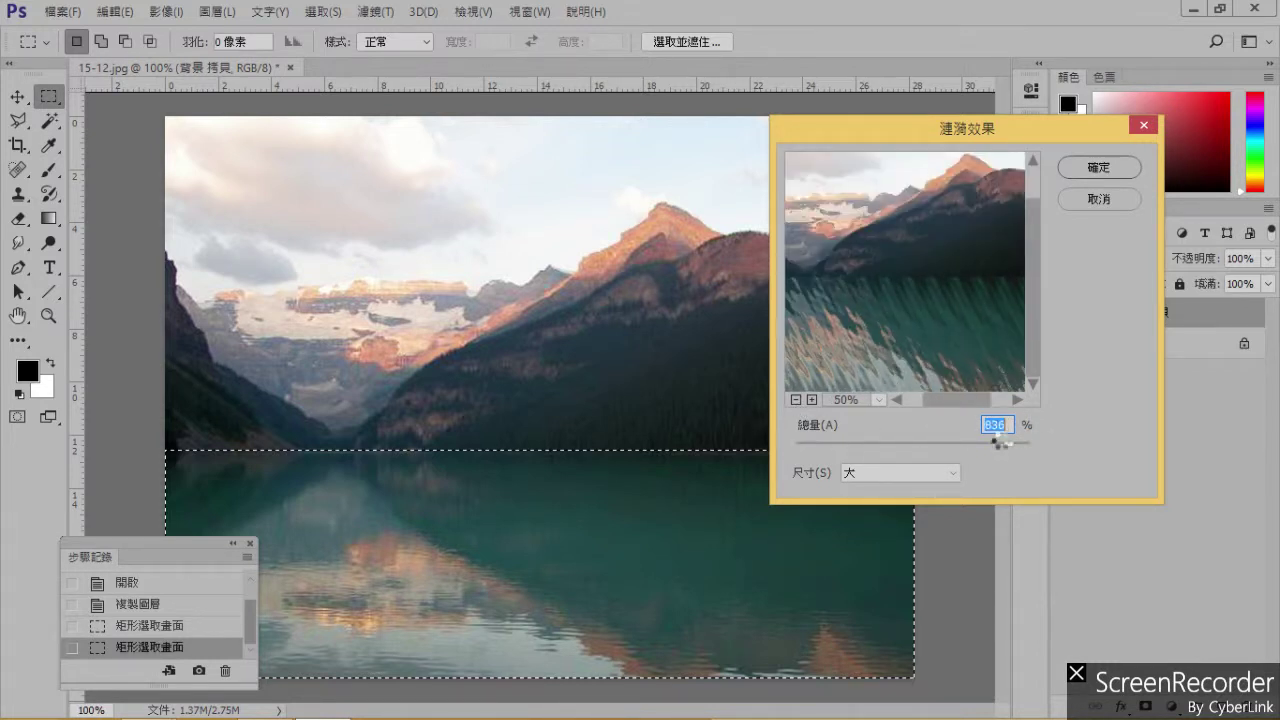
# Try the ripple with 尺寸 中 and 總量 754%.
pyautogui.click(947, 469)
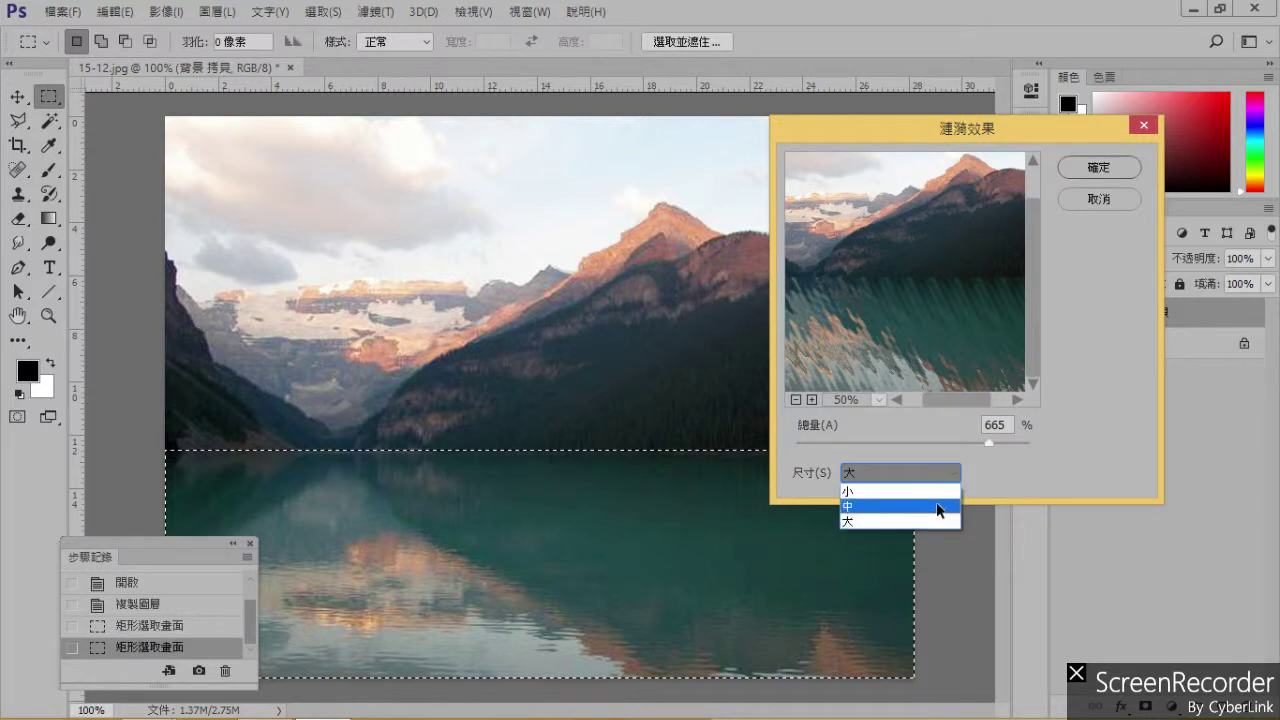
pyautogui.click(940, 505)
pyautogui.moveTo(975, 451)
pyautogui.mouseDown()
pyautogui.moveTo(880, 443)
pyautogui.moveTo(1111, 449)
pyautogui.moveTo(766, 436)
pyautogui.moveTo(1051, 445)
pyautogui.moveTo(998, 447)
pyautogui.mouseUp()
# Apply the ripple to the lake with 尺寸 小 and a strongly reduced 總量, and deselect.
pyautogui.click(947, 476)
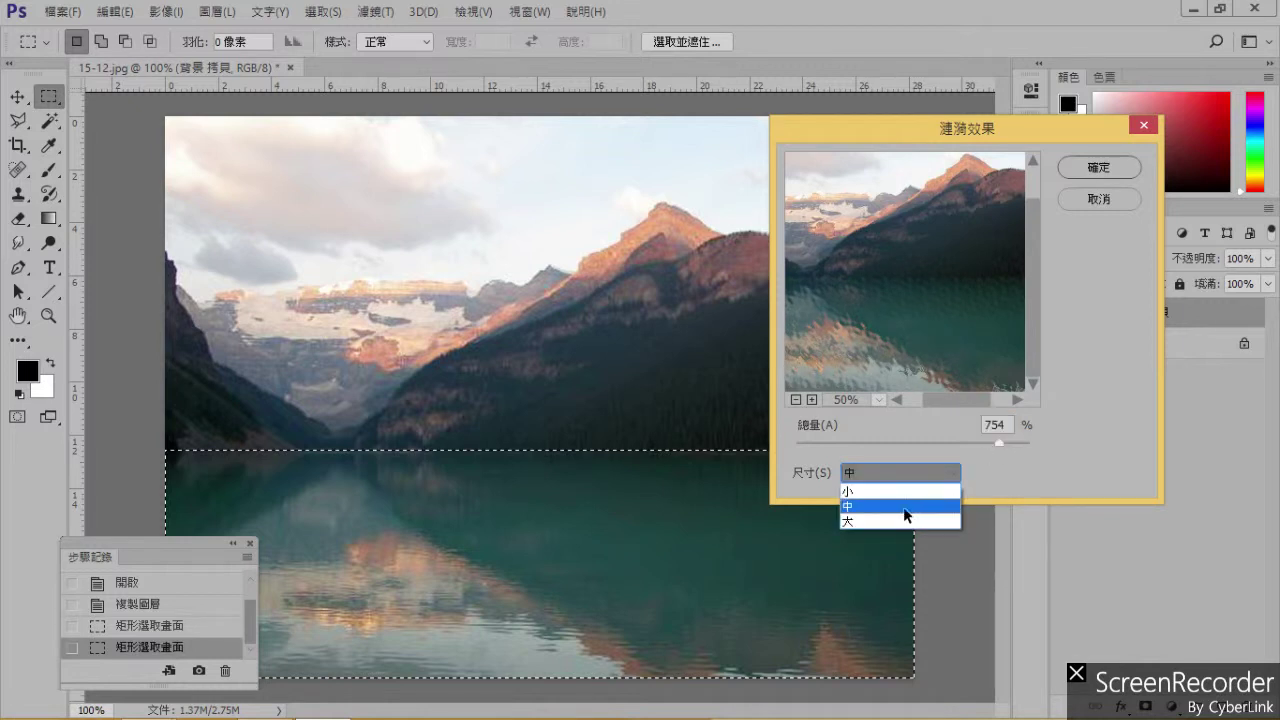
pyautogui.click(906, 491)
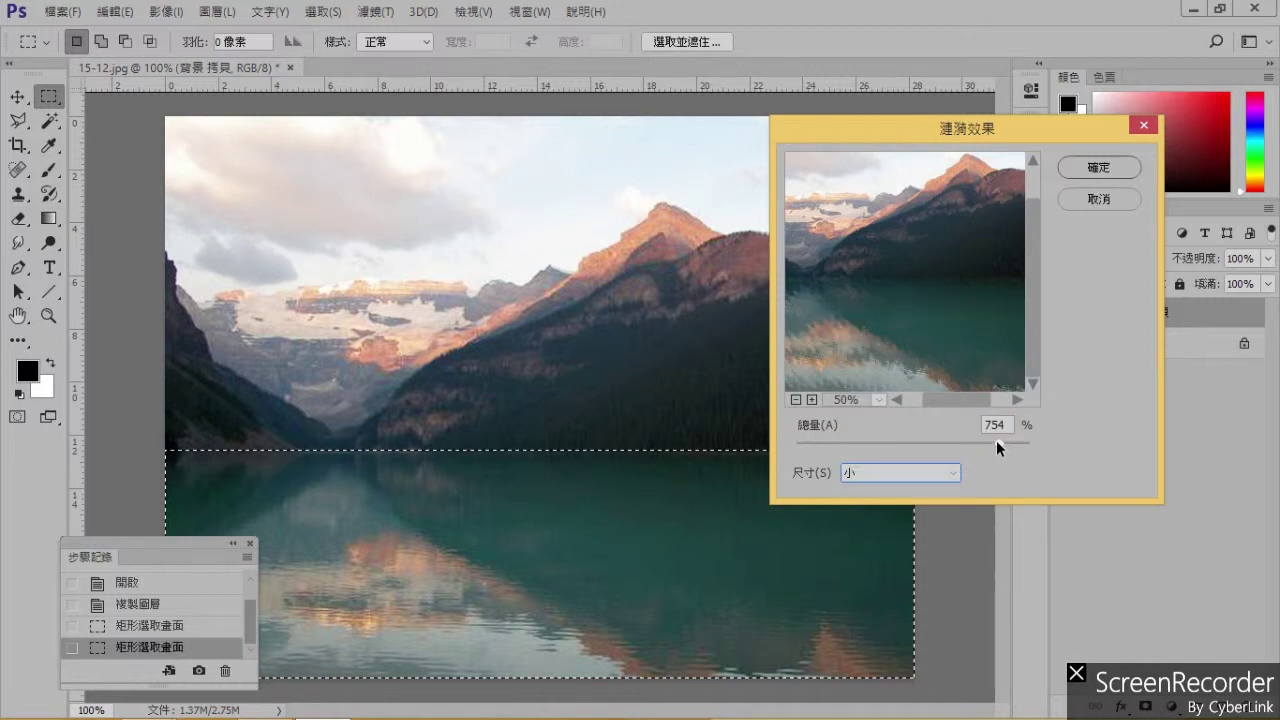
pyautogui.moveTo(996, 441); pyautogui.dragTo(934, 445)
pyautogui.click(1108, 170)
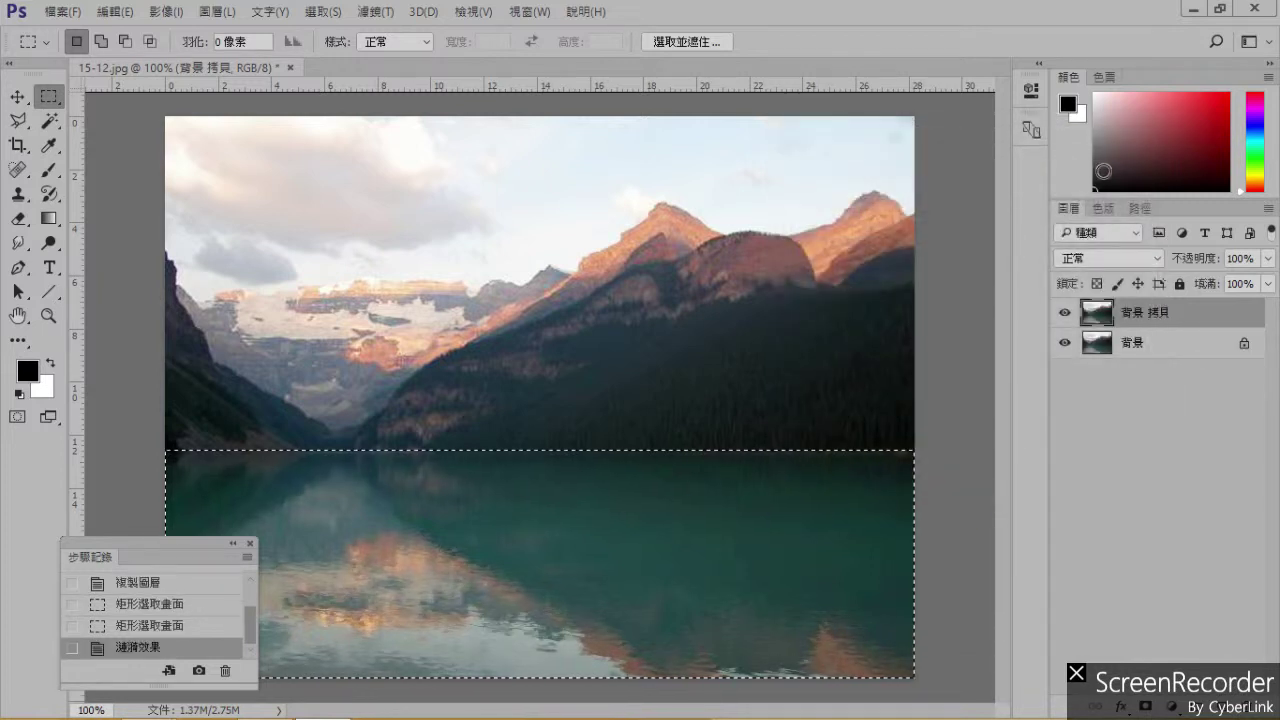
pyautogui.hotkey('ctrl', 'd')
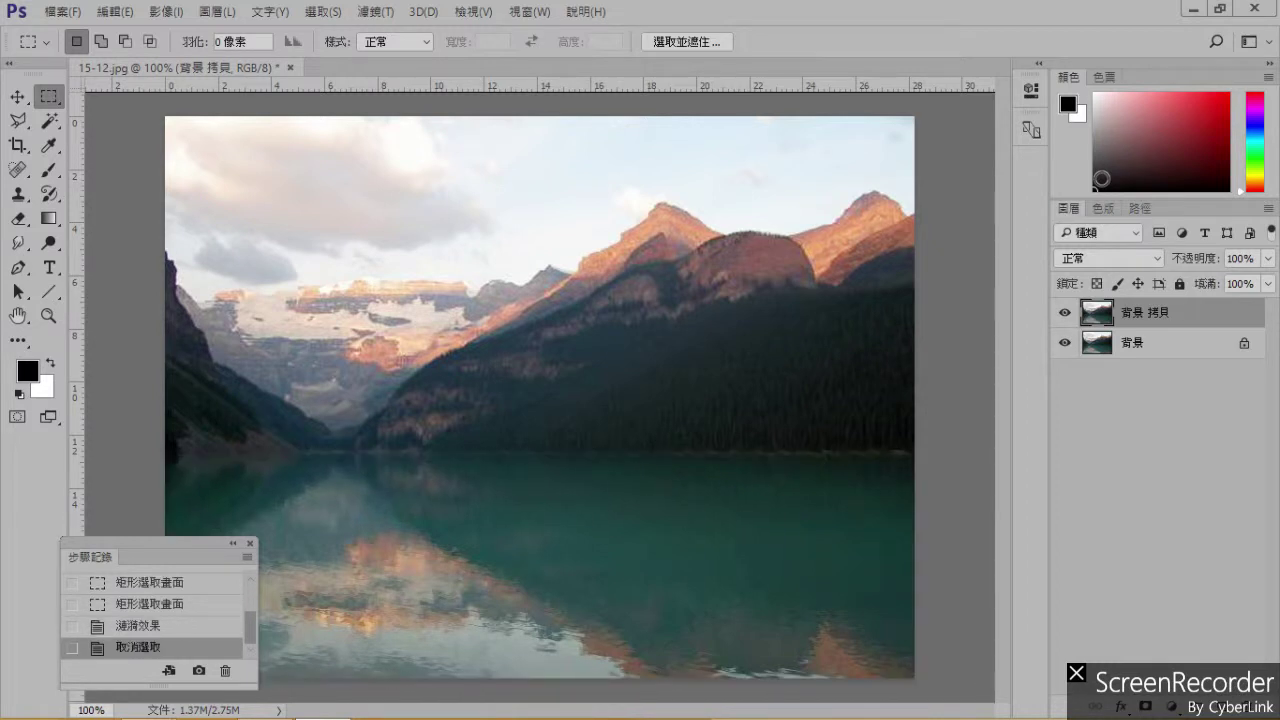
# Compare the rippled lake with the original by repeatedly hiding and showing the 背景 拷貝 layer.
pyautogui.click(1066, 313)
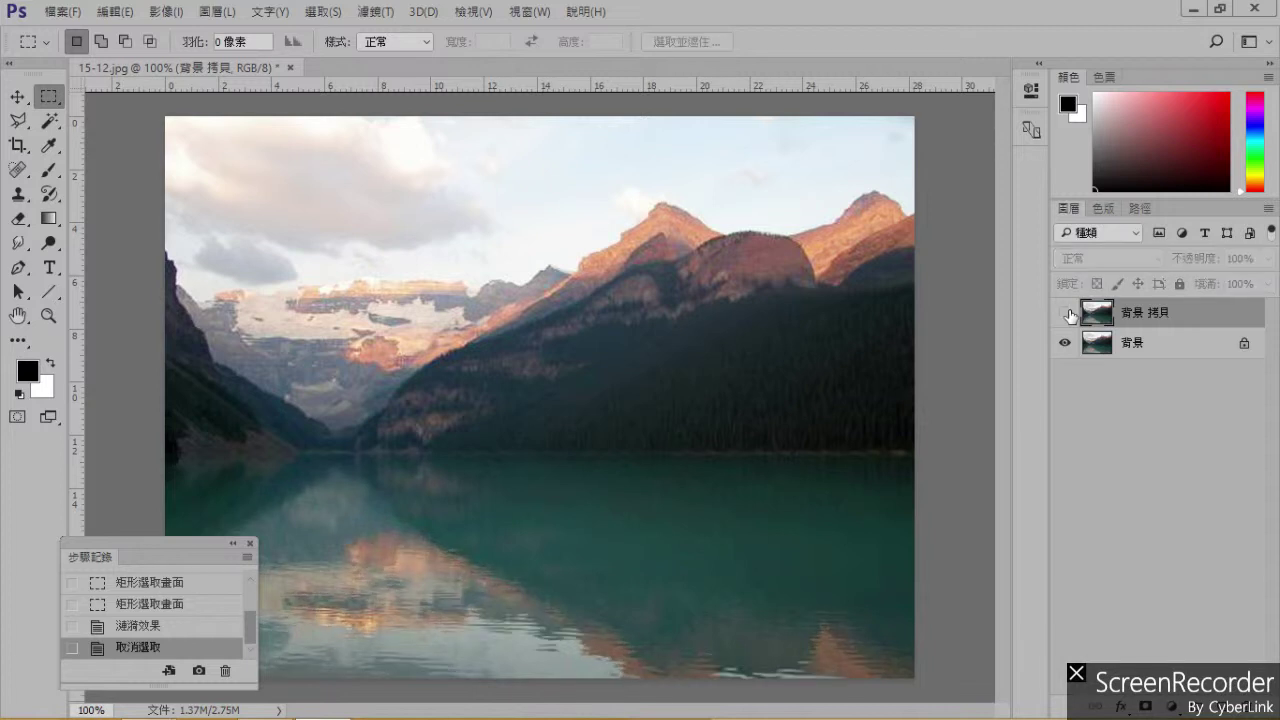
pyautogui.click(1066, 313)
pyautogui.click(1066, 313)
pyautogui.click(1066, 313)
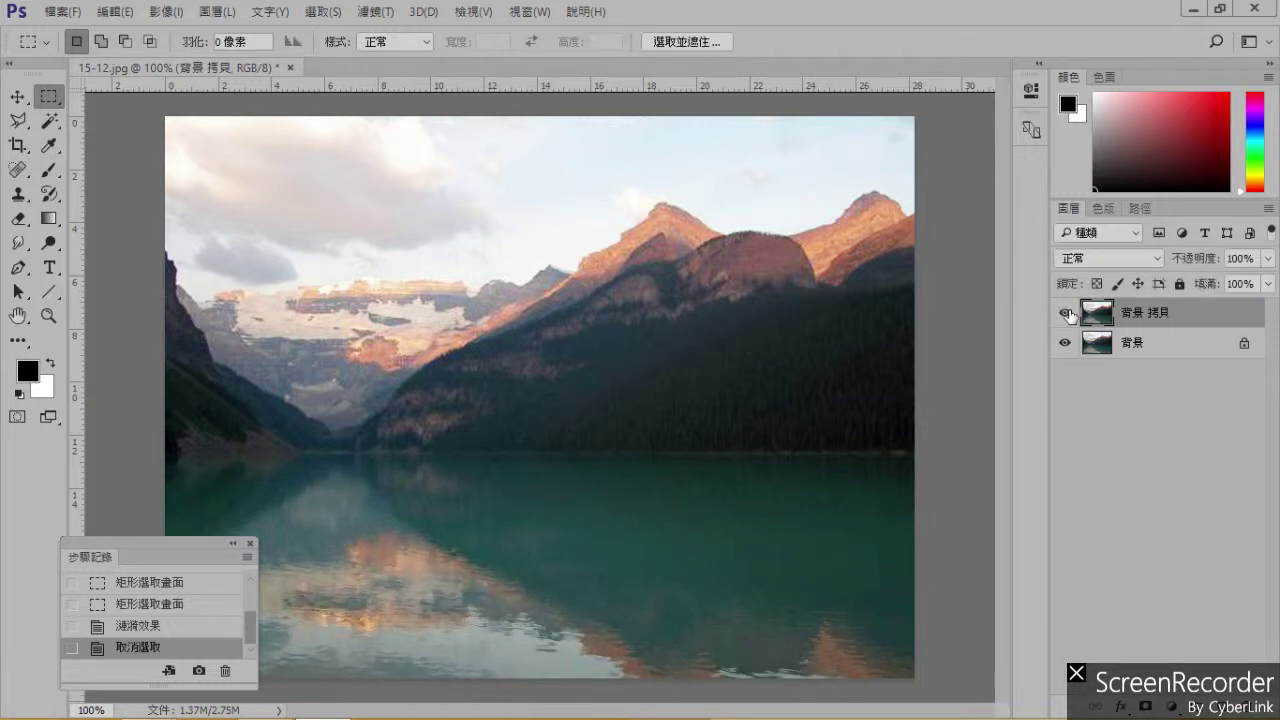
pyautogui.click(1066, 313)
pyautogui.click(1066, 313)
pyautogui.click(1066, 313)
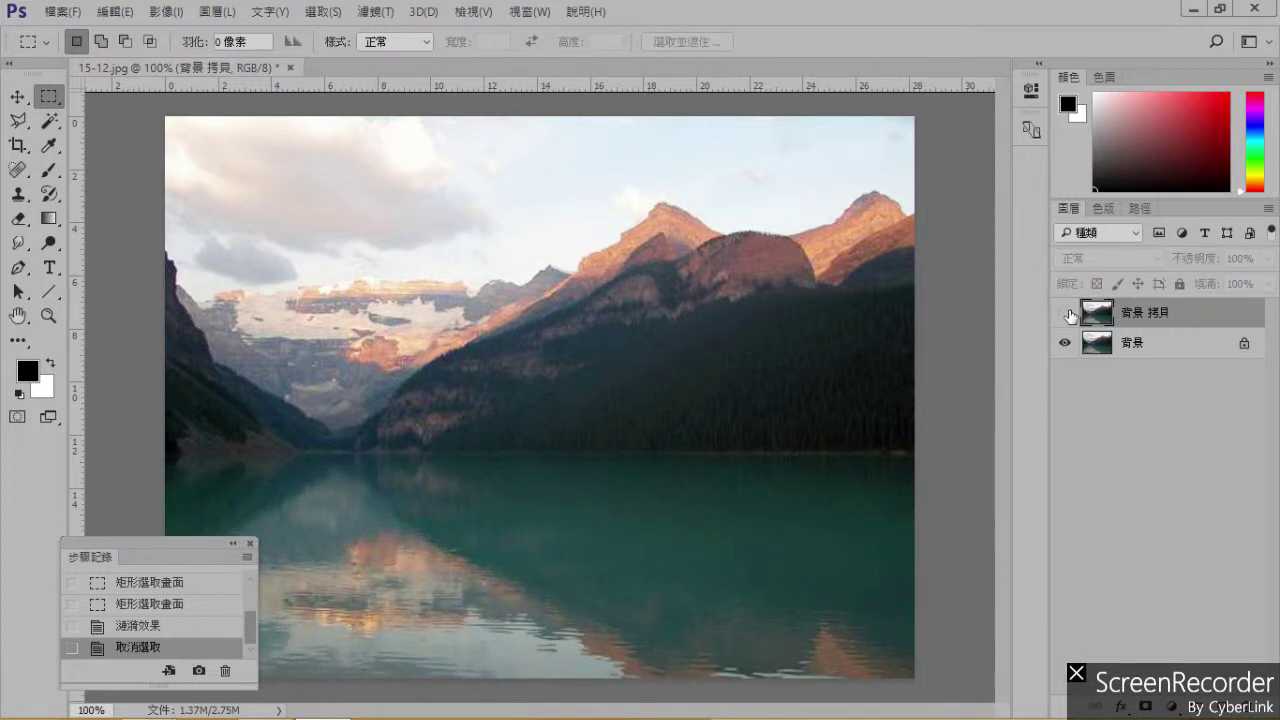
pyautogui.click(1066, 313)
pyautogui.click(1066, 313)
pyautogui.click(1066, 313)
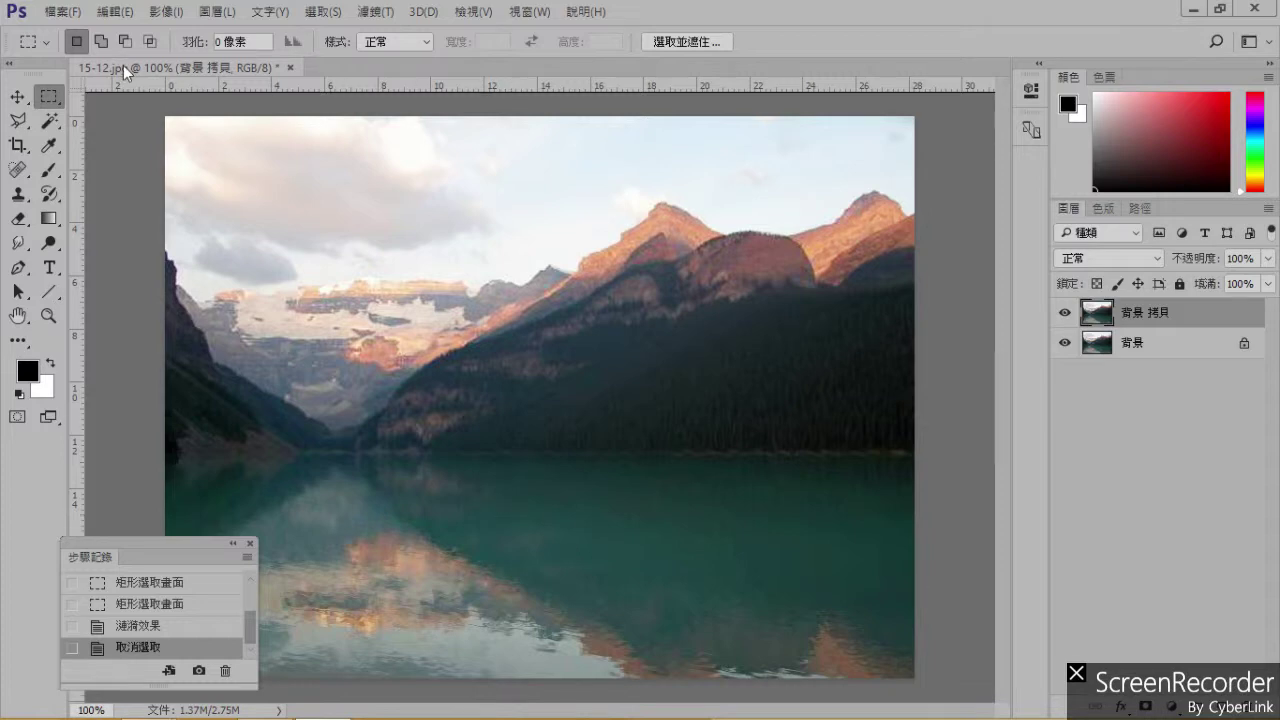
# Close 15-12.jpg without saving and open 15-13.jpg.
pyautogui.click(289, 66)
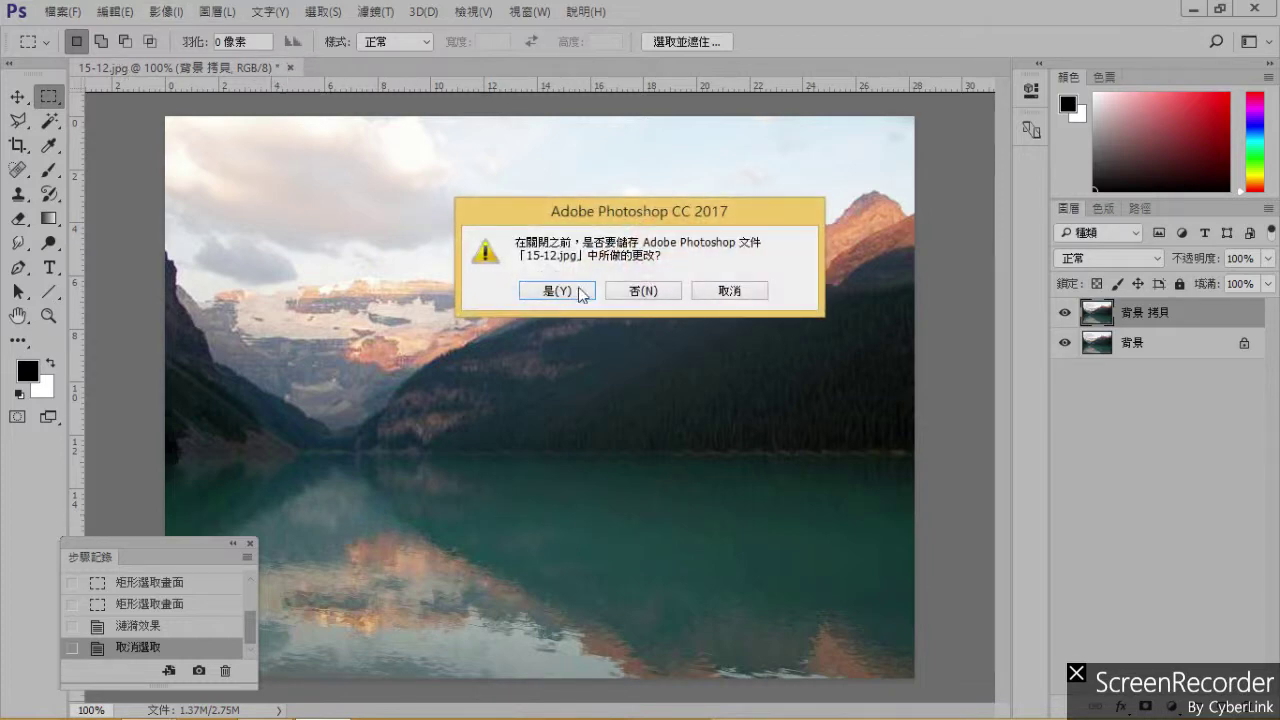
pyautogui.click(642, 290)
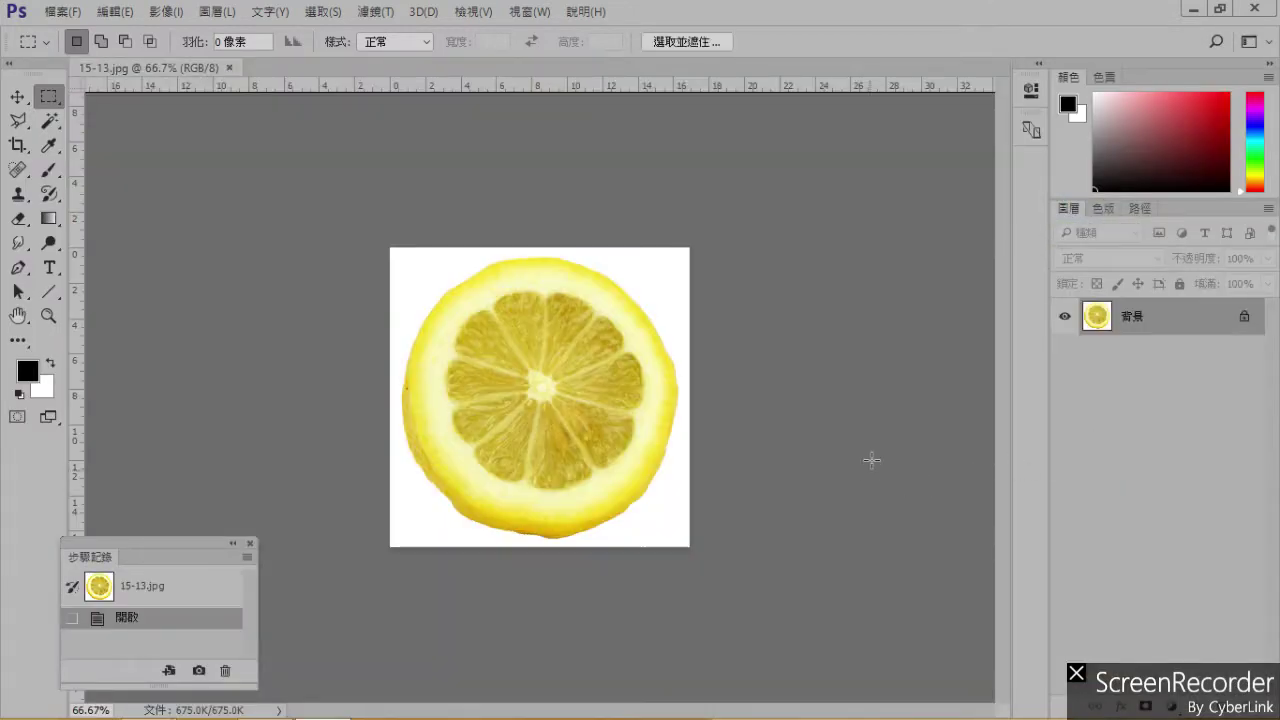
# Duplicate the 背景 layer of the lemon image.
pyautogui.hotkey('ctrl', '1')
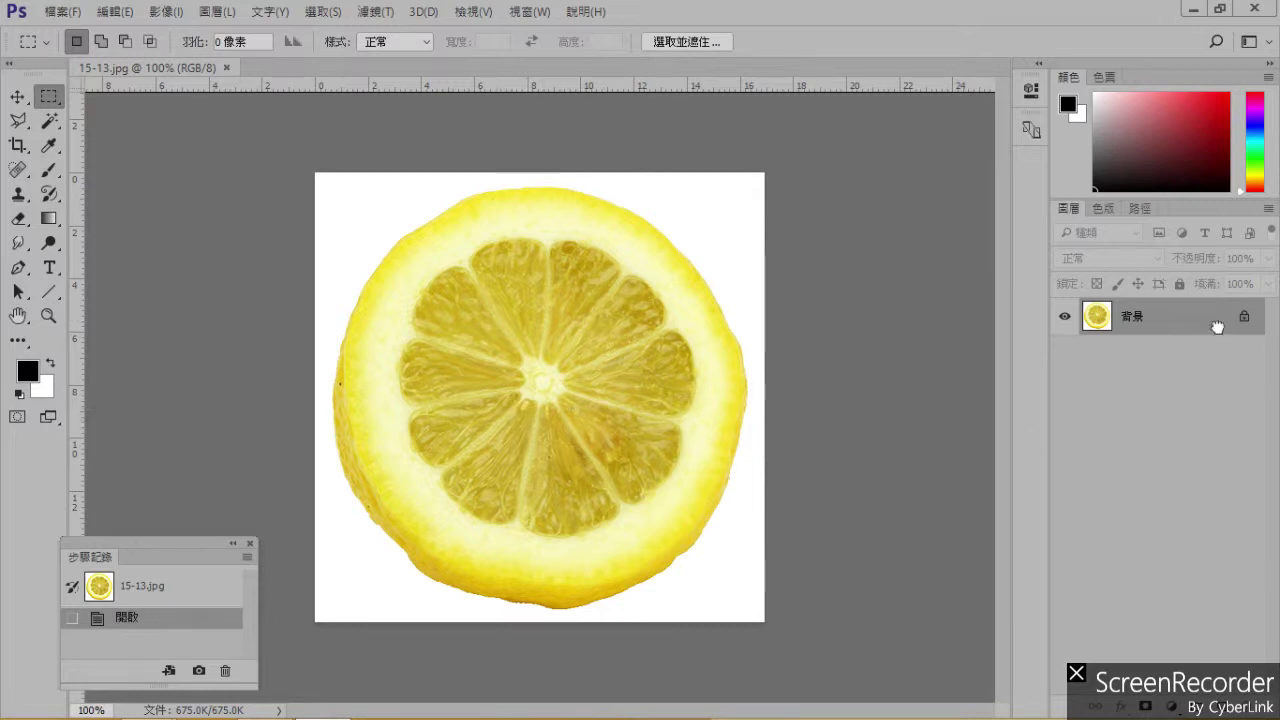
pyautogui.moveTo(1222, 715)
pyautogui.moveTo(1222, 715)
pyautogui.mouseDown()
pyautogui.moveTo(1110, 625)
pyautogui.moveTo(1222, 706)
pyautogui.mouseUp()
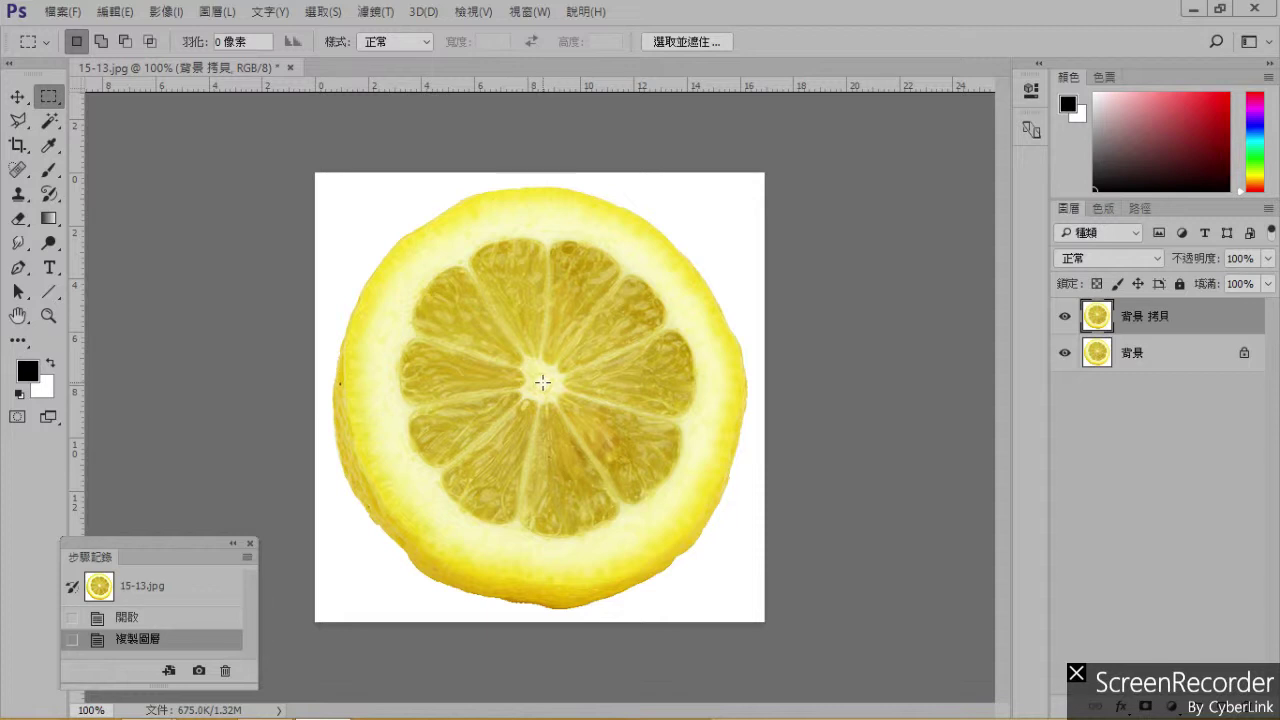
pyautogui.moveTo(542, 383); pyautogui.dragTo(566, 397)
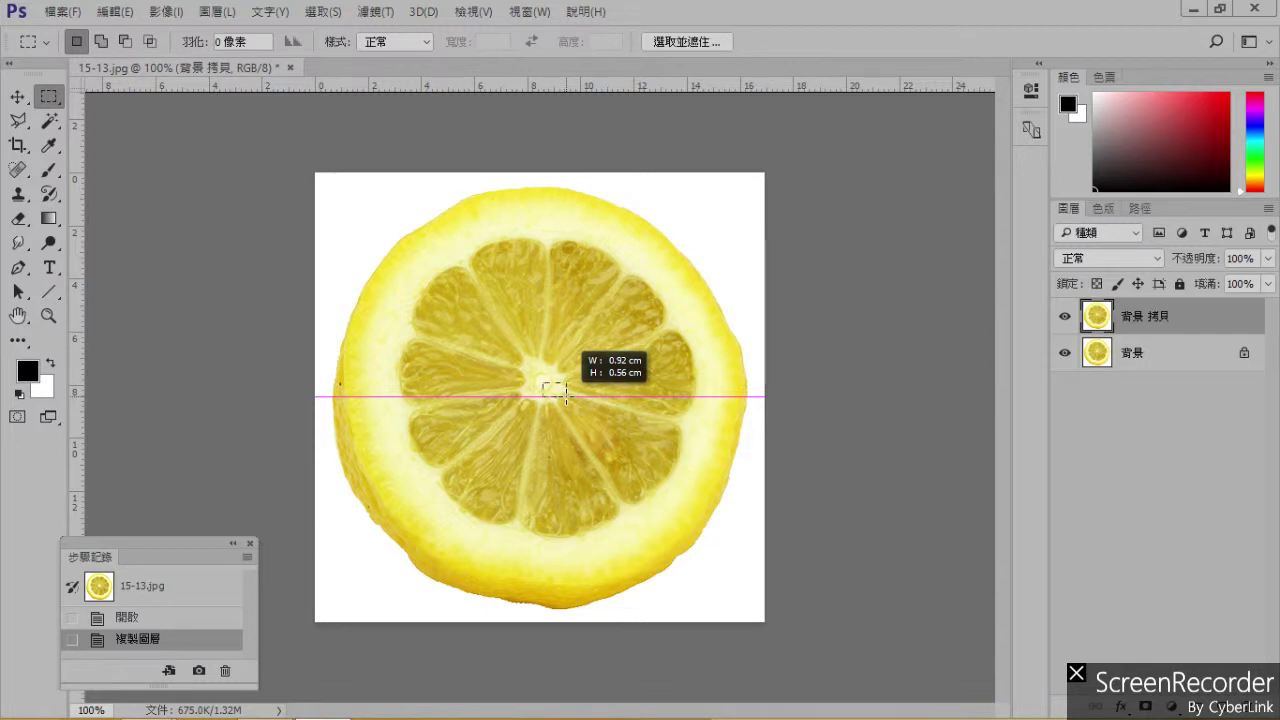
pyautogui.moveTo(569, 404); pyautogui.dragTo(575, 417)
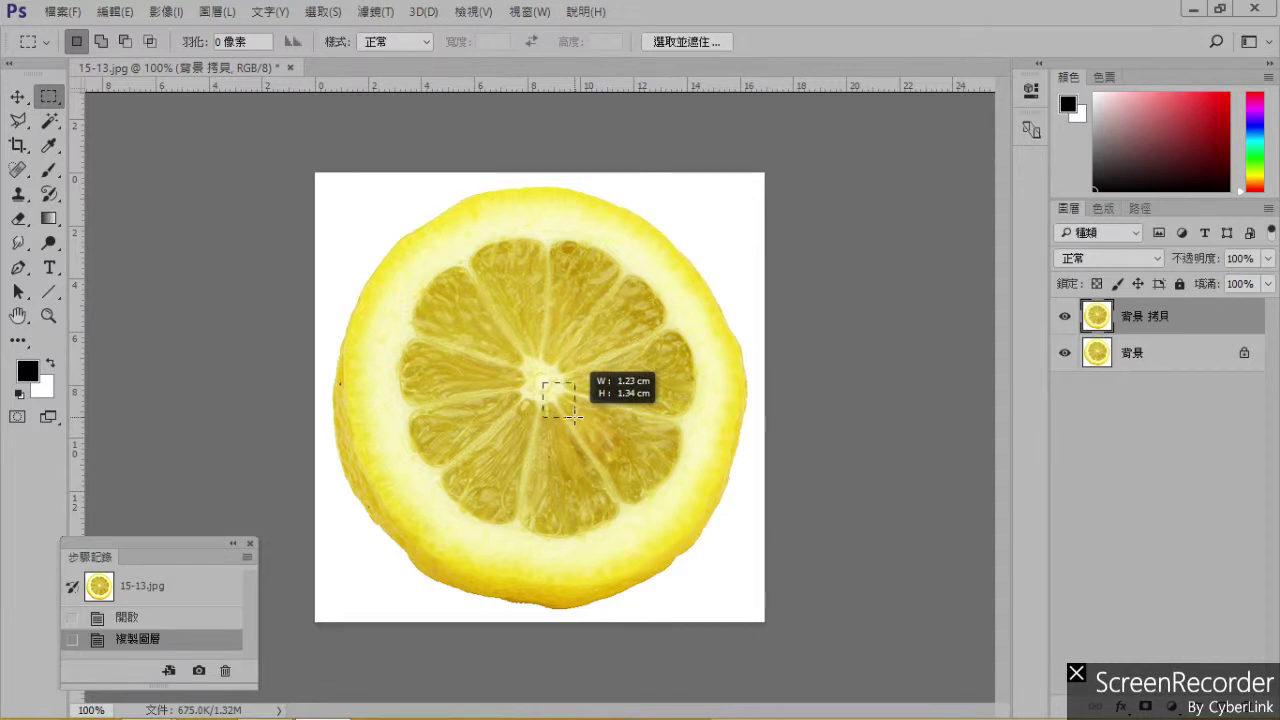
pyautogui.moveTo(574, 416); pyautogui.dragTo(573, 413)
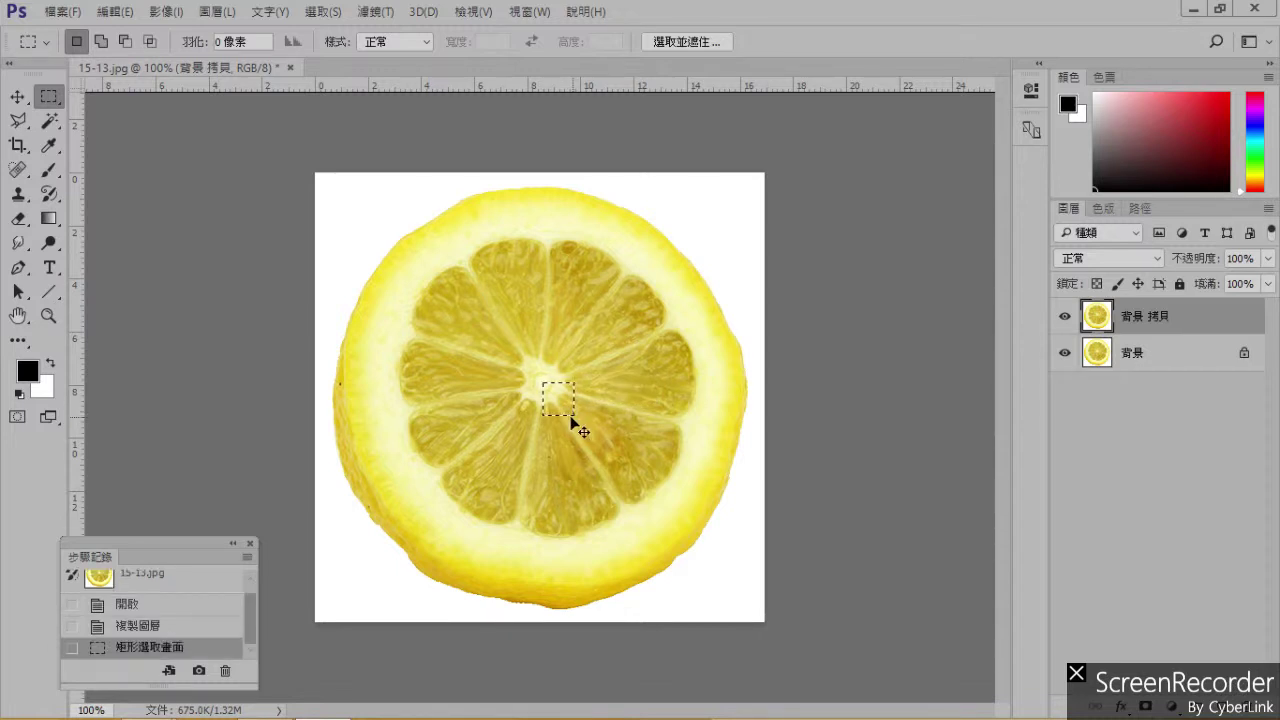
pyautogui.click(566, 411)
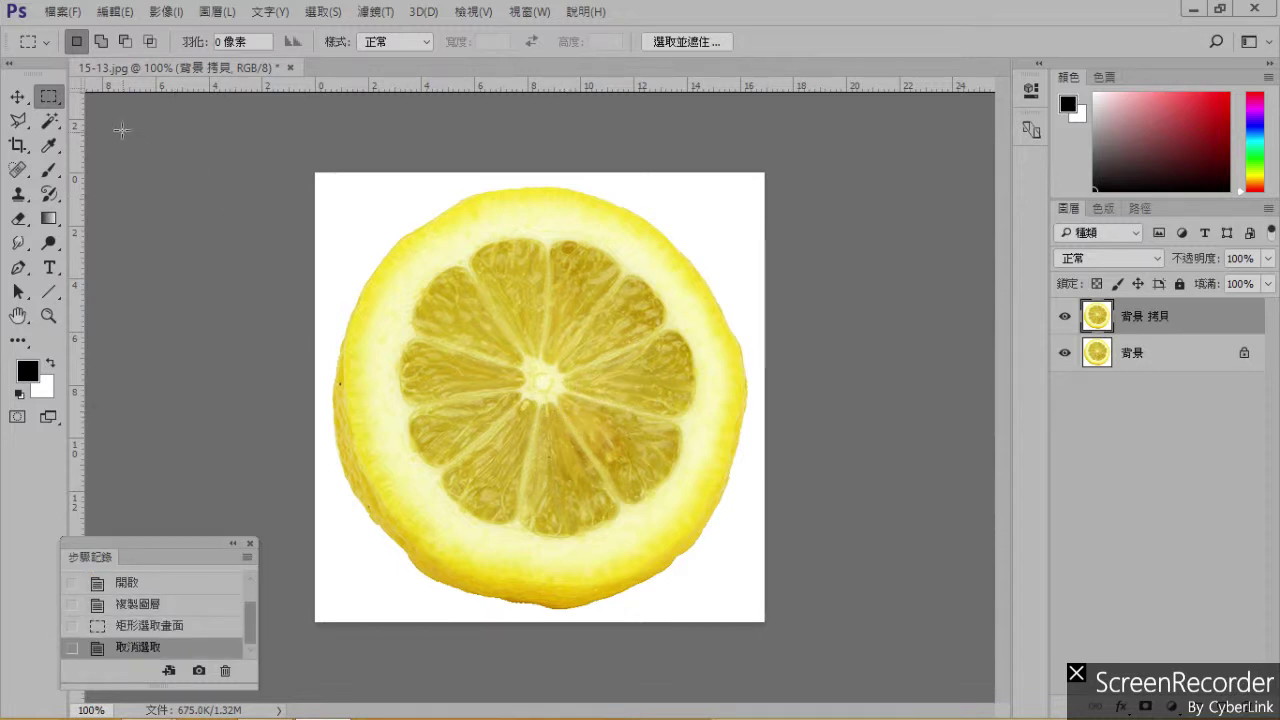
# Make an elliptical selection about 10.5 cm across, drawn outward from the lemon's center to cover most of the pulp.
pyautogui.click(49, 96)
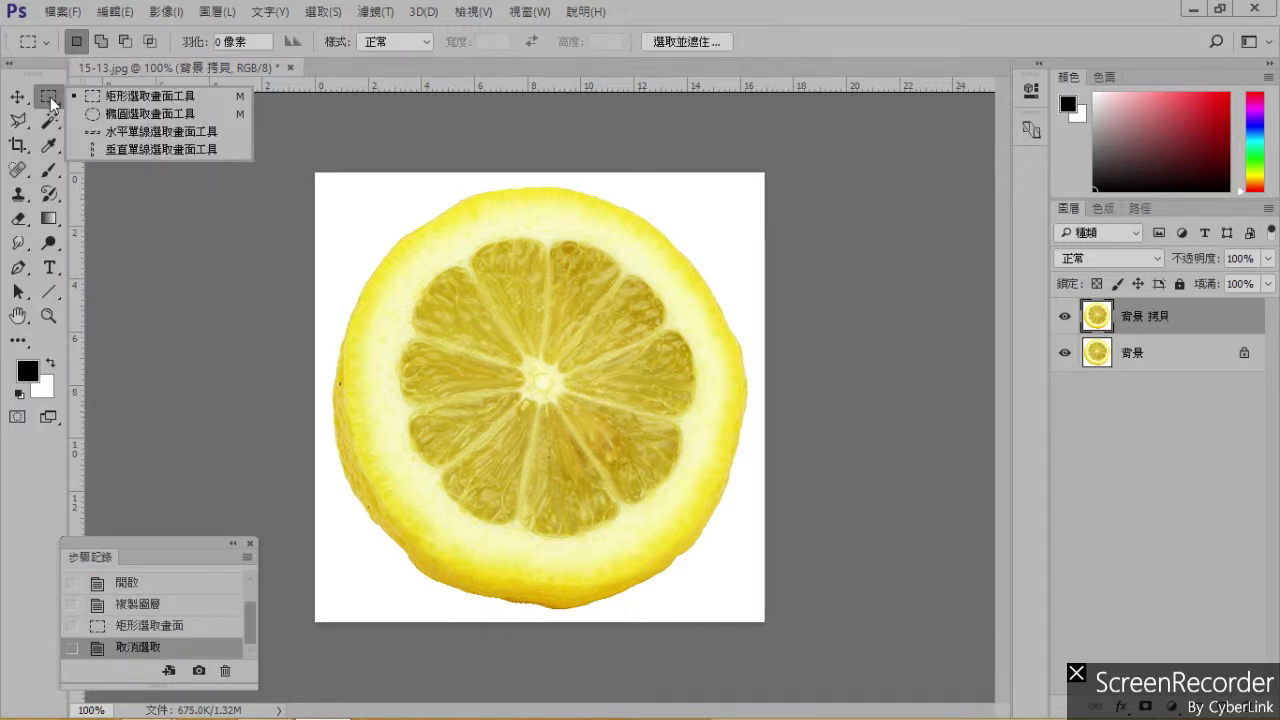
pyautogui.click(134, 114)
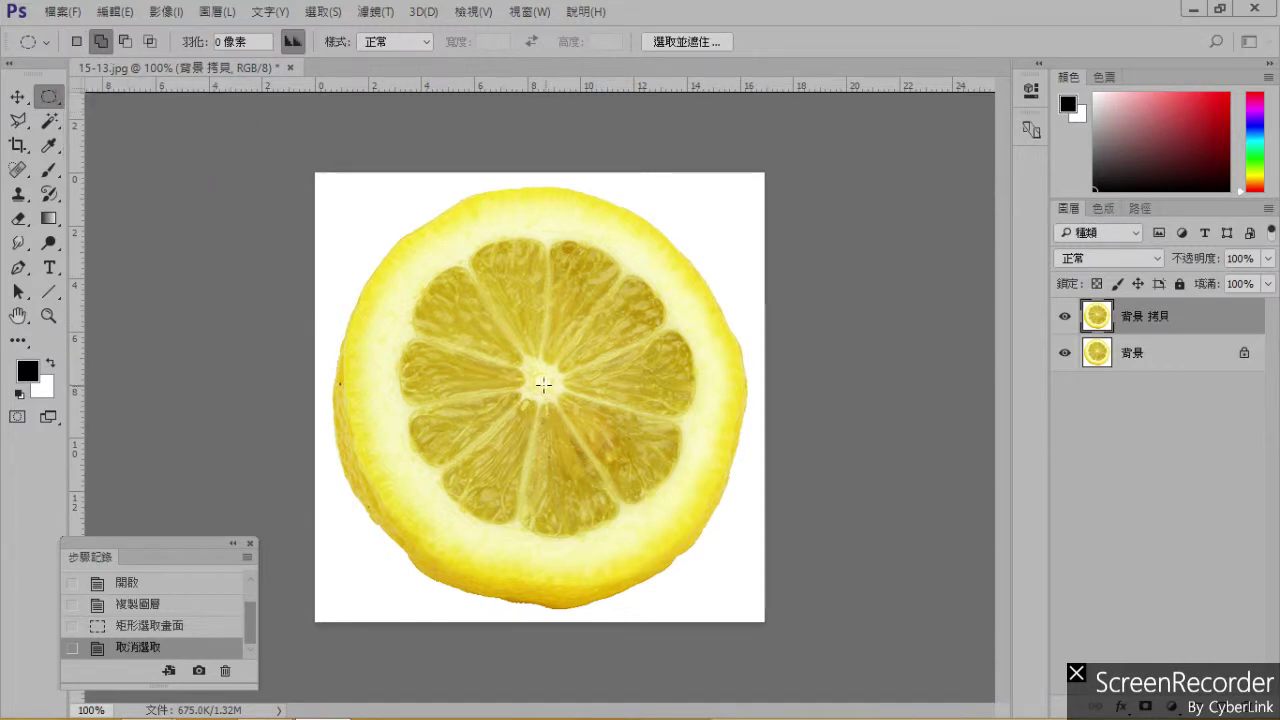
pyautogui.moveTo(542, 382); pyautogui.dragTo(682, 532)
pyautogui.press('alt')
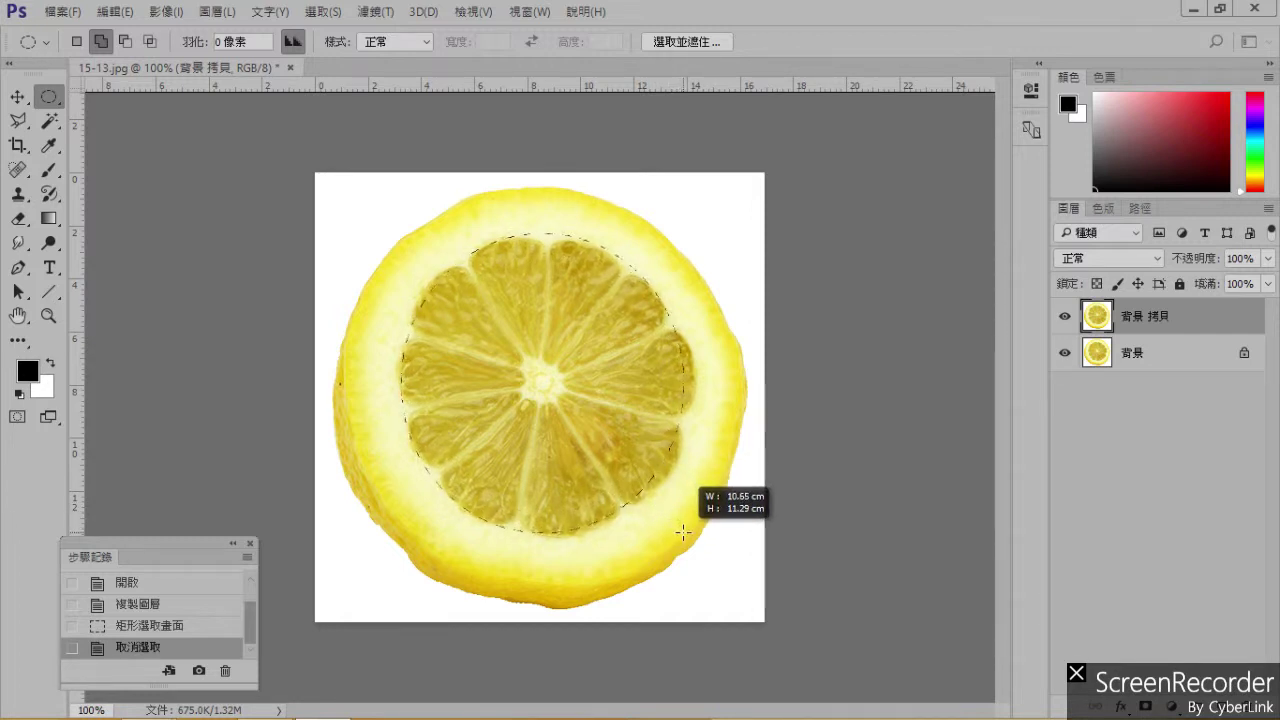
pyautogui.moveTo(682, 531); pyautogui.dragTo(678, 525)
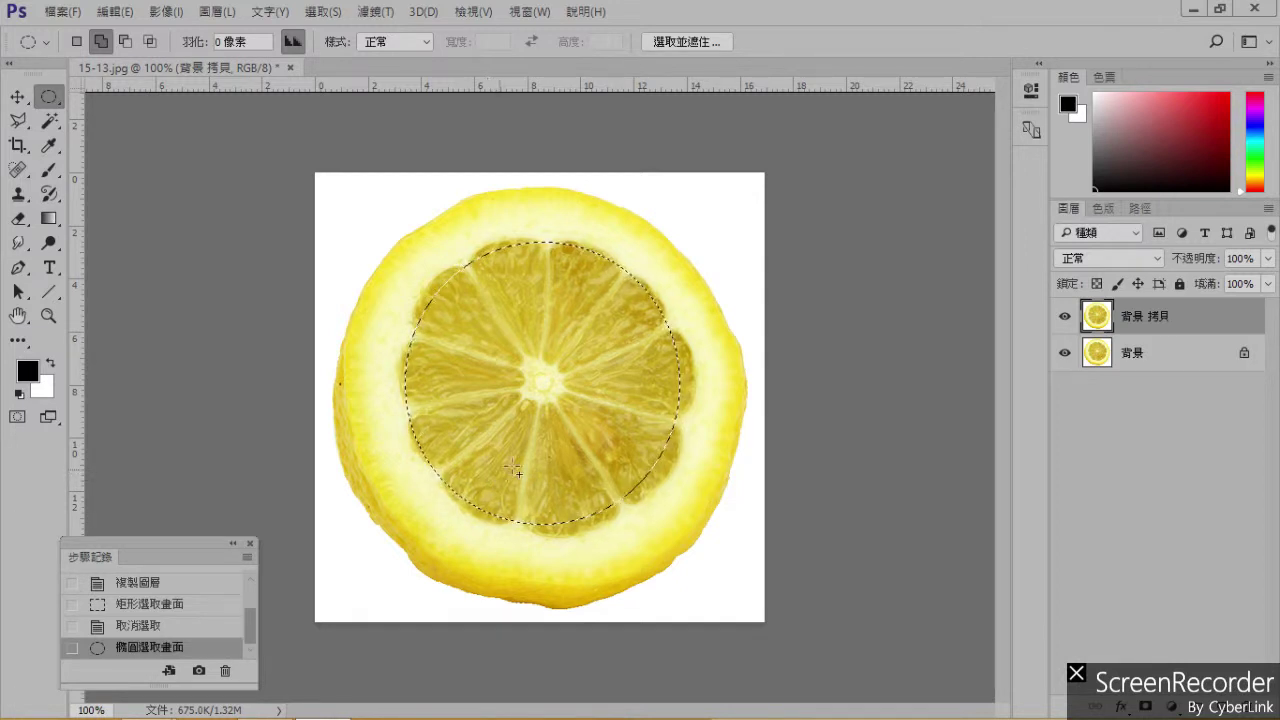
# Open 鋸齒狀 (ZigZag) on the lemon selection and preview 池塘漣漪狀 with 總量 100 and 彎形 5.
pyautogui.click(379, 12)
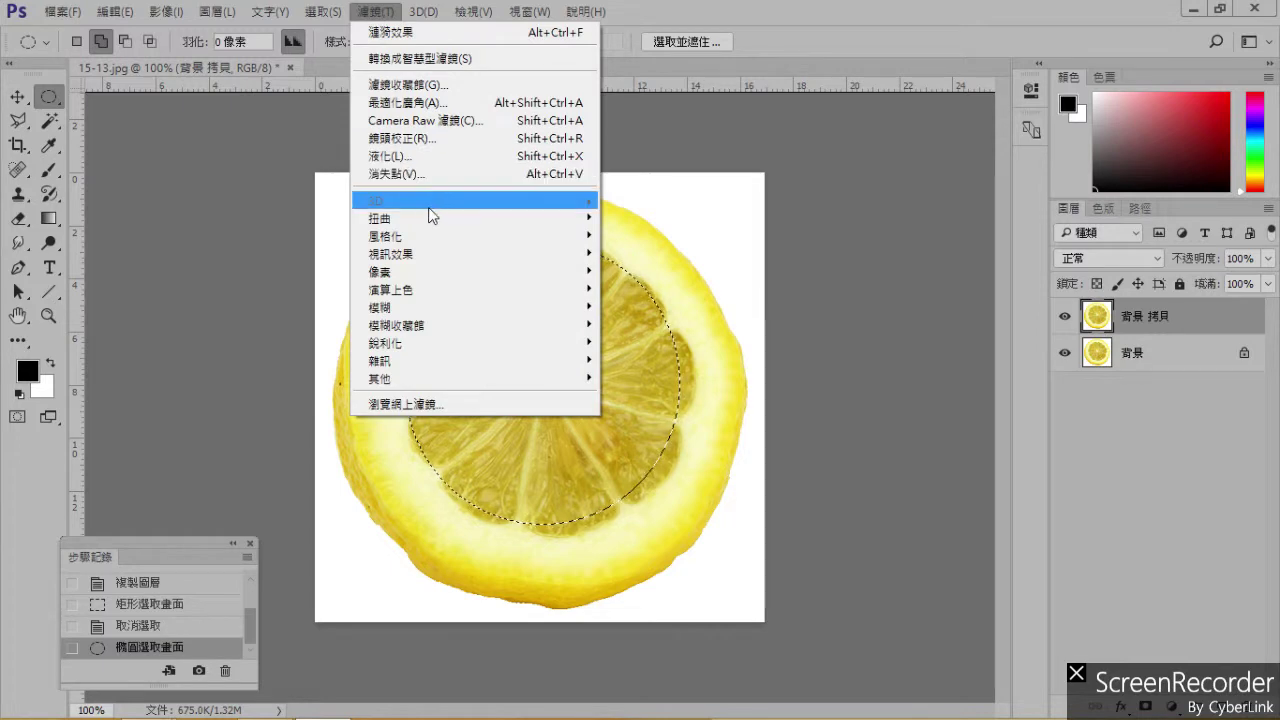
pyautogui.moveTo(480, 218)
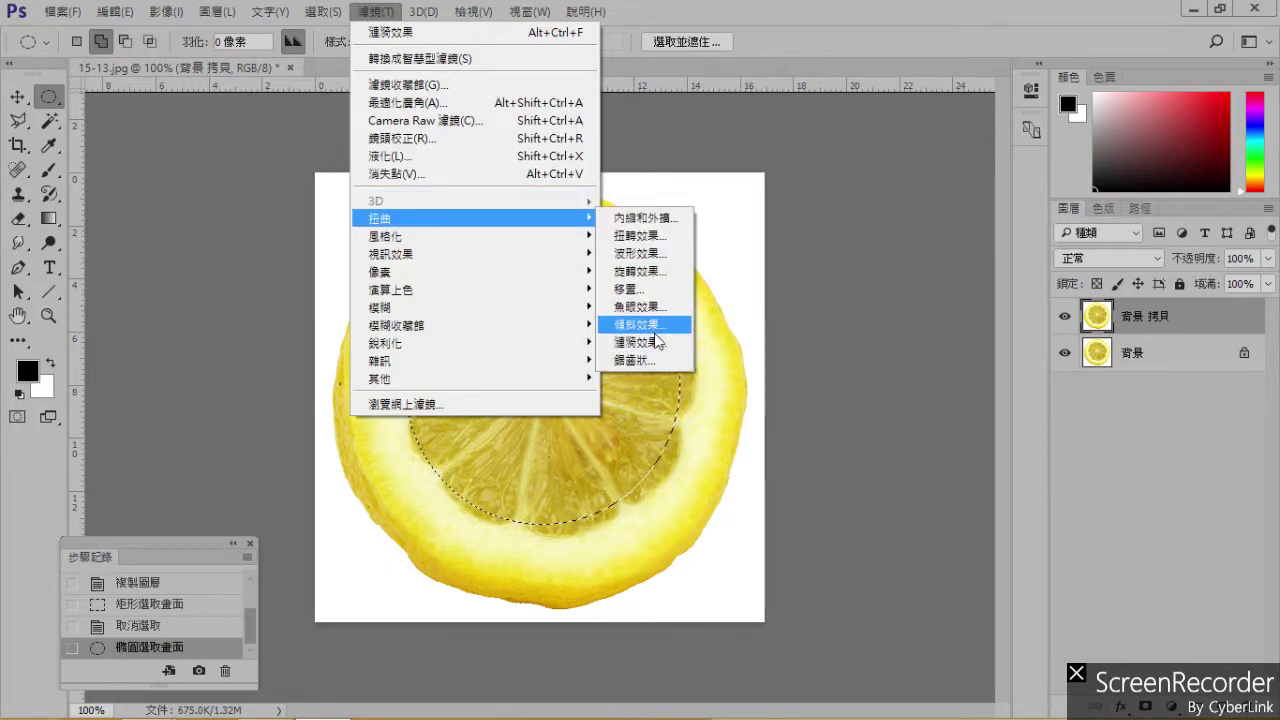
pyautogui.click(660, 360)
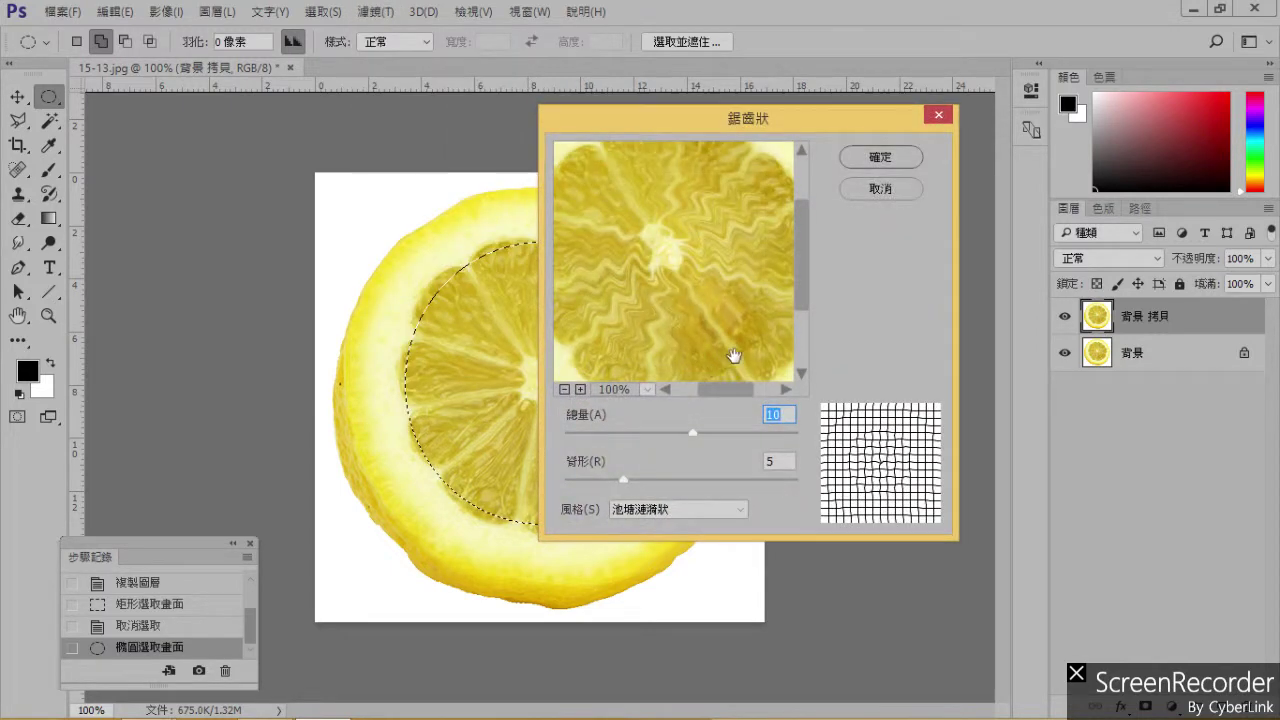
pyautogui.moveTo(693, 432); pyautogui.dragTo(840, 445)
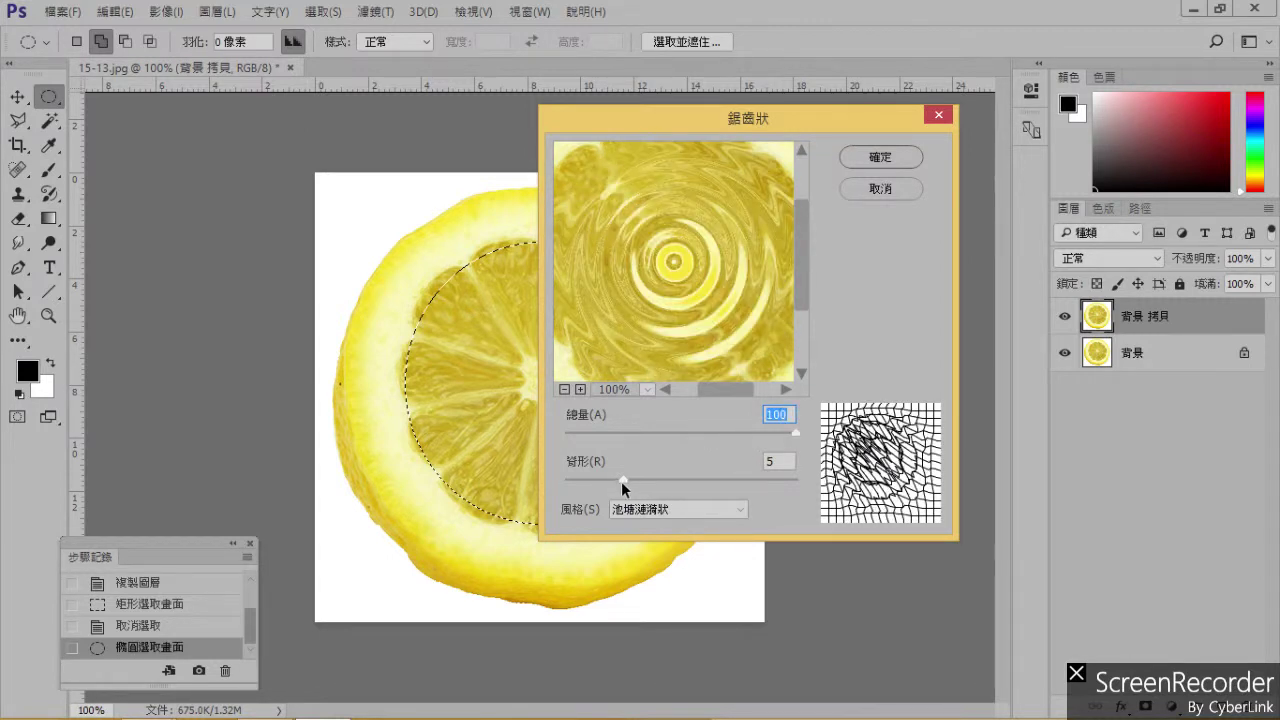
pyautogui.moveTo(623, 480)
pyautogui.mouseDown()
pyautogui.moveTo(572, 478)
pyautogui.moveTo(736, 494)
pyautogui.moveTo(603, 474)
pyautogui.moveTo(641, 469)
pyautogui.moveTo(622, 472)
pyautogui.mouseUp()
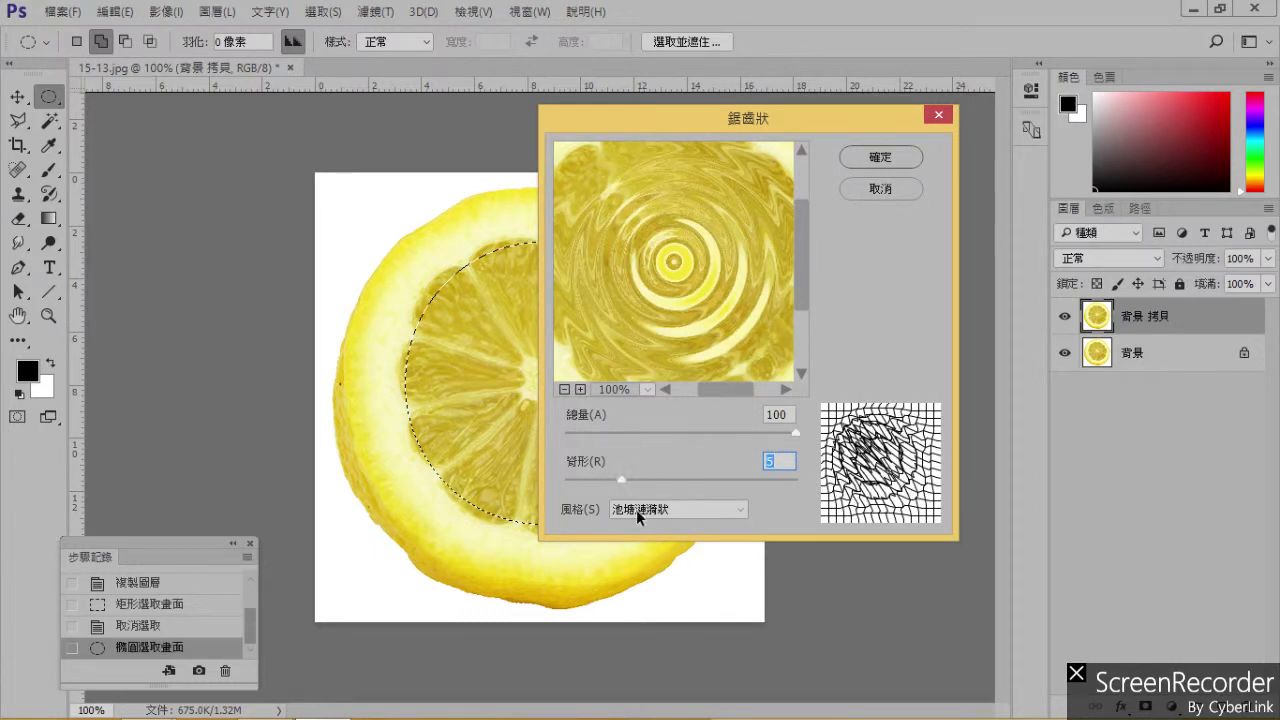
# Preview the 圍繞中心點 style, and apply 鋸齒狀 (ZigZag) to the lemon selection with 遠離中心點, 總量 40 and 彎形 5.
pyautogui.click(716, 512)
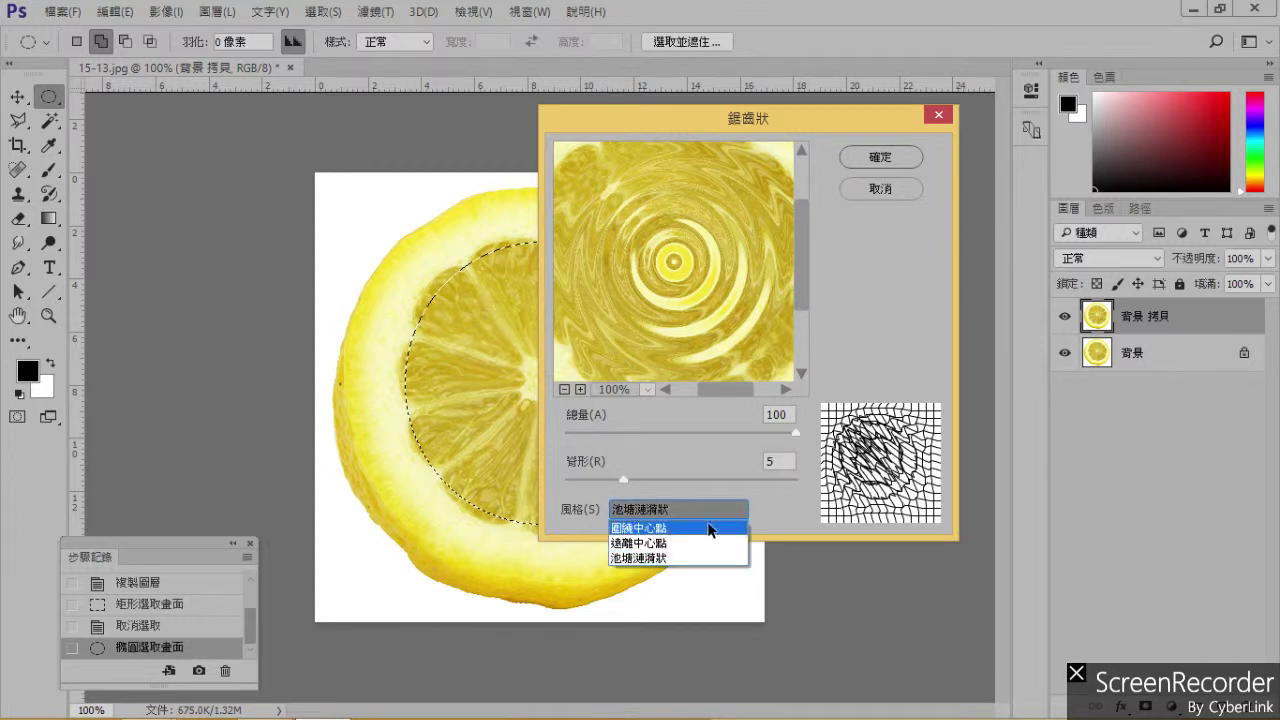
pyautogui.click(709, 537)
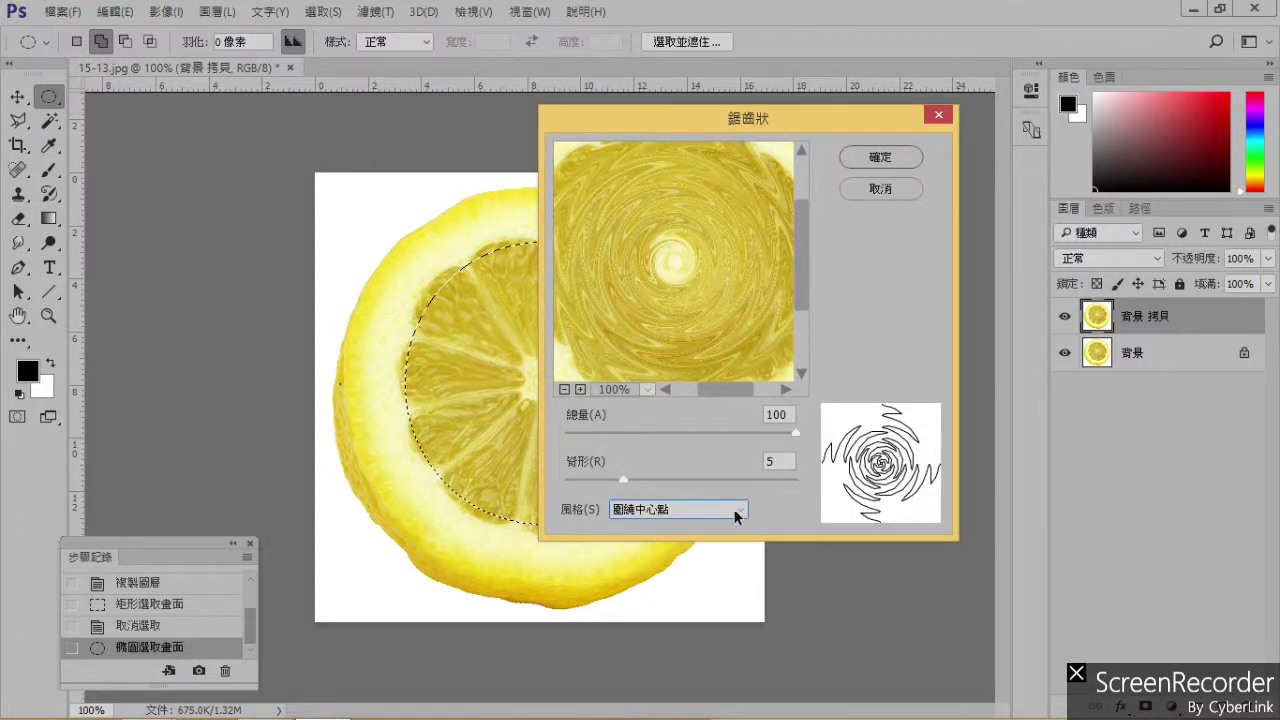
pyautogui.click(737, 512)
pyautogui.click(709, 541)
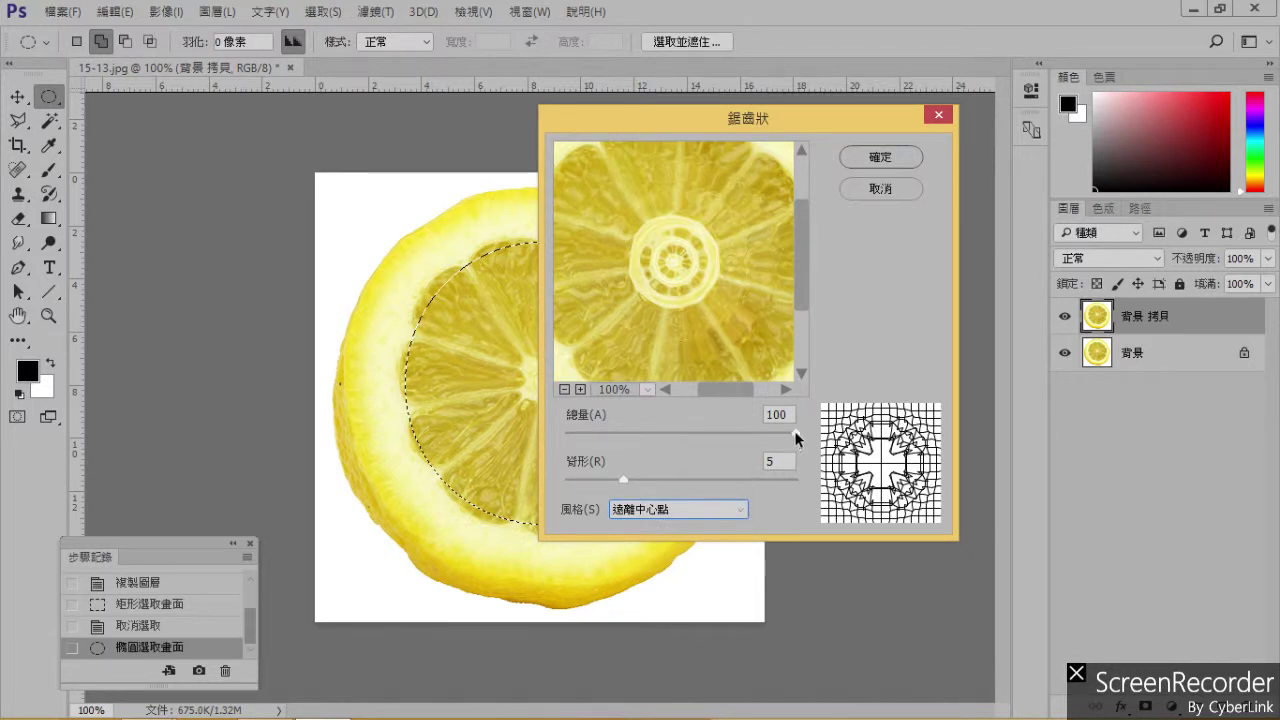
pyautogui.moveTo(796, 432); pyautogui.dragTo(726, 429)
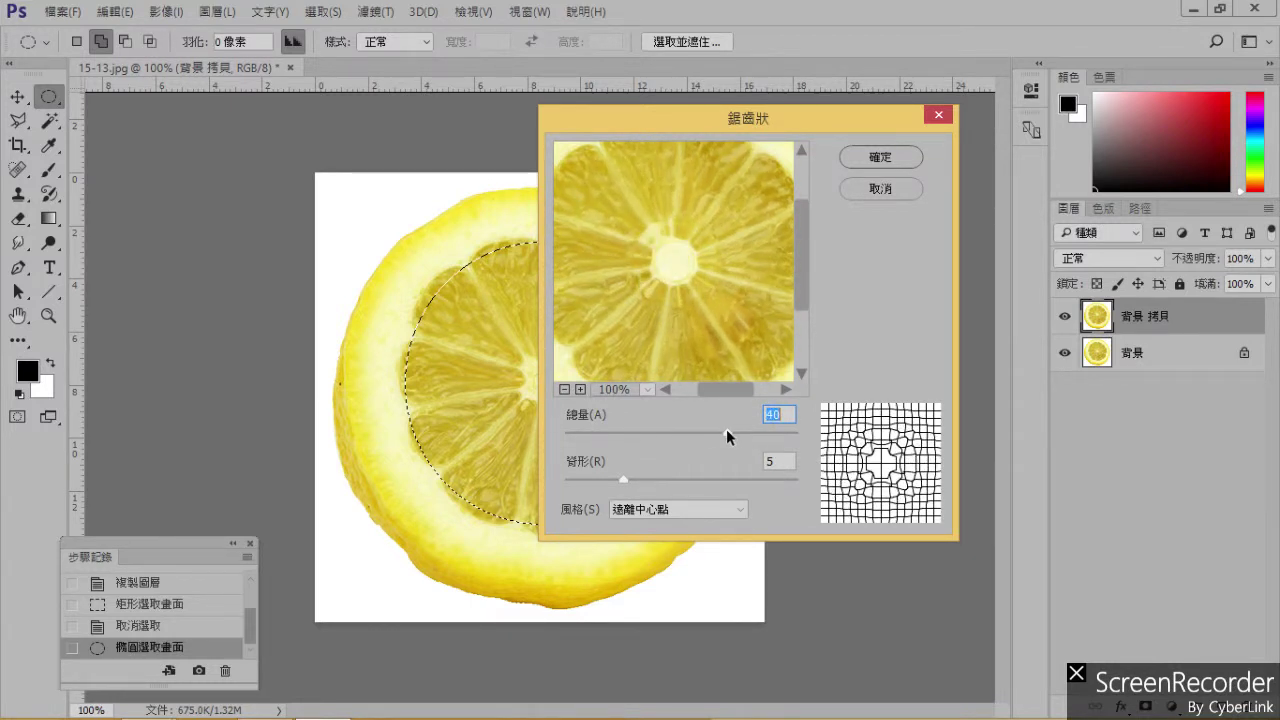
pyautogui.moveTo(627, 478)
pyautogui.mouseDown()
pyautogui.moveTo(668, 476)
pyautogui.moveTo(570, 472)
pyautogui.moveTo(648, 474)
pyautogui.moveTo(605, 471)
pyautogui.moveTo(627, 470)
pyautogui.mouseUp()
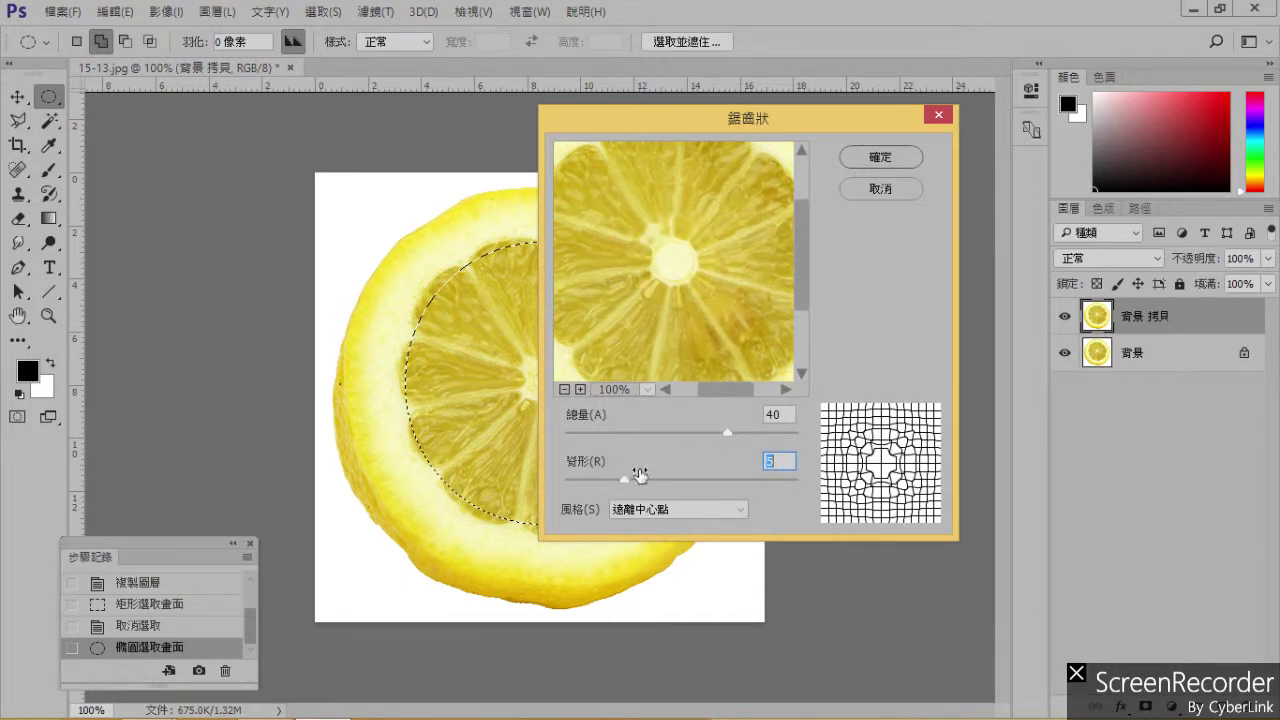
pyautogui.click(900, 157)
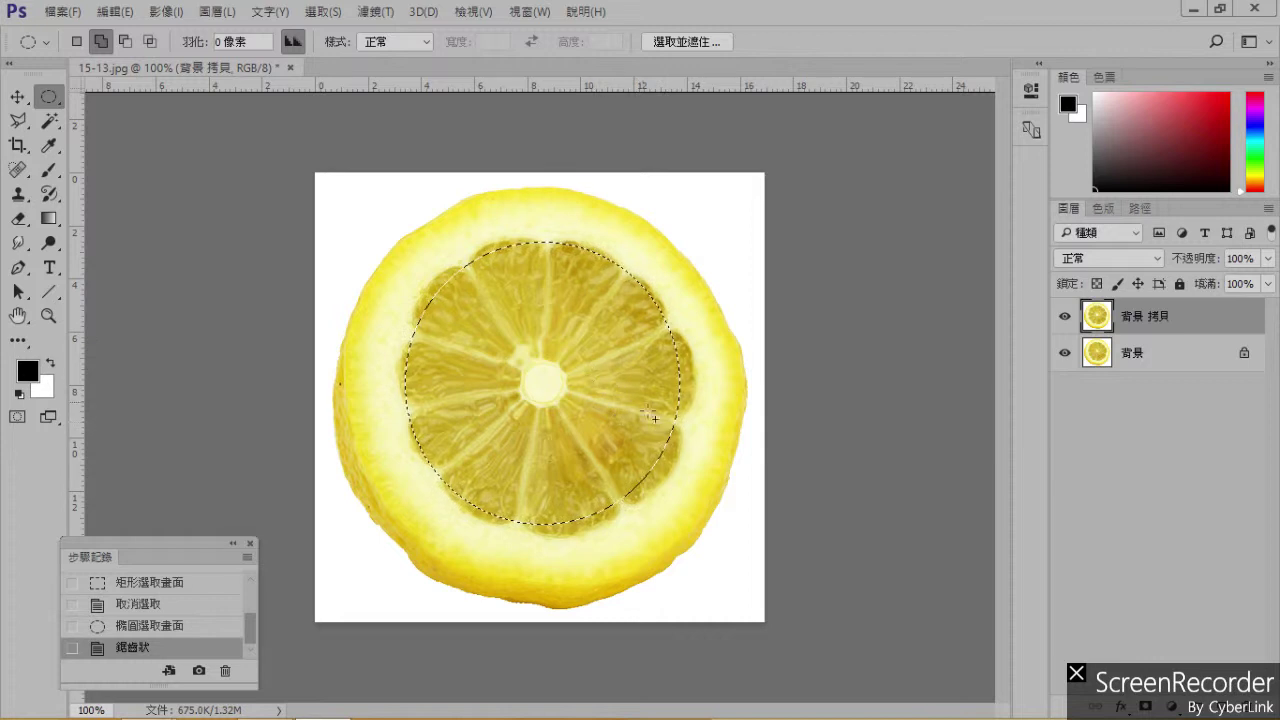
# Apply 鋸齒狀 (ZigZag) again to the lemon selection with 總量 84, 彎形 16 and style 遠離中心點.
pyautogui.click(374, 12)
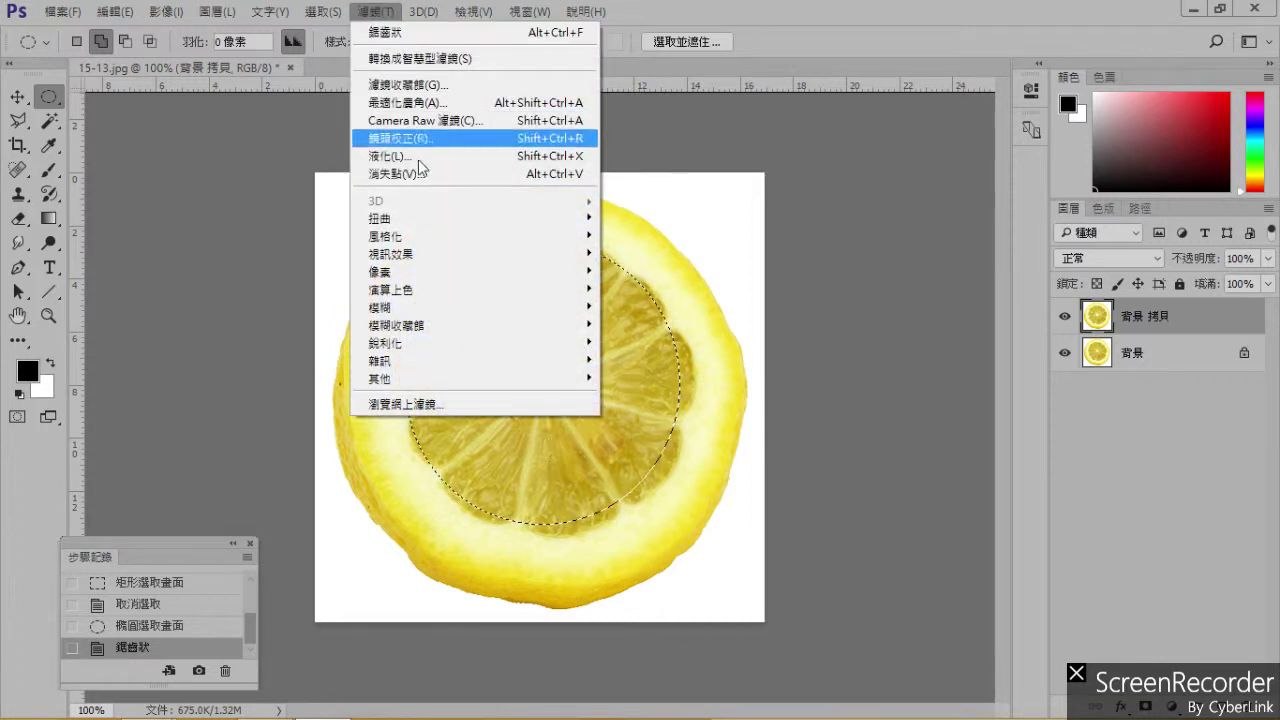
pyautogui.moveTo(545, 238)
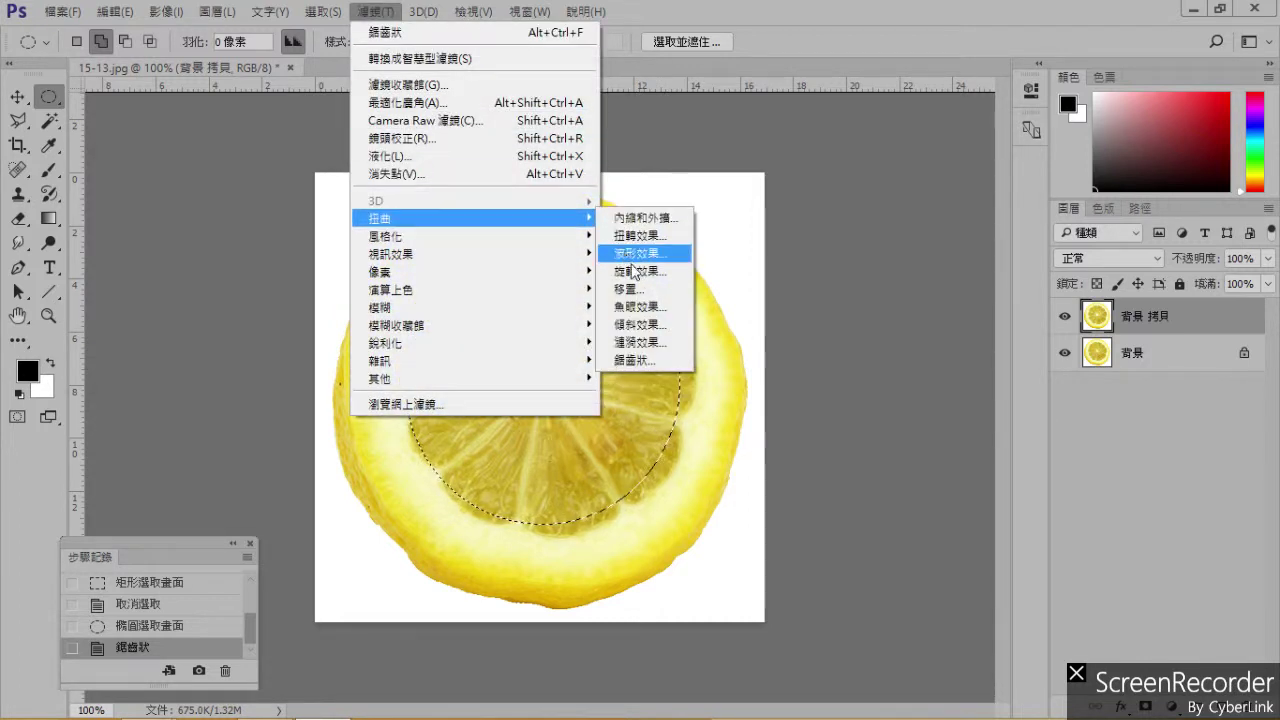
pyautogui.click(659, 363)
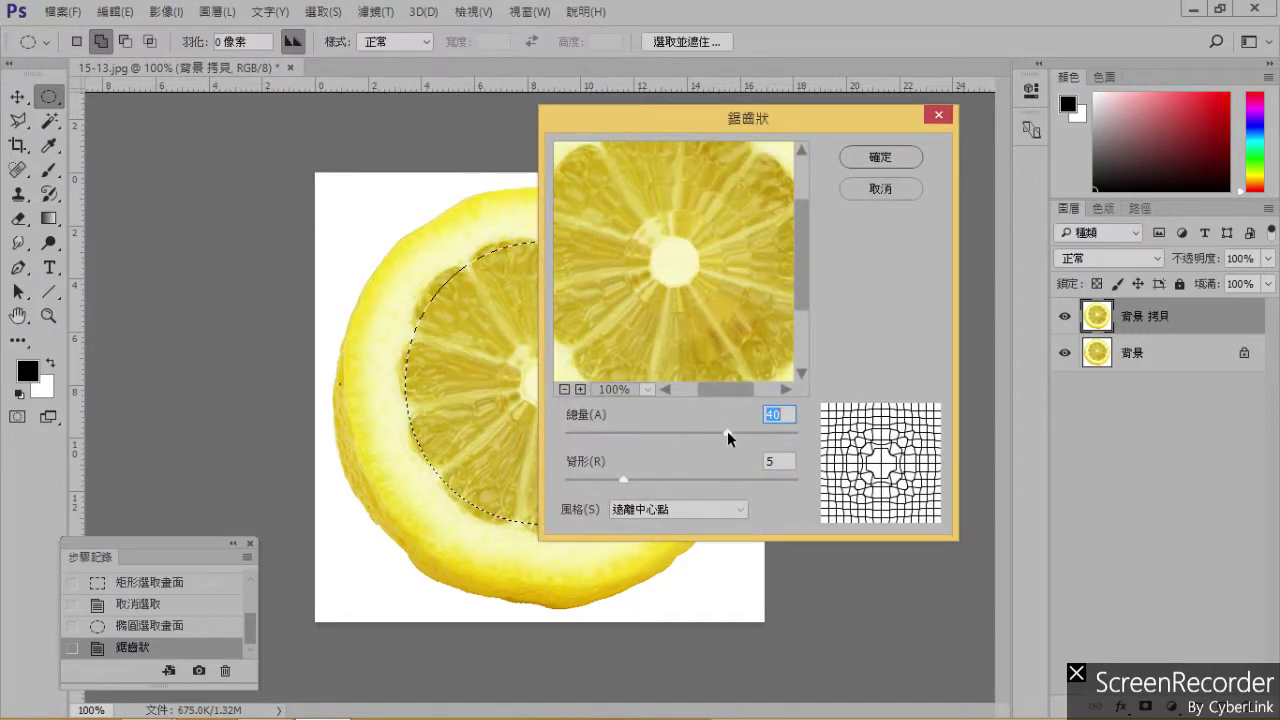
pyautogui.moveTo(727, 432); pyautogui.dragTo(775, 435)
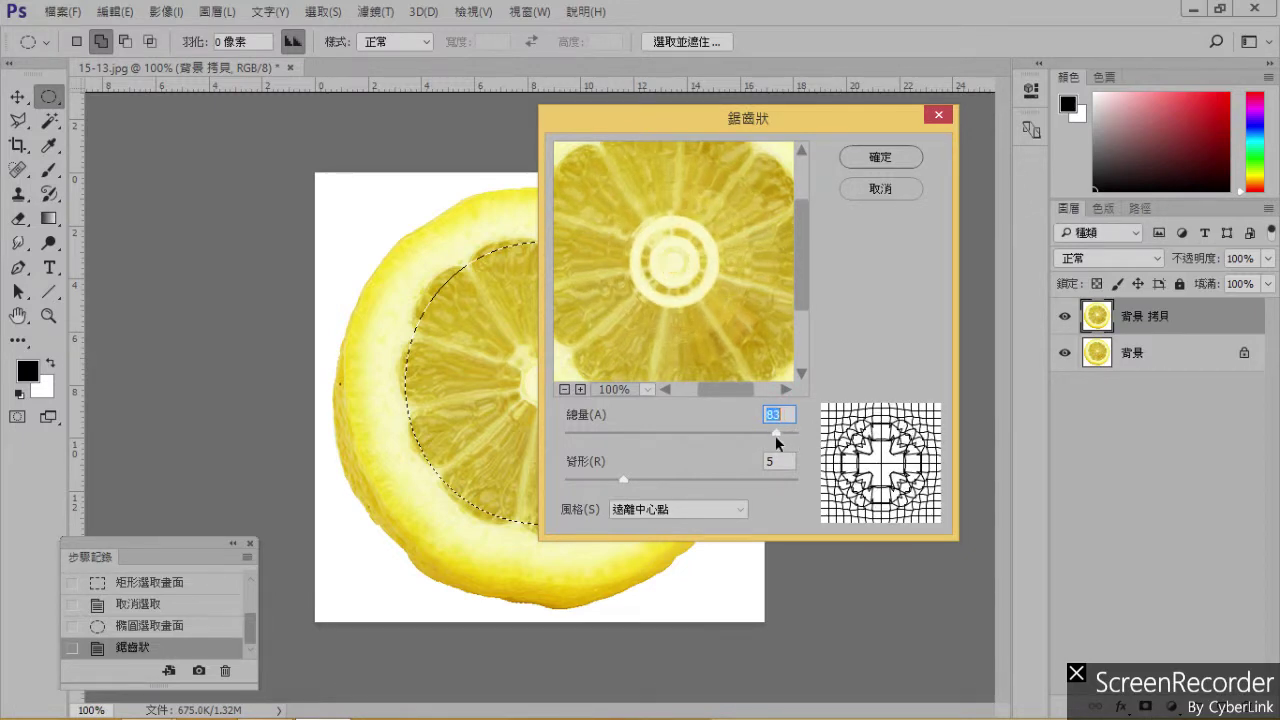
pyautogui.moveTo(621, 484); pyautogui.dragTo(748, 488)
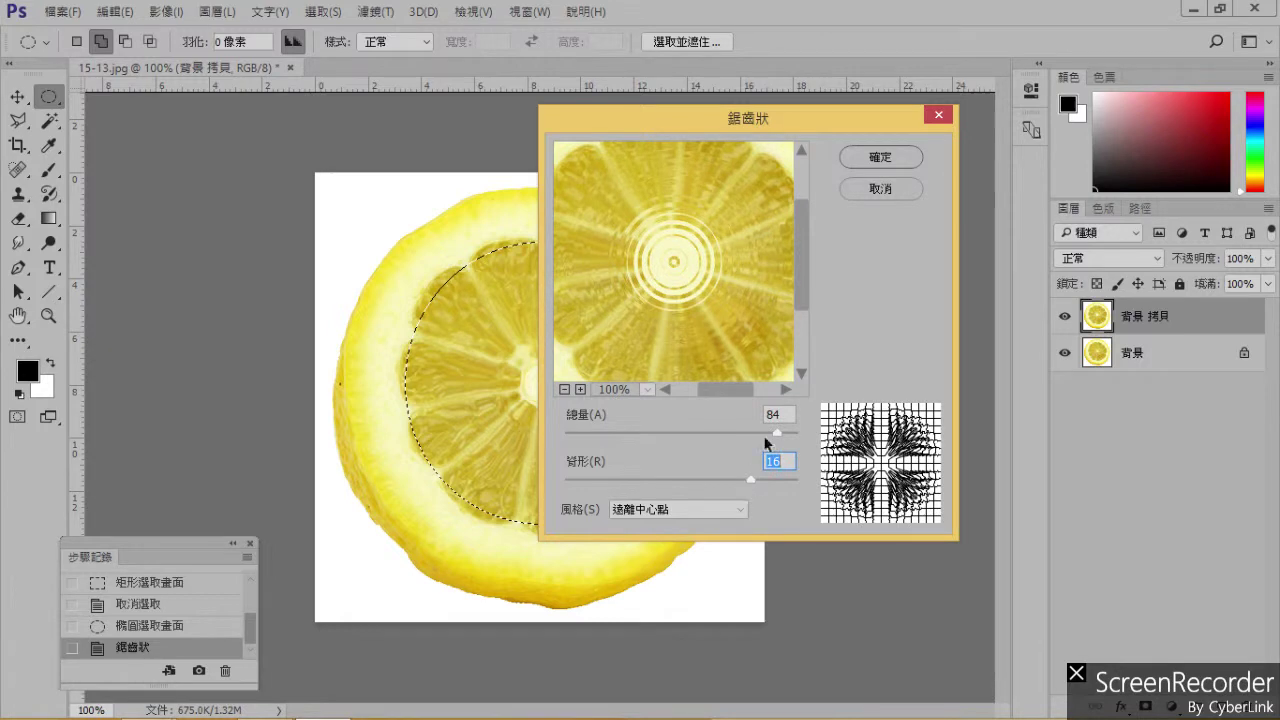
pyautogui.click(882, 158)
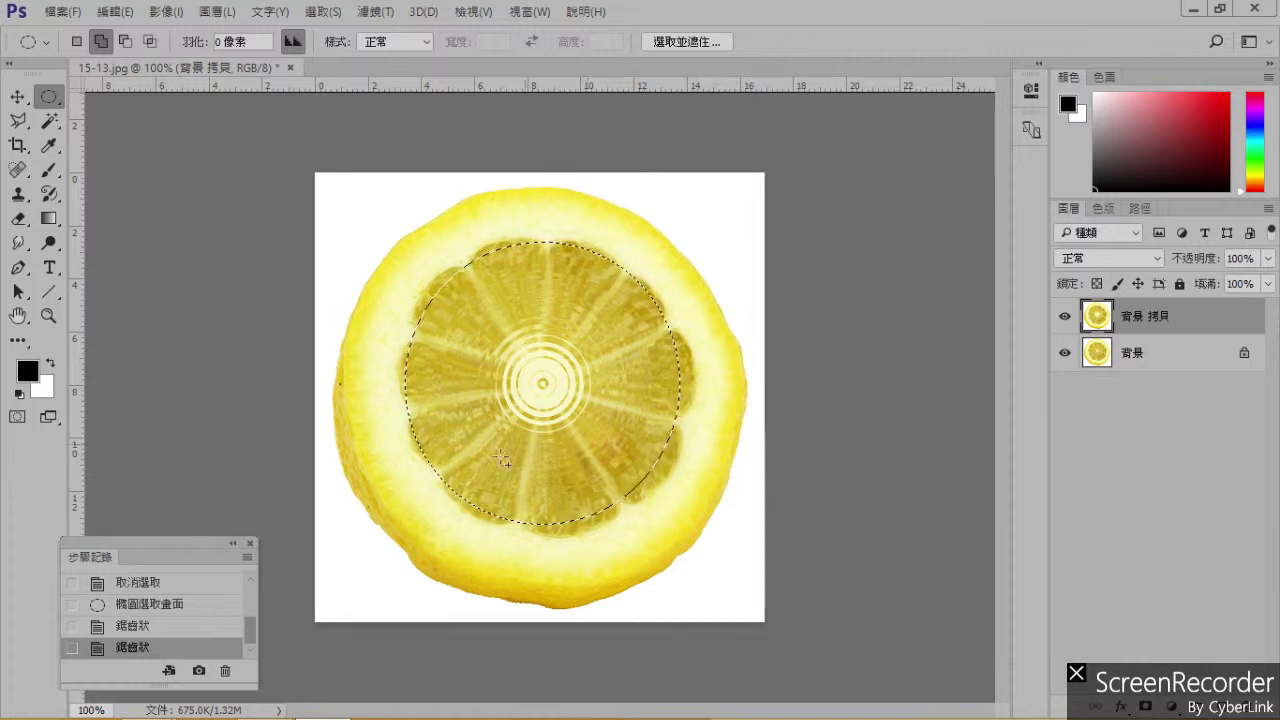
# Close 15-13.jpg without saving its changes.
pyautogui.click(287, 67)
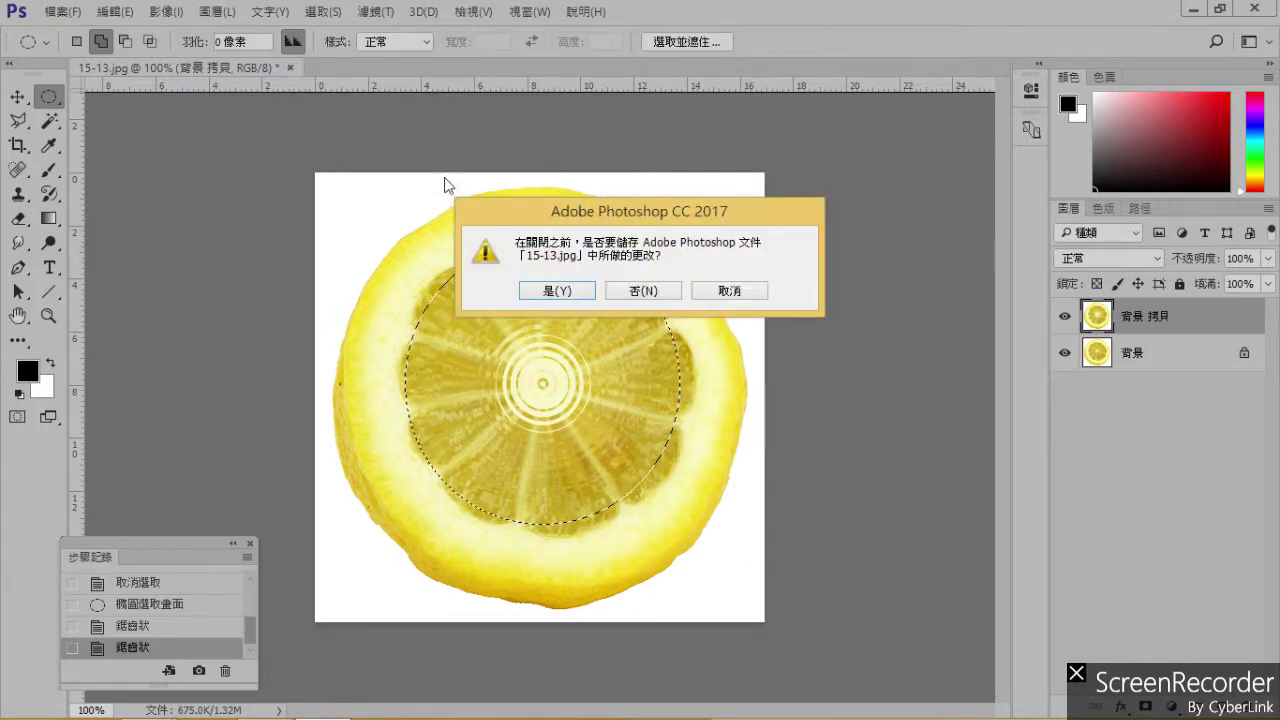
pyautogui.click(649, 287)
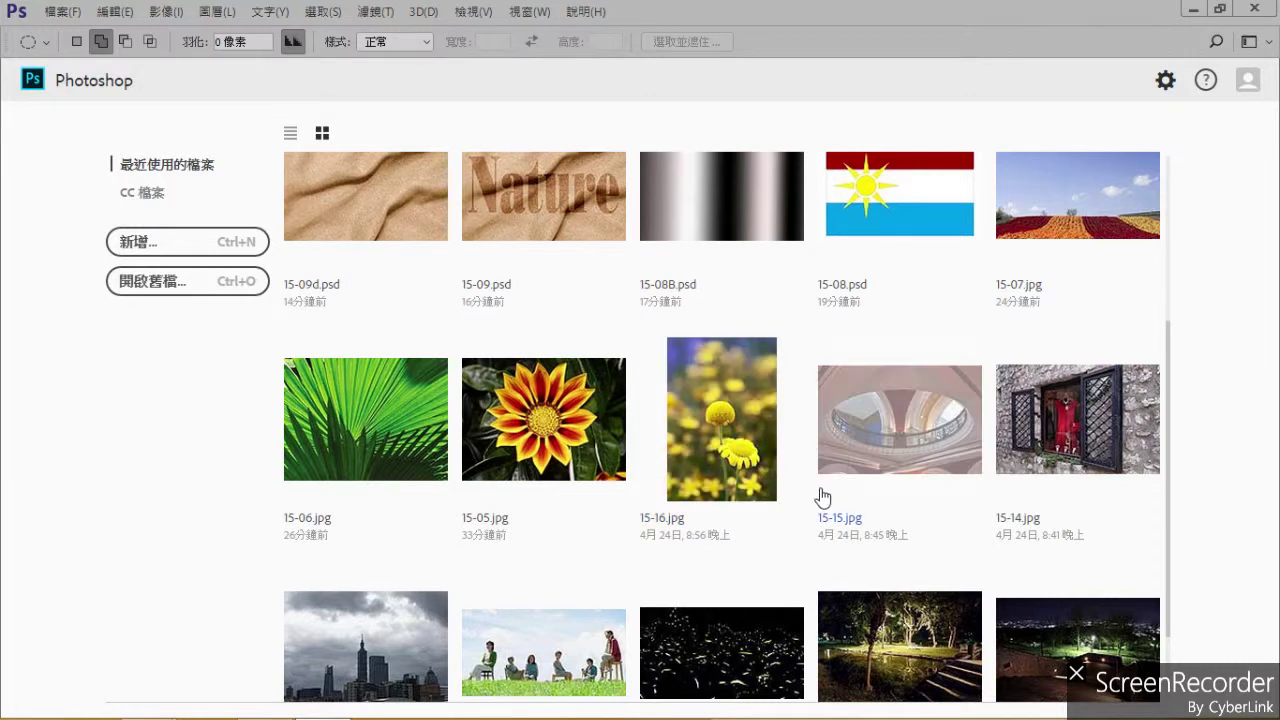
# Open the recent file 15-15.jpg and duplicate its 背景 layer.
pyautogui.click(895, 453)
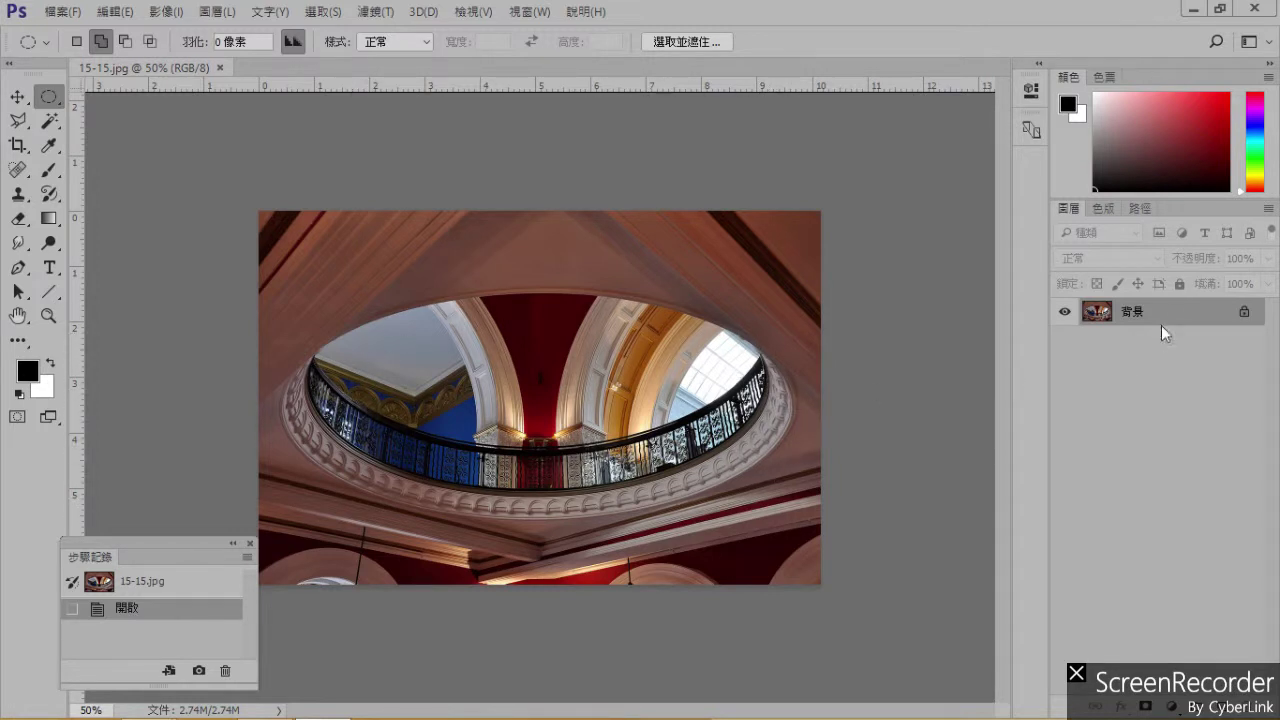
pyautogui.moveTo(1195, 312); pyautogui.dragTo(1226, 706)
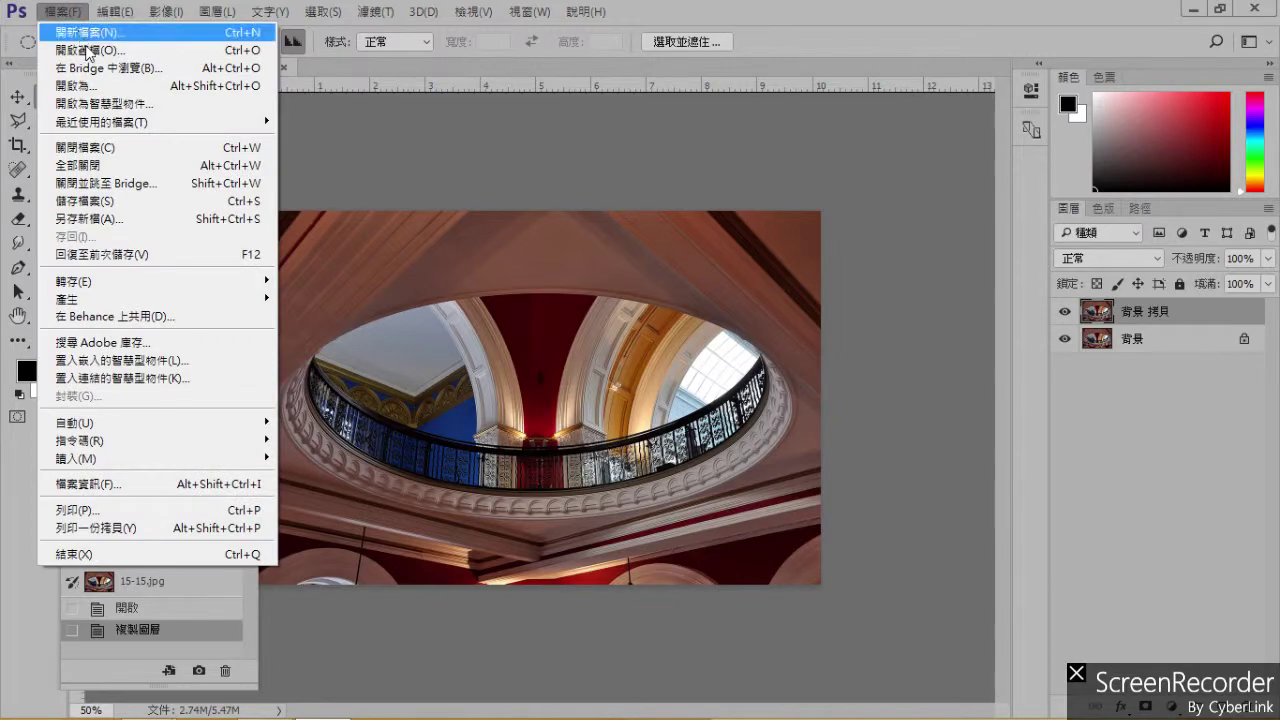
# Open 15-14.jpg from the Ch15 folder, discarding its embedded color profile.
pyautogui.click(90, 50)
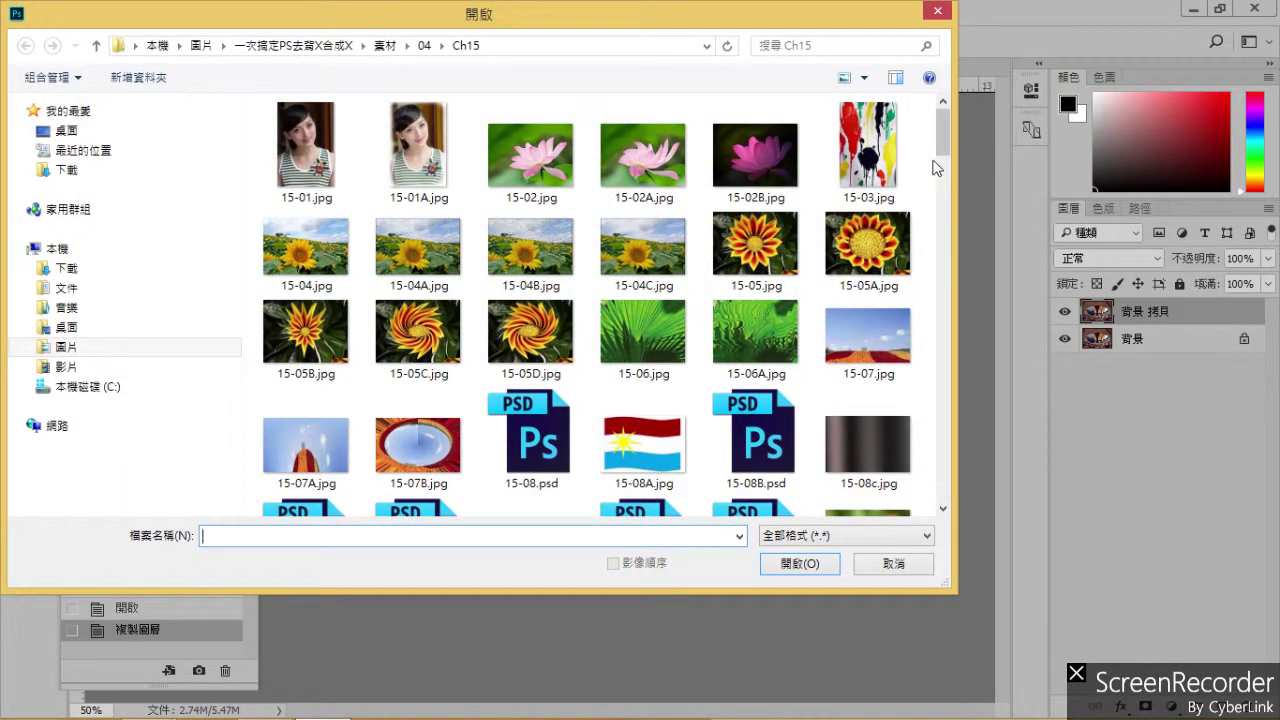
pyautogui.moveTo(943, 135); pyautogui.dragTo(954, 190)
pyautogui.click(296, 364)
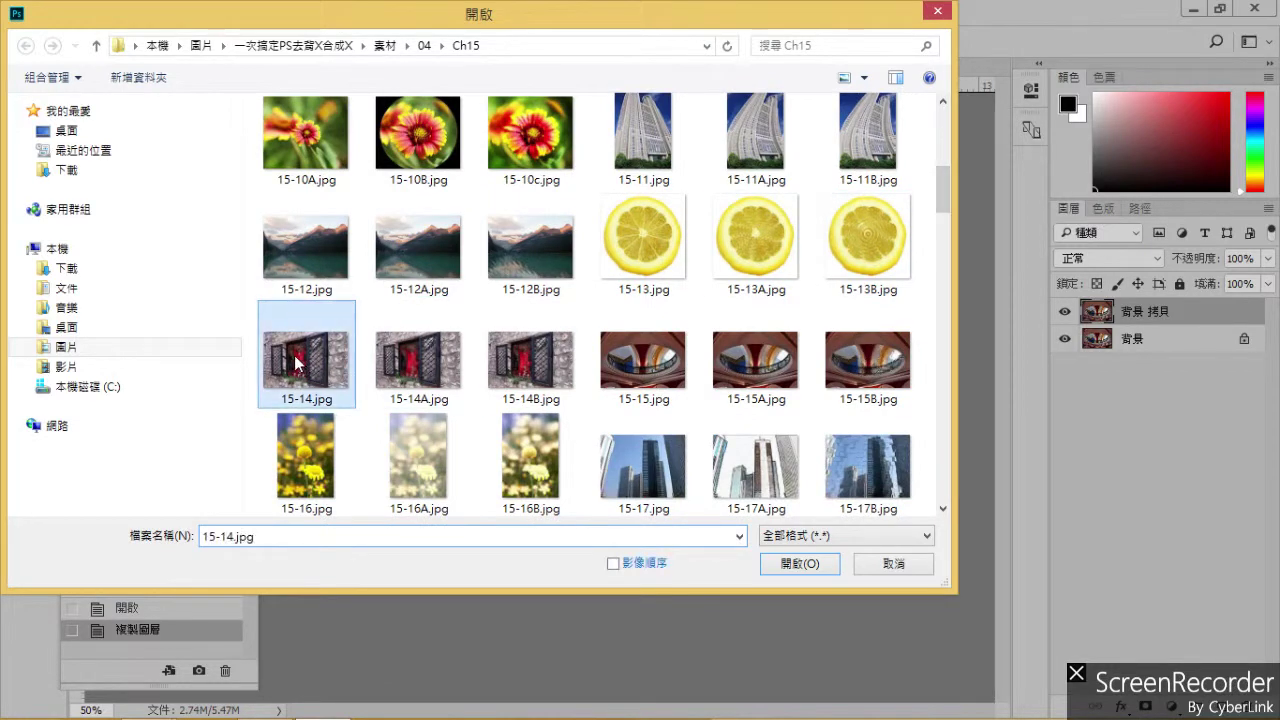
pyautogui.click(796, 564)
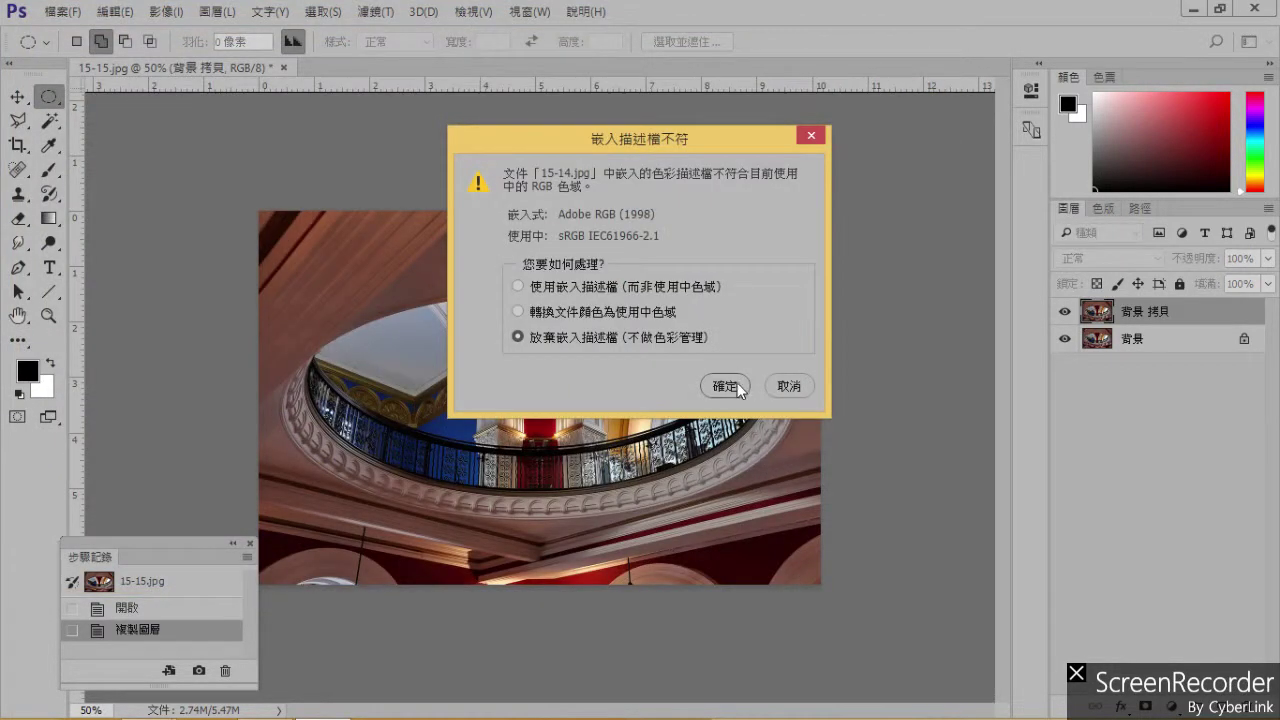
pyautogui.click(727, 386)
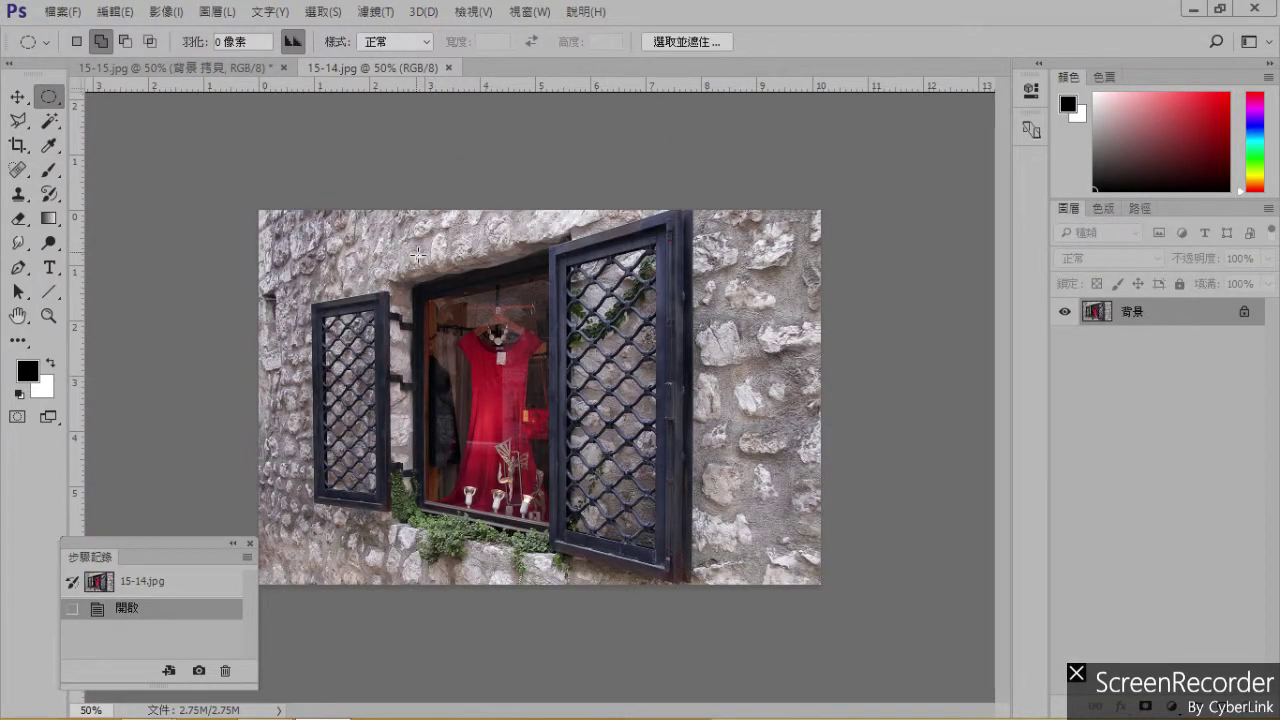
# Duplicate the 背景 layer of the shop window image 15-14.jpg.
pyautogui.hotkey('ctrl', '+')
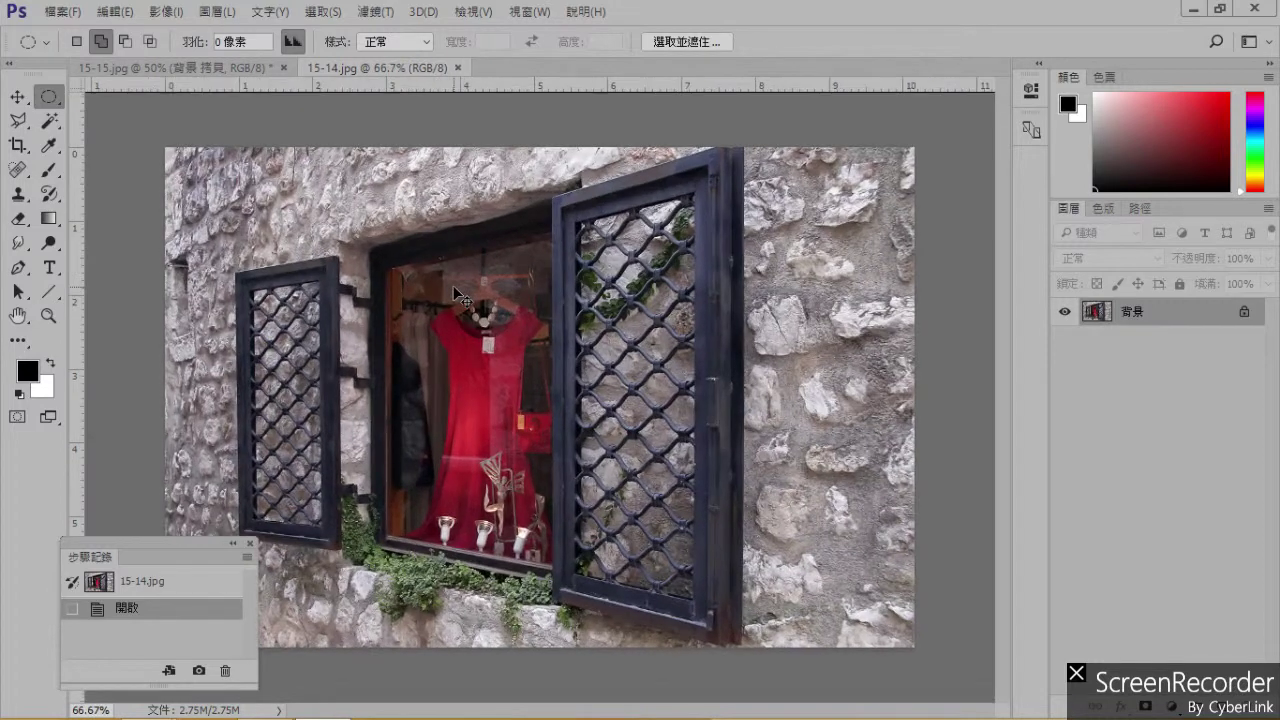
pyautogui.hotkey('ctrl', '+')
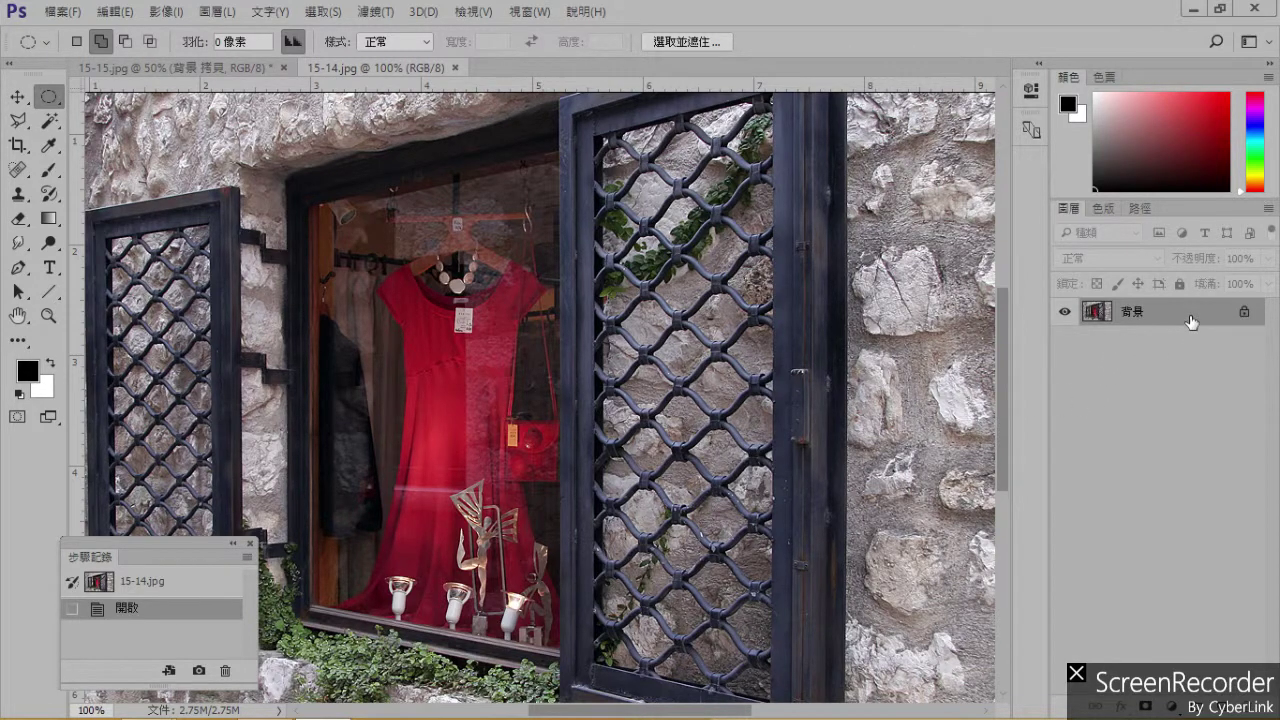
pyautogui.moveTo(1191, 320); pyautogui.dragTo(1222, 708)
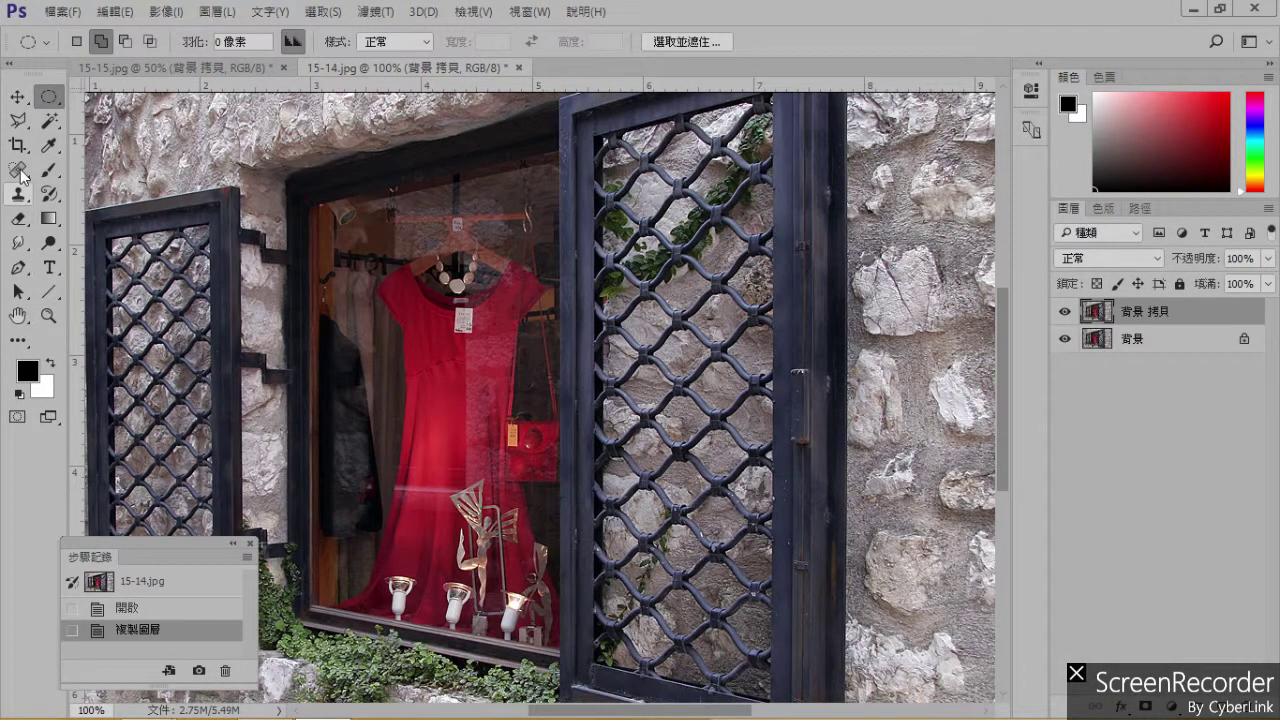
# Select the window glass around the red dress with the Polygonal Lasso, following its four corners.
pyautogui.click(22, 121)
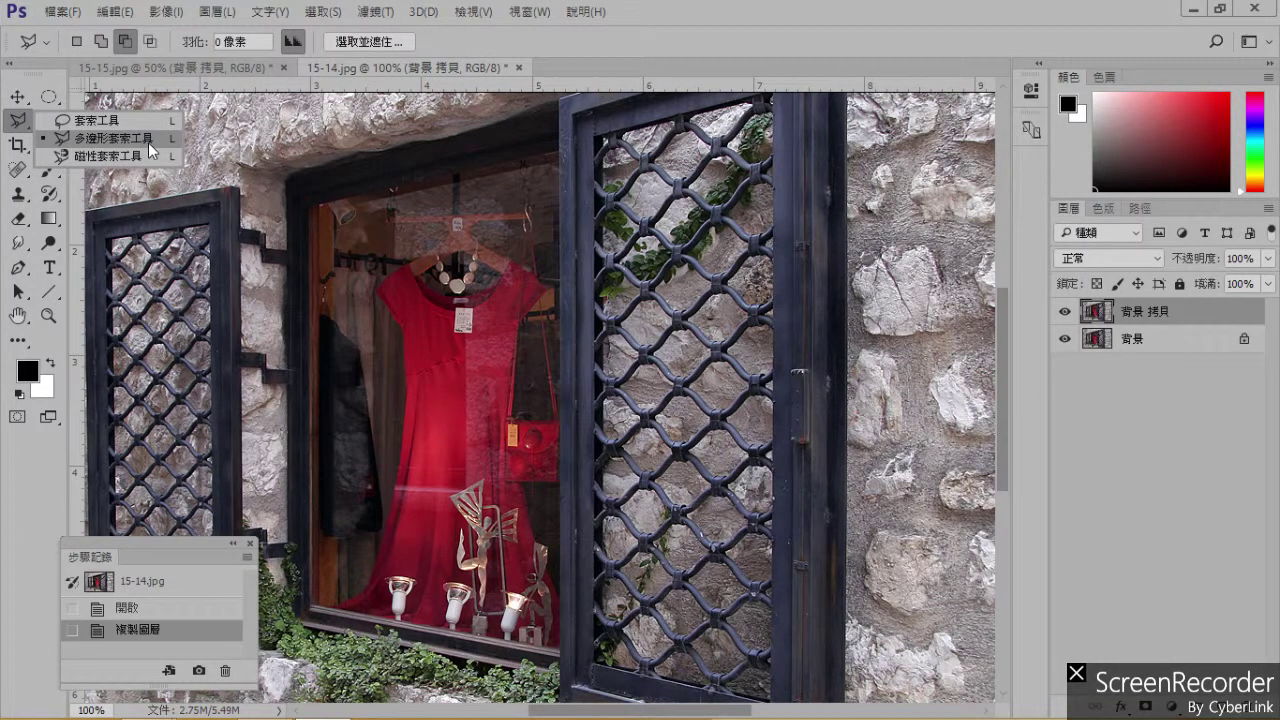
pyautogui.click(96, 140)
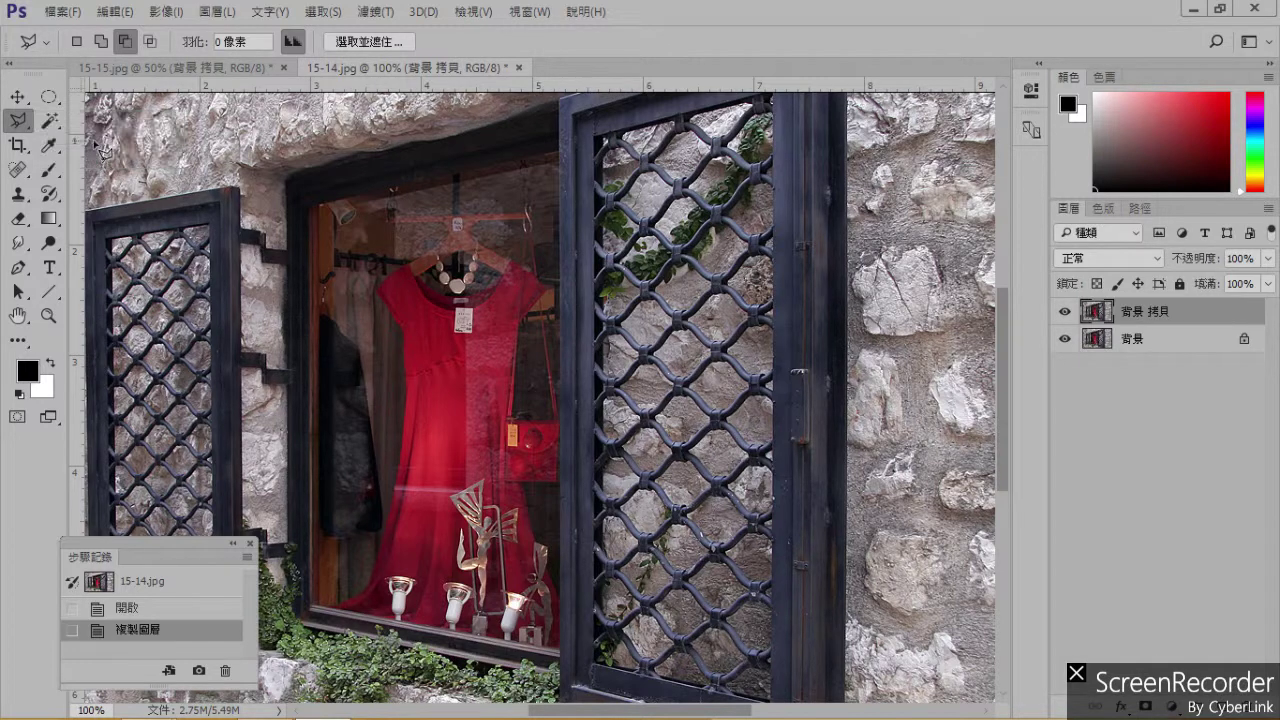
pyautogui.click(321, 205)
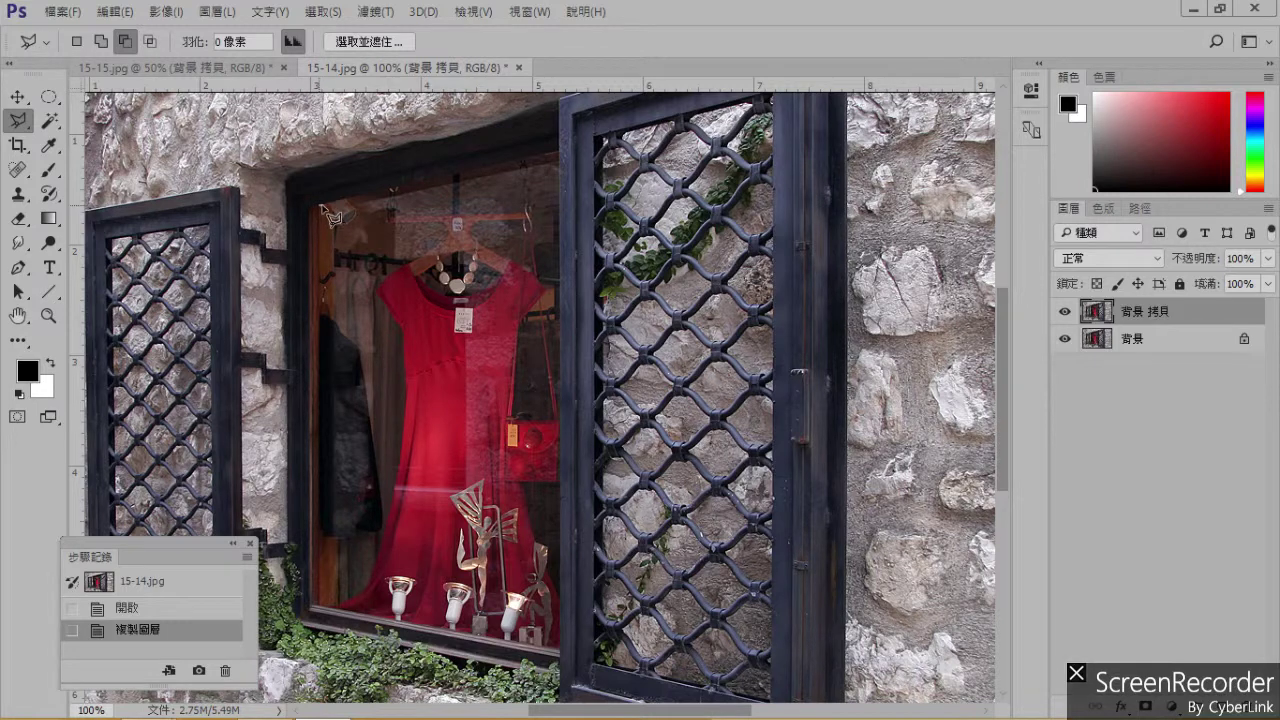
pyautogui.click(558, 156)
pyautogui.click(560, 652)
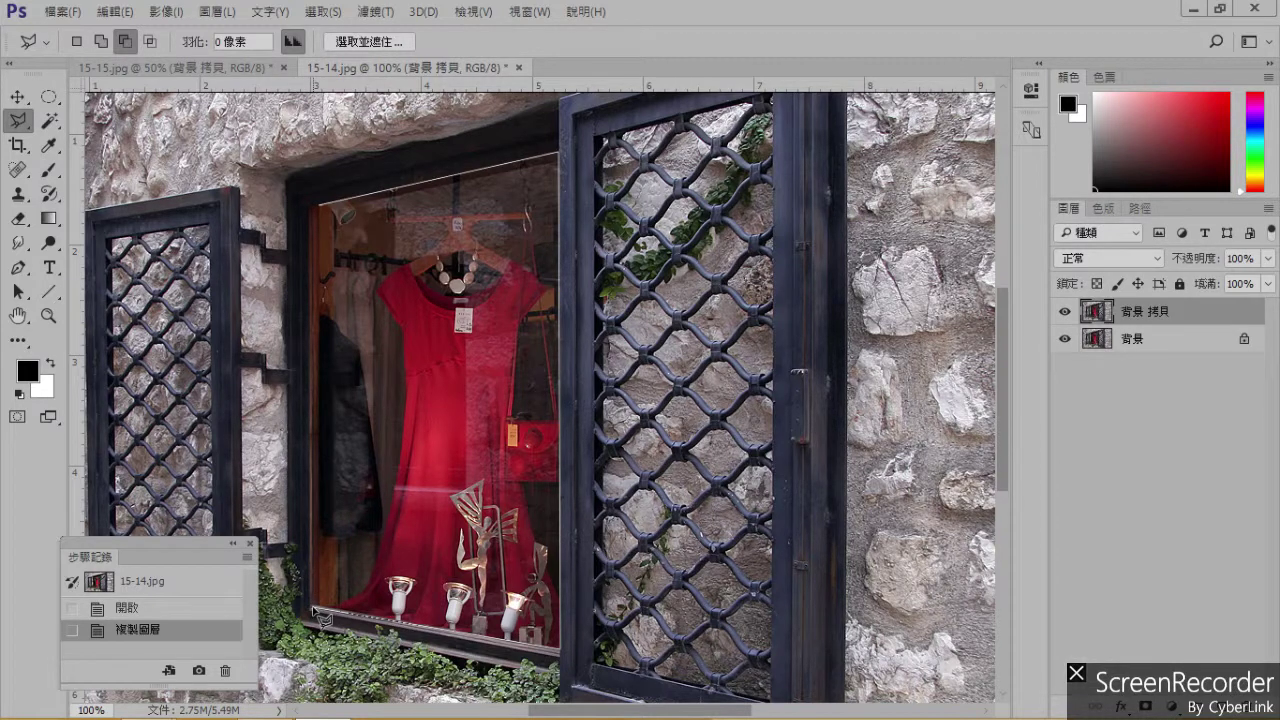
pyautogui.click(316, 610)
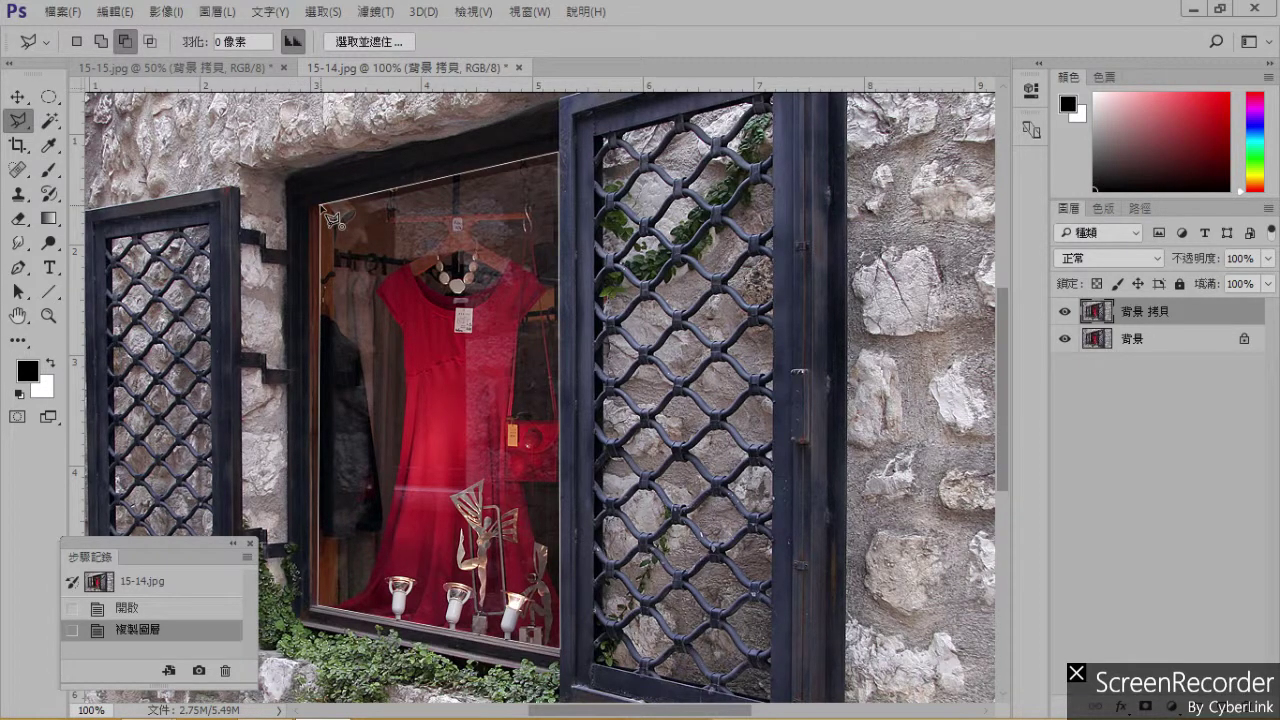
pyautogui.click(322, 207)
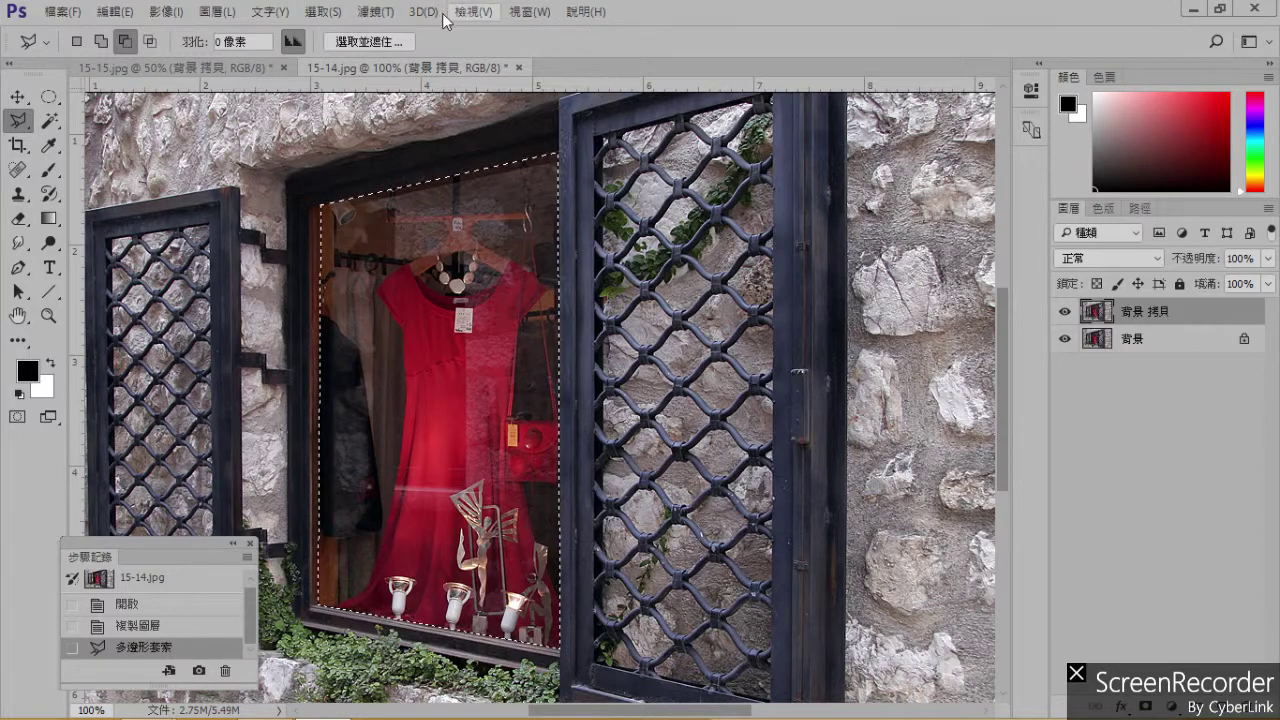
# Apply the Filter Gallery's 玻璃效果 (Glass) to the selected window, setting 扭曲 to 2 and 平滑度 to 3.
pyautogui.click(375, 12)
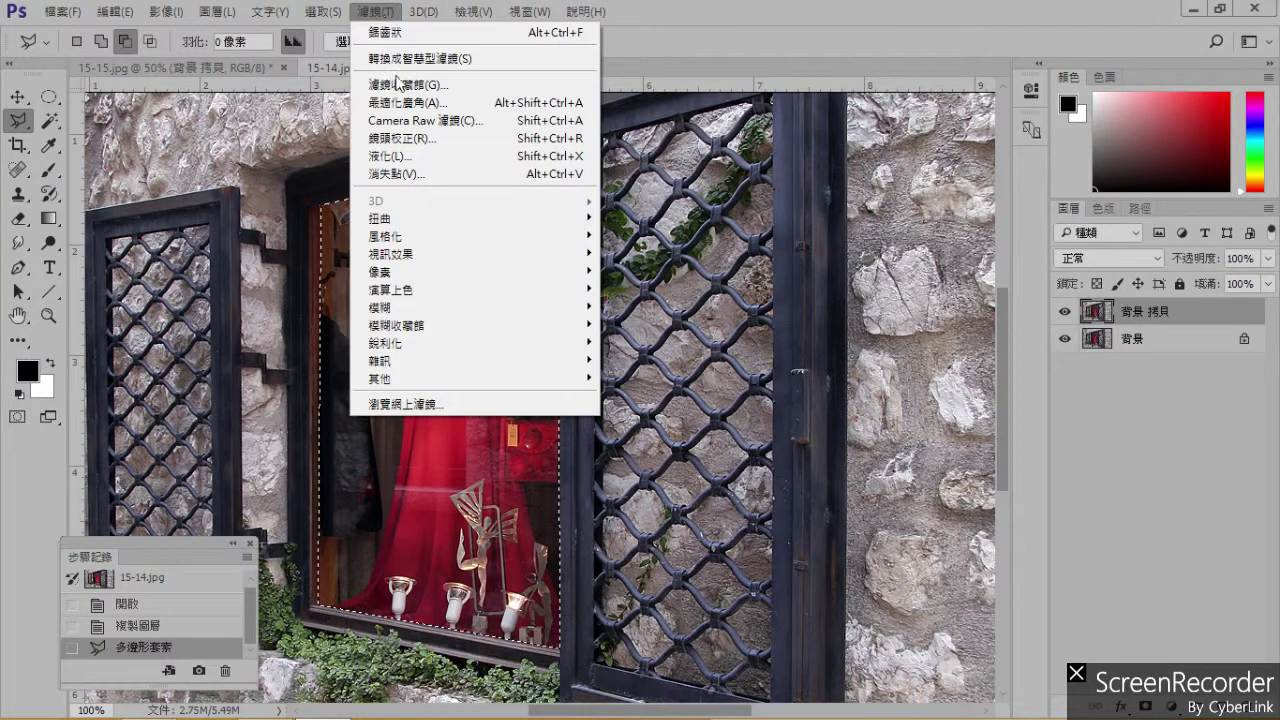
pyautogui.click(406, 86)
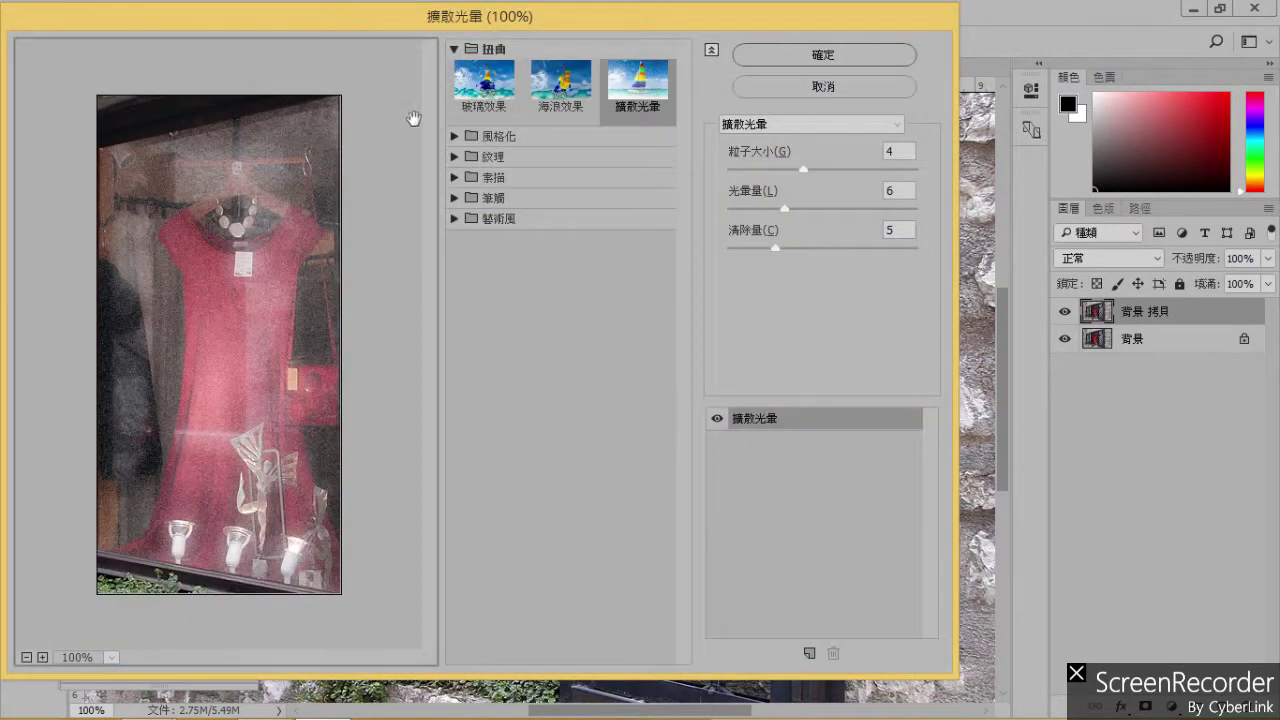
pyautogui.click(485, 88)
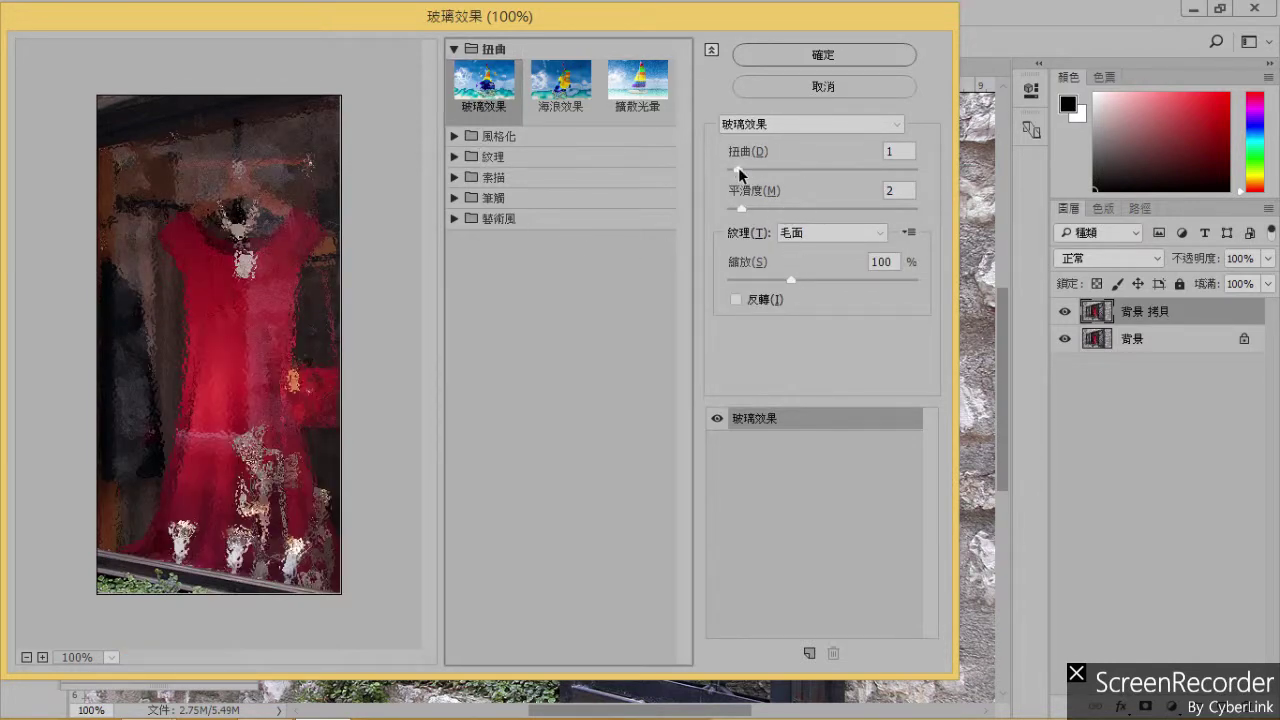
pyautogui.moveTo(739, 169)
pyautogui.mouseDown()
pyautogui.moveTo(855, 168)
pyautogui.moveTo(749, 164)
pyautogui.mouseUp()
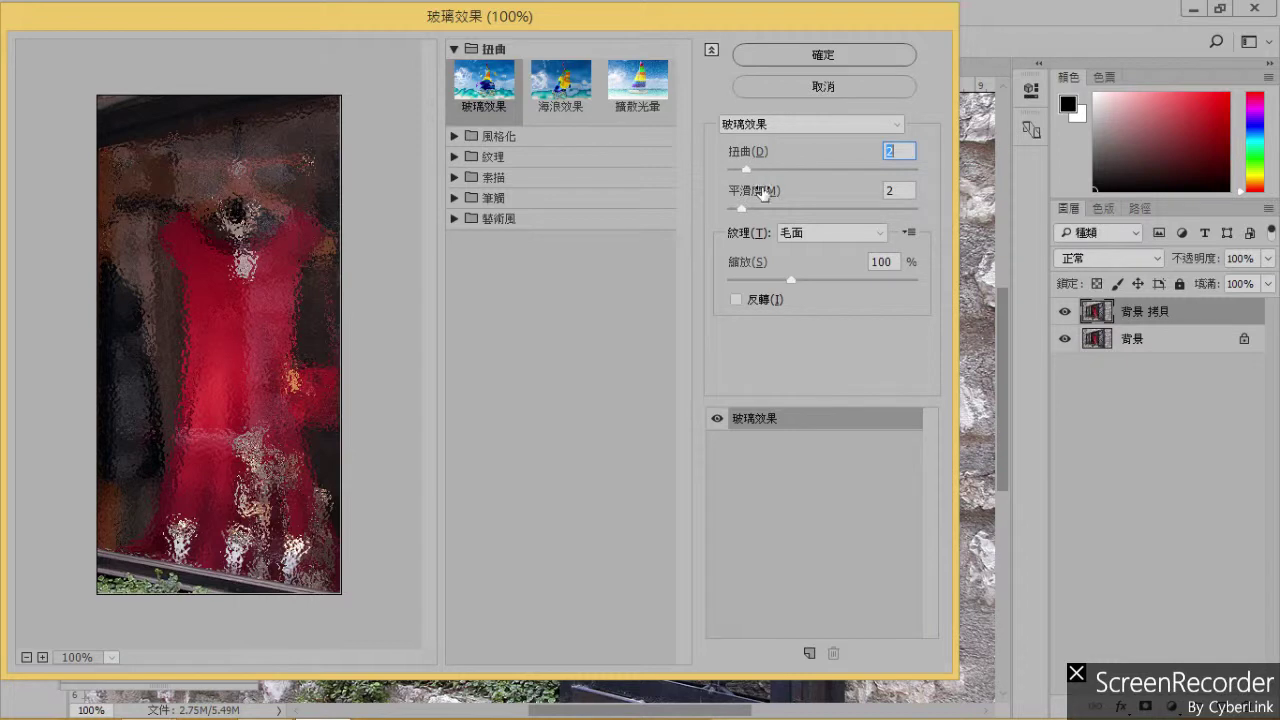
pyautogui.moveTo(742, 207); pyautogui.dragTo(757, 232)
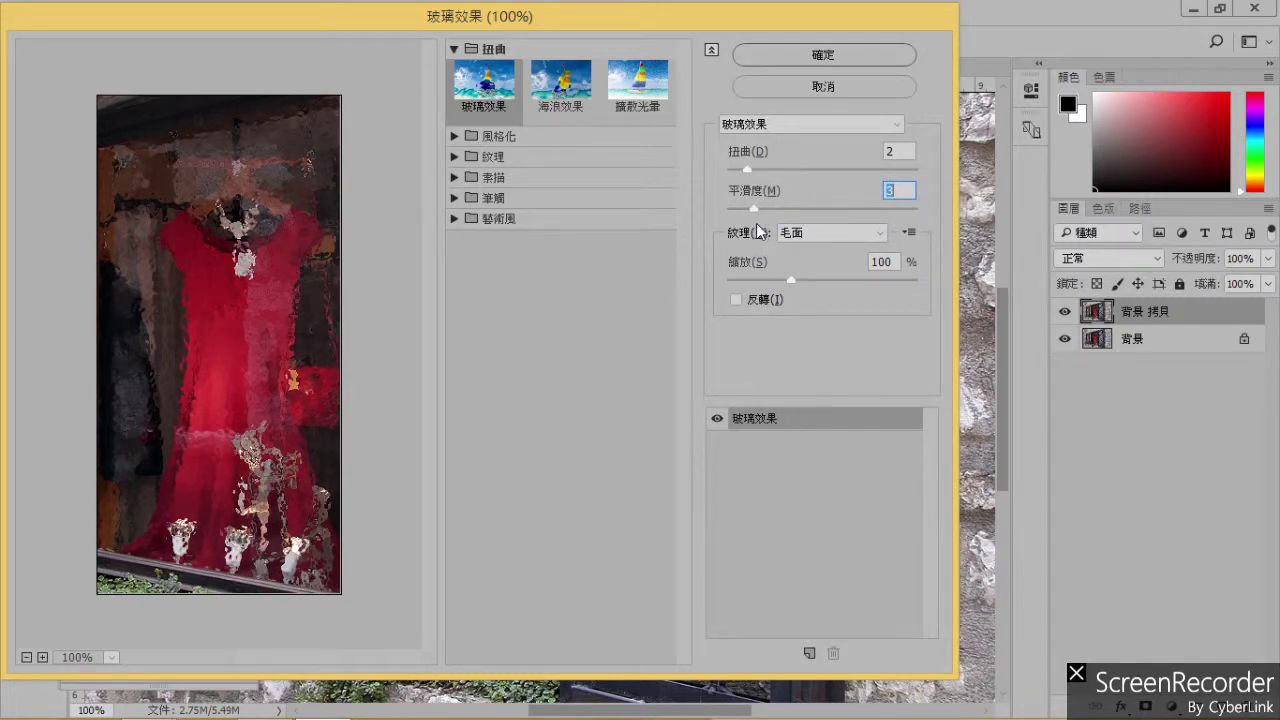
# Set the glass texture to 塊狀 with 63% scaling and accept the filter.
pyautogui.click(868, 233)
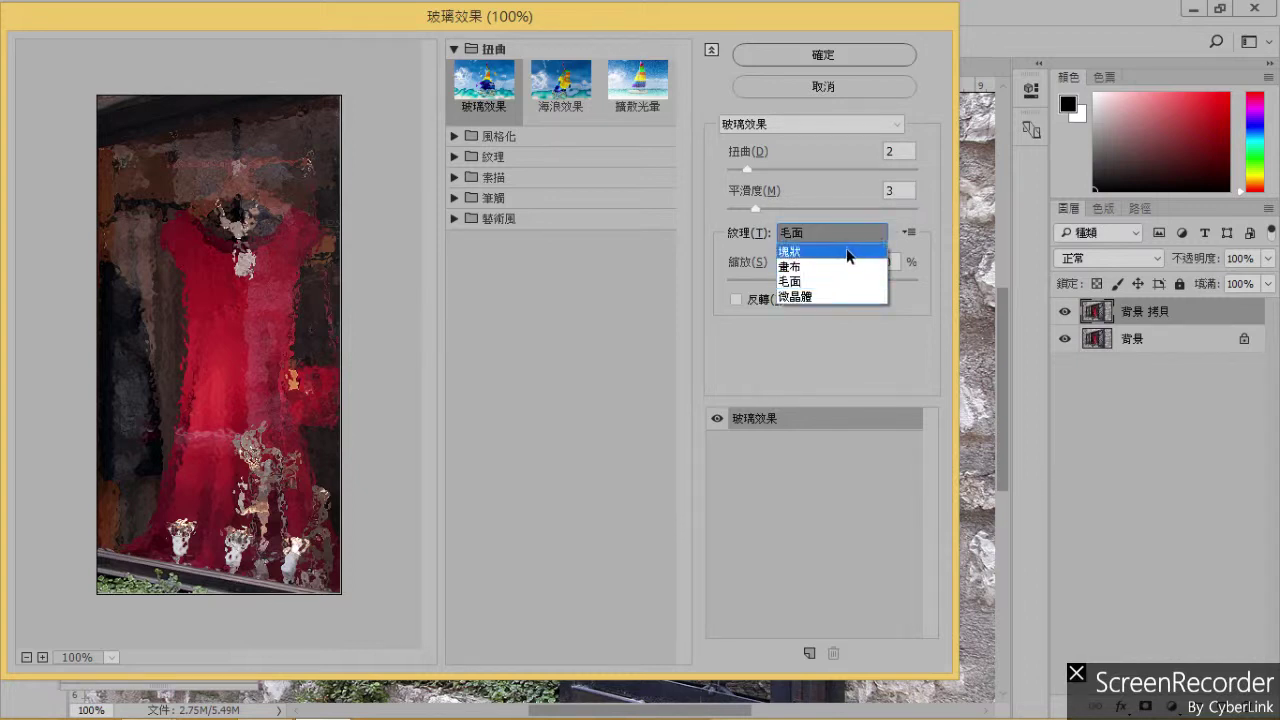
pyautogui.click(845, 267)
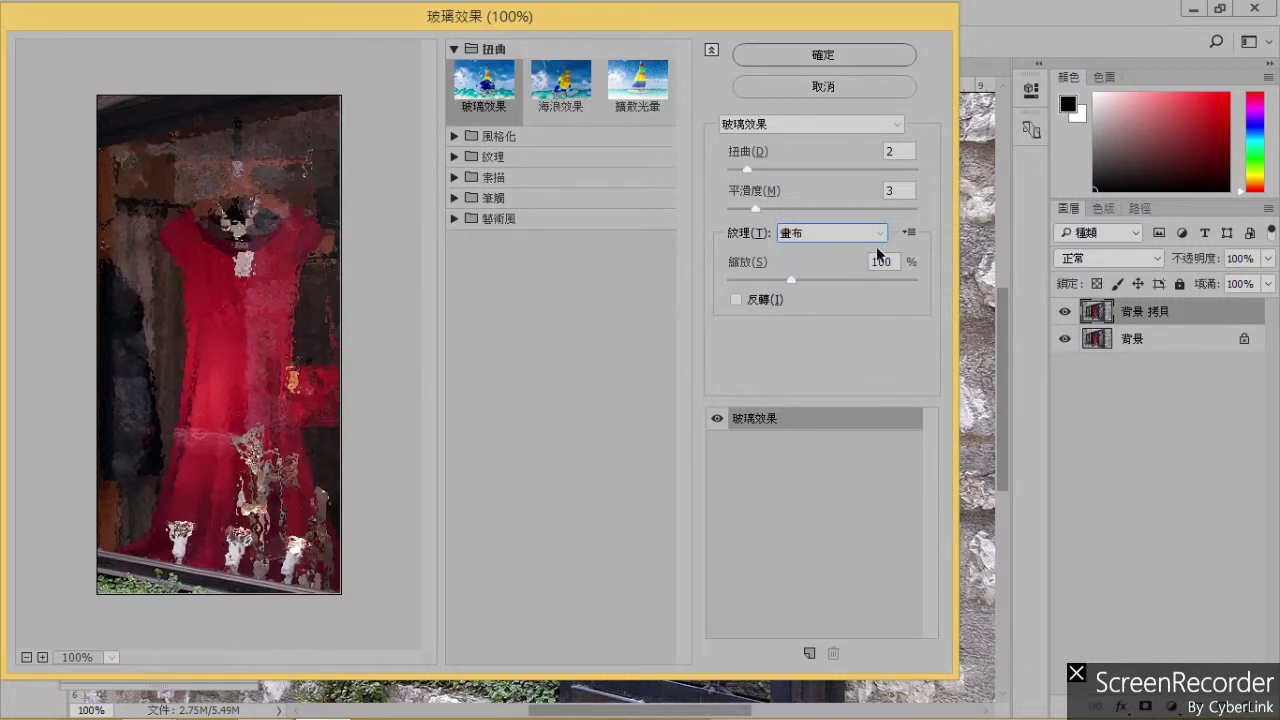
pyautogui.click(880, 234)
pyautogui.click(848, 253)
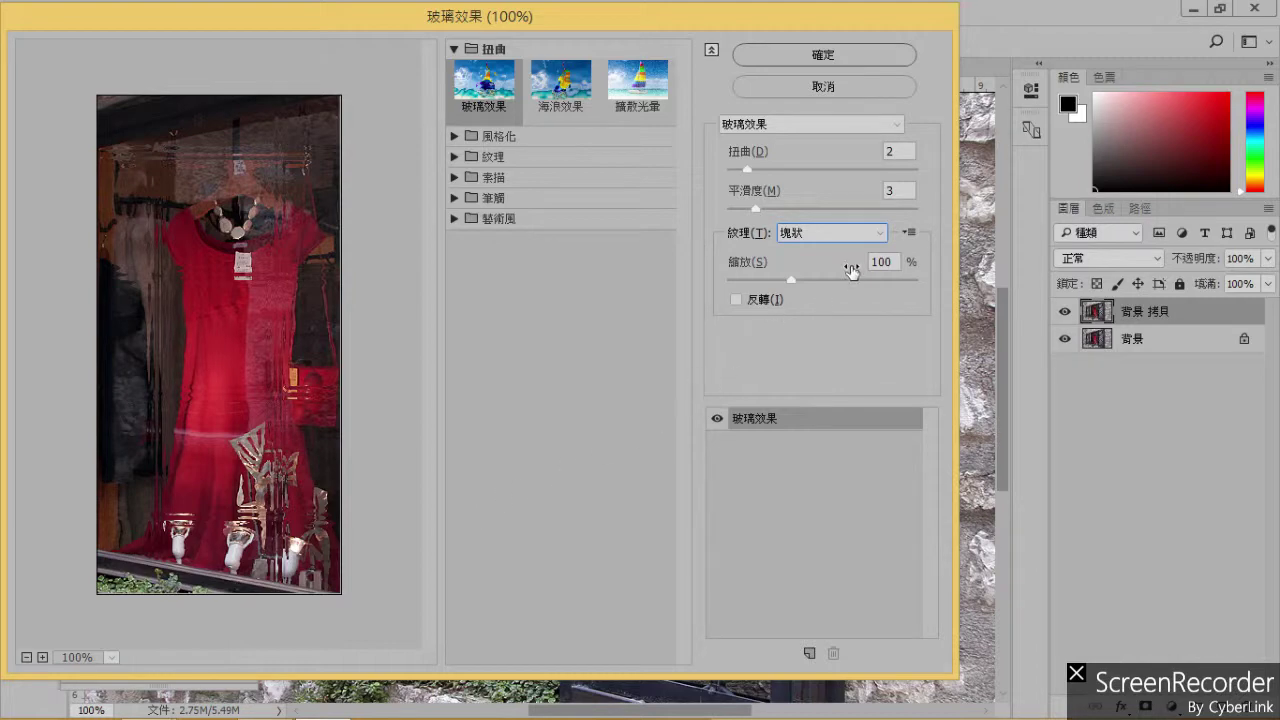
pyautogui.moveTo(794, 282); pyautogui.dragTo(748, 287)
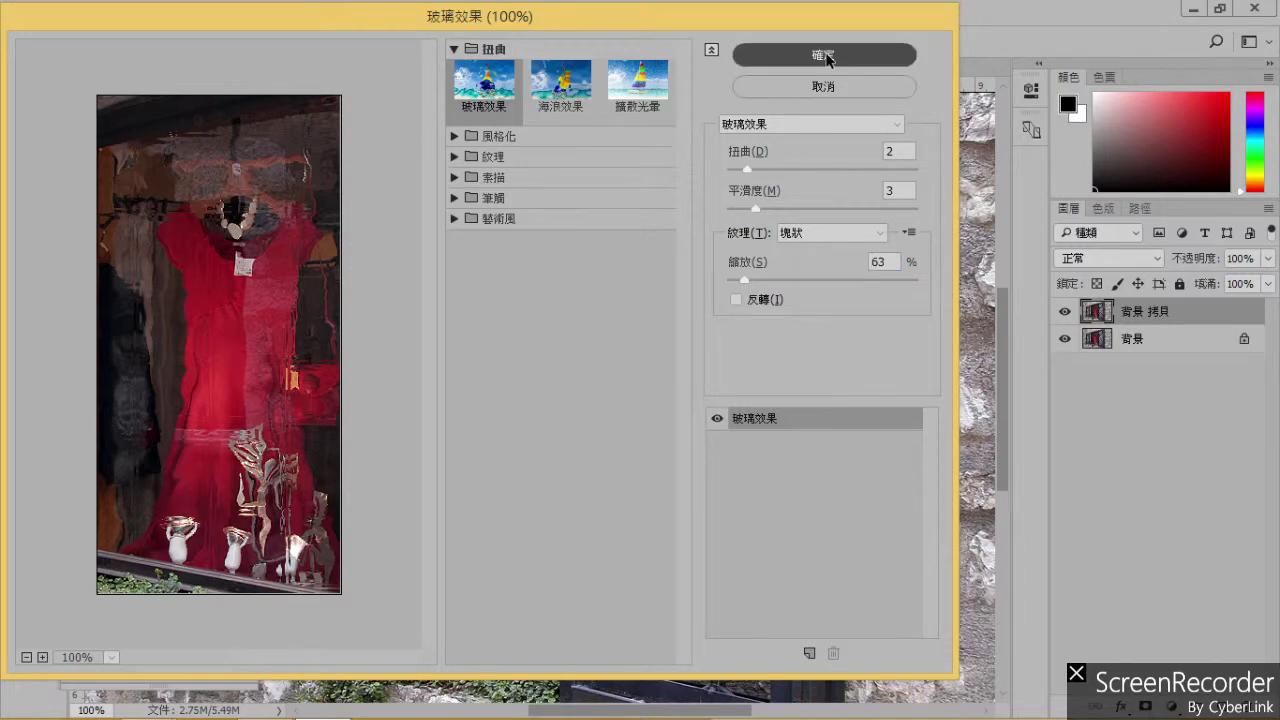
pyautogui.click(826, 56)
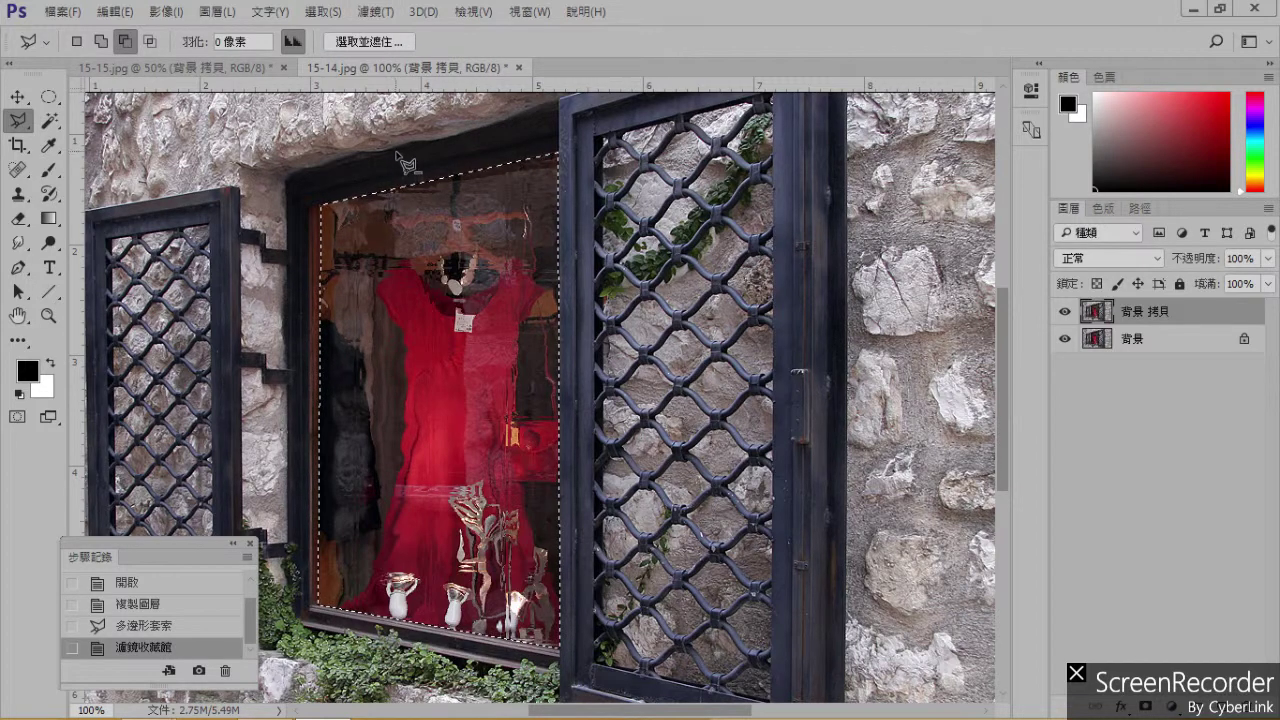
# Close the shop window image 15-14.jpg, discarding its changes.
pyautogui.click(521, 66)
pyautogui.click(641, 291)
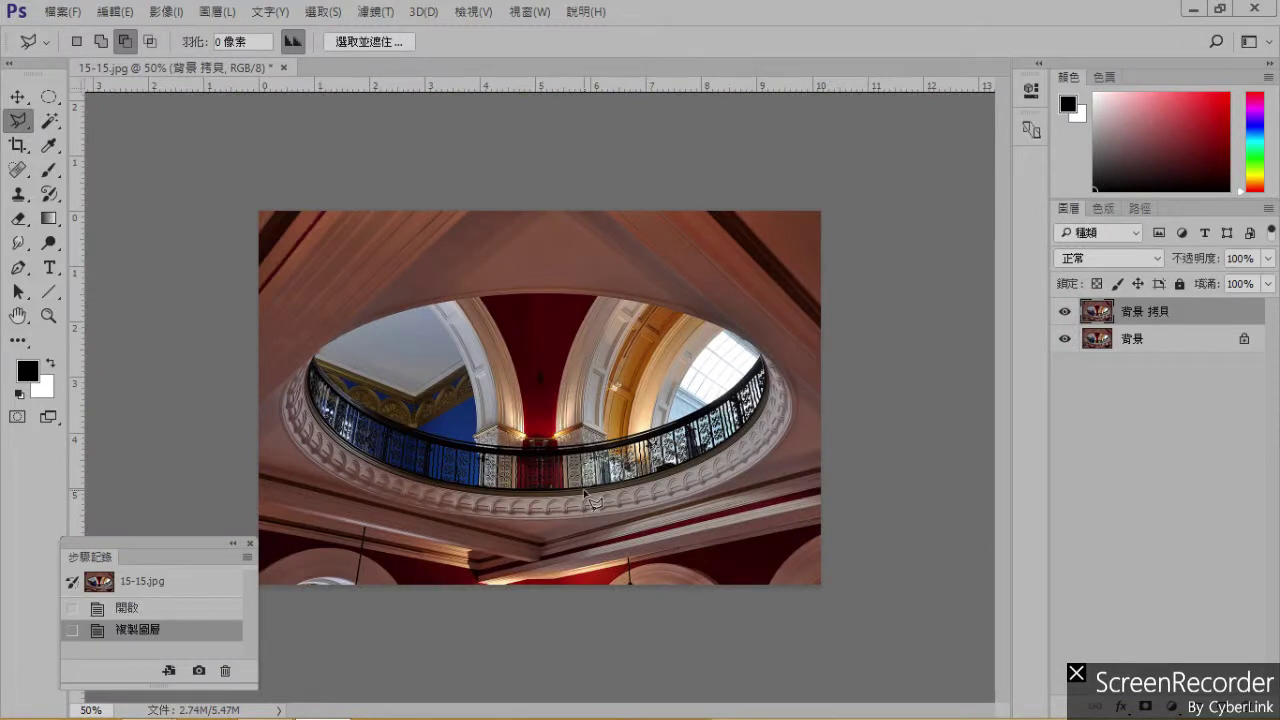
# Select the oval balcony opening in 15-15.jpg with the Elliptical Marquee, drawing the ellipse outward from the opening's center.
pyautogui.hotkey('ctrl', '+')
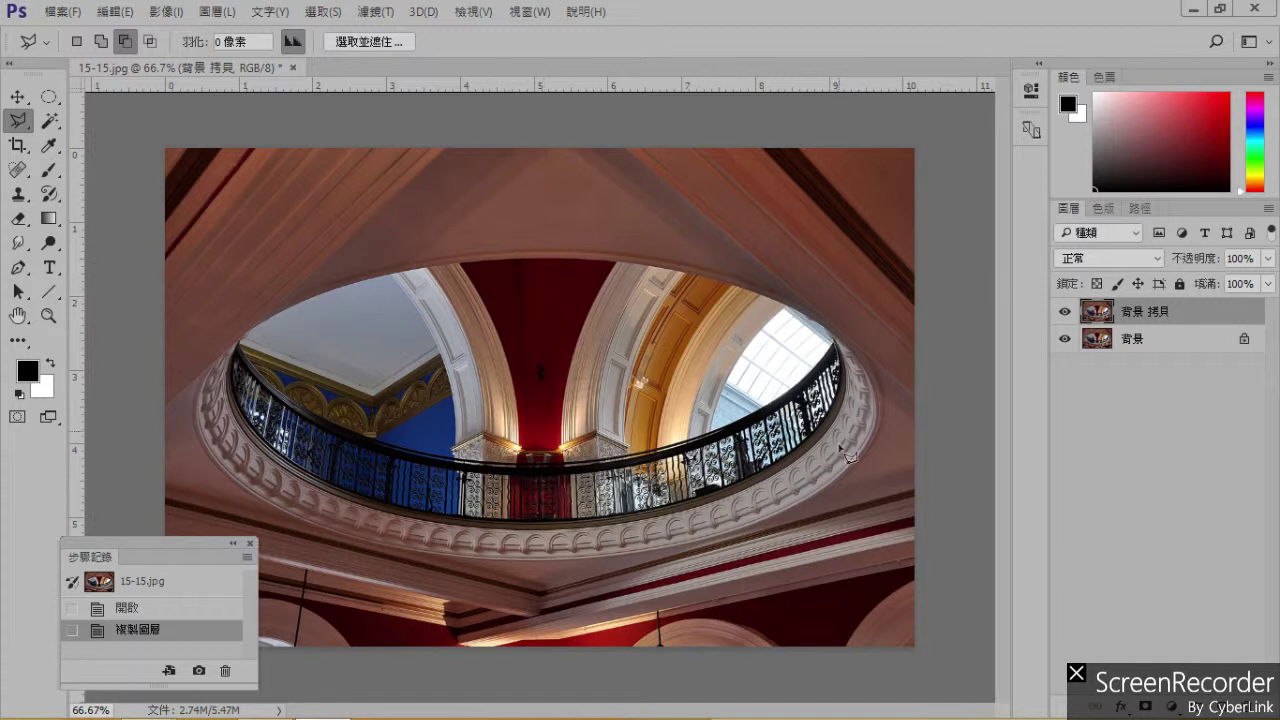
pyautogui.click(52, 105)
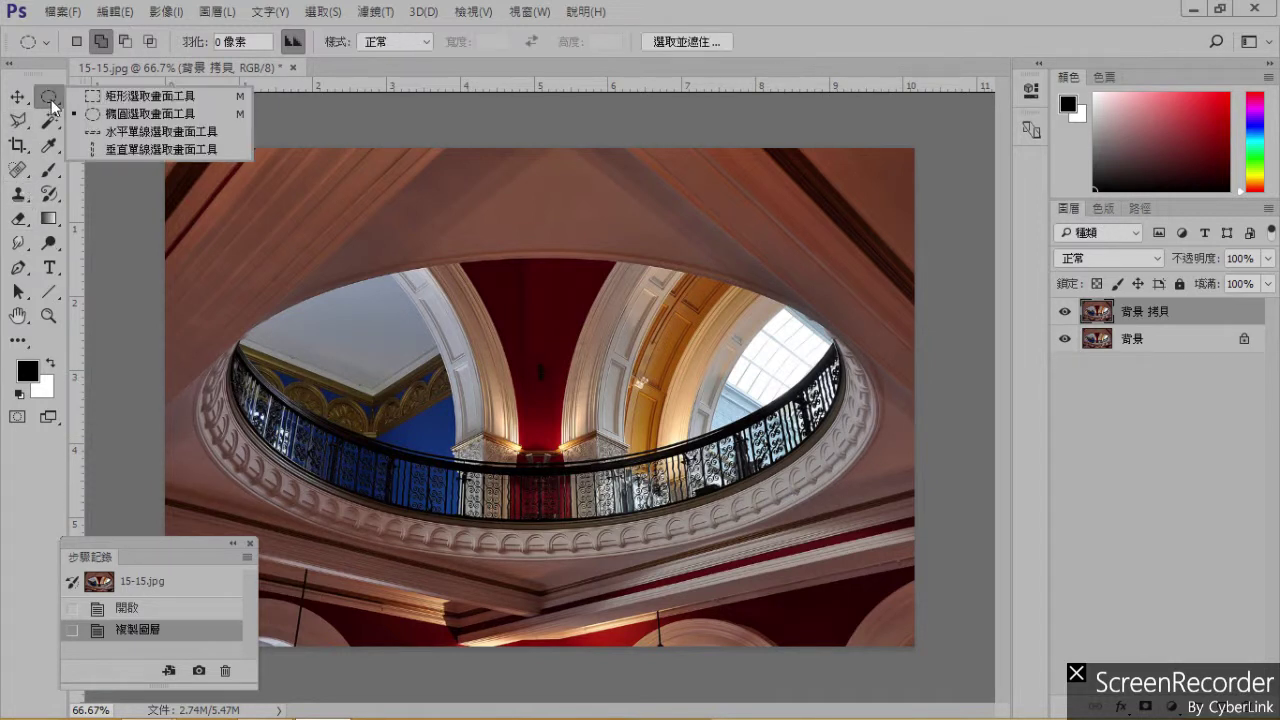
pyautogui.click(133, 114)
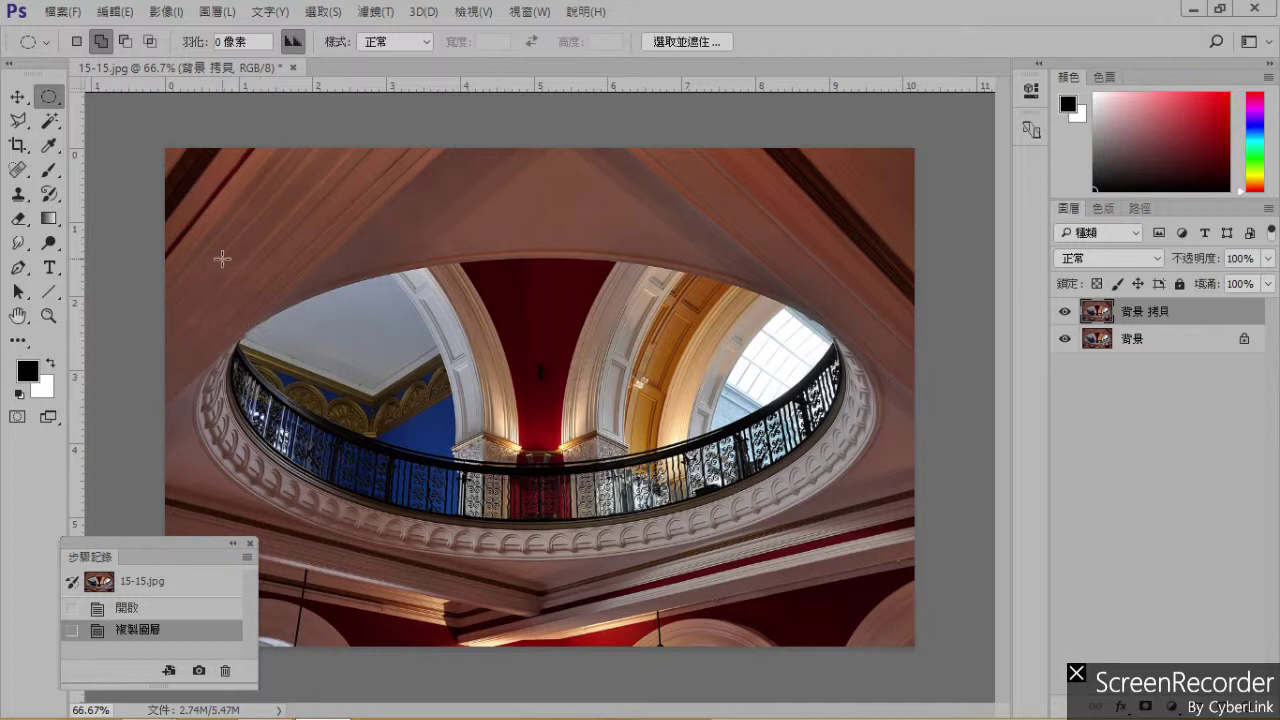
pyautogui.moveTo(222, 259); pyautogui.dragTo(856, 521)
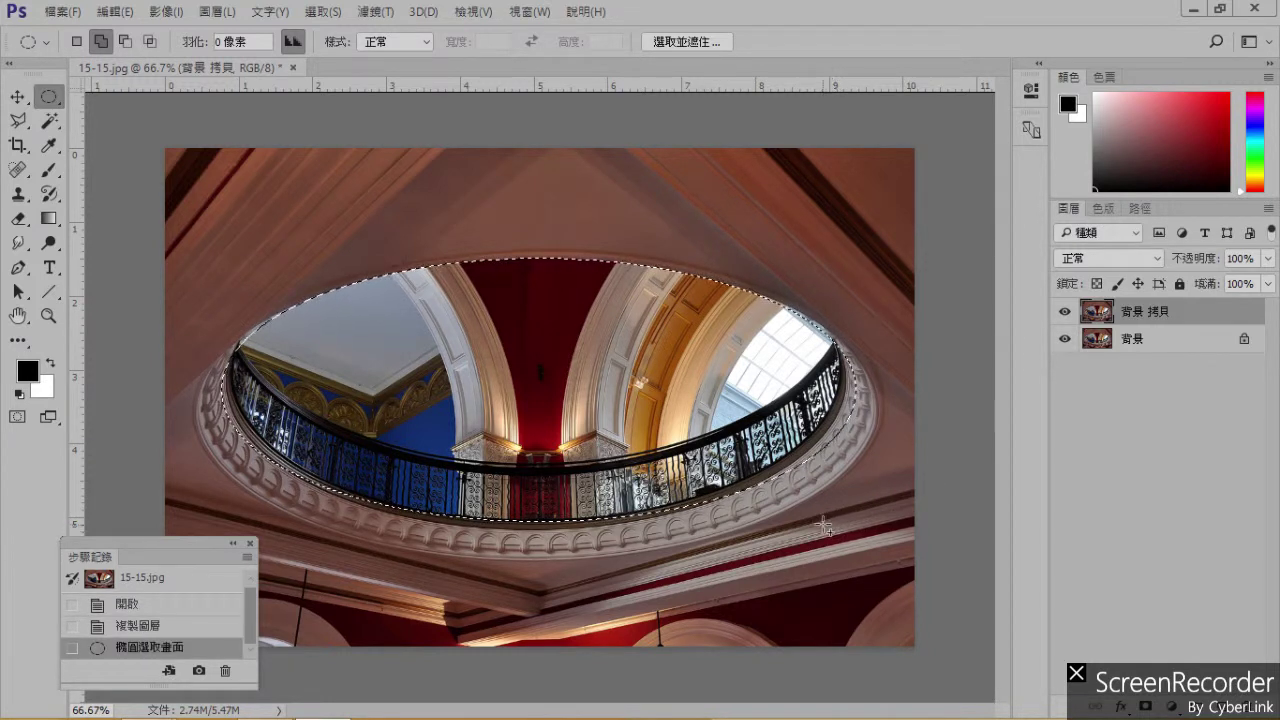
pyautogui.hotkey('ctrl', 'd')
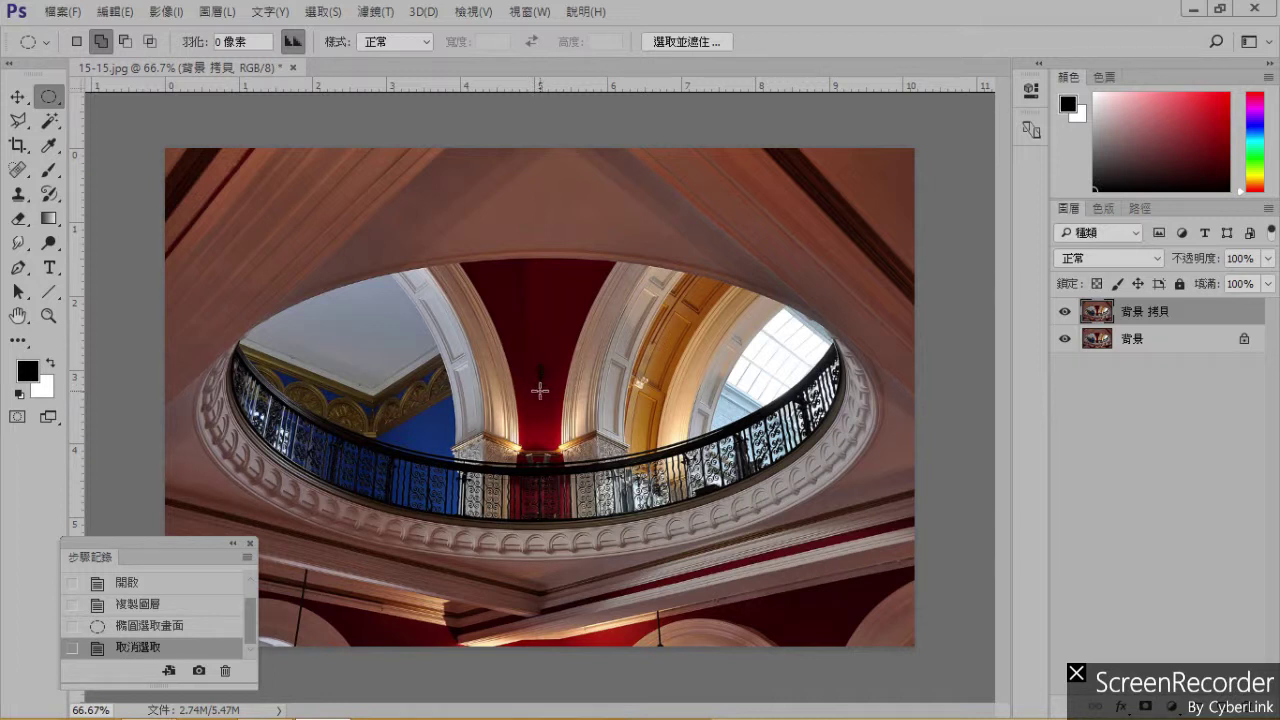
pyautogui.moveTo(540, 391); pyautogui.dragTo(623, 439)
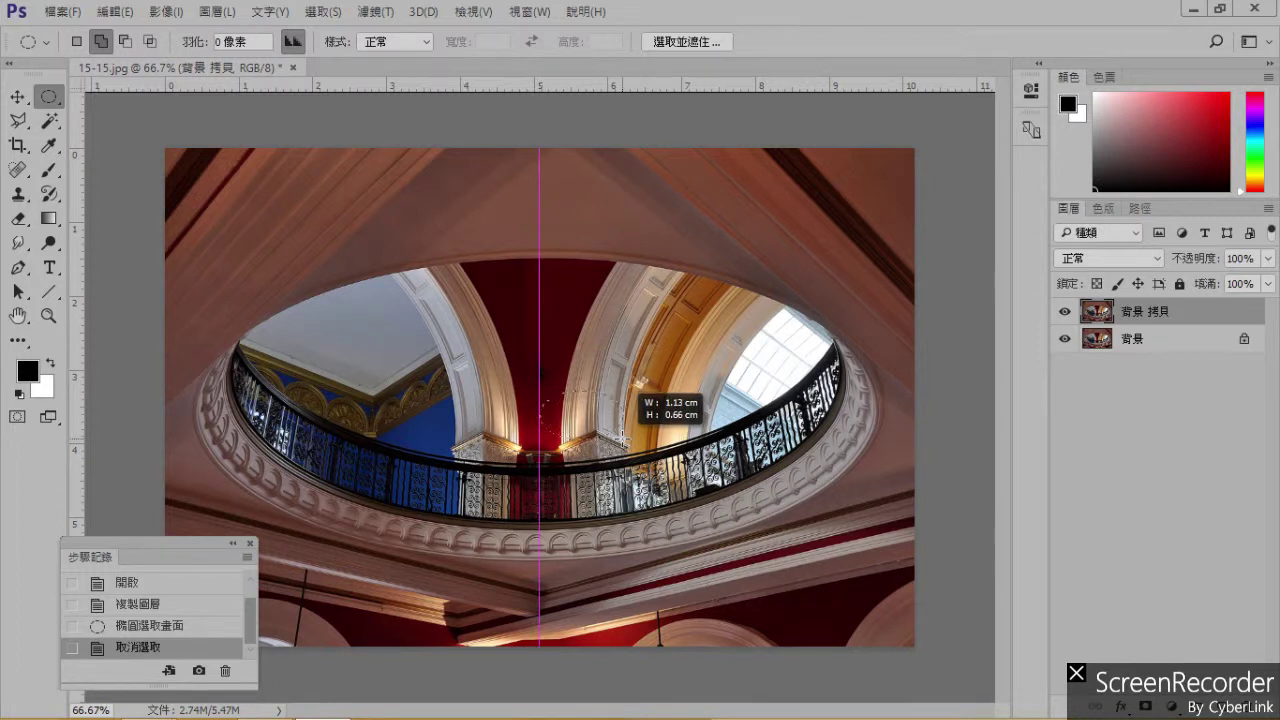
pyautogui.moveTo(622, 432); pyautogui.dragTo(851, 542)
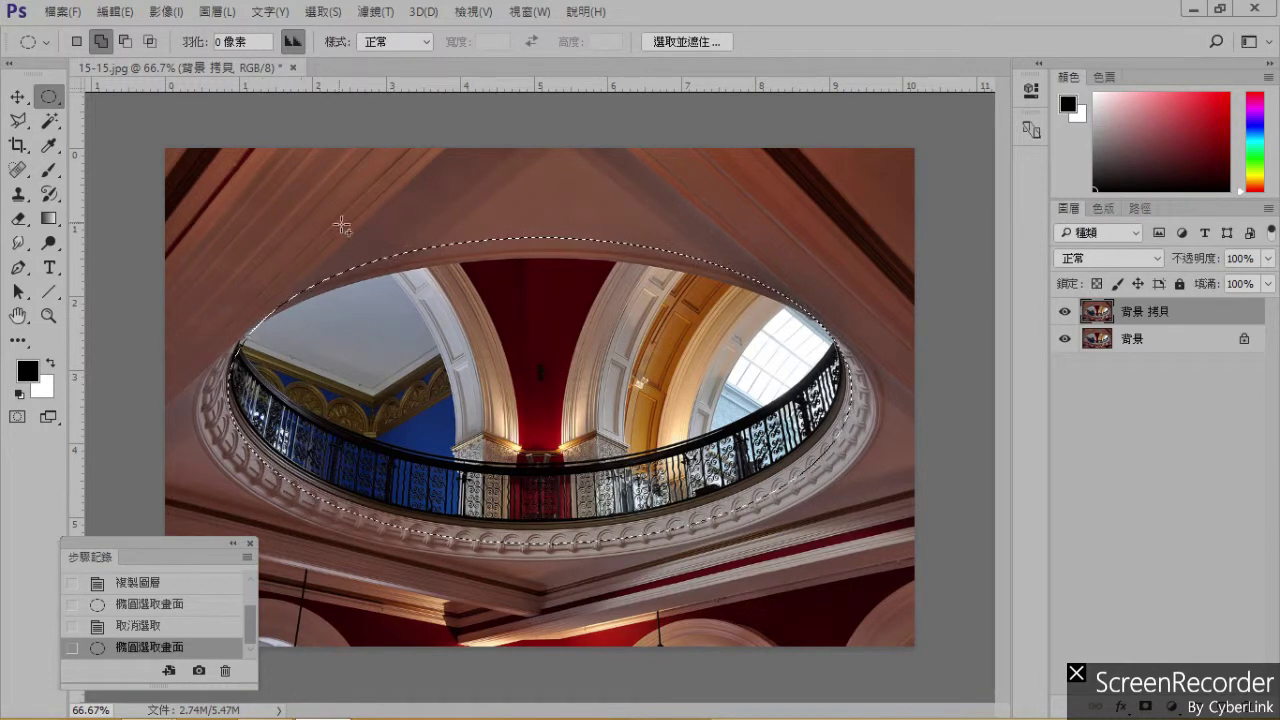
# Transform the elliptical selection to 99.40% width and 86.94% height to fit the oval opening.
pyautogui.click(323, 12)
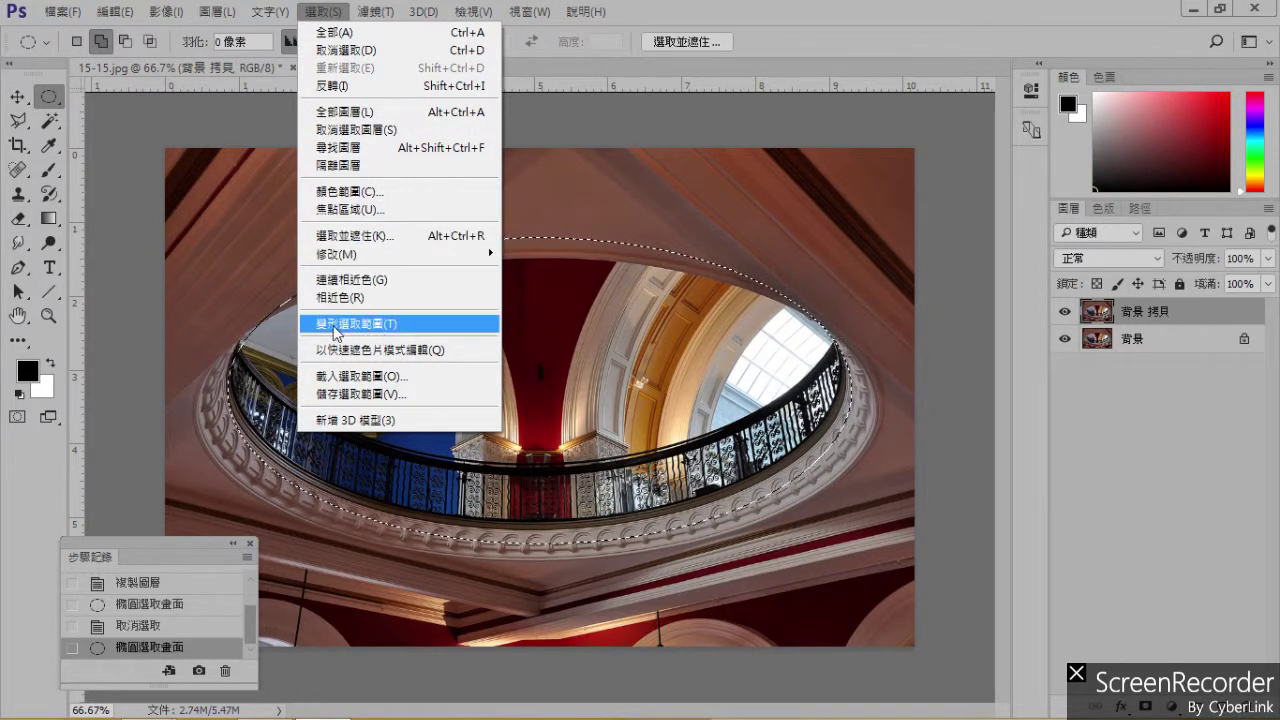
pyautogui.click(376, 326)
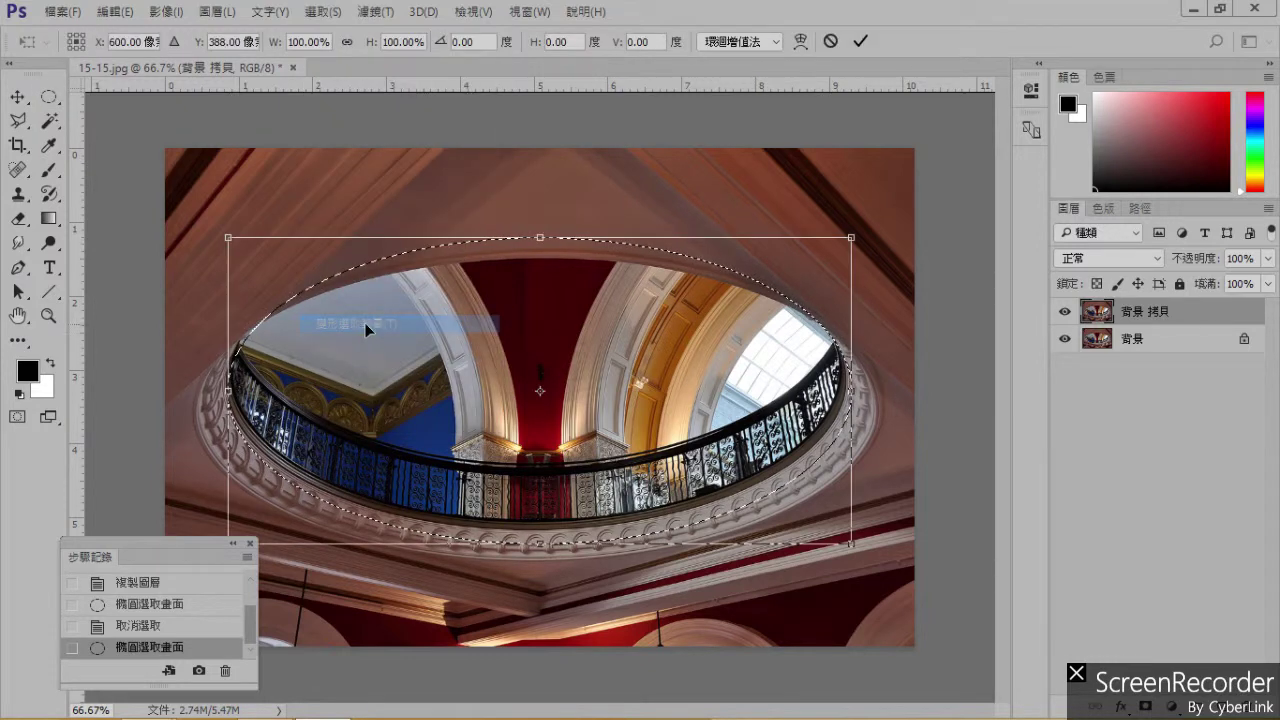
pyautogui.moveTo(540, 239); pyautogui.dragTo(540, 254)
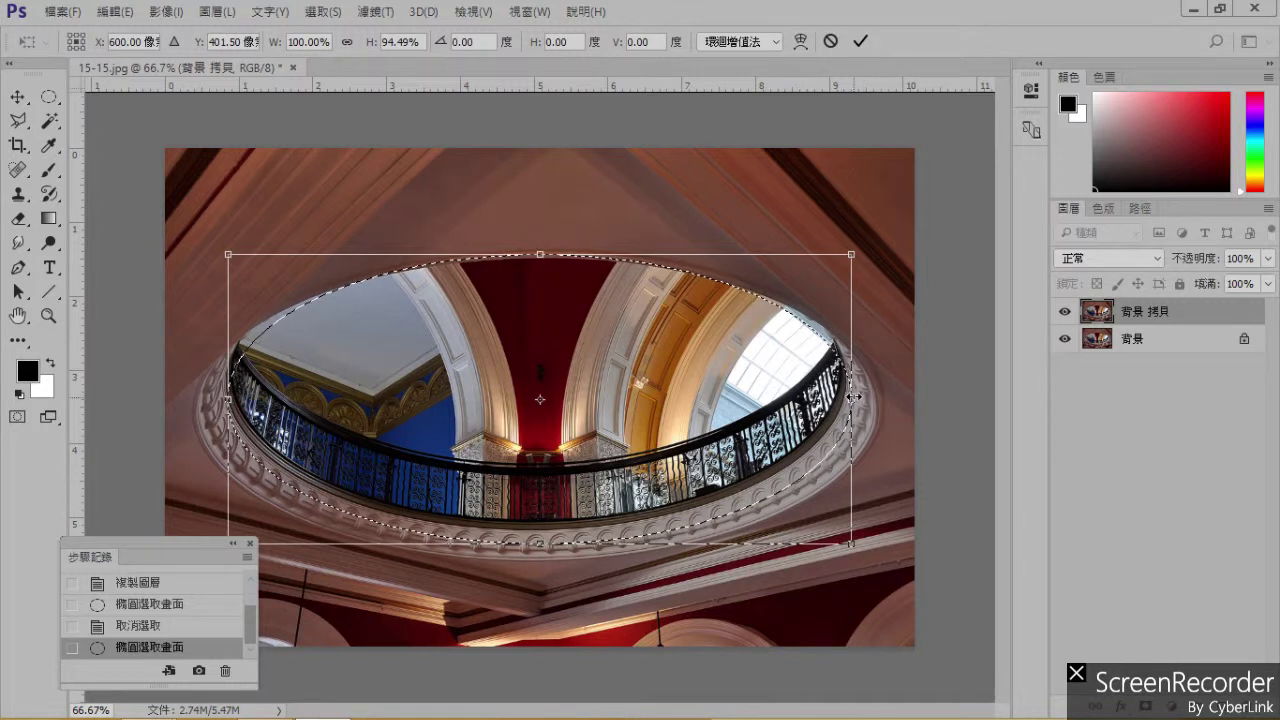
pyautogui.moveTo(853, 397); pyautogui.dragTo(849, 383)
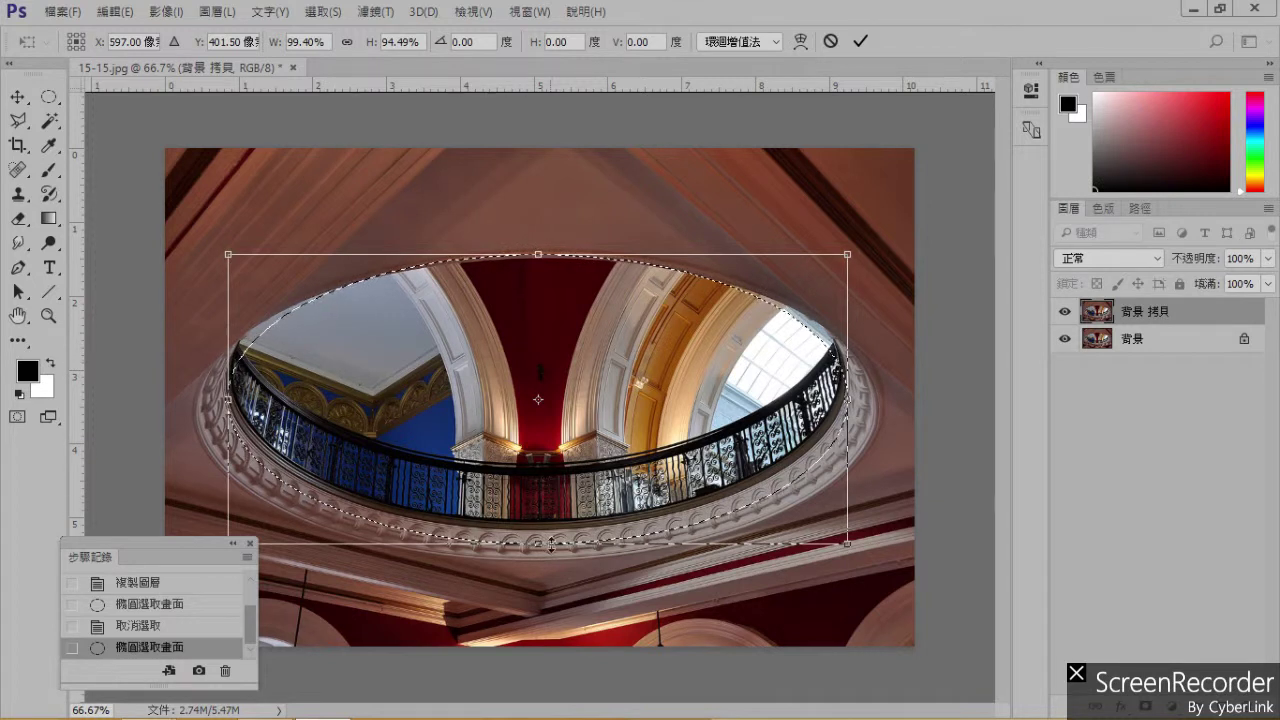
pyautogui.moveTo(551, 545); pyautogui.dragTo(536, 523)
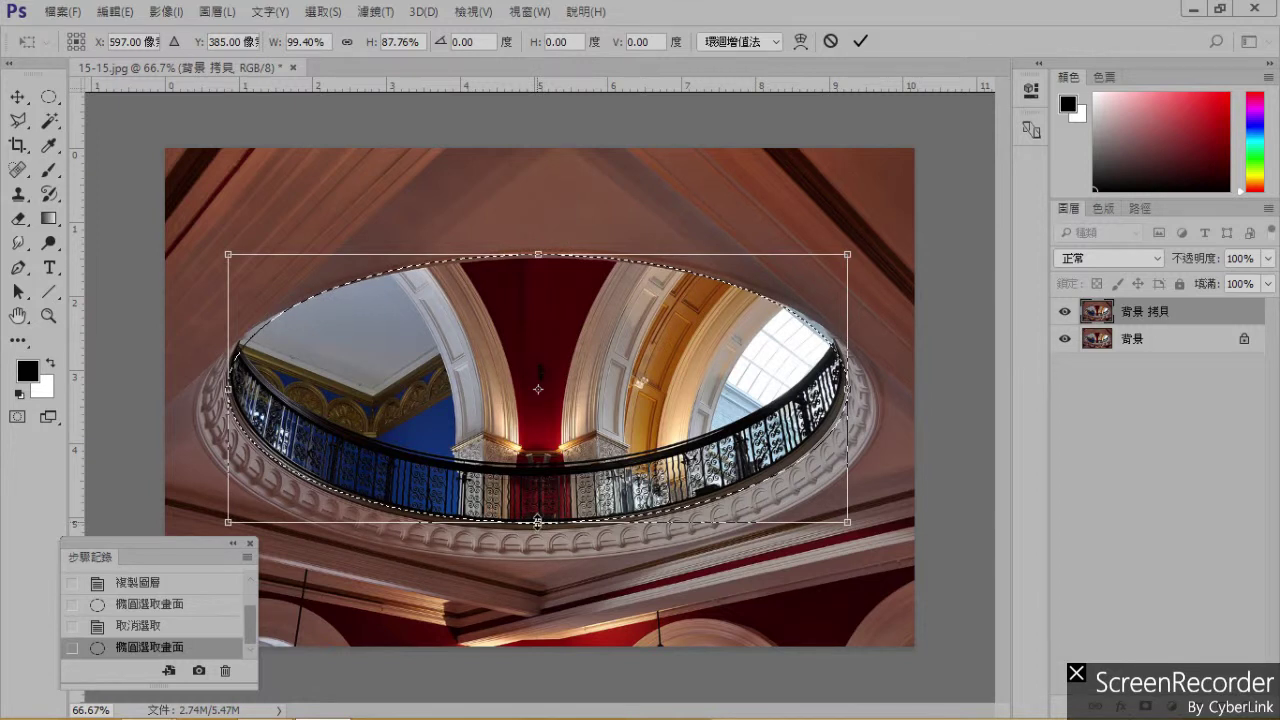
pyautogui.moveTo(538, 521); pyautogui.dragTo(538, 519)
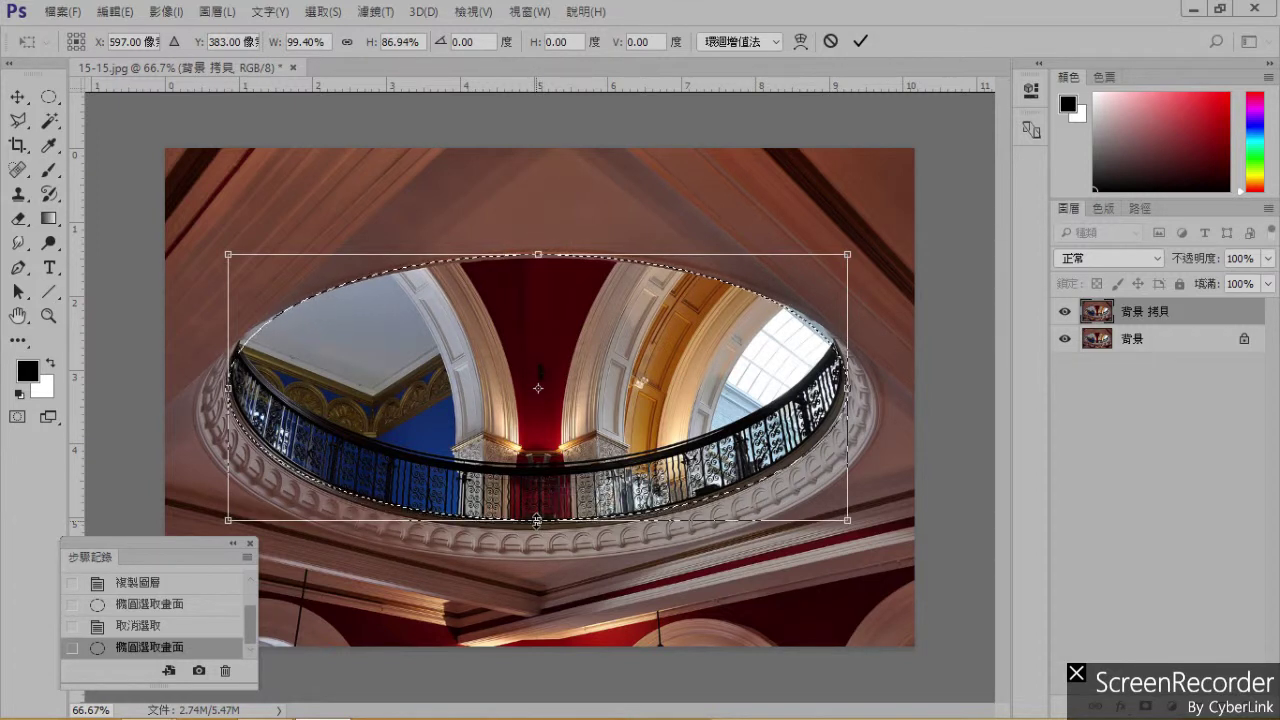
# Switch the selection transform to a custom warp and fit its right, lower-left and upper-left edges to the opening.
pyautogui.click(800, 43)
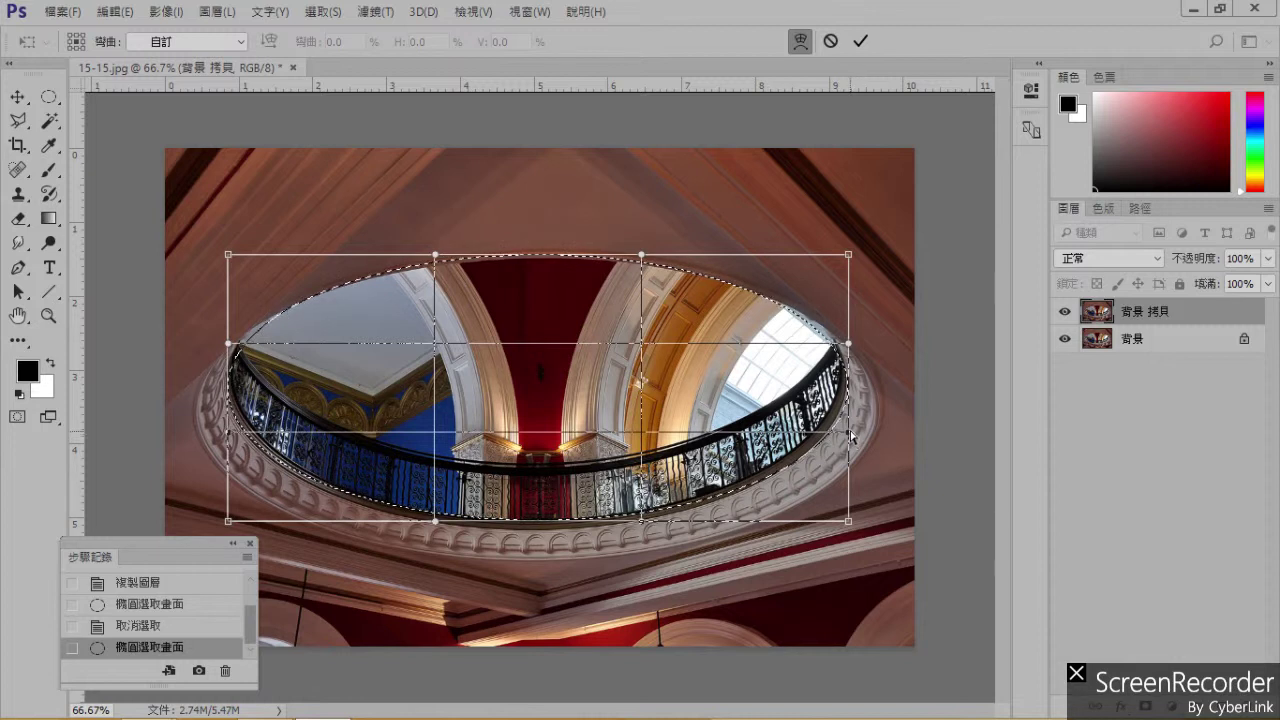
pyautogui.moveTo(852, 435)
pyautogui.mouseDown()
pyautogui.moveTo(833, 410)
pyautogui.moveTo(850, 411)
pyautogui.mouseUp()
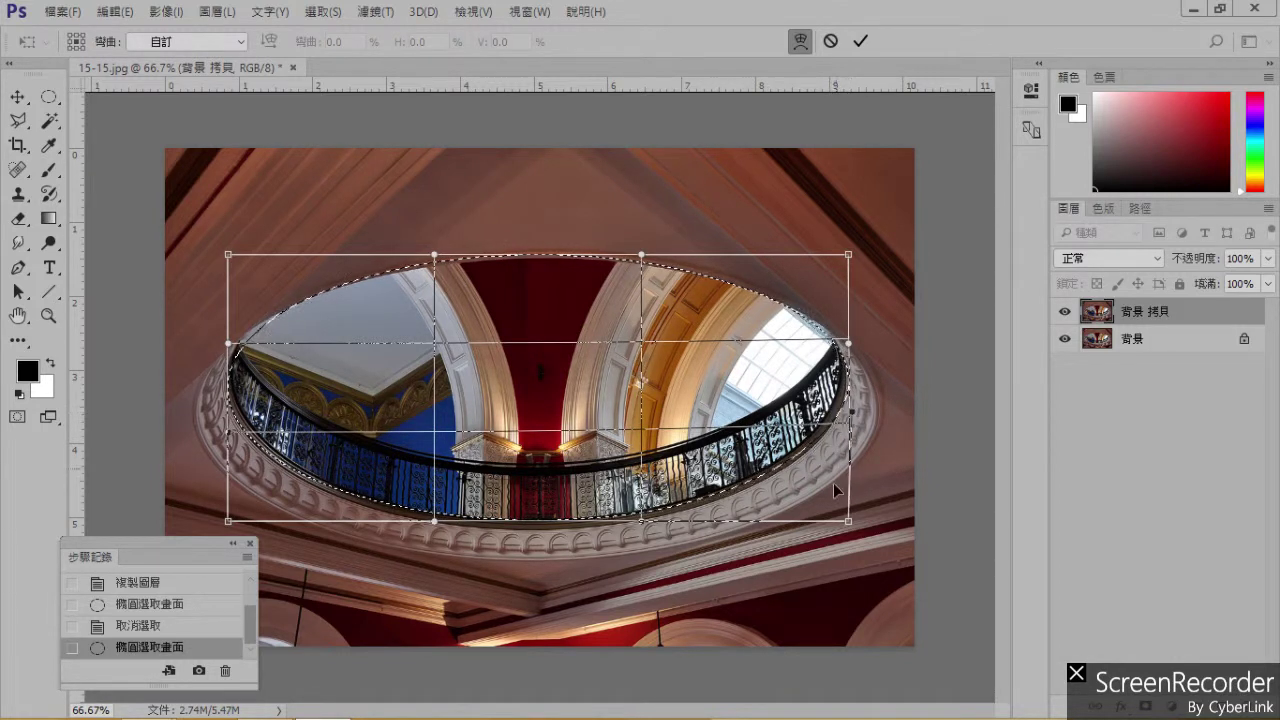
pyautogui.moveTo(847, 522); pyautogui.dragTo(843, 508)
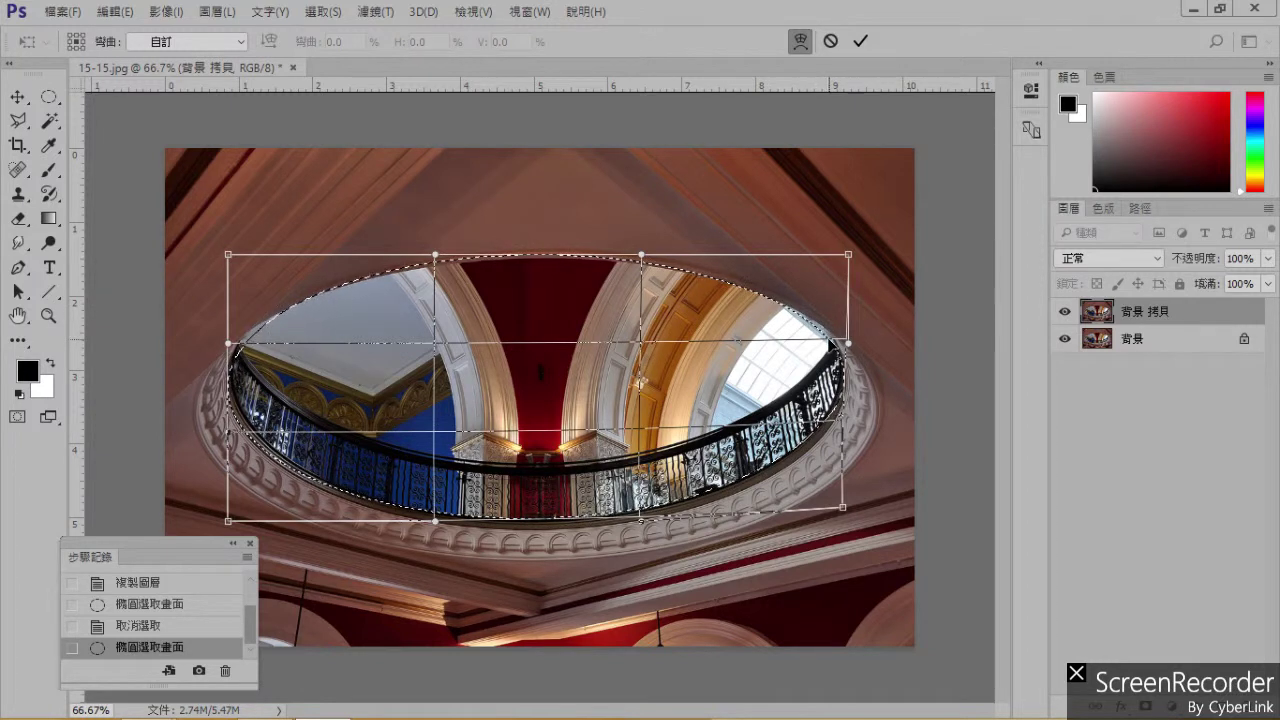
pyautogui.moveTo(846, 342); pyautogui.dragTo(862, 390)
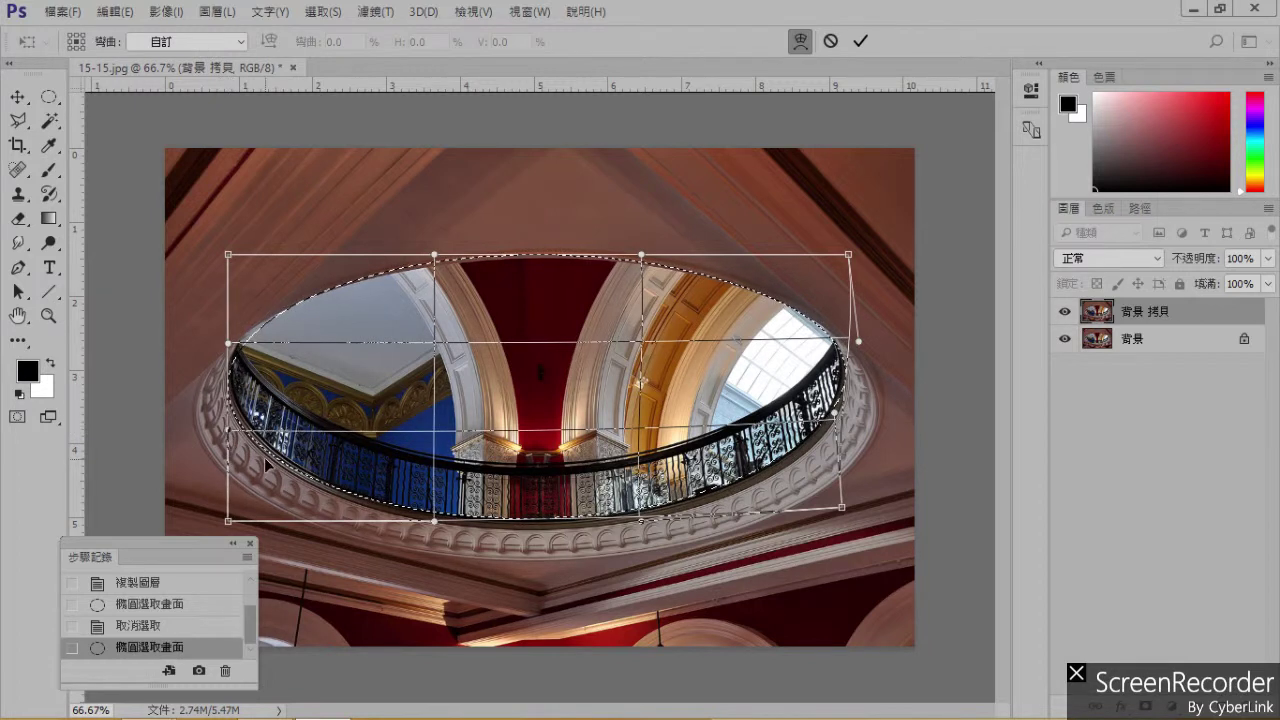
pyautogui.moveTo(268, 466); pyautogui.dragTo(258, 458)
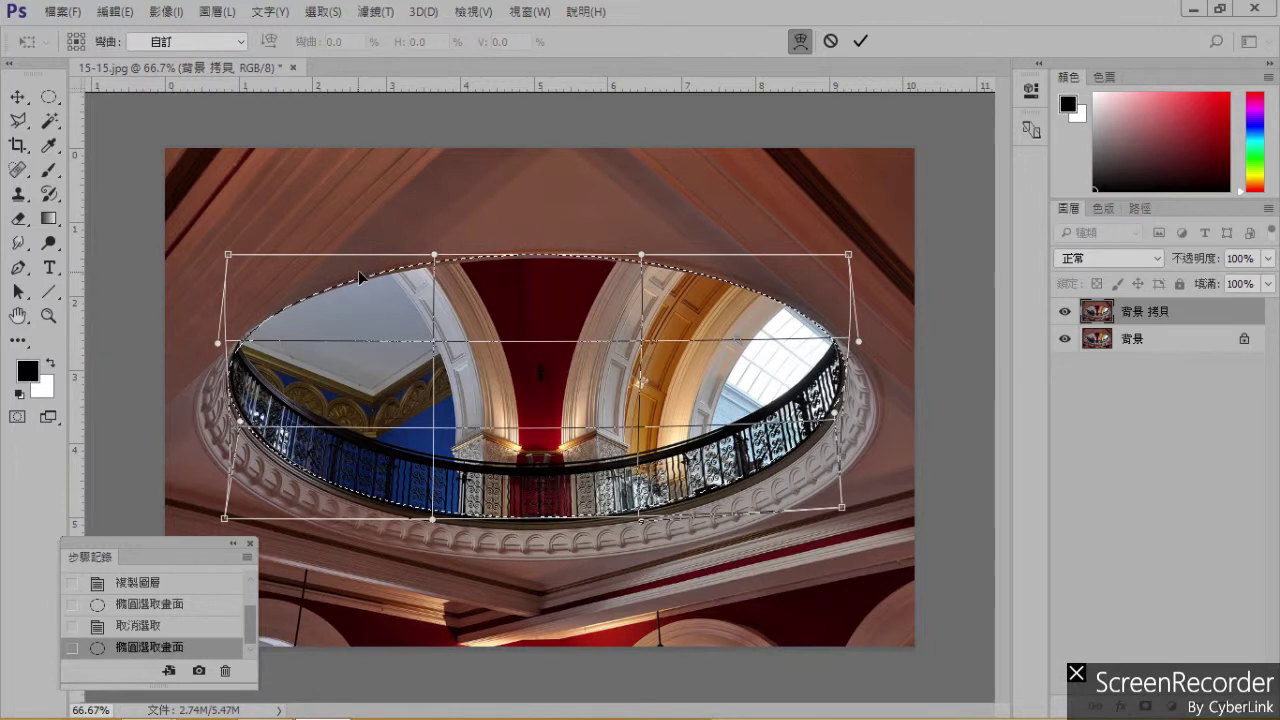
pyautogui.moveTo(360, 277); pyautogui.dragTo(384, 289)
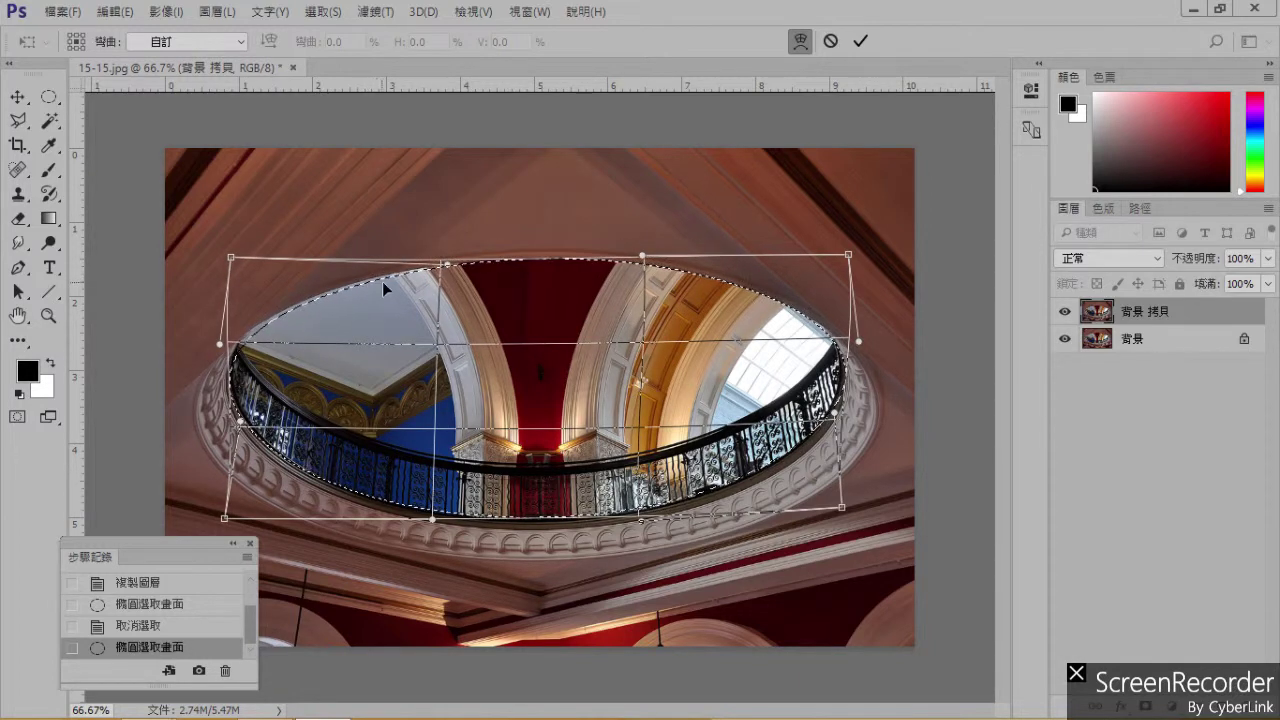
# Warp the lower-right, bottom and upper-right edges of the elliptical selection to follow the oval opening, and apply the transform.
pyautogui.moveTo(844, 425); pyautogui.dragTo(686, 513)
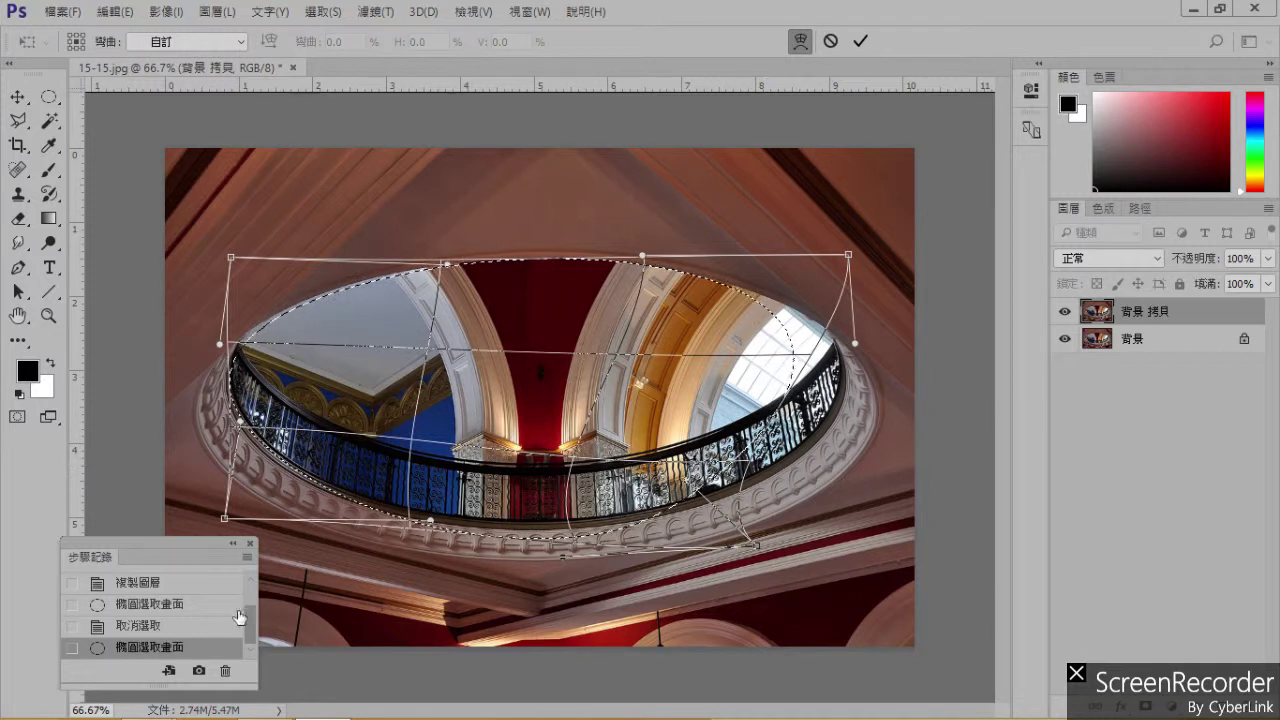
pyautogui.moveTo(748, 462); pyautogui.dragTo(855, 397)
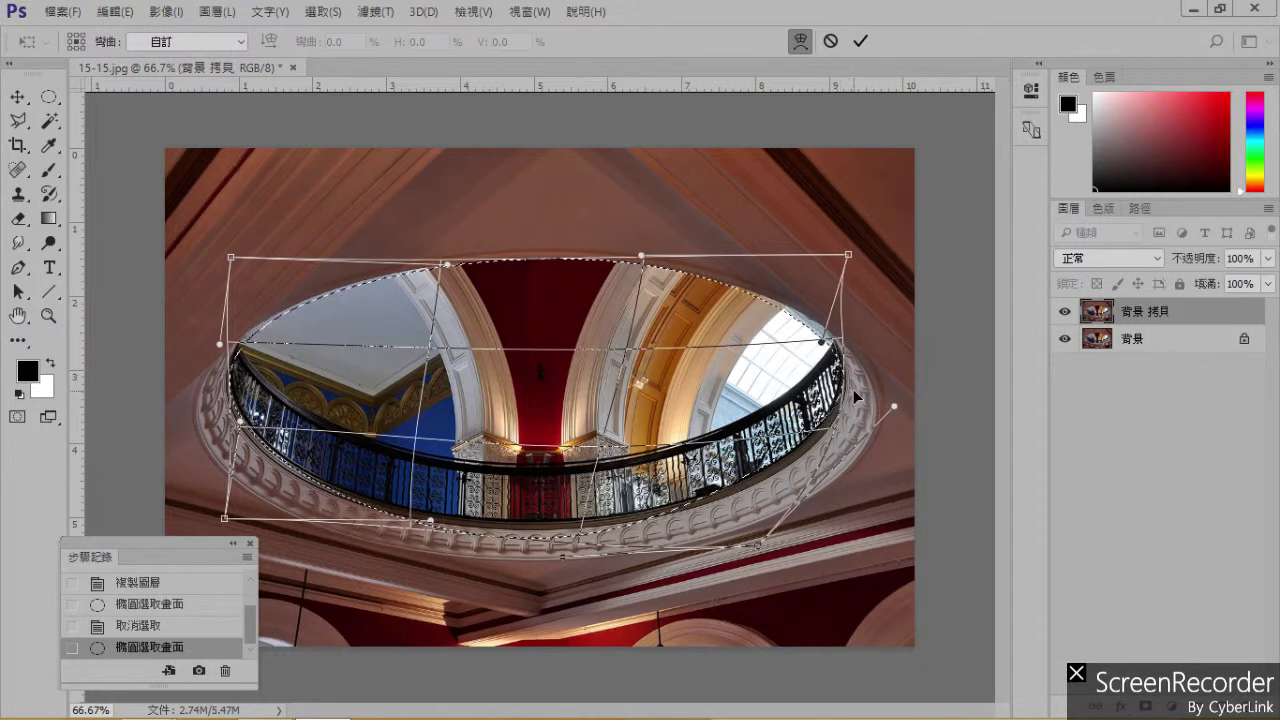
pyautogui.moveTo(580, 548); pyautogui.dragTo(552, 526)
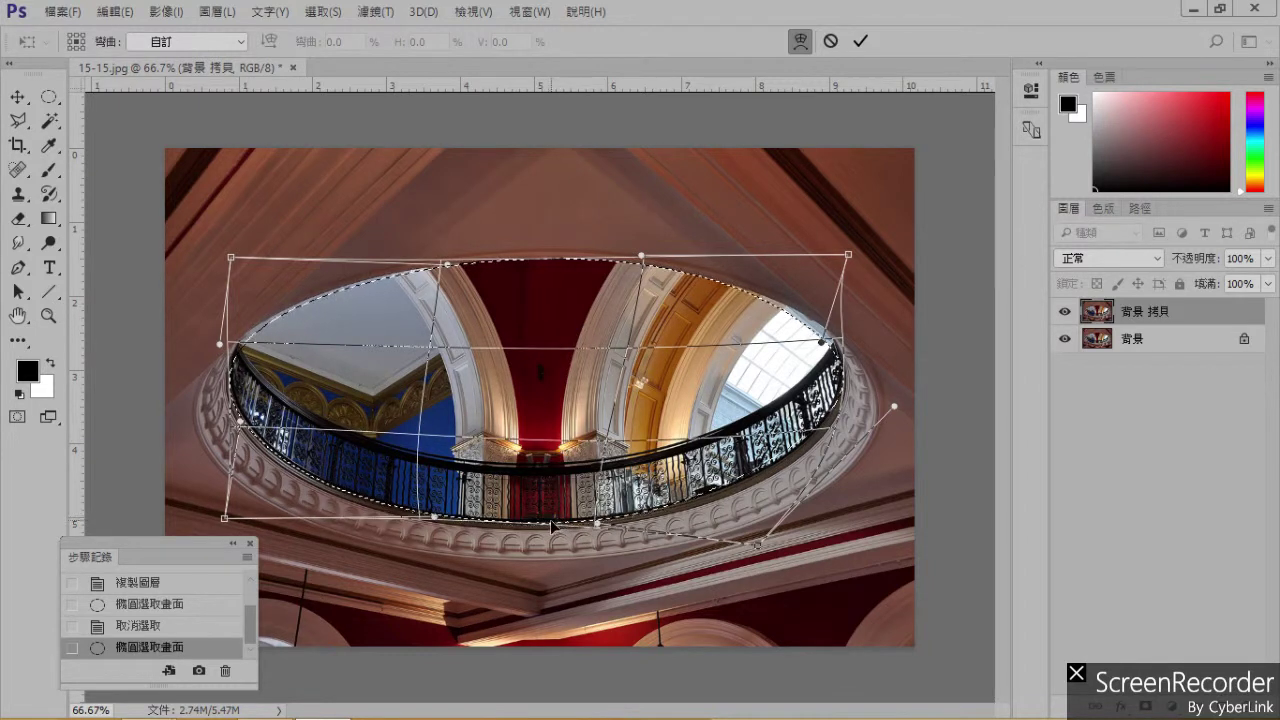
pyautogui.moveTo(820, 338); pyautogui.dragTo(670, 295)
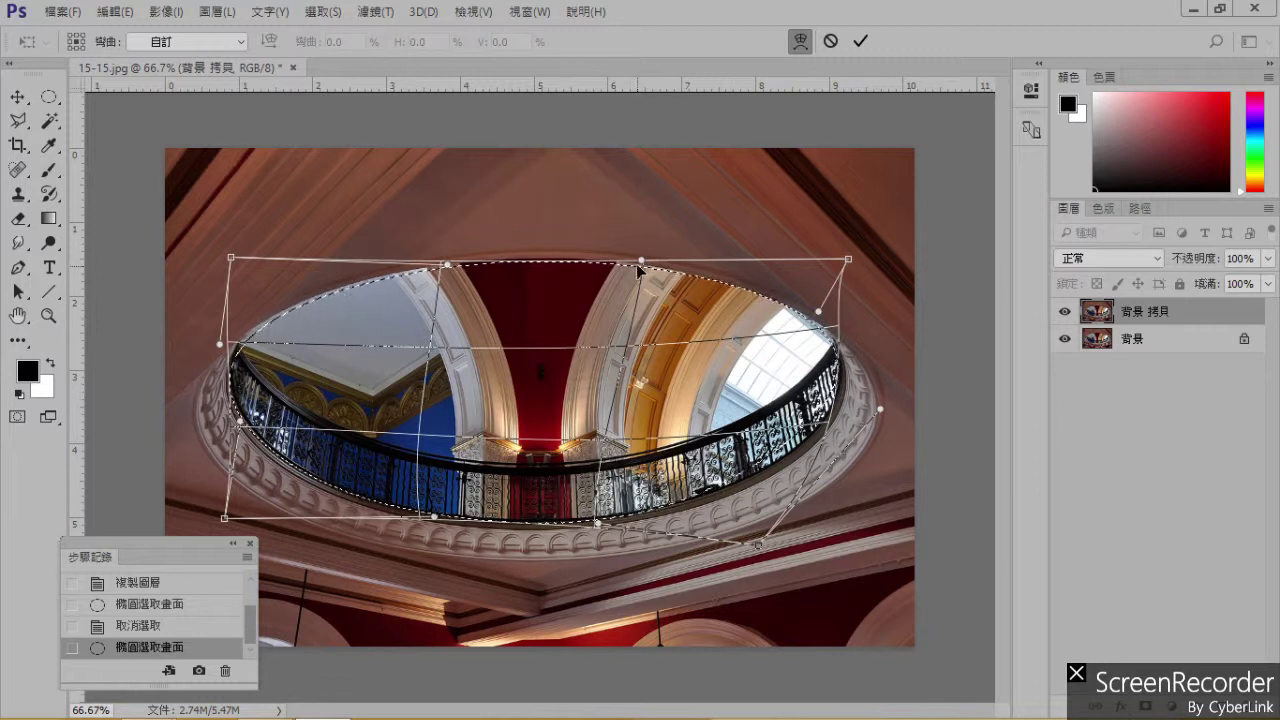
pyautogui.moveTo(772, 456); pyautogui.dragTo(802, 460)
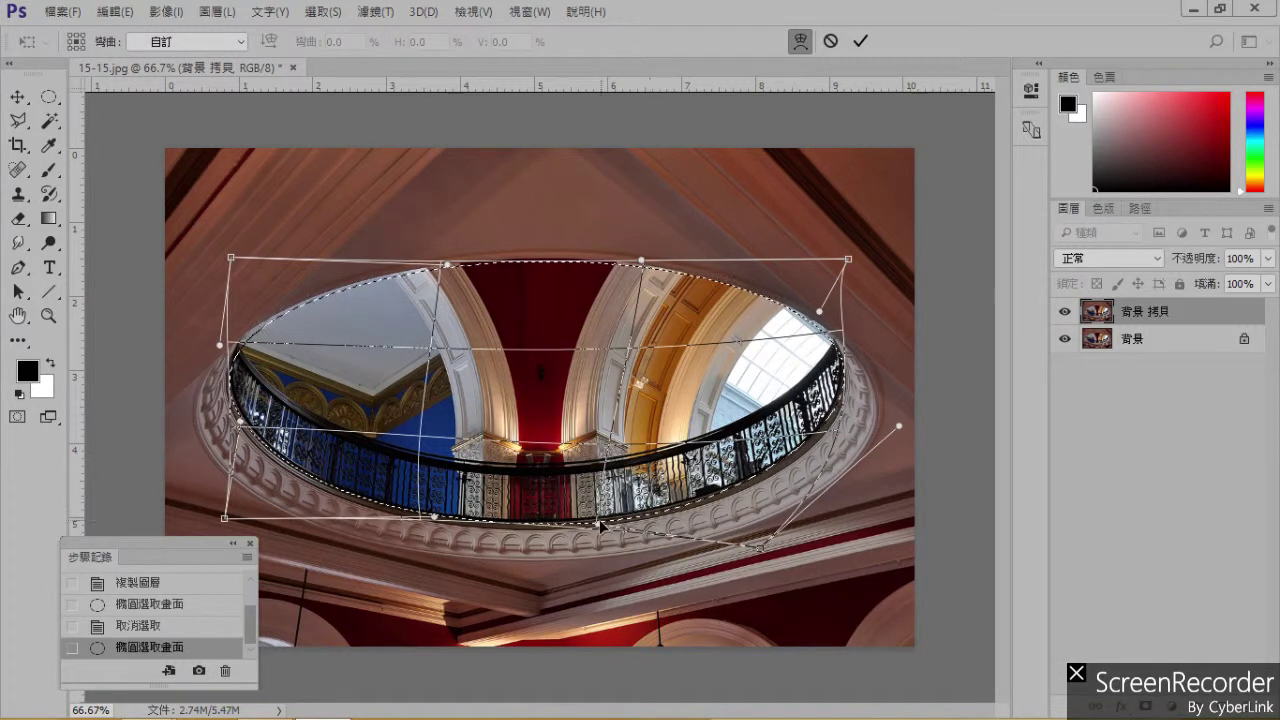
pyautogui.moveTo(633, 531); pyautogui.dragTo(630, 523)
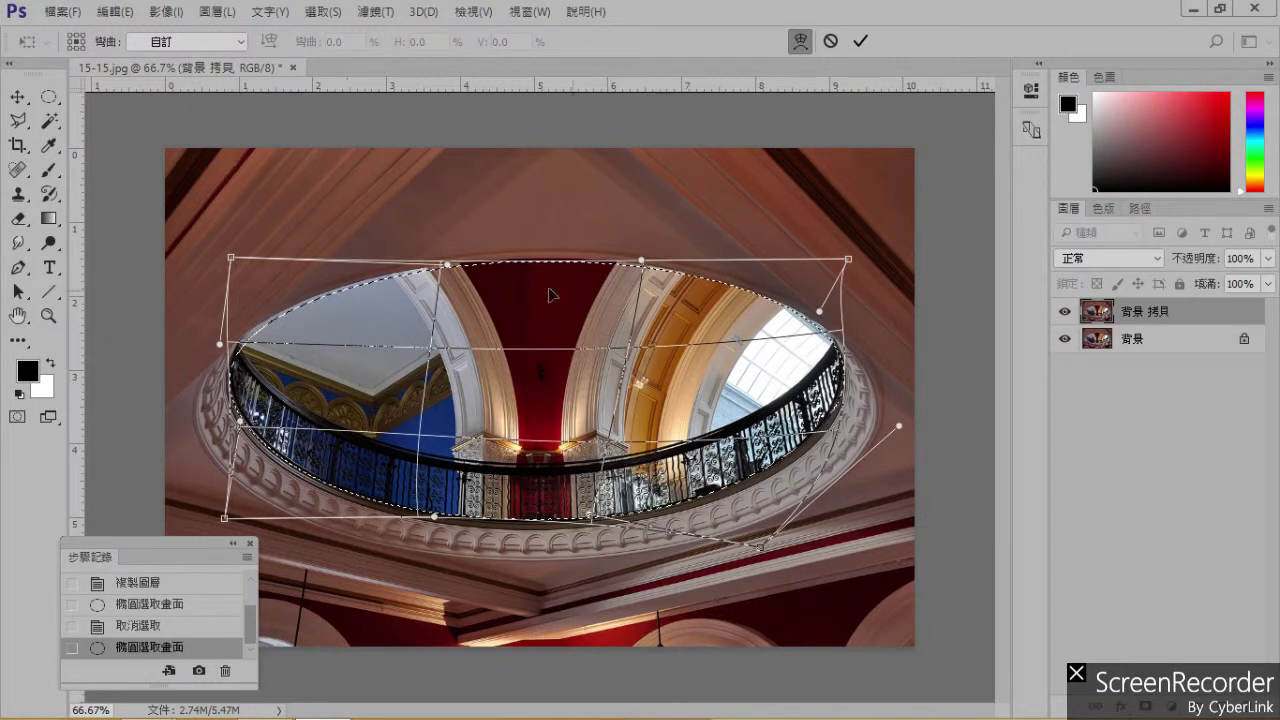
pyautogui.click(861, 41)
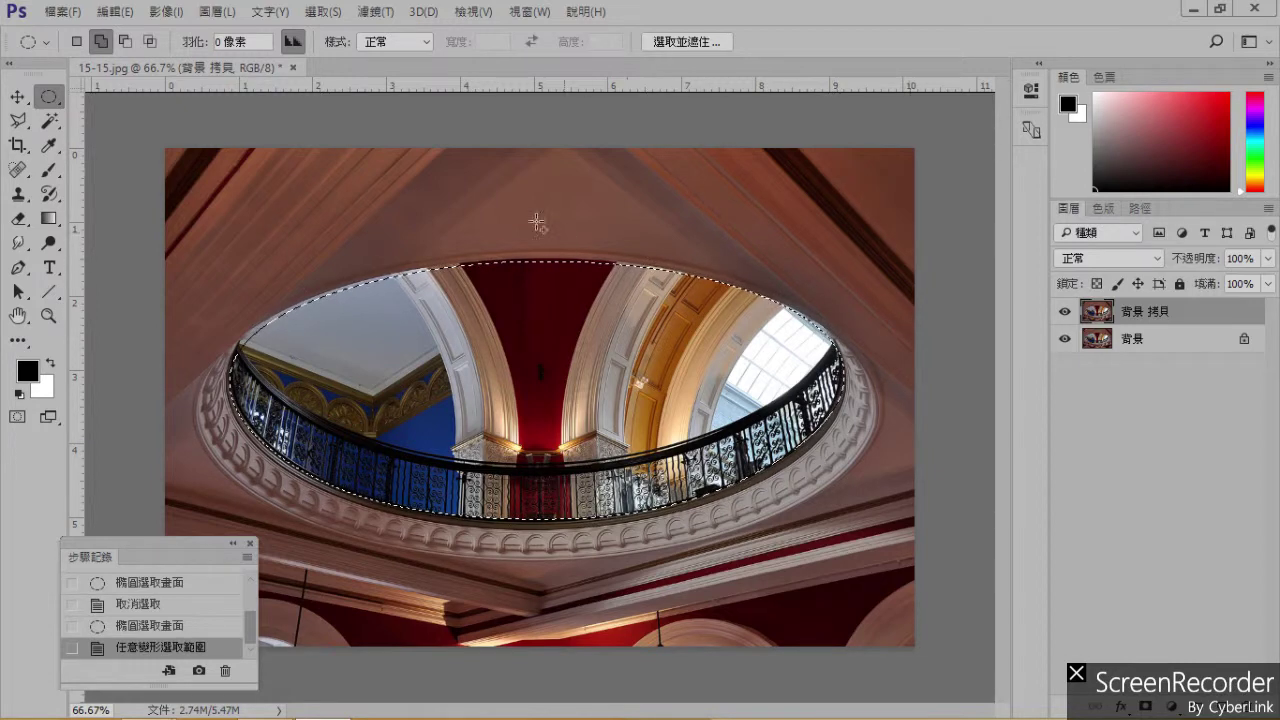
# Apply the Filter Gallery's Ocean Ripple (海浪效果) to the selected opening with ripple size 5 and ripple magnitude 2.
pyautogui.click(366, 13)
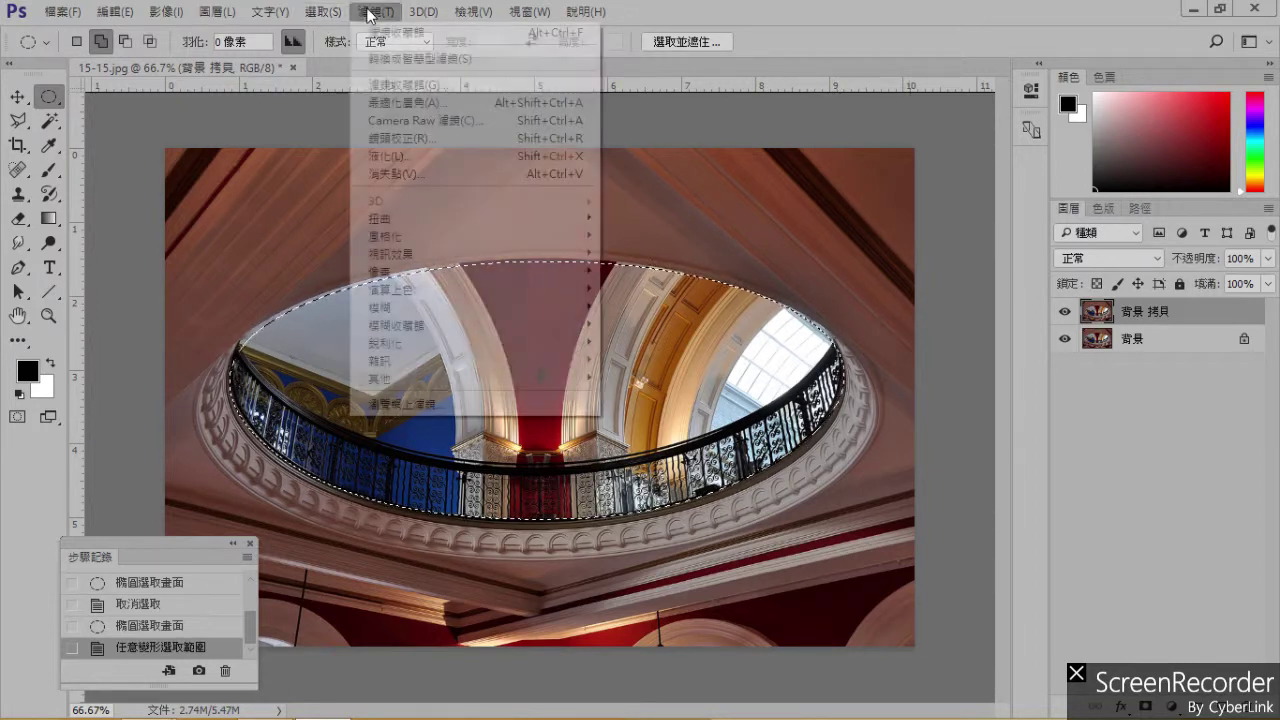
pyautogui.click(396, 86)
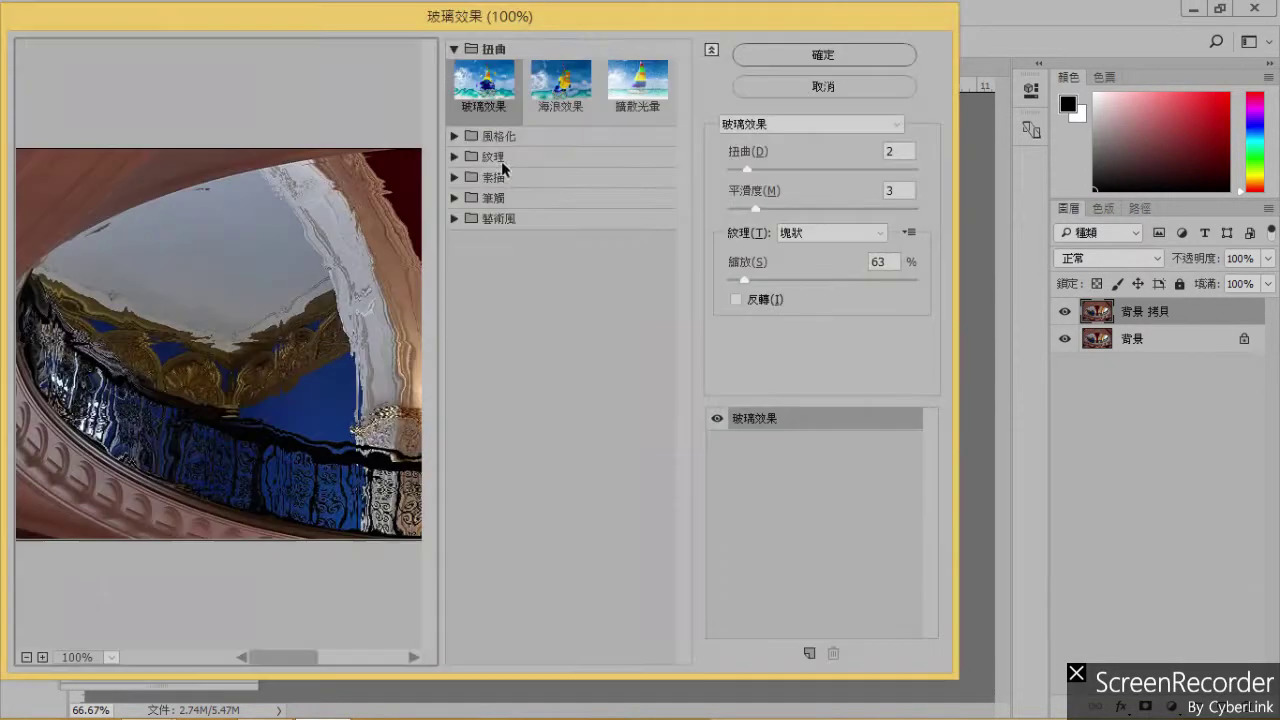
pyautogui.click(556, 86)
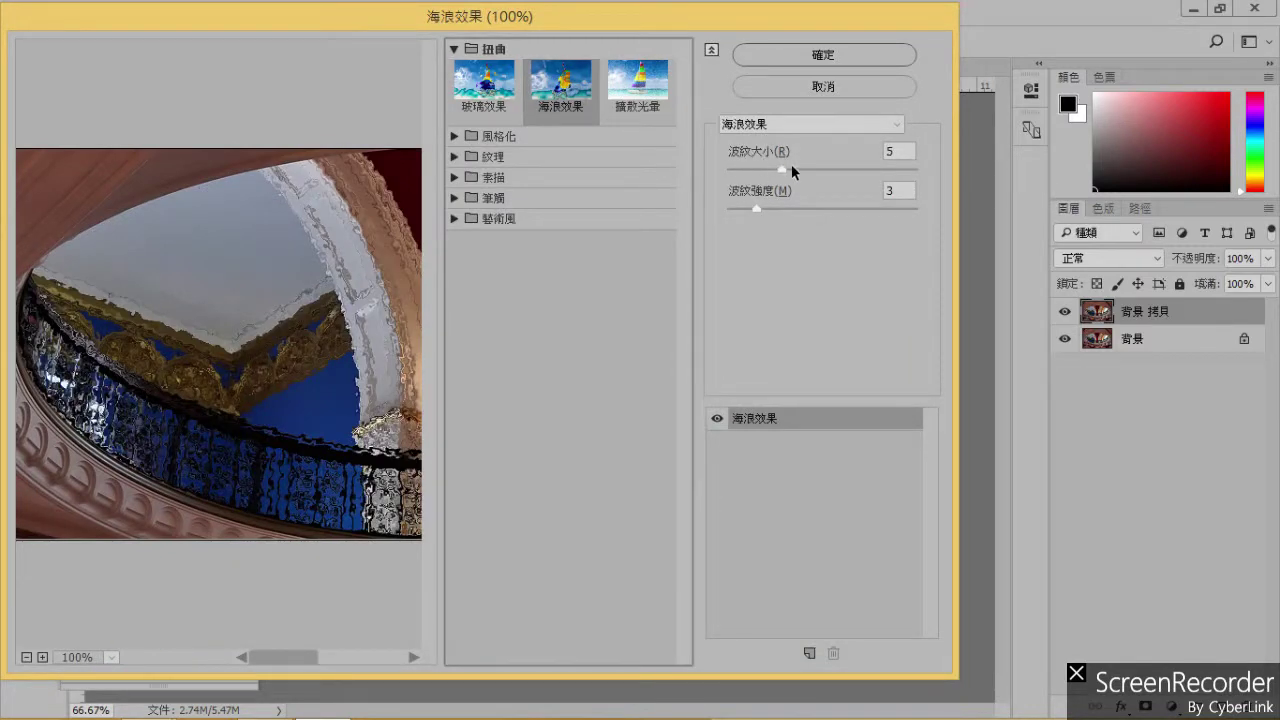
pyautogui.moveTo(791, 164); pyautogui.dragTo(749, 208)
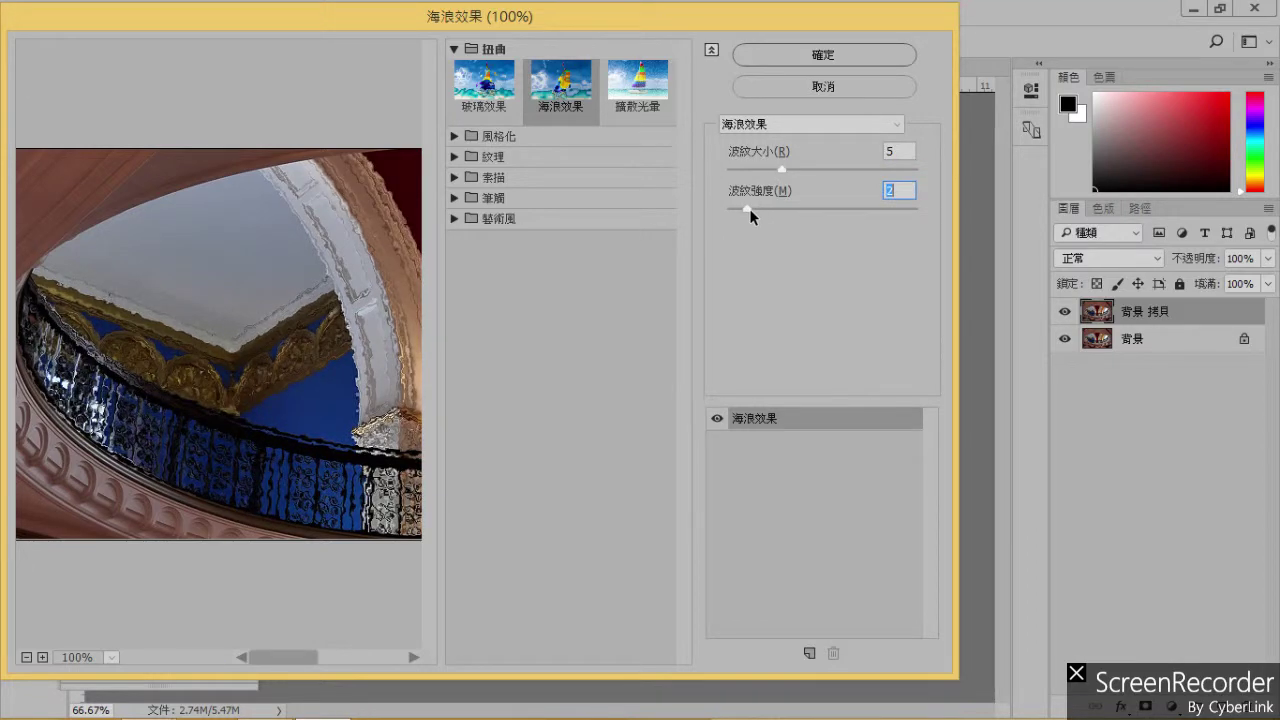
pyautogui.click(857, 47)
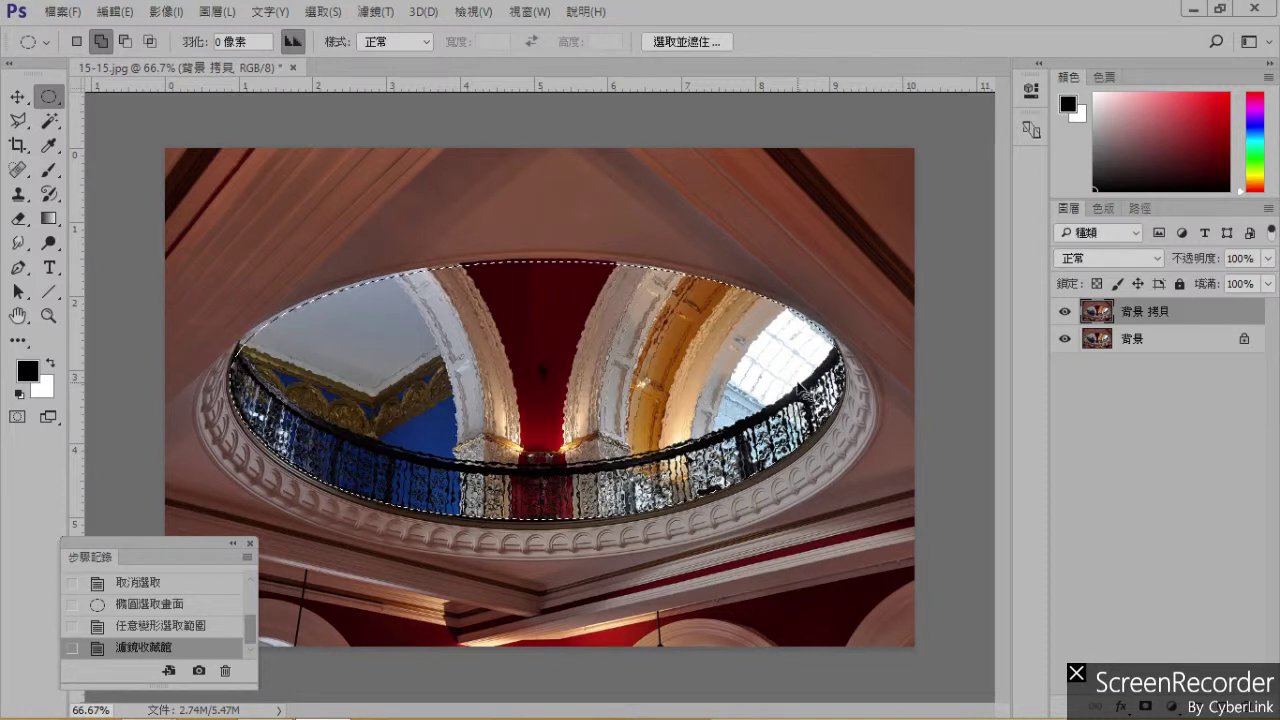
# Copy the rippled opening onto a new layer and blend it in Color Burn (加深顏色) mode at 100% opacity.
pyautogui.hotkey('ctrl', 'j')
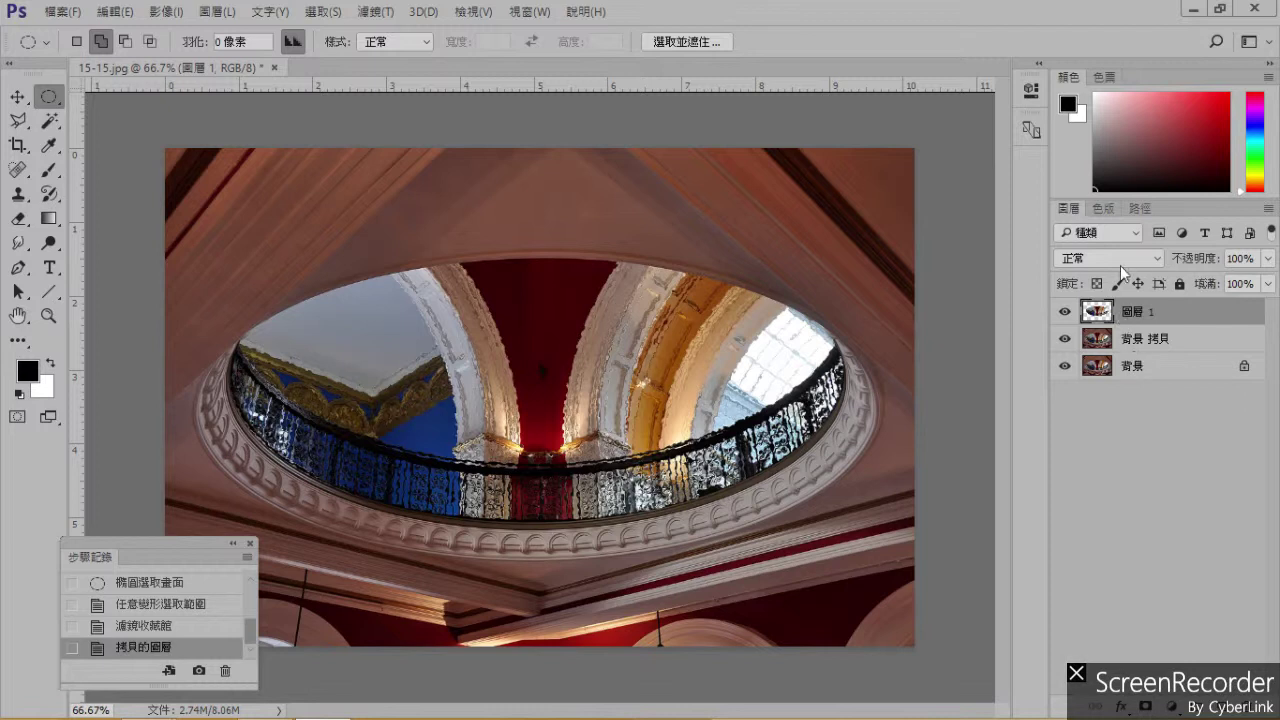
pyautogui.click(1160, 260)
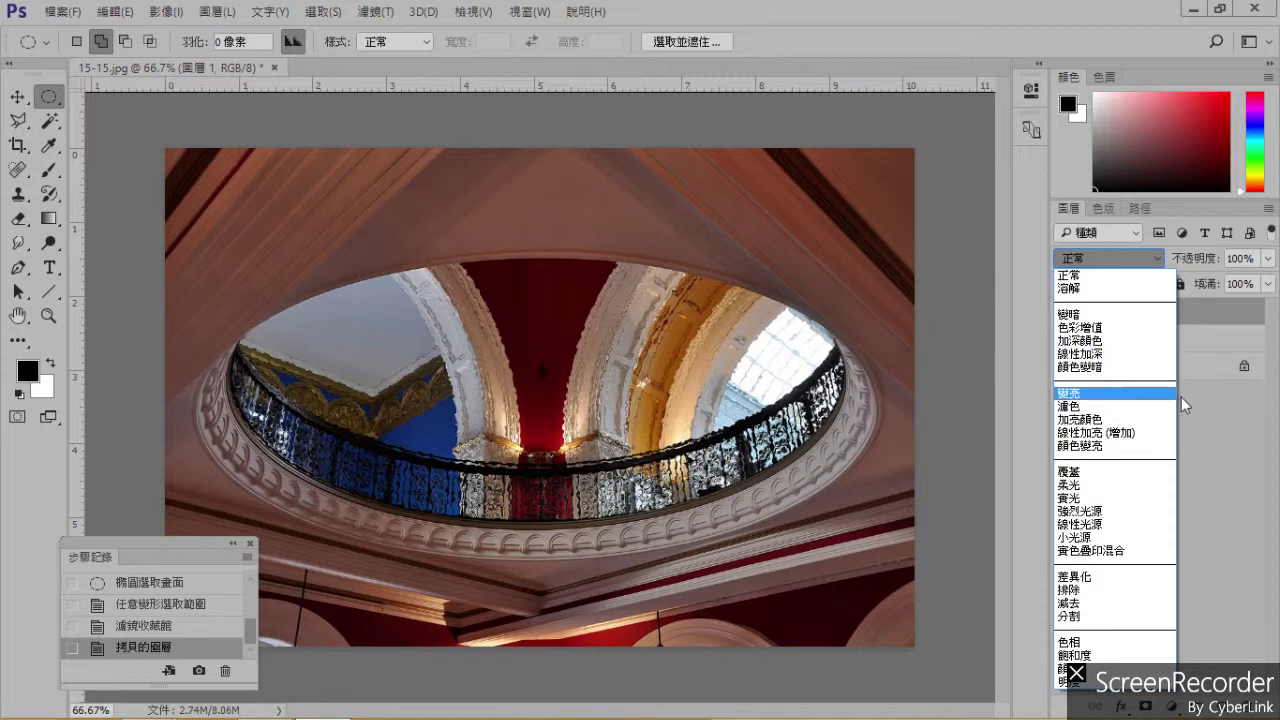
pyautogui.click(1114, 341)
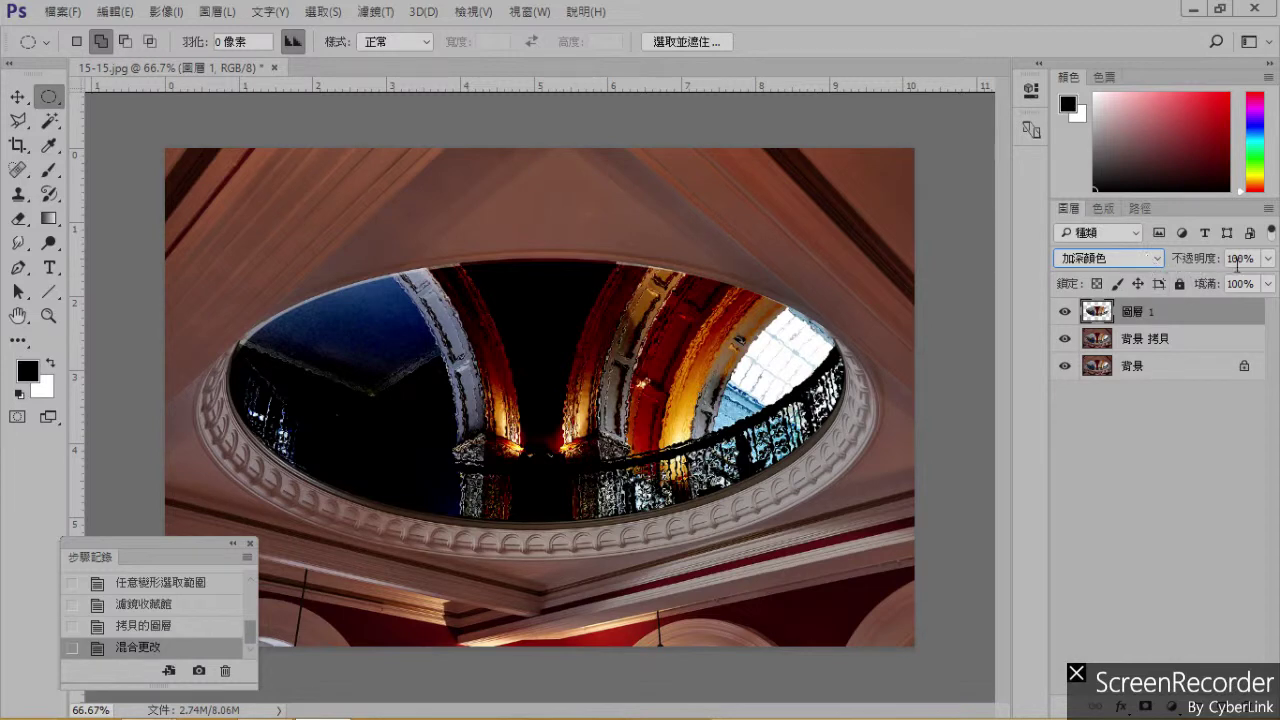
pyautogui.click(1268, 258)
pyautogui.moveTo(1266, 283)
pyautogui.mouseDown()
pyautogui.moveTo(1184, 305)
pyautogui.moveTo(1268, 283)
pyautogui.mouseUp()
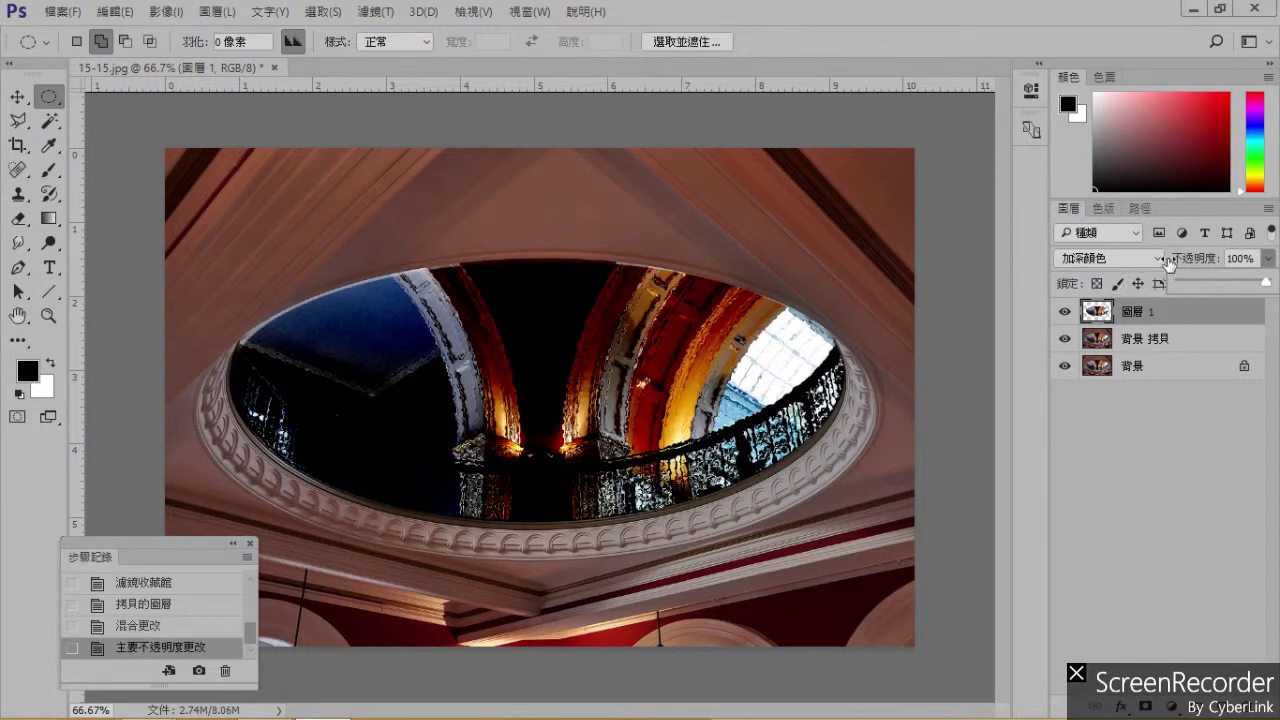
# Change the opening layer's blending mode to Pin Light (小光源) and lower its opacity to 73%.
pyautogui.click(1161, 258)
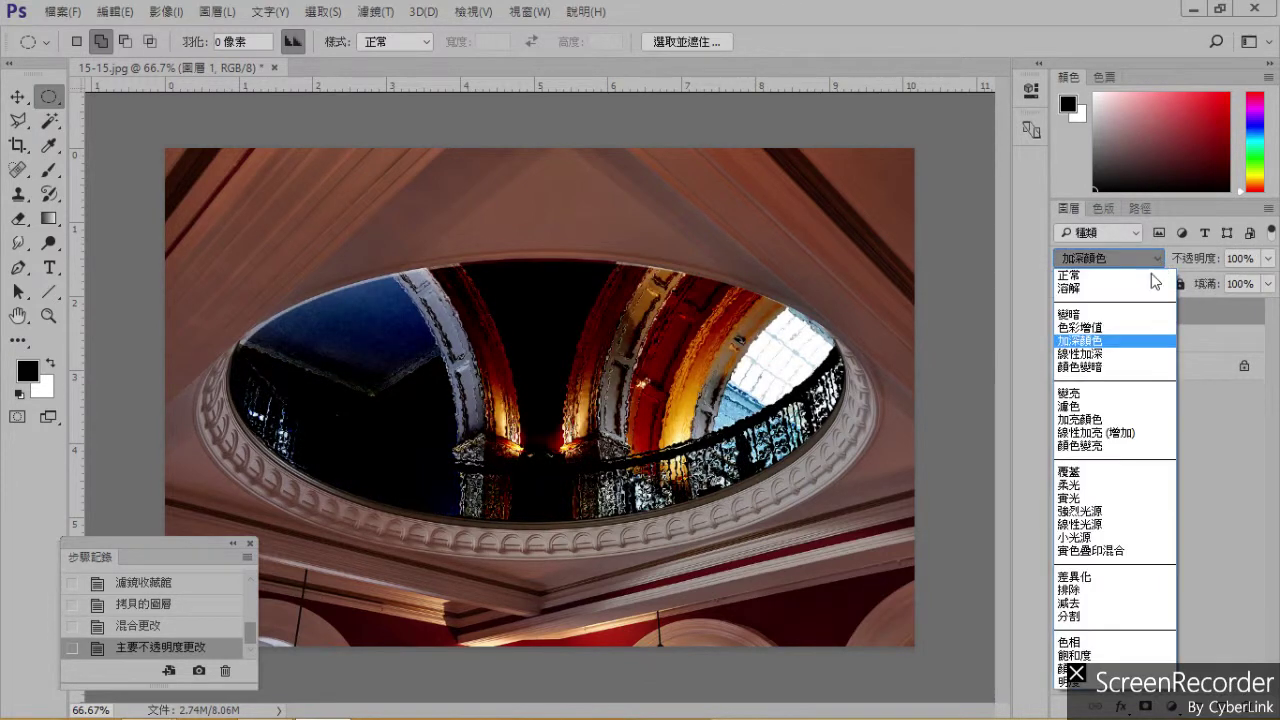
pyautogui.click(1108, 539)
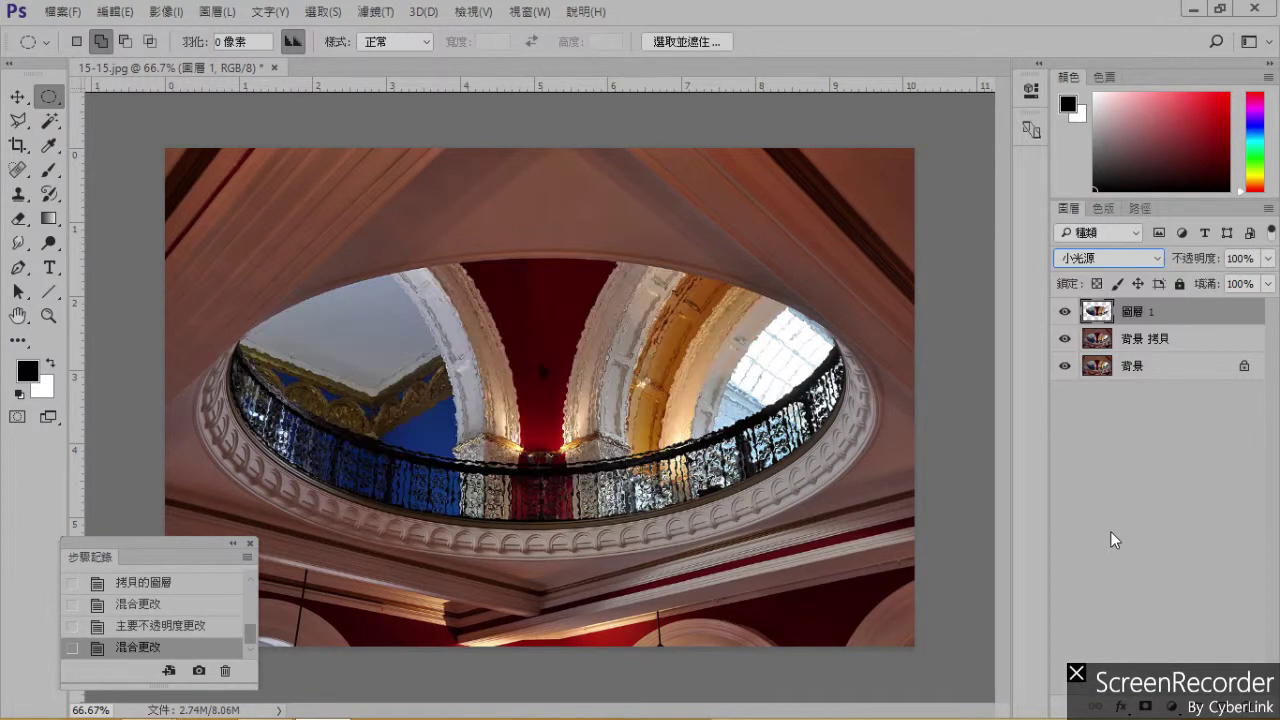
pyautogui.click(1268, 259)
pyautogui.moveTo(1265, 286)
pyautogui.mouseDown()
pyautogui.moveTo(1190, 284)
pyautogui.moveTo(1242, 283)
pyautogui.mouseUp()
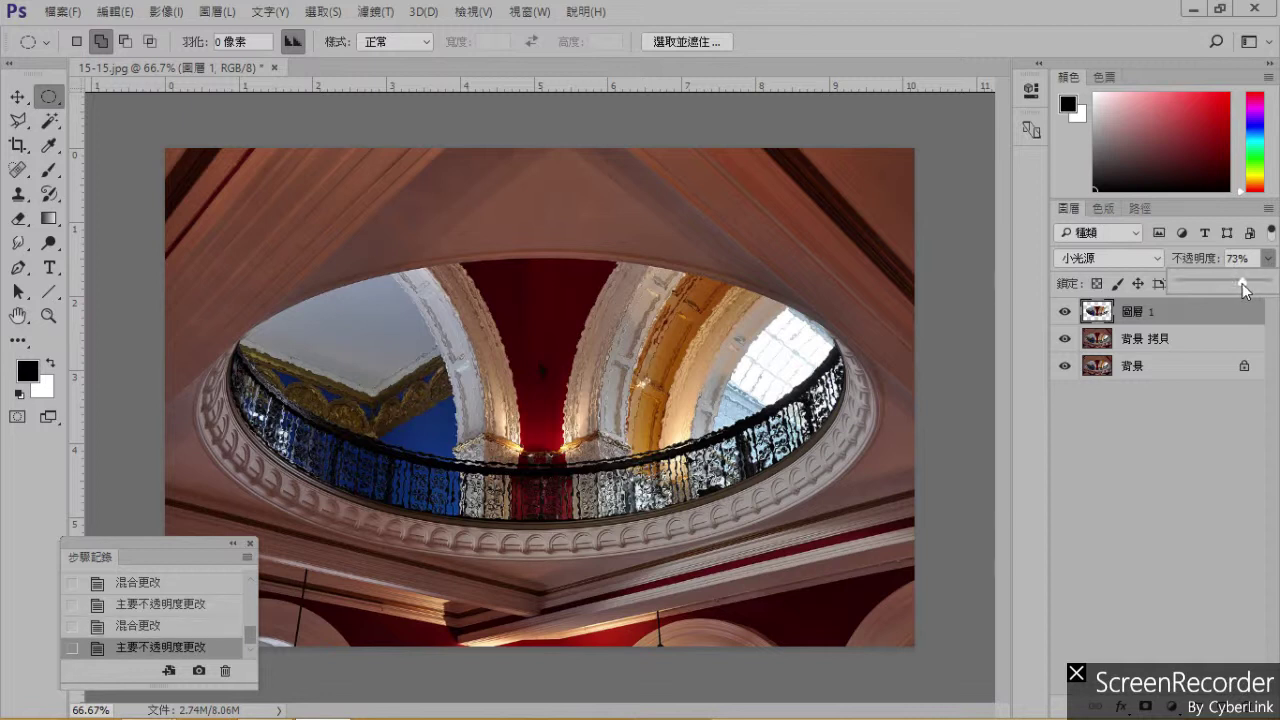
# Try Multiply (色彩增值) on the opening layer and switch its blending mode to Color Burn (加深顏色).
pyautogui.click(1155, 262)
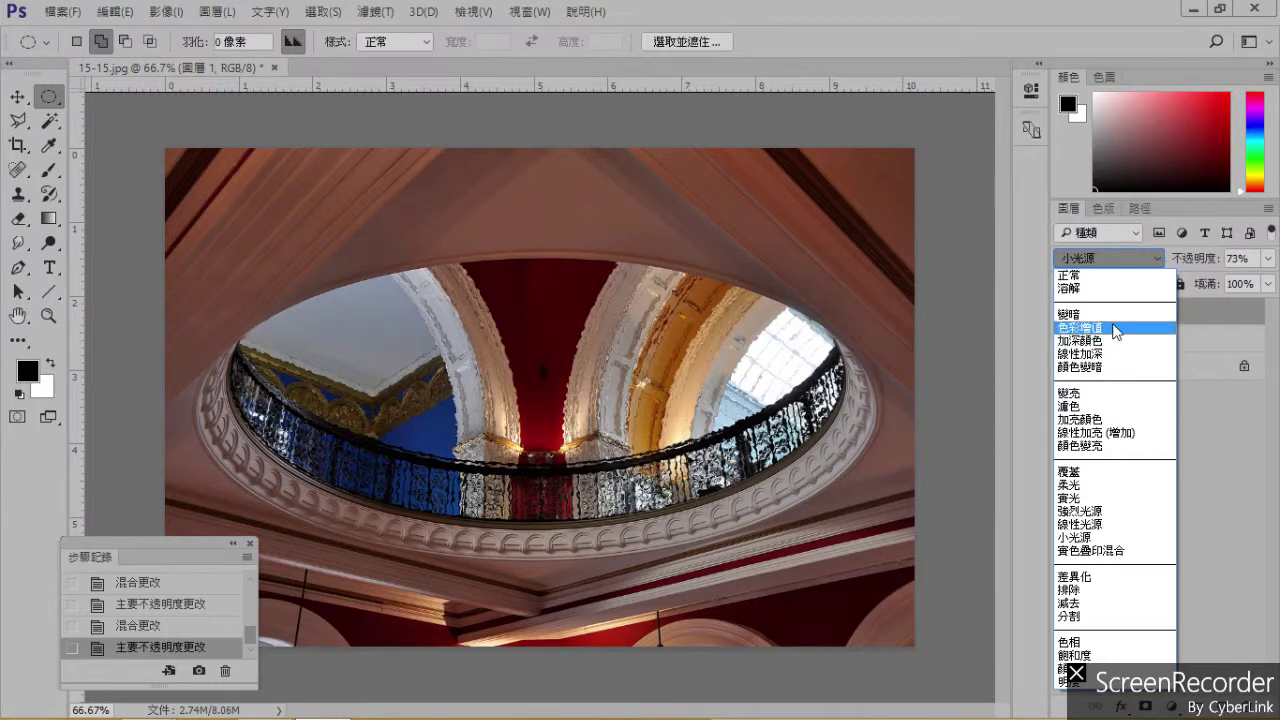
pyautogui.click(1115, 327)
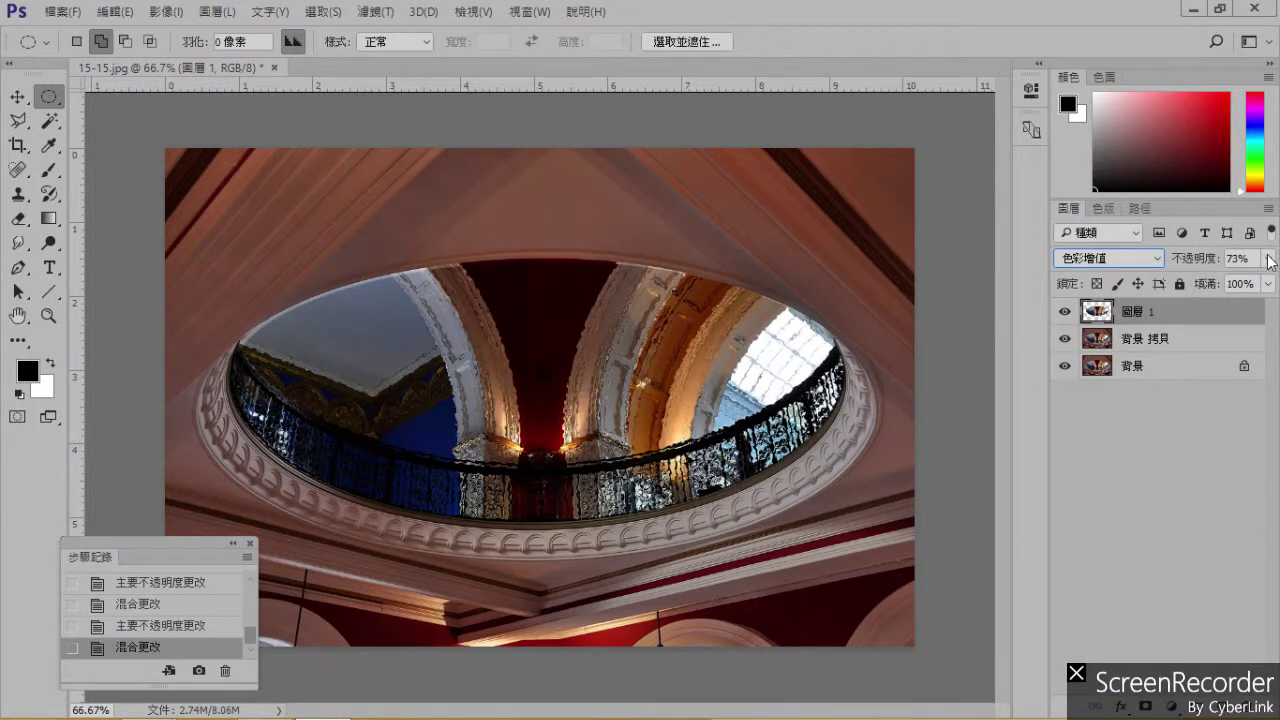
pyautogui.click(1151, 261)
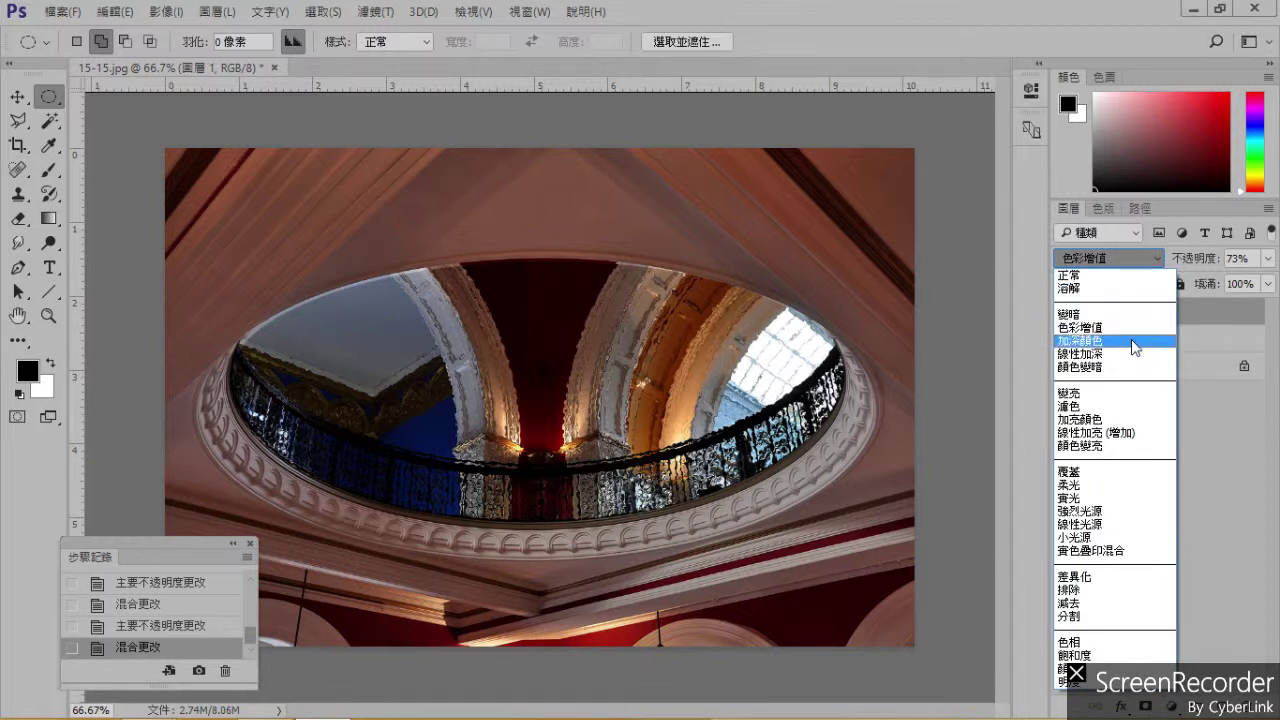
pyautogui.click(1131, 340)
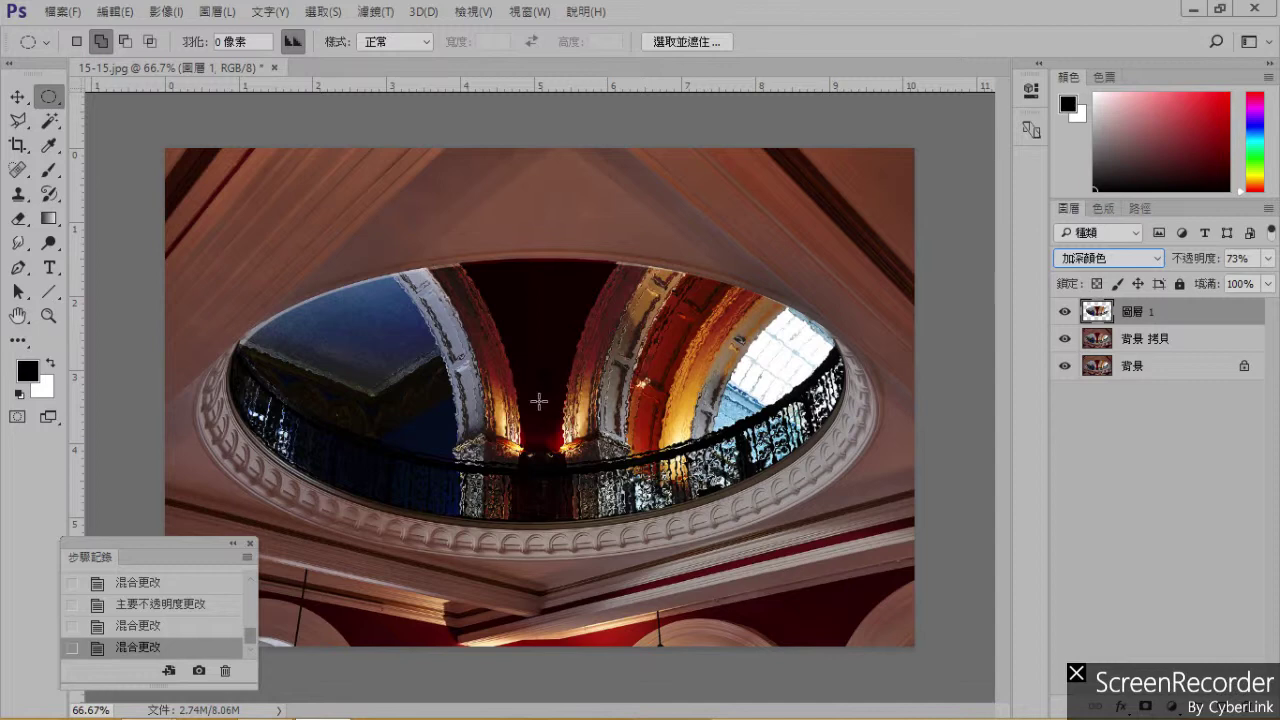
# Close 15-15.jpg without saving and open the recent file 15-16.jpg, discarding its embedded color profile.
pyautogui.click(273, 67)
pyautogui.click(665, 297)
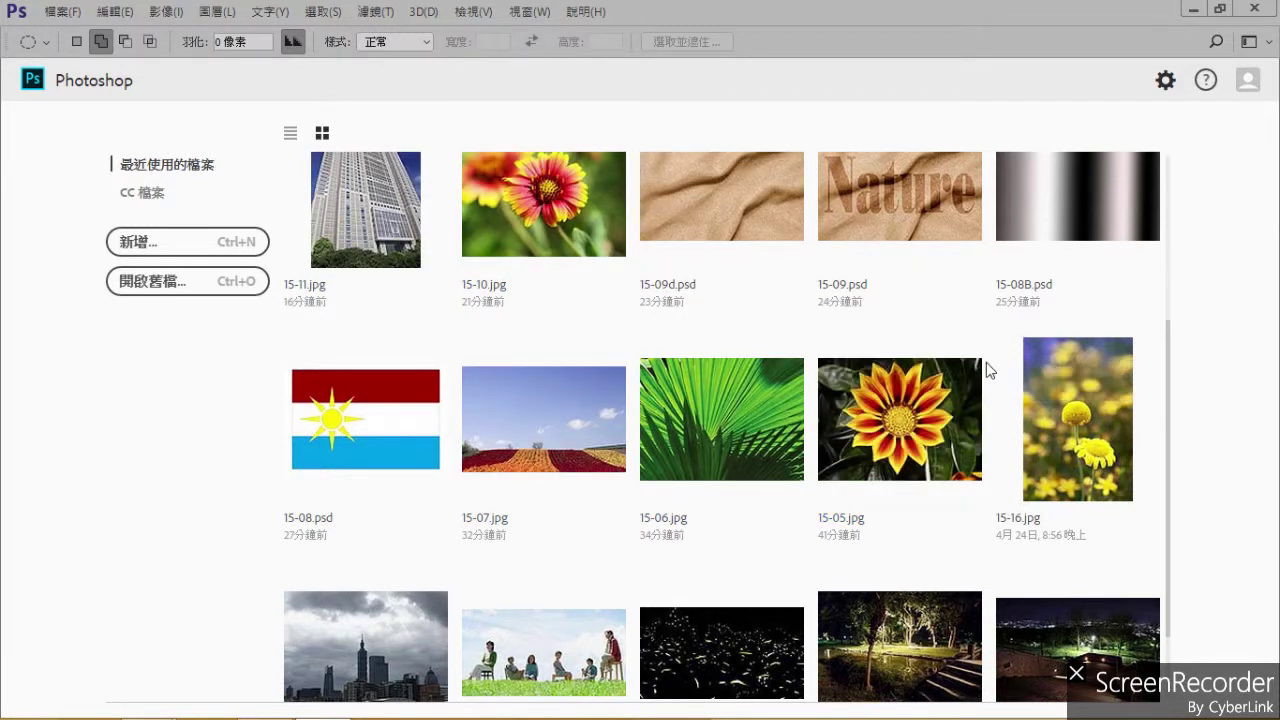
pyautogui.click(1050, 408)
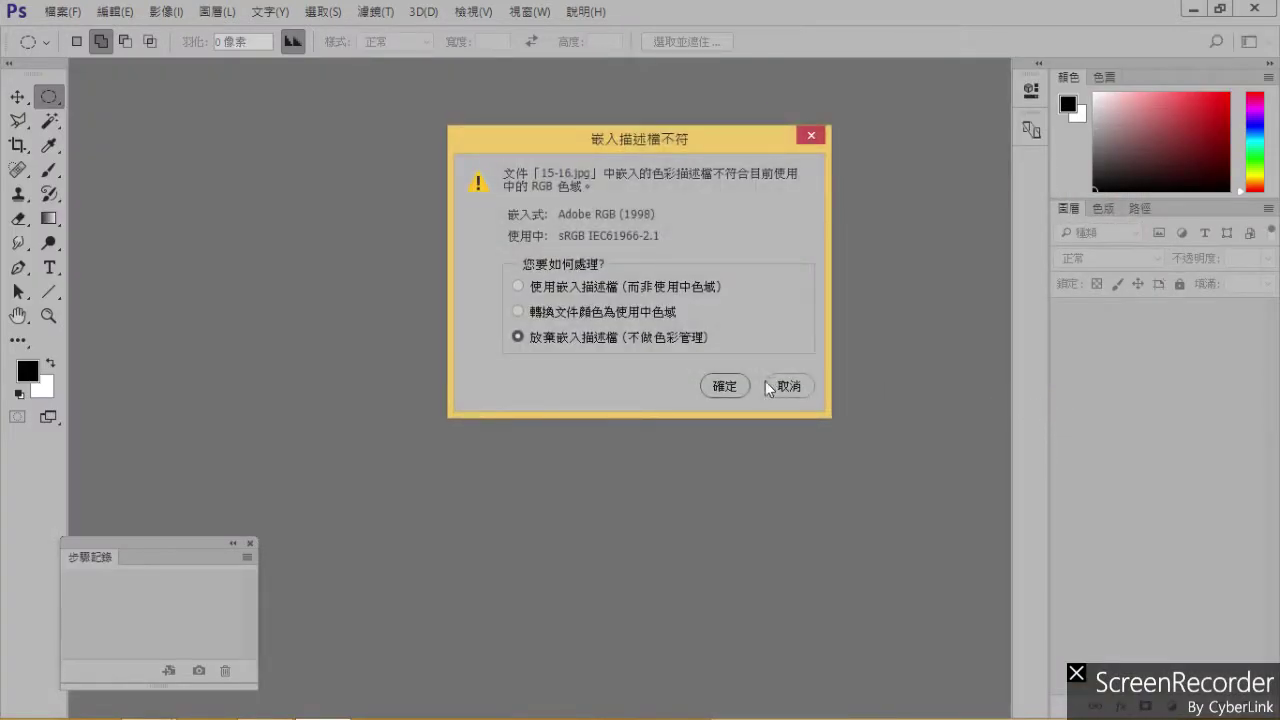
pyautogui.click(725, 386)
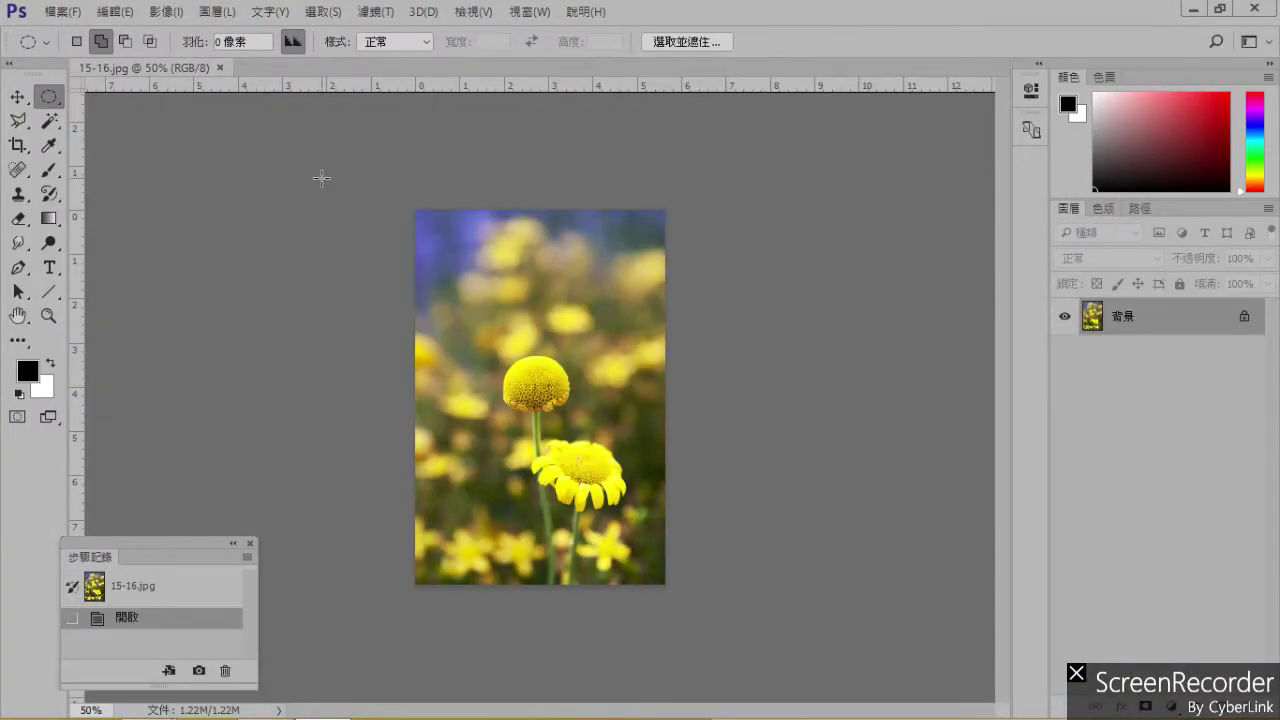
# Duplicate the background layer of the yellow flower photo and choose the Filter Gallery's Diffuse Glow (擴散光暈) for the copy.
pyautogui.hotkey('ctrl', '+')
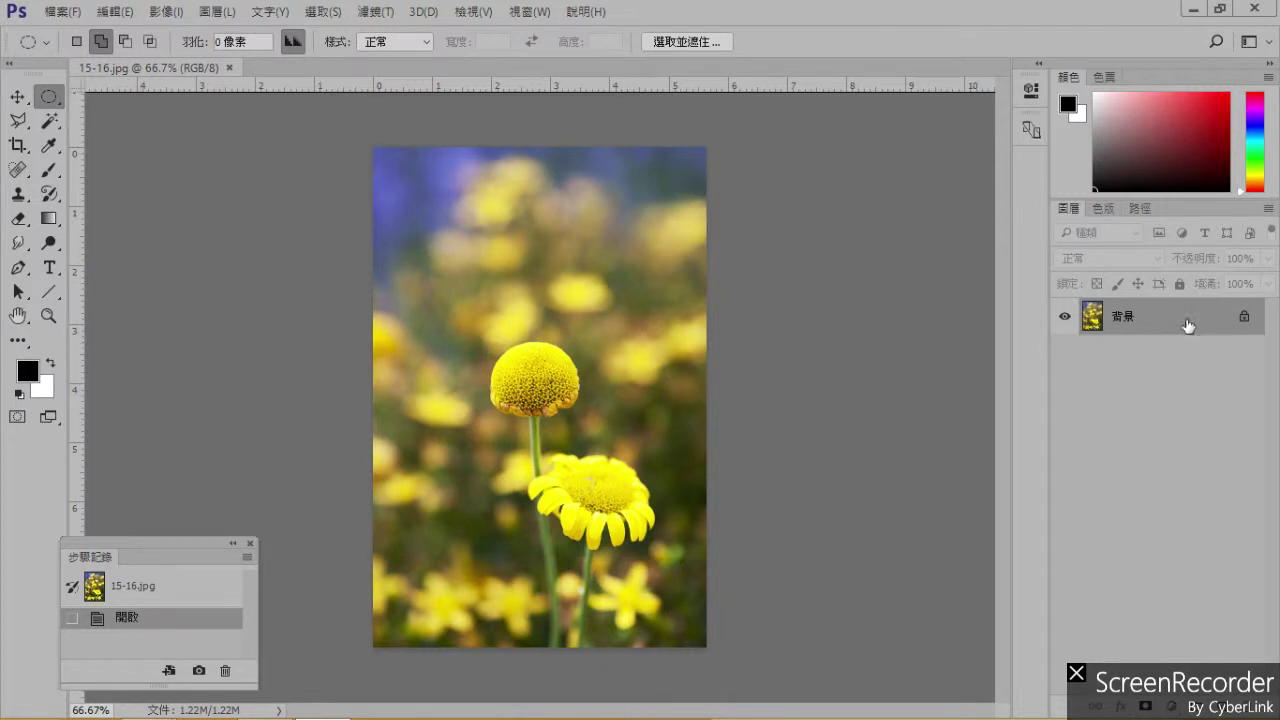
pyautogui.moveTo(1195, 325); pyautogui.dragTo(1220, 705)
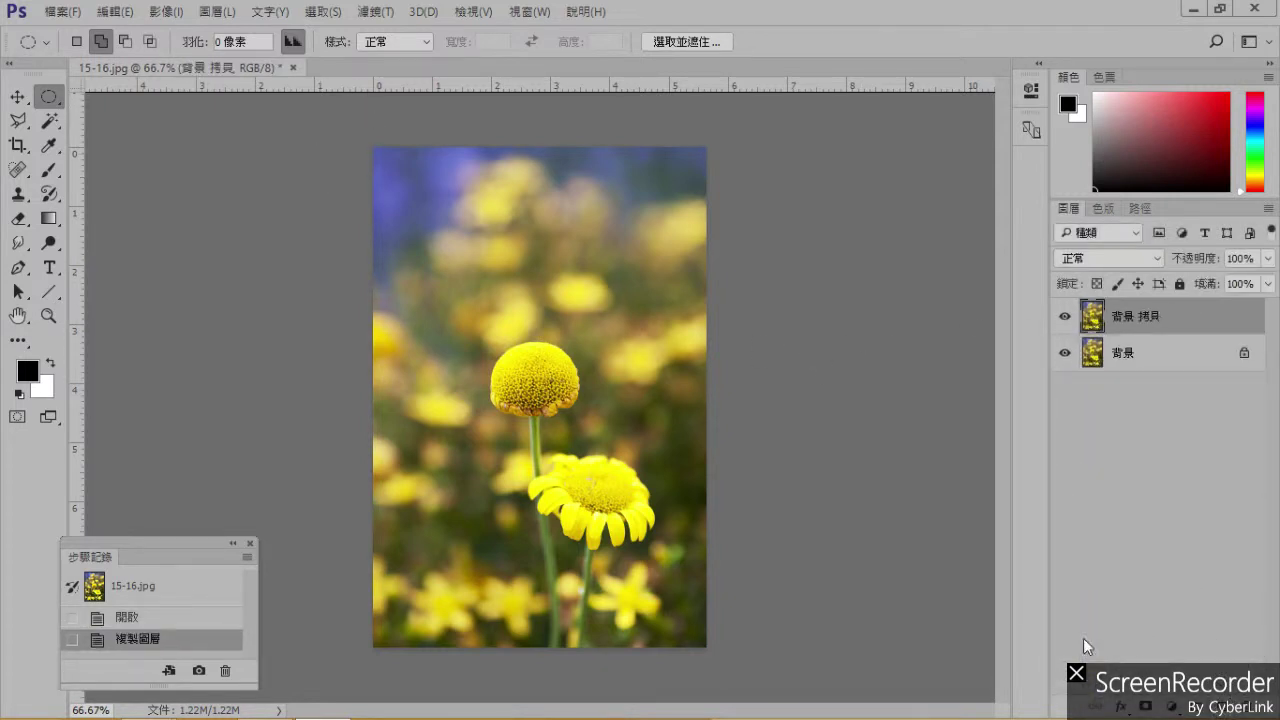
pyautogui.click(376, 11)
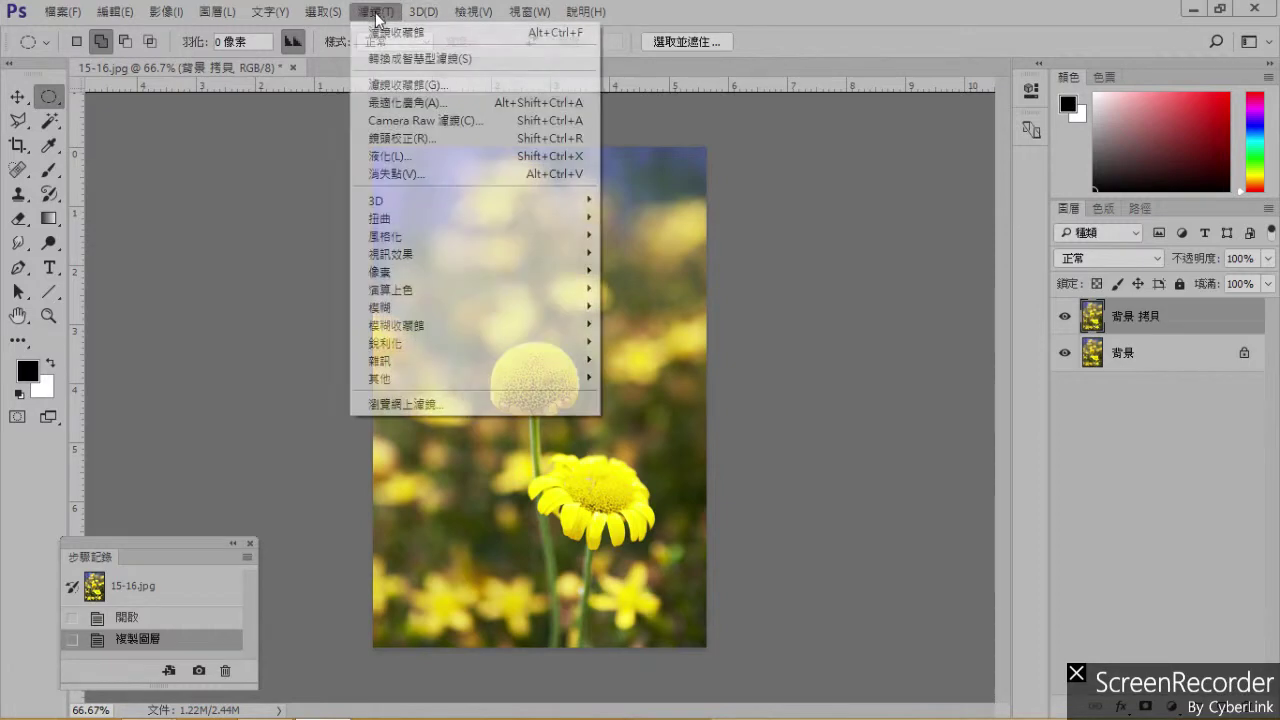
pyautogui.click(415, 84)
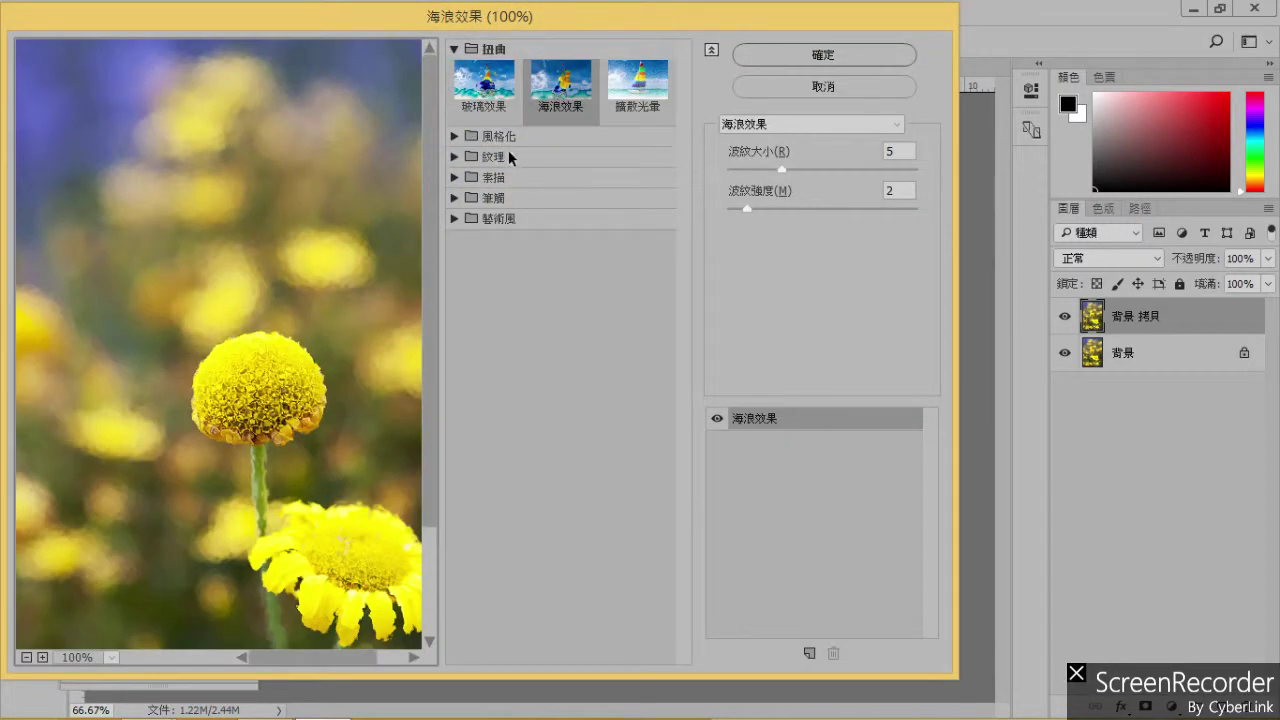
pyautogui.click(637, 80)
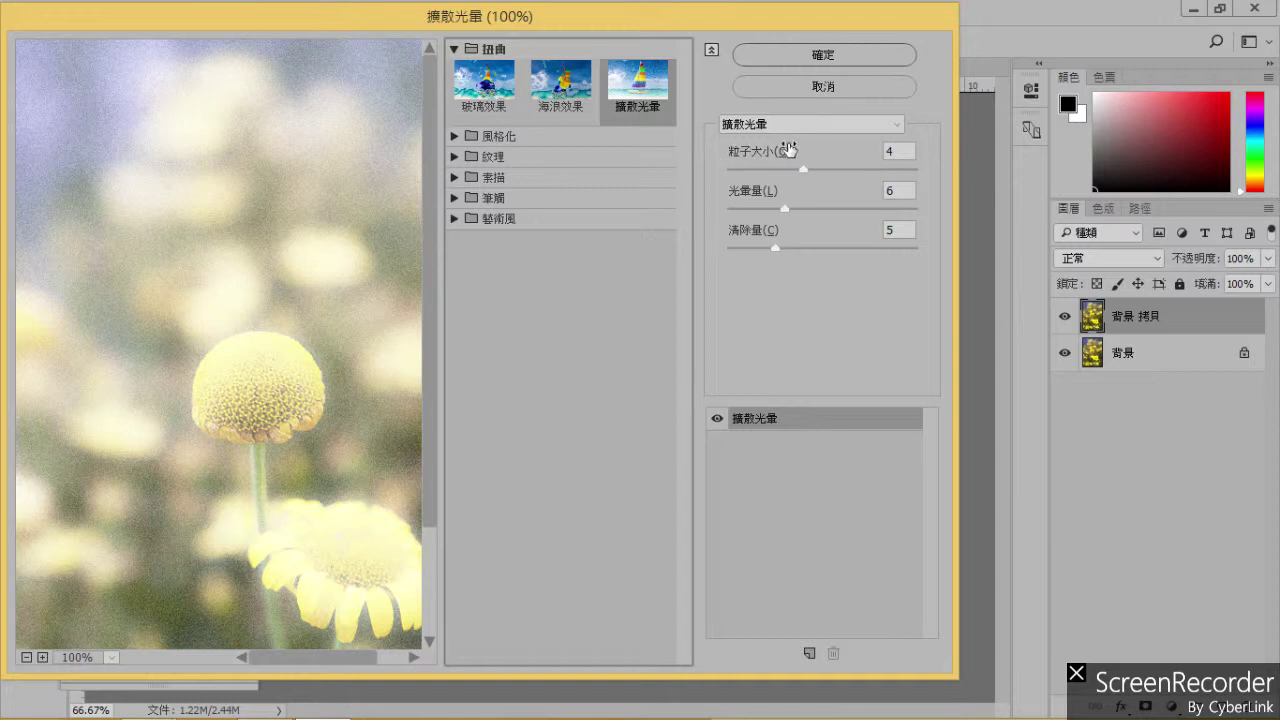
# Set Diffuse Glow to graininess 4, glow amount 11 and clear amount 7, and apply it to the copied layer.
pyautogui.moveTo(803, 167); pyautogui.dragTo(702, 160)
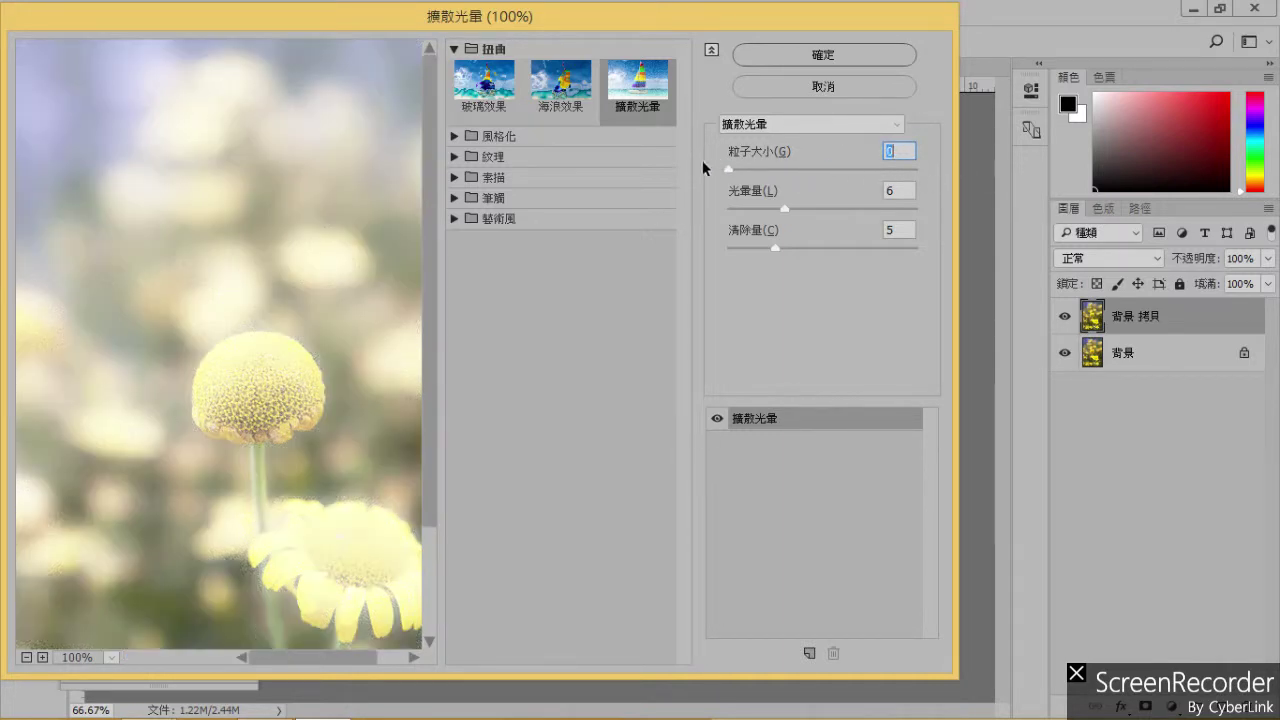
pyautogui.write('4')
pyautogui.moveTo(784, 208); pyautogui.dragTo(760, 252)
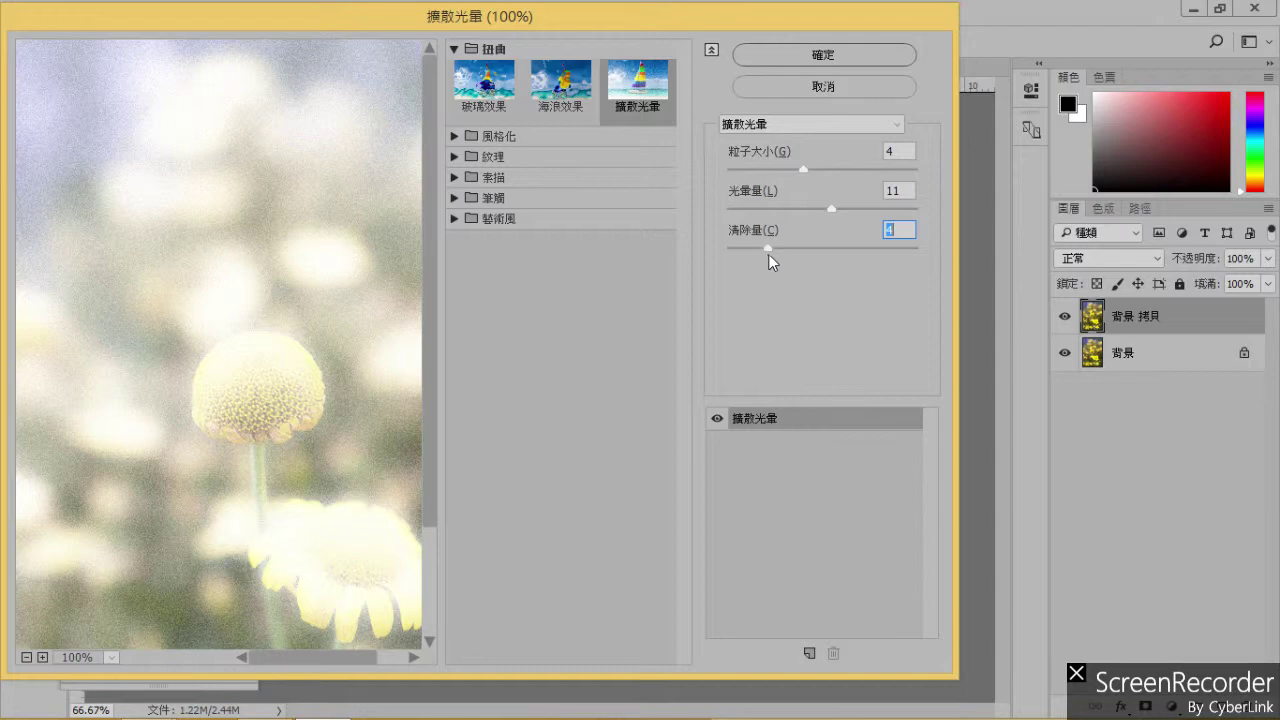
pyautogui.moveTo(768, 254); pyautogui.dragTo(793, 245)
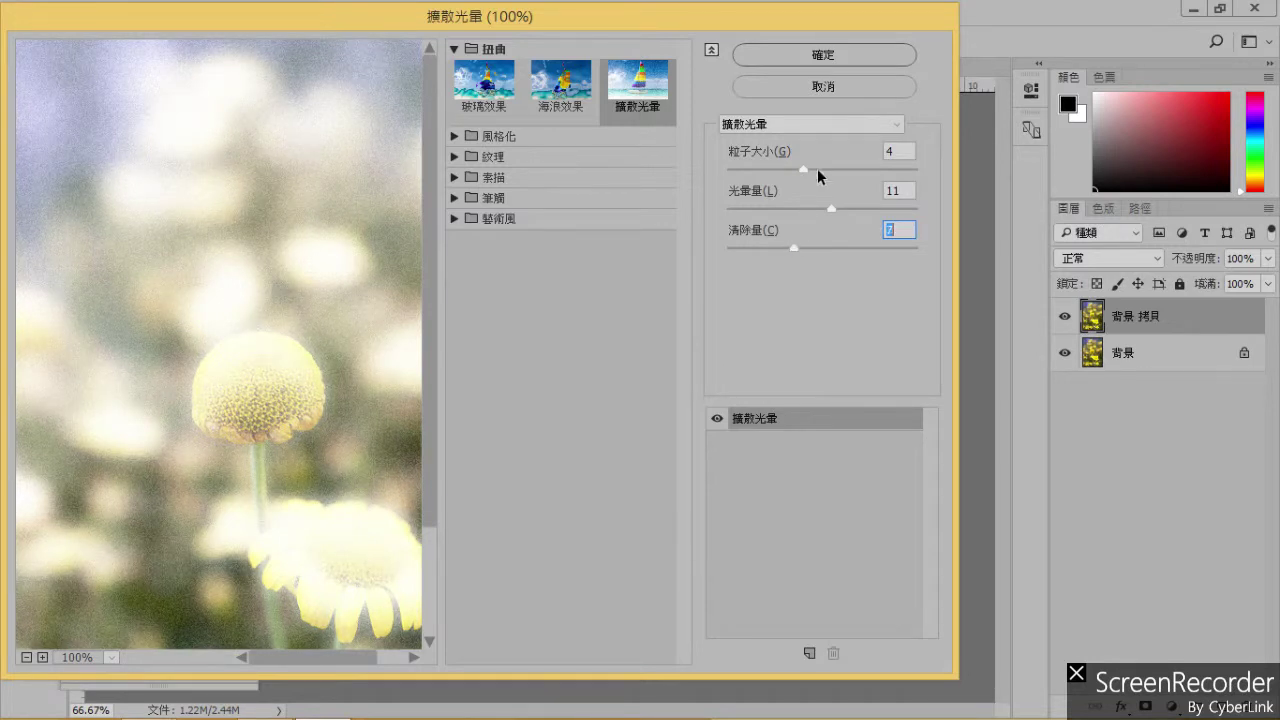
pyautogui.click(833, 57)
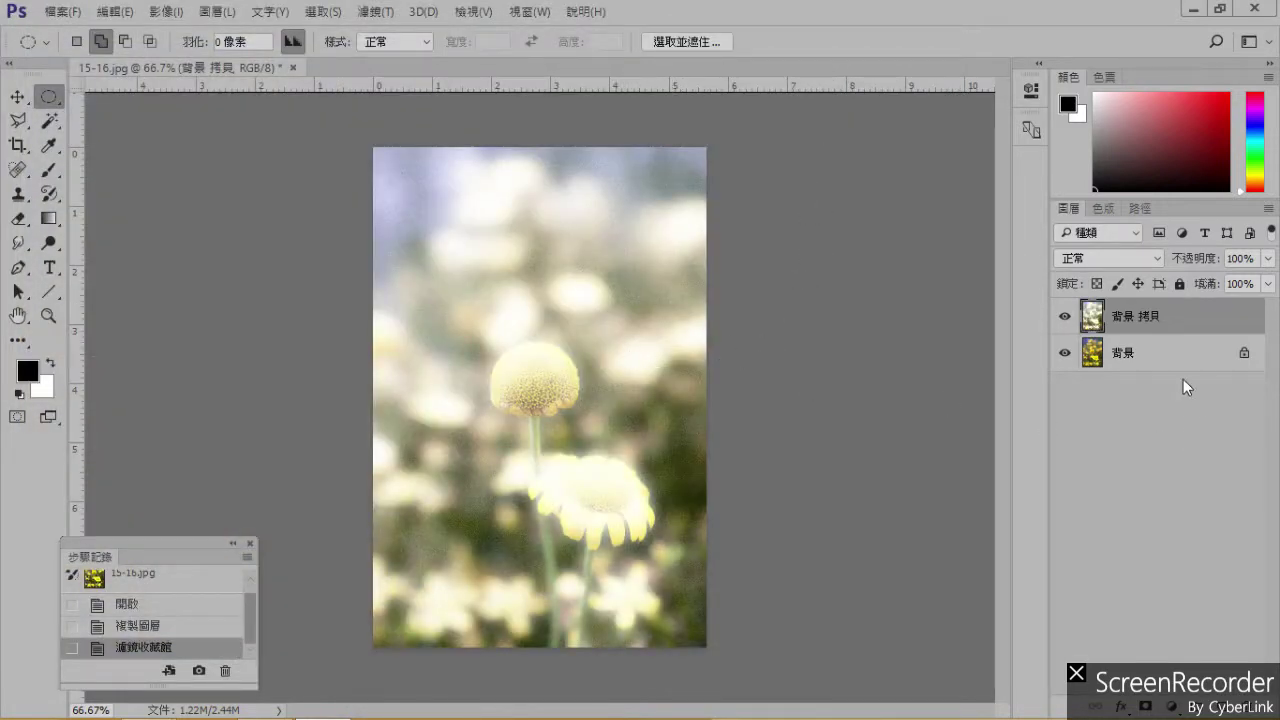
# Duplicate the original background layer again, hide the first glow copy and open the Filter Gallery for the new copy.
pyautogui.moveTo(1187, 365); pyautogui.dragTo(1226, 708)
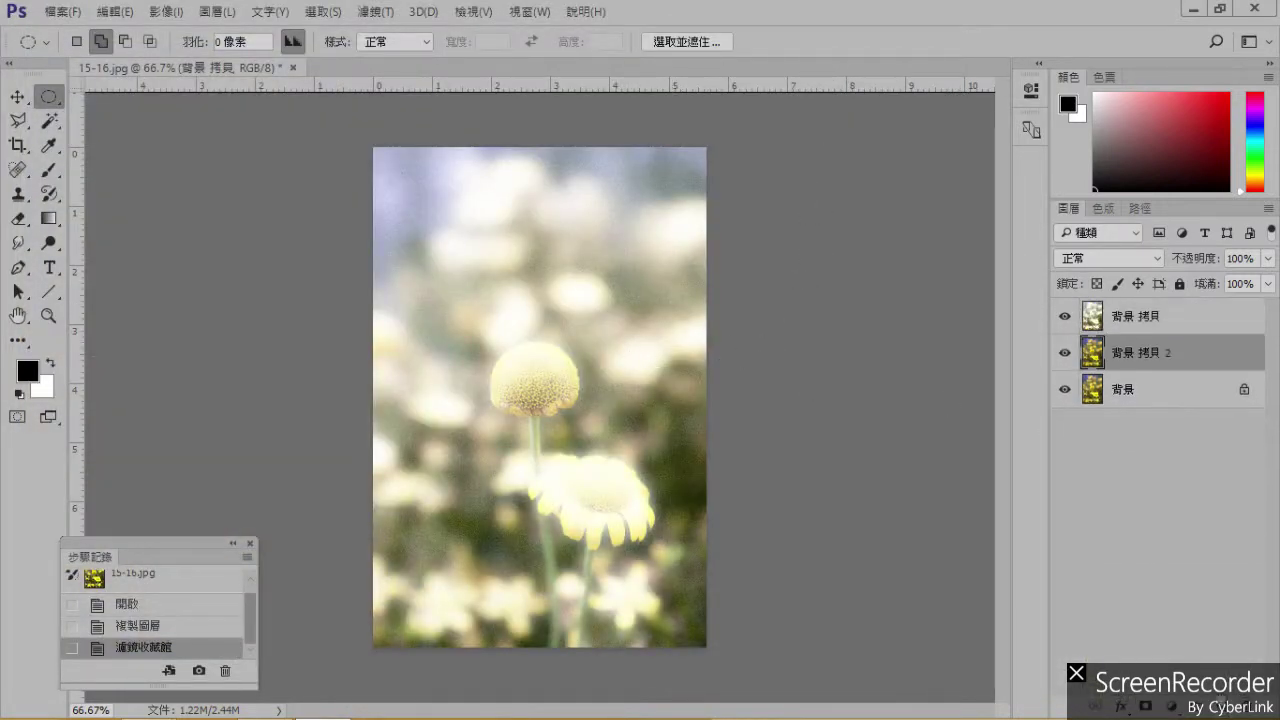
pyautogui.click(1065, 318)
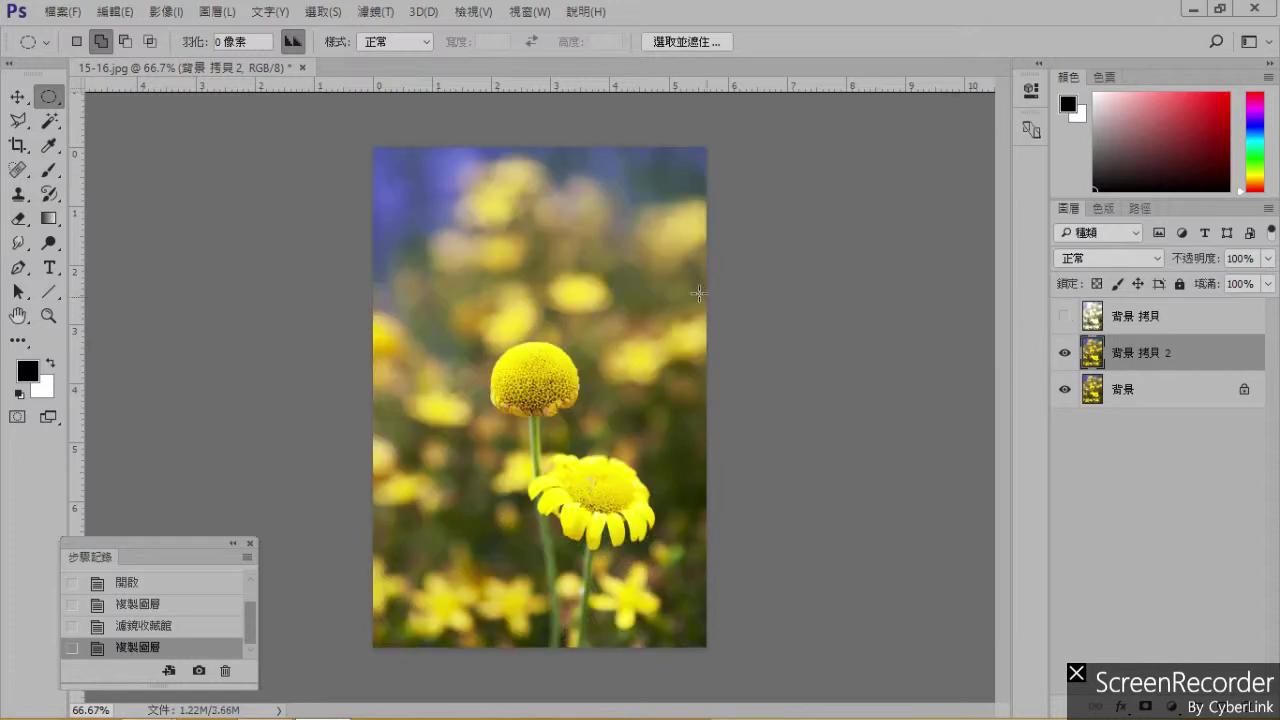
pyautogui.click(376, 11)
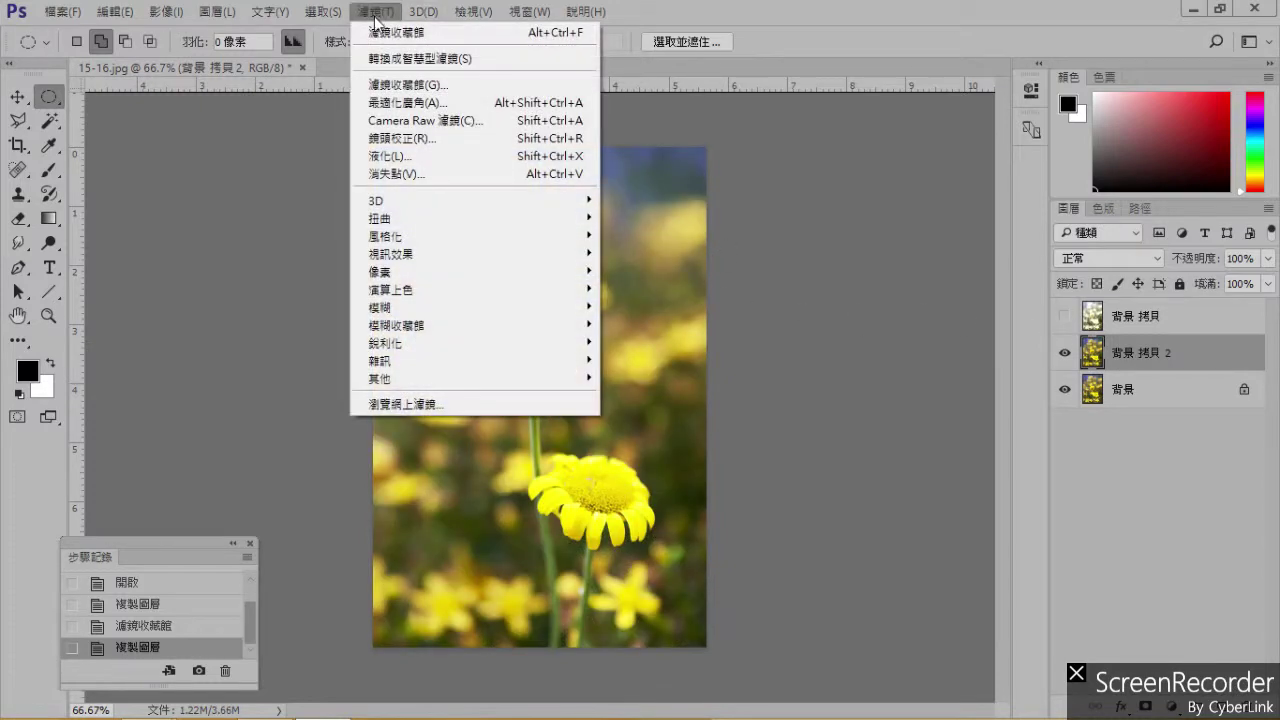
pyautogui.click(412, 88)
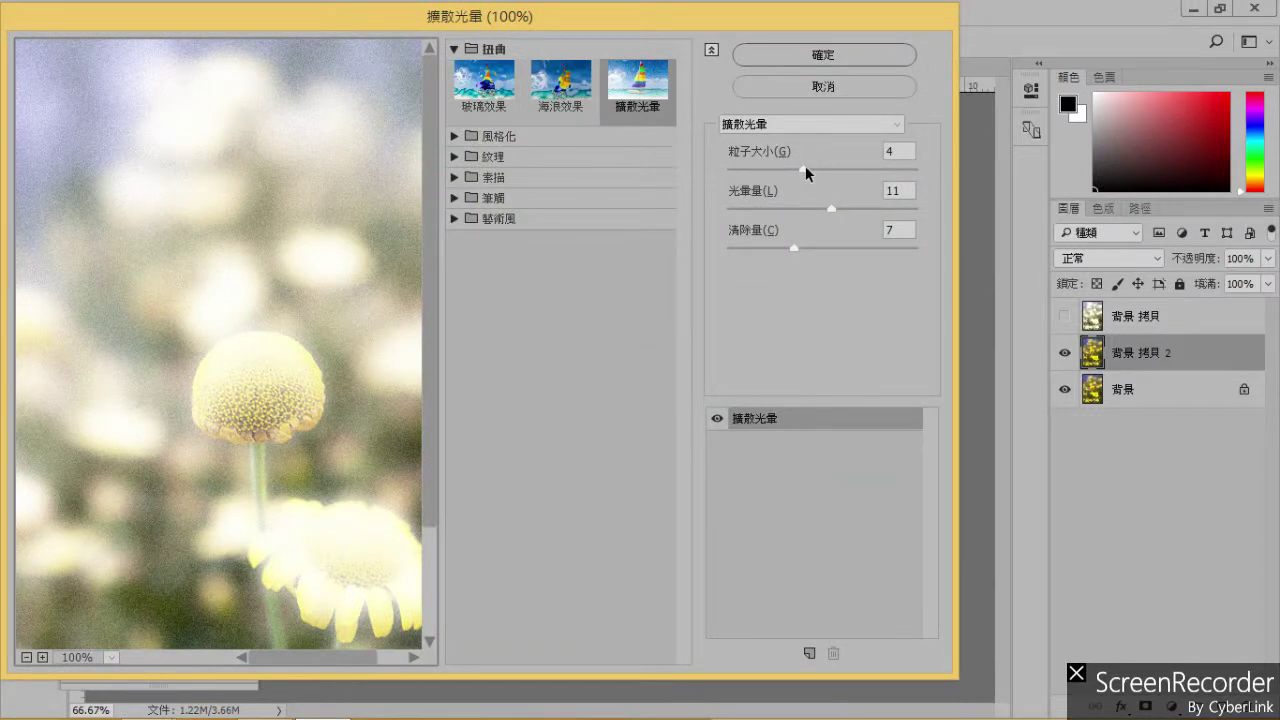
# Set Diffuse Glow (擴散光暈) to graininess 1, glow amount 2 and clear amount 11, and apply it to the second copy.
pyautogui.moveTo(802, 167); pyautogui.dragTo(750, 173)
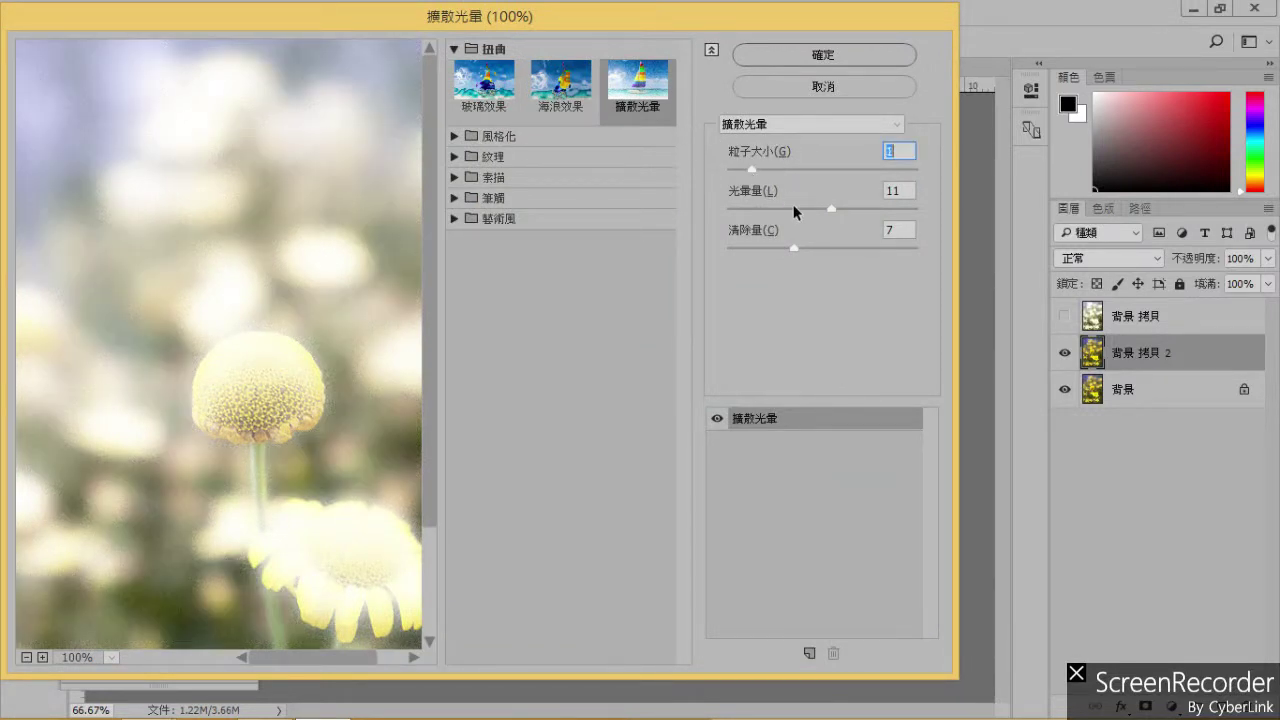
pyautogui.moveTo(838, 209); pyautogui.dragTo(748, 212)
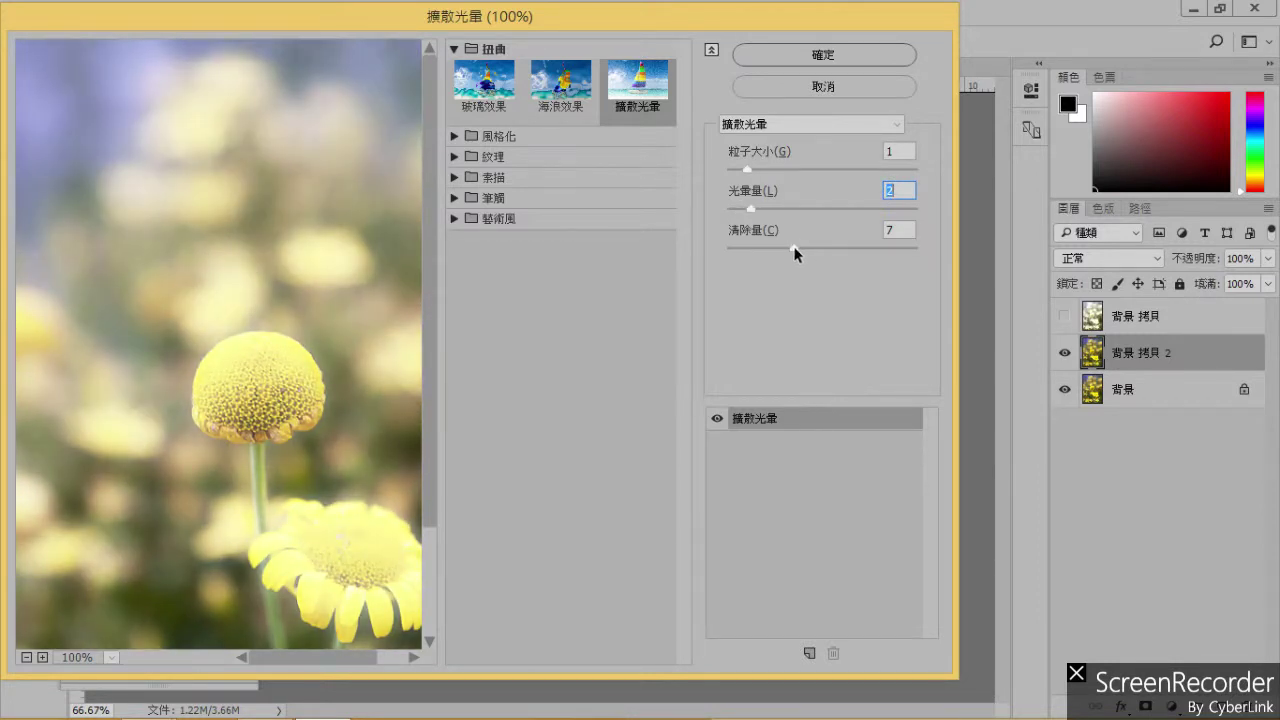
pyautogui.moveTo(794, 250); pyautogui.dragTo(834, 251)
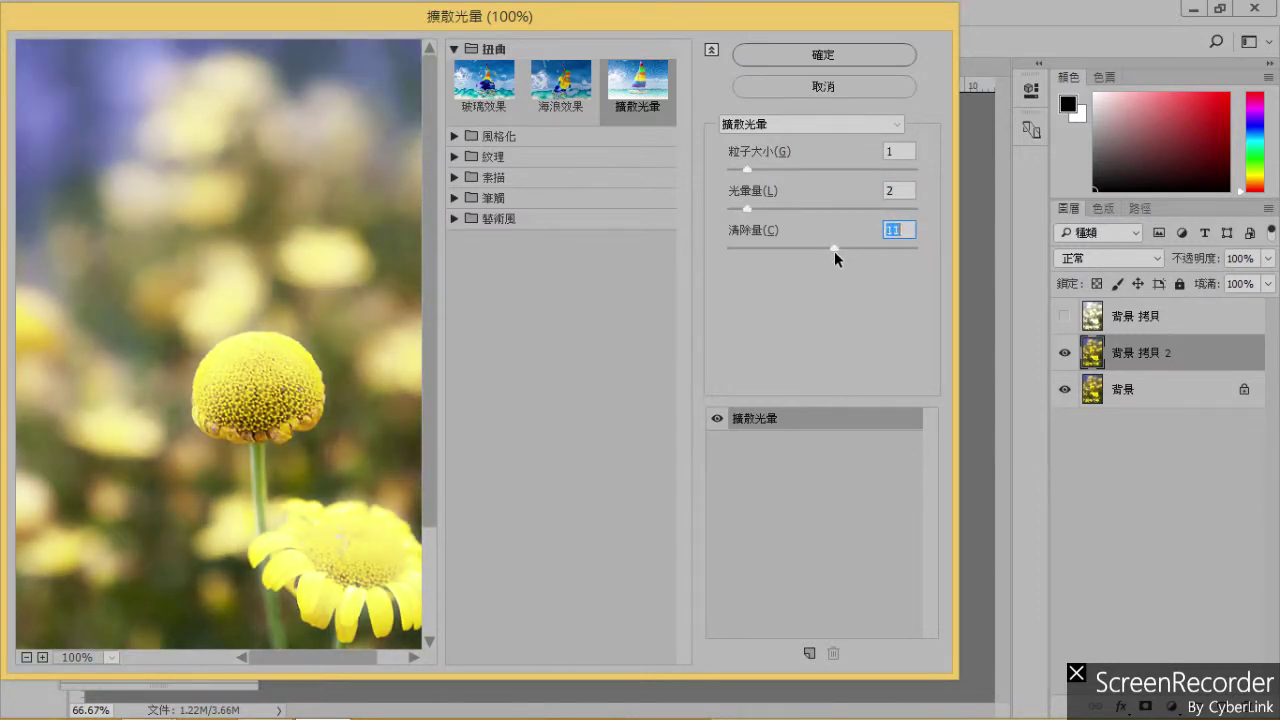
pyautogui.click(830, 55)
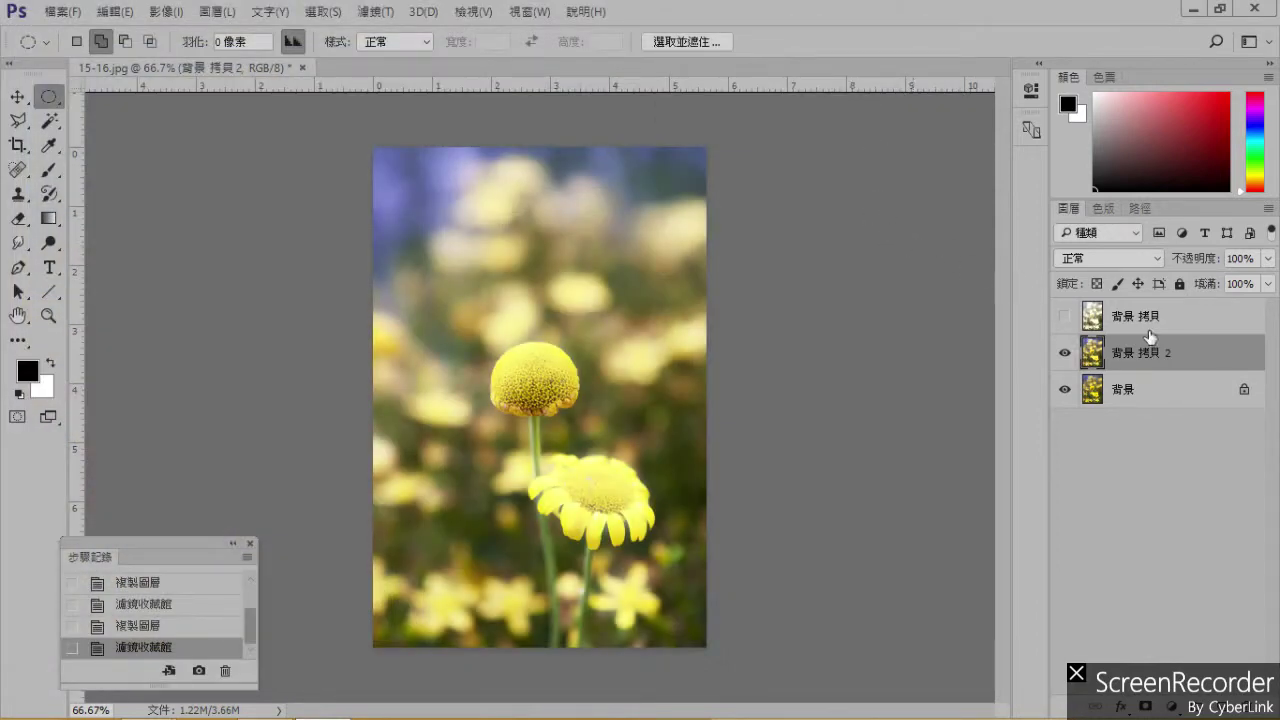
# Show the first glow copy again, add a layer mask and draw the multi-band gradient vertically across the mask.
pyautogui.click(1150, 324)
pyautogui.click(1066, 317)
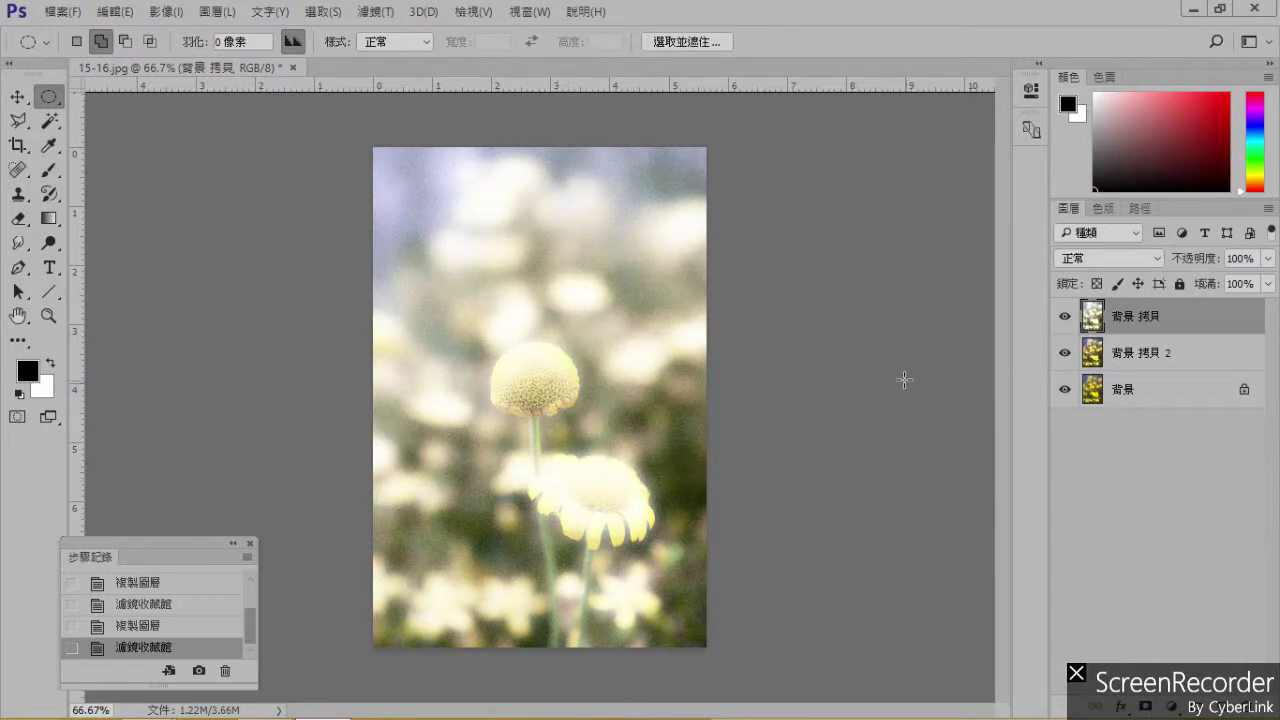
pyautogui.click(1146, 706)
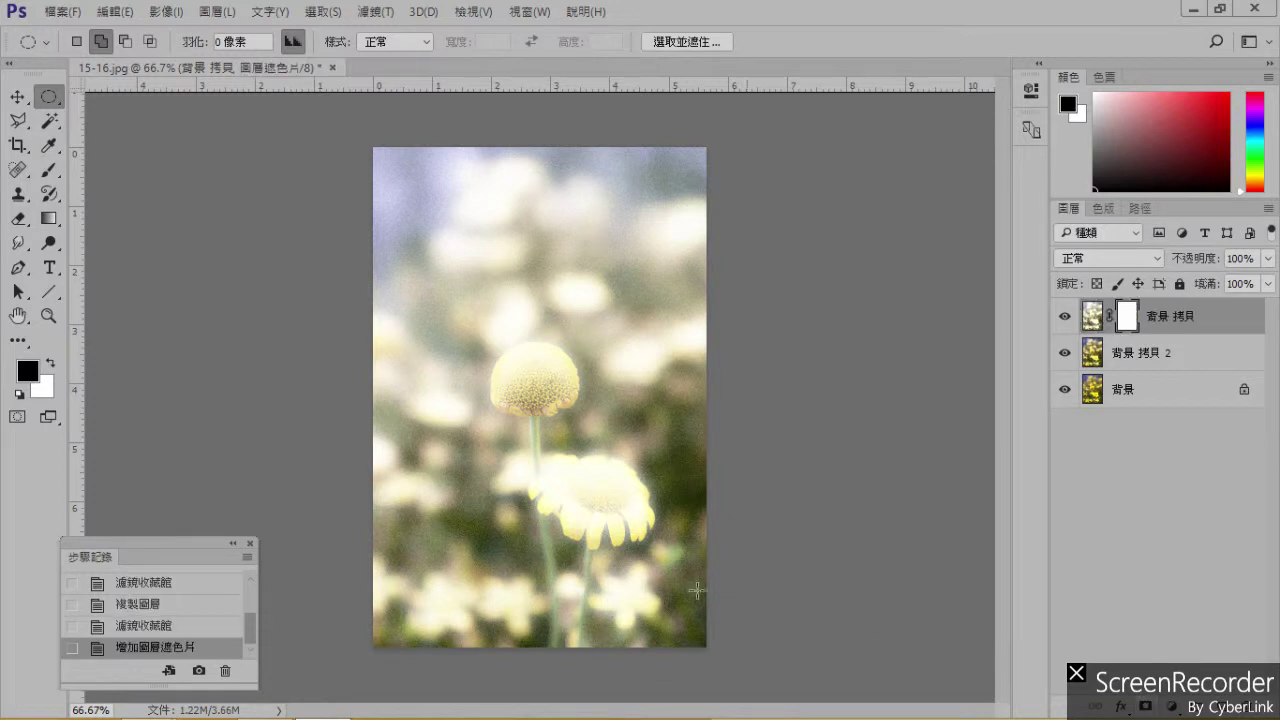
pyautogui.click(55, 214)
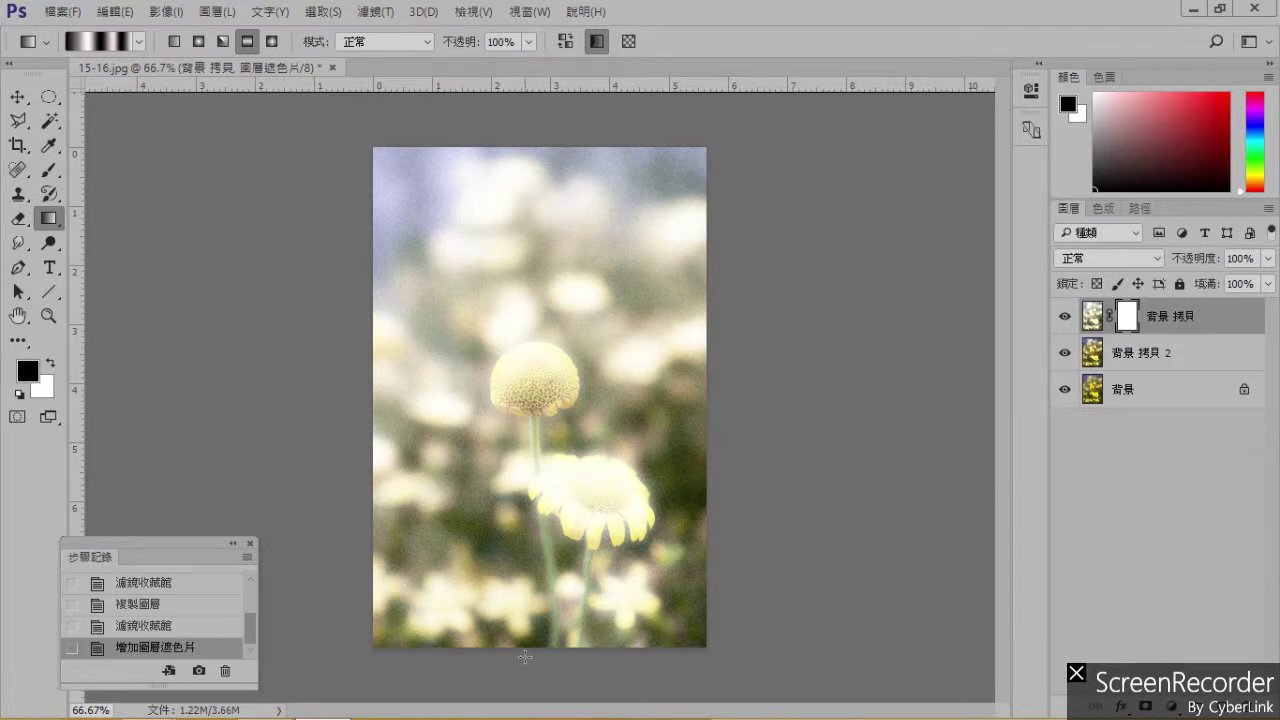
pyautogui.moveTo(525, 657); pyautogui.dragTo(525, 153)
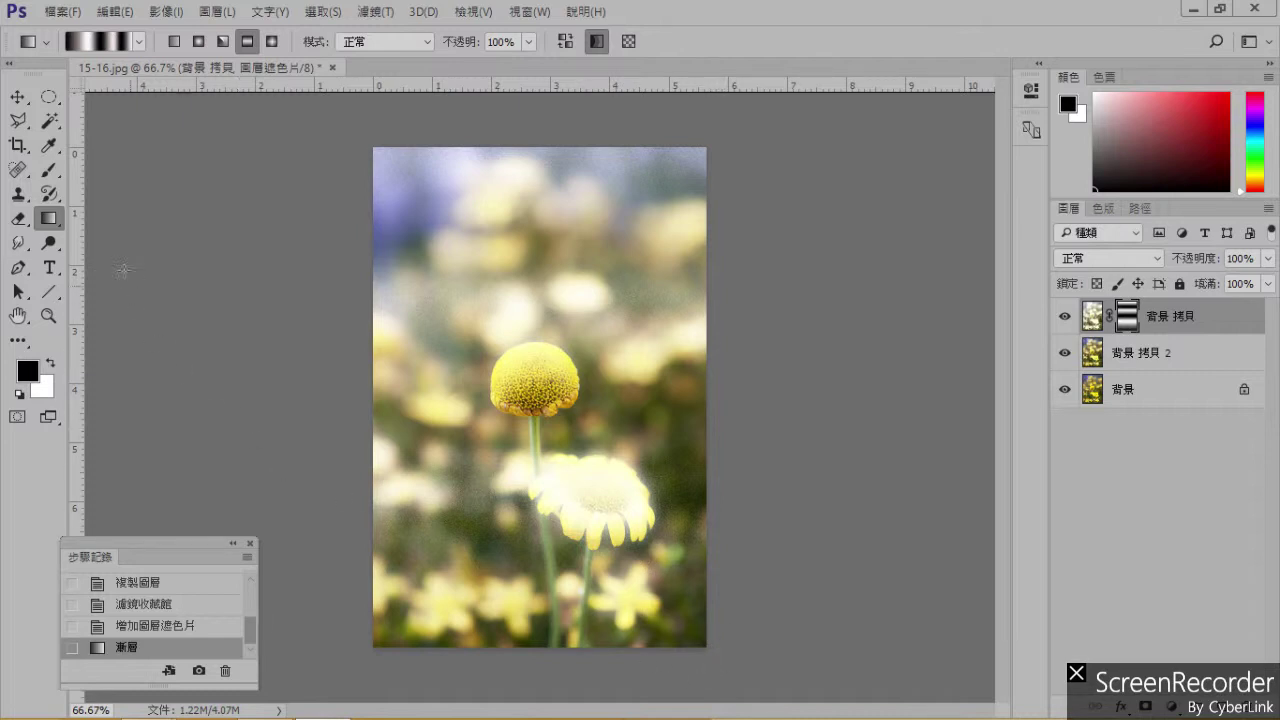
# Redraw the mask with the black-to-white gradient, running from the photo's lower edge up to its upper edge.
pyautogui.click(137, 42)
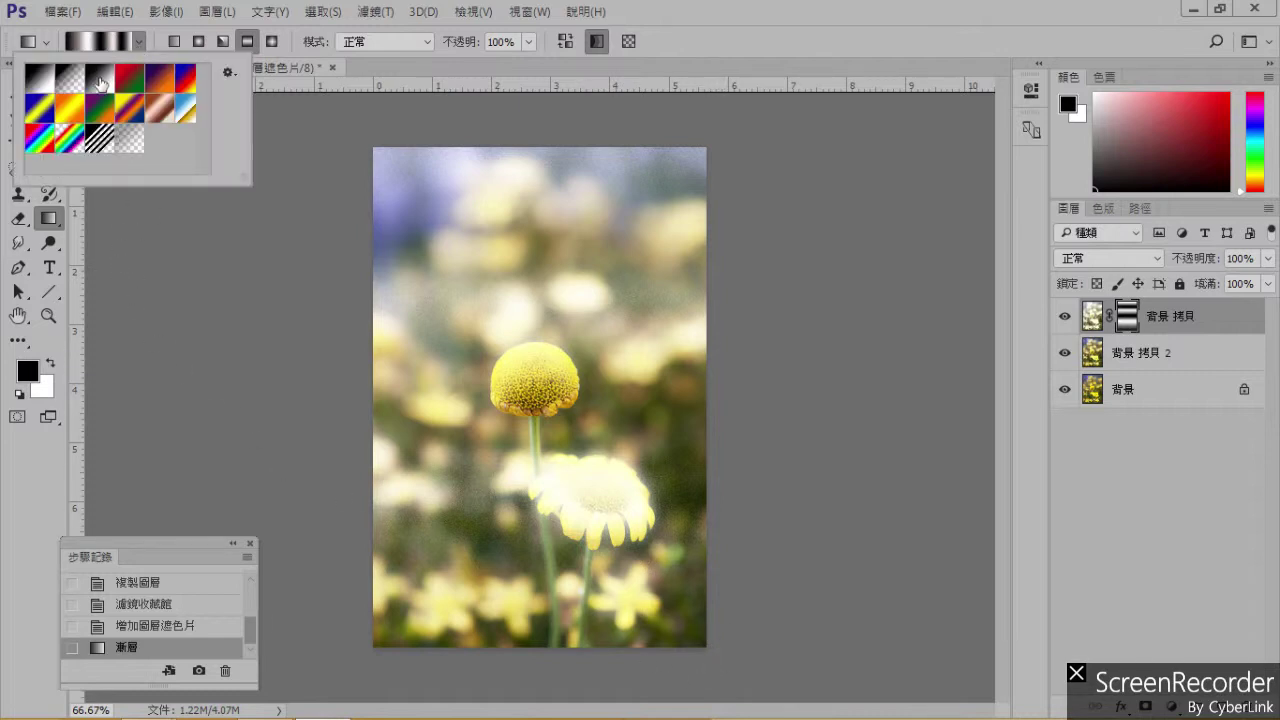
pyautogui.click(101, 86)
pyautogui.click(530, 668)
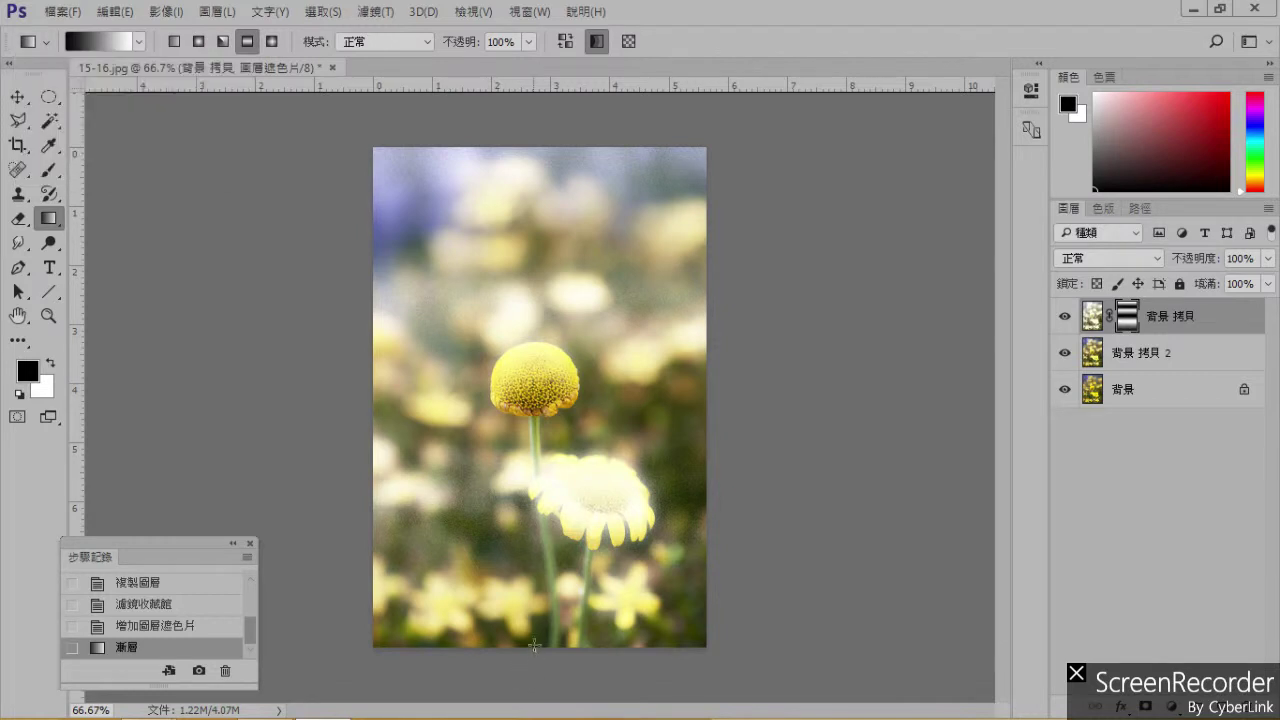
pyautogui.moveTo(530, 662); pyautogui.dragTo(532, 121)
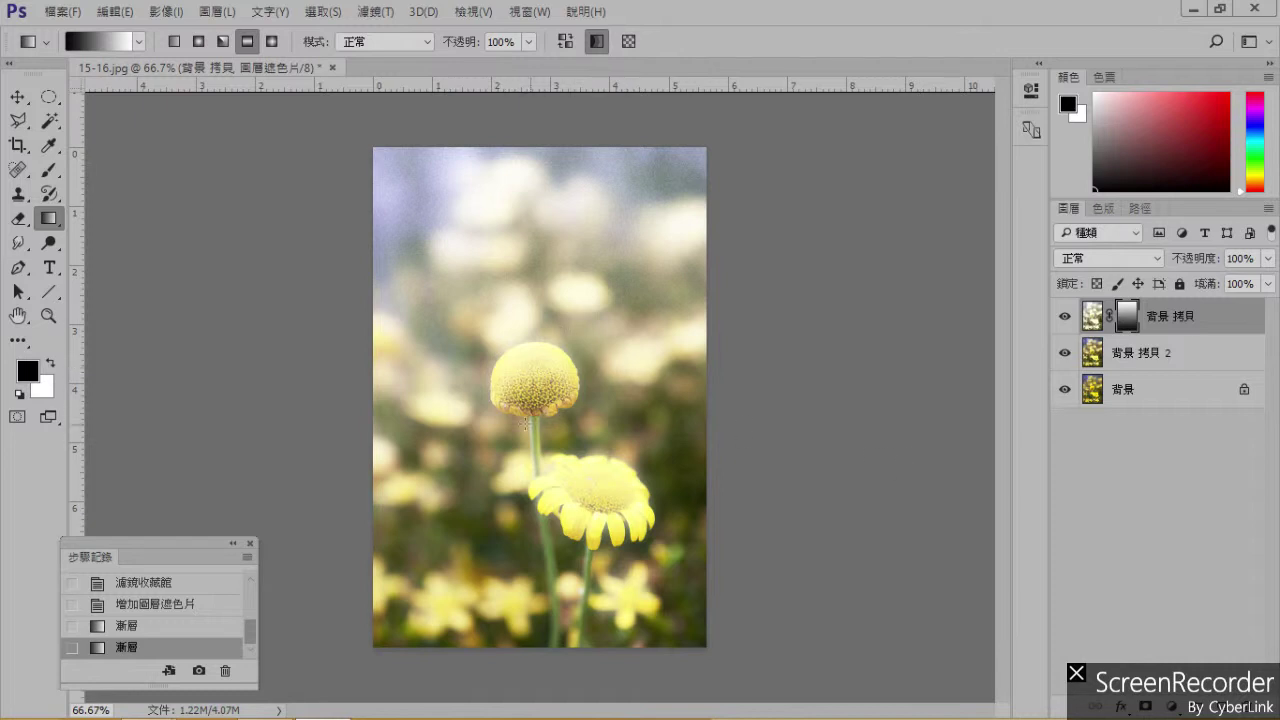
# Paint black on the mask over the two main flowers with the Brush tool at 23% opacity.
pyautogui.click(47, 167)
pyautogui.click(108, 170)
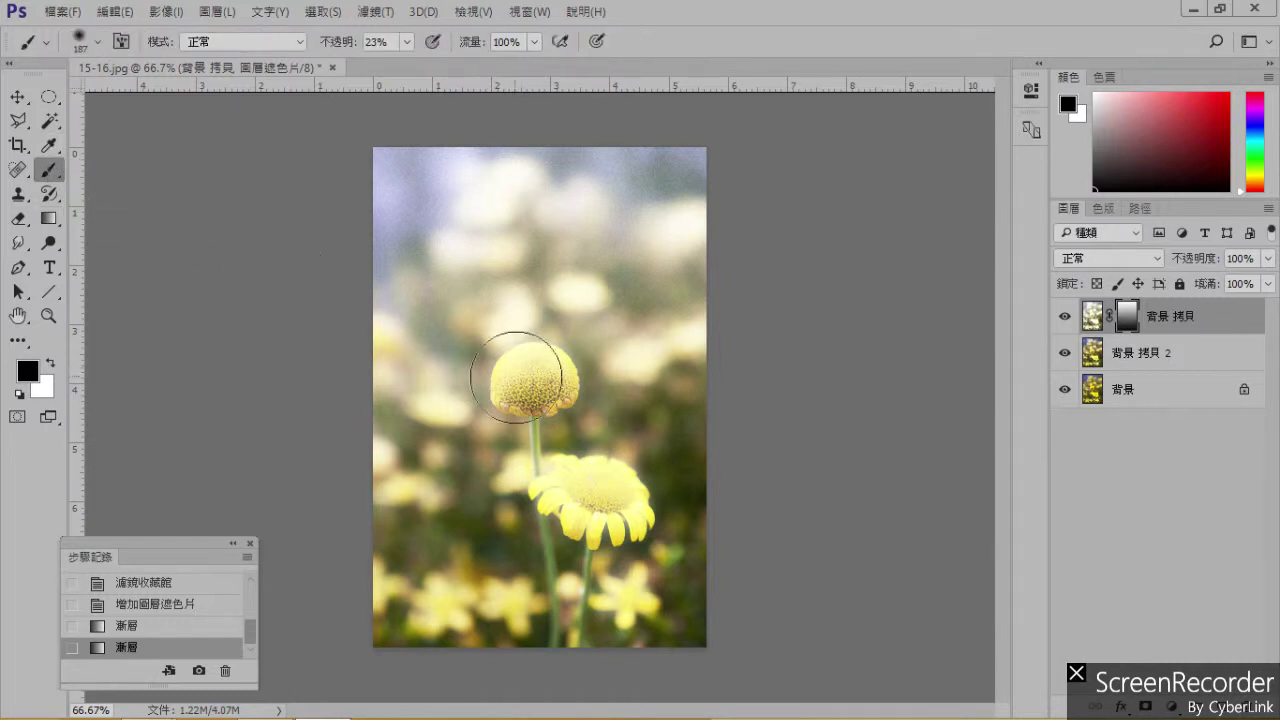
pyautogui.moveTo(508, 380); pyautogui.dragTo(550, 400)
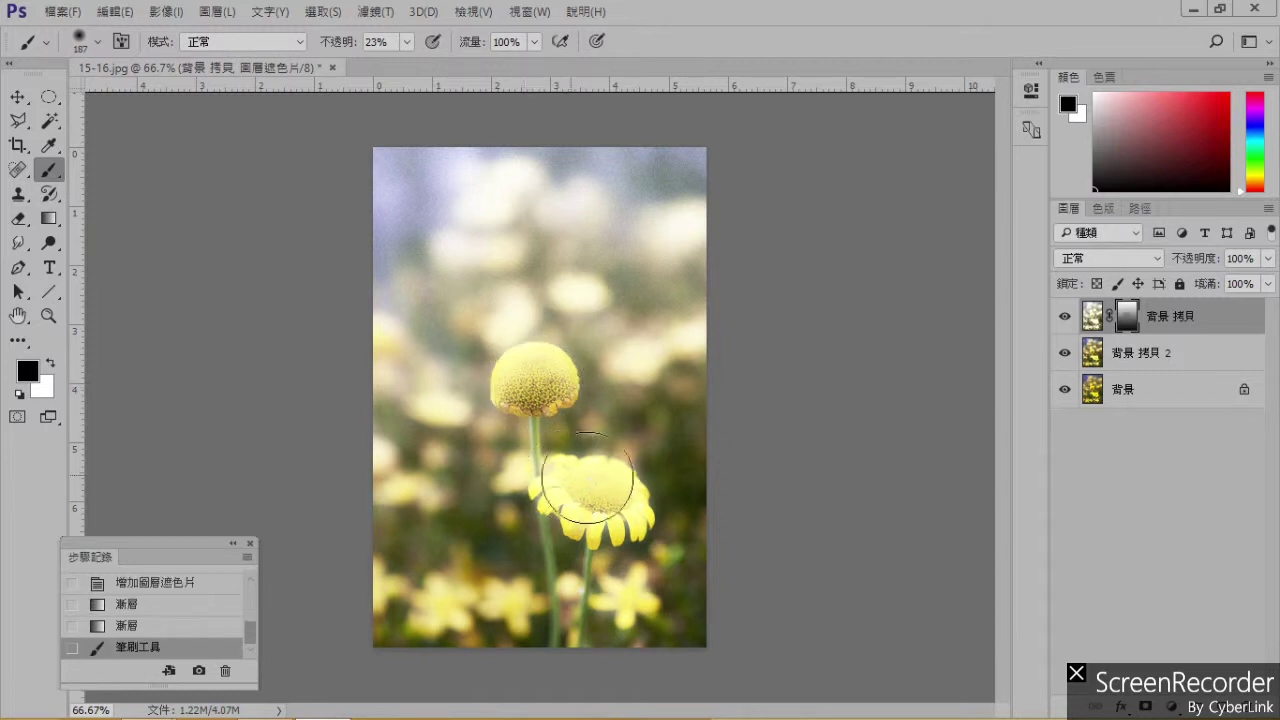
pyautogui.moveTo(586, 491)
pyautogui.mouseDown()
pyautogui.moveTo(609, 500)
pyautogui.moveTo(586, 486)
pyautogui.moveTo(603, 510)
pyautogui.mouseUp()
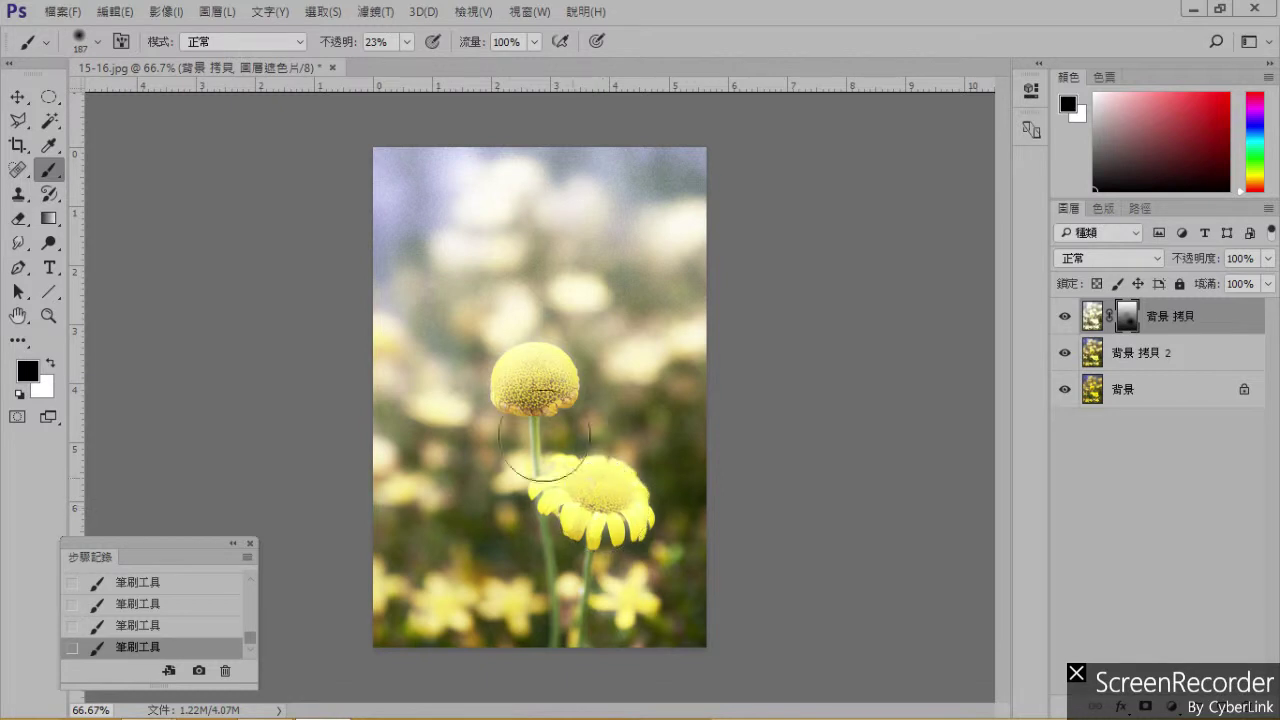
# Raise the brush opacity to 88% and paint the mask over the two main flowers again.
pyautogui.click(408, 42)
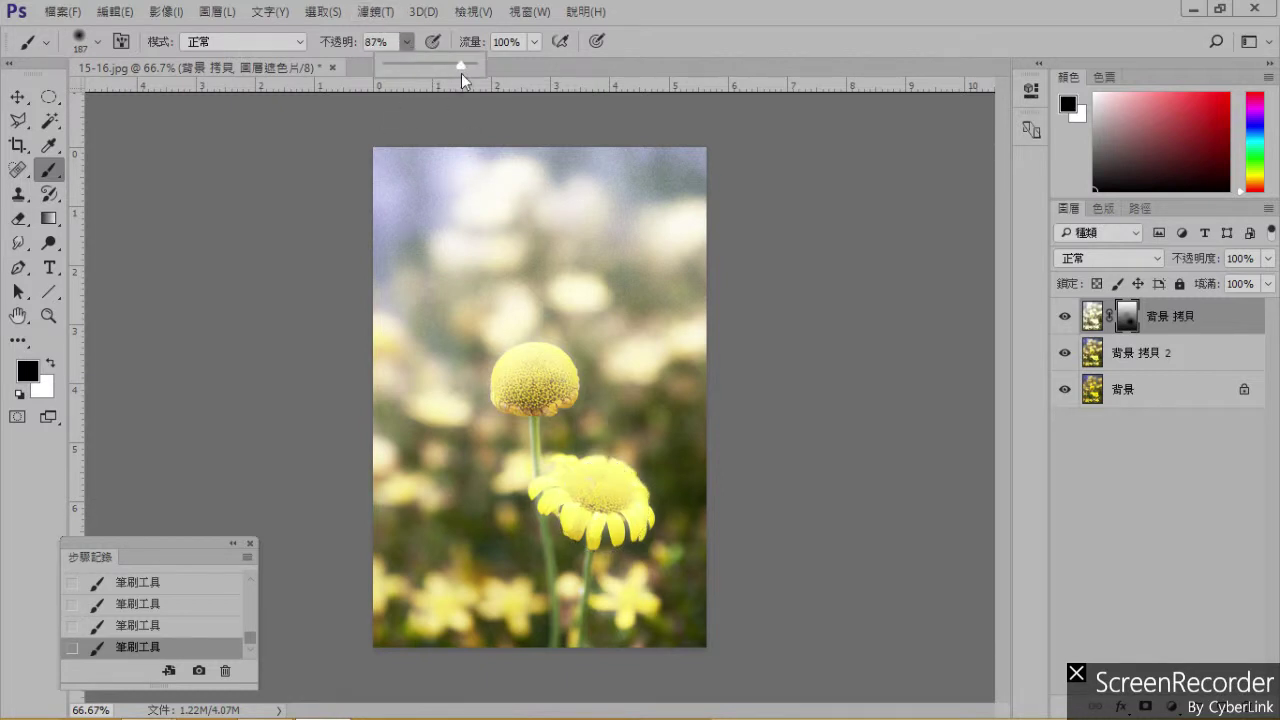
pyautogui.moveTo(461, 73); pyautogui.dragTo(464, 73)
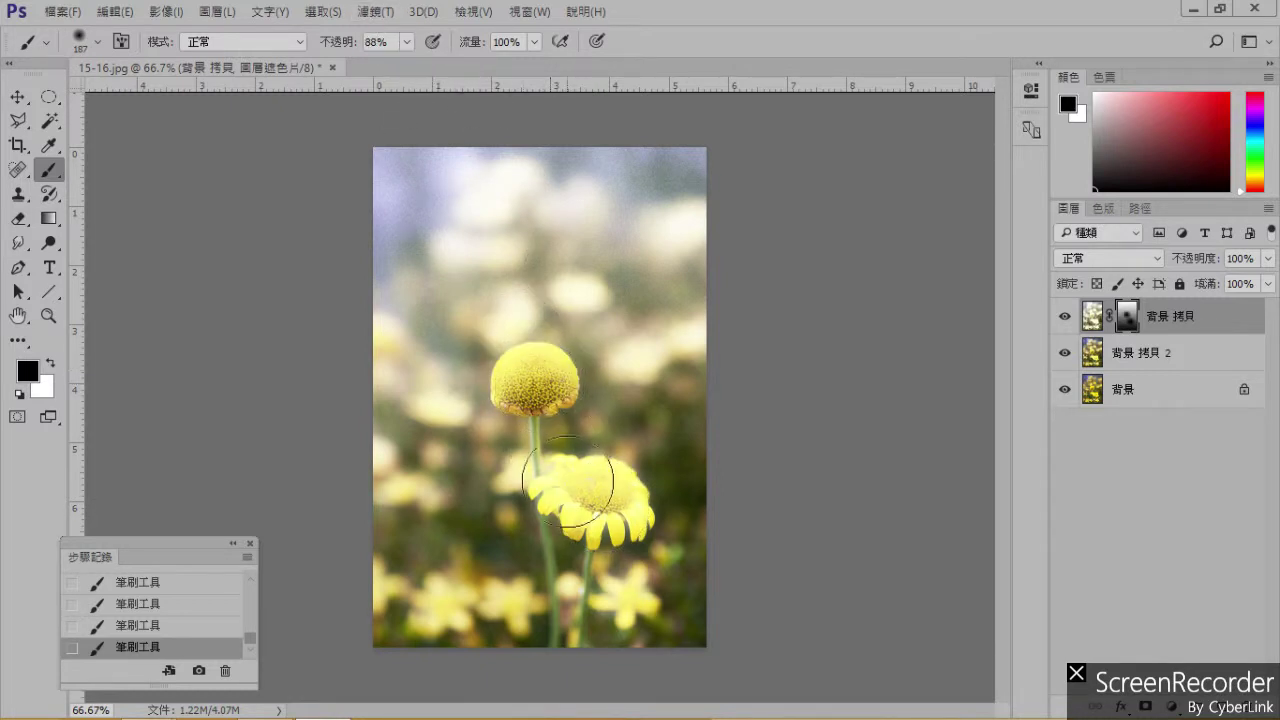
pyautogui.moveTo(567, 482); pyautogui.dragTo(591, 500)
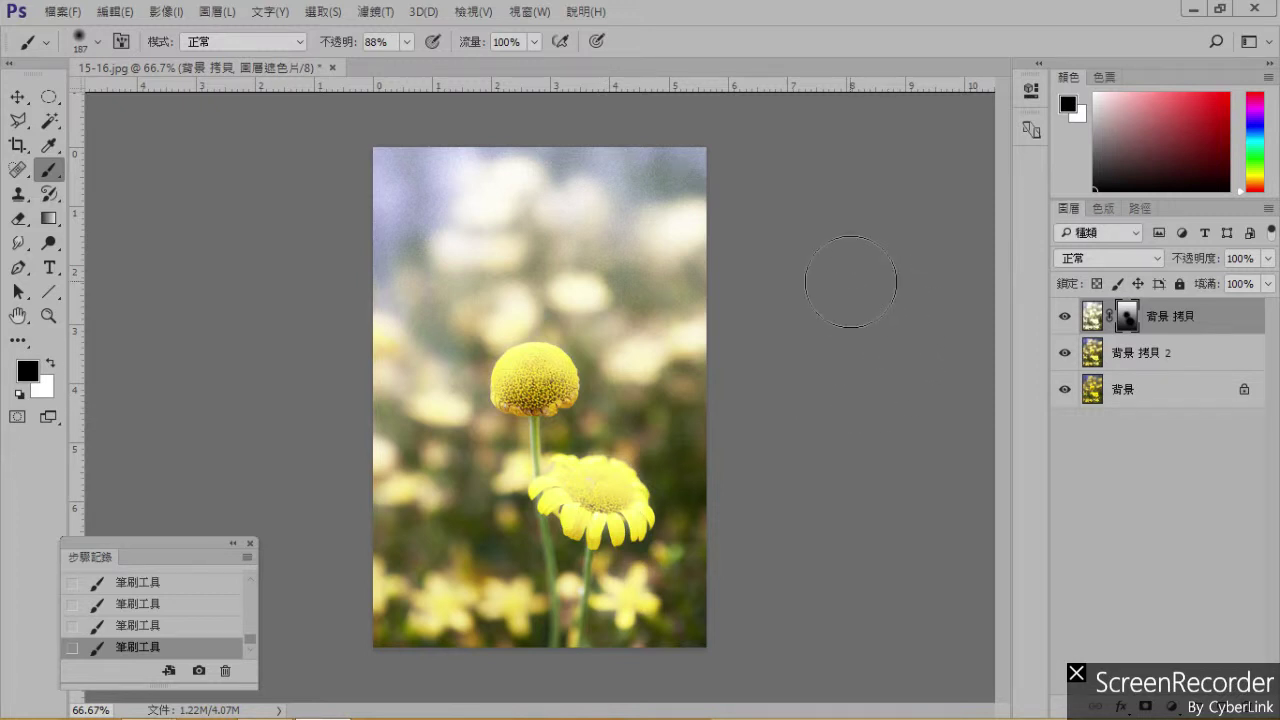
pyautogui.moveTo(690, 477); pyautogui.dragTo(608, 486)
# Merge the masked glow layer down into the second copy and apply a 4.7-pixel Gaussian Blur (高斯模糊) to it.
pyautogui.rightClick(1194, 321)
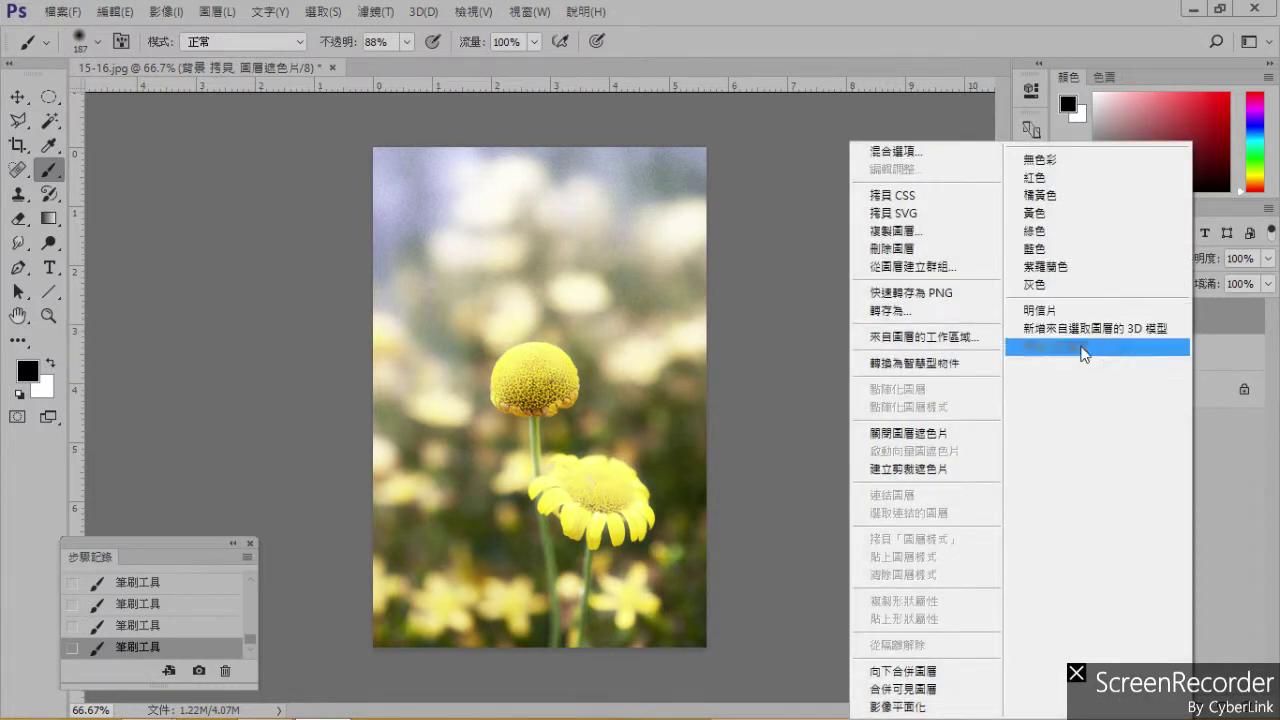
pyautogui.click(922, 676)
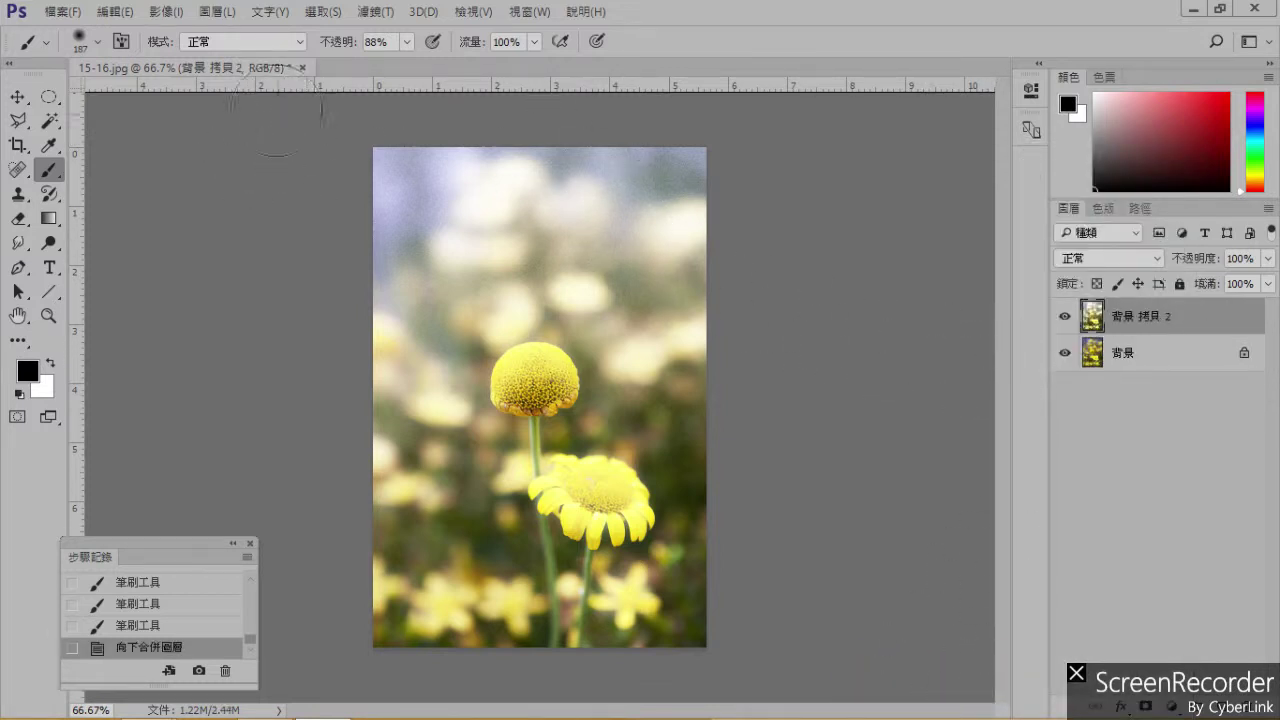
pyautogui.click(373, 12)
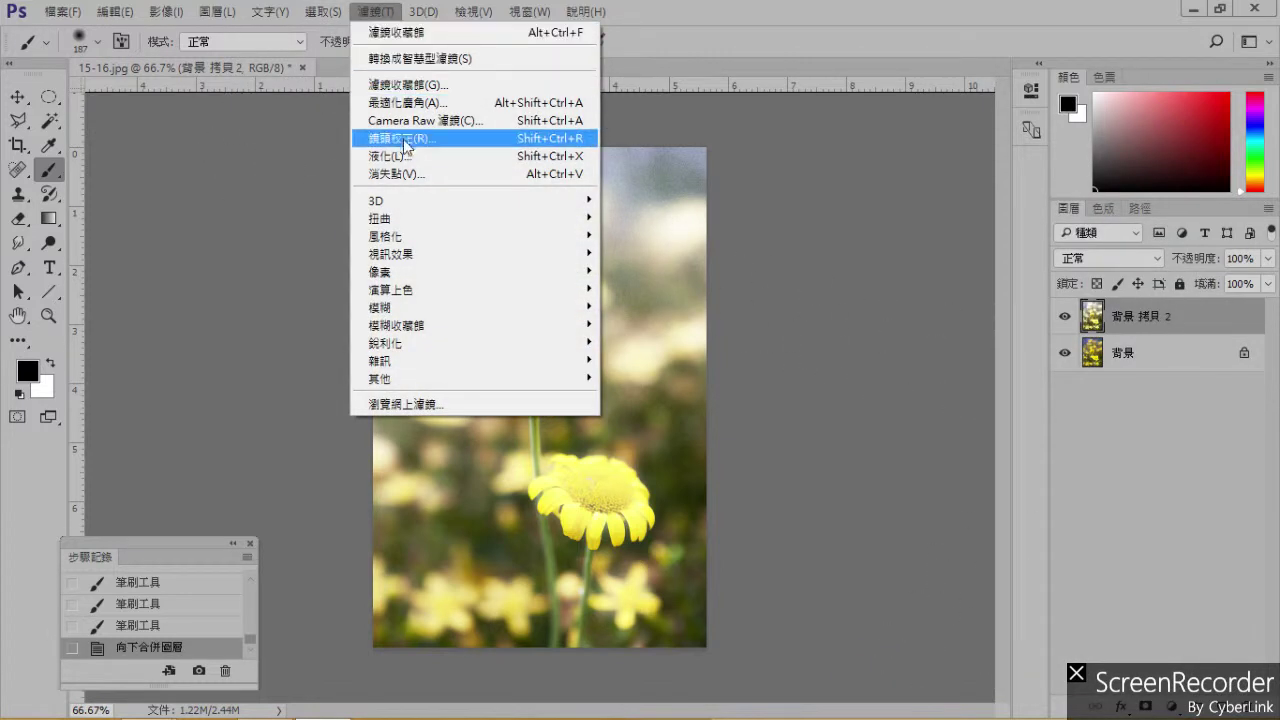
pyautogui.moveTo(515, 307)
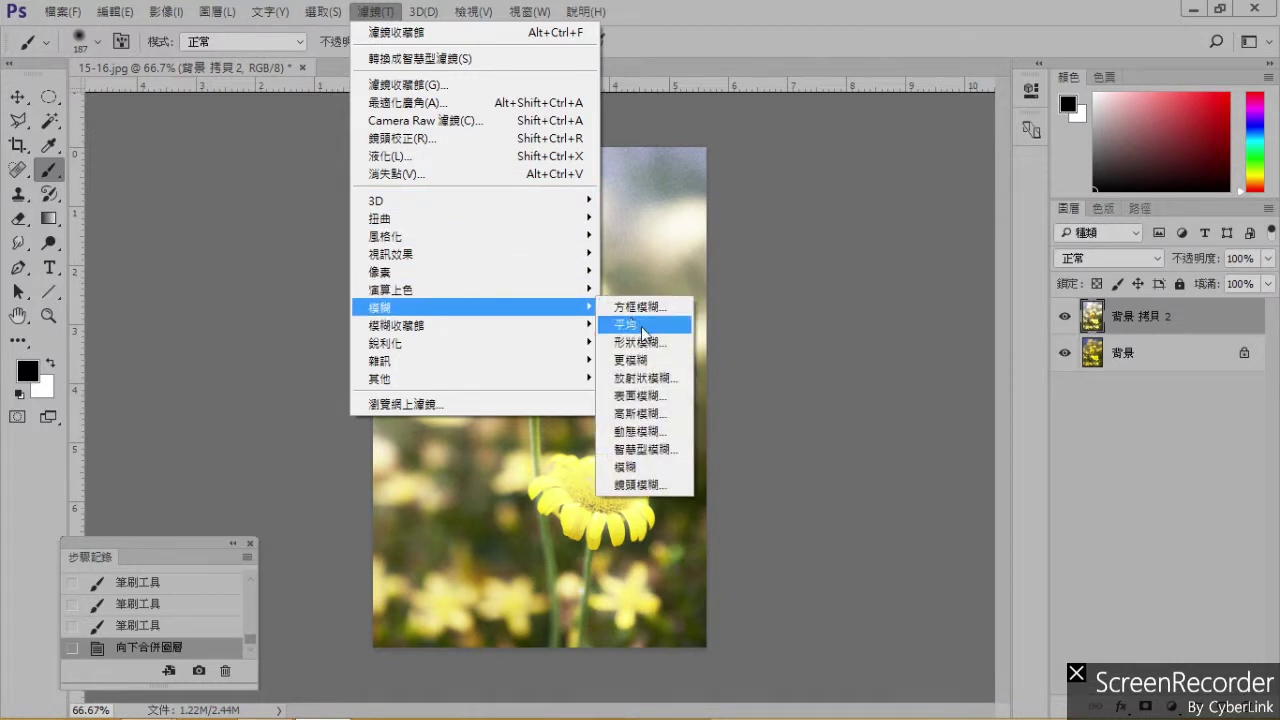
pyautogui.click(655, 414)
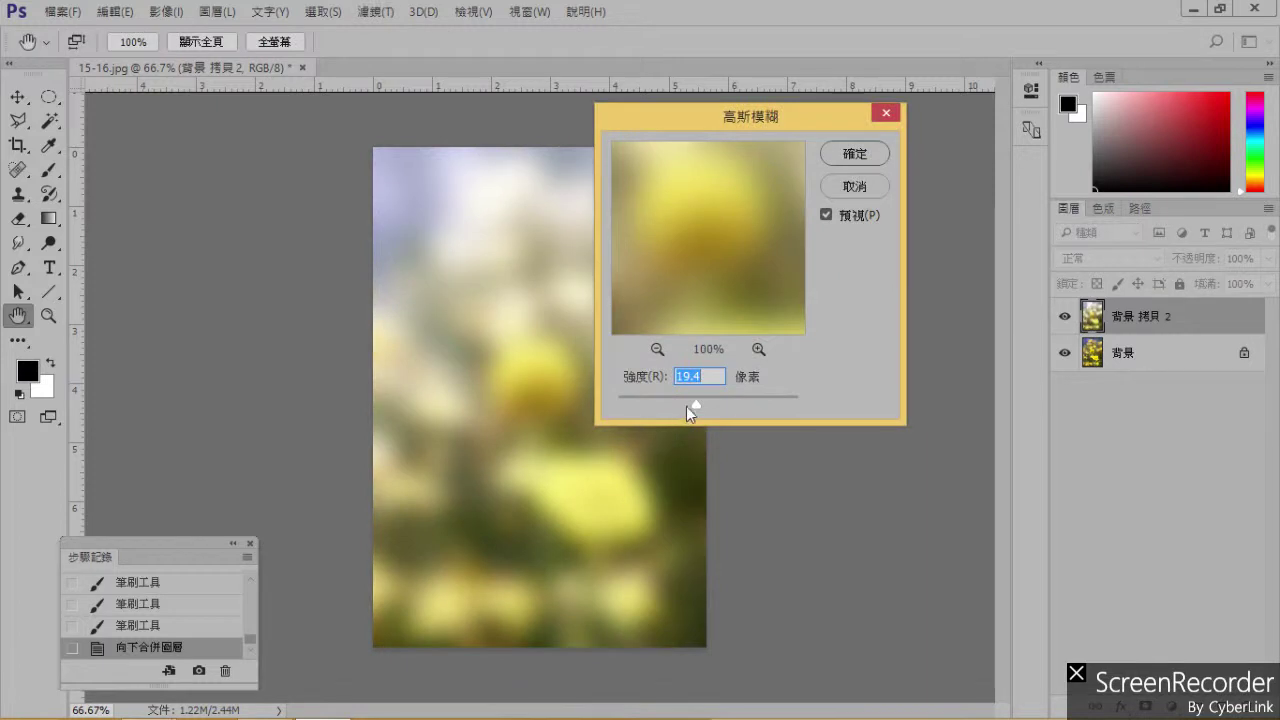
pyautogui.moveTo(651, 408)
pyautogui.mouseDown()
pyautogui.moveTo(638, 404)
pyautogui.moveTo(667, 410)
pyautogui.mouseUp()
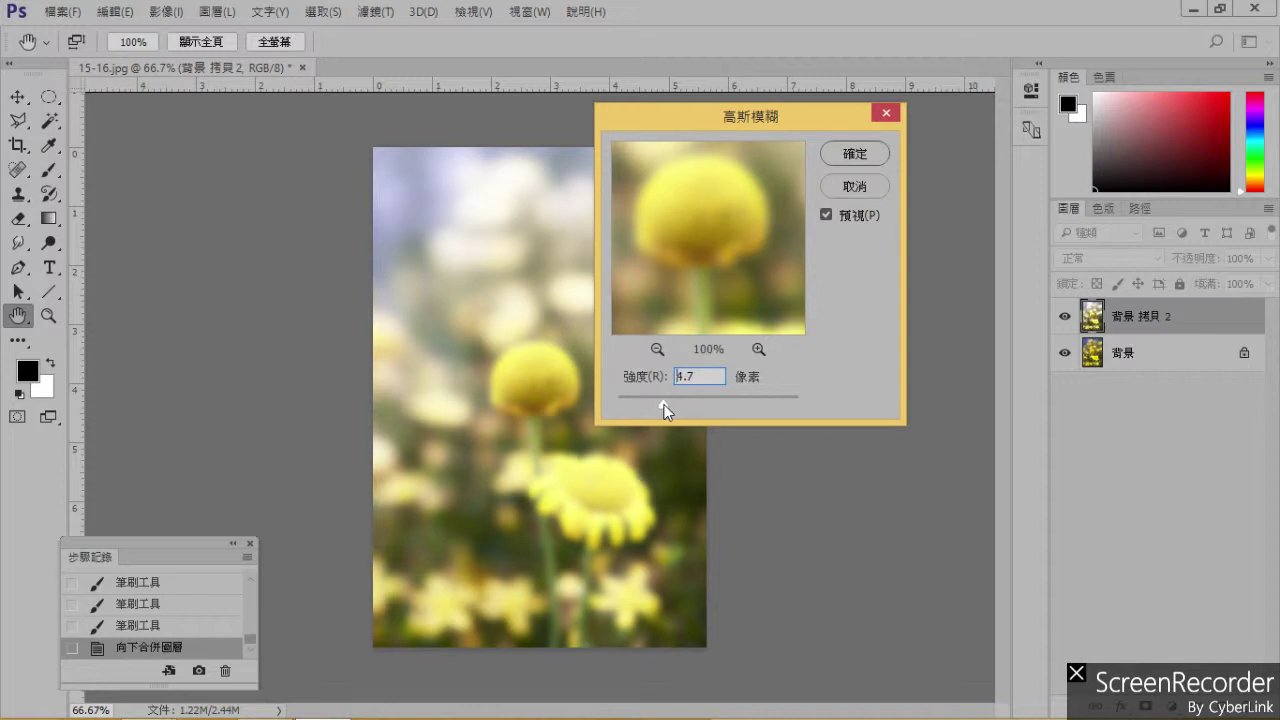
pyautogui.press('Return')
# Add a layer mask to the blurred layer and brush black over the two main flowers and their stems.
pyautogui.press('b')
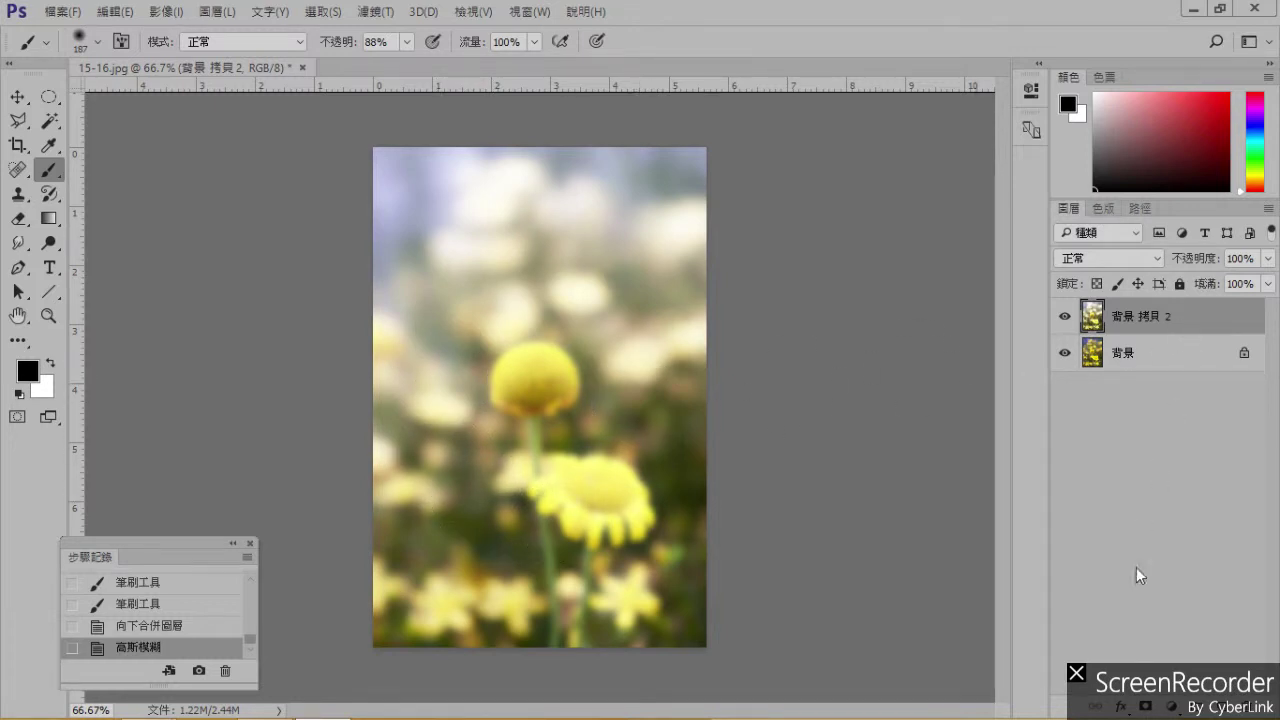
pyautogui.click(1145, 706)
pyautogui.moveTo(543, 374)
pyautogui.mouseDown()
pyautogui.moveTo(530, 384)
pyautogui.moveTo(537, 371)
pyautogui.moveTo(534, 434)
pyautogui.moveTo(627, 518)
pyautogui.moveTo(560, 492)
pyautogui.moveTo(545, 530)
pyautogui.moveTo(575, 535)
pyautogui.moveTo(585, 598)
pyautogui.moveTo(540, 550)
pyautogui.mouseUp()
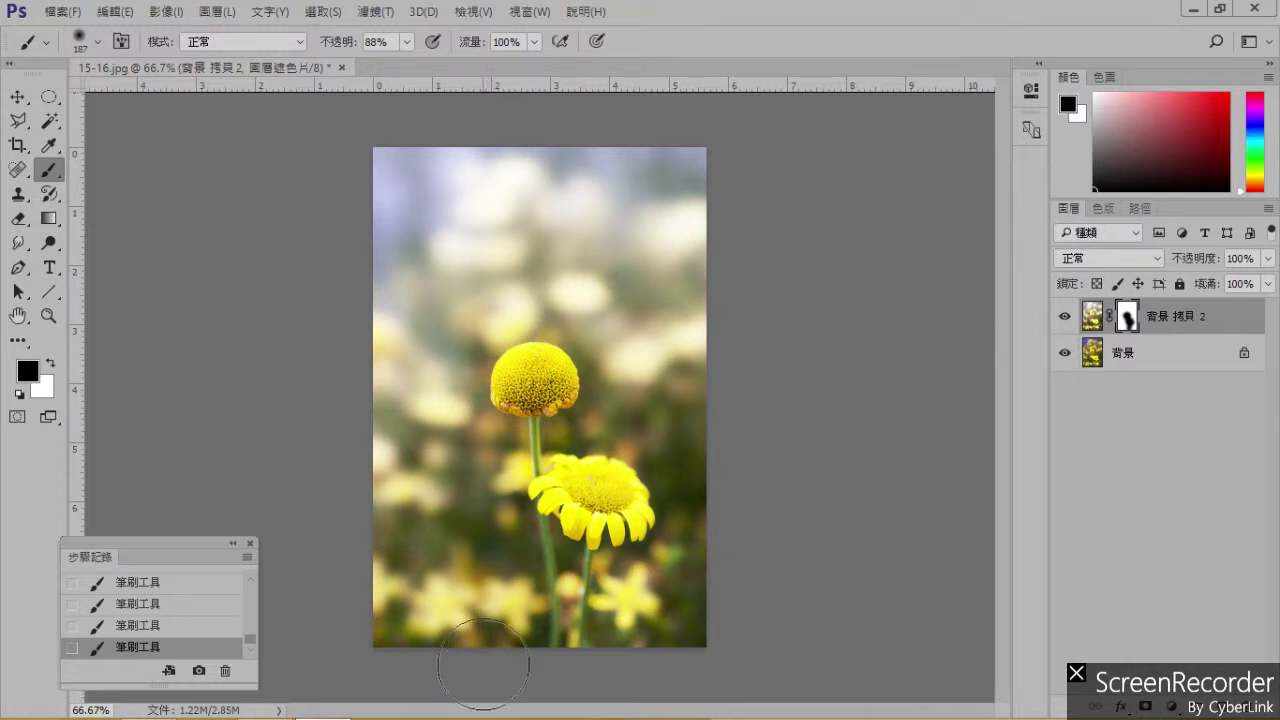
pyautogui.moveTo(290, 716)
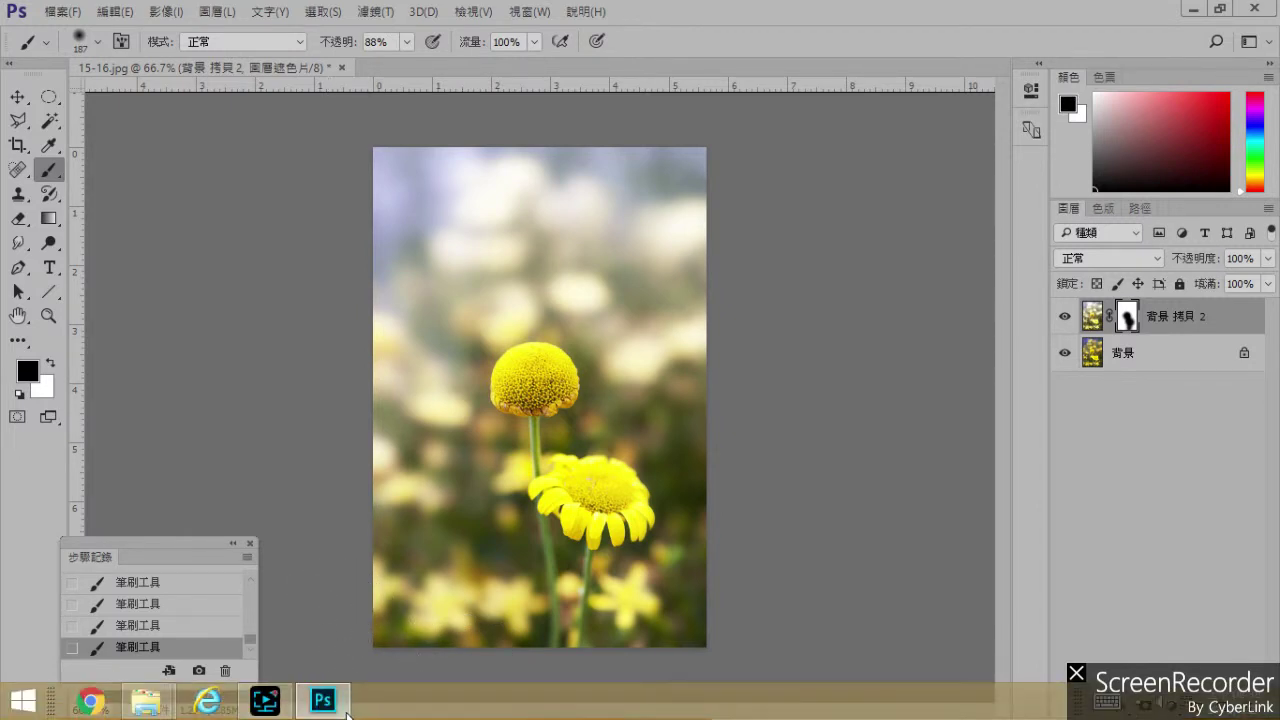